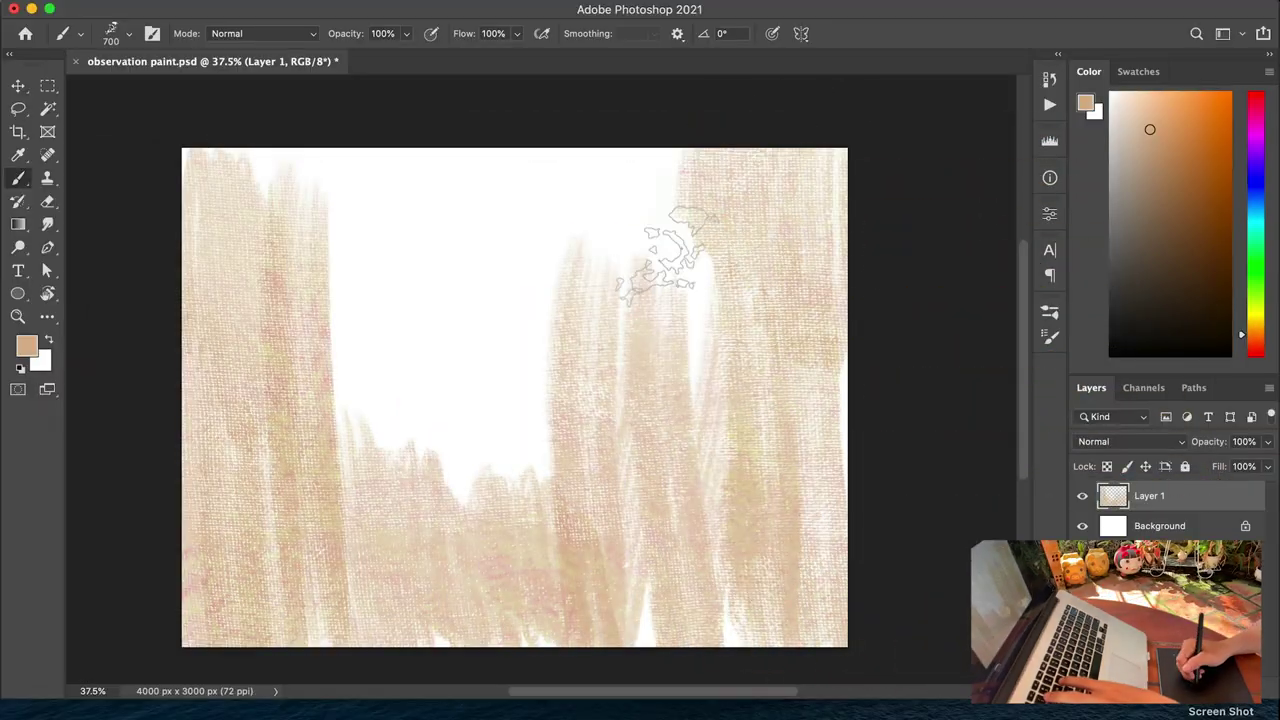
Finish covering the canvas with vertical tan brush strokes and paint the lower third in reddish brown with the 700 px brush
mouse_move(665, 250)
mouse_down()
mouse_move(690, 415)
mouse_move(528, 280)
mouse_move(428, 428)
mouse_move(415, 470)
mouse_move(329, 166)
mouse_move(271, 143)
mouse_move(429, 194)
mouse_move(550, 262)
mouse_move(470, 485)
mouse_move(371, 529)
mouse_move(520, 610)
mouse_move(560, 585)
mouse_up()
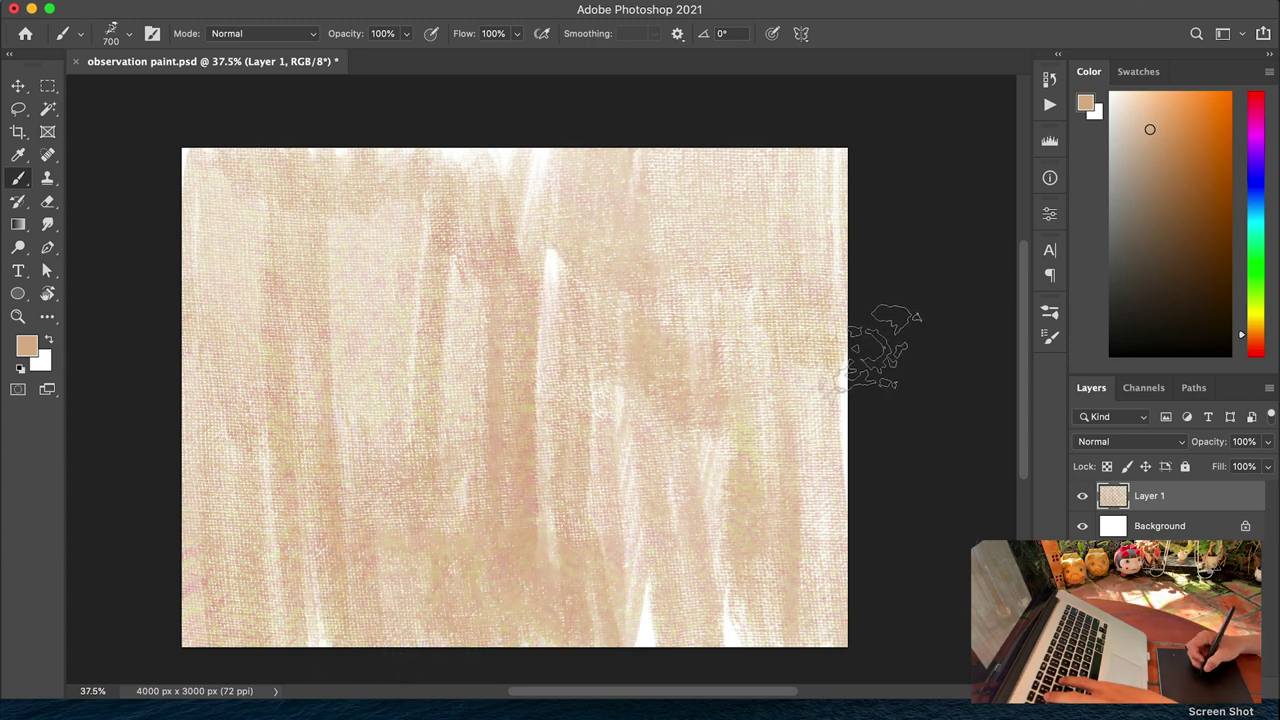
click(1256, 340)
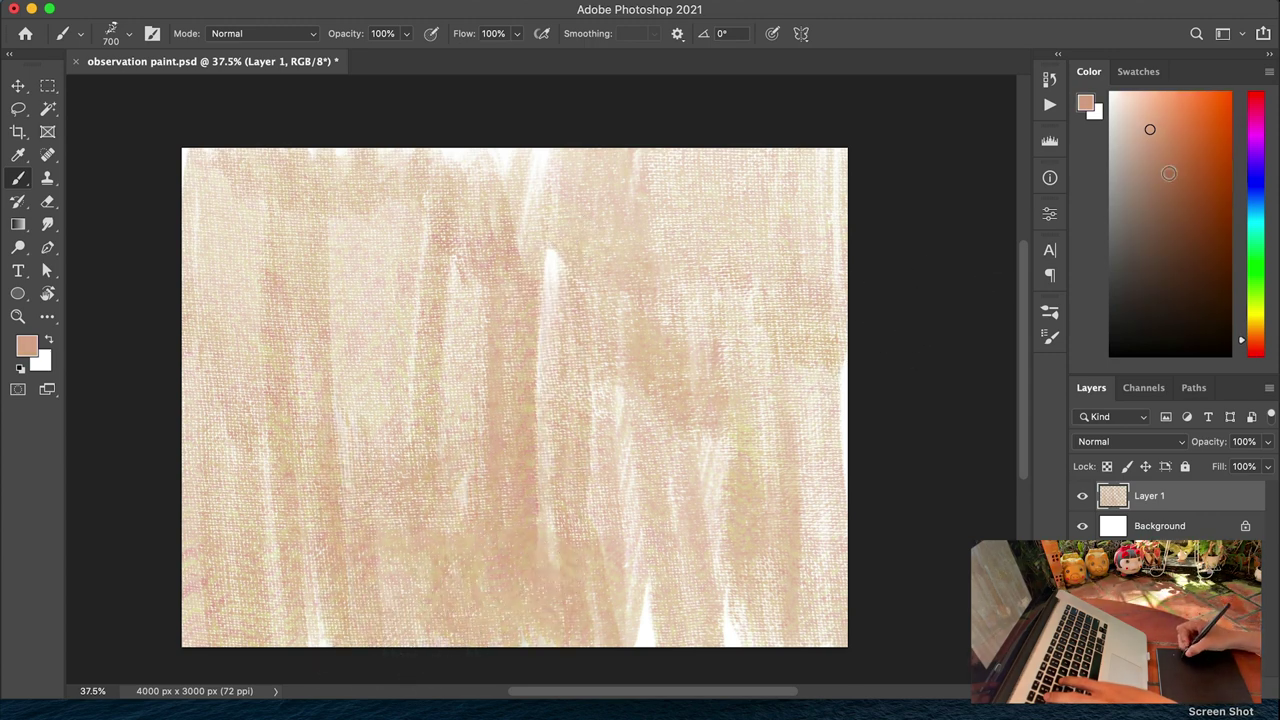
click(1173, 191)
mouse_move(800, 560)
mouse_down()
mouse_move(771, 457)
mouse_move(815, 545)
mouse_move(790, 560)
mouse_up()
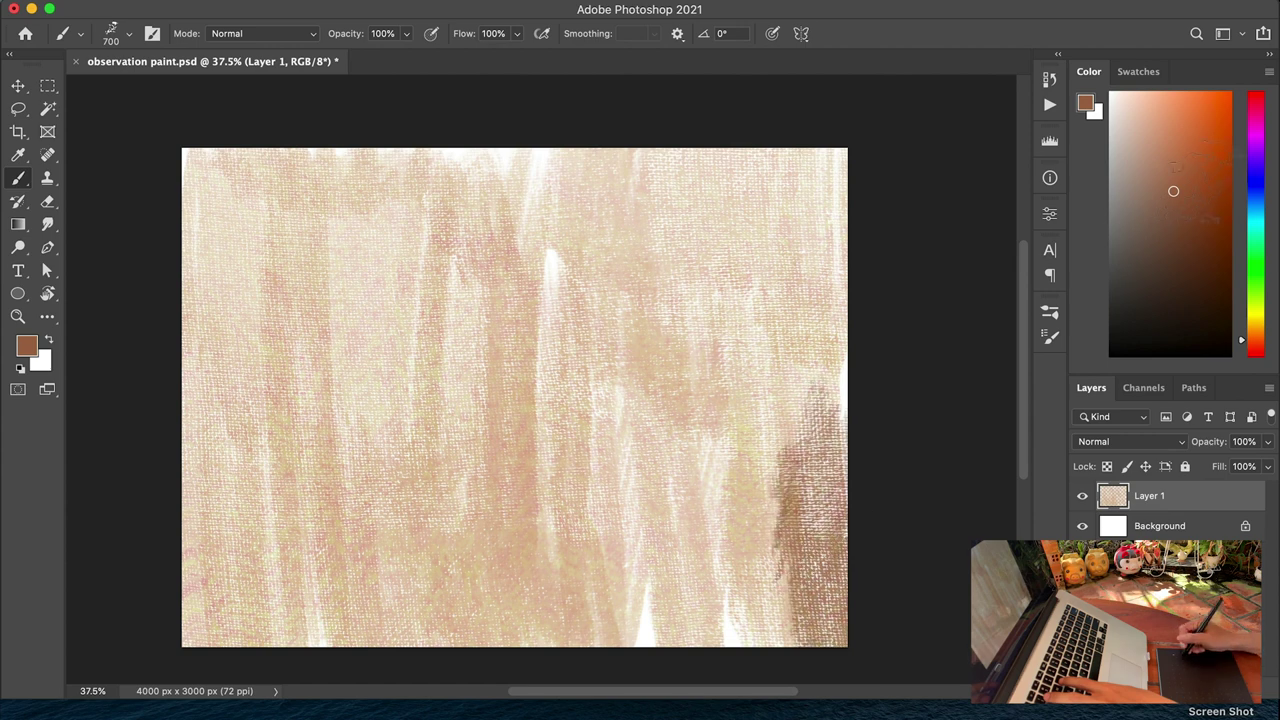
alt+click(770, 480)
mouse_move(770, 480)
mouse_down()
mouse_move(760, 600)
mouse_move(710, 655)
mouse_move(600, 505)
mouse_move(460, 580)
mouse_move(180, 490)
mouse_move(220, 560)
mouse_move(320, 520)
mouse_move(340, 620)
mouse_up()
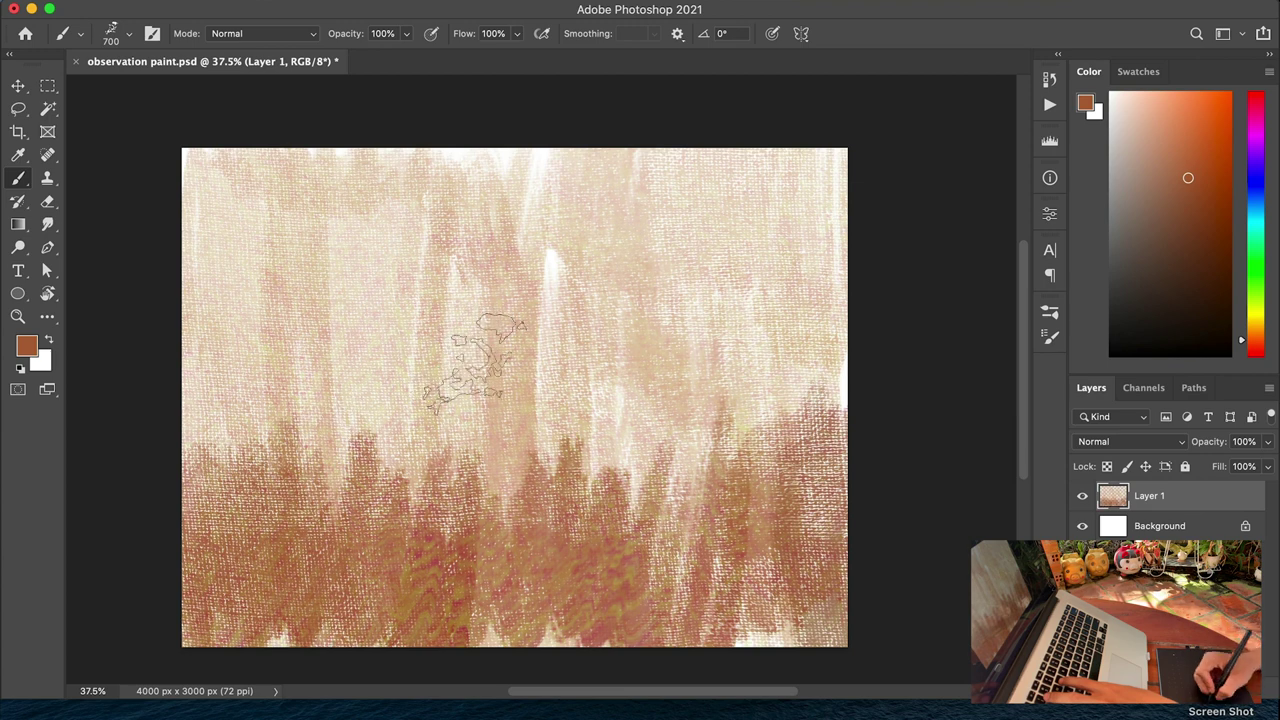
Block in a large pale oval left of the canvas centre, using light tan and a greyish beige over it
click(1150, 139)
click(1256, 330)
mouse_move(460, 420)
mouse_down()
mouse_move(406, 361)
mouse_move(336, 456)
mouse_move(281, 461)
mouse_move(410, 560)
mouse_up()
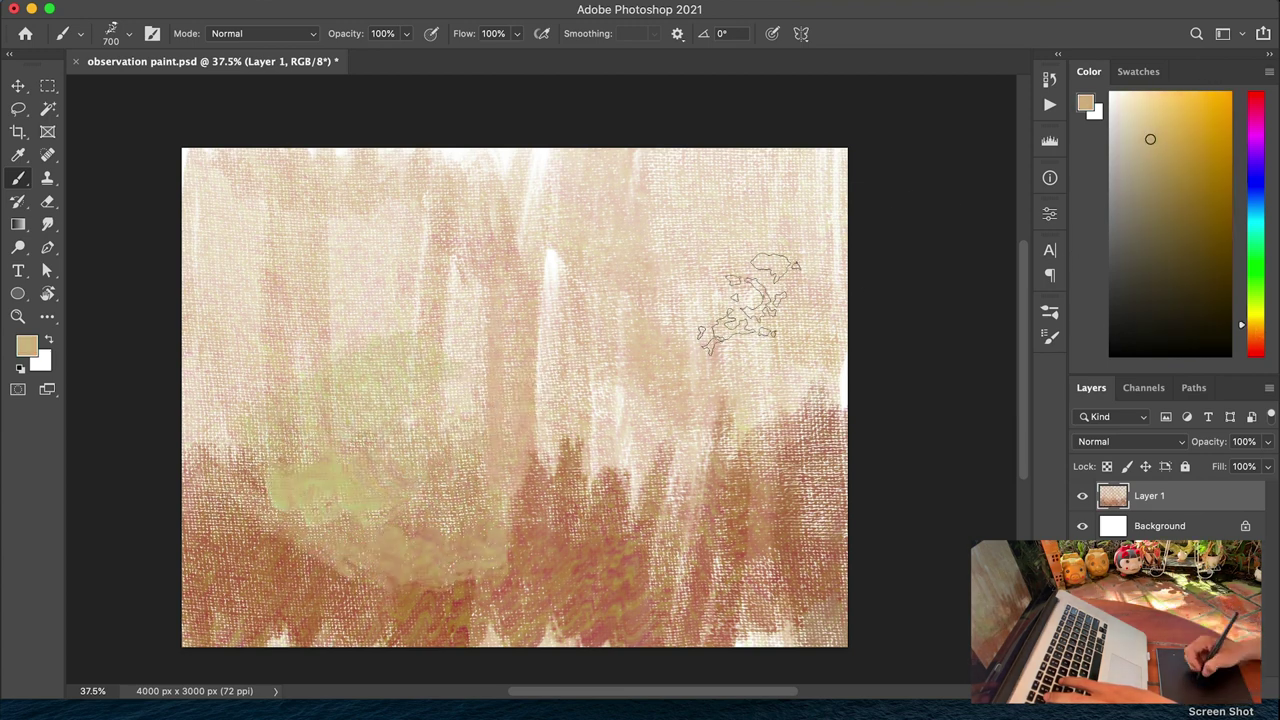
click(1124, 134)
mouse_move(337, 429)
mouse_down()
mouse_move(375, 411)
mouse_move(430, 511)
mouse_move(487, 520)
mouse_move(430, 351)
mouse_move(592, 430)
mouse_move(519, 535)
mouse_move(526, 445)
mouse_move(434, 388)
mouse_move(375, 428)
mouse_move(301, 436)
mouse_move(342, 357)
mouse_move(304, 360)
mouse_move(483, 320)
mouse_move(570, 417)
mouse_move(345, 399)
mouse_move(480, 496)
mouse_move(350, 523)
mouse_move(505, 535)
mouse_up()
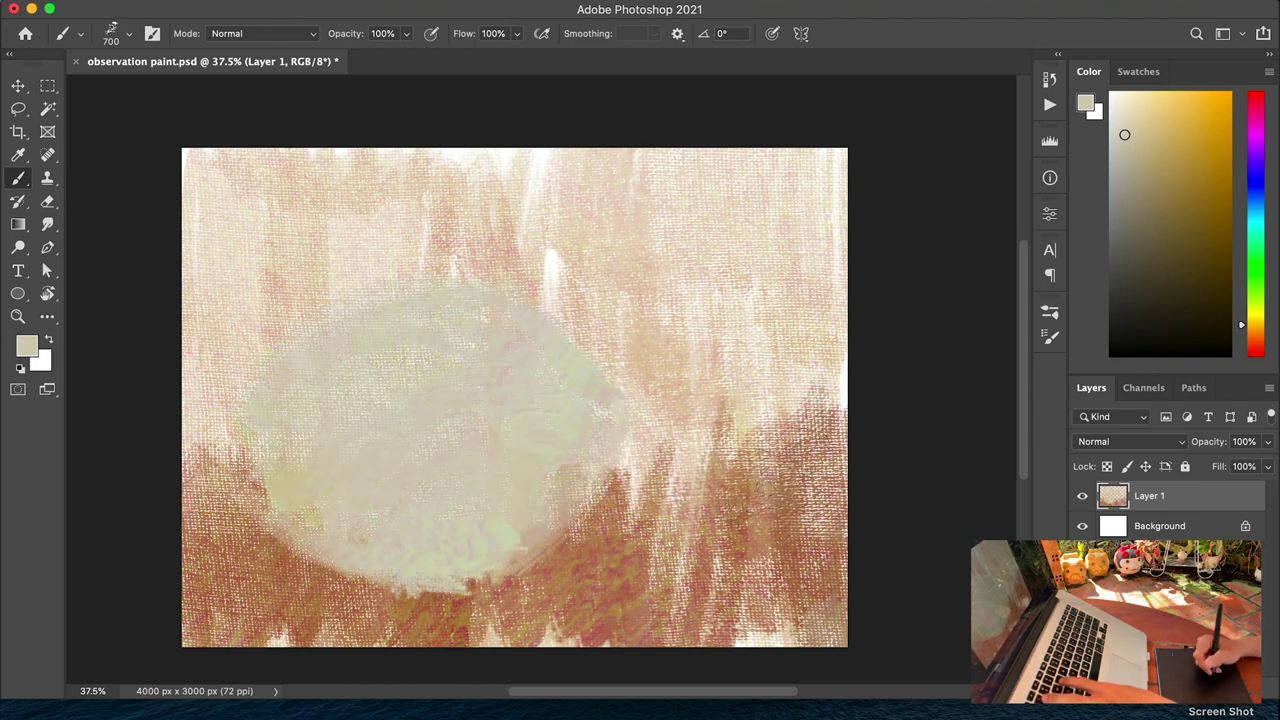
Paint off-white strokes to the right of the oval and along the canvas's right side with a 300 px brush
click(1117, 110)
key(bracketleft)
key(bracketleft)
key(bracketleft)
key(bracketleft)
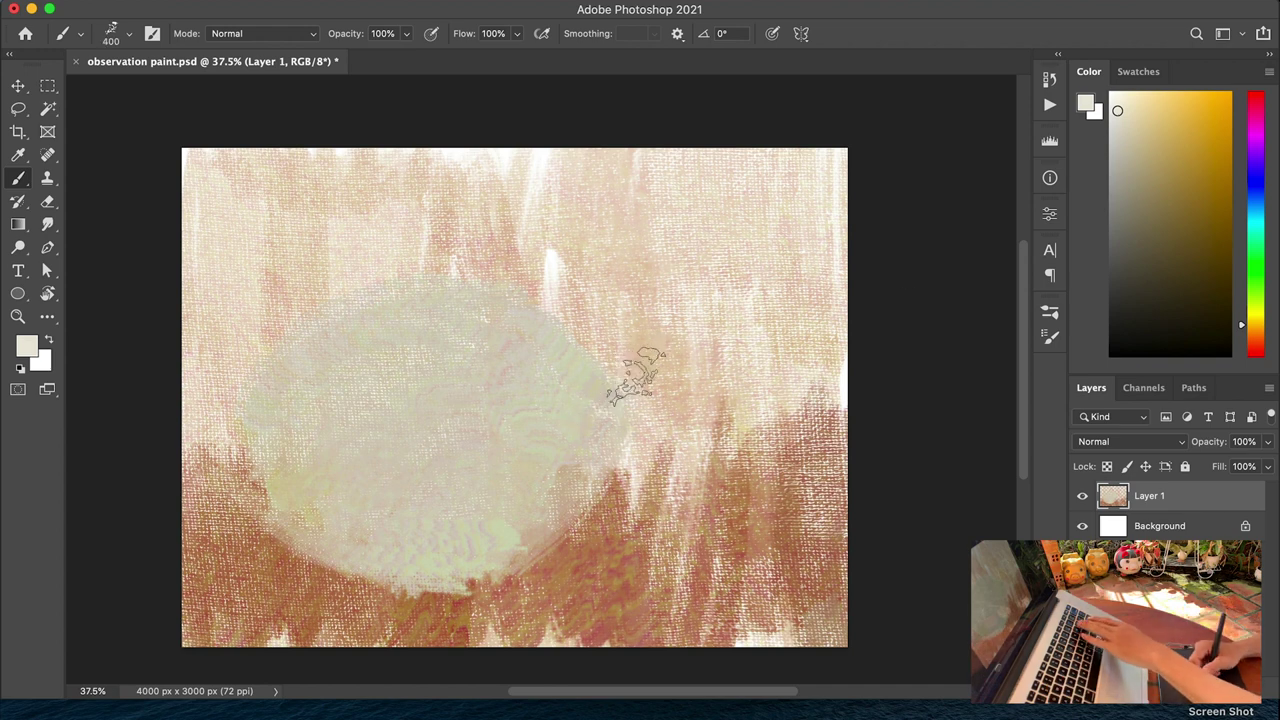
drag(628, 575, 668, 330)
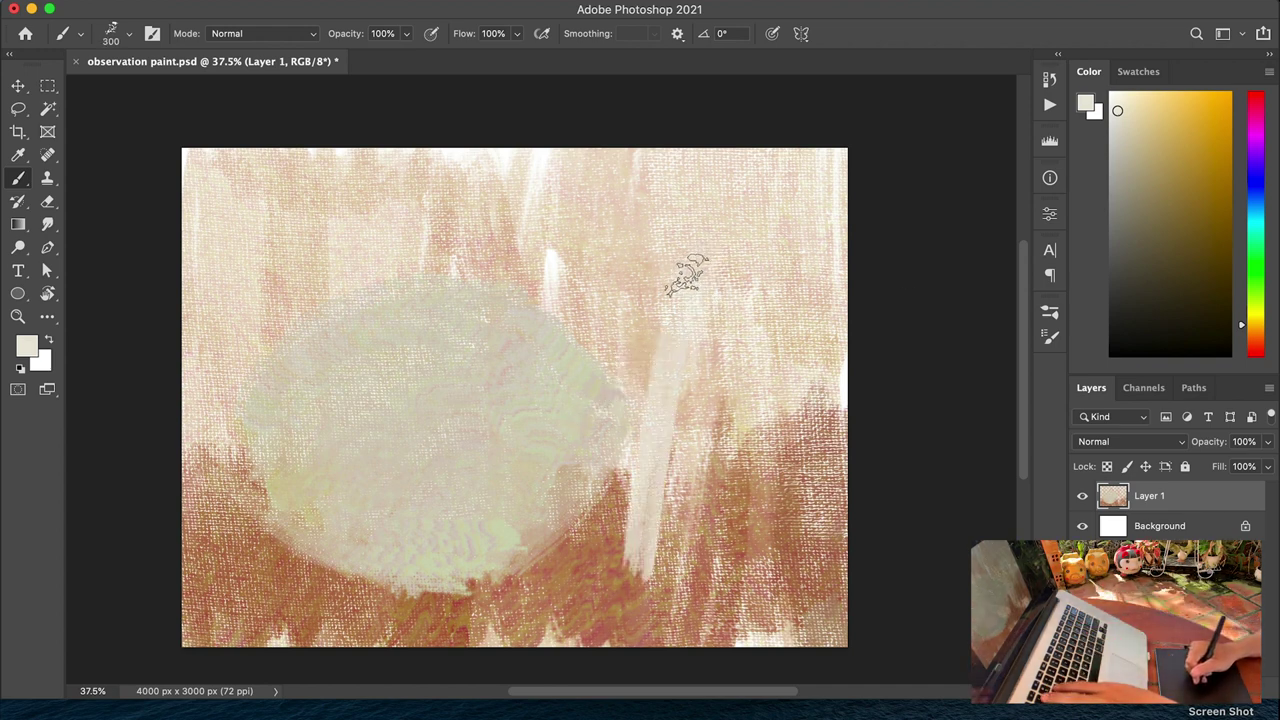
mouse_move(790, 220)
mouse_down()
mouse_move(829, 337)
mouse_move(808, 428)
mouse_move(825, 545)
mouse_up()
Sample the reddish brown from the ground and paint it below and to the right of the oval
alt+click(617, 590)
mouse_move(580, 600)
mouse_down()
mouse_move(530, 640)
mouse_move(465, 625)
mouse_up()
mouse_move(686, 366)
mouse_down()
mouse_move(664, 504)
mouse_move(707, 478)
mouse_move(765, 500)
mouse_up()
Paint a slanted medium-green stroke above the oval's upper-left edge
click(1245, 272)
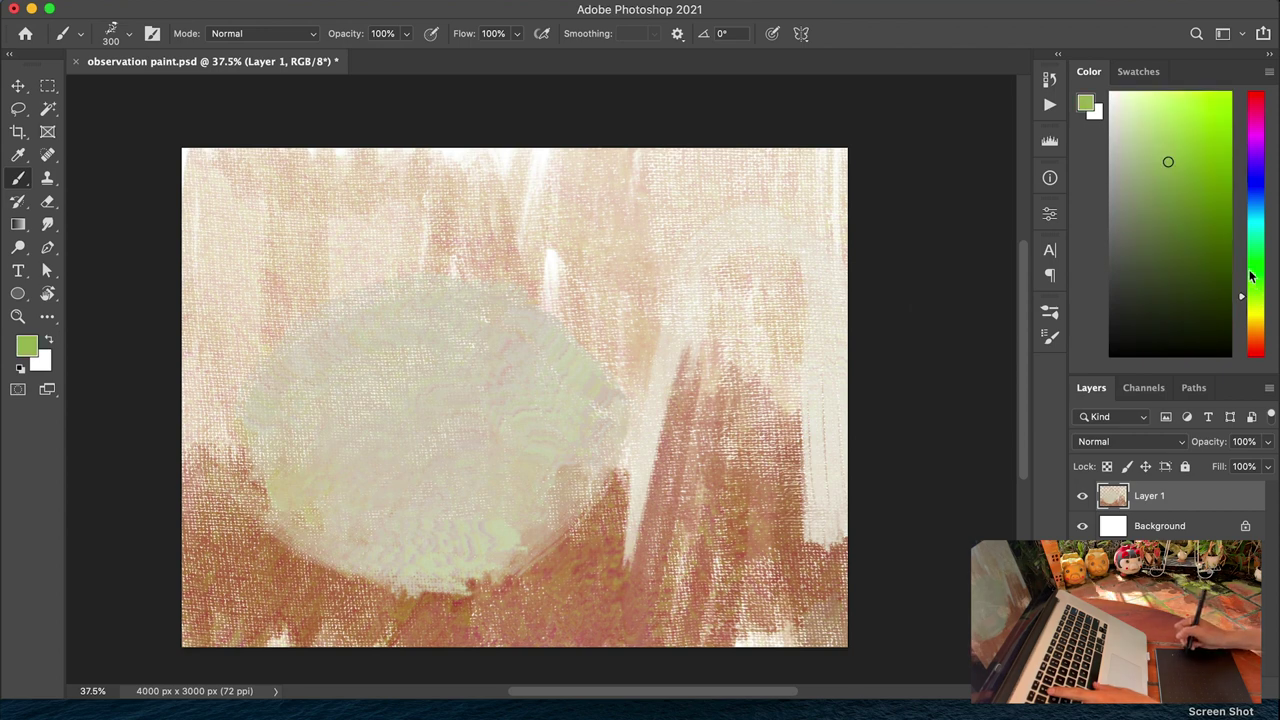
click(1165, 213)
drag(338, 215, 276, 335)
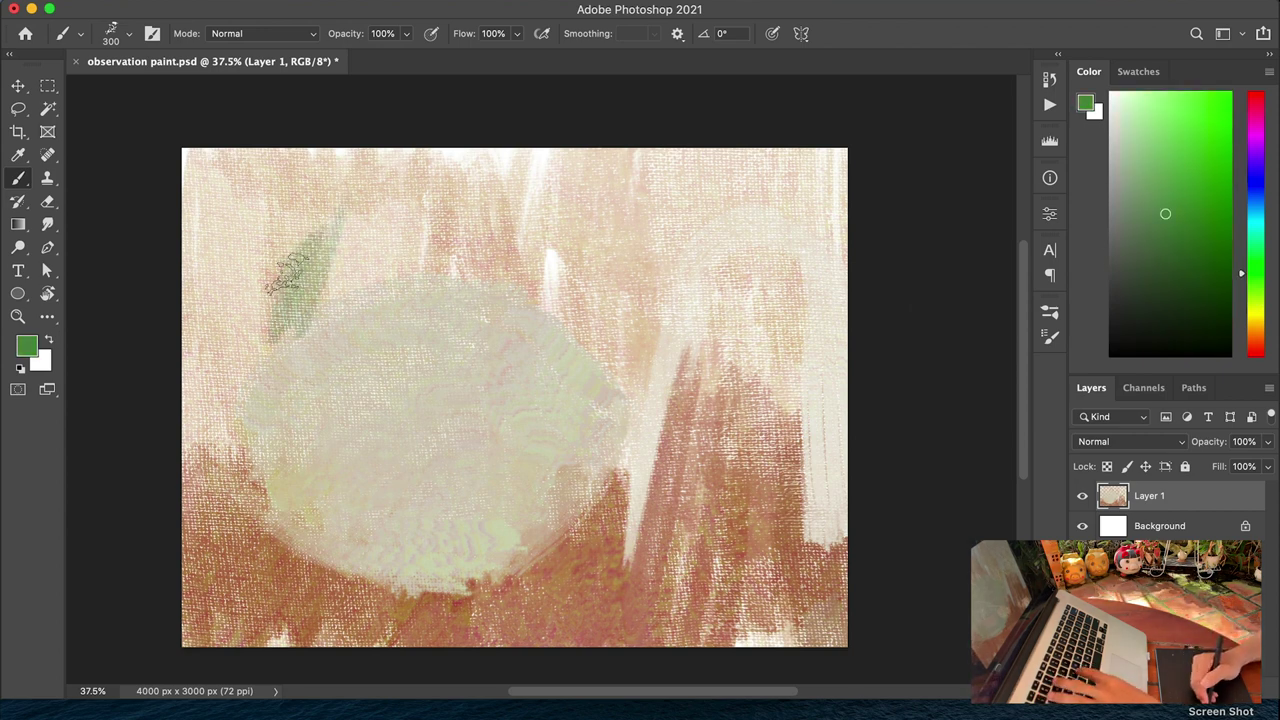
Fill the background above and beside the oval with dark green strokes using a 600 px brush
click(1158, 264)
key(bracketright)
key(bracketright)
key(bracketright)
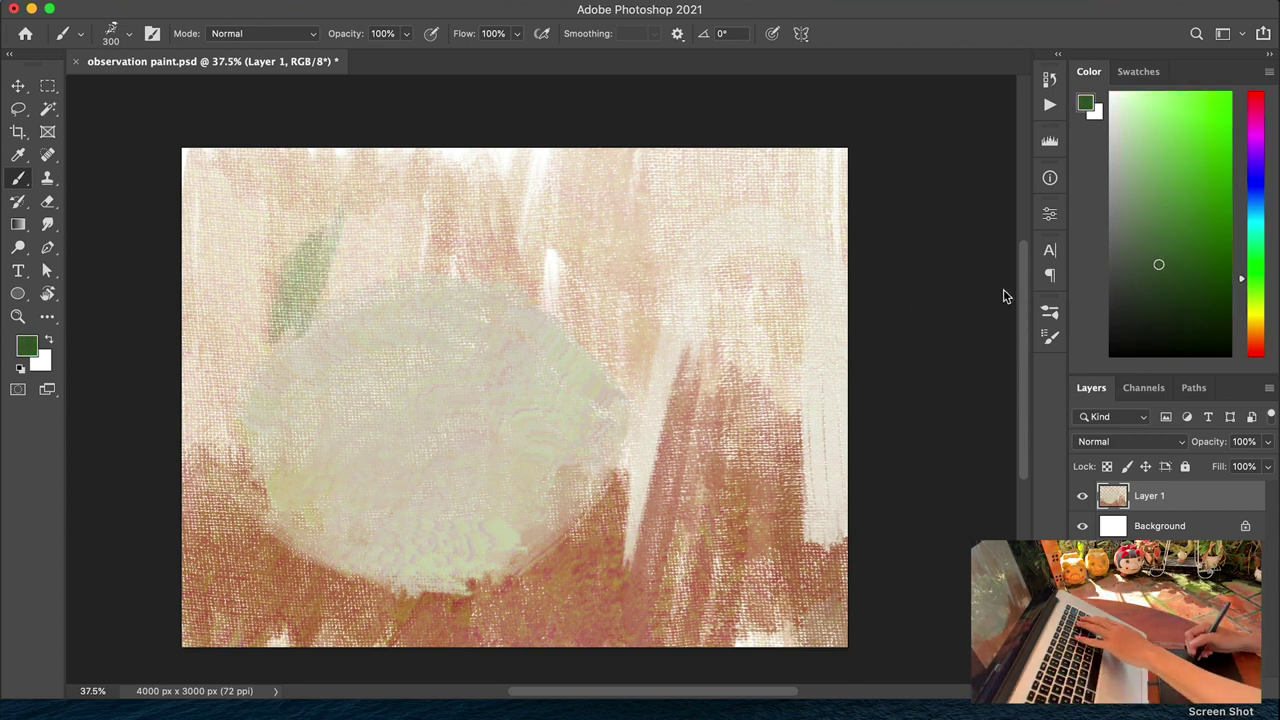
drag(310, 240, 240, 390)
drag(250, 250, 195, 460)
mouse_move(224, 200)
mouse_down()
mouse_move(378, 201)
mouse_move(449, 169)
mouse_move(550, 190)
mouse_move(497, 153)
mouse_move(603, 201)
mouse_move(640, 180)
mouse_move(656, 222)
mouse_move(679, 238)
mouse_move(738, 233)
mouse_move(793, 328)
mouse_move(742, 277)
mouse_move(793, 270)
mouse_move(811, 347)
mouse_move(830, 317)
mouse_move(822, 161)
mouse_move(843, 120)
mouse_up()
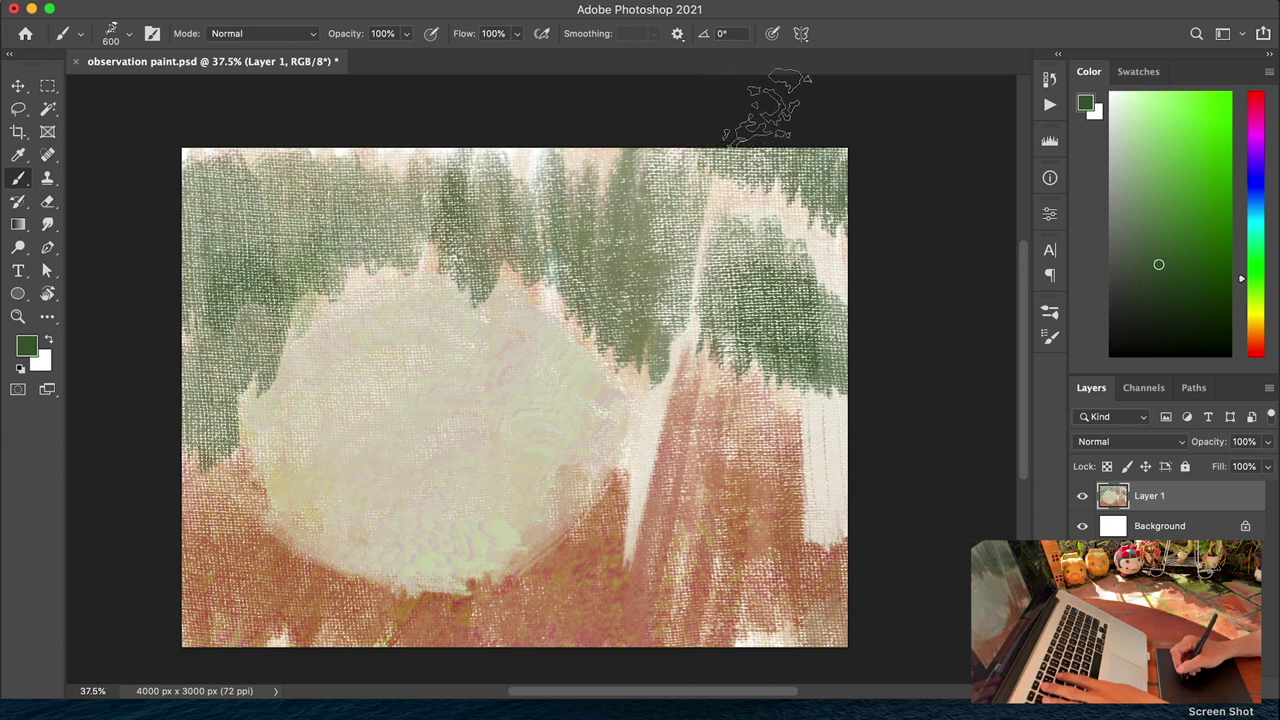
mouse_move(690, 355)
mouse_down()
mouse_move(700, 440)
mouse_move(640, 520)
mouse_move(765, 400)
mouse_up()
Sample the ground's brown and repaint the area below and to the right of the oval
alt+click(620, 528)
drag(620, 528, 622, 600)
mouse_move(700, 620)
mouse_down()
mouse_move(824, 635)
mouse_move(817, 405)
mouse_move(834, 525)
mouse_move(834, 510)
mouse_move(815, 430)
mouse_up()
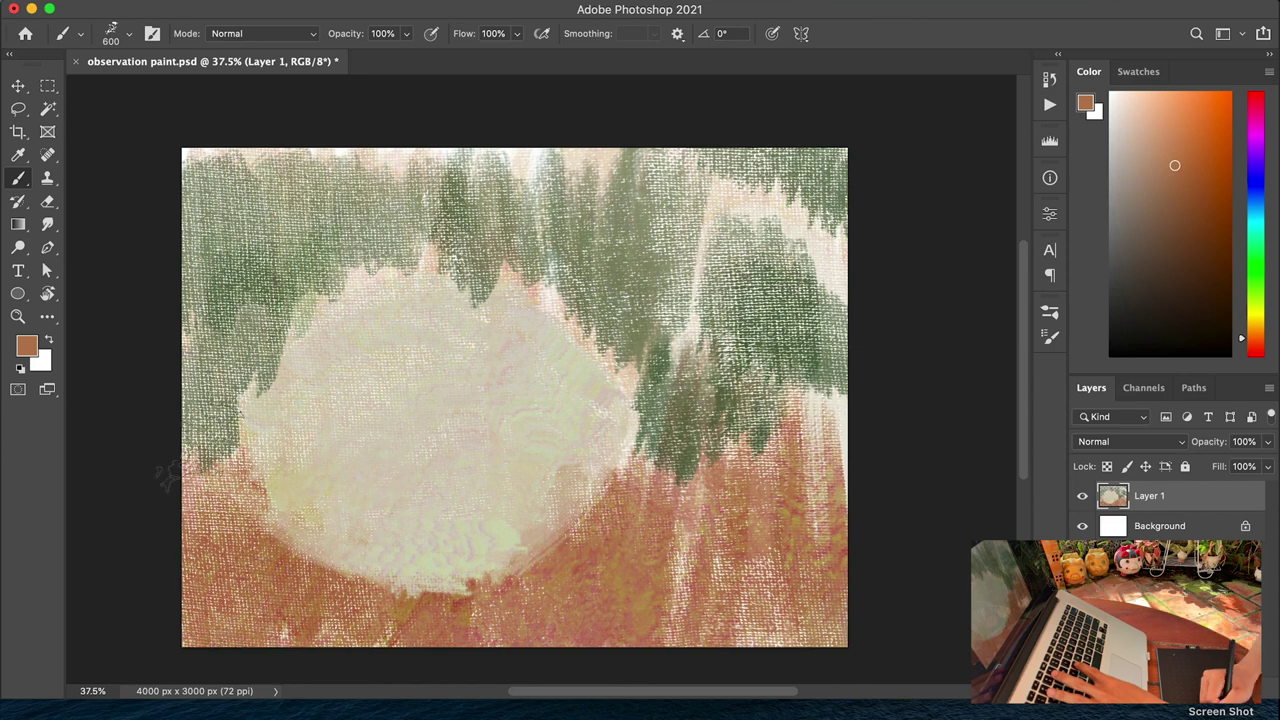
Rebuild the oval's upper-left edge in a sampled pale grey-beige with a 175 px brush
alt+click(384, 328)
key(bracketleft)
key(bracketleft)
key(bracketleft)
key(bracketleft)
key(bracketleft)
key(bracketleft)
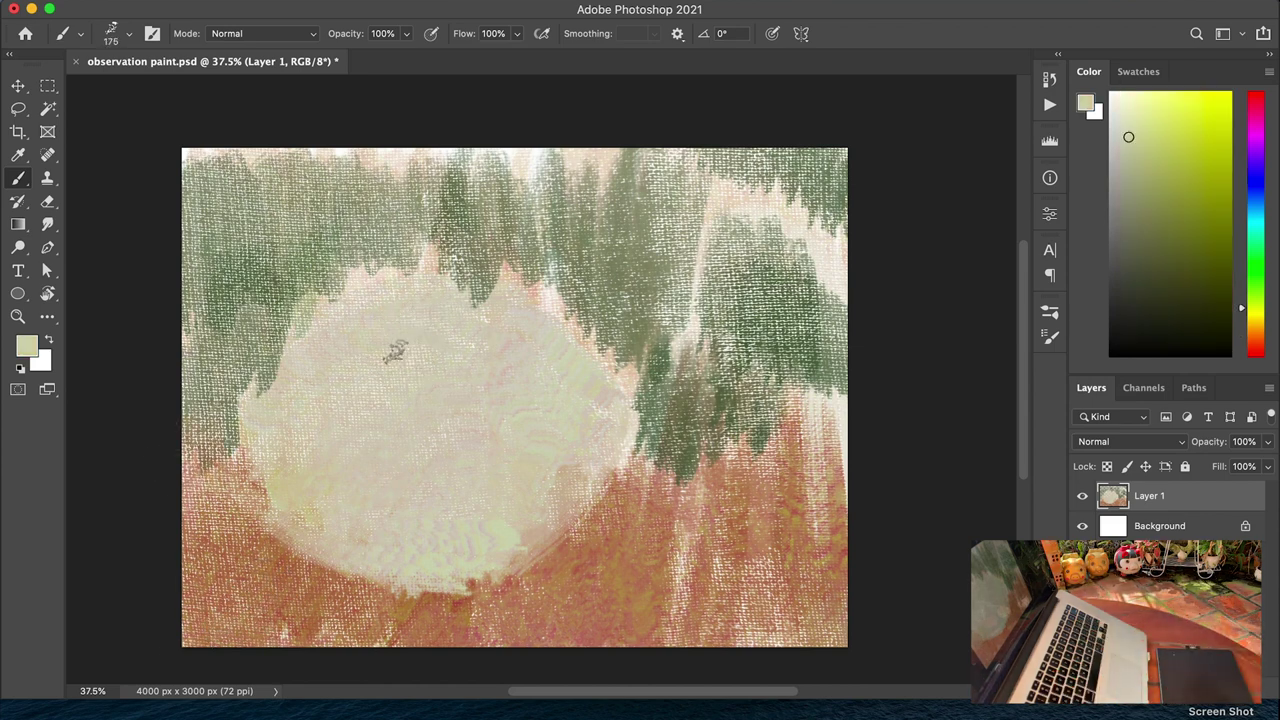
alt+click(370, 286)
drag(345, 285, 250, 424)
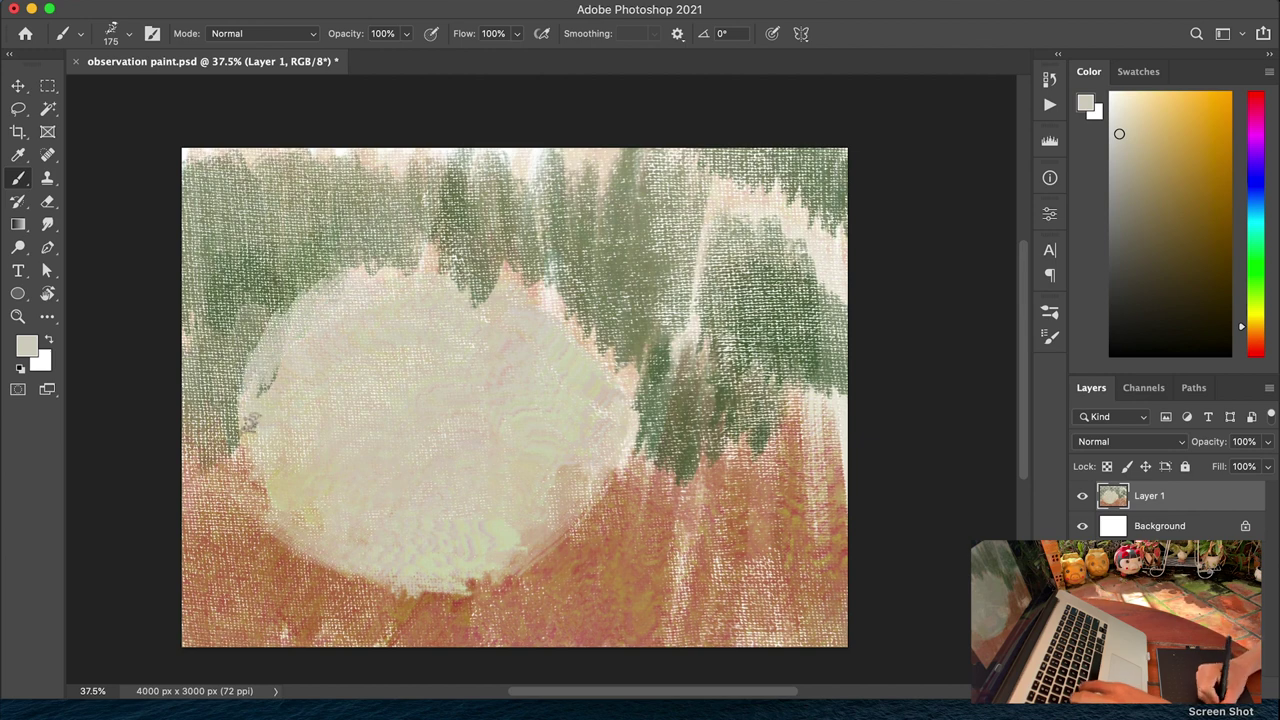
Extend the oval's lower-left and lower-right edges with a sampled warm beige
alt+click(310, 470)
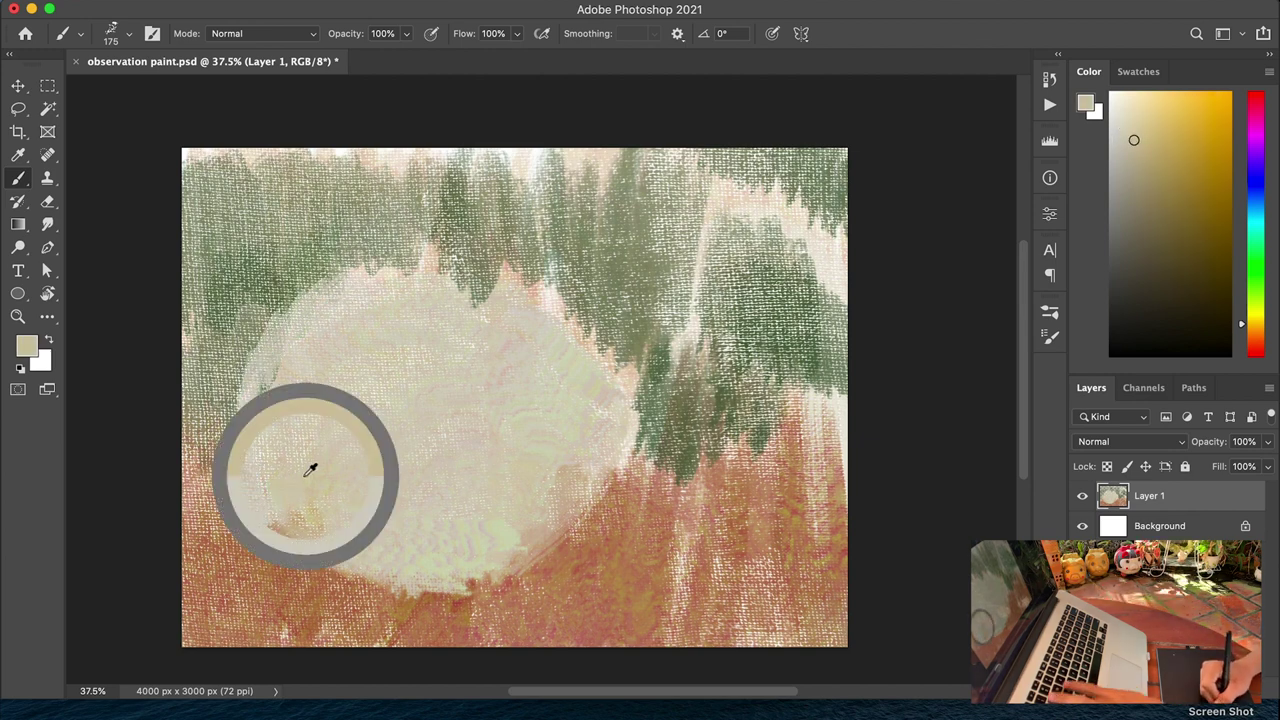
mouse_move(310, 470)
mouse_down()
mouse_move(333, 564)
mouse_move(295, 550)
mouse_move(300, 594)
mouse_move(310, 597)
mouse_move(298, 554)
mouse_move(325, 584)
mouse_up()
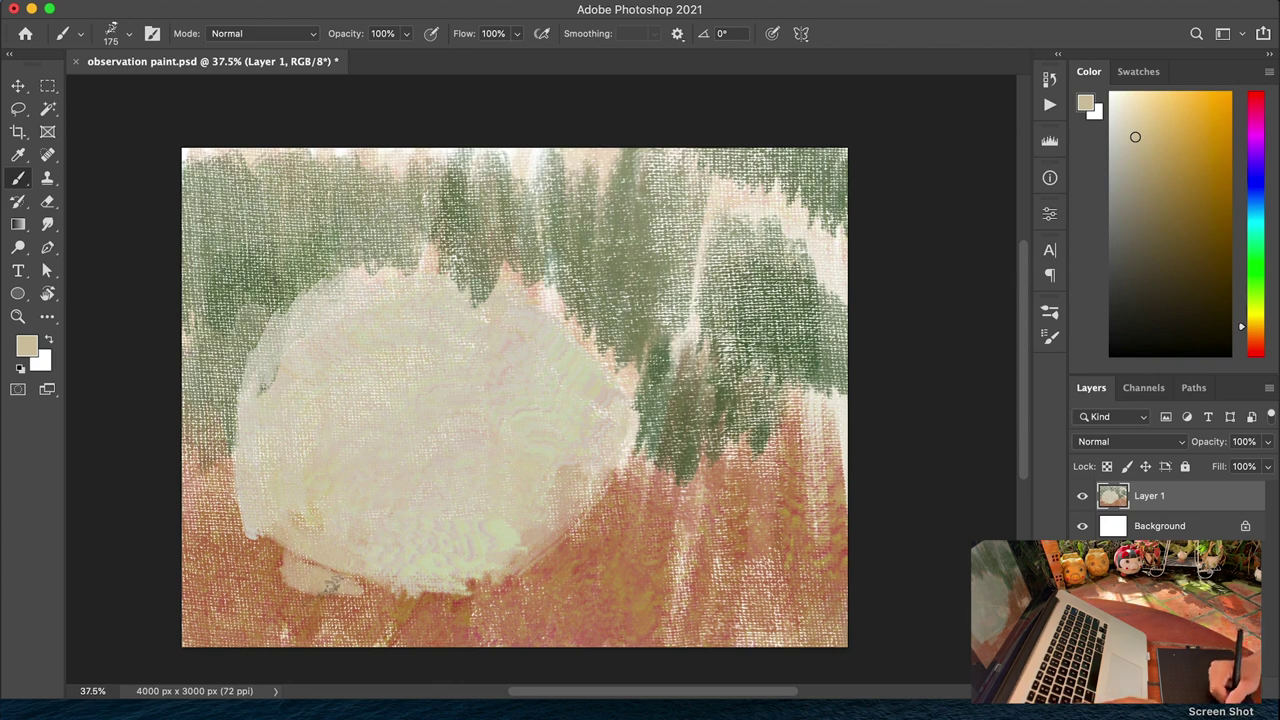
drag(600, 497, 536, 523)
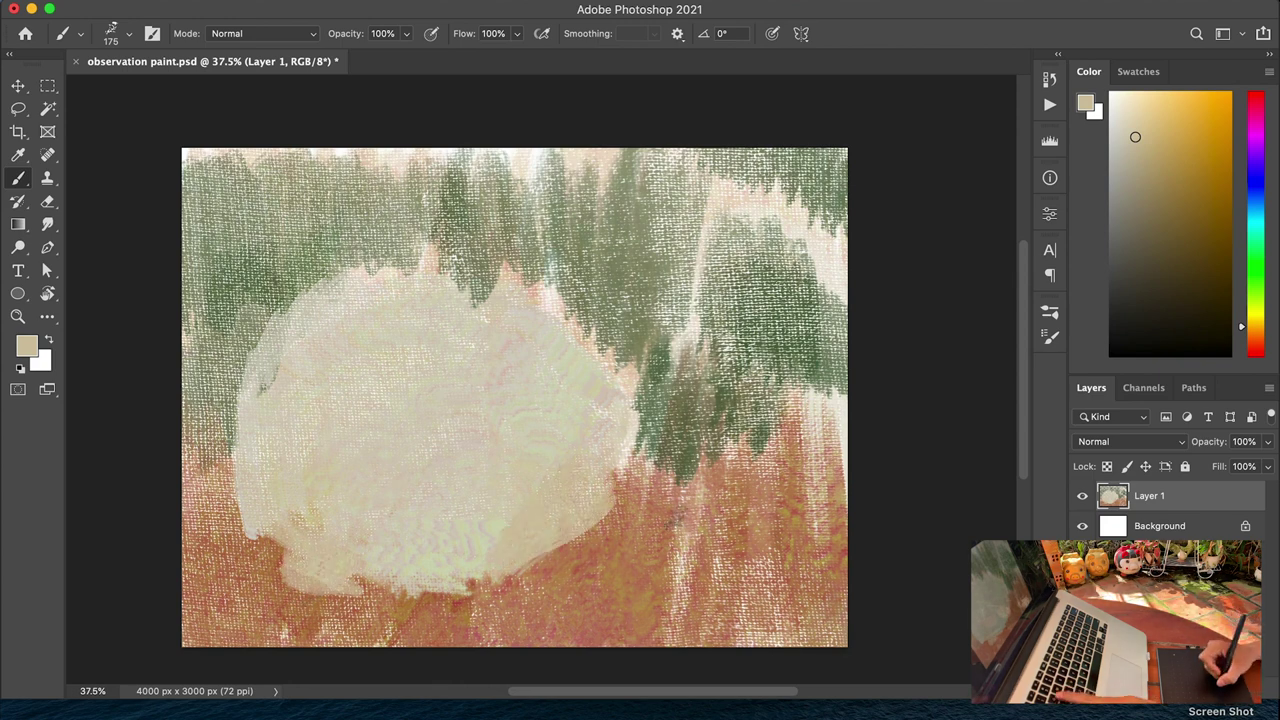
Sketch the left and top contours of the round form in orange with a 60 px brush
key(bracketleft)
key(bracketleft)
click(1255, 338)
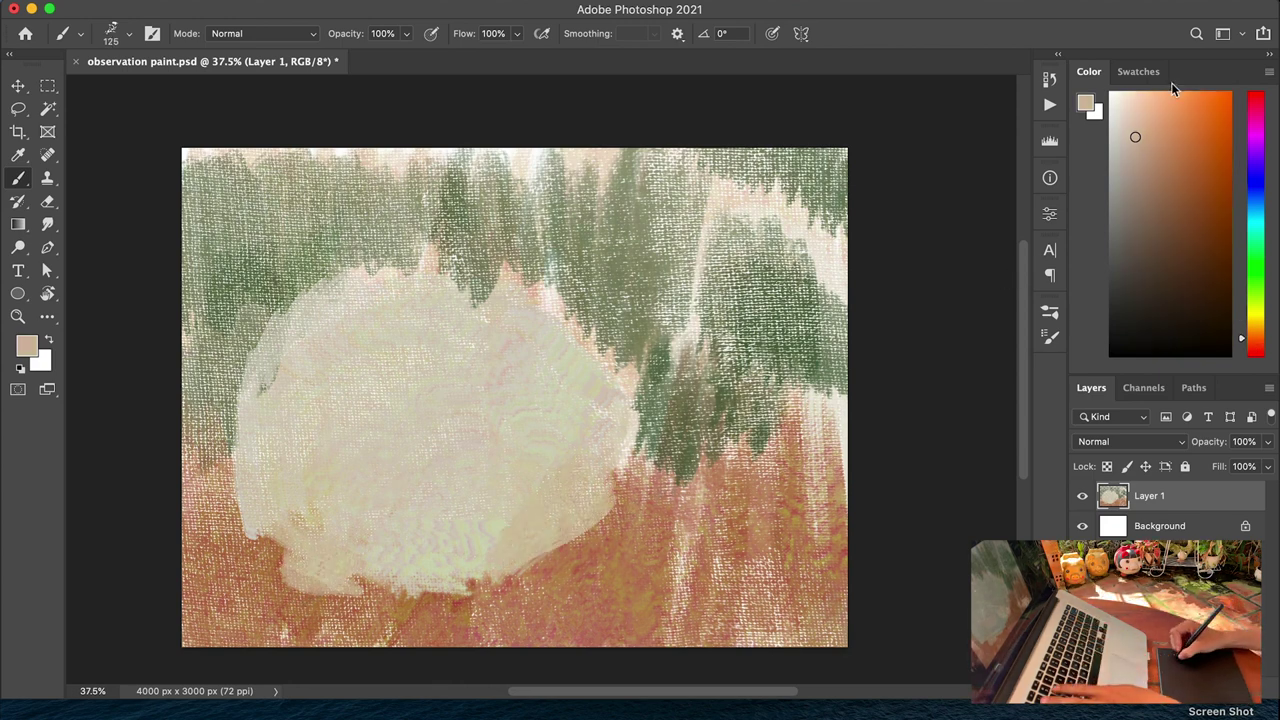
key(bracketleft)
alt+click(242, 402)
alt+click(293, 381)
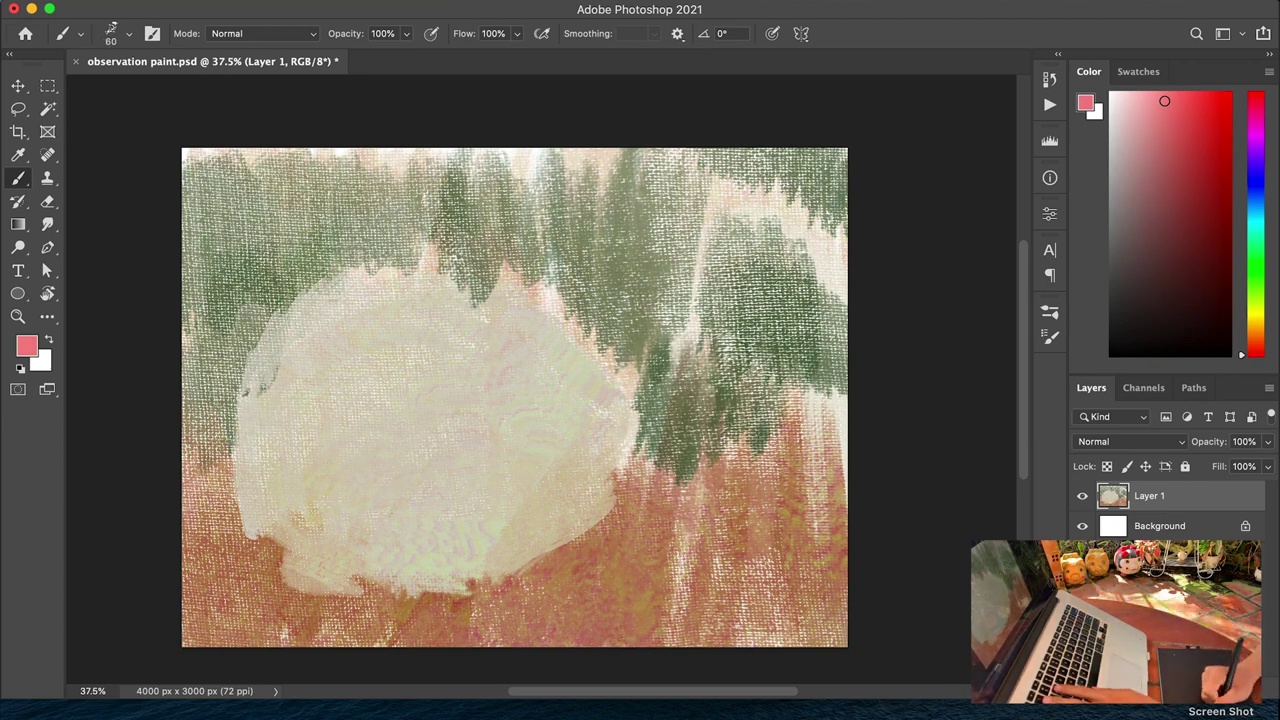
alt+click(282, 398)
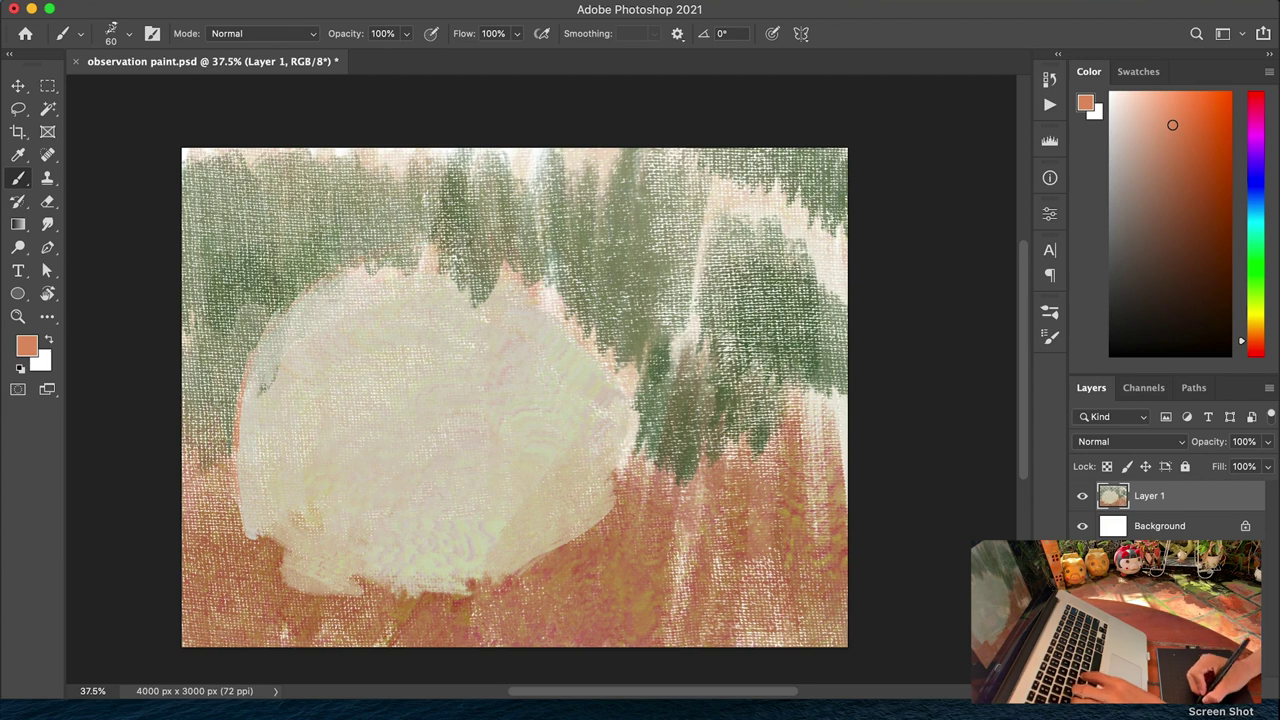
drag(385, 277, 540, 262)
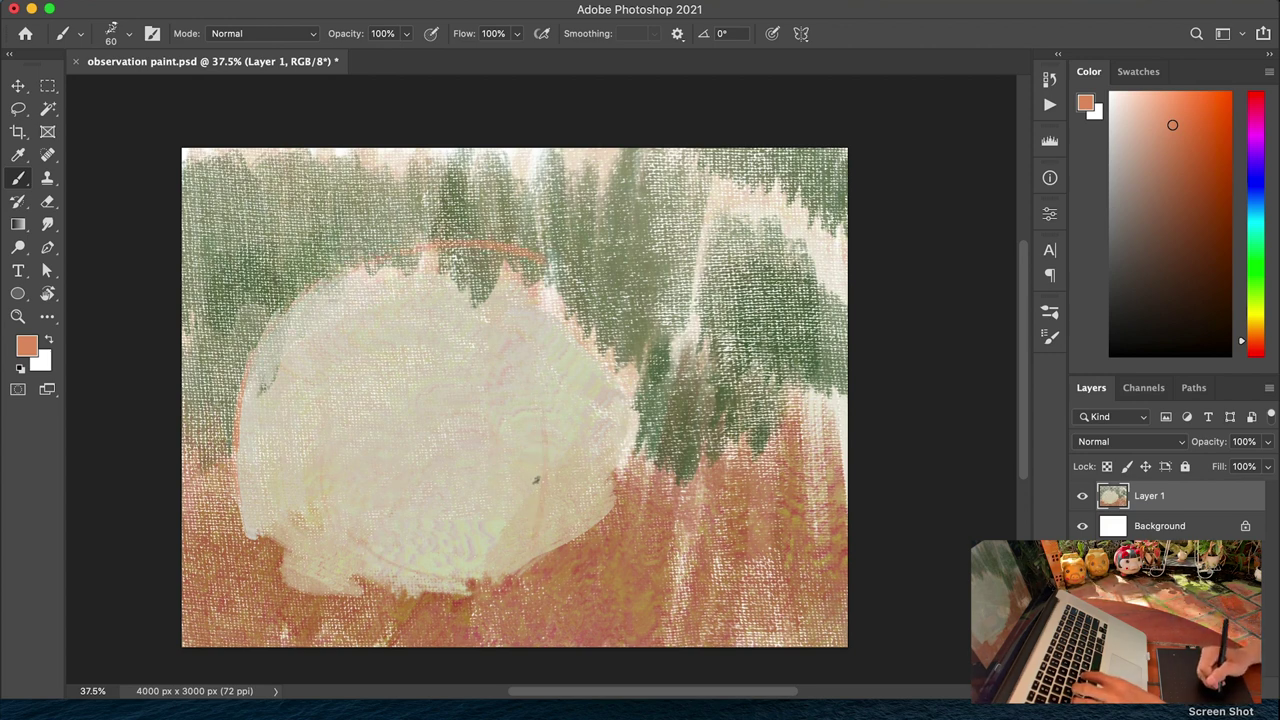
Complete the orange outline along the round form's right and bottom sides and add the curved inner contour
mouse_move(640, 425)
mouse_down()
mouse_move(610, 540)
mouse_move(575, 588)
mouse_up()
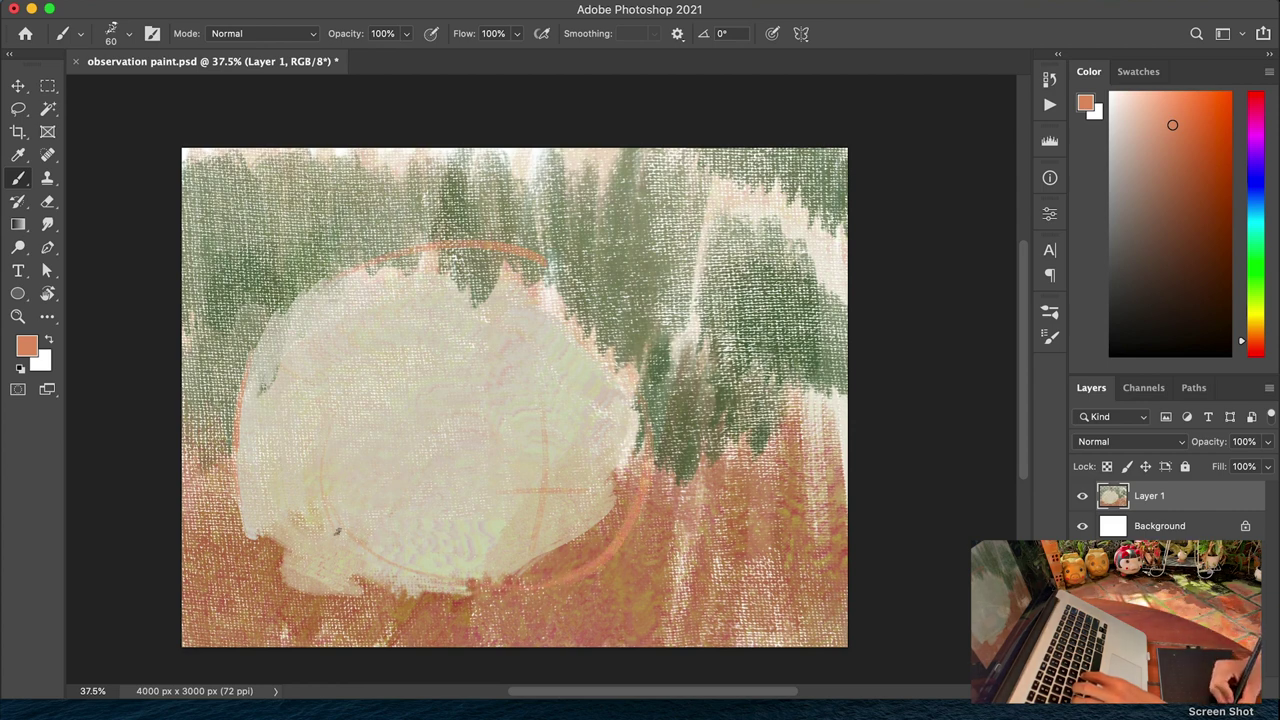
drag(336, 531, 531, 589)
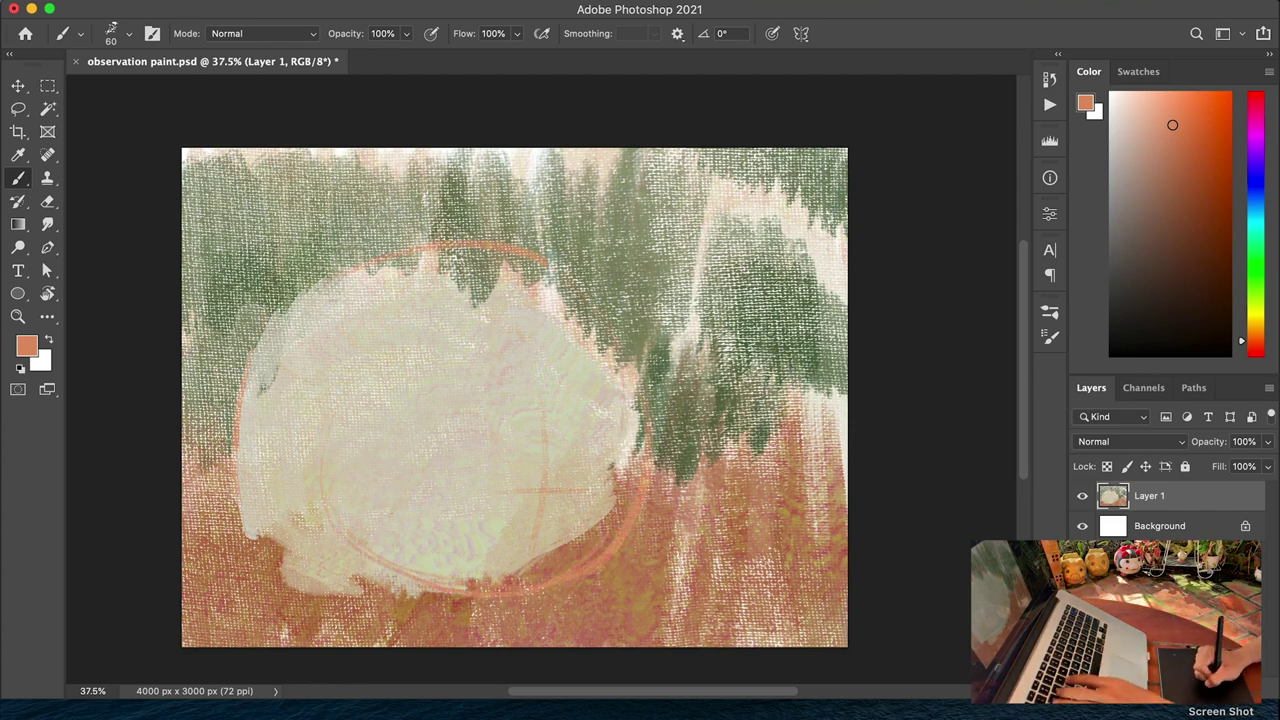
drag(545, 265, 650, 430)
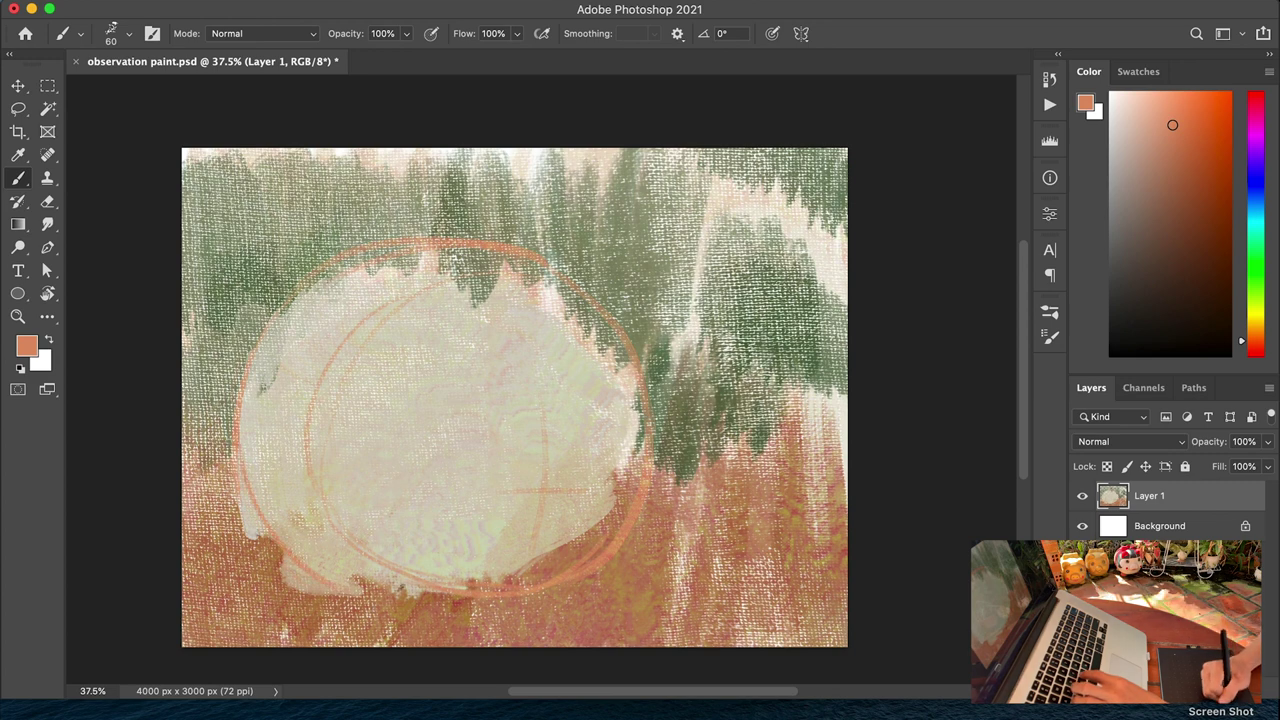
drag(238, 455, 345, 583)
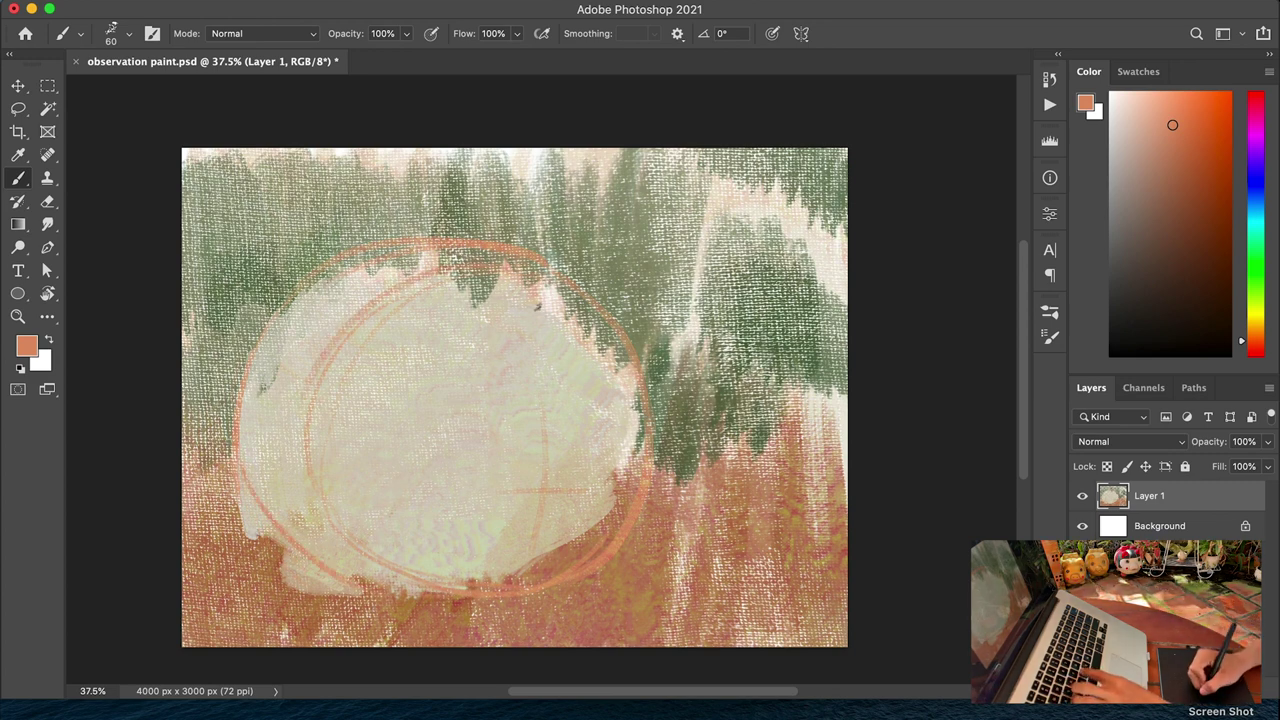
Sketch the inner top rim, the pointed shapes on top of the form and the curl below the rim
drag(566, 300, 440, 306)
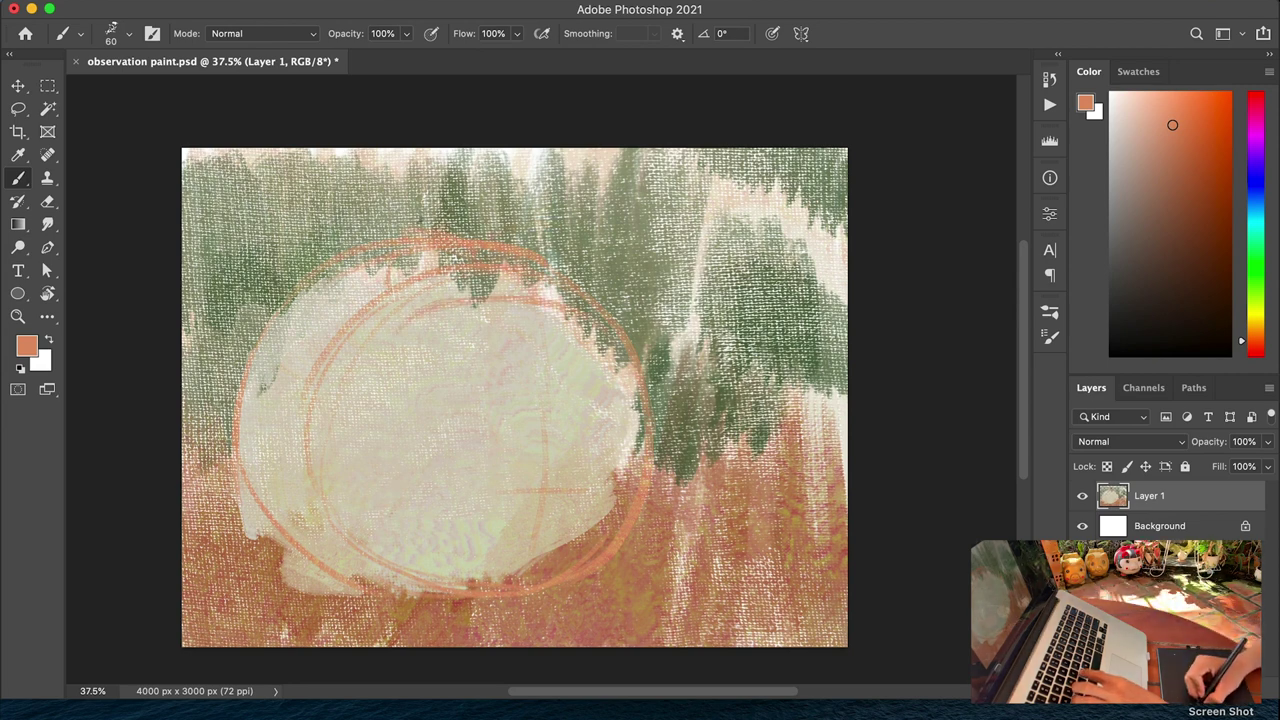
mouse_move(590, 222)
mouse_down()
mouse_move(540, 238)
mouse_move(580, 278)
mouse_up()
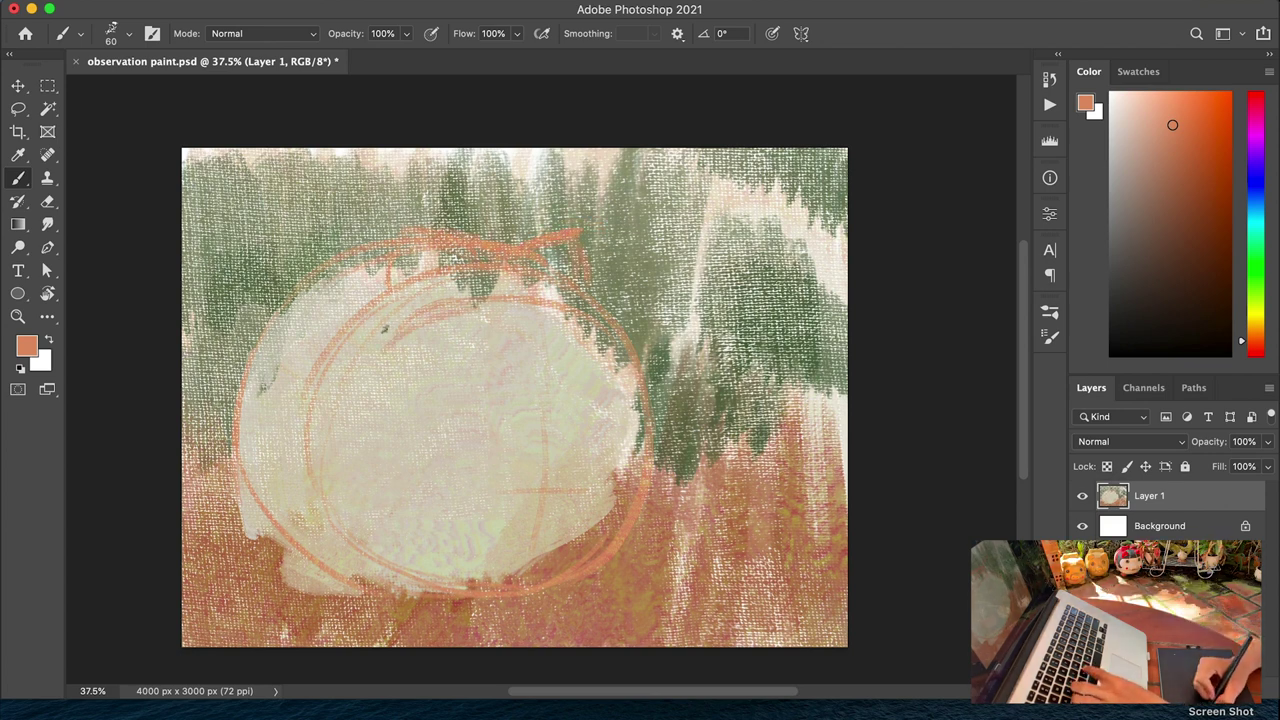
mouse_move(370, 352)
mouse_down()
mouse_move(402, 298)
mouse_move(460, 292)
mouse_up()
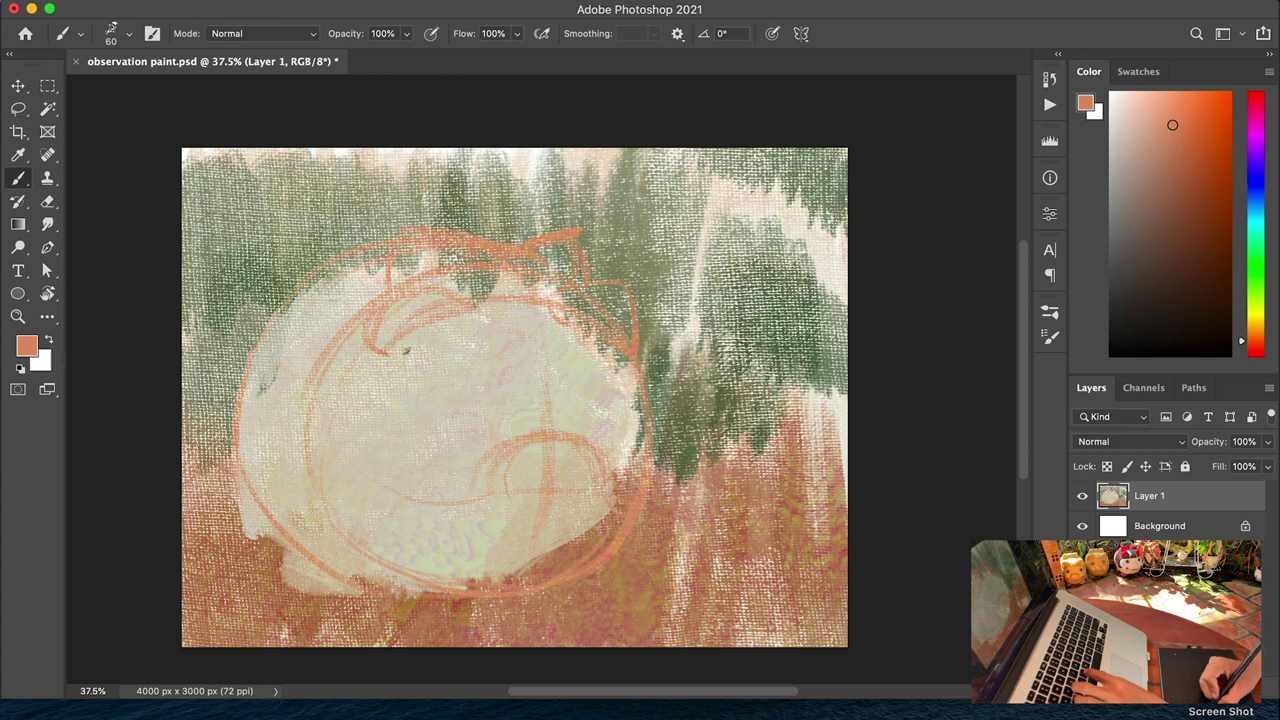
Sketch the face with a horizontal brow line, side and mouth curves and two round eyes, redoing unsatisfactory strokes
drag(440, 360, 612, 366)
key(super+z)
key(super+z)
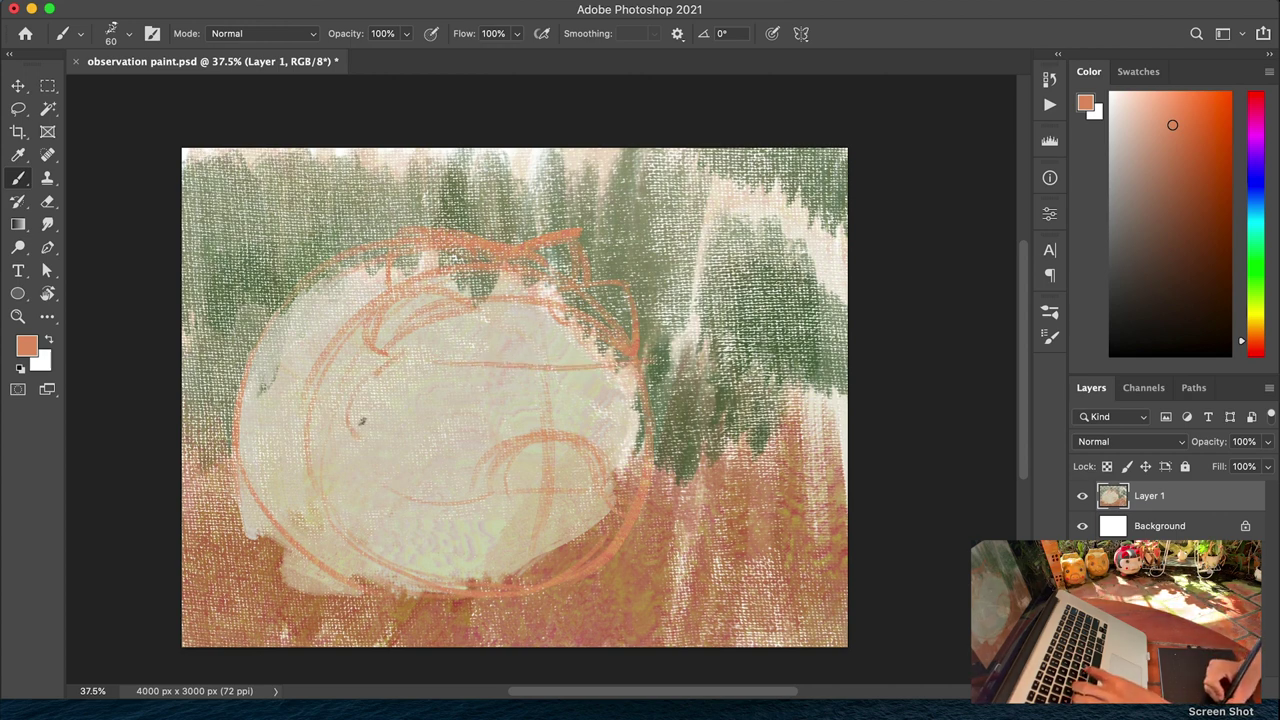
mouse_move(321, 389)
mouse_down()
mouse_move(358, 434)
mouse_move(480, 498)
mouse_up()
key(super+z)
drag(372, 468, 480, 498)
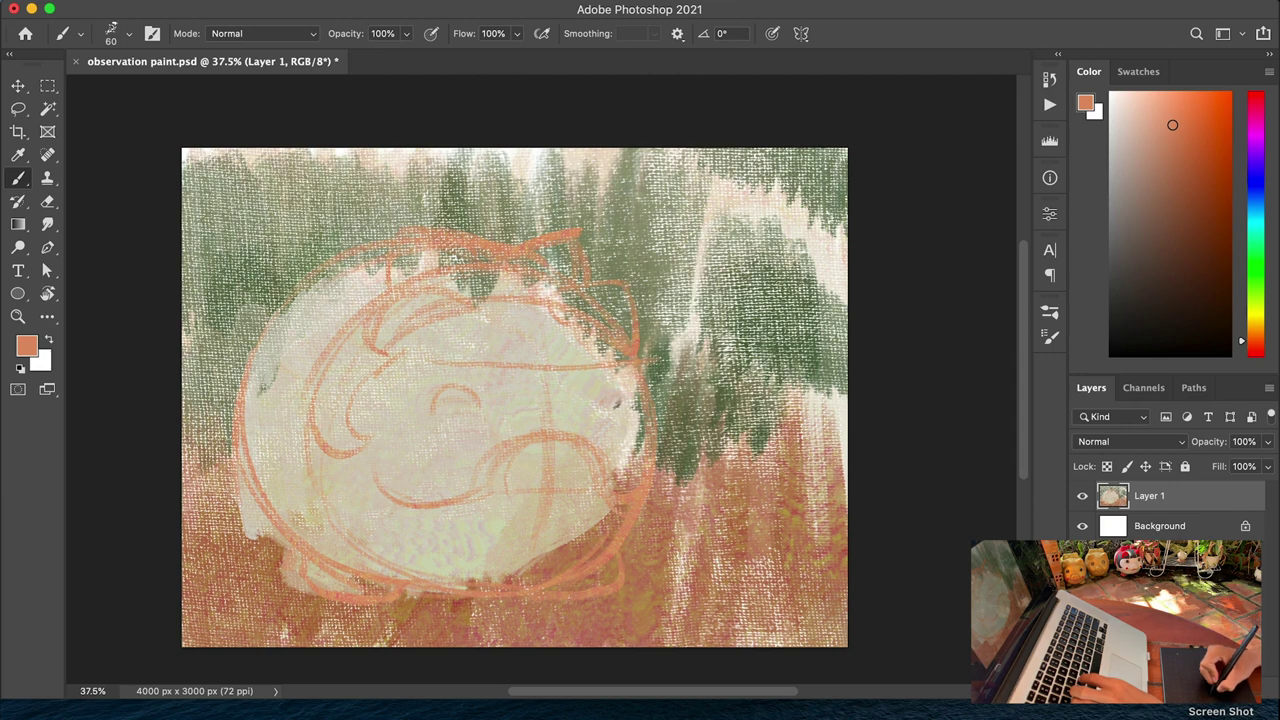
mouse_move(452, 390)
mouse_down()
mouse_move(430, 420)
mouse_move(448, 386)
mouse_up()
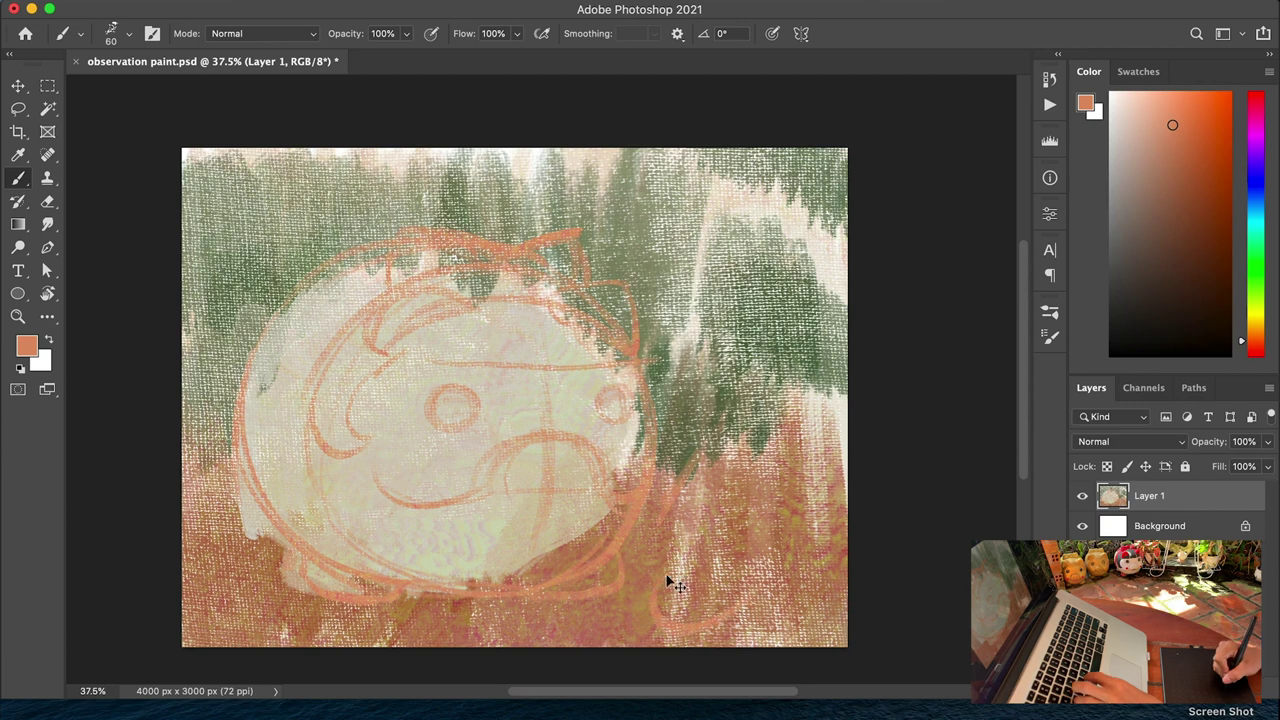
Sketch a small rounded shape on the ground at the lower right of the round form
drag(672, 585, 695, 630)
drag(660, 560, 700, 615)
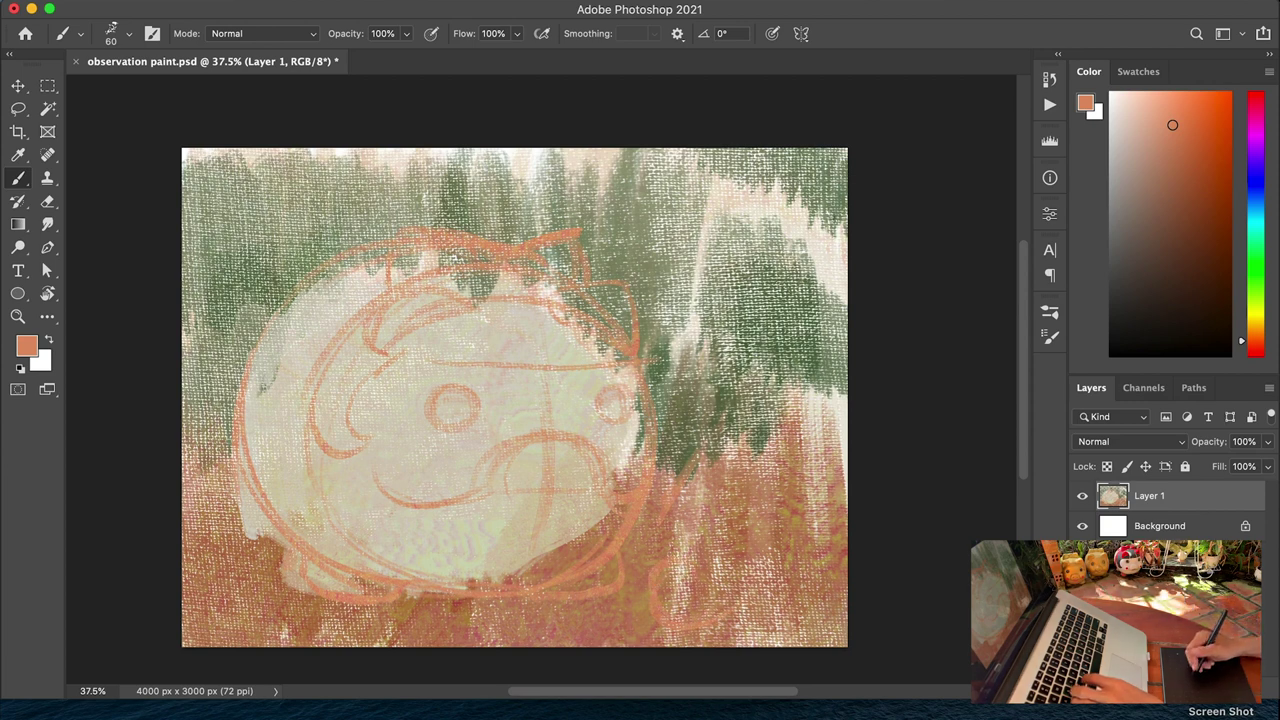
right_click(606, 271)
click(776, 187)
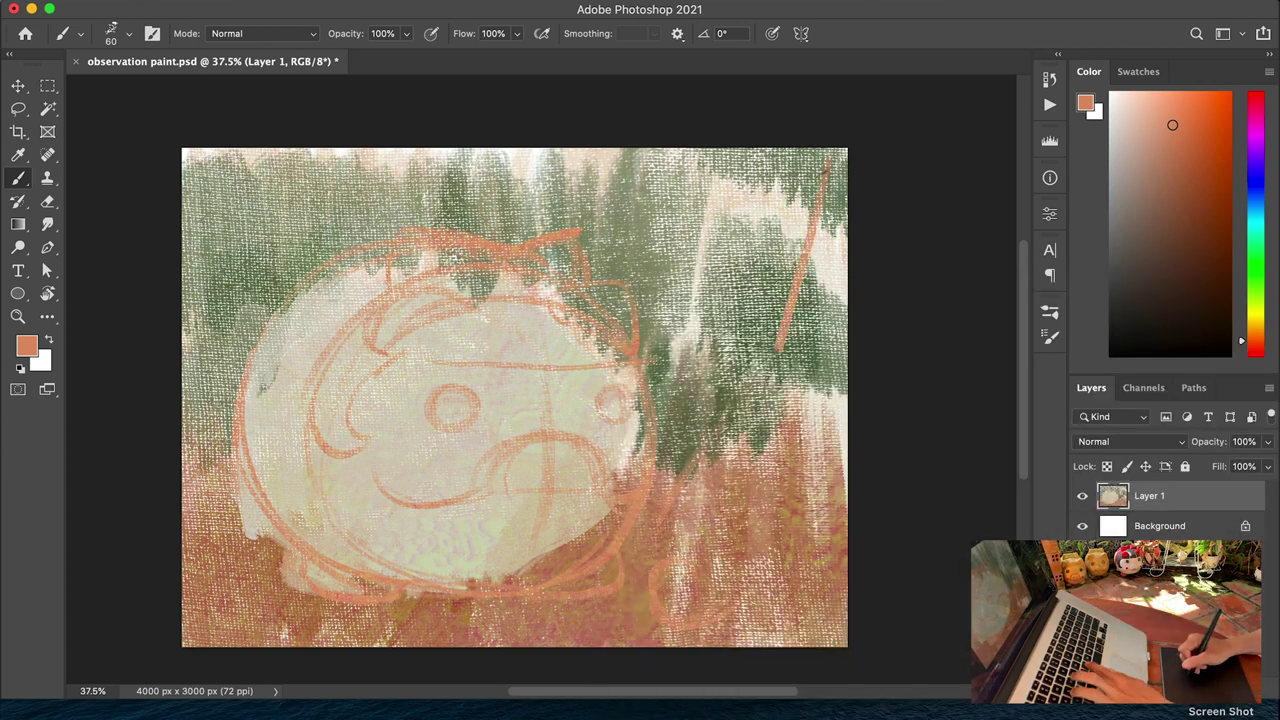
Sketch a long slanted line down the canvas's right side, from the top edge towards the ground, redoing one stroke
drag(828, 158, 768, 348)
drag(812, 215, 746, 445)
key(super+z)
drag(826, 160, 780, 380)
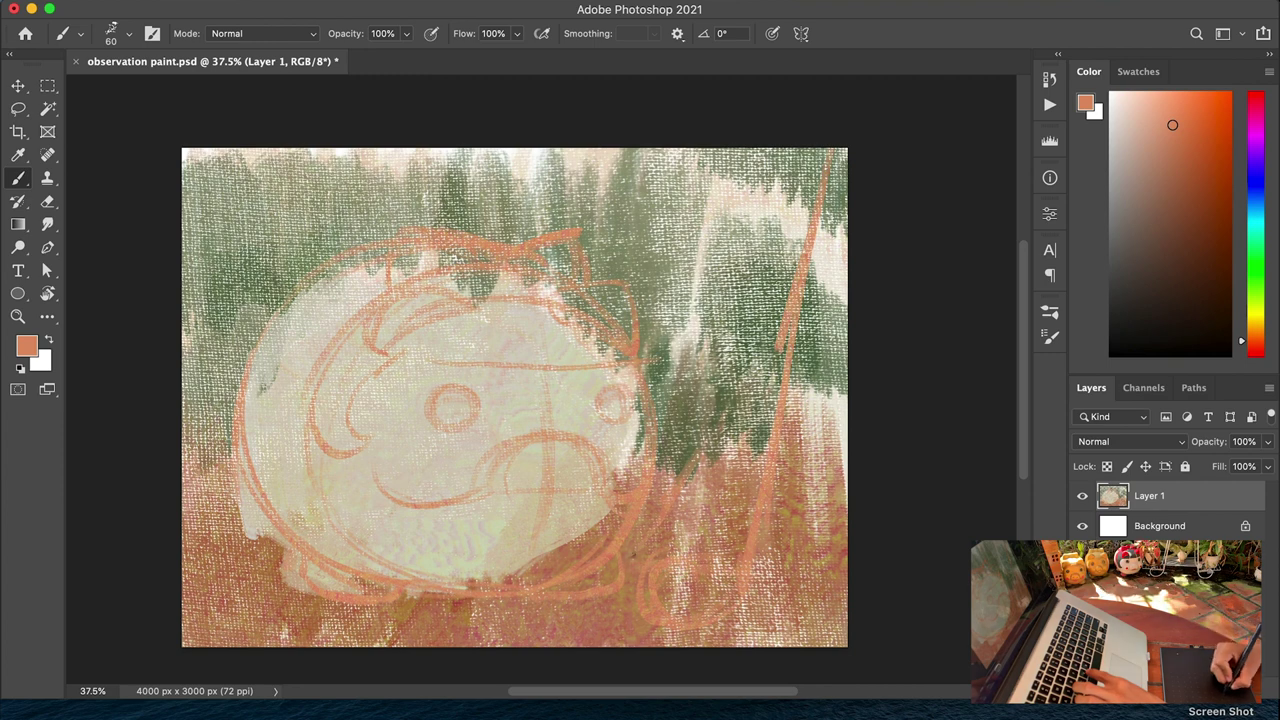
Sample a darker red-orange and sketch the round form's lower edge plus the right side and rounded base of the tall shape beside it
alt+click(624, 586)
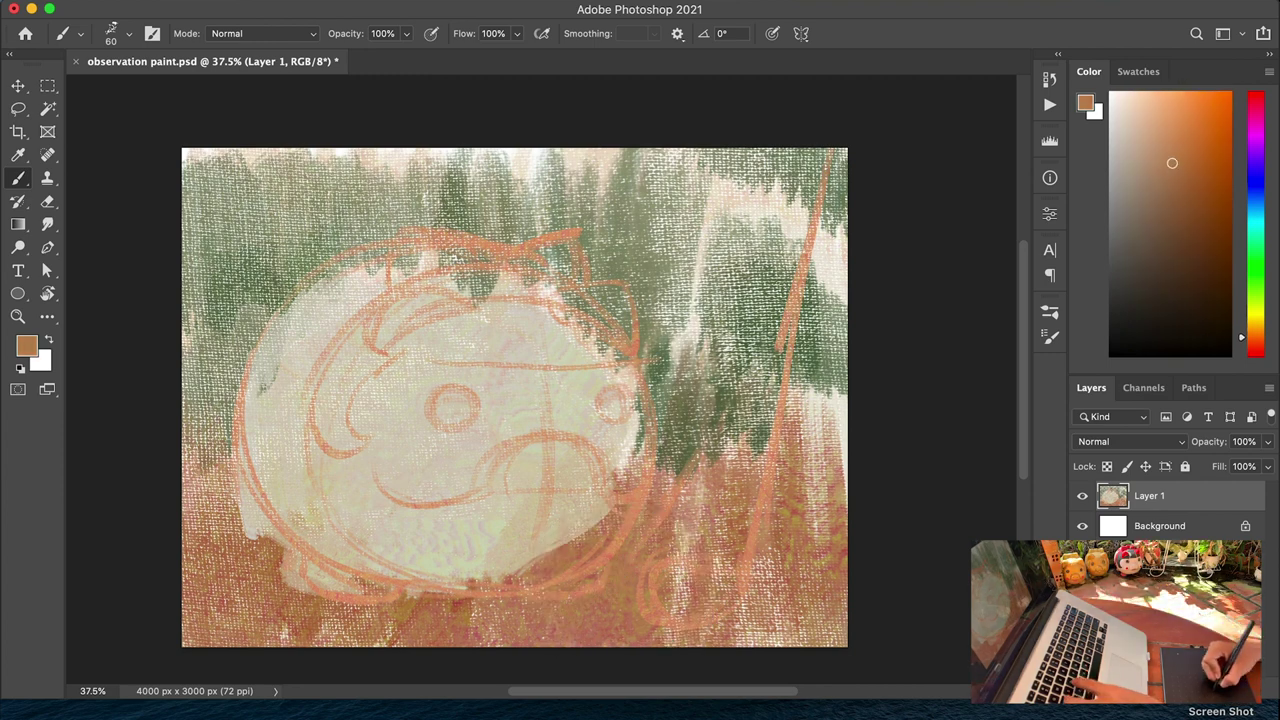
alt+click(625, 492)
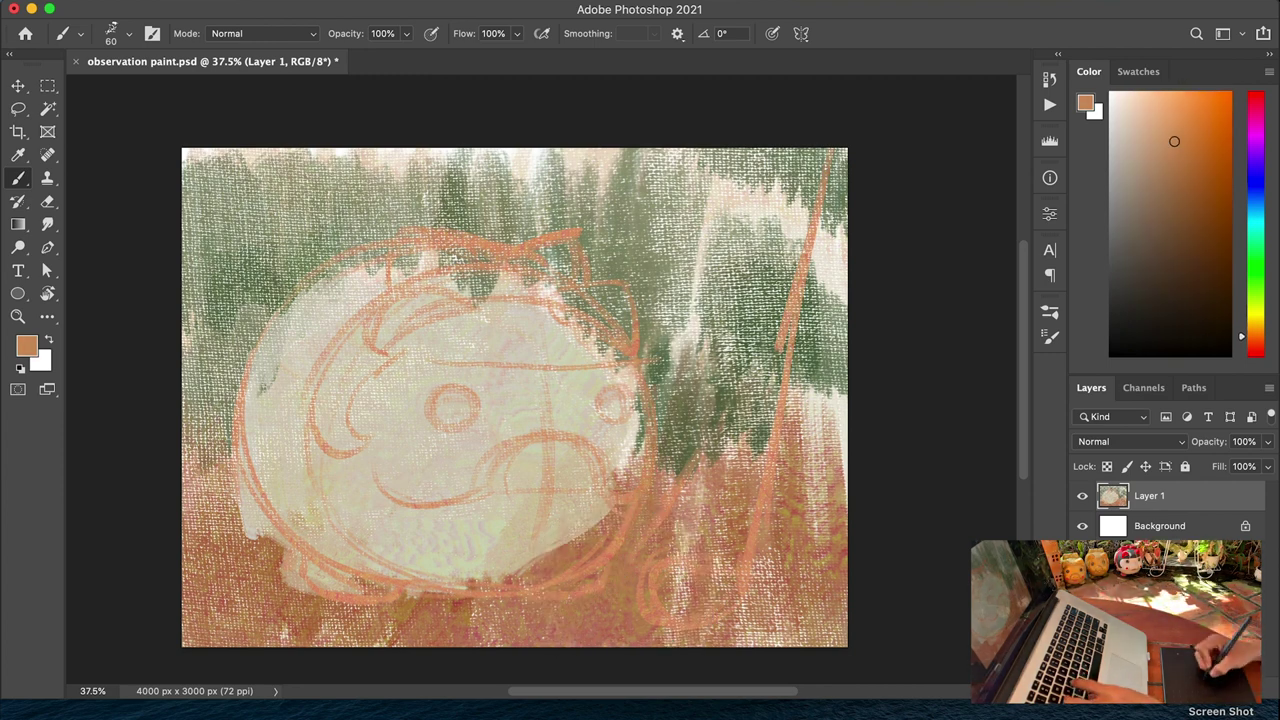
alt+click(625, 492)
mouse_move(602, 484)
mouse_down()
mouse_move(645, 496)
mouse_move(600, 572)
mouse_up()
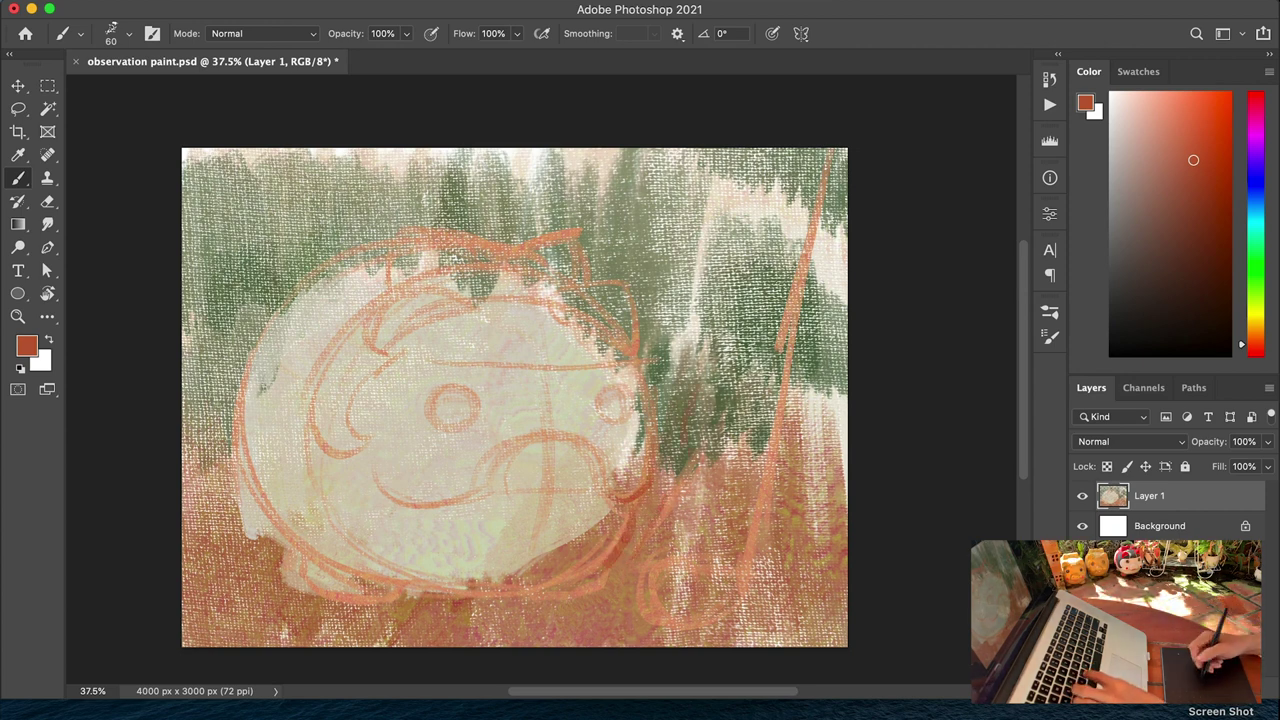
drag(846, 230, 798, 478)
mouse_move(812, 380)
mouse_down()
mouse_move(768, 604)
mouse_move(745, 628)
mouse_move(660, 548)
mouse_up()
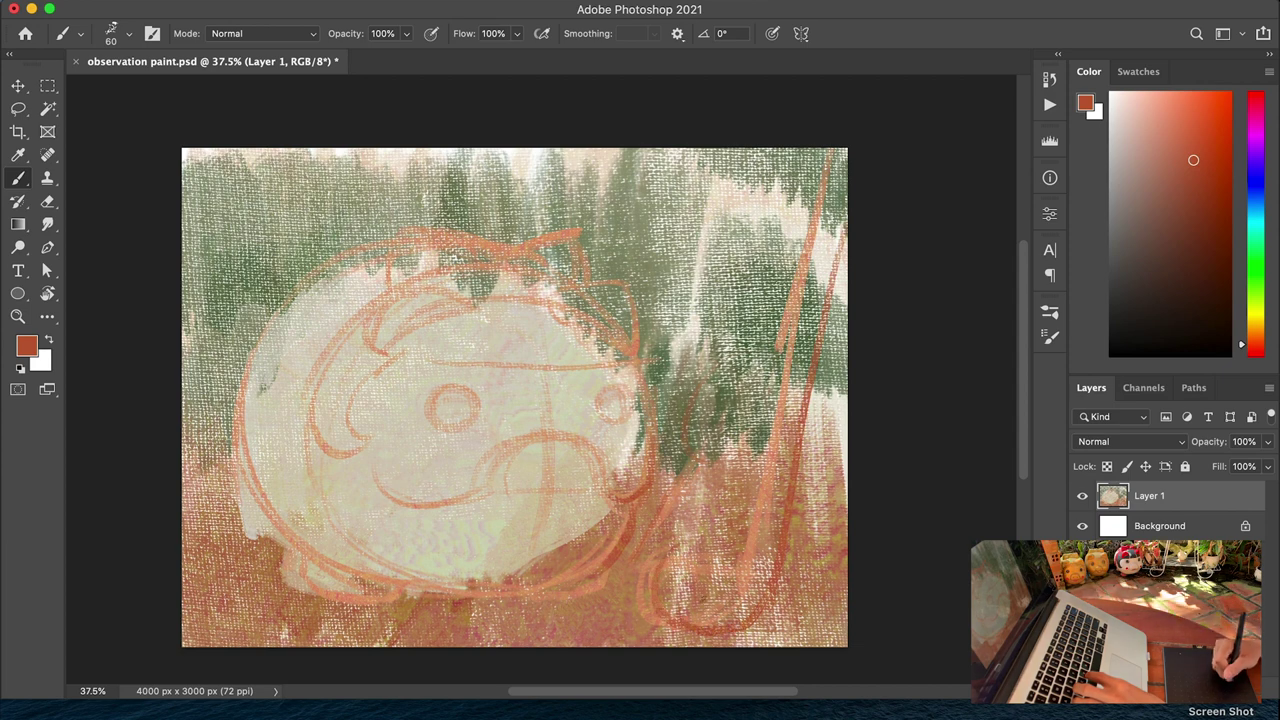
drag(745, 552, 772, 545)
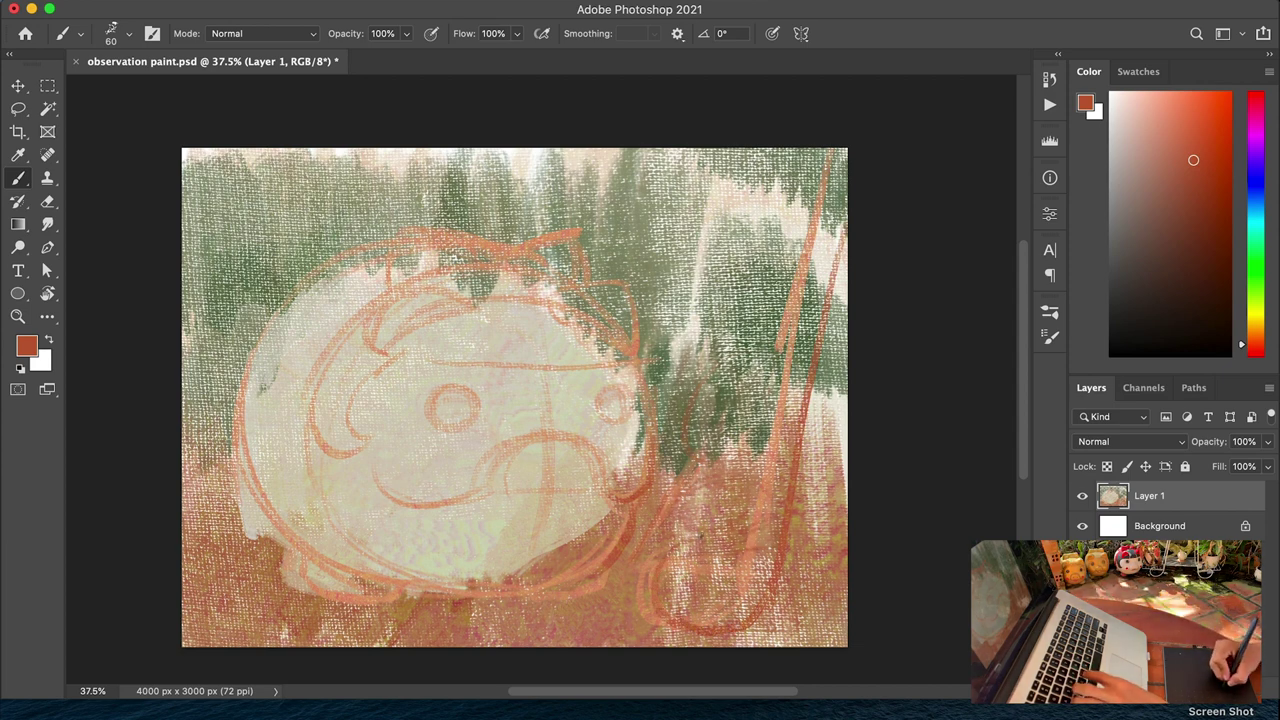
Sketch scribbled shading and spiky foliage between the round form and the slanted line, reinforcing the form's edge near the far eye
drag(678, 505, 748, 486)
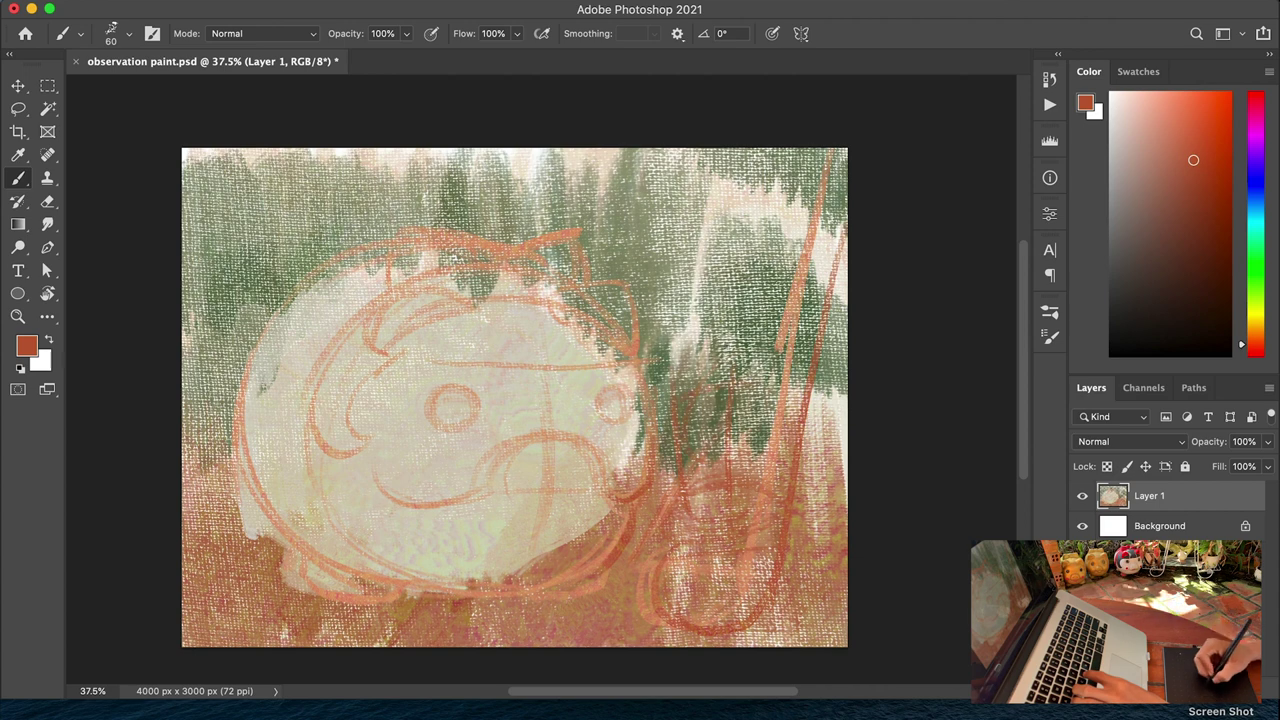
mouse_move(675, 370)
mouse_down()
mouse_move(695, 340)
mouse_move(795, 395)
mouse_move(784, 462)
mouse_up()
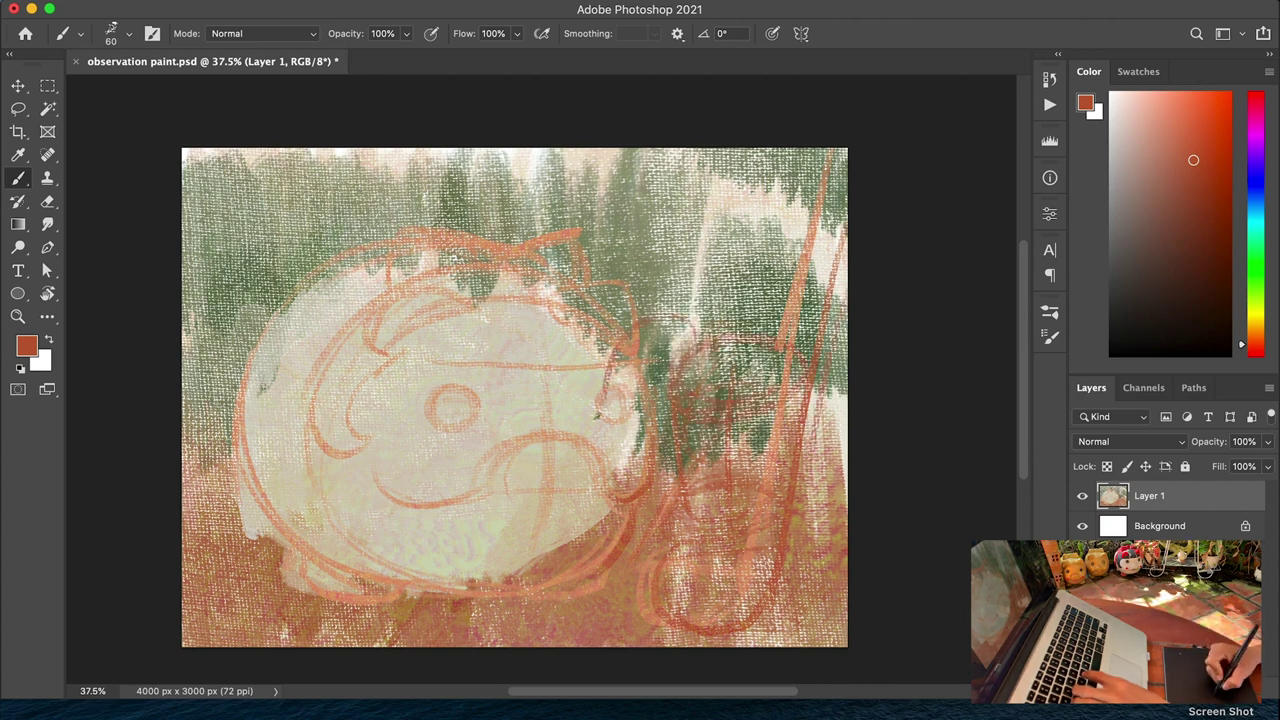
mouse_move(640, 368)
mouse_down()
mouse_move(620, 455)
mouse_move(656, 436)
mouse_up()
drag(686, 330, 686, 362)
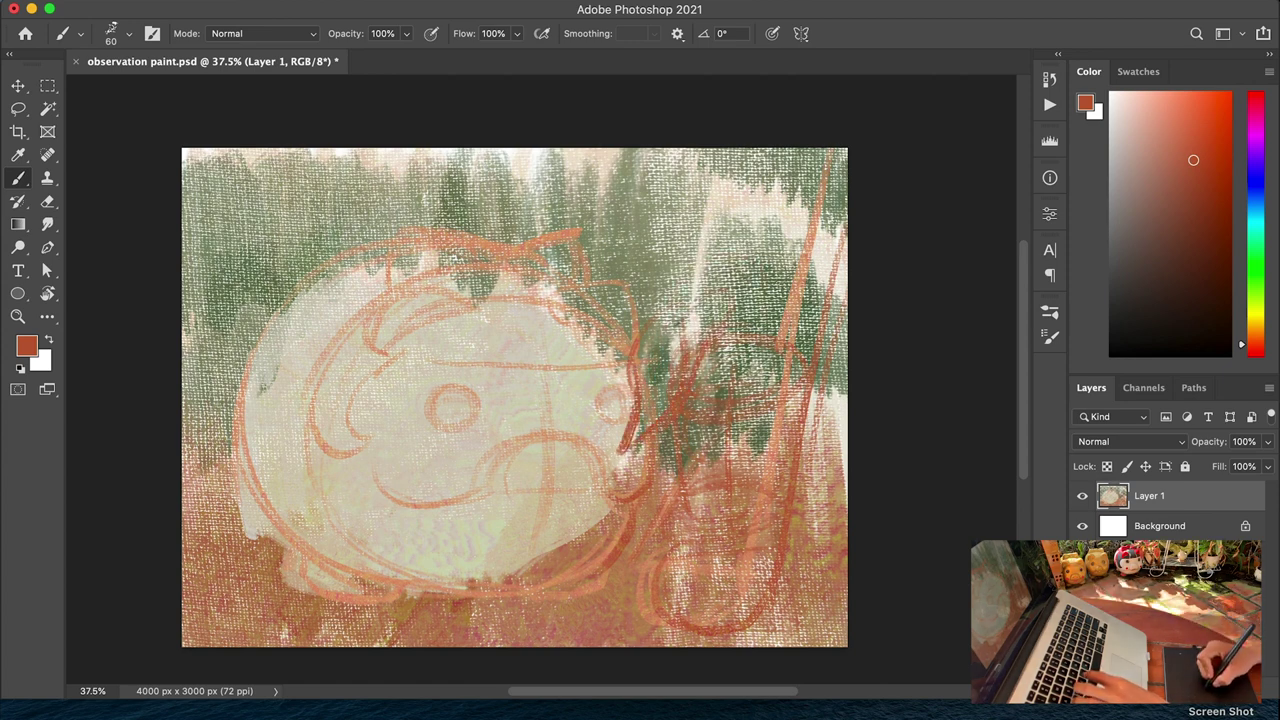
Sketch loose leaves above the round form and across the upper-right background, with horizontal lines at the right edge of the ground
drag(644, 233, 530, 330)
key(super+z)
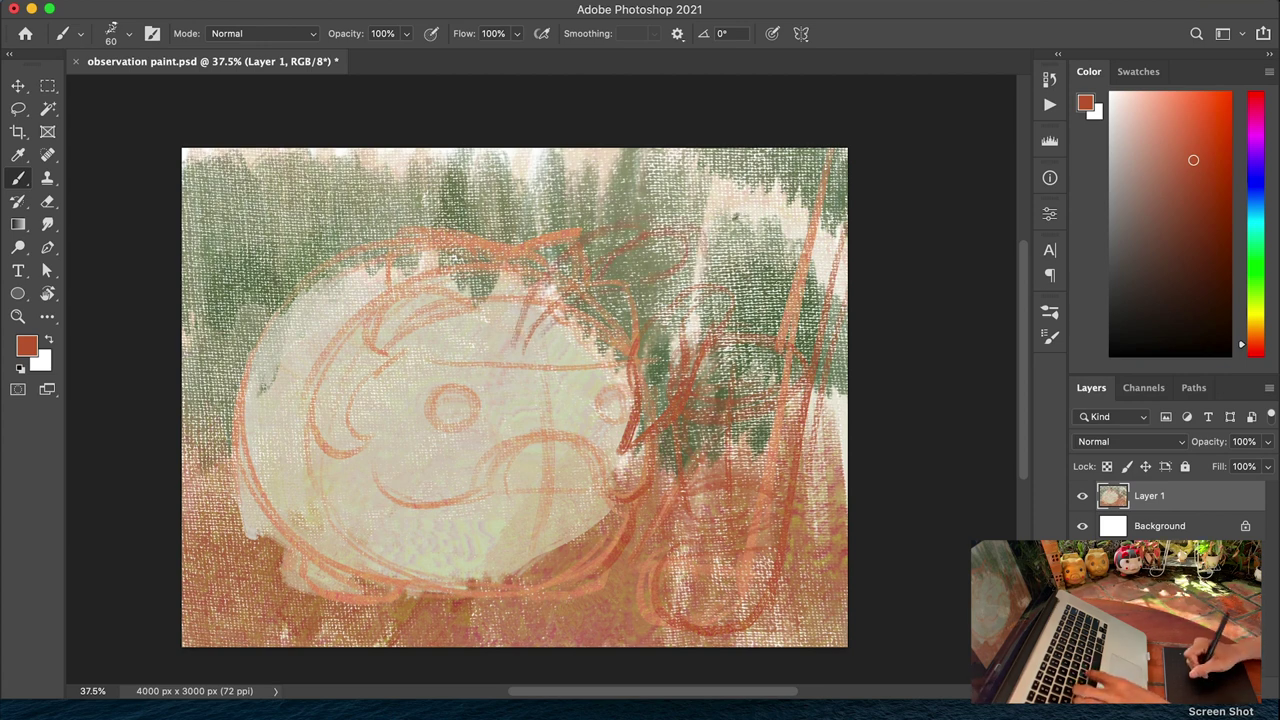
mouse_move(712, 218)
mouse_down()
mouse_move(703, 282)
mouse_move(786, 268)
mouse_move(846, 310)
mouse_up()
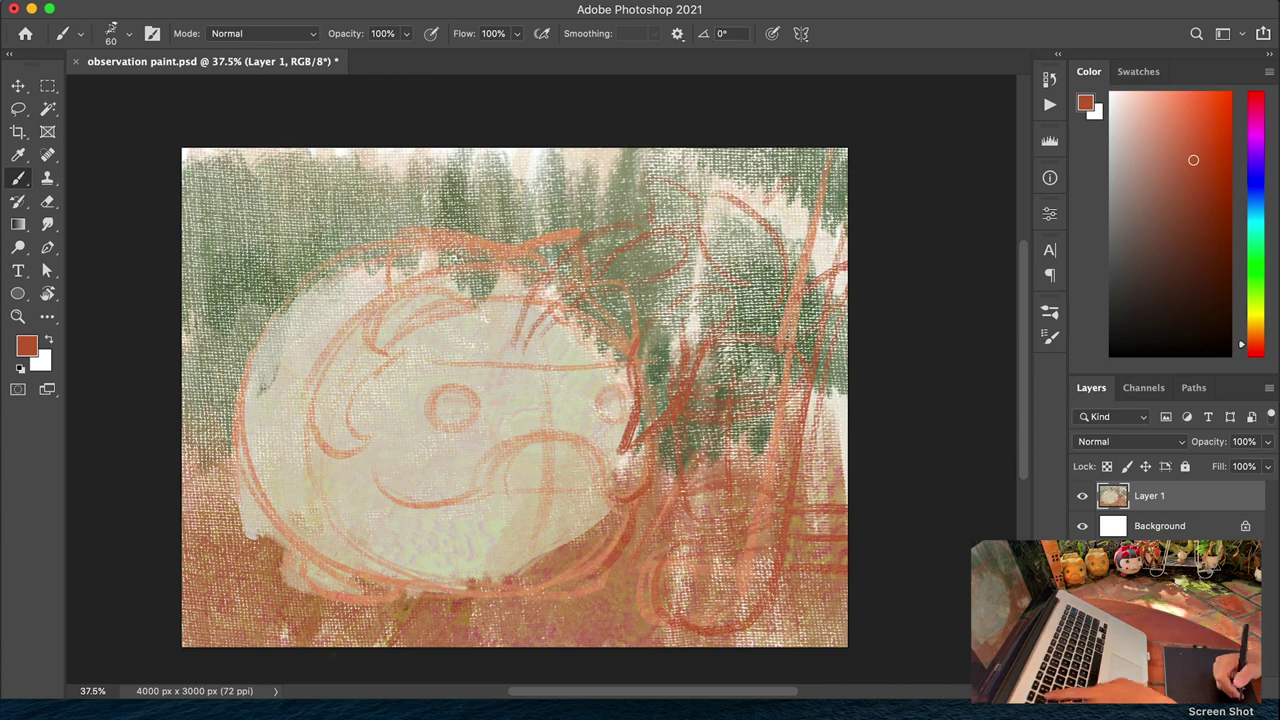
Pick a dark brown and paint a shadow patch along the lower-left edge of the round form with a 100 px brush
alt+click(260, 598)
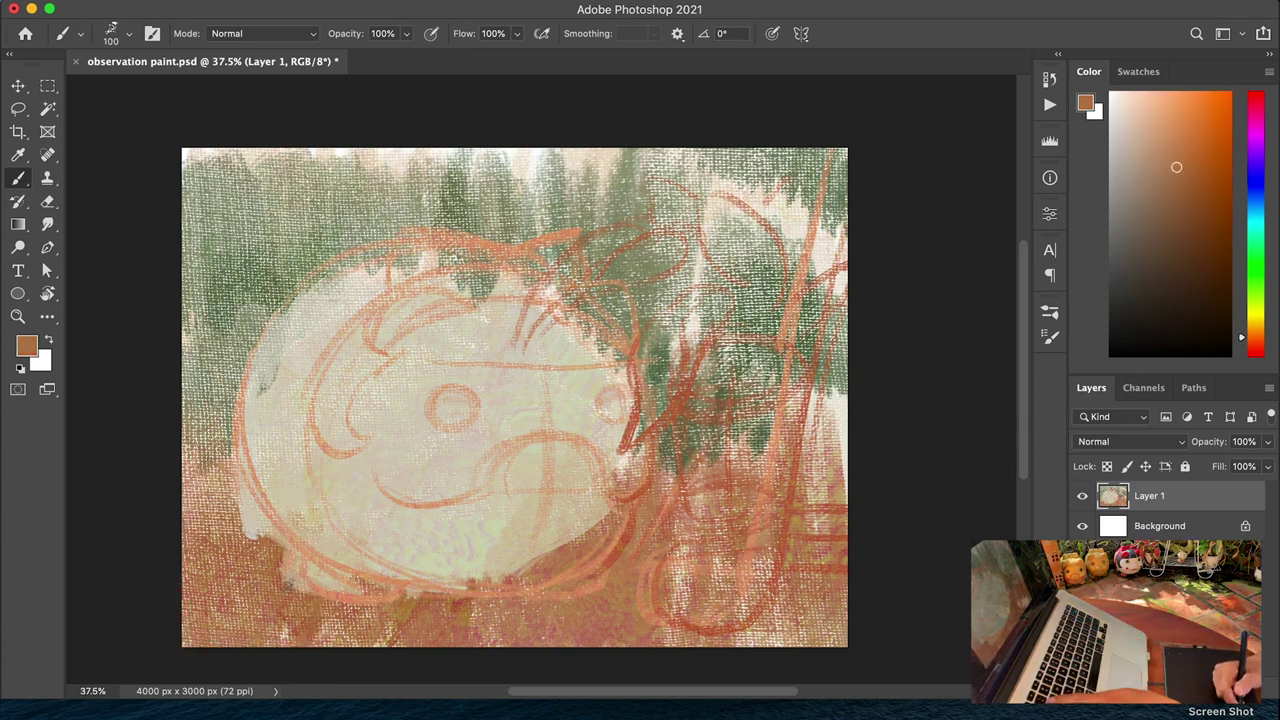
alt+click(273, 577)
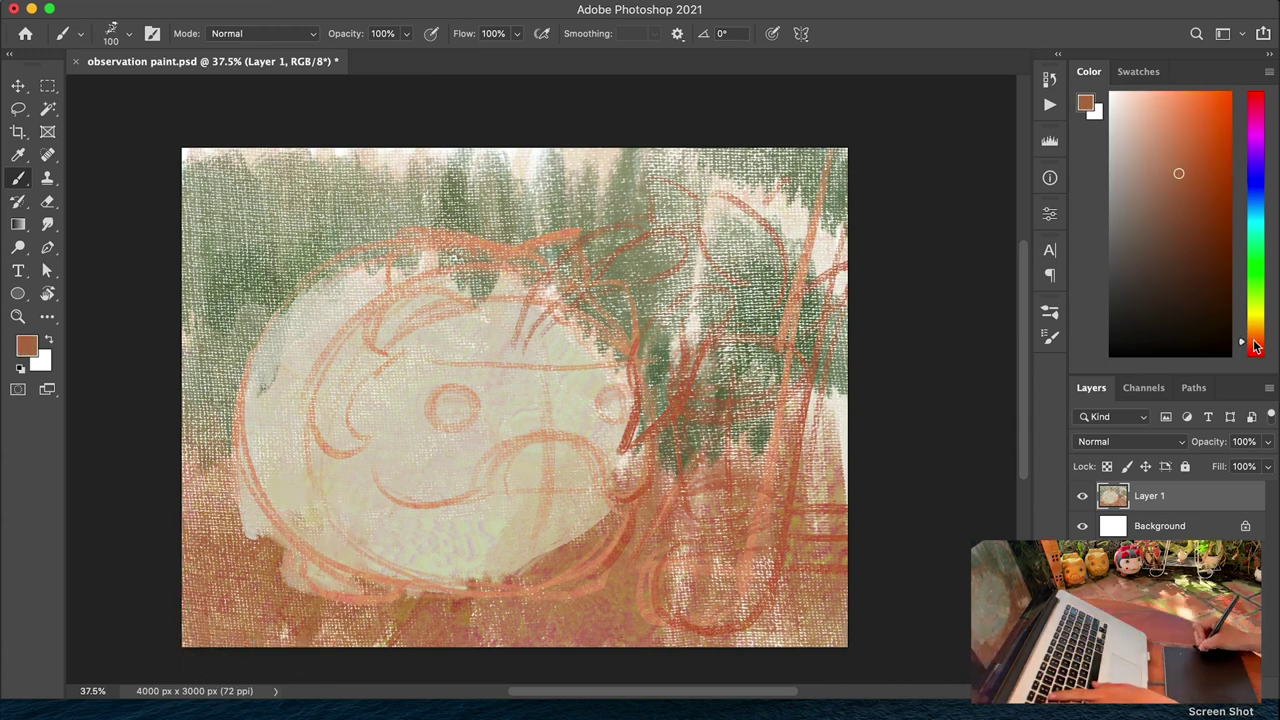
drag(220, 490, 288, 562)
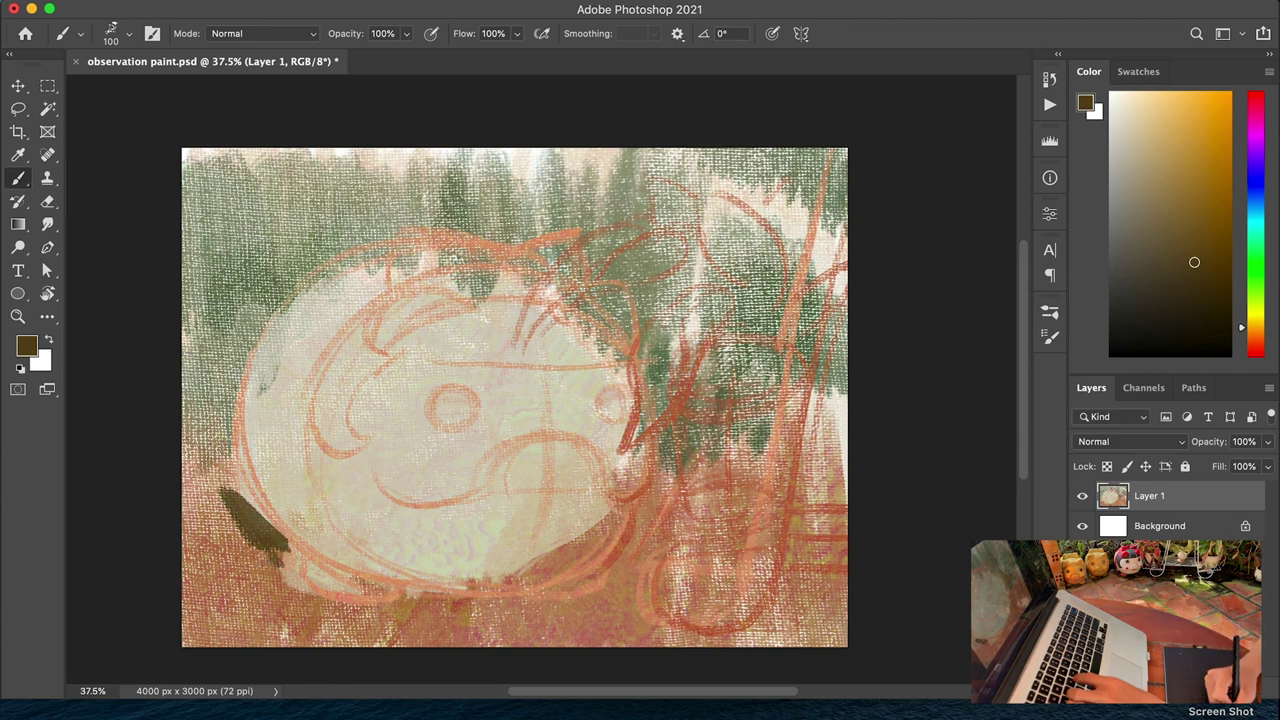
drag(225, 470, 250, 530)
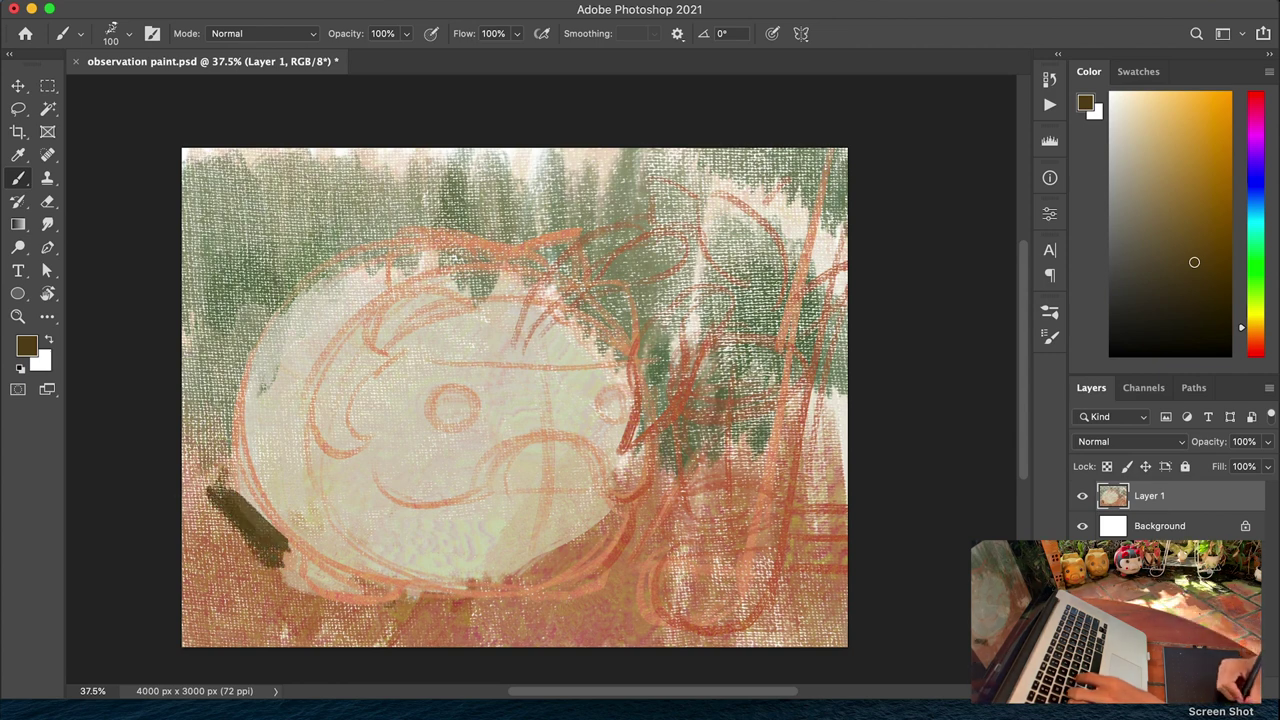
Paint the dark brown shadow beneath the round form and over the lower-right ground, enlarging the brush to 175 px
mouse_move(388, 608)
mouse_down()
mouse_move(418, 597)
mouse_move(508, 605)
mouse_move(510, 625)
mouse_move(553, 627)
mouse_move(598, 607)
mouse_move(613, 573)
mouse_move(593, 650)
mouse_move(633, 555)
mouse_move(628, 651)
mouse_move(643, 555)
mouse_move(678, 585)
mouse_move(768, 550)
mouse_move(768, 517)
mouse_move(724, 600)
mouse_move(648, 650)
mouse_move(778, 655)
mouse_move(808, 633)
mouse_move(833, 570)
mouse_move(840, 620)
mouse_up()
key(bracketright)
key(bracketright)
mouse_move(858, 535)
mouse_down()
mouse_move(830, 510)
mouse_move(825, 420)
mouse_move(830, 470)
mouse_up()
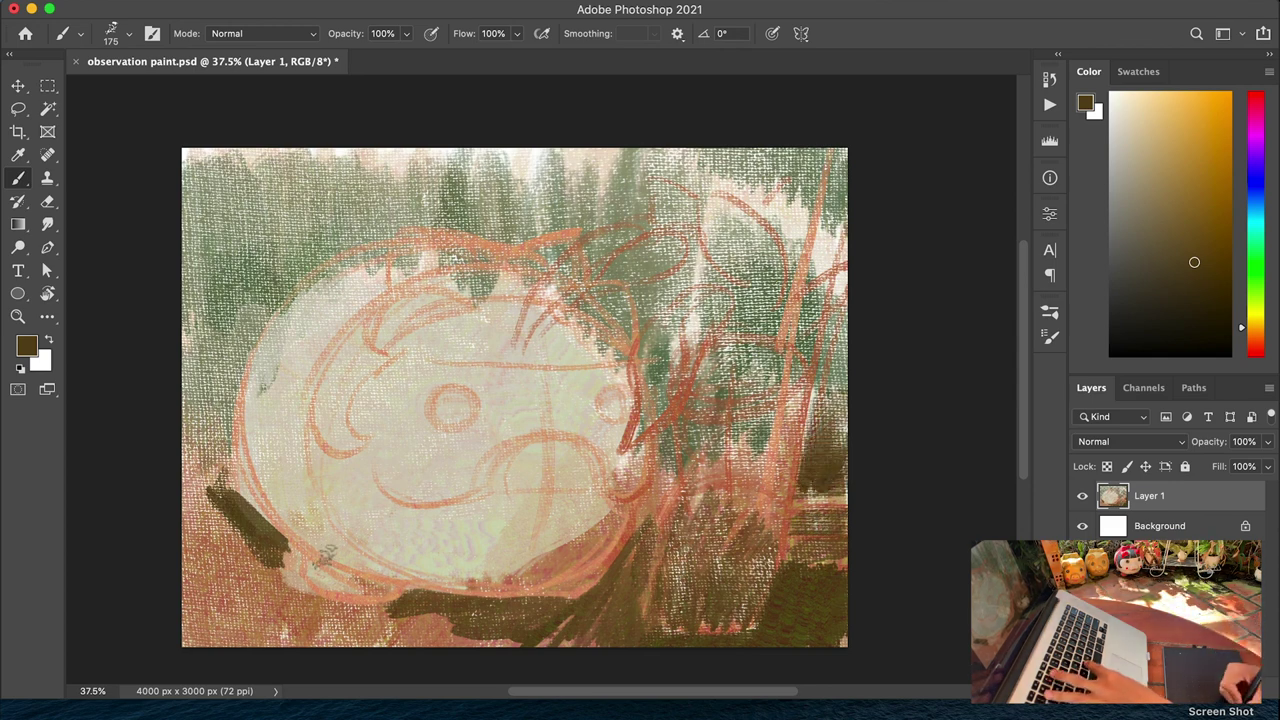
mouse_move(325, 555)
mouse_down()
mouse_move(261, 549)
mouse_move(253, 533)
mouse_move(262, 596)
mouse_move(410, 608)
mouse_up()
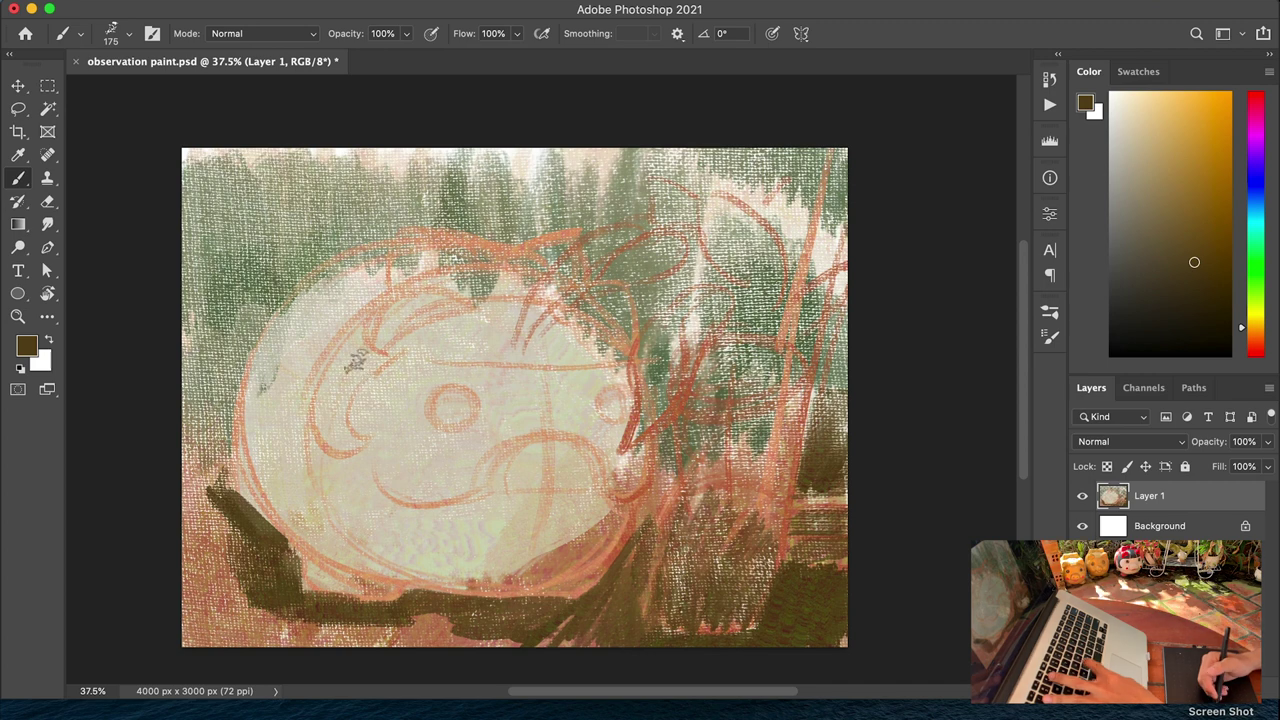
Choose a dark green and paint the background along the canvas's left edge beside the round form
alt+click(760, 290)
click(1153, 269)
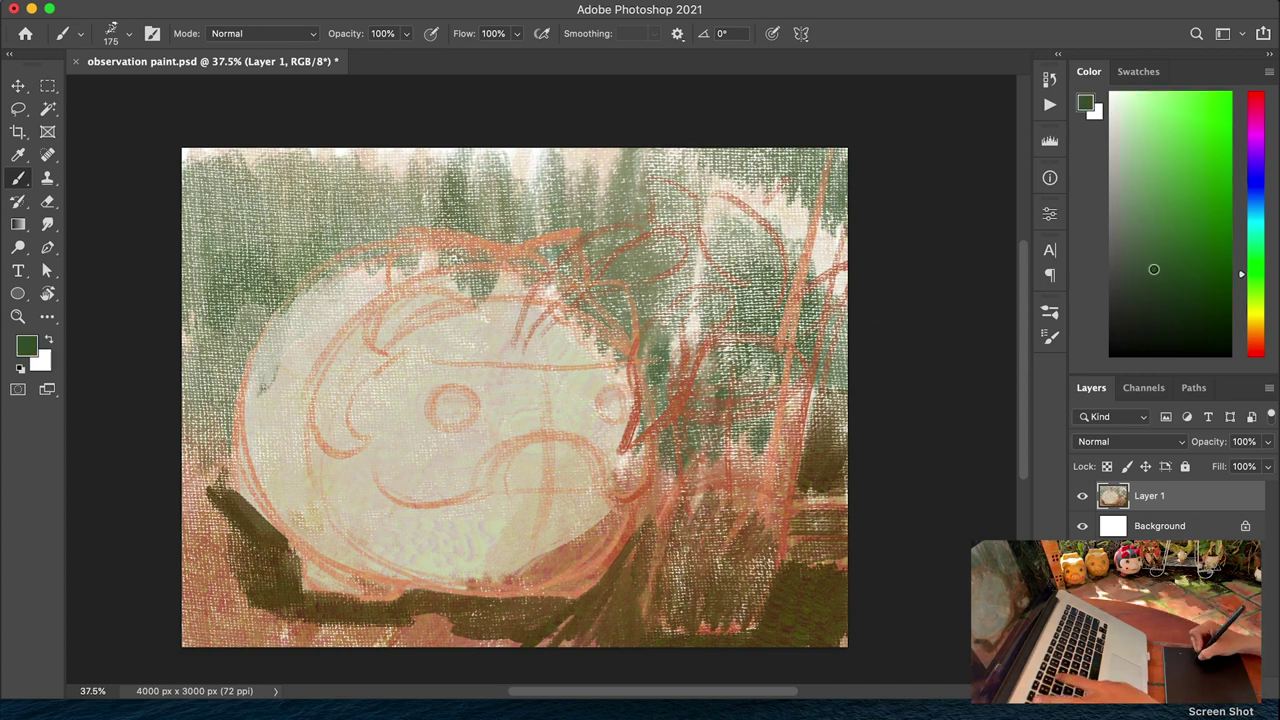
mouse_move(214, 352)
mouse_down()
mouse_move(212, 455)
mouse_move(268, 228)
mouse_up()
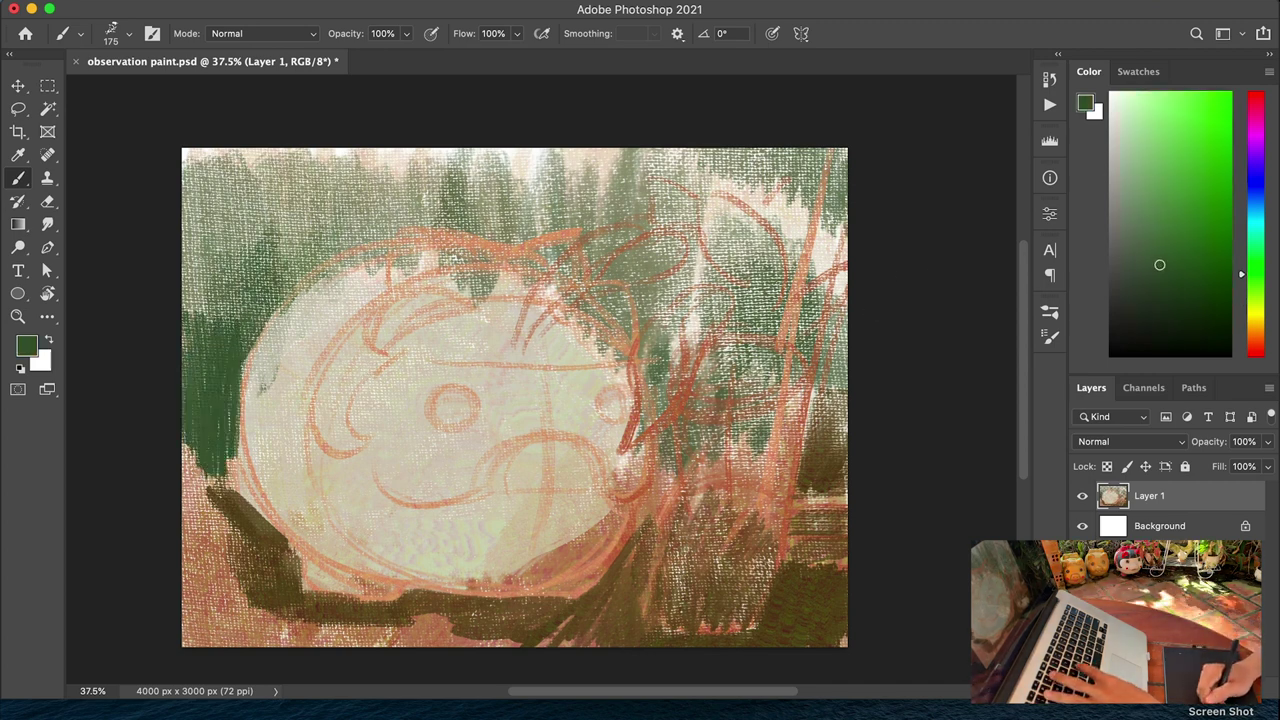
drag(240, 320, 205, 180)
drag(205, 270, 195, 150)
Enlarge the brush to 400 px and cover the upper background with dark green and a bluer green across the canvas
key(bracketright)
key(bracketright)
key(bracketright)
key(bracketright)
mouse_move(195, 200)
mouse_down()
mouse_move(268, 127)
mouse_move(330, 200)
mouse_move(490, 170)
mouse_move(500, 200)
mouse_move(300, 260)
mouse_up()
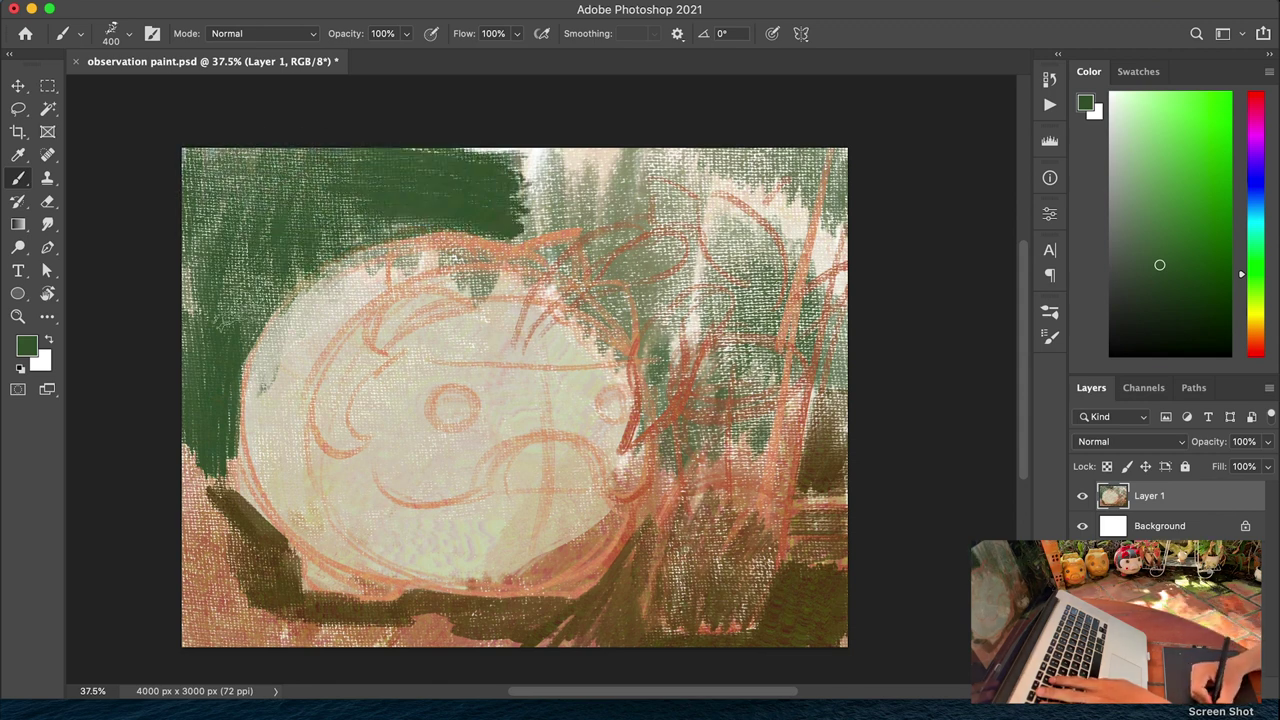
mouse_move(500, 250)
mouse_down()
mouse_move(540, 170)
mouse_move(600, 210)
mouse_move(620, 132)
mouse_move(720, 125)
mouse_move(818, 273)
mouse_move(717, 280)
mouse_move(836, 302)
mouse_up()
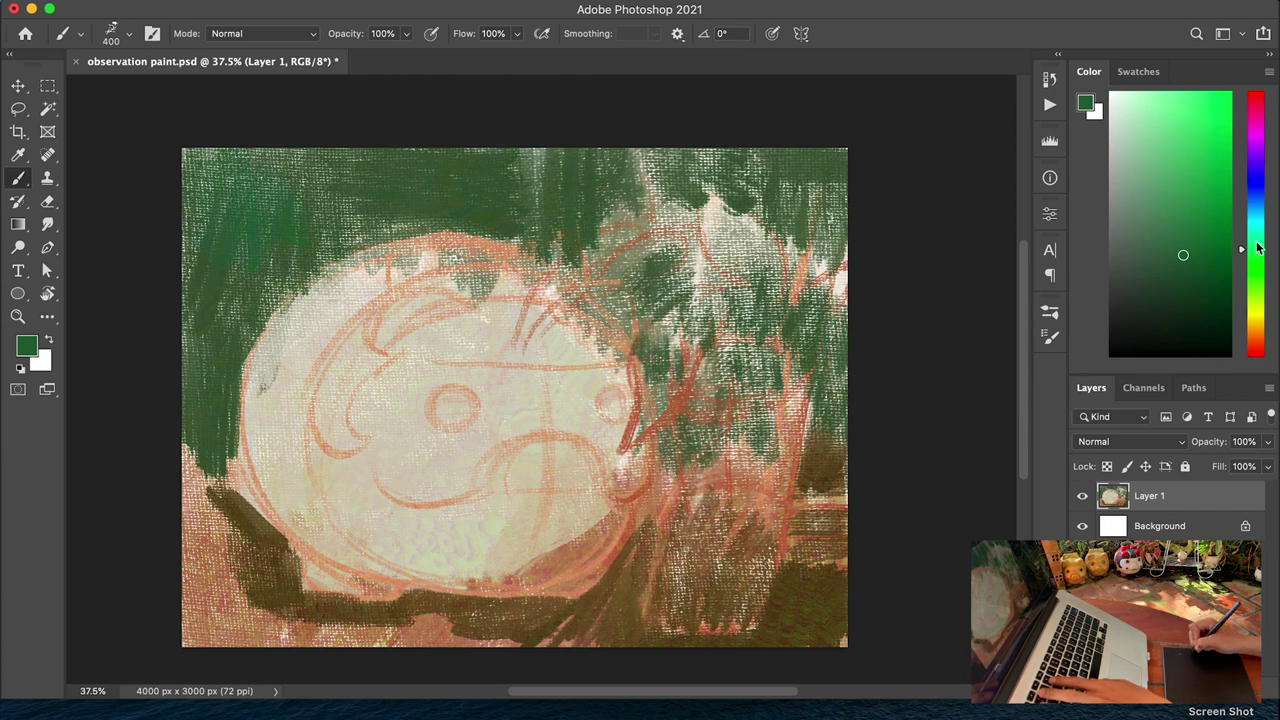
click(1170, 269)
mouse_move(180, 250)
mouse_down()
mouse_move(235, 300)
mouse_move(350, 240)
mouse_move(360, 190)
mouse_move(425, 140)
mouse_move(530, 165)
mouse_move(600, 200)
mouse_move(795, 175)
mouse_move(783, 194)
mouse_up()
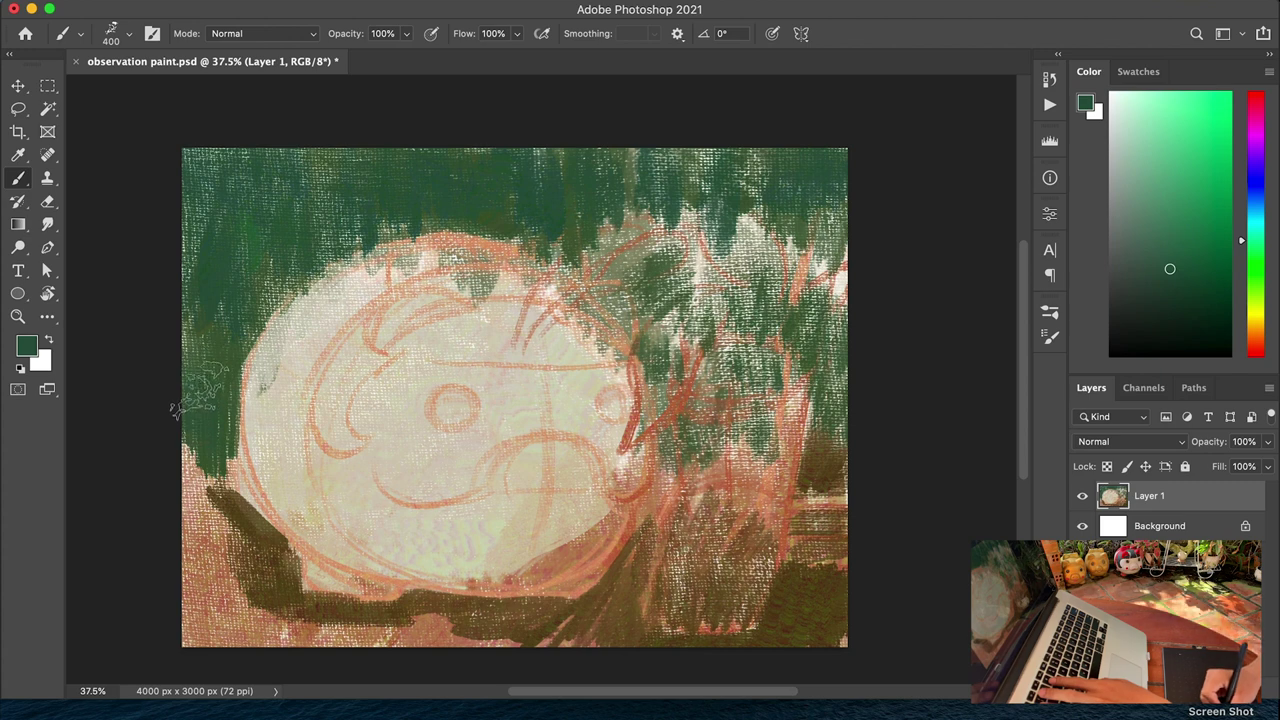
Paint a brown band along the left horizon and deep red over the lower-left and front ground
alt+click(200, 477)
mouse_move(200, 477)
mouse_down()
mouse_move(405, 612)
mouse_move(236, 605)
mouse_move(365, 539)
mouse_move(165, 645)
mouse_move(222, 661)
mouse_move(490, 662)
mouse_up()
alt+click(223, 600)
alt+click(364, 551)
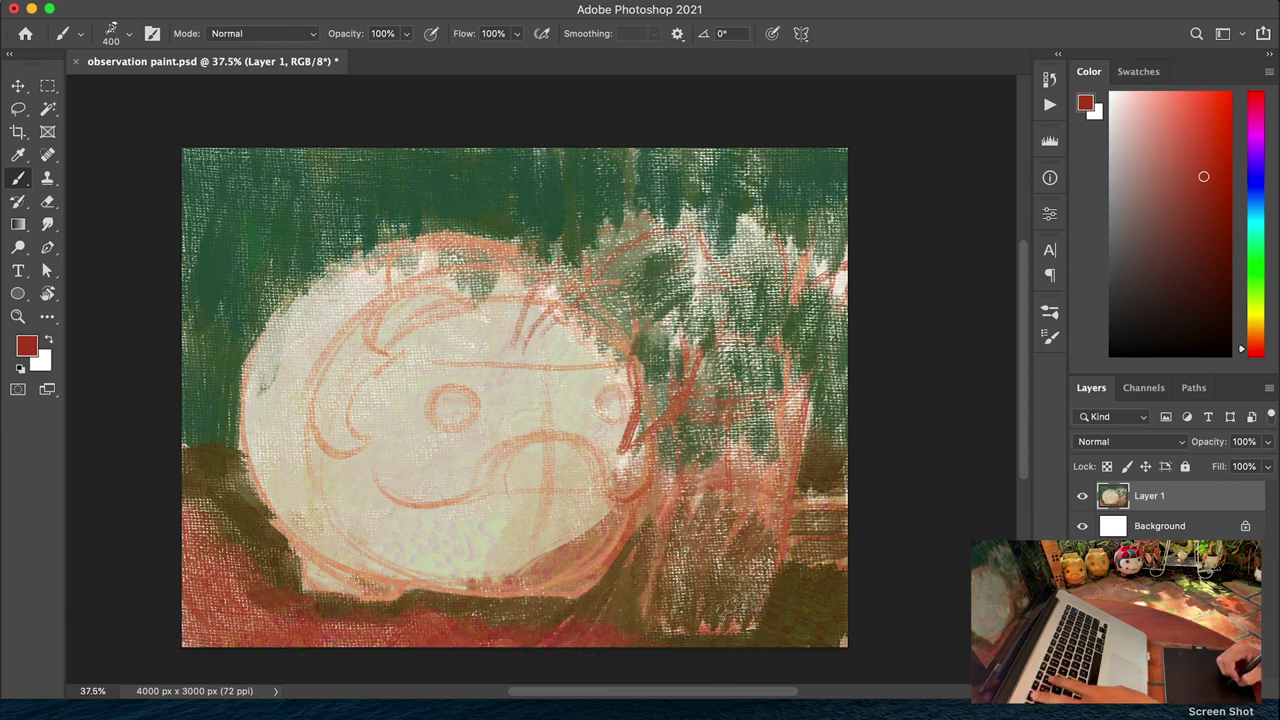
Add olive-green touches to the lower-right ground, the background around the round form and the foliage
alt+click(826, 592)
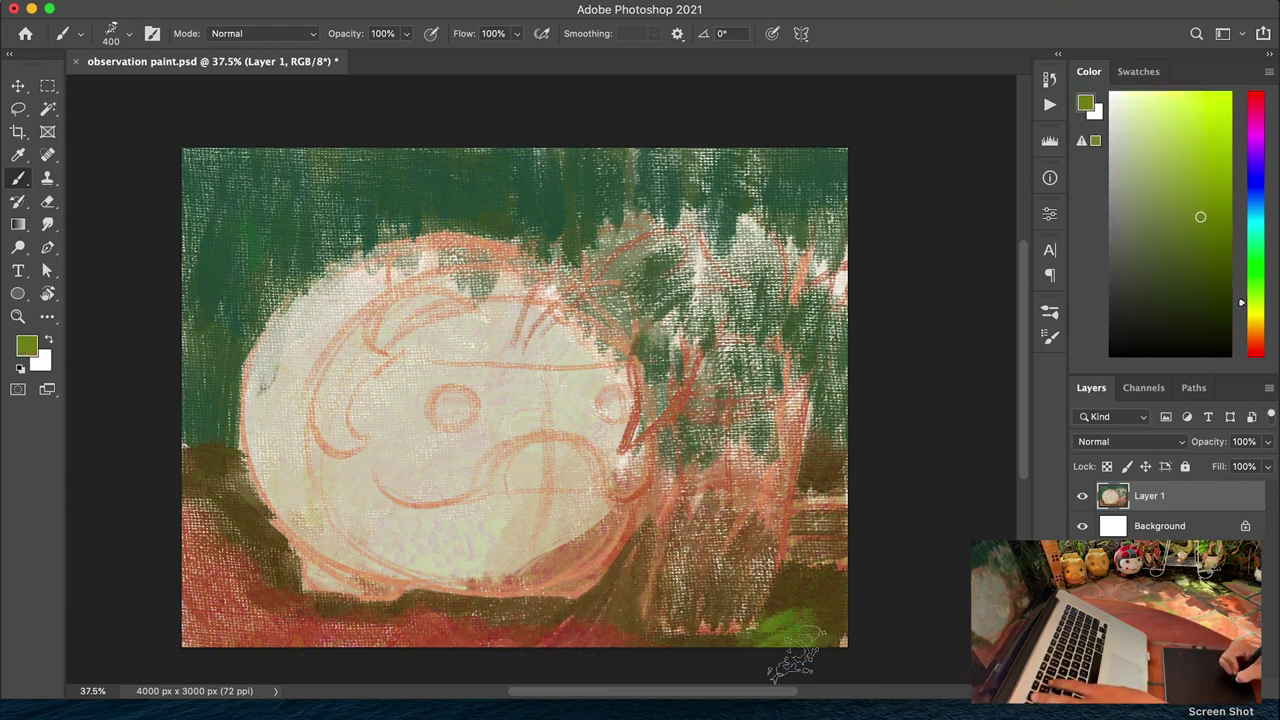
drag(840, 625, 760, 635)
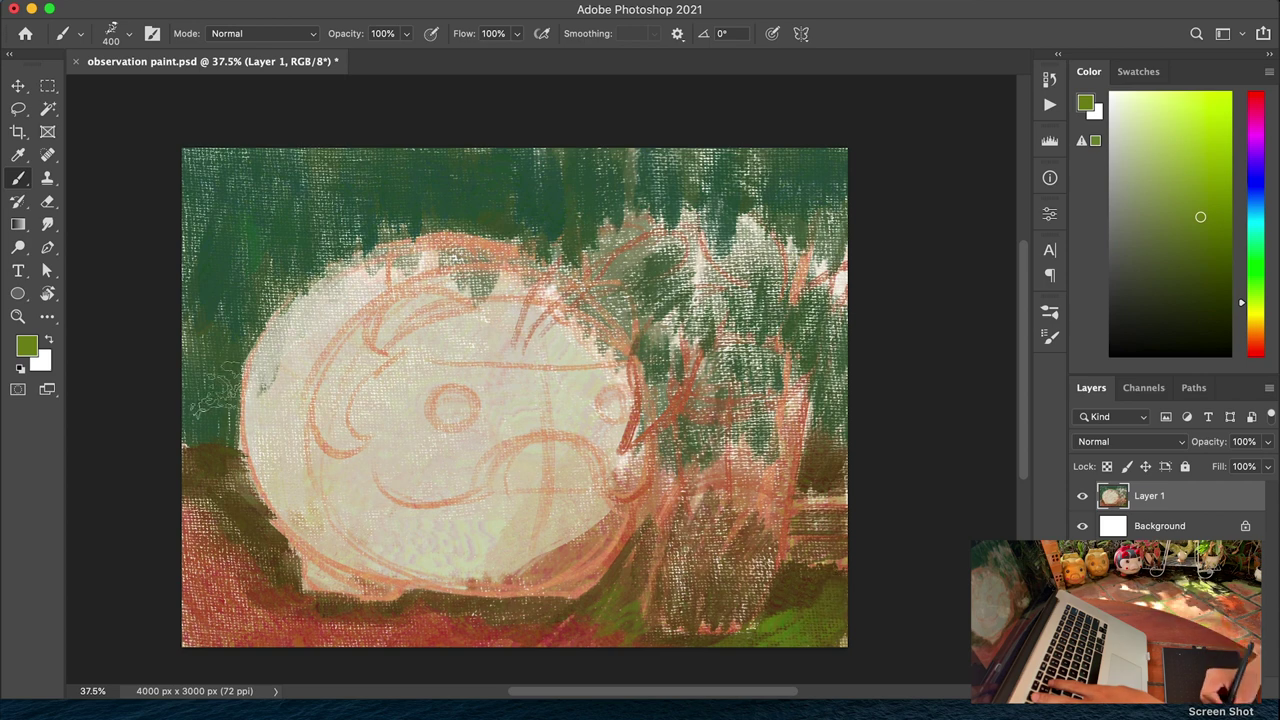
drag(225, 325, 285, 265)
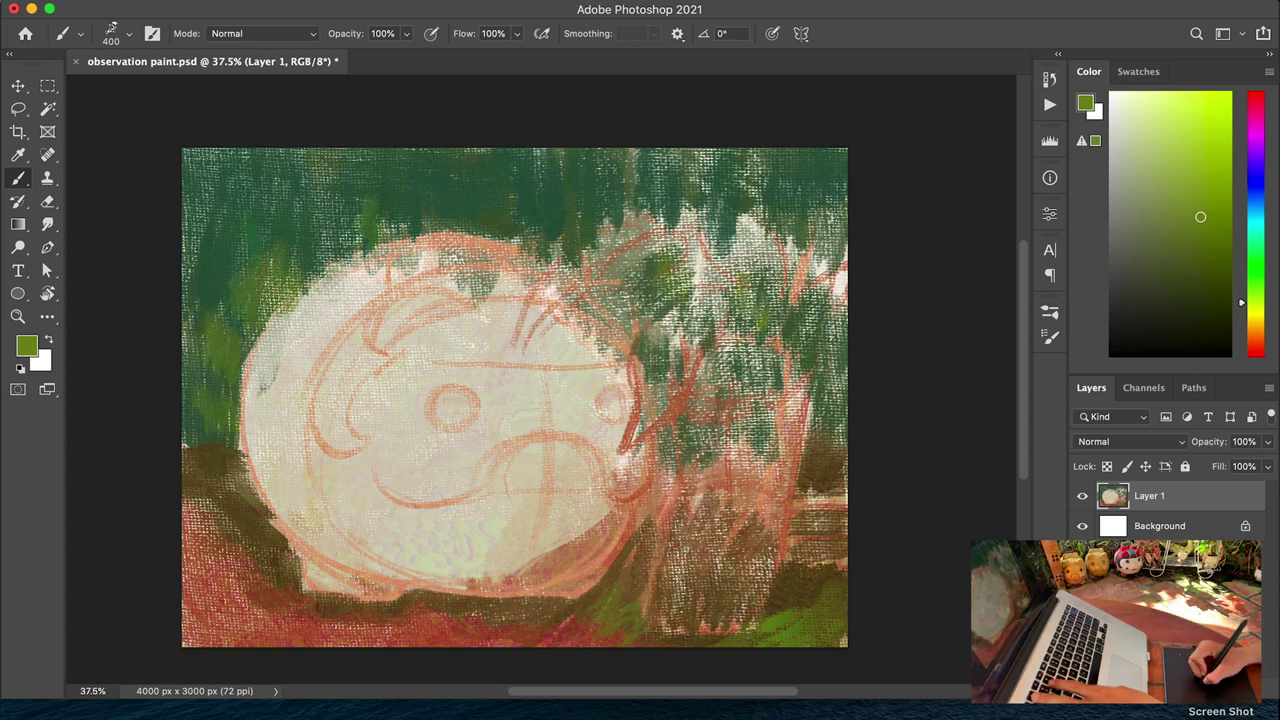
Reduce the brush to 100 px, mix a pale yellow and paint the lower-left part of the face
key(bracketleft)
key(bracketleft)
key(bracketleft)
key(bracketleft)
key(bracketleft)
key(bracketleft)
key(bracketleft)
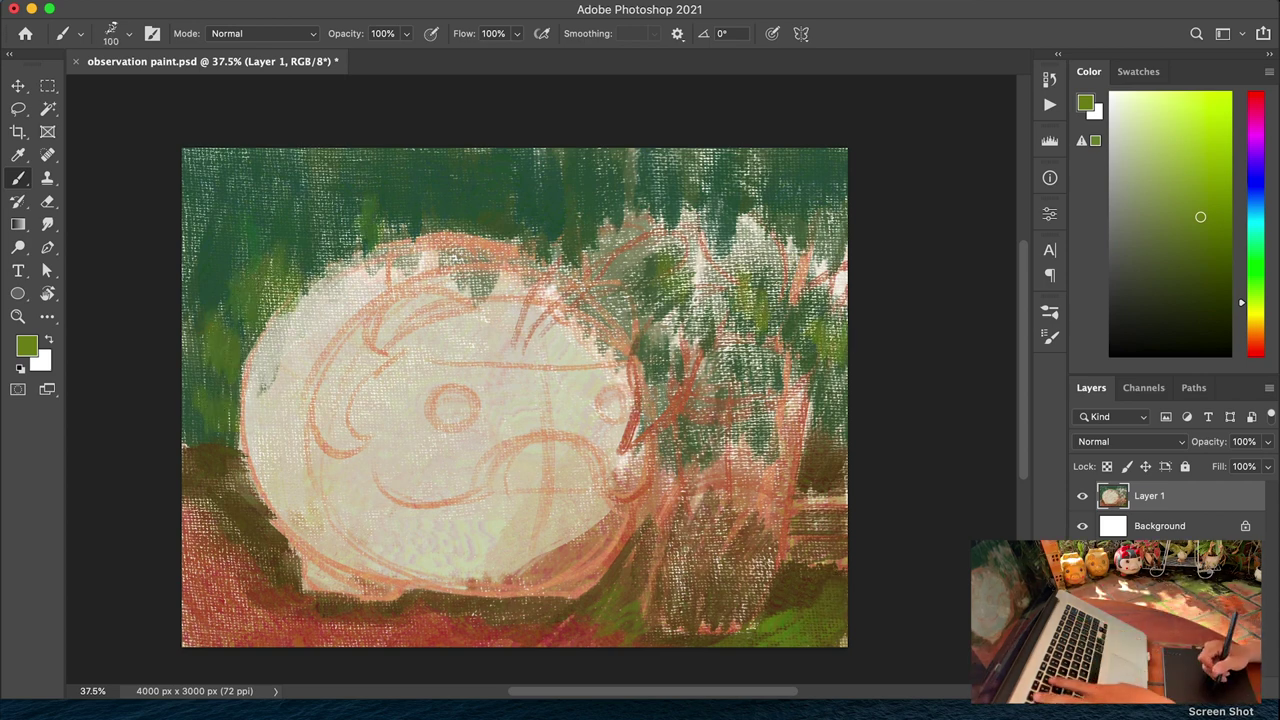
alt+click(433, 470)
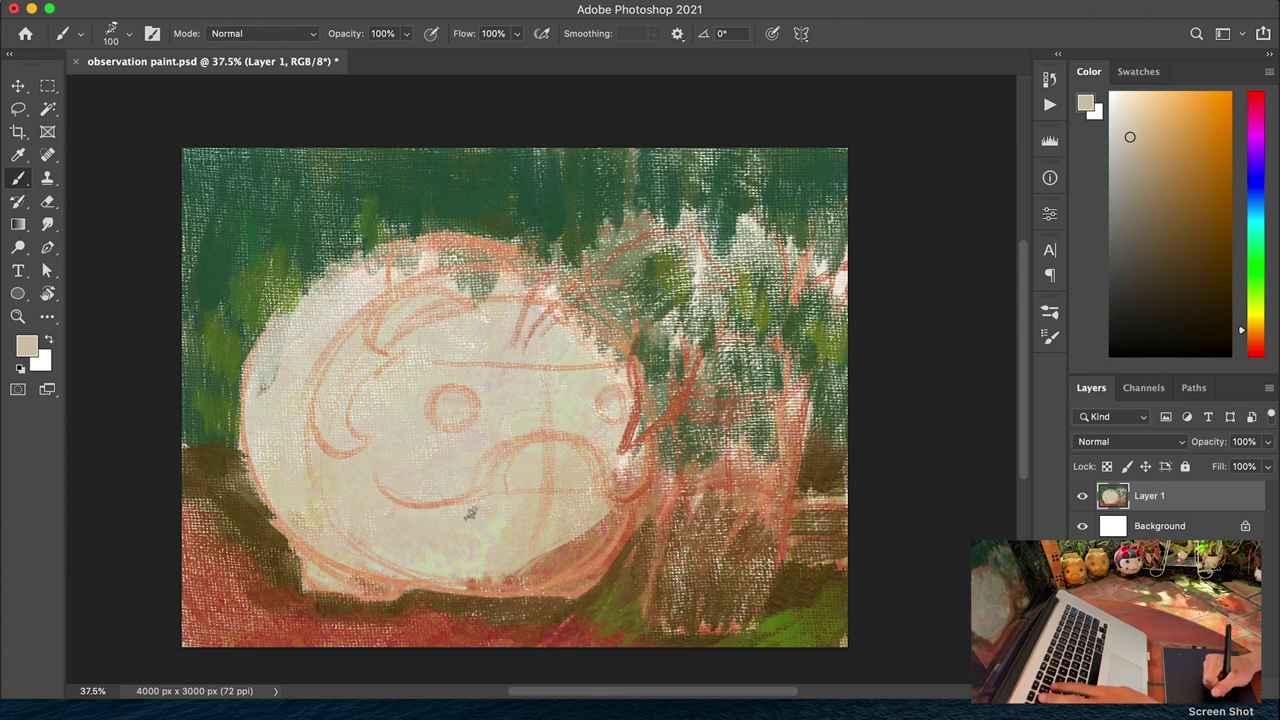
click(1122, 107)
click(1257, 323)
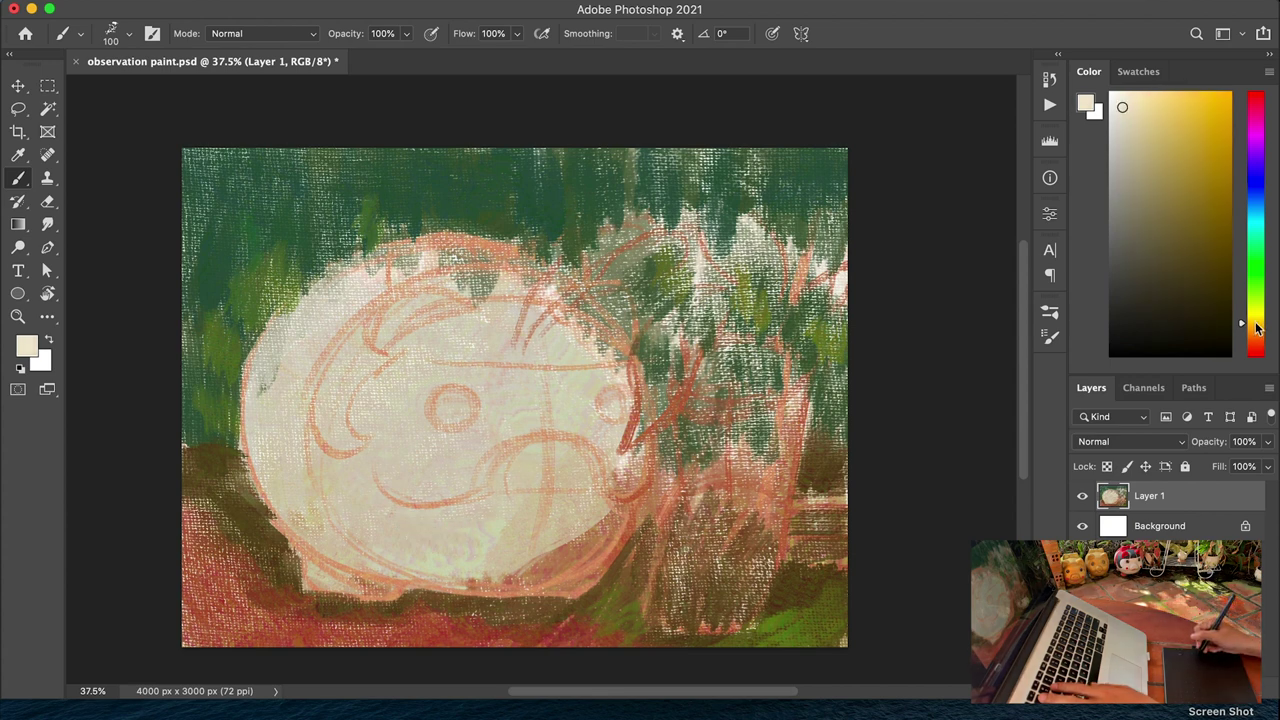
click(1257, 318)
click(1145, 118)
drag(352, 474, 418, 533)
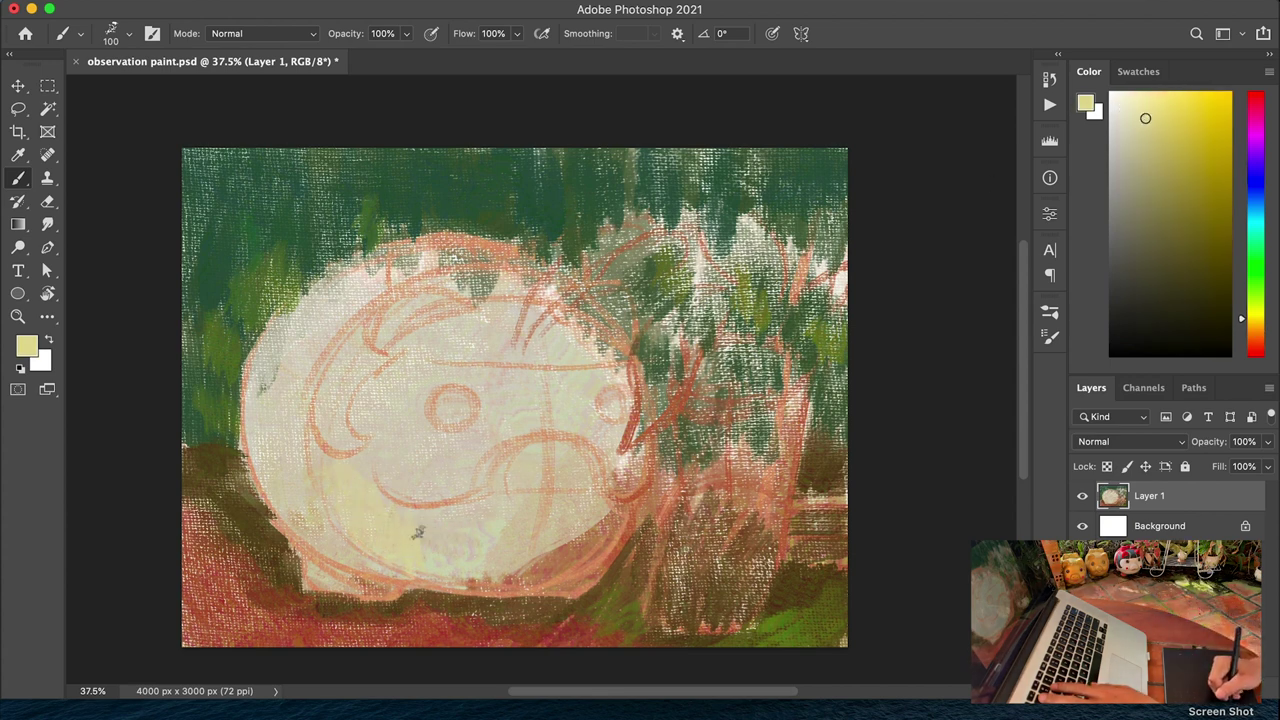
Enlarge the brush to 200 px and spread pale yellow over the lower face, the form's left side and the top rim
key(bracketright)
key(bracketright)
key(bracketright)
key(bracketright)
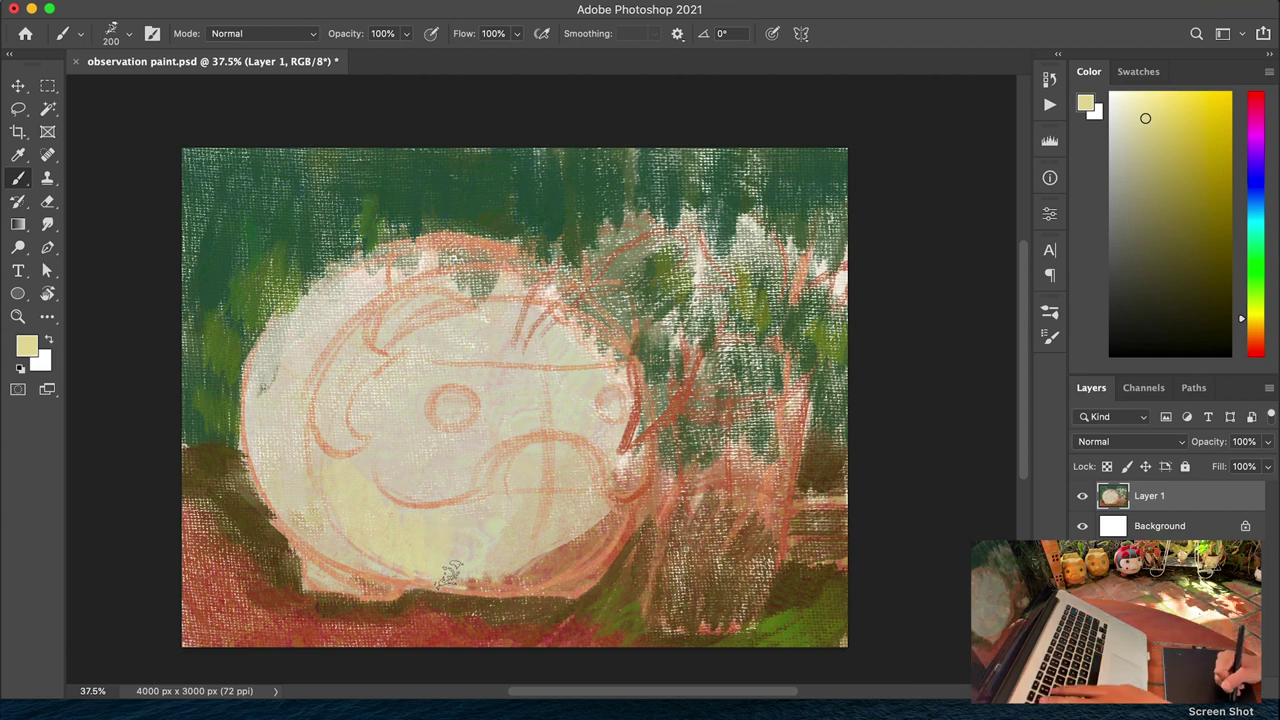
mouse_move(500, 555)
mouse_down()
mouse_move(602, 524)
mouse_move(559, 537)
mouse_move(504, 516)
mouse_move(467, 544)
mouse_move(500, 549)
mouse_move(422, 558)
mouse_up()
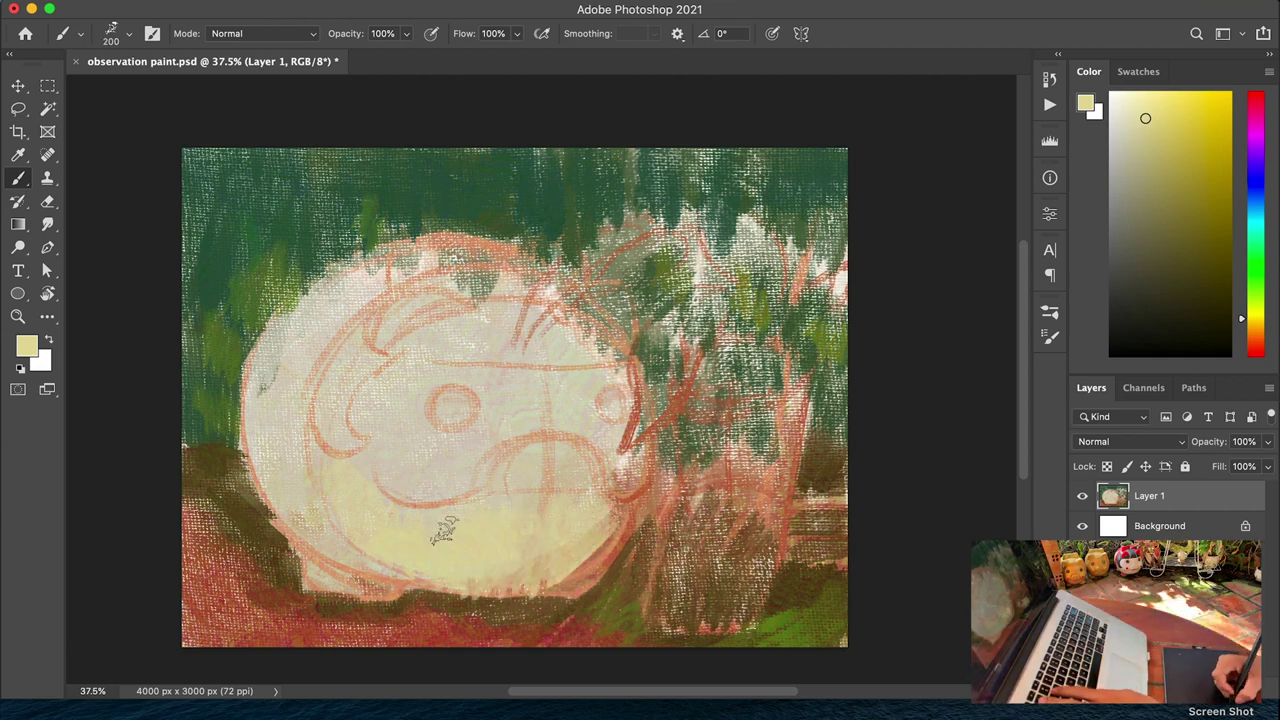
mouse_move(271, 449)
mouse_down()
mouse_move(326, 560)
mouse_move(263, 440)
mouse_up()
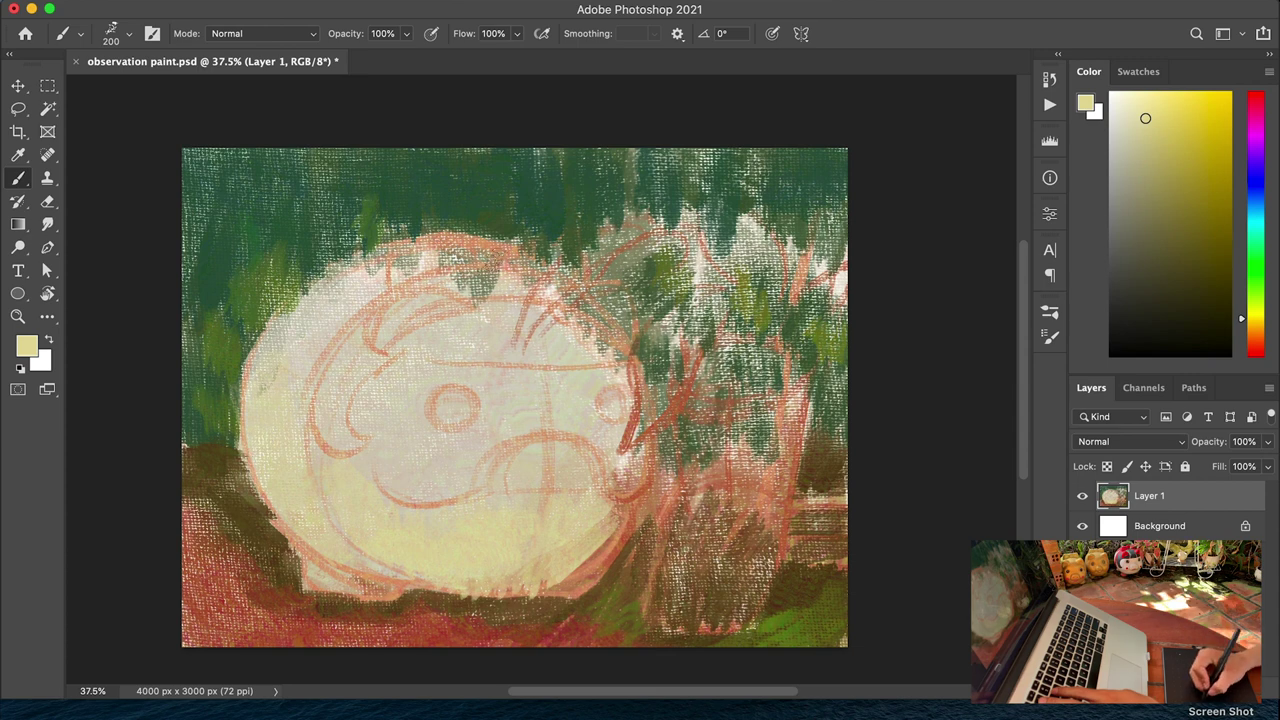
mouse_move(470, 272)
mouse_down()
mouse_move(457, 286)
mouse_move(495, 285)
mouse_move(450, 250)
mouse_move(585, 330)
mouse_up()
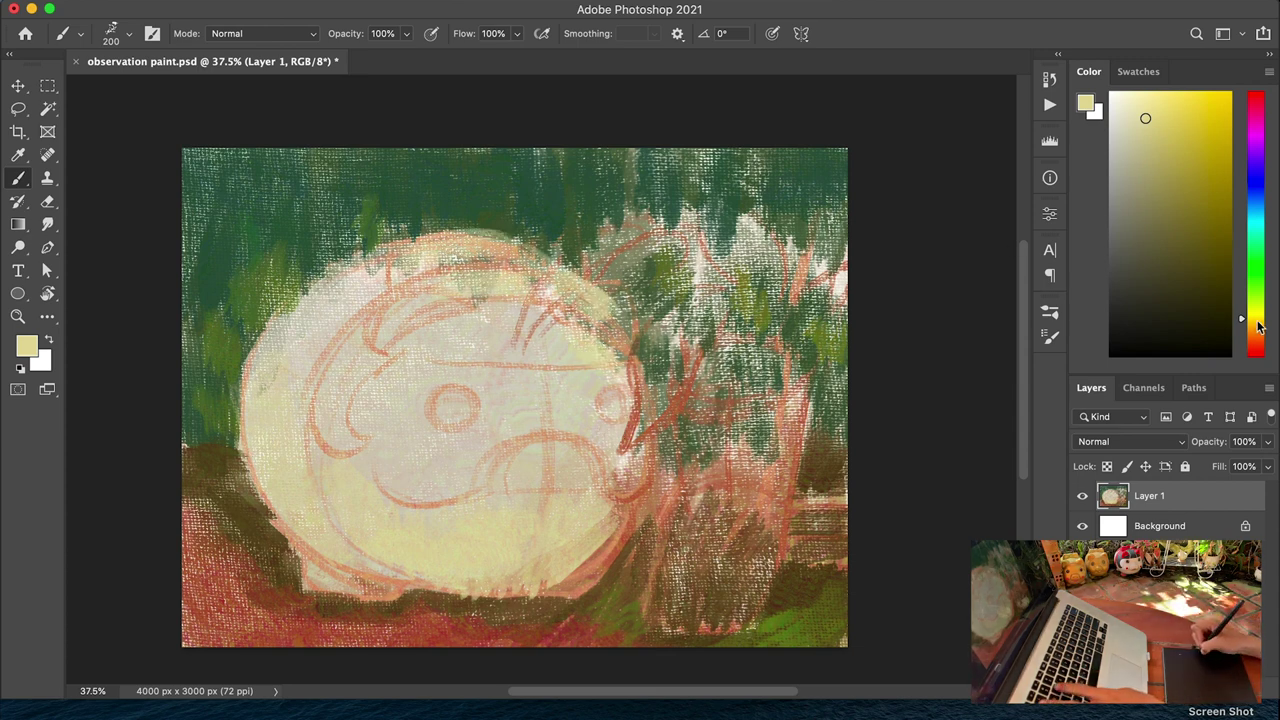
Mix a near-black, reduce the brush to 125 px and block in the figure's fringe and left side lock
drag(1258, 326, 1258, 333)
drag(1143, 274, 1139, 318)
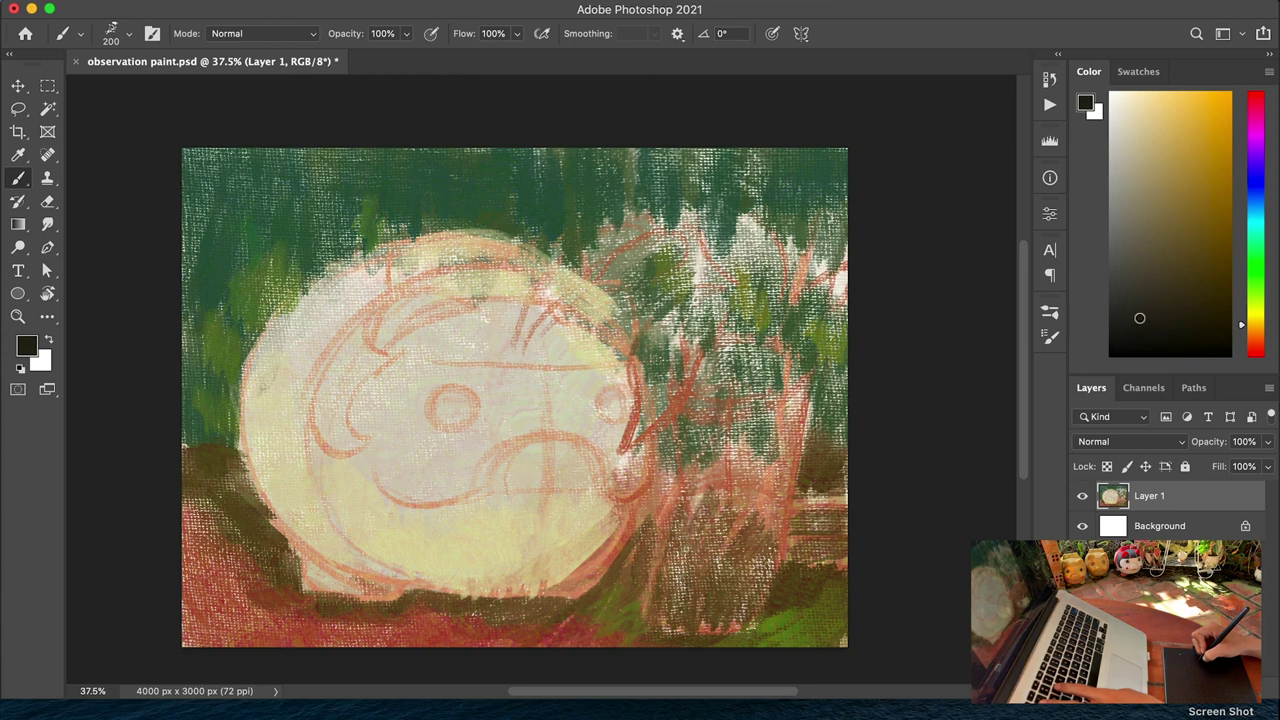
drag(345, 340, 338, 440)
key(ctrl+z)
alt+click(395, 345)
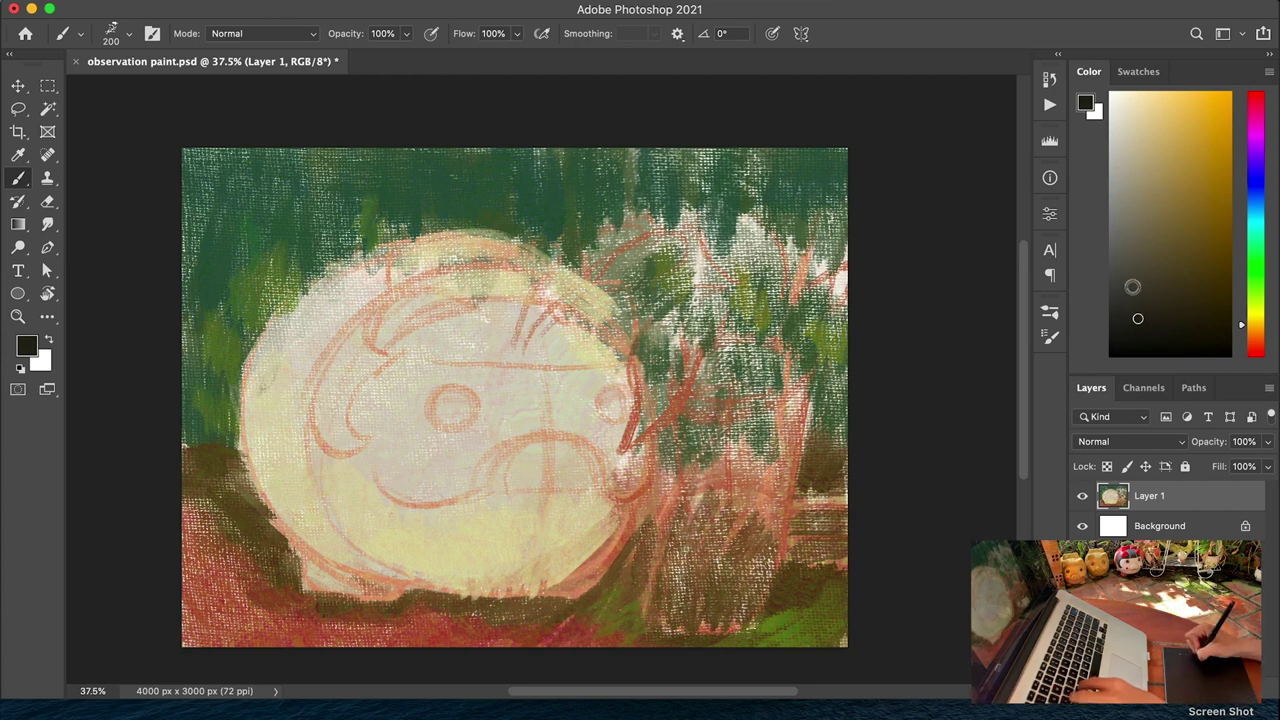
key(bracketleft)
key(bracketleft)
mouse_move(355, 330)
mouse_down()
mouse_move(328, 419)
mouse_move(348, 452)
mouse_move(382, 351)
mouse_move(368, 319)
mouse_move(362, 339)
mouse_move(458, 361)
mouse_move(610, 364)
mouse_up()
drag(372, 378, 505, 298)
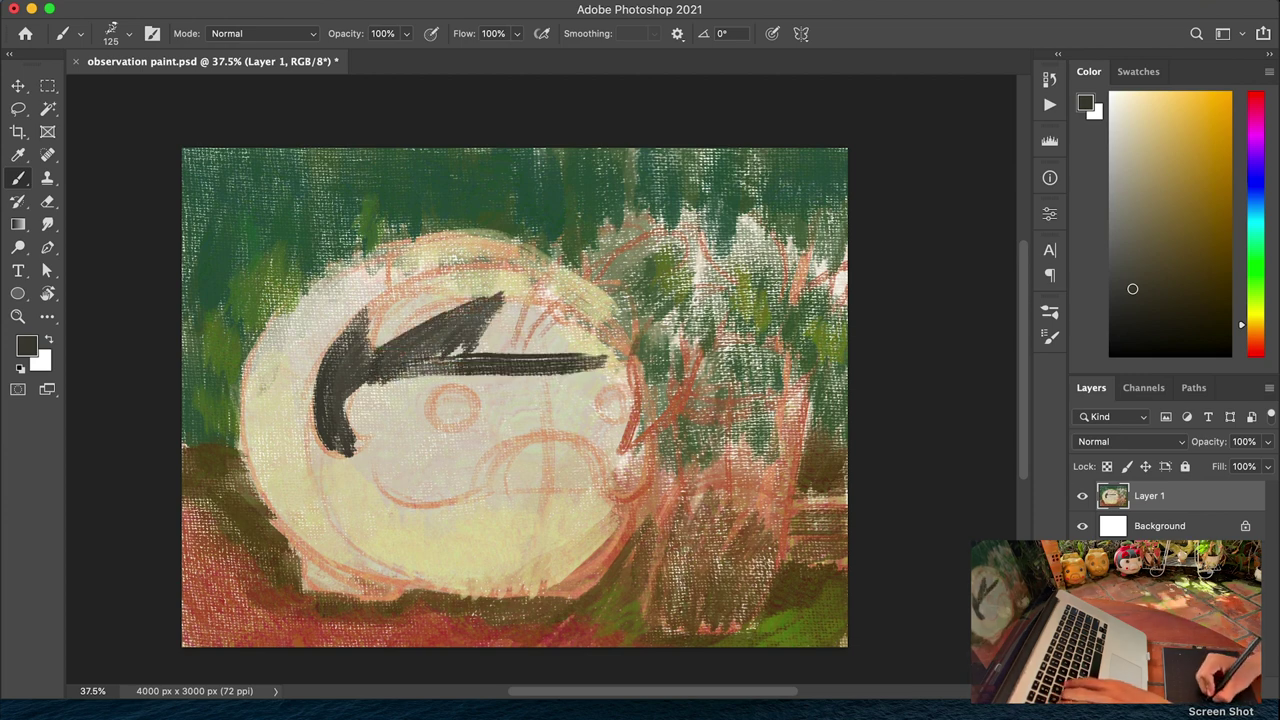
mouse_move(475, 352)
mouse_down()
mouse_move(540, 298)
mouse_move(615, 358)
mouse_up()
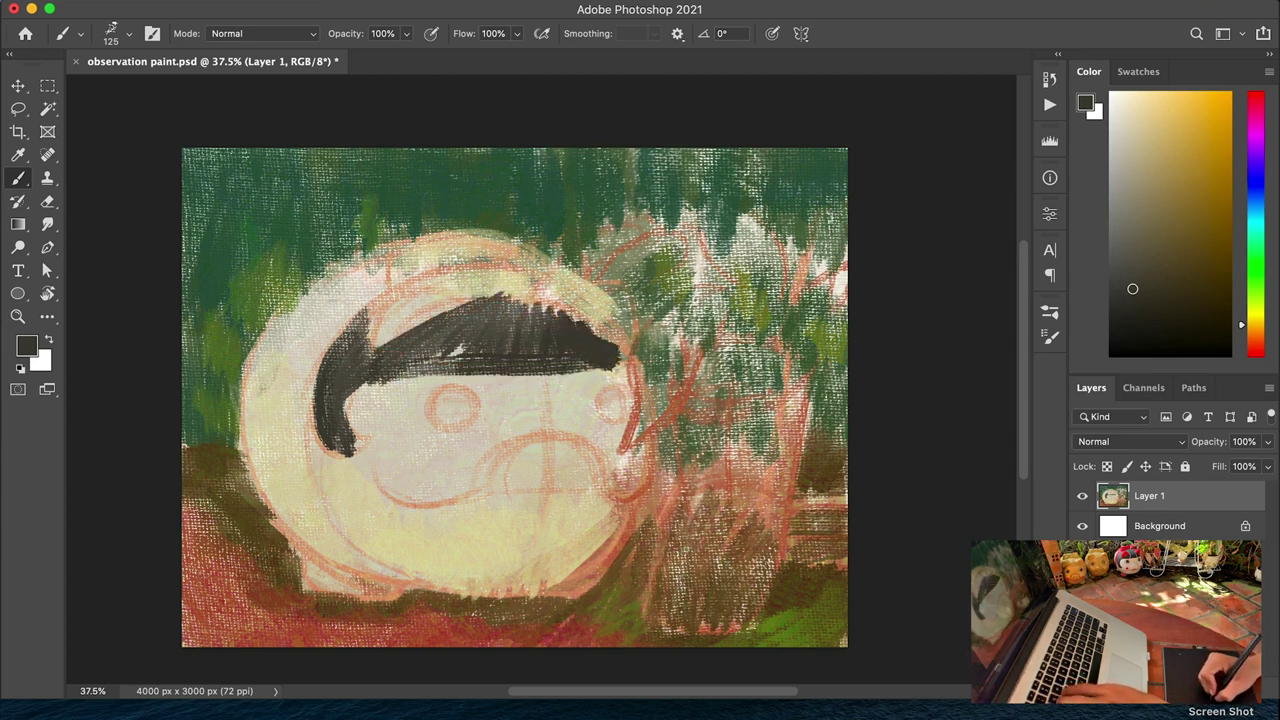
Fill both eyes with near-black and extend the dark hair upward over the crown of the head
drag(445, 415, 468, 404)
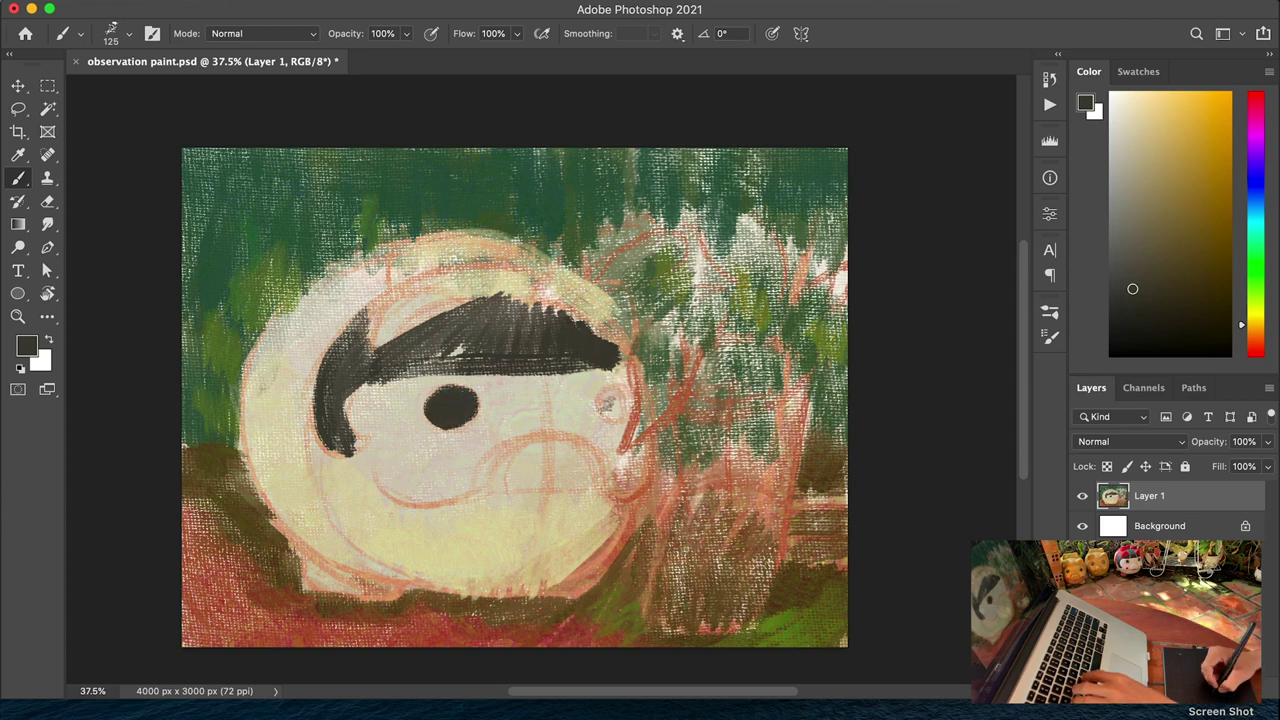
drag(620, 398, 598, 404)
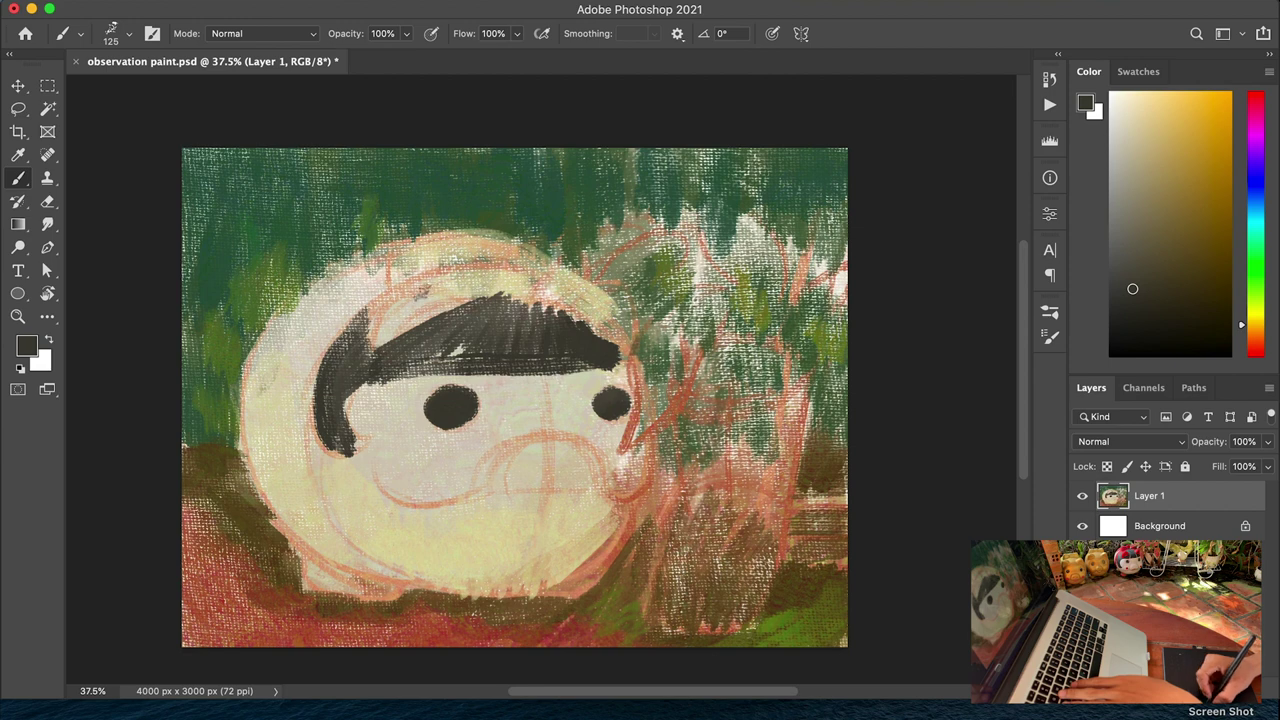
mouse_move(370, 340)
mouse_down()
mouse_move(425, 295)
mouse_move(480, 275)
mouse_move(540, 285)
mouse_move(490, 338)
mouse_move(420, 350)
mouse_move(510, 355)
mouse_up()
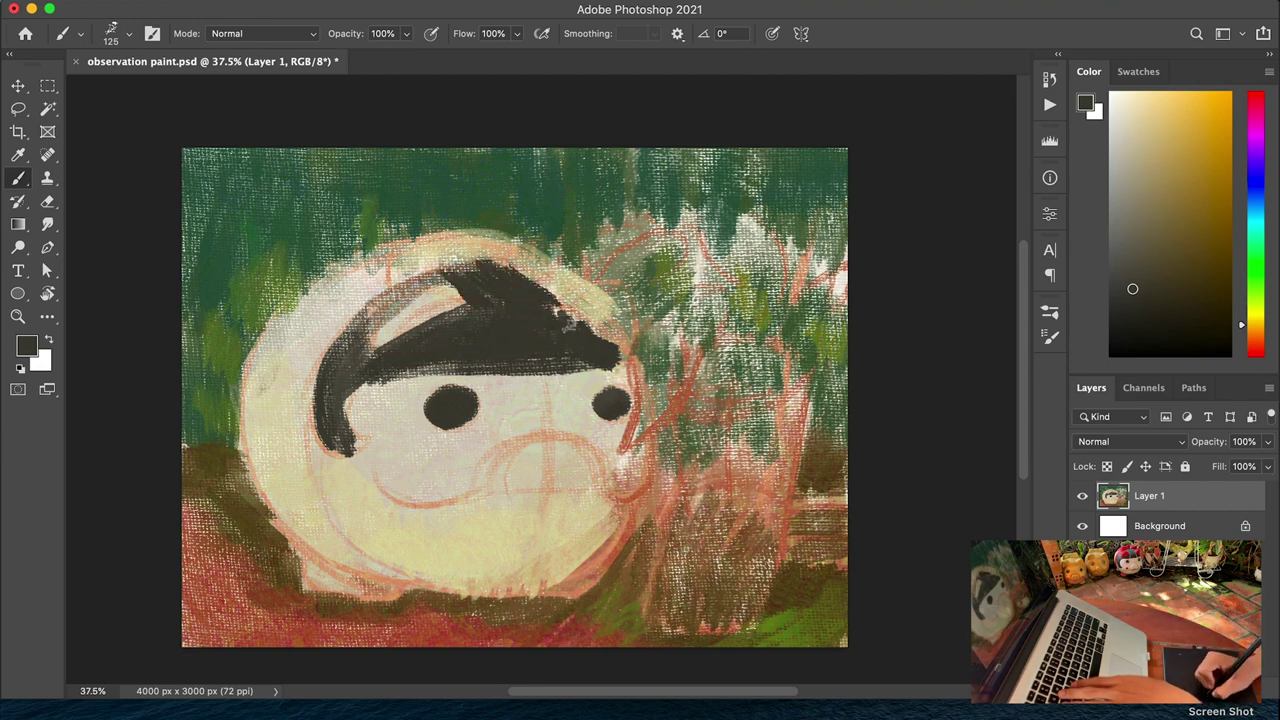
mouse_move(549, 314)
mouse_down()
mouse_move(495, 300)
mouse_move(463, 340)
mouse_move(503, 300)
mouse_move(483, 297)
mouse_move(479, 320)
mouse_move(541, 295)
mouse_up()
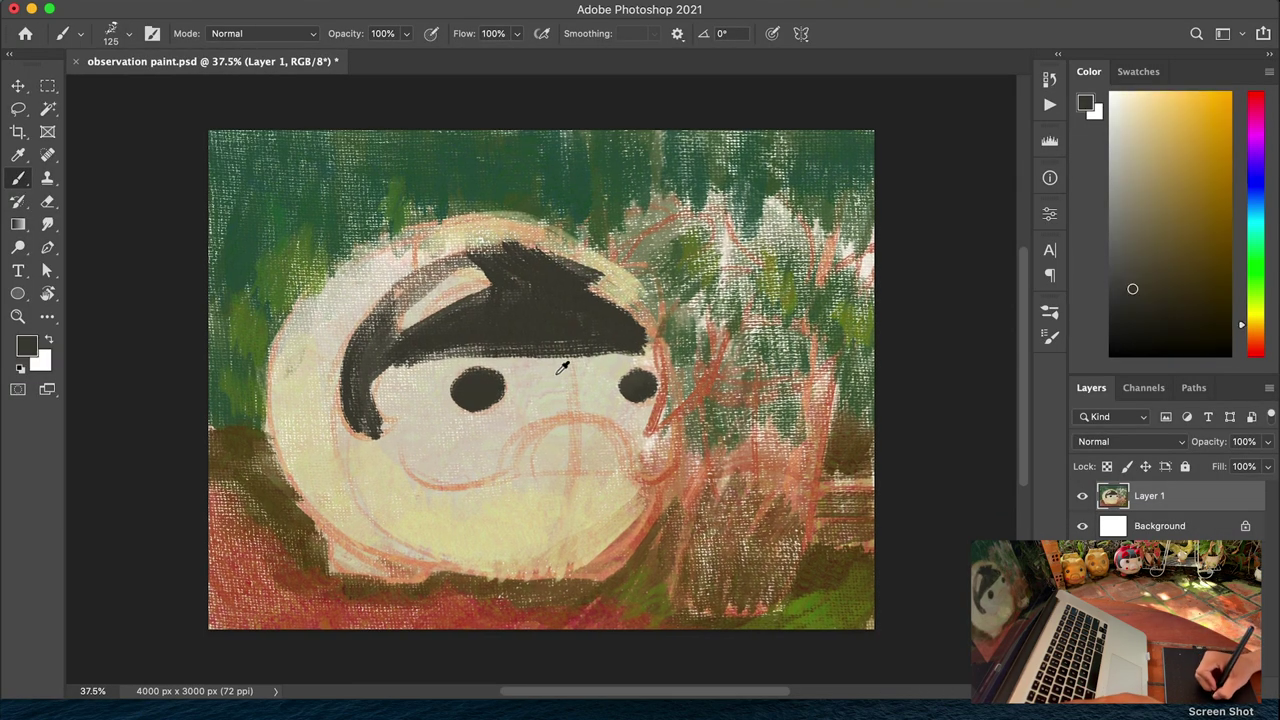
Reduce the brush to 60 px and cut two thin pale partings into the fringe, refining the edges with sampled face and hair colours
alt+click(540, 370)
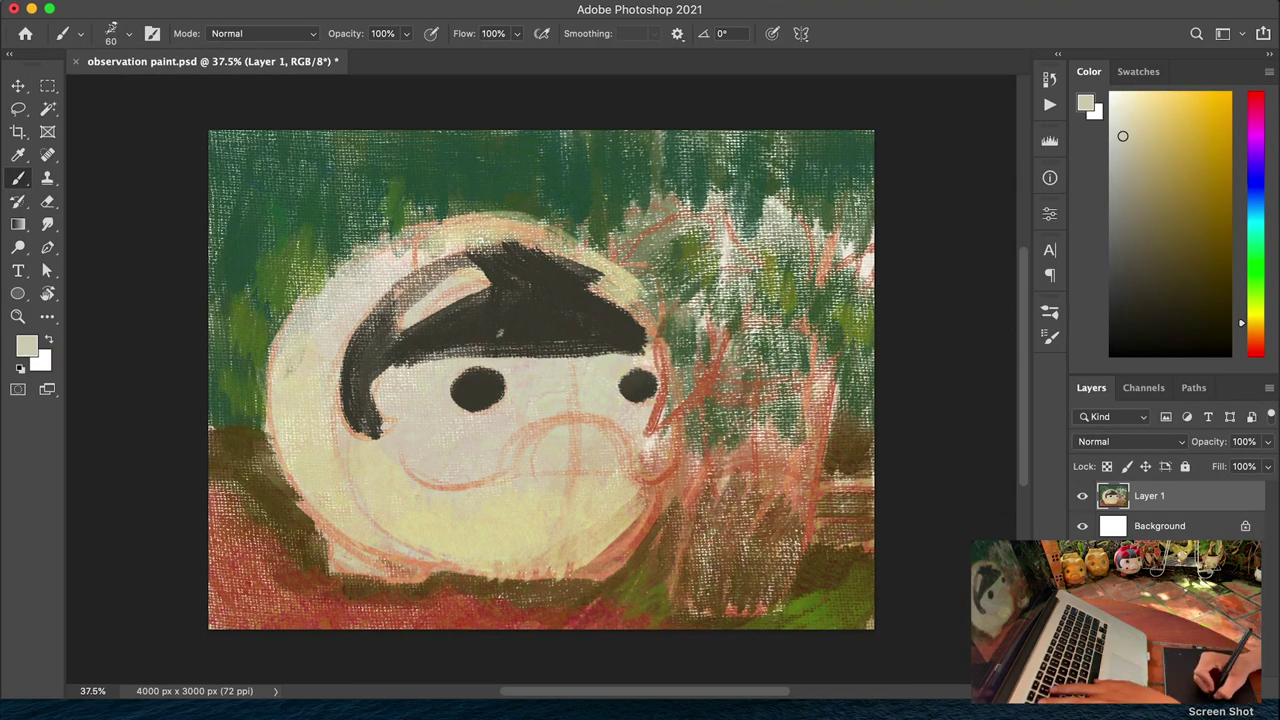
alt+click(503, 302)
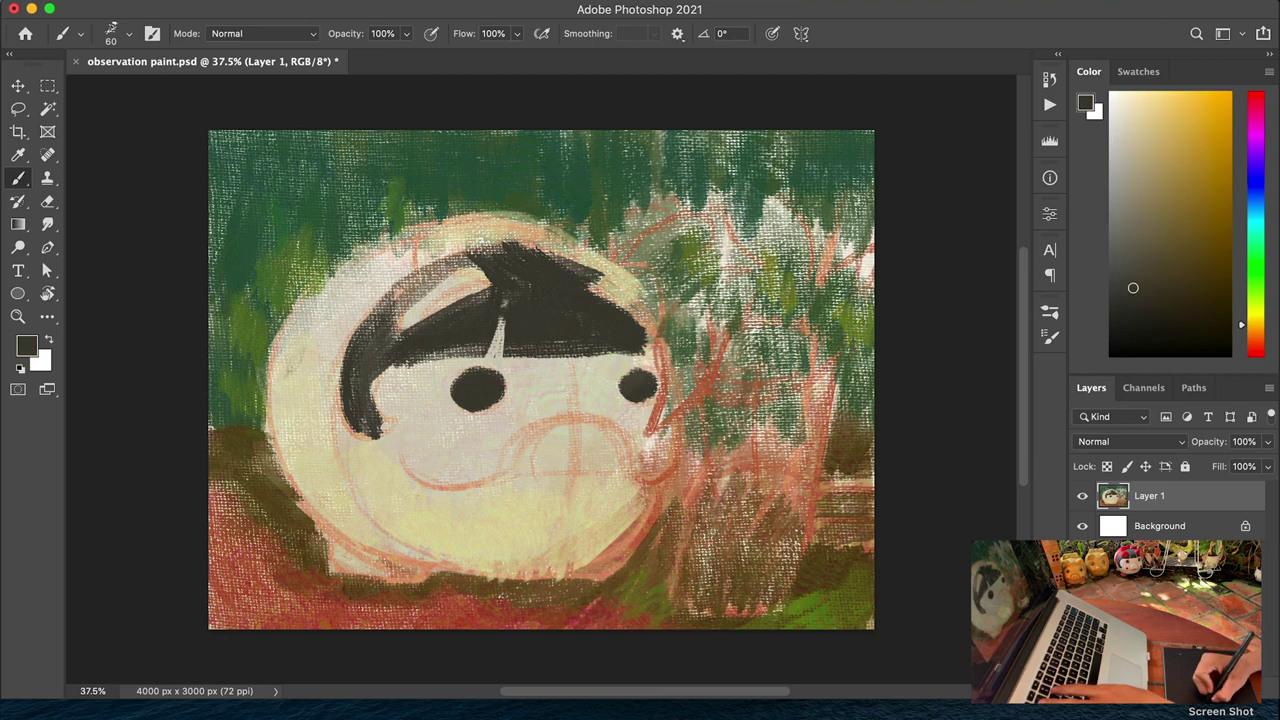
alt+click(497, 346)
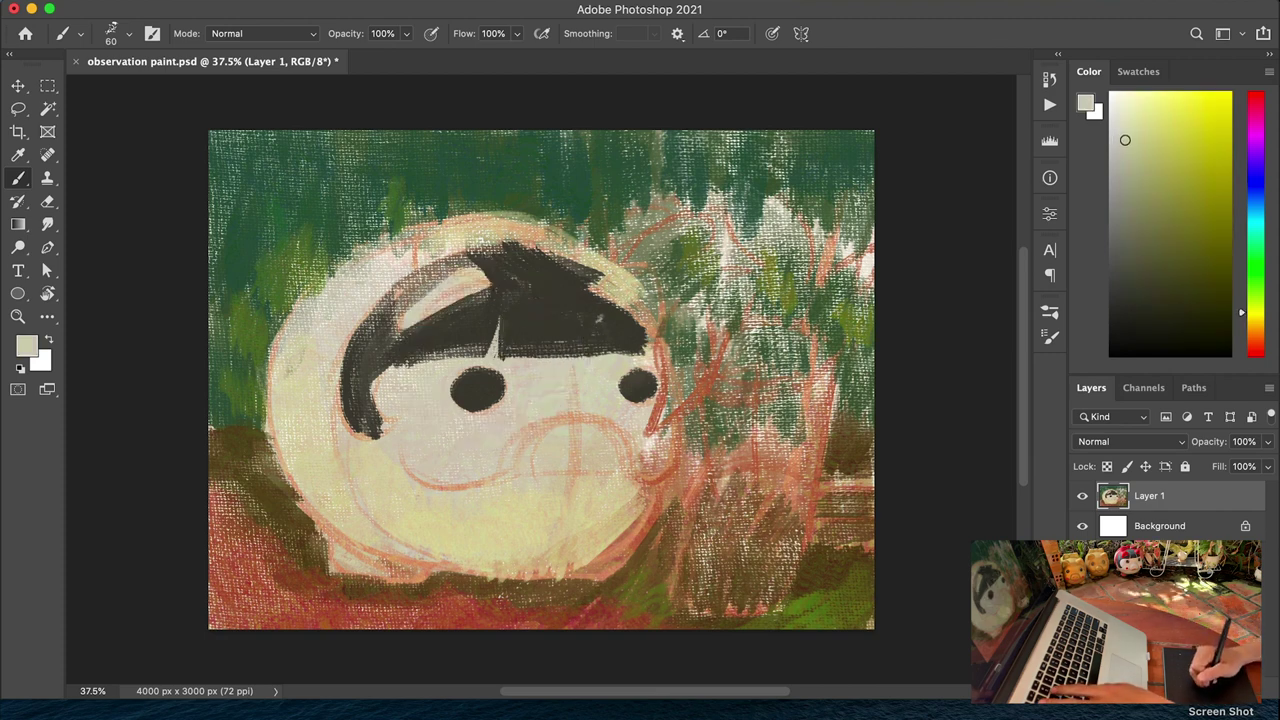
alt+click(600, 325)
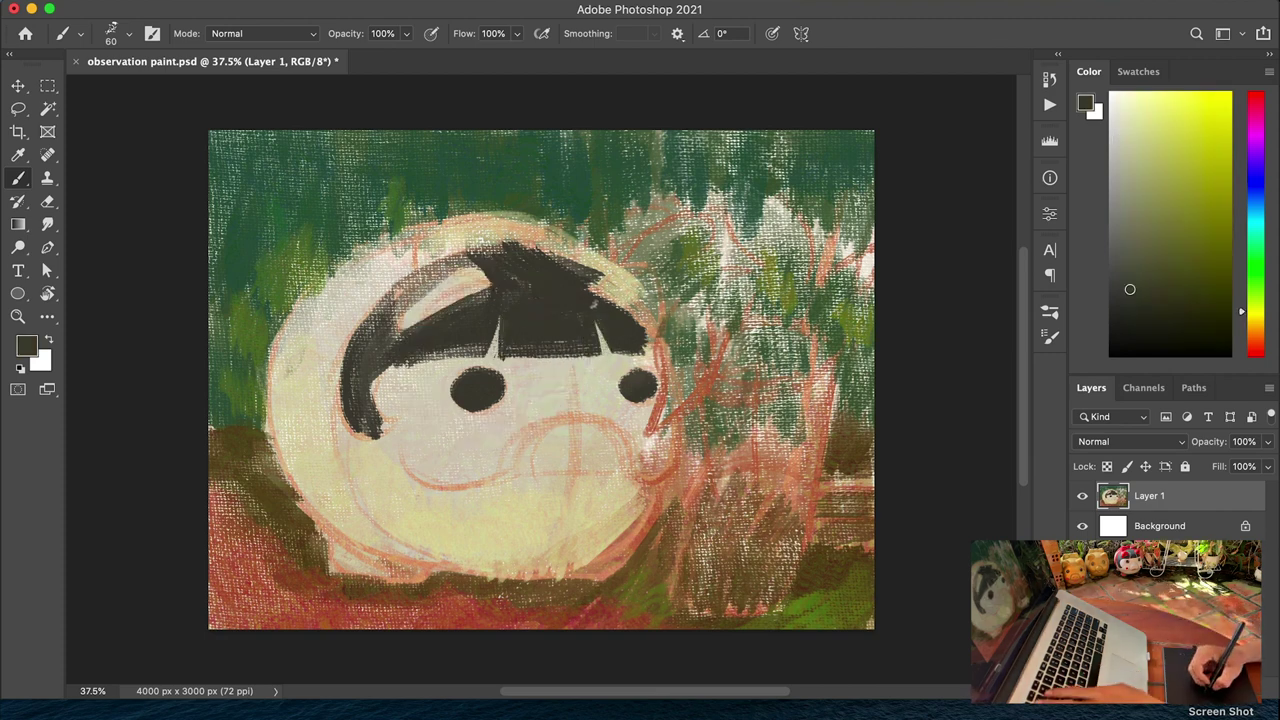
alt+click(457, 375)
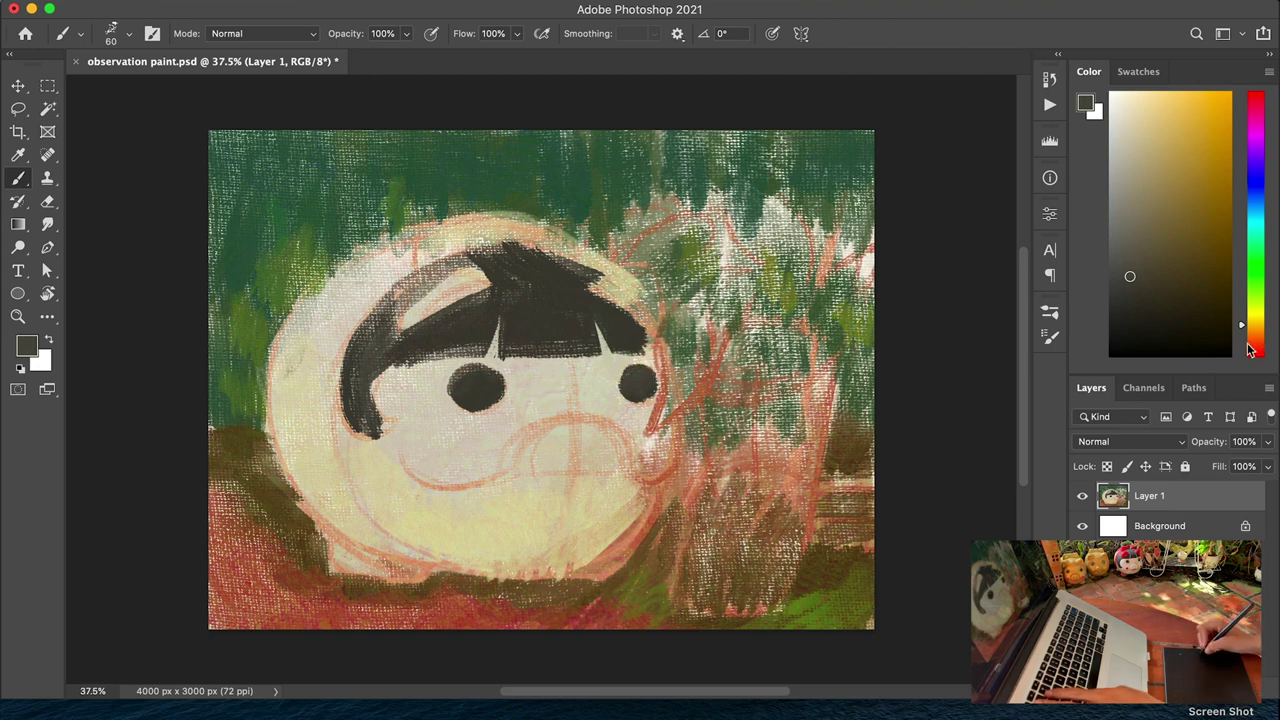
Pick a deep red, outline the left bow on the hair and fill it in, enlarging the brush to 100 px
click(1249, 354)
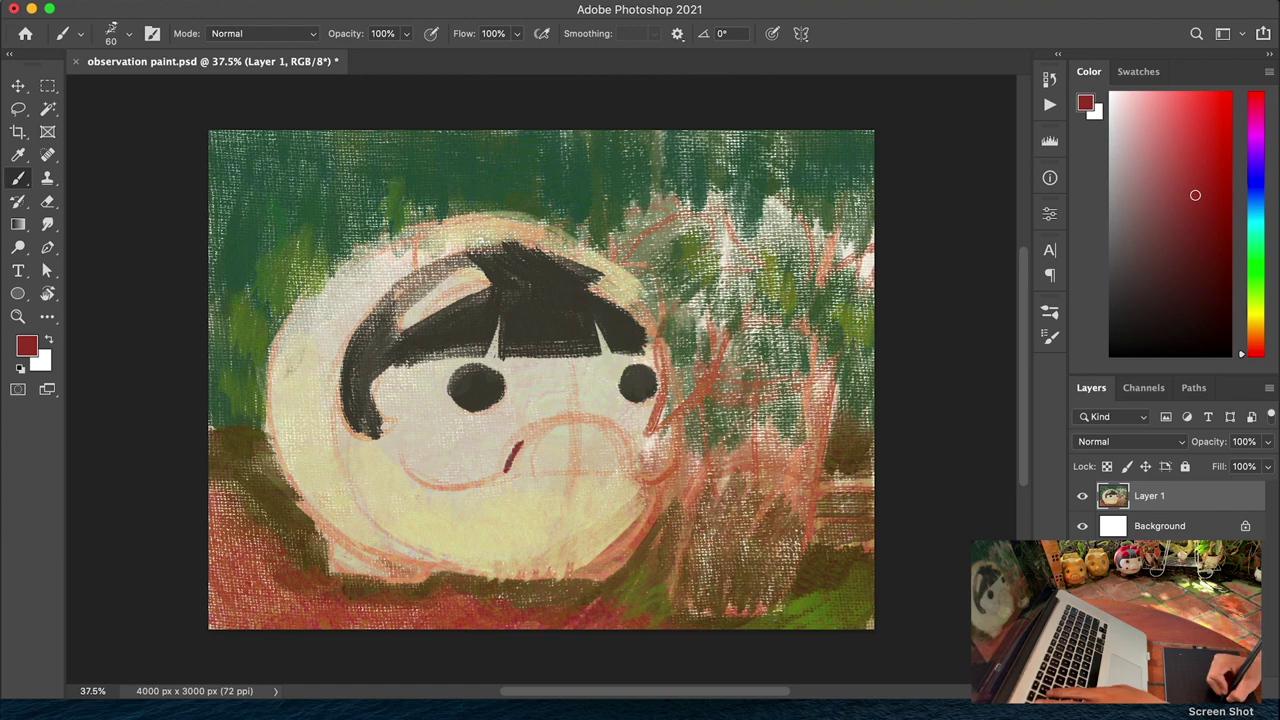
key(super+z)
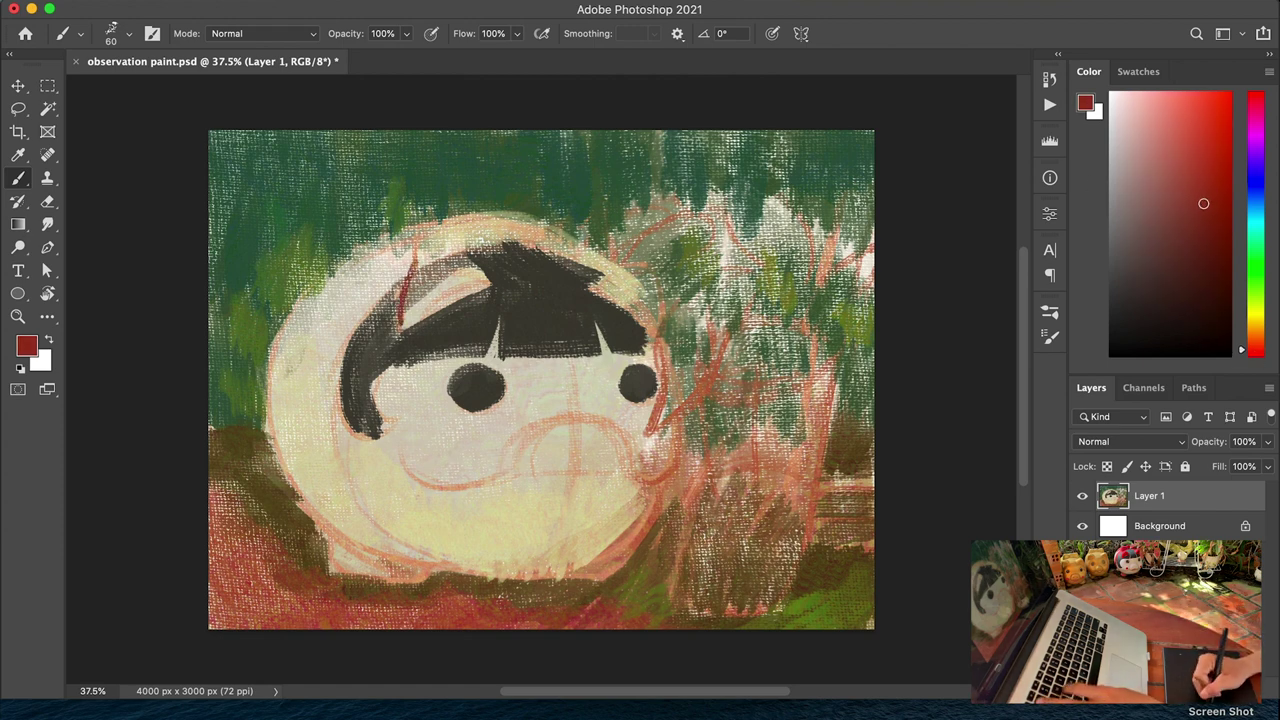
mouse_move(480, 265)
mouse_down()
mouse_move(415, 300)
mouse_move(410, 320)
mouse_up()
key(bracketright)
key(bracketright)
key(bracketright)
key(bracketright)
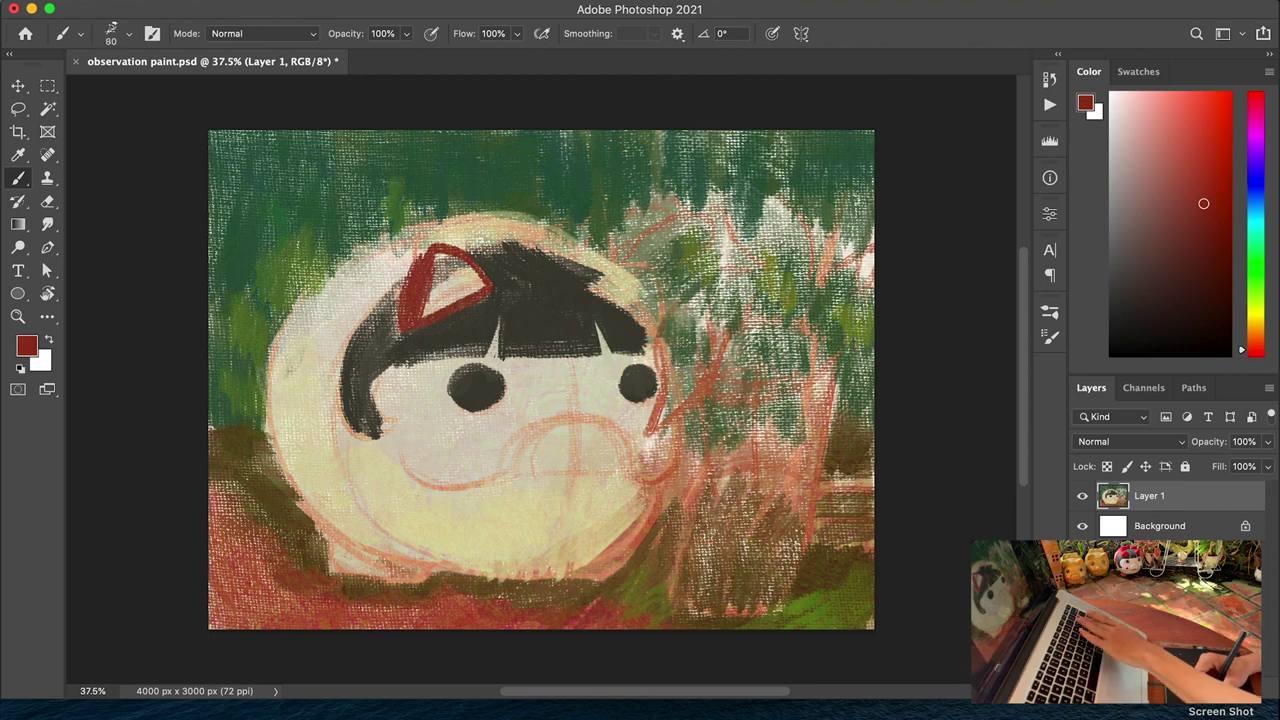
mouse_move(430, 262)
mouse_down()
mouse_move(440, 310)
mouse_move(475, 260)
mouse_move(440, 290)
mouse_move(418, 252)
mouse_move(396, 330)
mouse_up()
Paint the right bow in deep red and refine its edge against the hair with sampled dark and red tones
drag(588, 256, 637, 320)
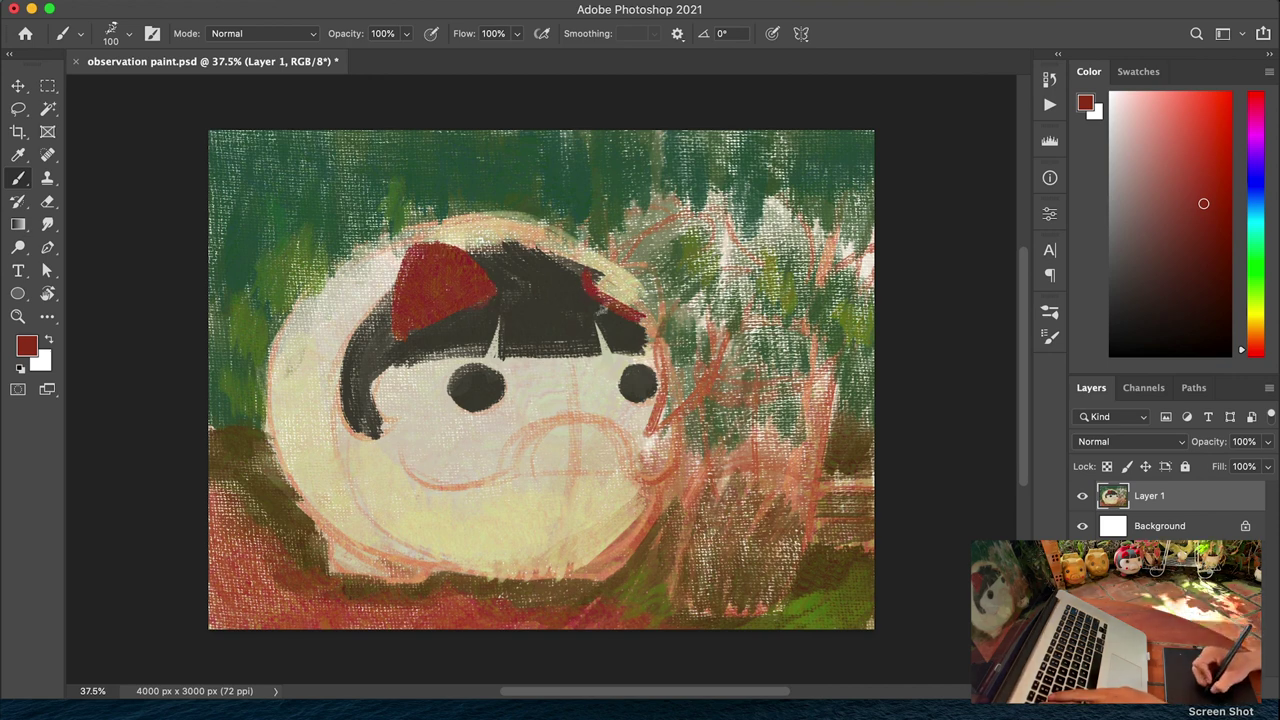
mouse_move(600, 262)
mouse_down()
mouse_move(625, 275)
mouse_move(615, 300)
mouse_move(648, 312)
mouse_up()
alt+click(600, 315)
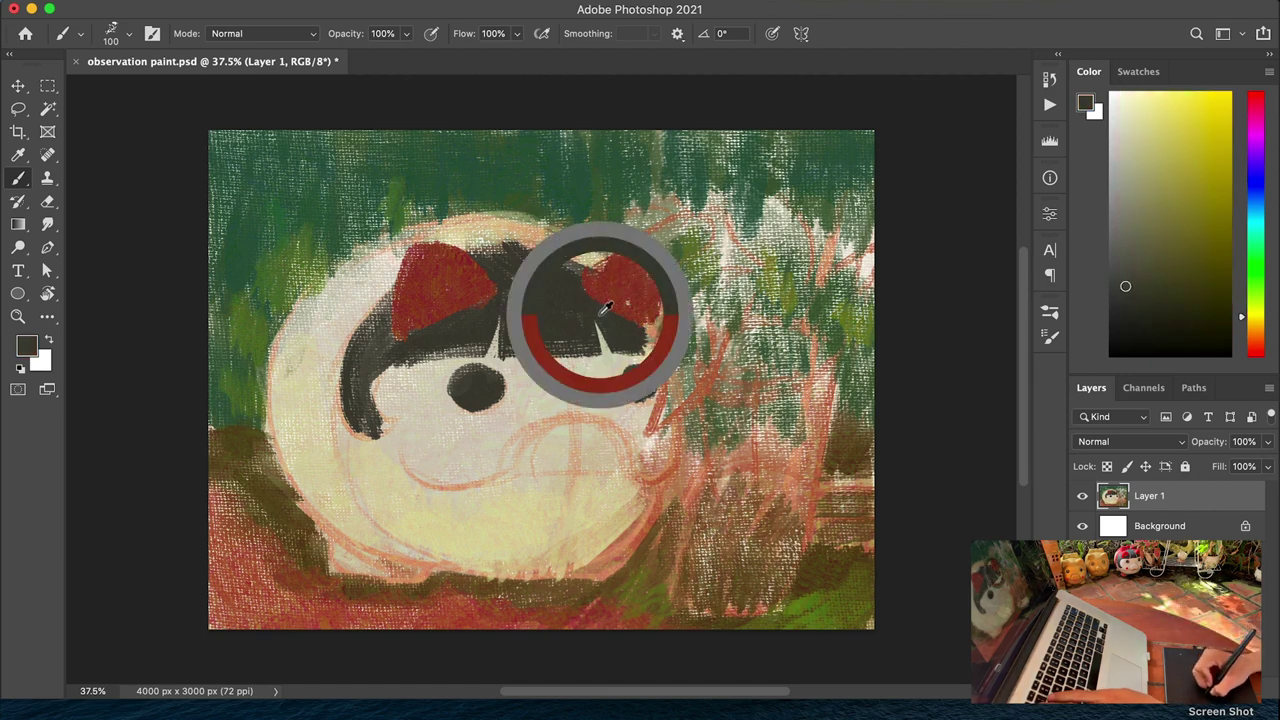
alt+click(636, 284)
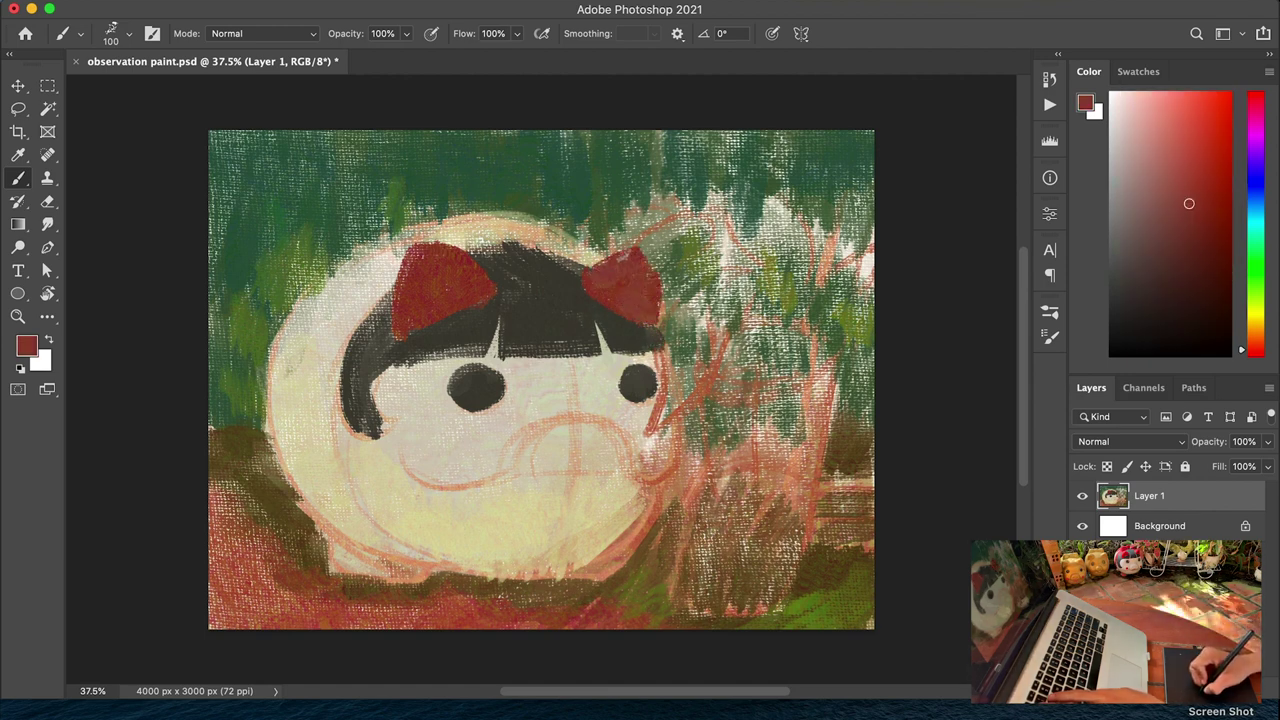
alt+click(623, 295)
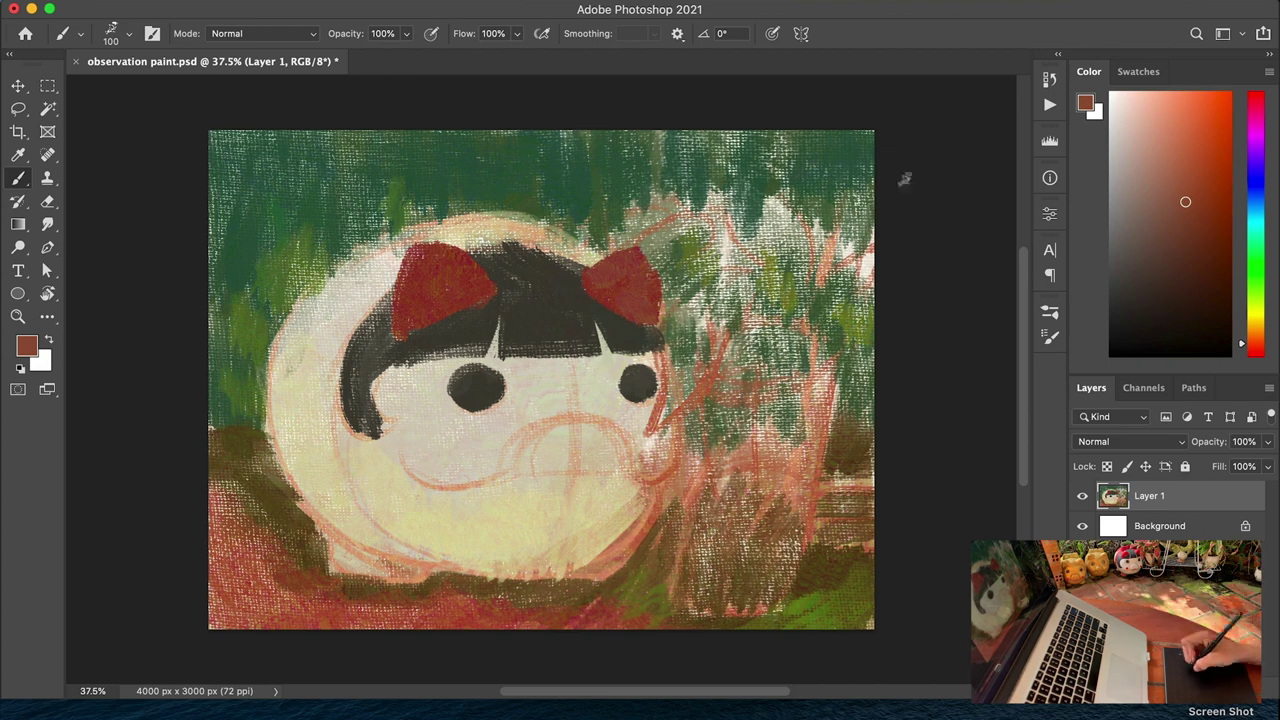
Reduce the brush to 80 px and paint a curved dark red band down the left side of the figure's head
alt+click(813, 317)
key(bracketleft)
key(bracketleft)
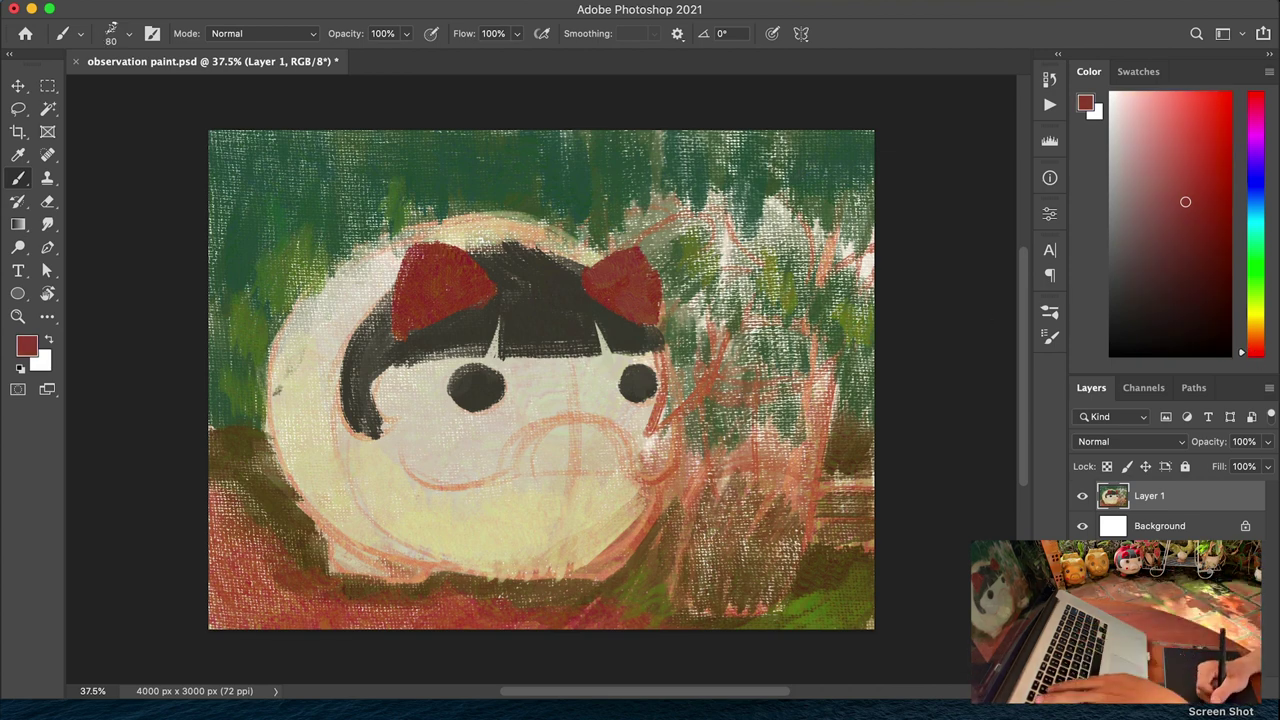
mouse_move(366, 312)
mouse_down()
mouse_move(298, 500)
mouse_move(294, 462)
mouse_up()
drag(306, 370, 286, 490)
drag(290, 392, 278, 480)
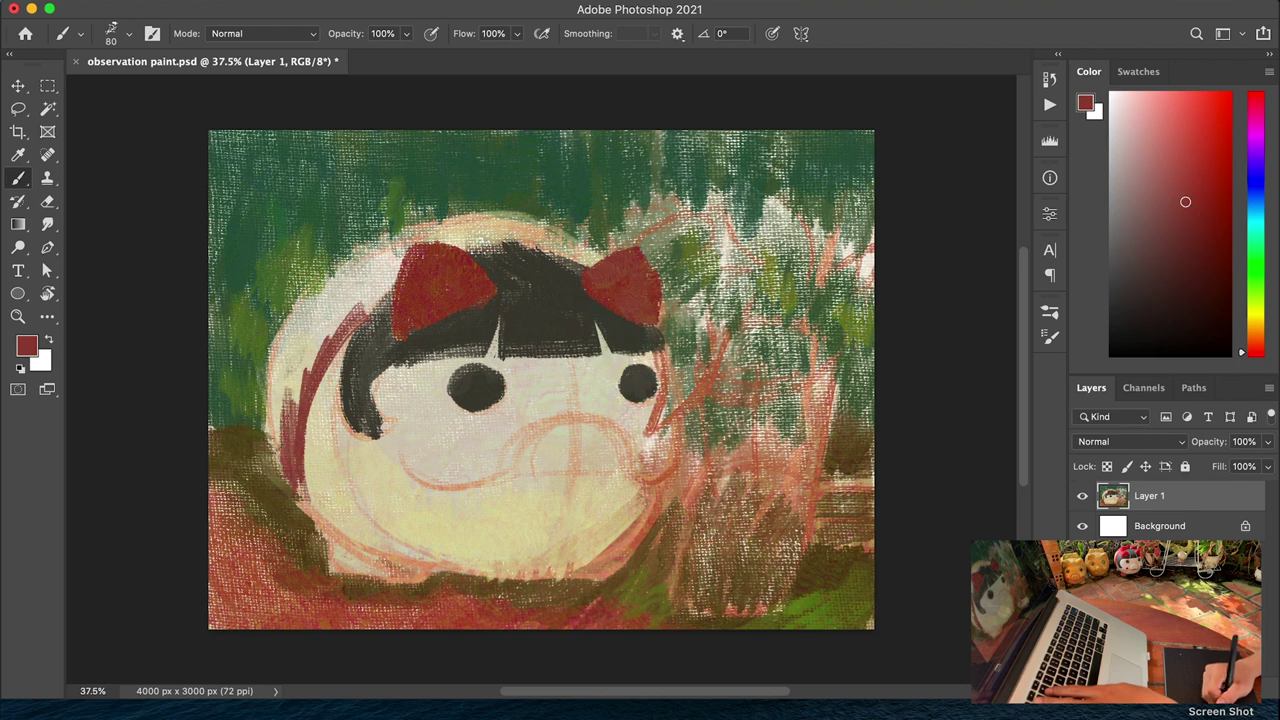
drag(364, 294, 278, 462)
drag(394, 270, 316, 350)
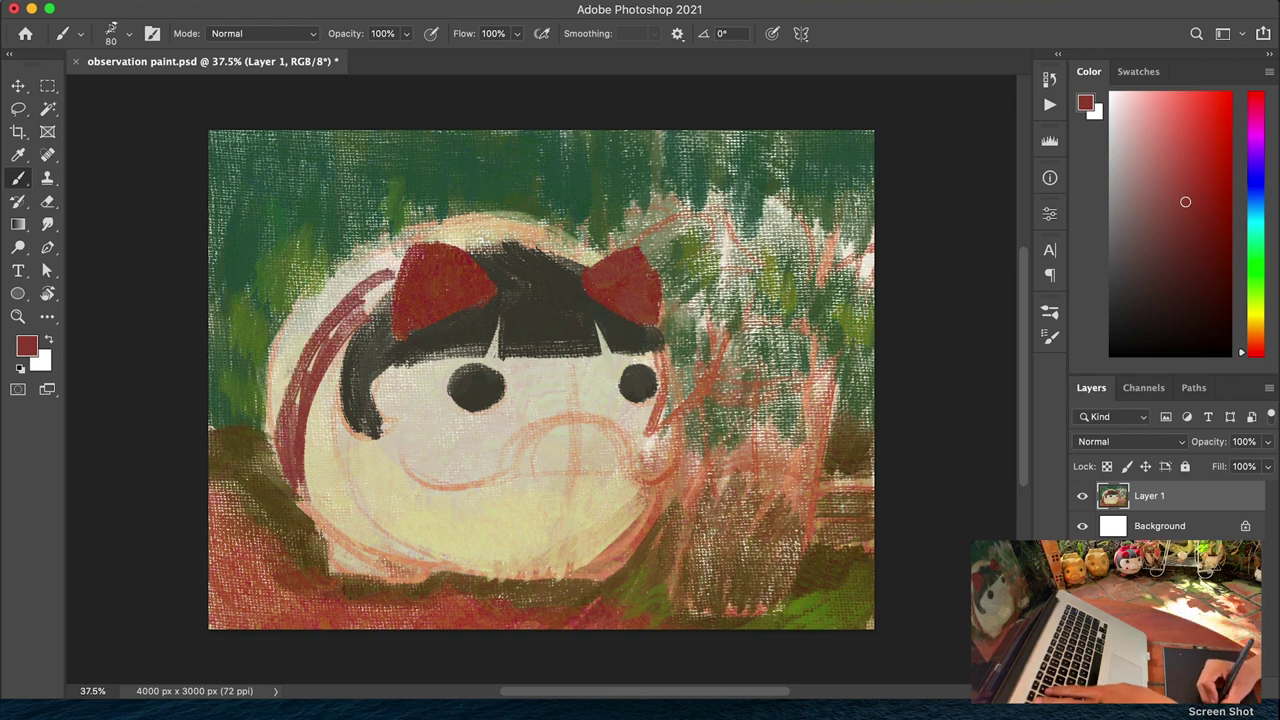
mouse_move(392, 272)
mouse_down()
mouse_move(318, 356)
mouse_move(287, 452)
mouse_up()
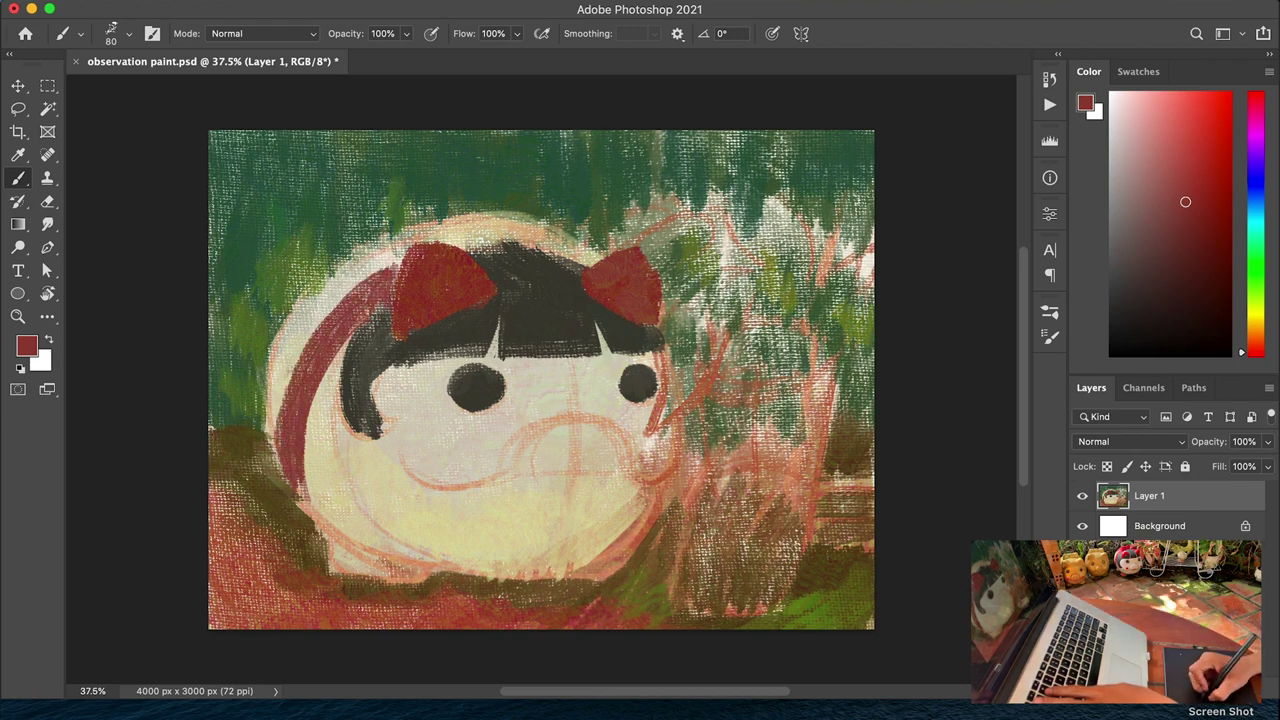
Spread dark red over the head's top rim between and above the bows, and touch up the bows with a more saturated red
mouse_move(472, 260)
mouse_down()
mouse_move(505, 243)
mouse_move(590, 250)
mouse_move(520, 238)
mouse_up()
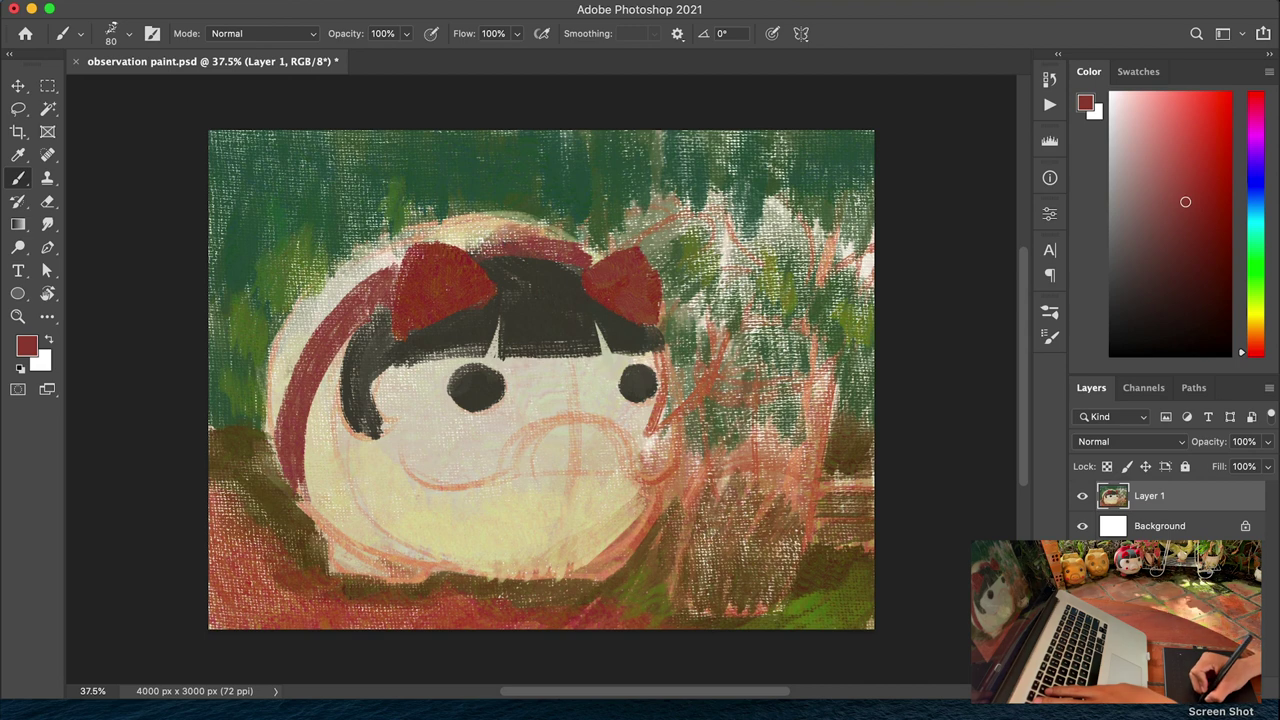
mouse_move(326, 288)
mouse_down()
mouse_move(400, 240)
mouse_move(455, 225)
mouse_move(485, 240)
mouse_move(535, 220)
mouse_up()
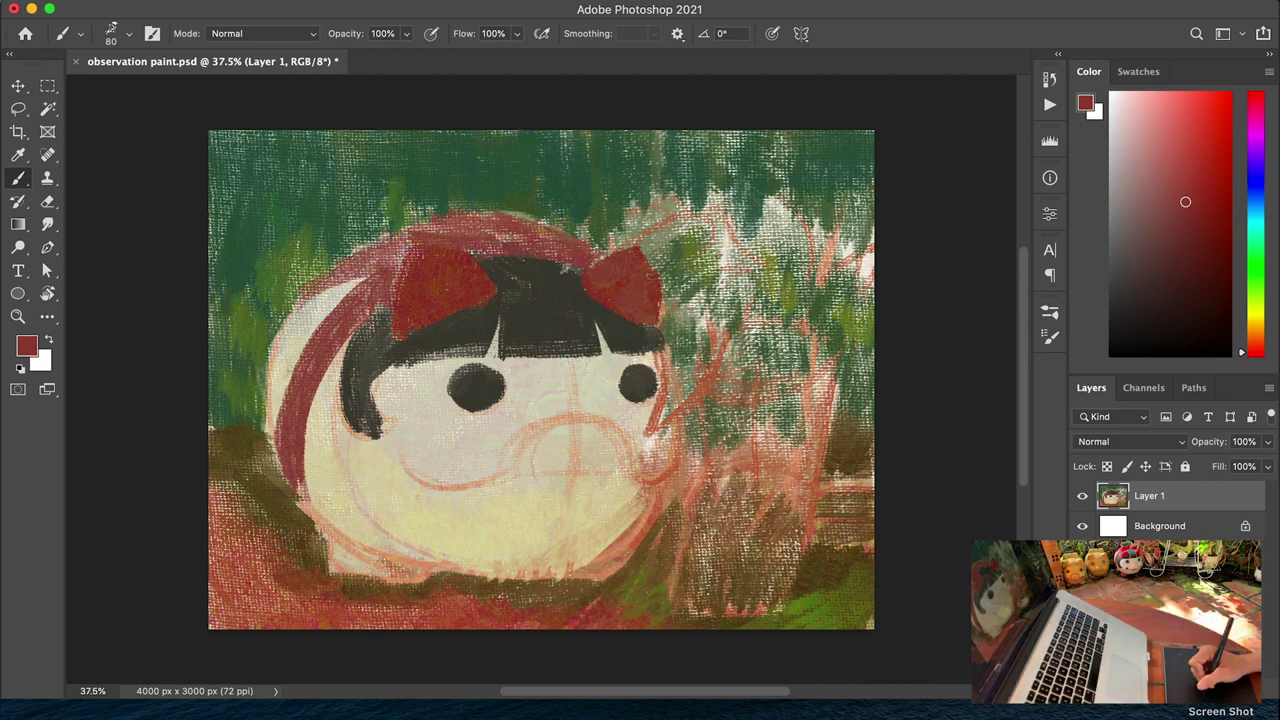
mouse_move(565, 240)
mouse_down()
mouse_move(448, 222)
mouse_move(552, 228)
mouse_up()
click(1200, 201)
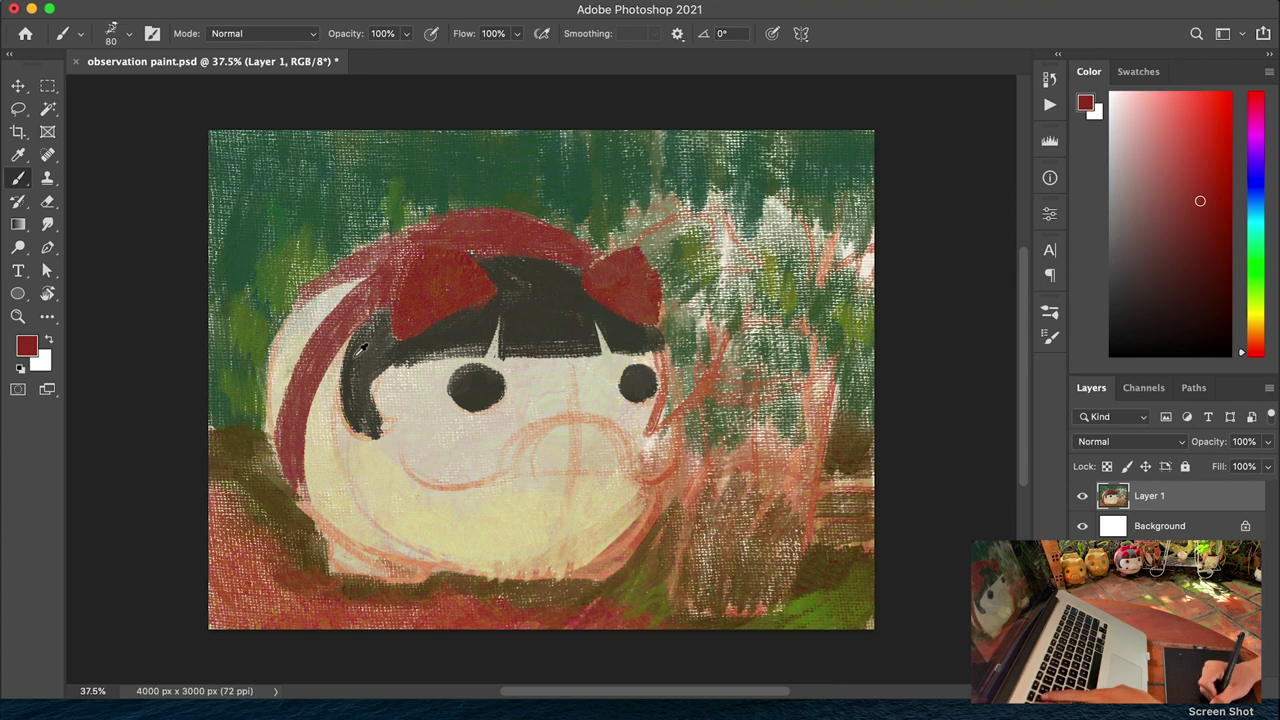
Mix a dark brown-black, enlarge the brush to 125 px and widen the left side lock outward and downward
alt+click(360, 347)
click(1253, 328)
click(1138, 279)
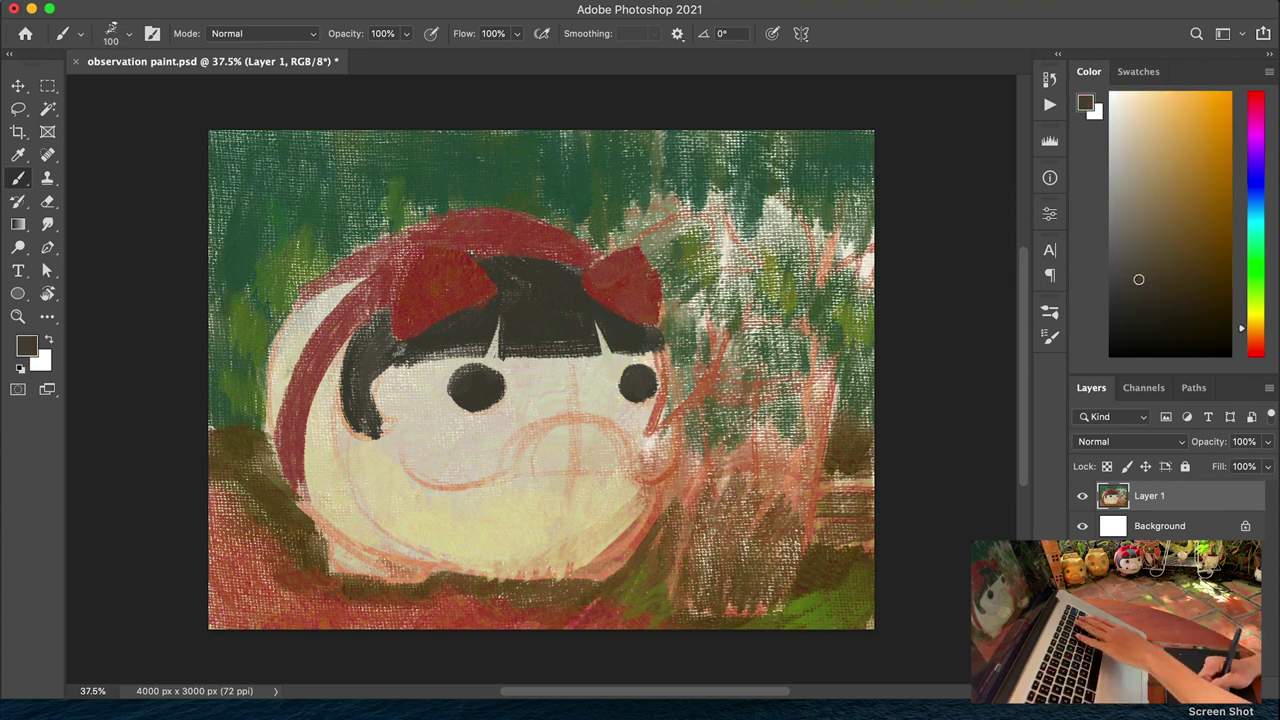
key(bracketright)
key(bracketright)
key(bracketright)
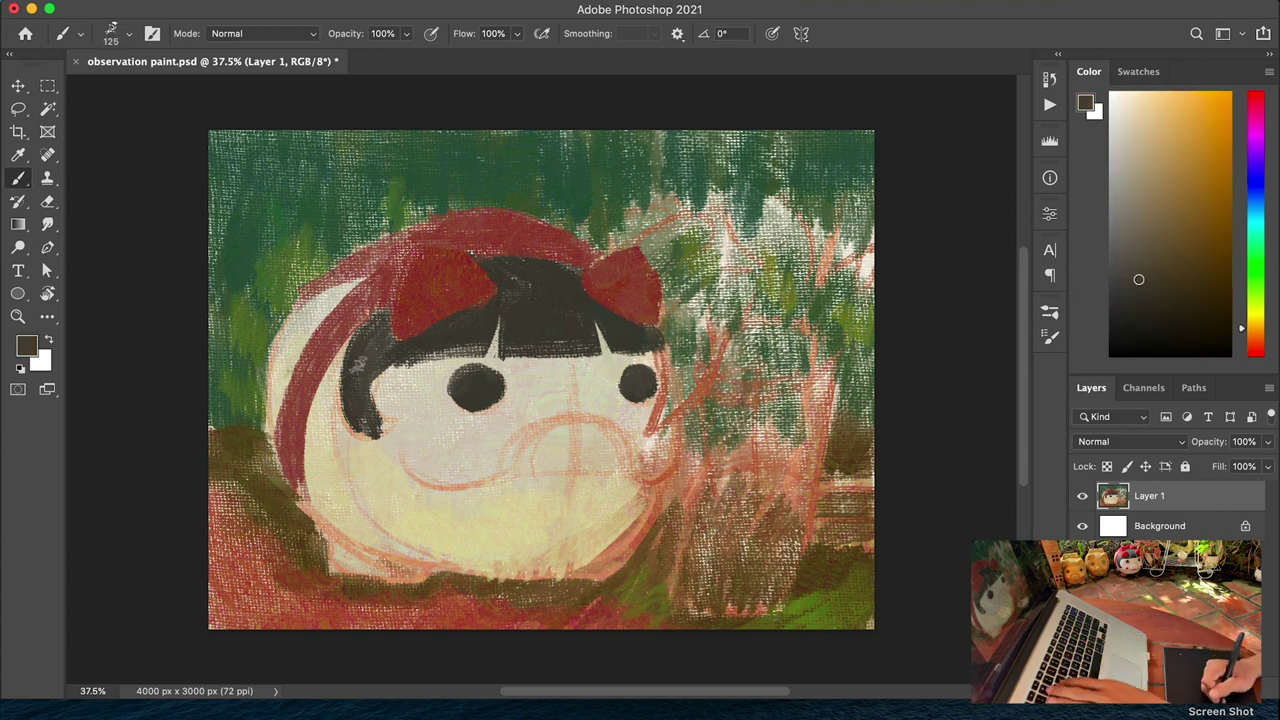
right_click(332, 370)
key(Escape)
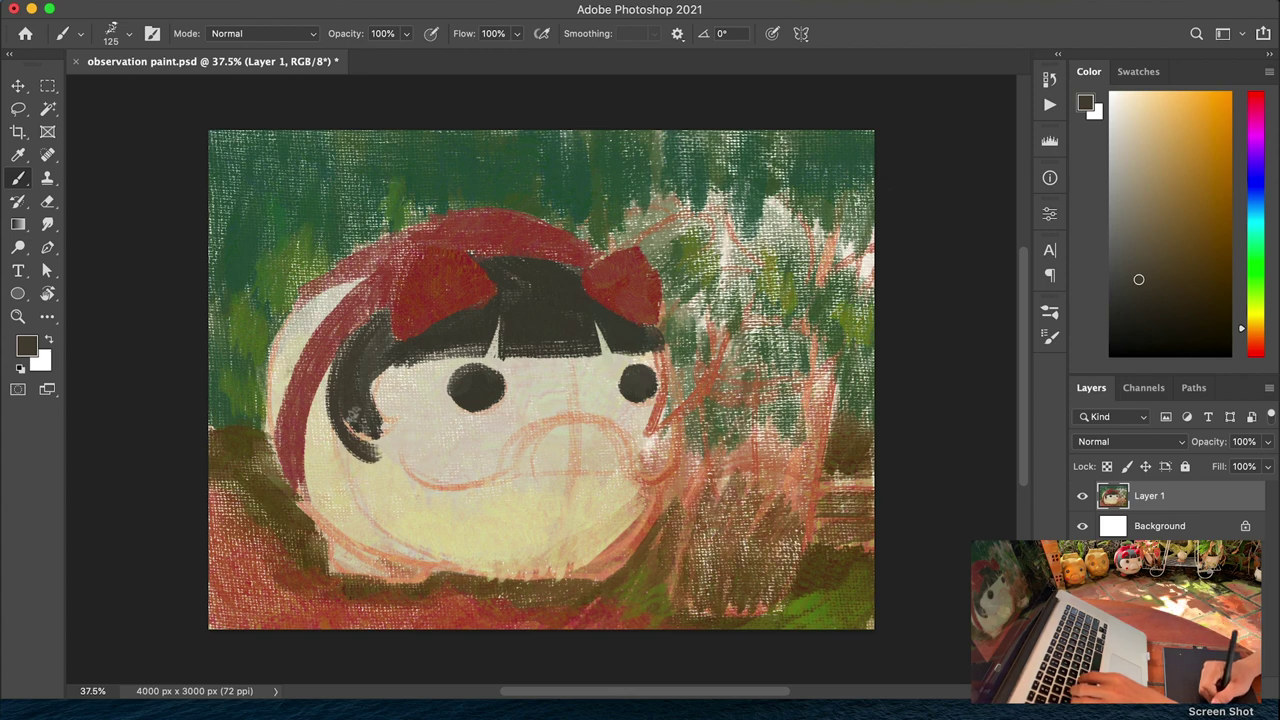
mouse_move(330, 332)
mouse_down()
mouse_move(360, 455)
mouse_move(380, 455)
mouse_up()
Trim the inner edge of the left side lock with pale colours sampled from the face
alt+click(385, 392)
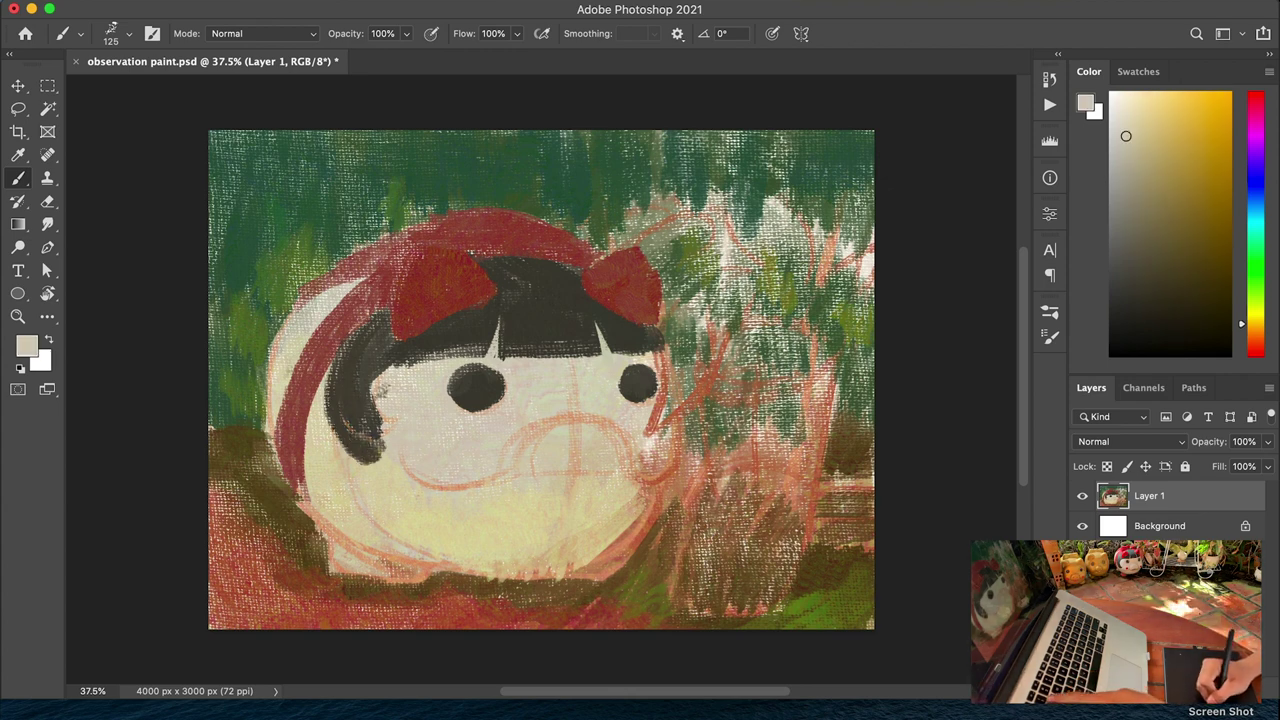
mouse_move(380, 390)
mouse_down()
mouse_move(372, 462)
mouse_move(385, 432)
mouse_up()
alt+click(378, 402)
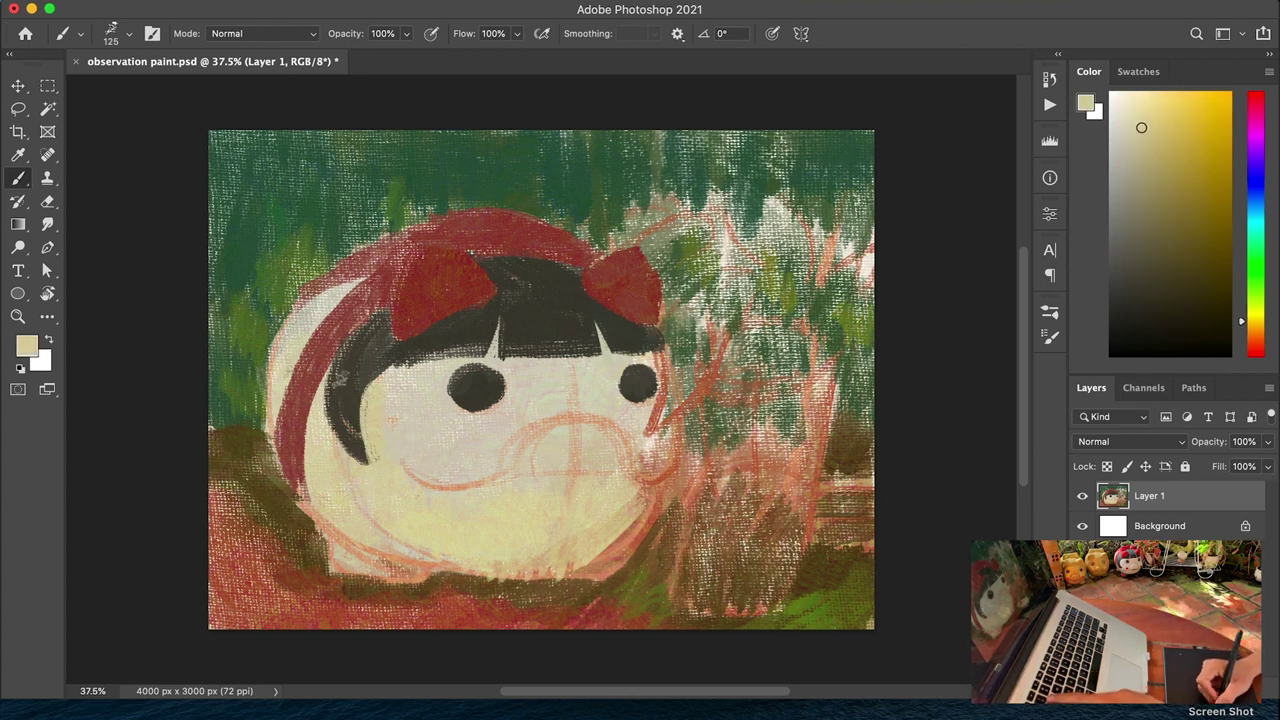
Darken the left side lock with sampled dark brown, extend its curved tip inward and trim it with sampled pale yellow
alt+click(338, 380)
alt+click(355, 420)
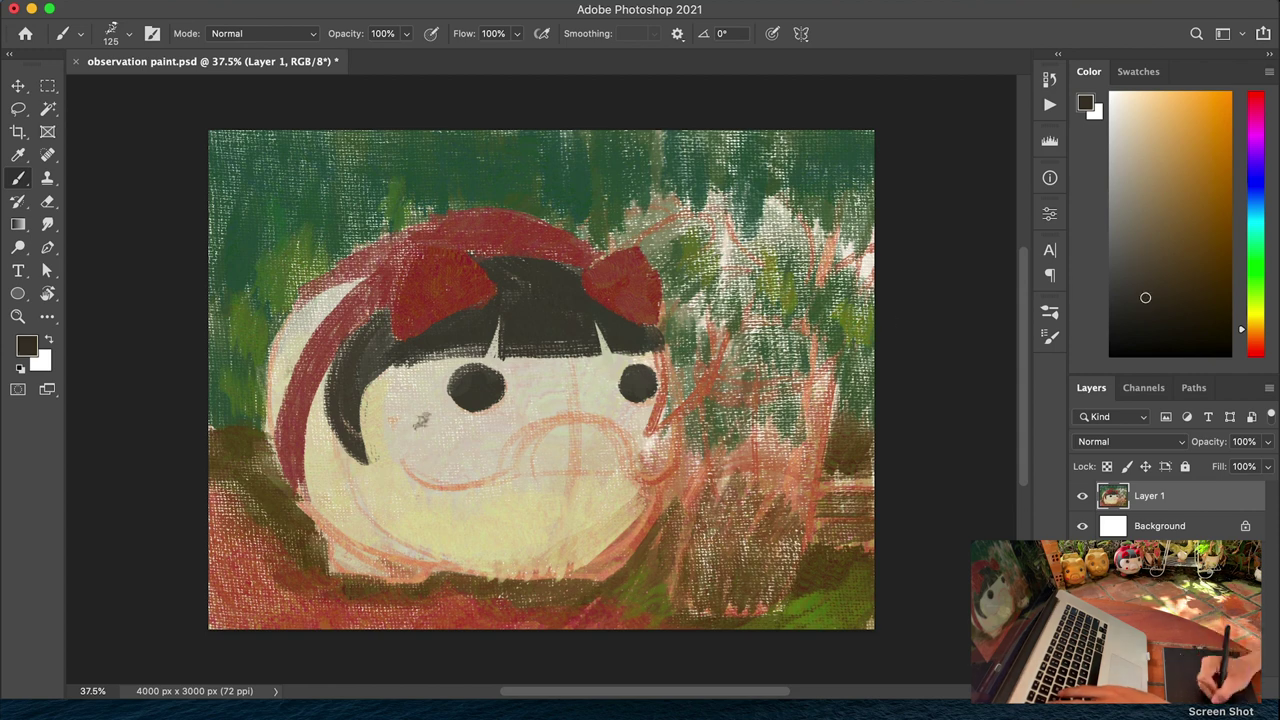
drag(345, 362, 360, 465)
mouse_move(340, 385)
mouse_down()
mouse_move(365, 462)
mouse_move(382, 470)
mouse_up()
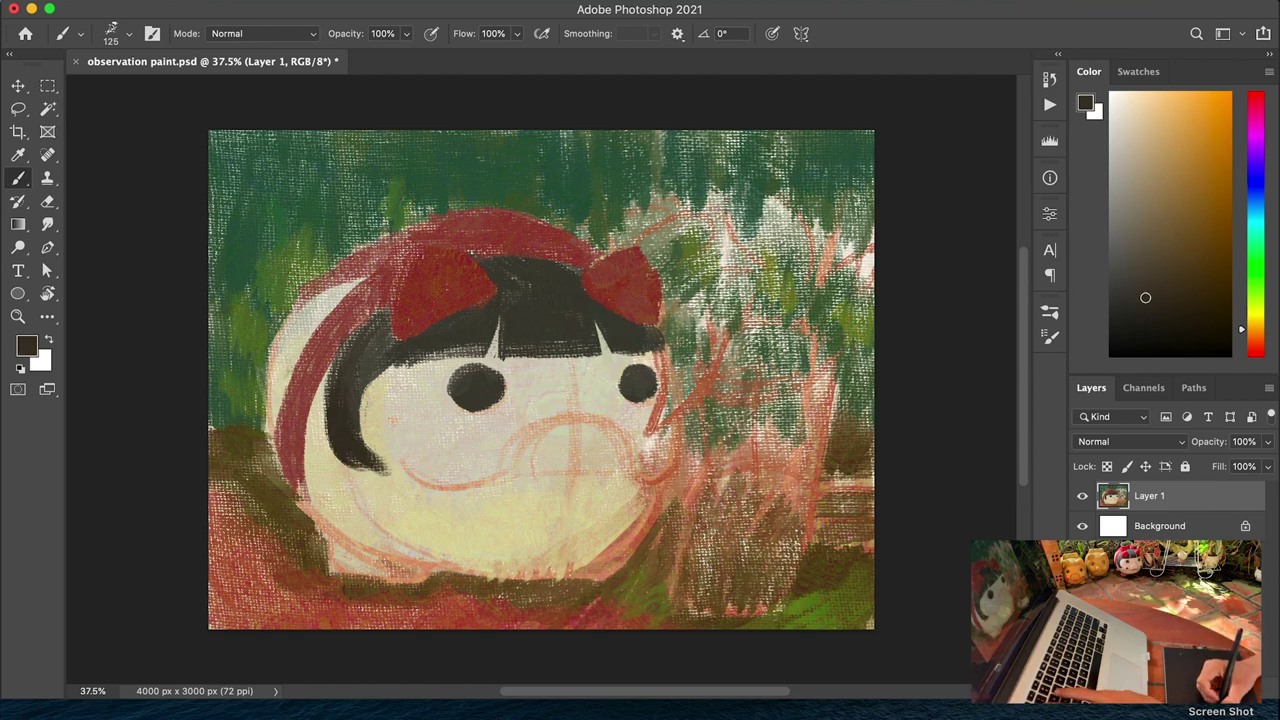
alt+click(350, 477)
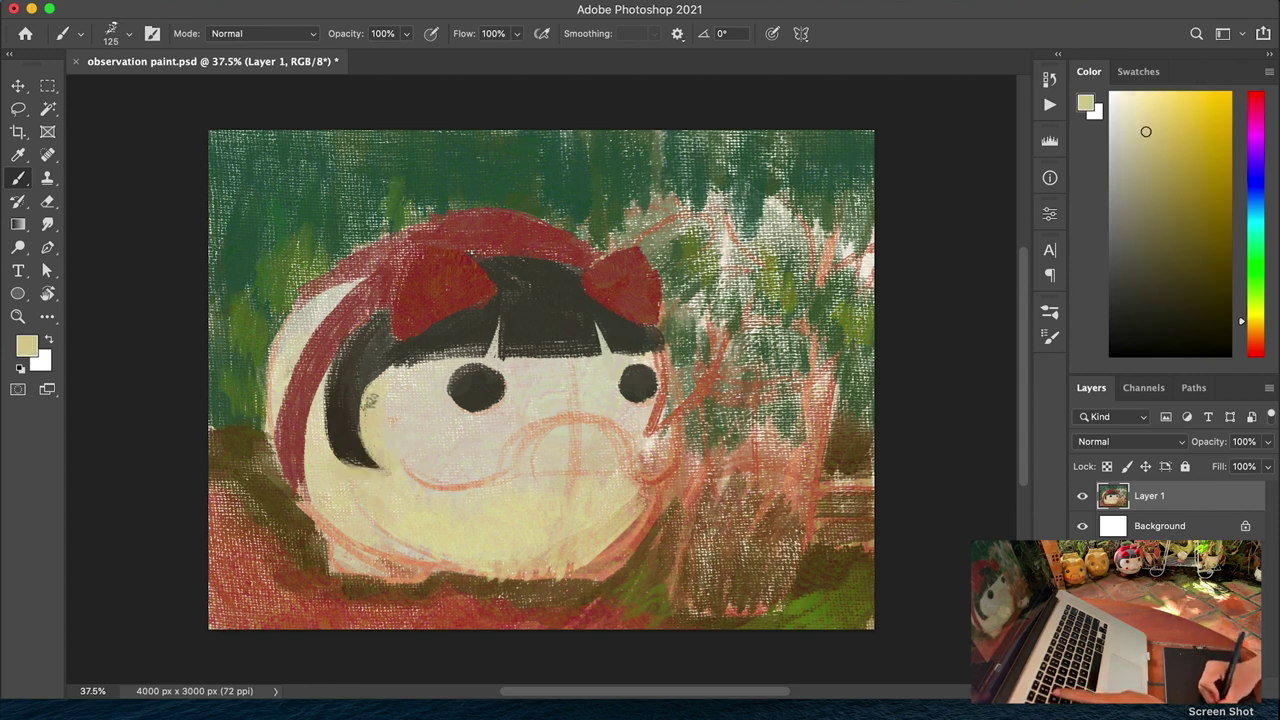
Repaint the left hood band with sampled dark red and paint a small round dark red spot on each cheek
alt+click(368, 374)
mouse_move(336, 368)
mouse_down()
mouse_move(340, 418)
mouse_move(345, 285)
mouse_move(295, 385)
mouse_up()
alt+click(305, 392)
mouse_move(355, 290)
mouse_down()
mouse_move(285, 400)
mouse_move(450, 215)
mouse_up()
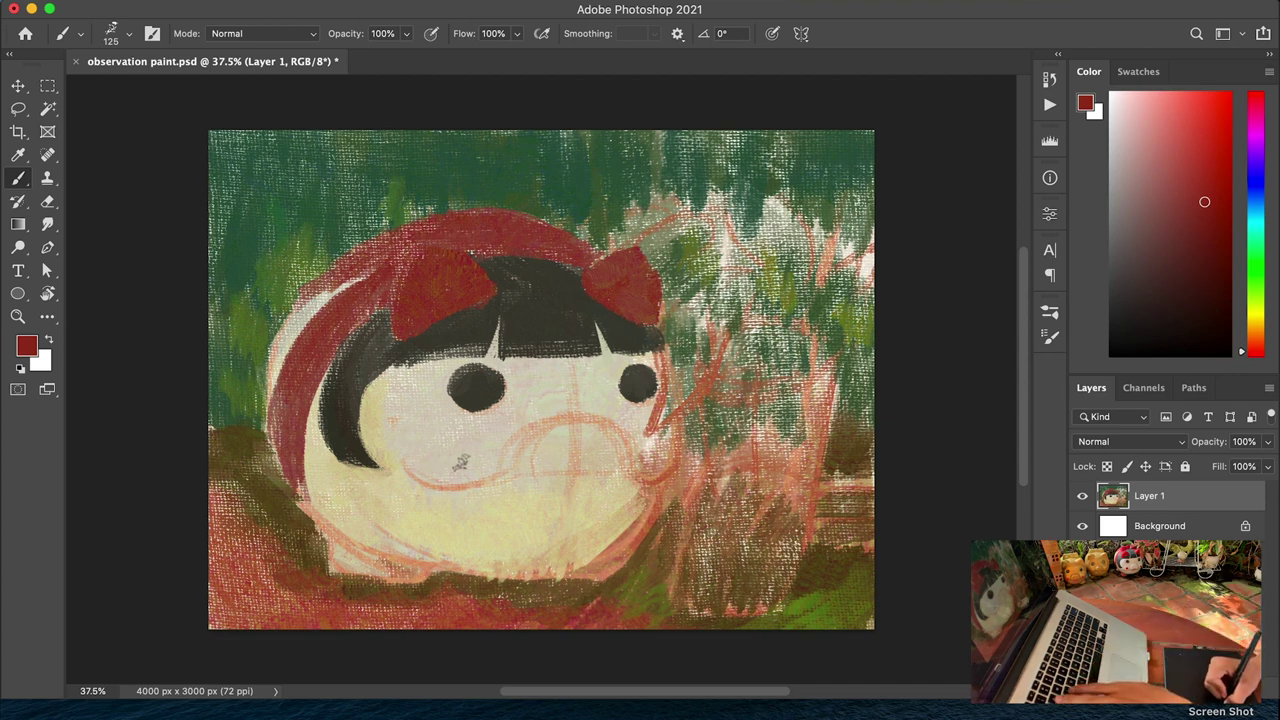
drag(456, 461, 449, 459)
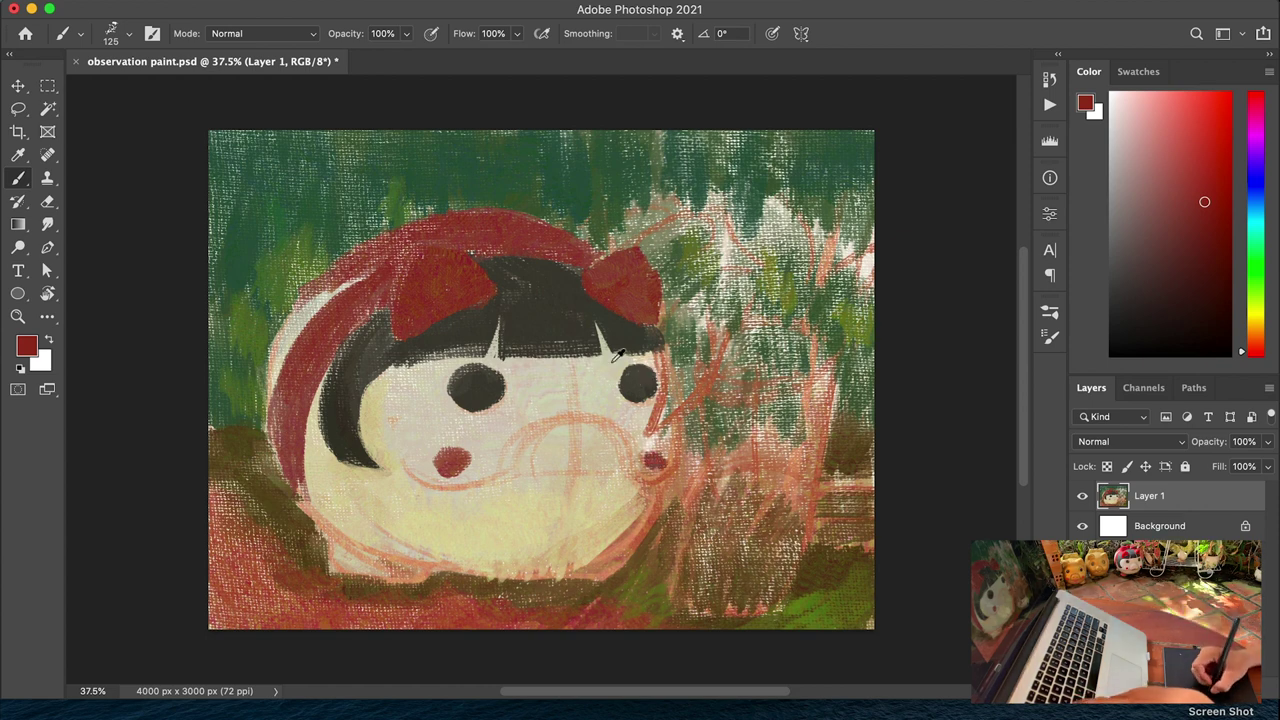
Cover the orange sketch lines on the face and snout with pale skin tones sampled from the painting
alt+click(410, 378)
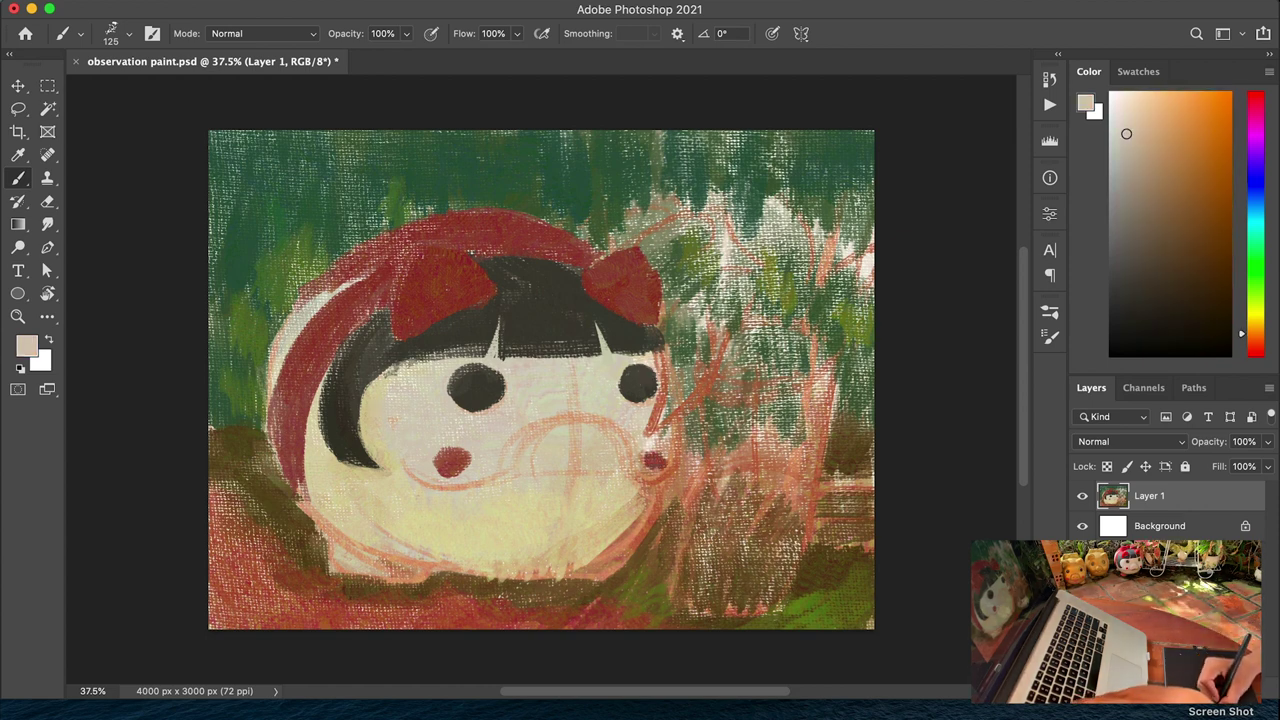
alt+click(650, 356)
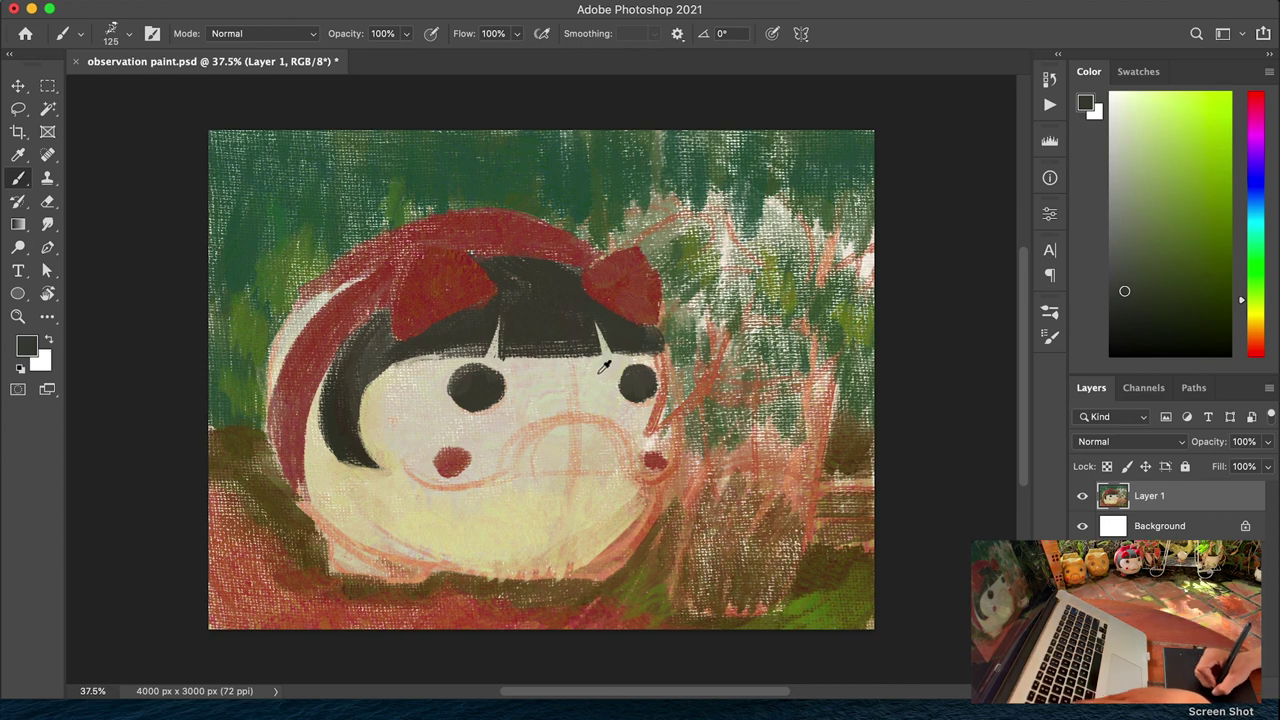
alt+click(520, 497)
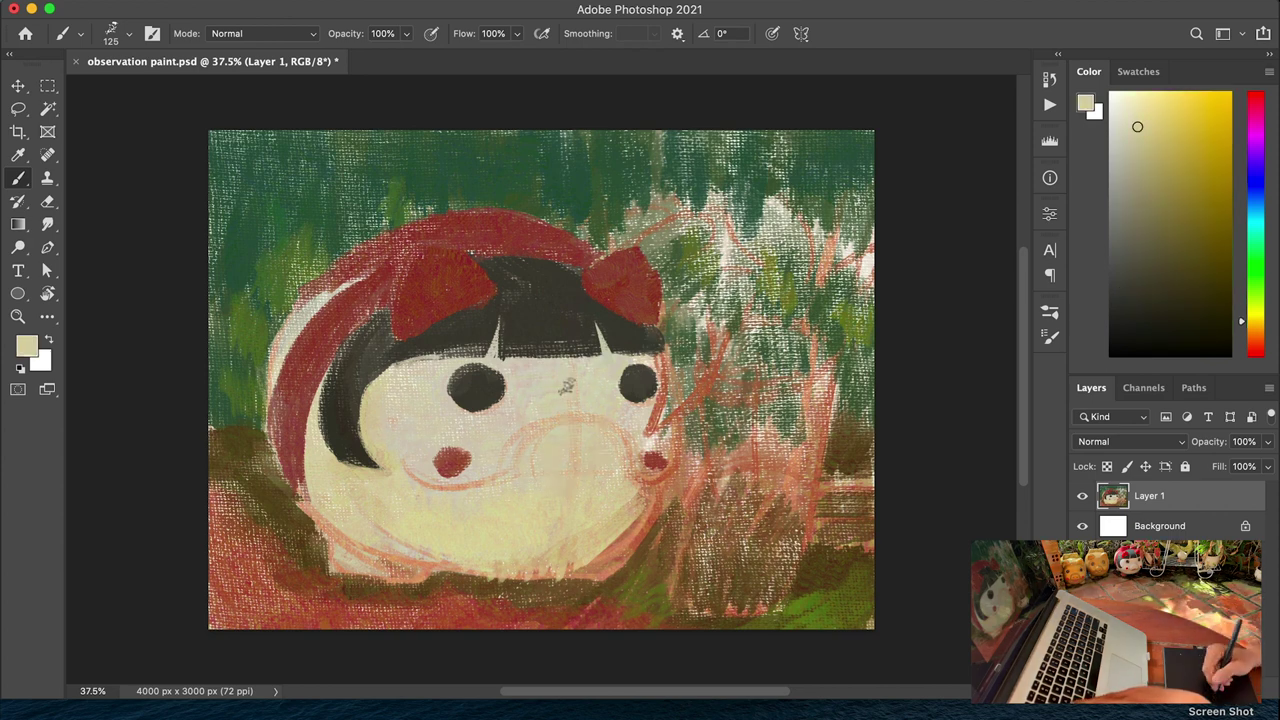
Replace the sketched cheek line with a khaki shadow curve under the left cheek and continue it along the snout's underside
alt+click(489, 490)
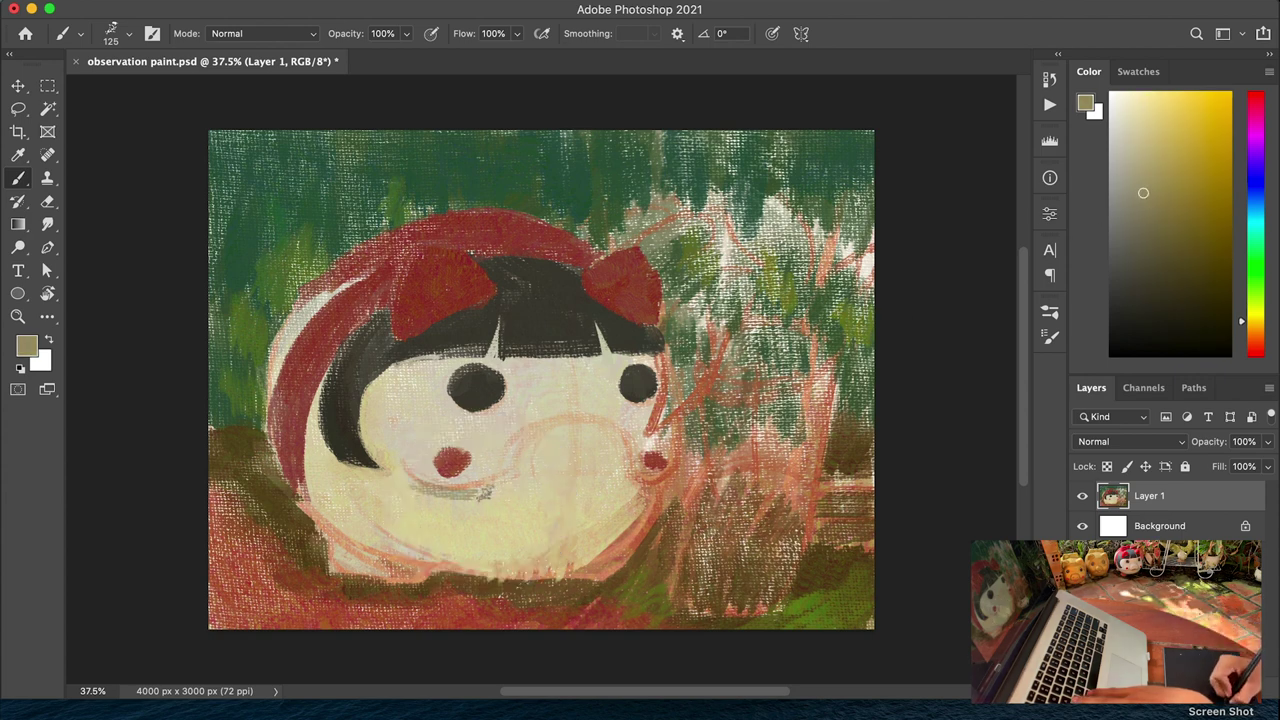
mouse_move(463, 499)
mouse_down()
mouse_move(426, 496)
mouse_move(416, 510)
mouse_move(495, 490)
mouse_up()
alt+click(407, 465)
alt+click(443, 497)
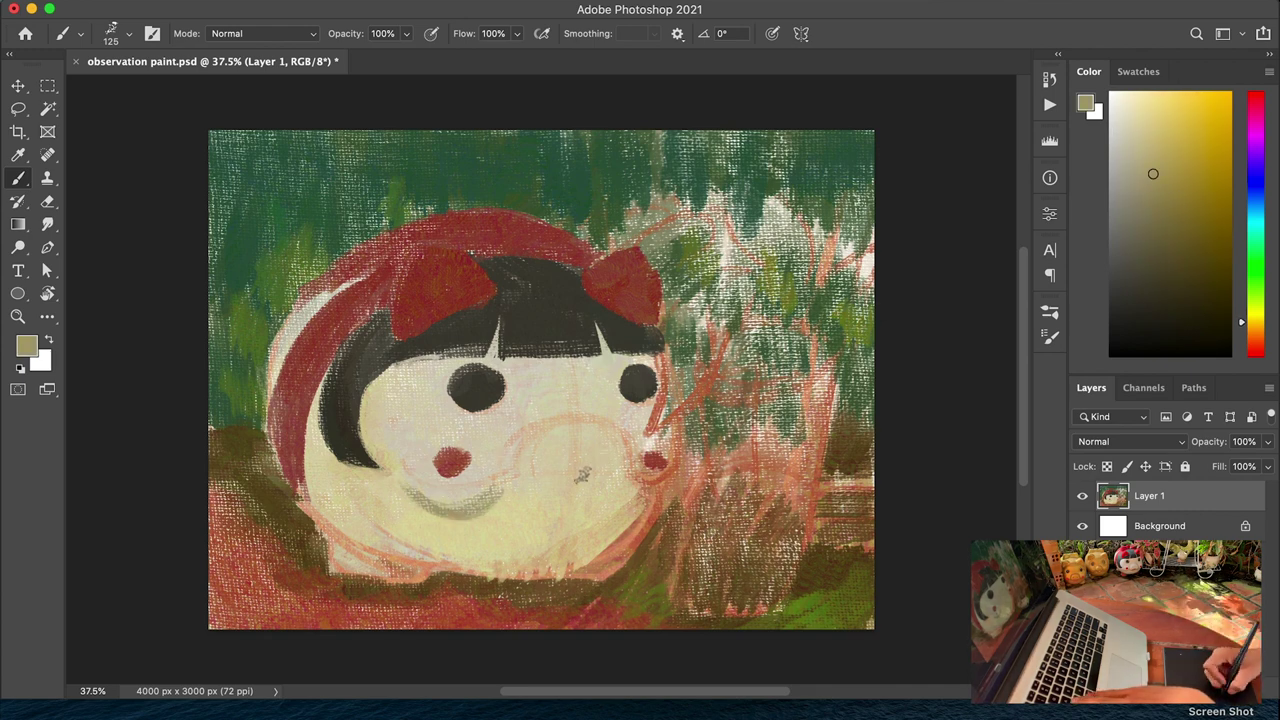
drag(500, 492, 644, 484)
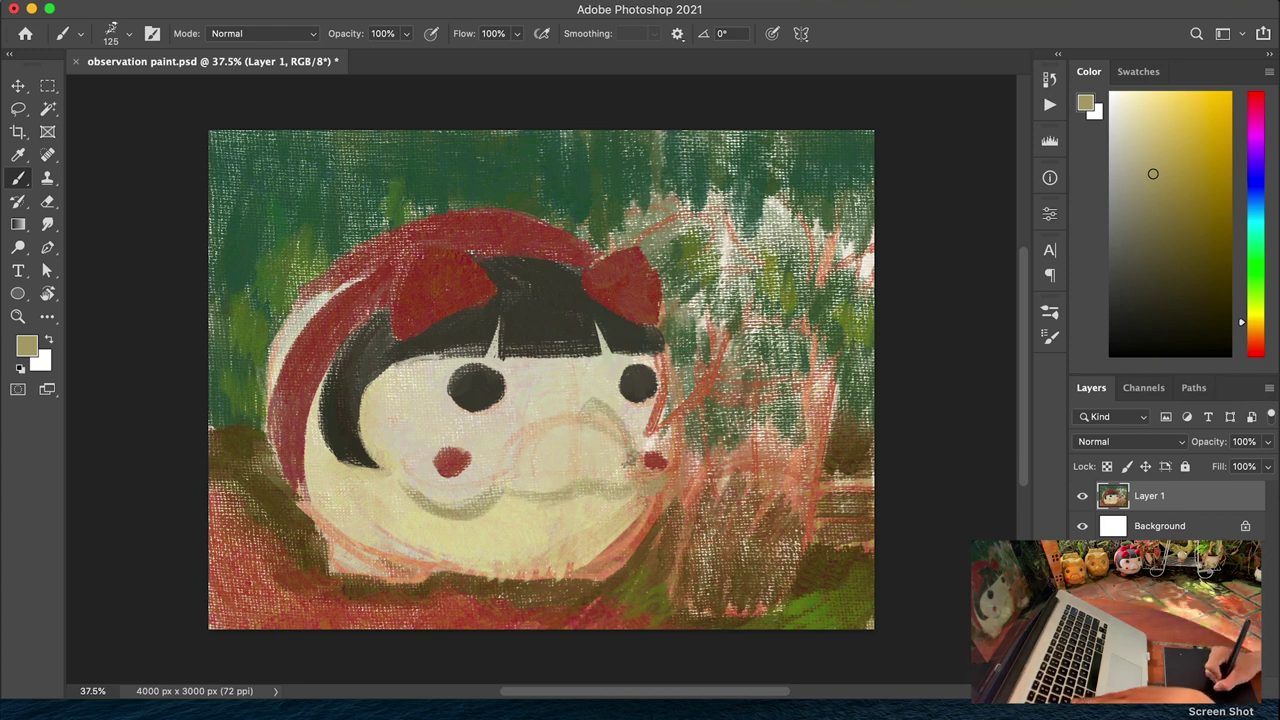
Shade the snout's right edge in sampled khaki and outline the lower lip, reducing the brush to 70 px
alt+click(592, 418)
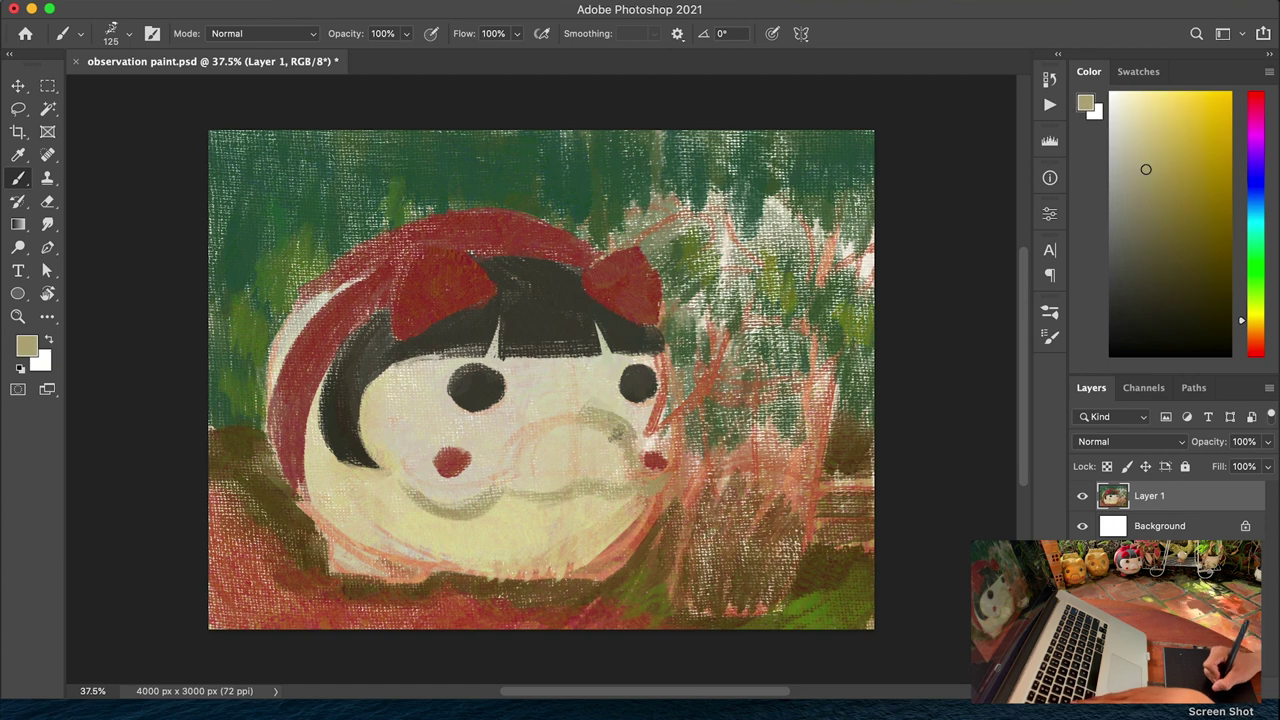
drag(600, 430, 625, 455)
key(bracketleft)
key(bracketleft)
key(bracketleft)
key(bracketleft)
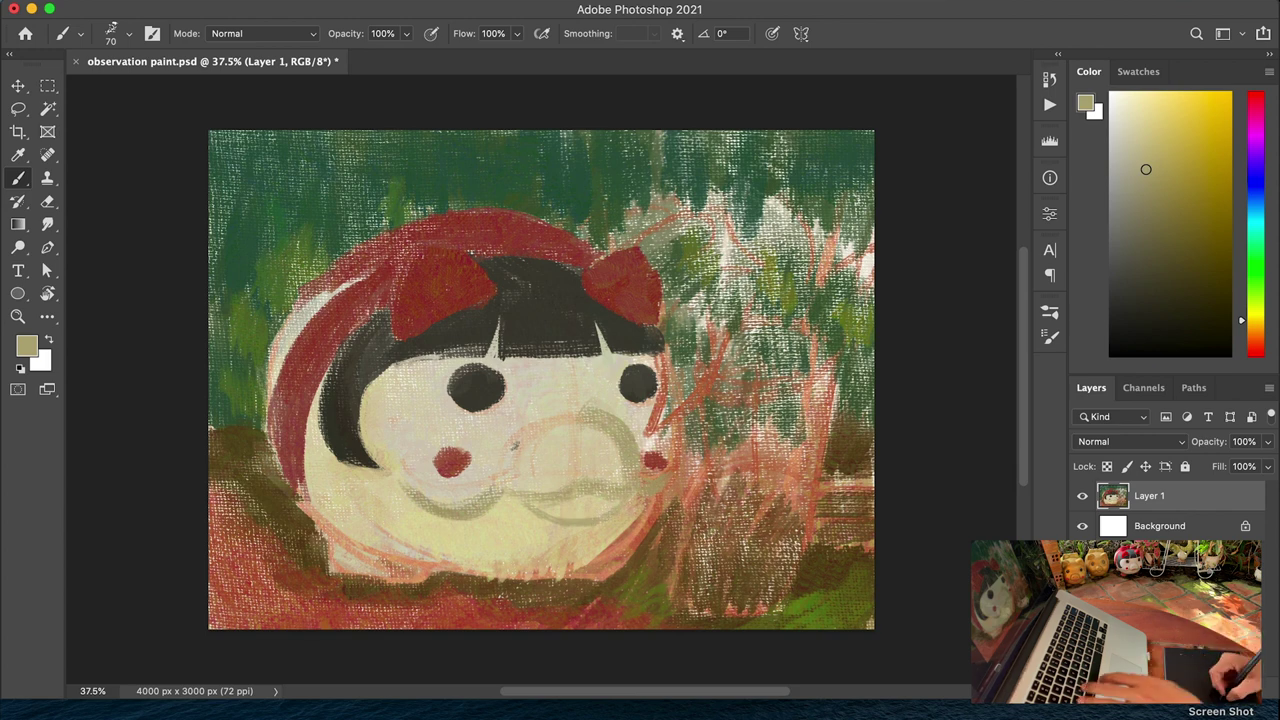
Refine the edges of both eyes with sampled near-black and outline the snout's left side in tan
alt+click(458, 390)
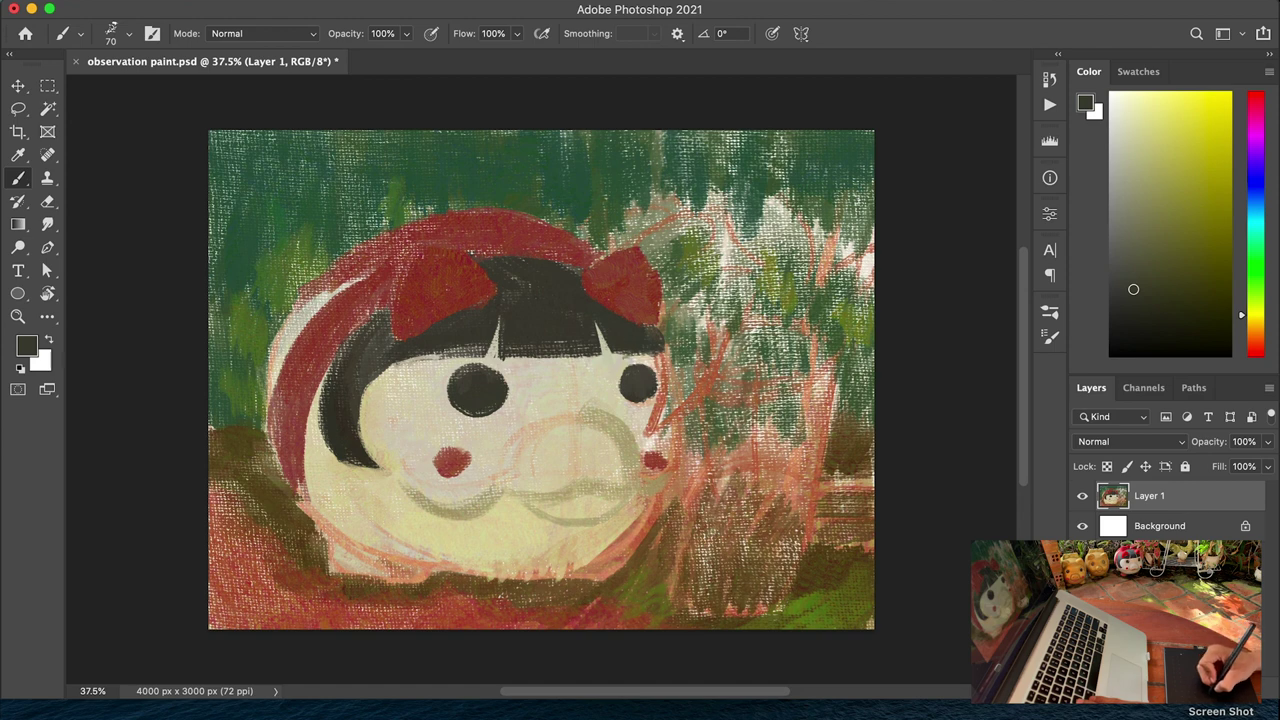
drag(621, 376, 623, 398)
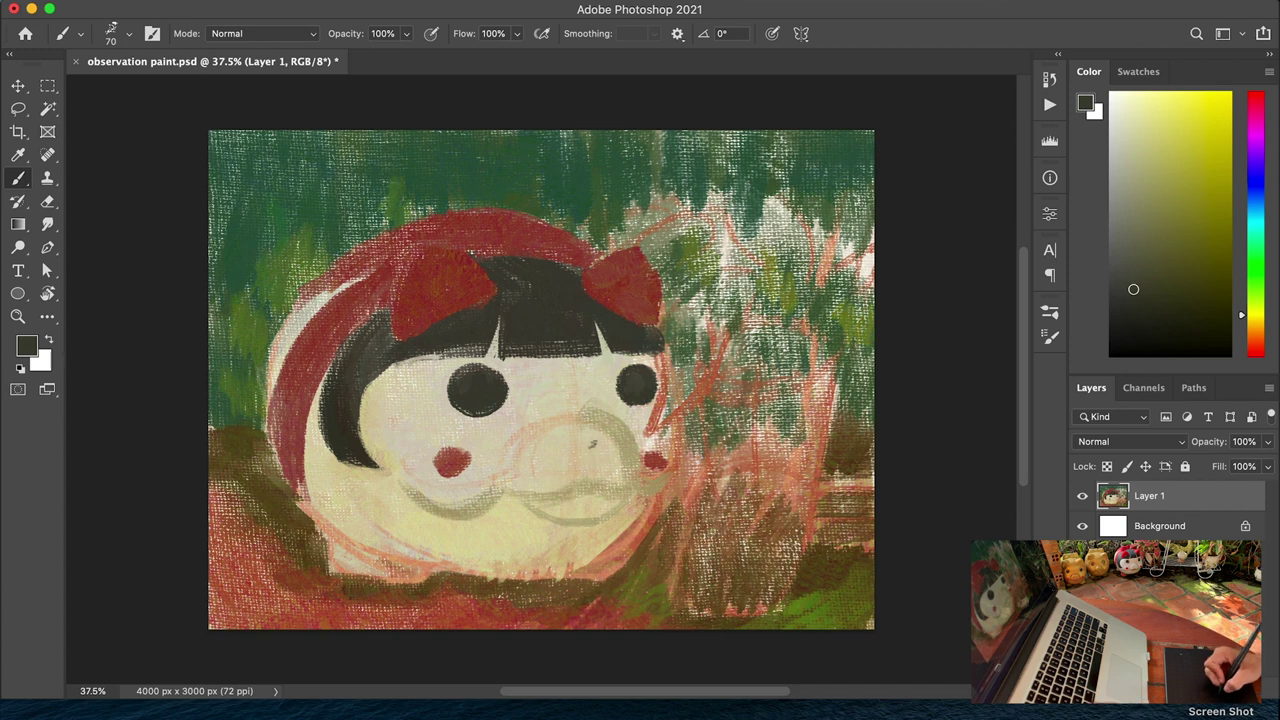
alt+click(592, 444)
alt+click(614, 429)
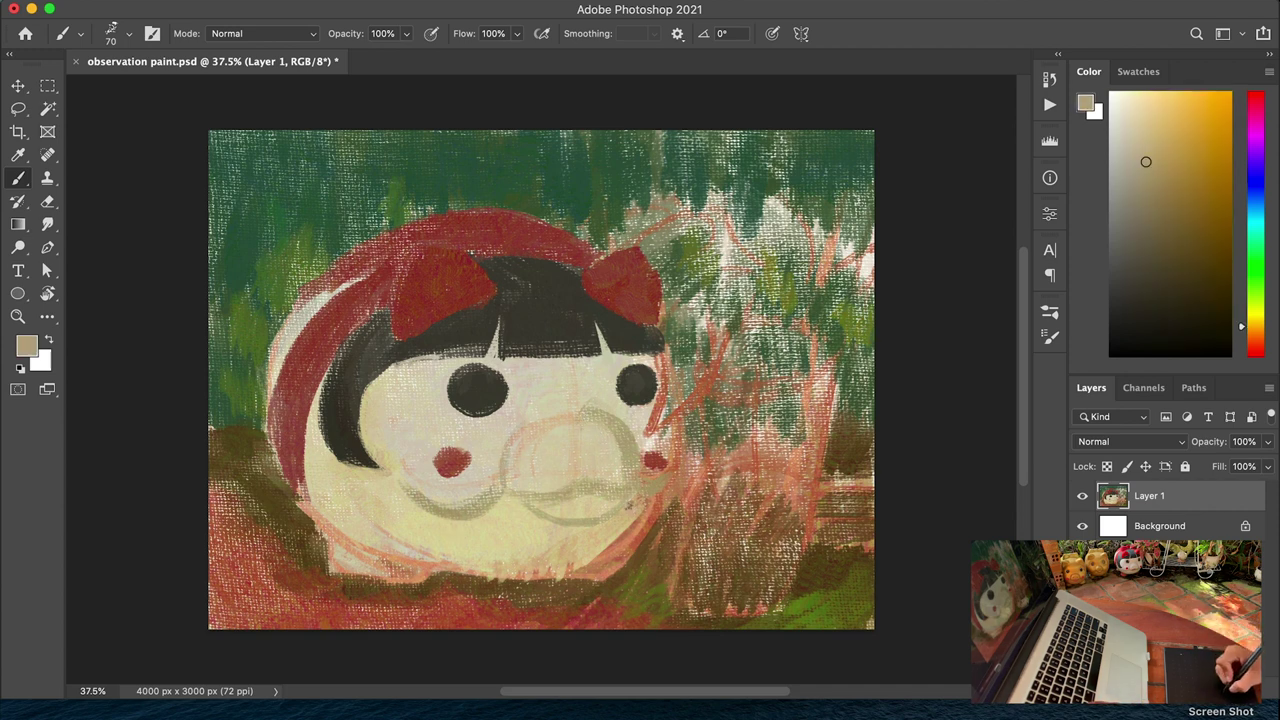
Deepen the shadow under the left cheek and along the mouth line with darker brown, softening it with sampled pale yellow
alt+click(866, 348)
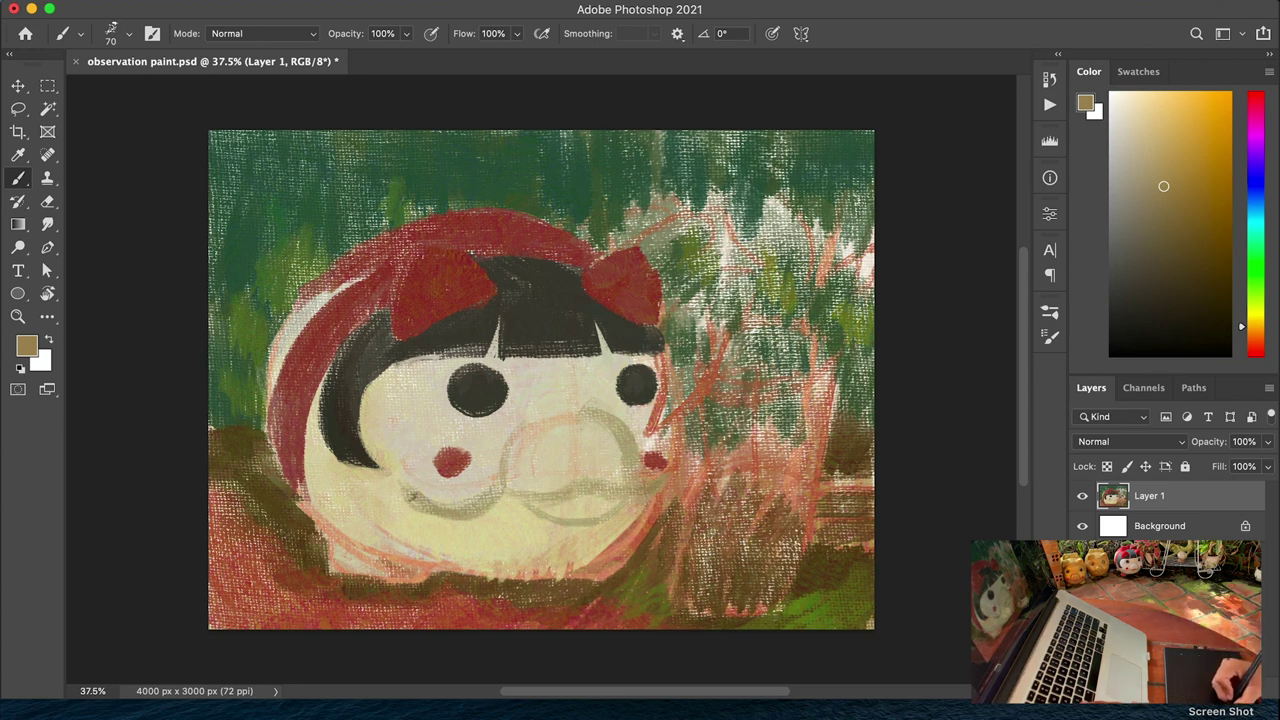
alt+click(439, 497)
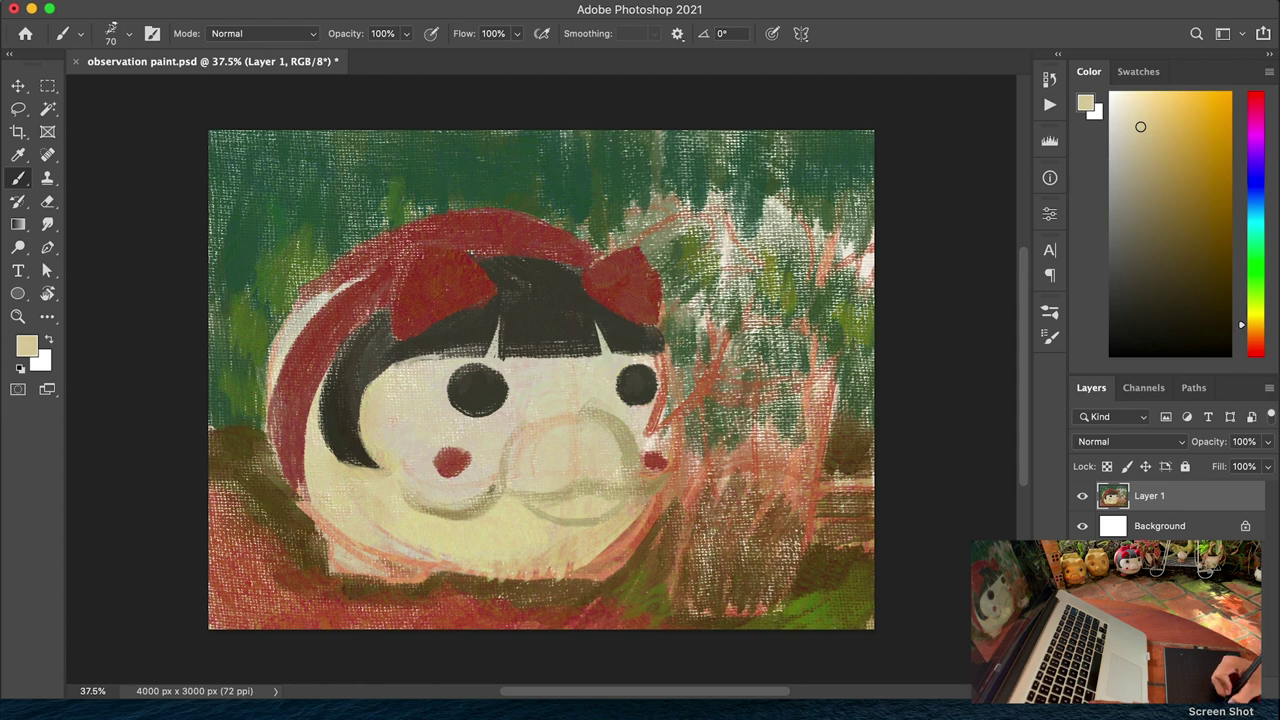
alt+click(488, 490)
mouse_move(497, 496)
mouse_down()
mouse_move(506, 452)
mouse_move(524, 503)
mouse_move(614, 491)
mouse_up()
alt+click(547, 507)
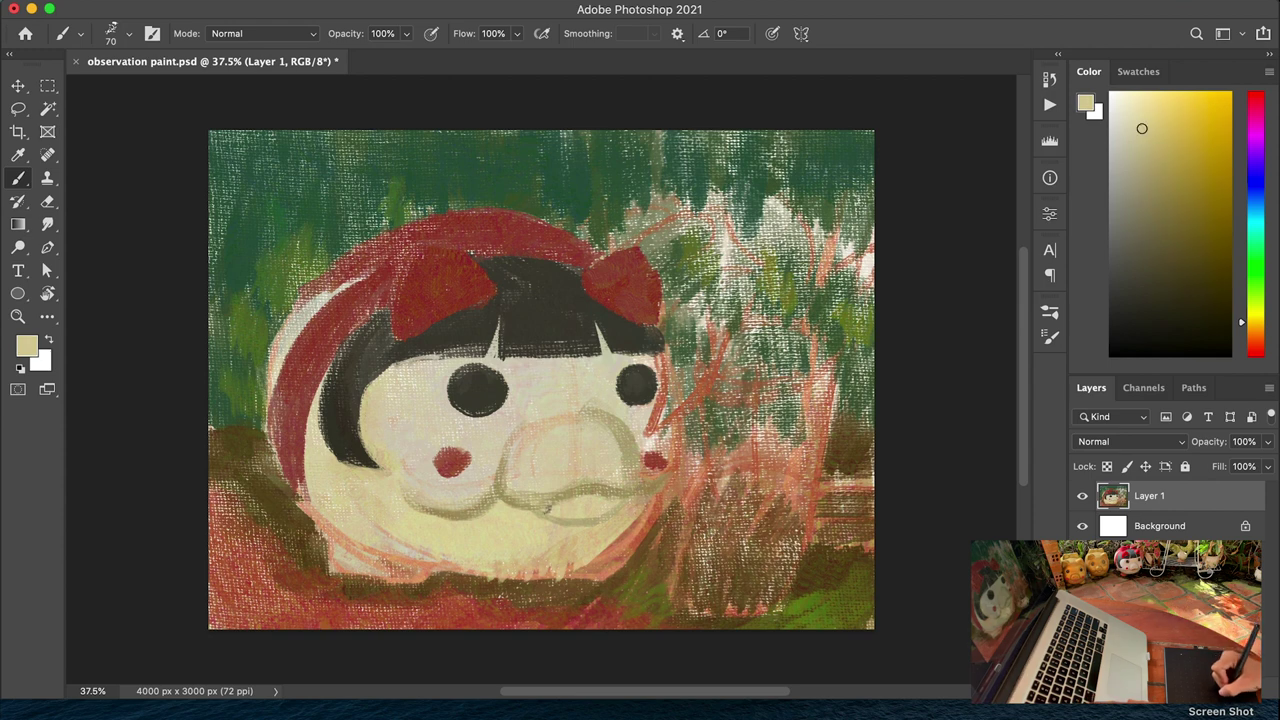
Clean up the snout's contour and mouth line with alternating brown and pale tones sampled from the face
alt+click(564, 484)
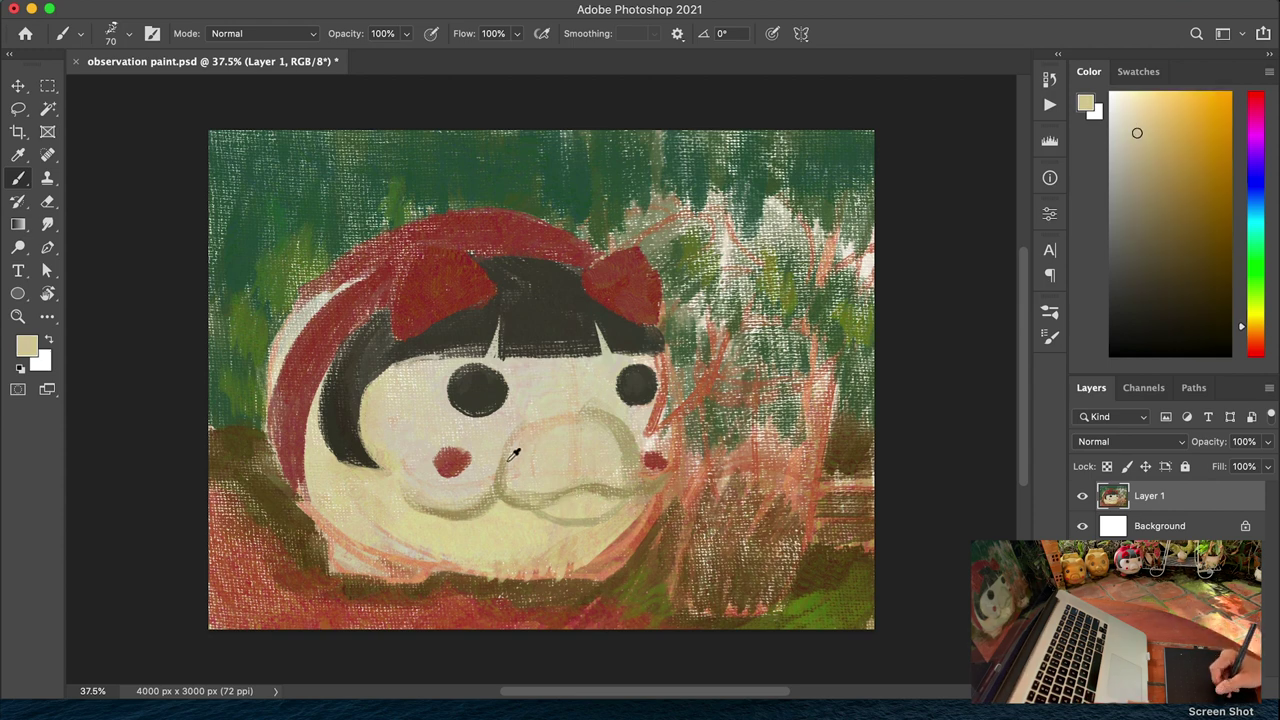
alt+click(612, 488)
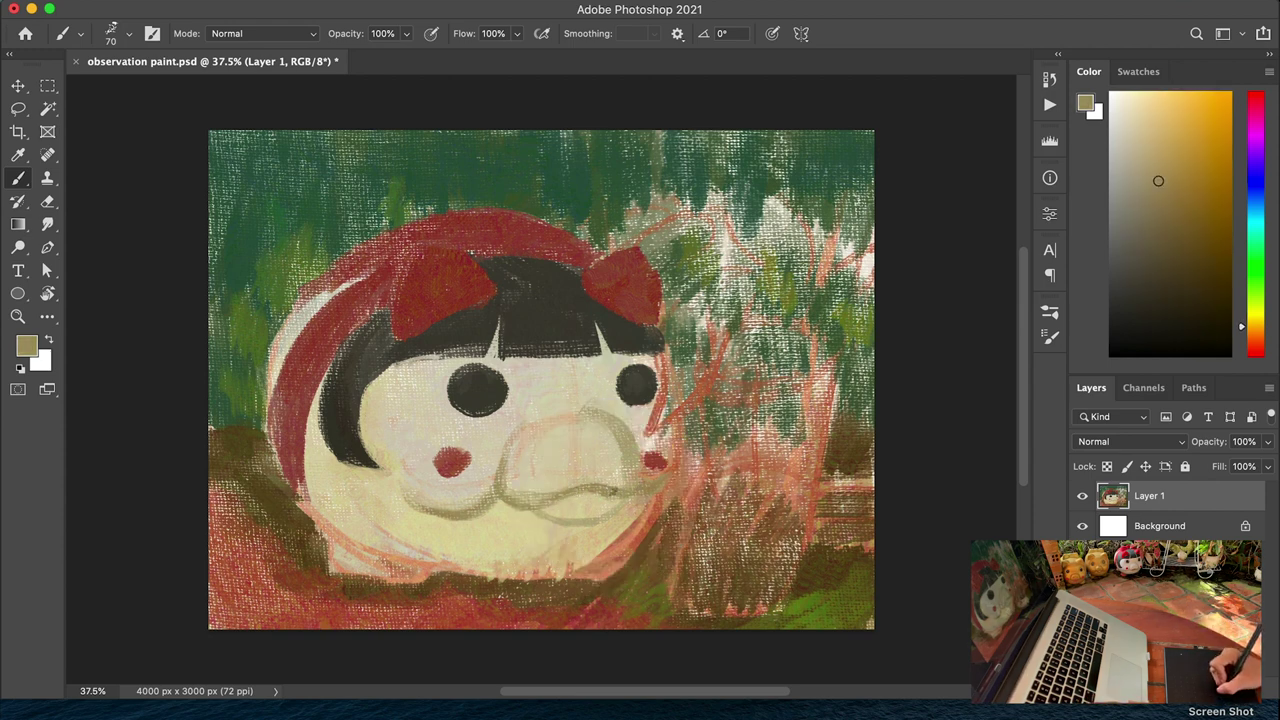
alt+click(609, 447)
drag(624, 456, 626, 482)
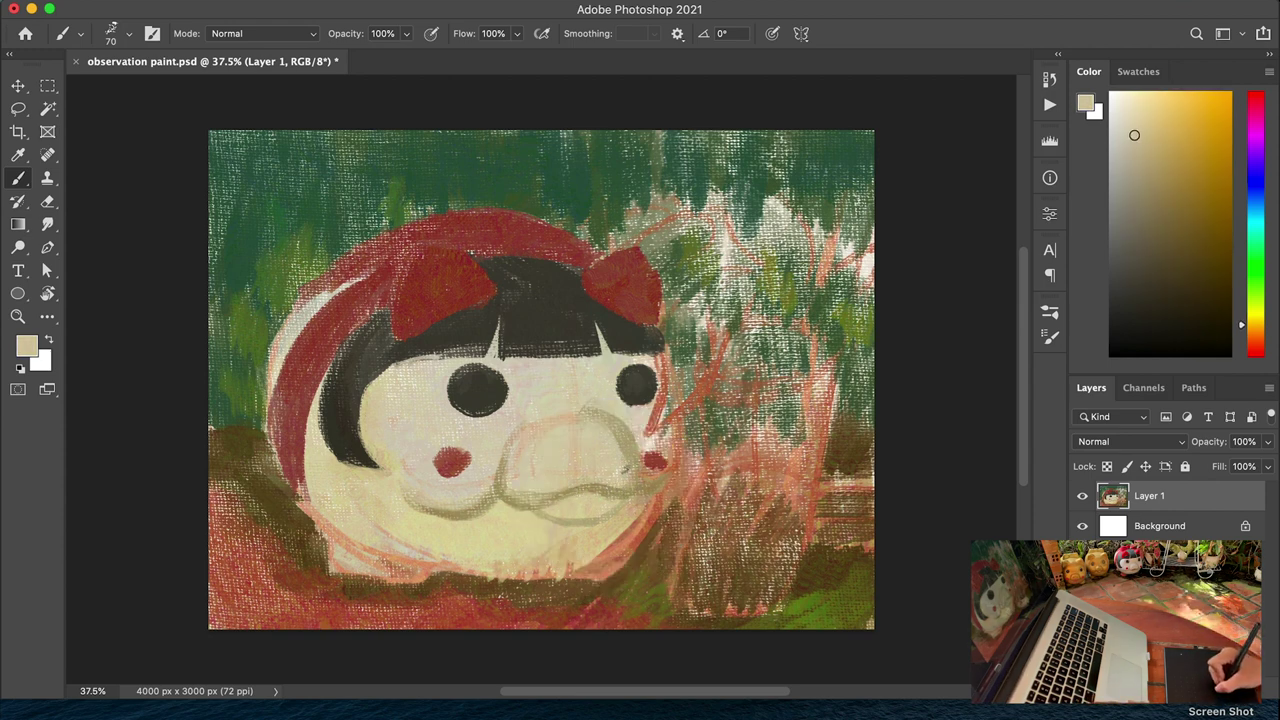
alt+click(581, 413)
alt+click(579, 413)
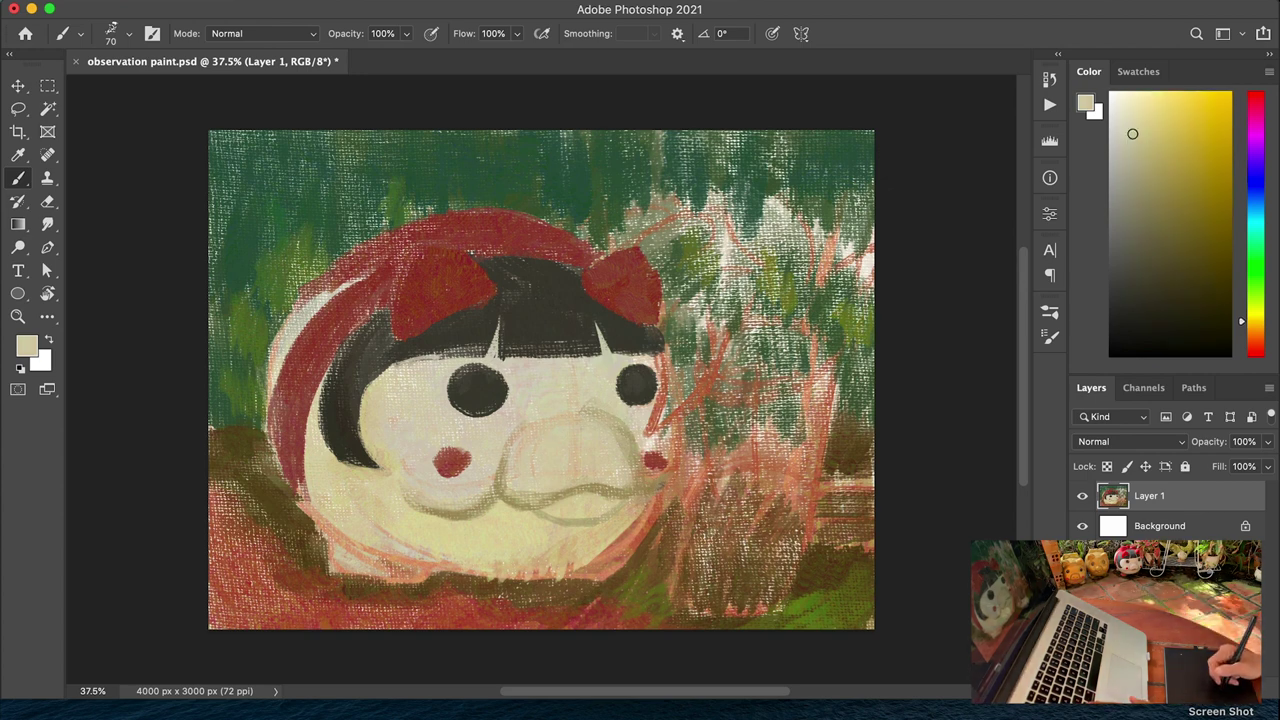
Fill the lower lip with a muted red based on the cheek colour and edge it with olive shadow
alt+click(455, 461)
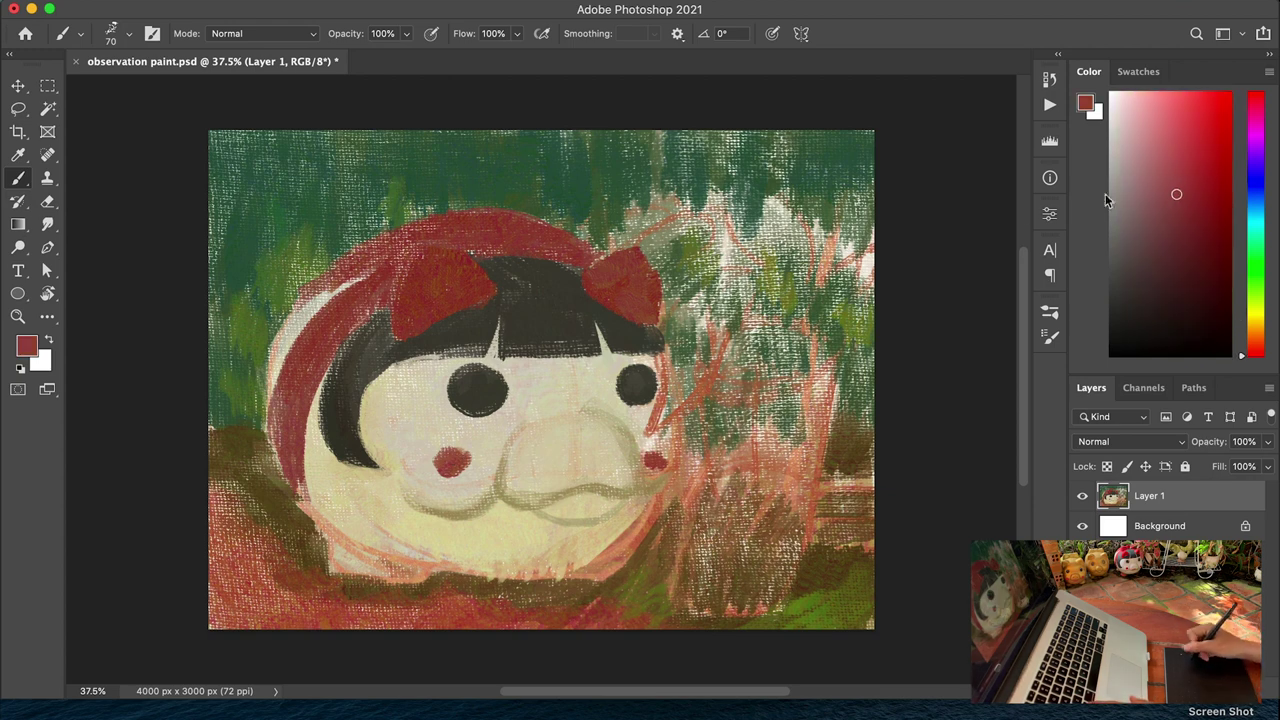
mouse_move(546, 504)
mouse_down()
mouse_move(622, 502)
mouse_move(580, 496)
mouse_up()
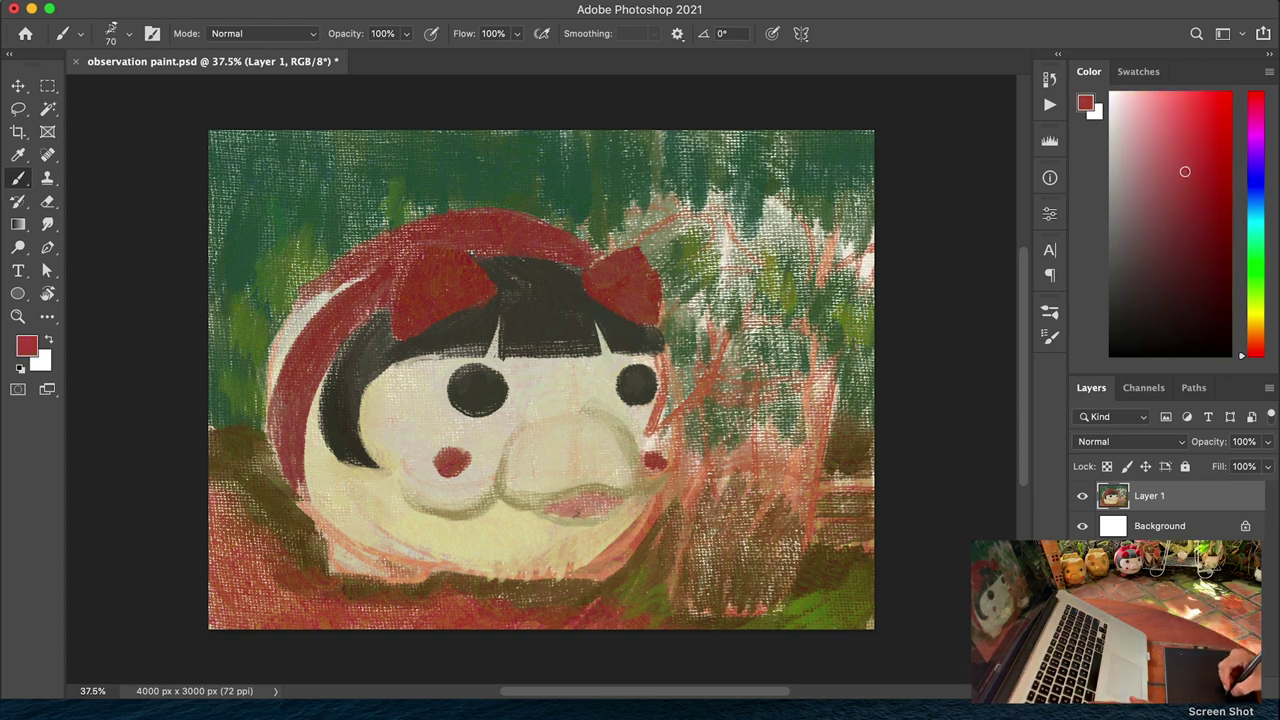
alt+click(541, 516)
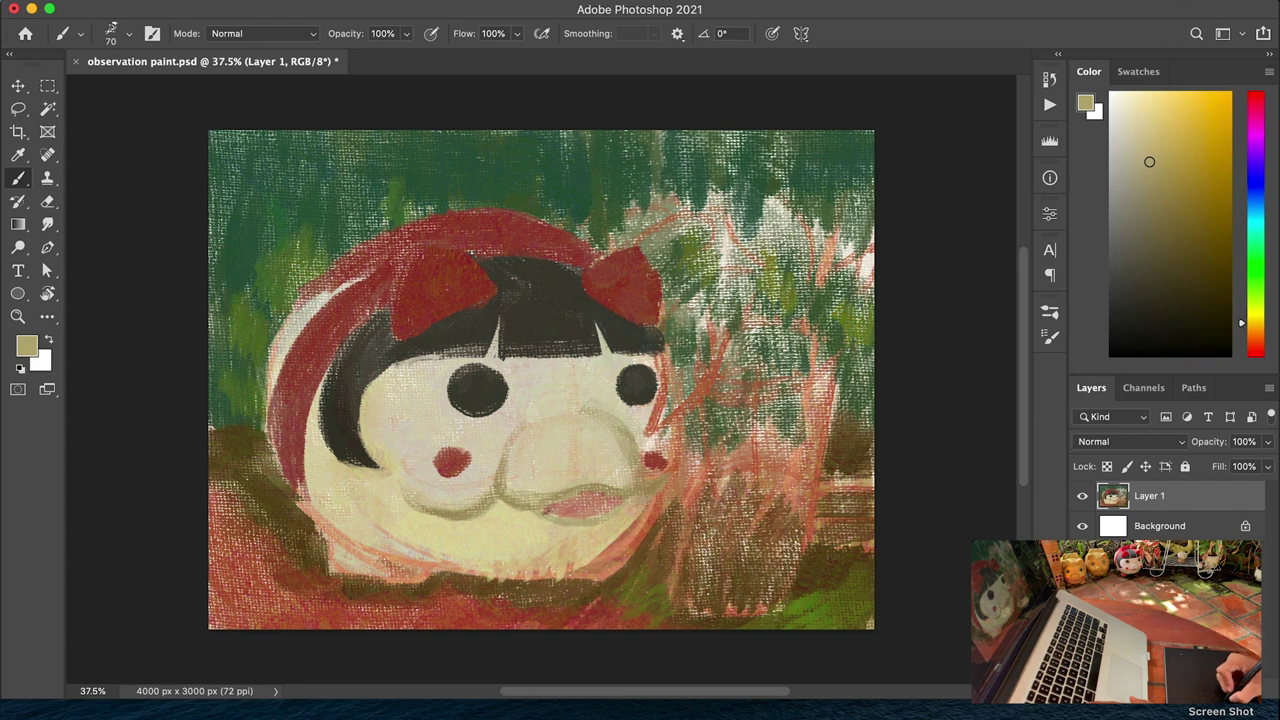
alt+click(556, 520)
mouse_move(560, 516)
mouse_down()
mouse_move(604, 525)
mouse_move(644, 490)
mouse_up()
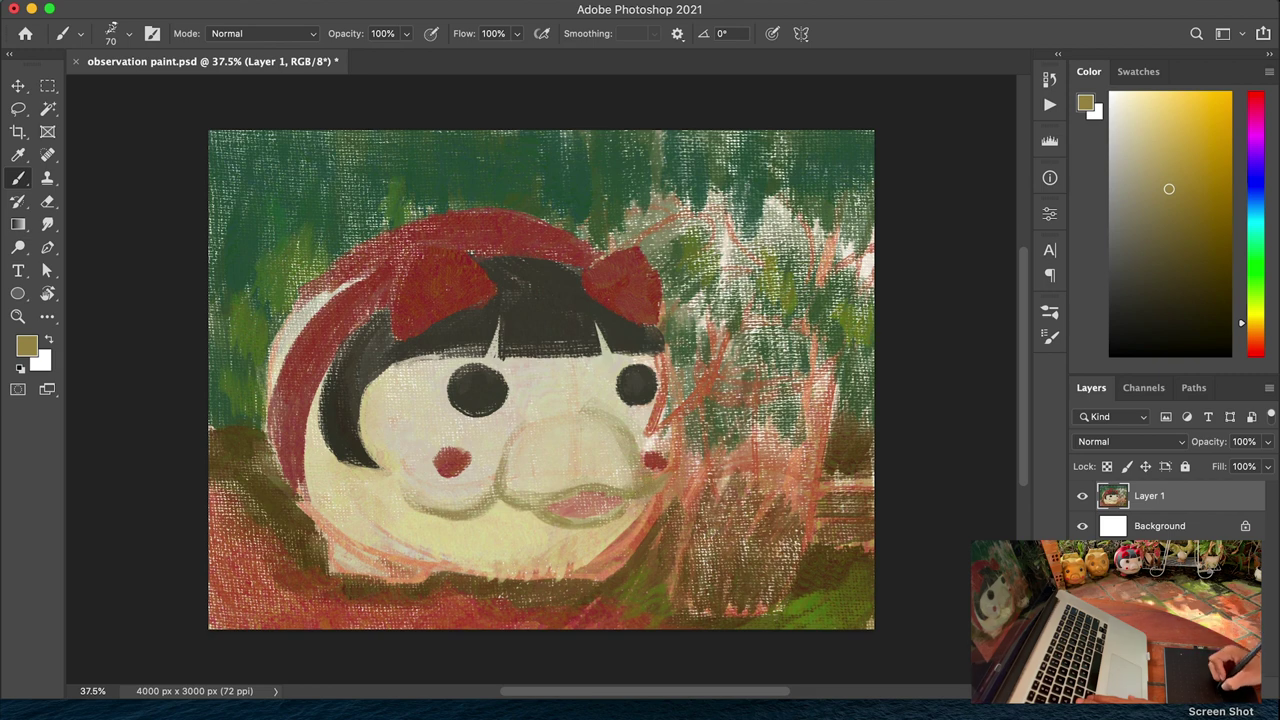
Shade the body's lower rim in darker olive with a 90 px brush and trim the left outline with sampled green
drag(1169, 189, 1181, 205)
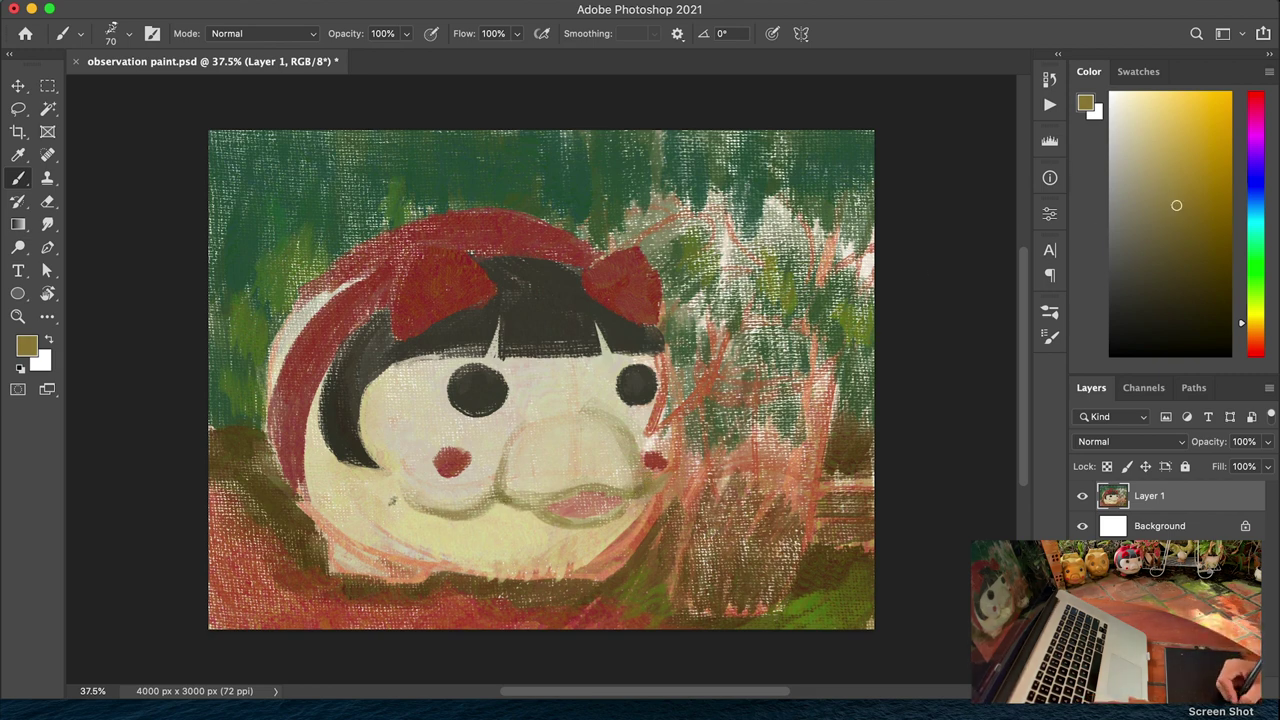
key(bracketright)
key(bracketright)
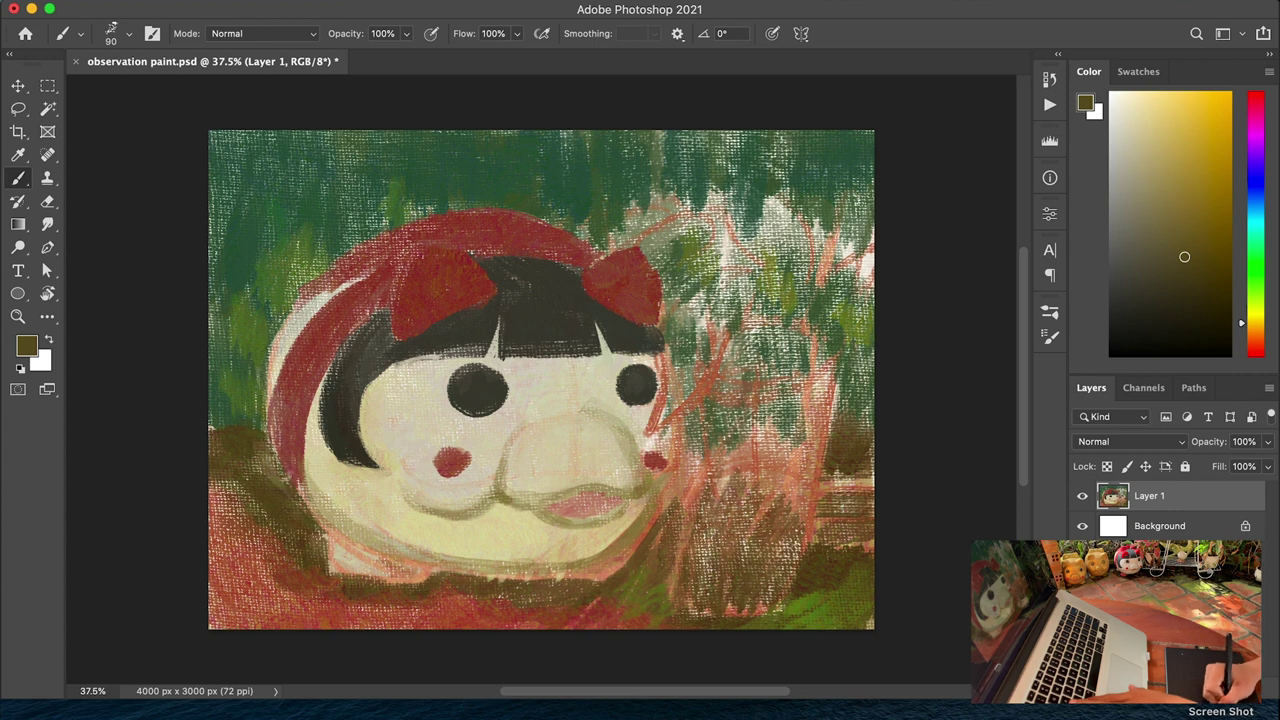
alt+click(254, 400)
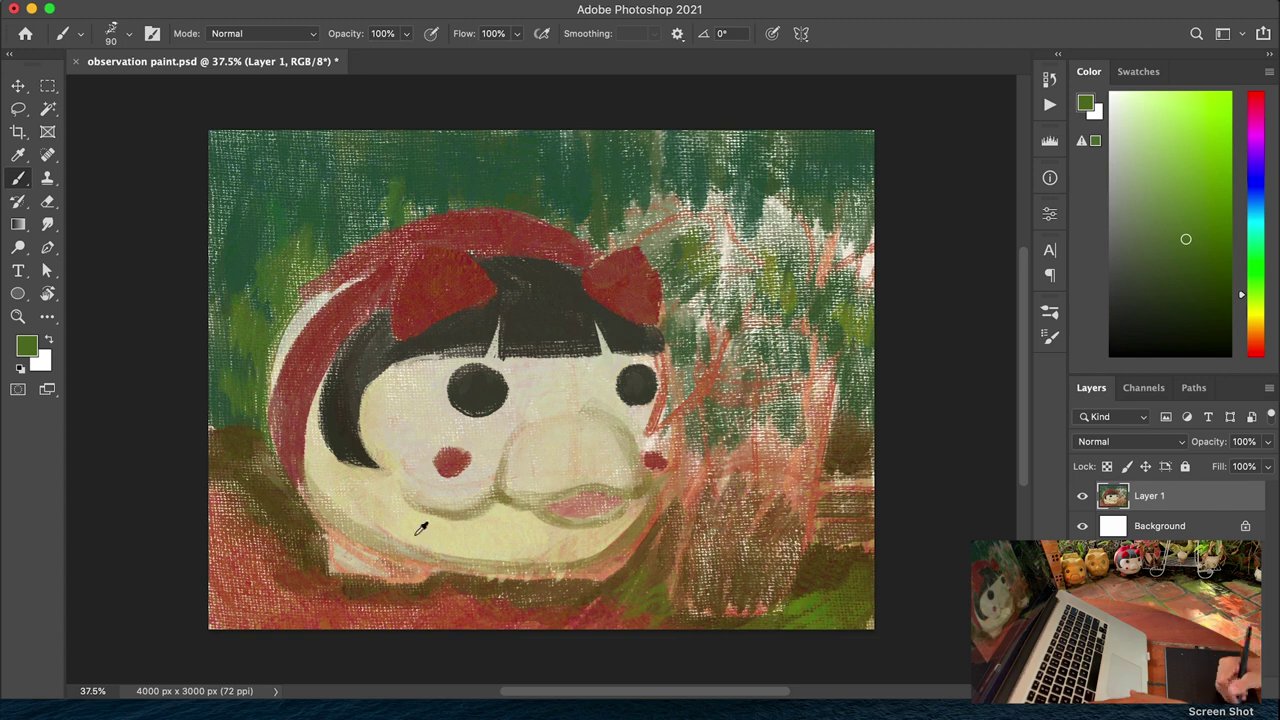
Mix a pale peach and paint two angular light patches on the red ground to the figure's lower left
drag(1255, 347, 1255, 318)
click(1134, 105)
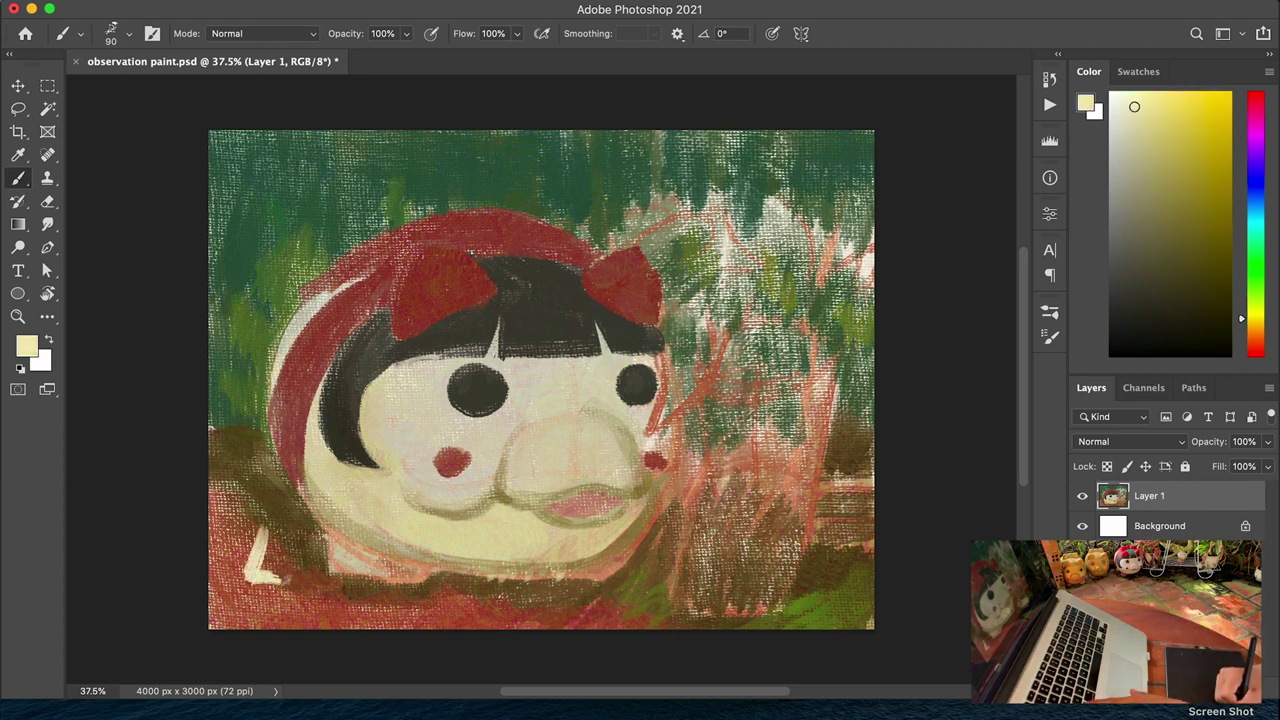
click(1136, 102)
mouse_move(252, 566)
mouse_down()
mouse_move(255, 528)
mouse_move(250, 560)
mouse_up()
click(1248, 325)
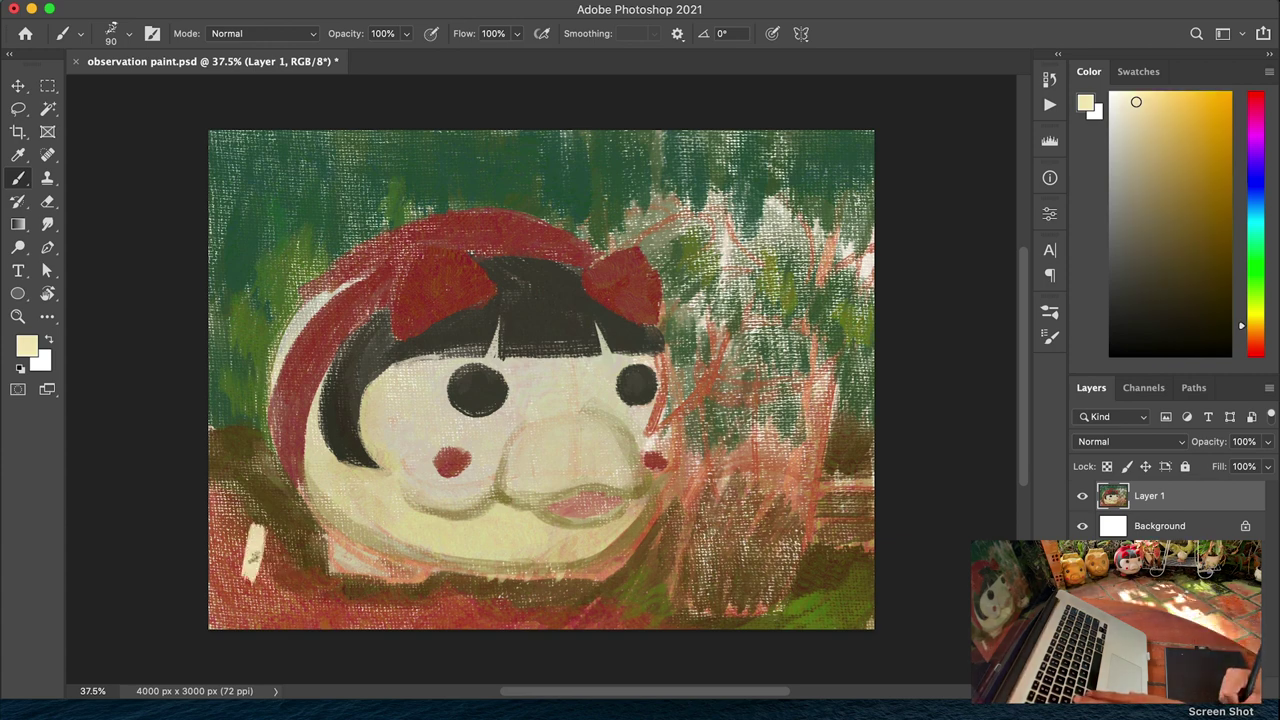
click(1248, 327)
click(1143, 103)
mouse_move(252, 520)
mouse_down()
mouse_move(290, 570)
mouse_move(270, 575)
mouse_move(290, 560)
mouse_move(310, 600)
mouse_move(285, 612)
mouse_move(320, 615)
mouse_up()
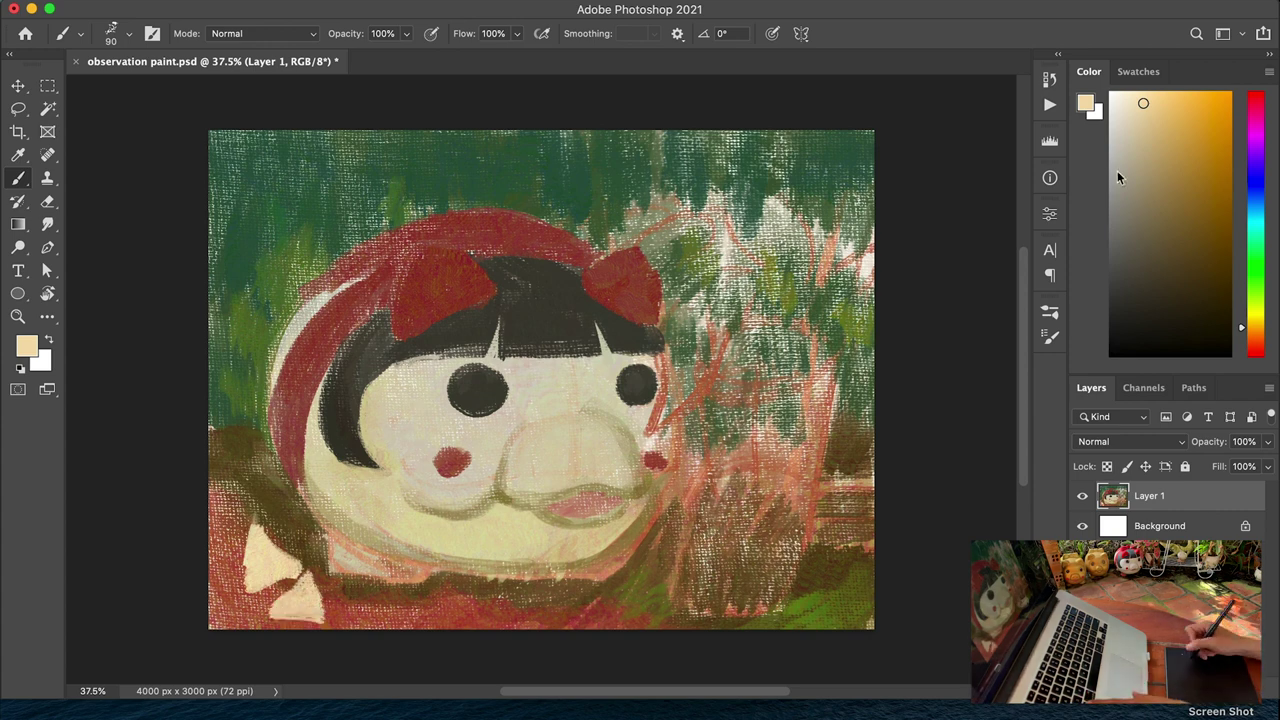
Mix a bright coral red and paint two pointed petals, one beside the right eye and one across the right bow
drag(1255, 327, 1255, 354)
click(1191, 136)
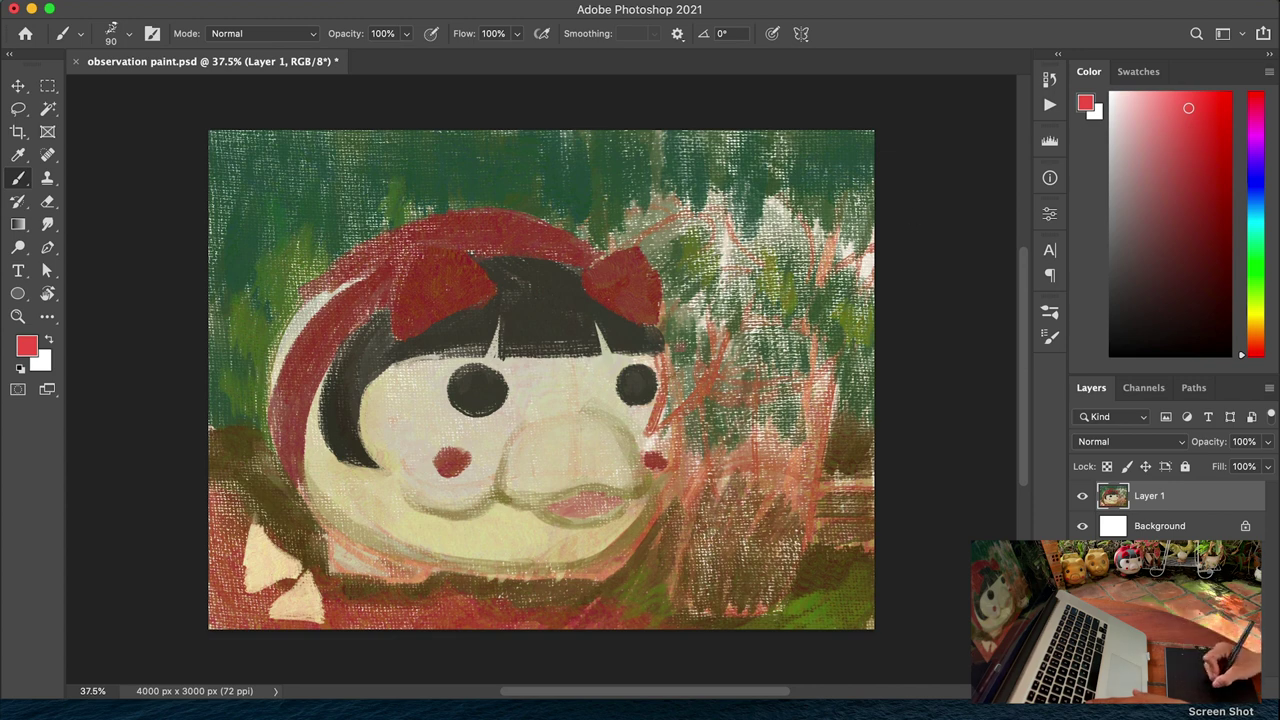
drag(680, 352, 642, 428)
mouse_move(708, 330)
mouse_down()
mouse_move(668, 412)
mouse_move(670, 360)
mouse_up()
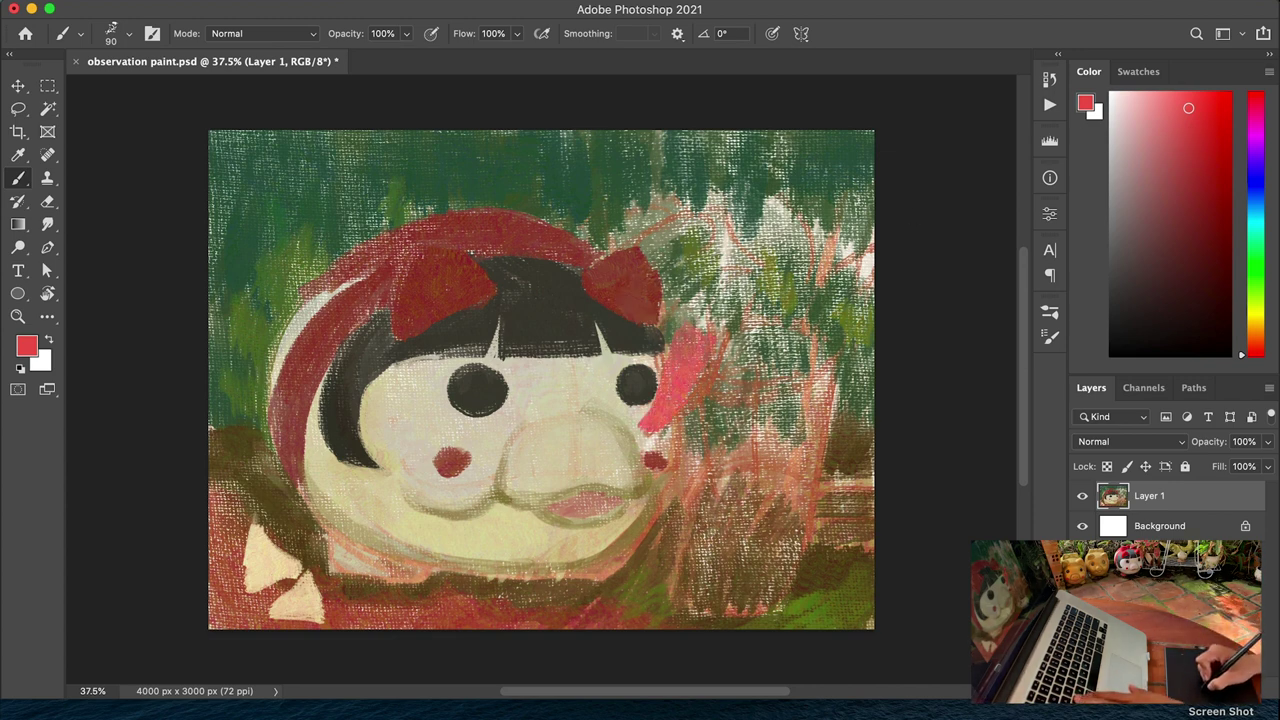
mouse_move(650, 265)
mouse_down()
mouse_move(590, 315)
mouse_move(548, 322)
mouse_move(565, 328)
mouse_up()
mouse_move(700, 265)
mouse_down()
mouse_move(600, 315)
mouse_move(670, 305)
mouse_up()
drag(695, 255, 645, 275)
Paint a larger coral red petal above the right bow, enlarging the brush to 175 px to fill it
mouse_move(705, 235)
mouse_down()
mouse_move(652, 172)
mouse_move(728, 214)
mouse_move(730, 244)
mouse_up()
key(bracketright)
key(bracketright)
key(bracketright)
key(bracketright)
mouse_move(672, 196)
mouse_down()
mouse_move(706, 206)
mouse_move(742, 268)
mouse_move(760, 268)
mouse_up()
drag(706, 236, 734, 274)
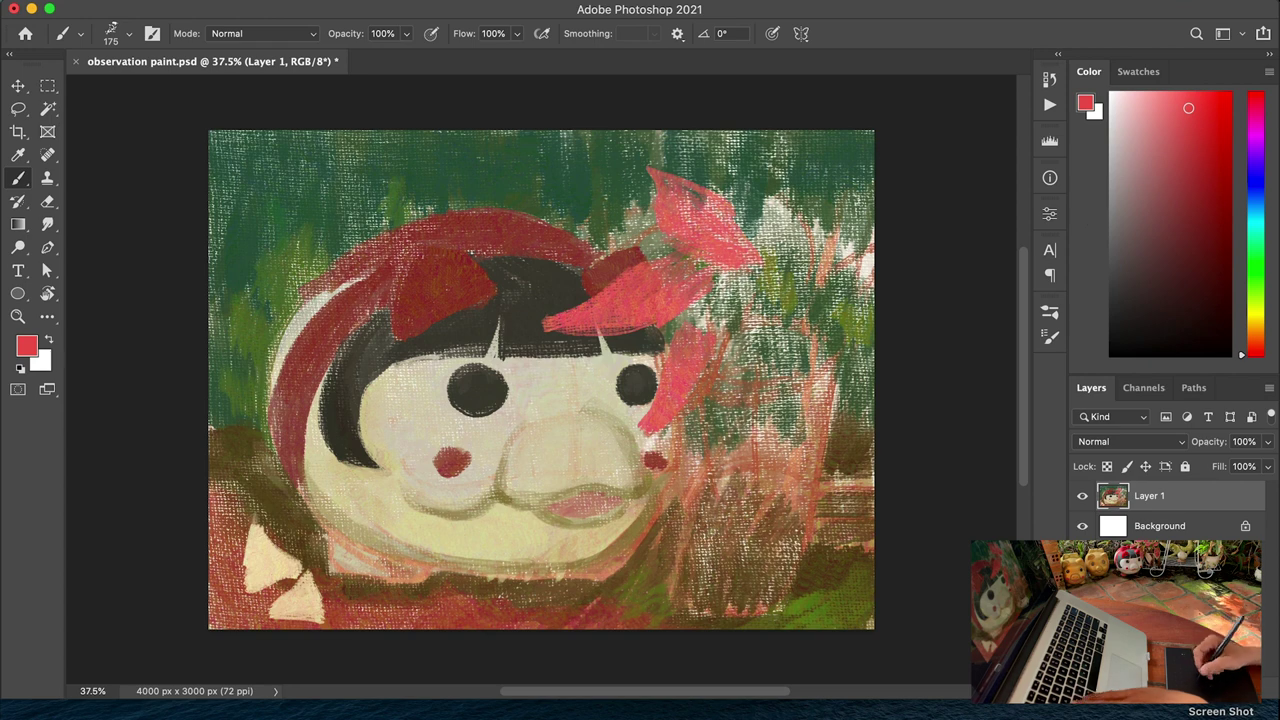
Block in more coral red petals radiating over the plant up to the canvas's right edge
mouse_move(778, 328)
mouse_down()
mouse_move(732, 288)
mouse_move(730, 192)
mouse_up()
drag(768, 282, 826, 158)
mouse_move(786, 222)
mouse_down()
mouse_move(836, 176)
mouse_move(854, 210)
mouse_move(830, 278)
mouse_up()
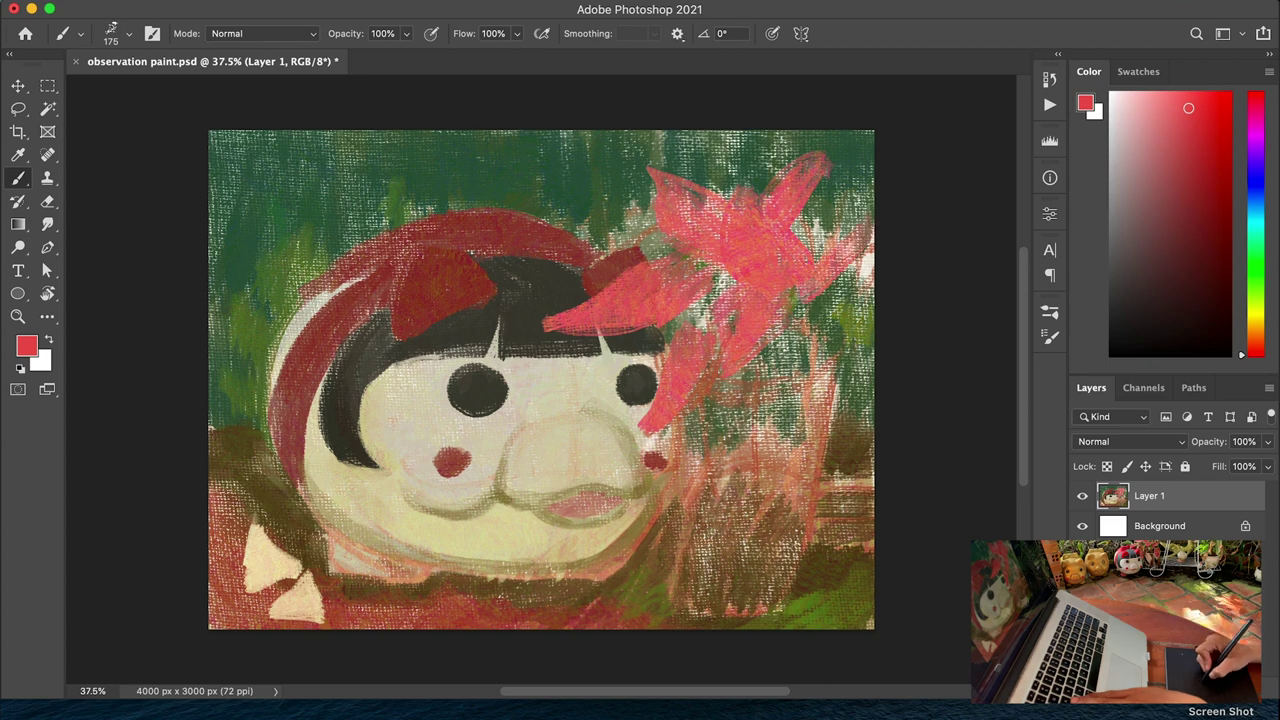
mouse_move(848, 212)
mouse_down()
mouse_move(883, 213)
mouse_move(824, 322)
mouse_move(846, 366)
mouse_up()
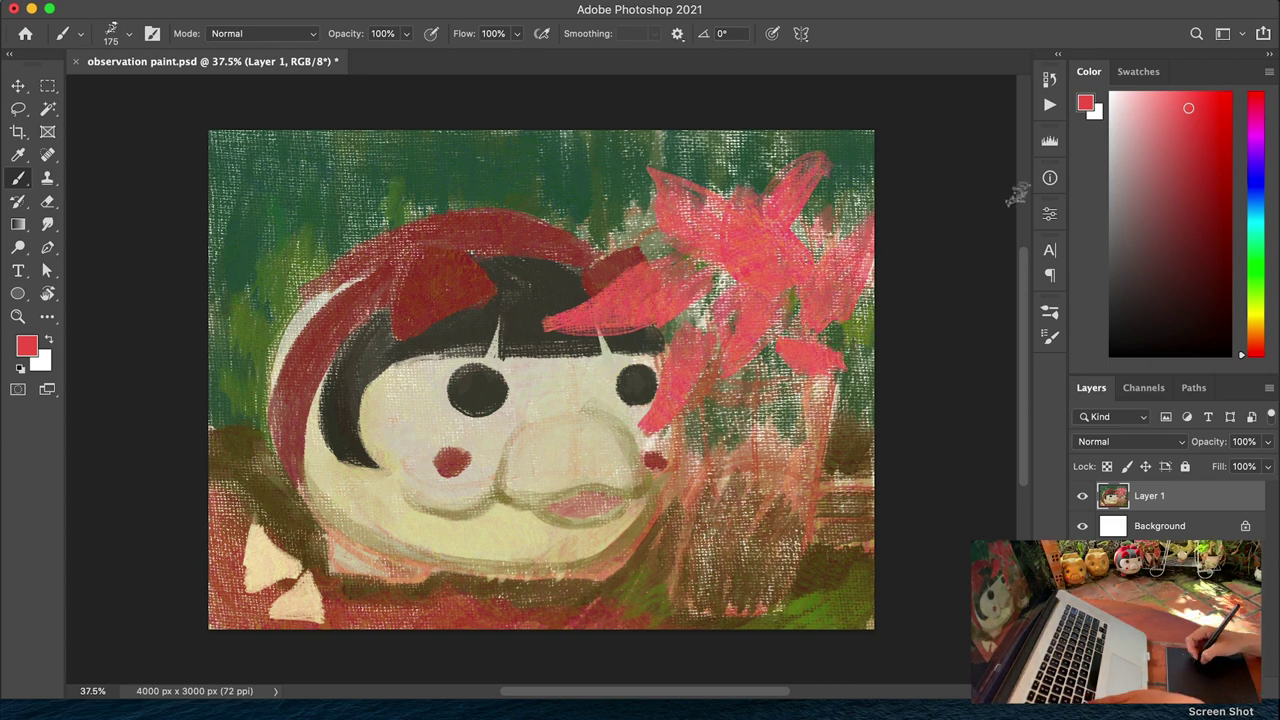
Mix a pale greyish beige and block in the pot's vertical side and its oval base beneath the red petals
click(1114, 107)
click(1245, 314)
drag(716, 398, 720, 466)
key(ctrl+z)
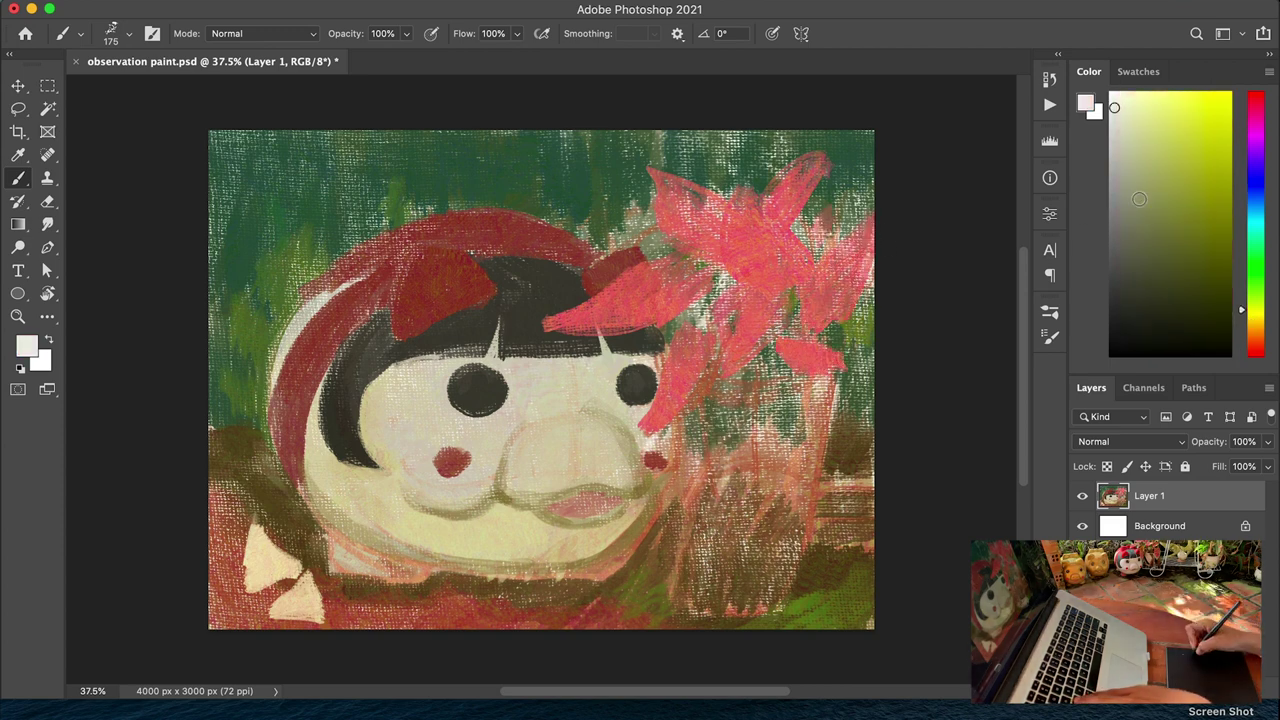
click(1123, 134)
mouse_move(718, 400)
mouse_down()
mouse_move(716, 462)
mouse_move(736, 506)
mouse_move(724, 512)
mouse_move(786, 512)
mouse_up()
drag(714, 530, 784, 520)
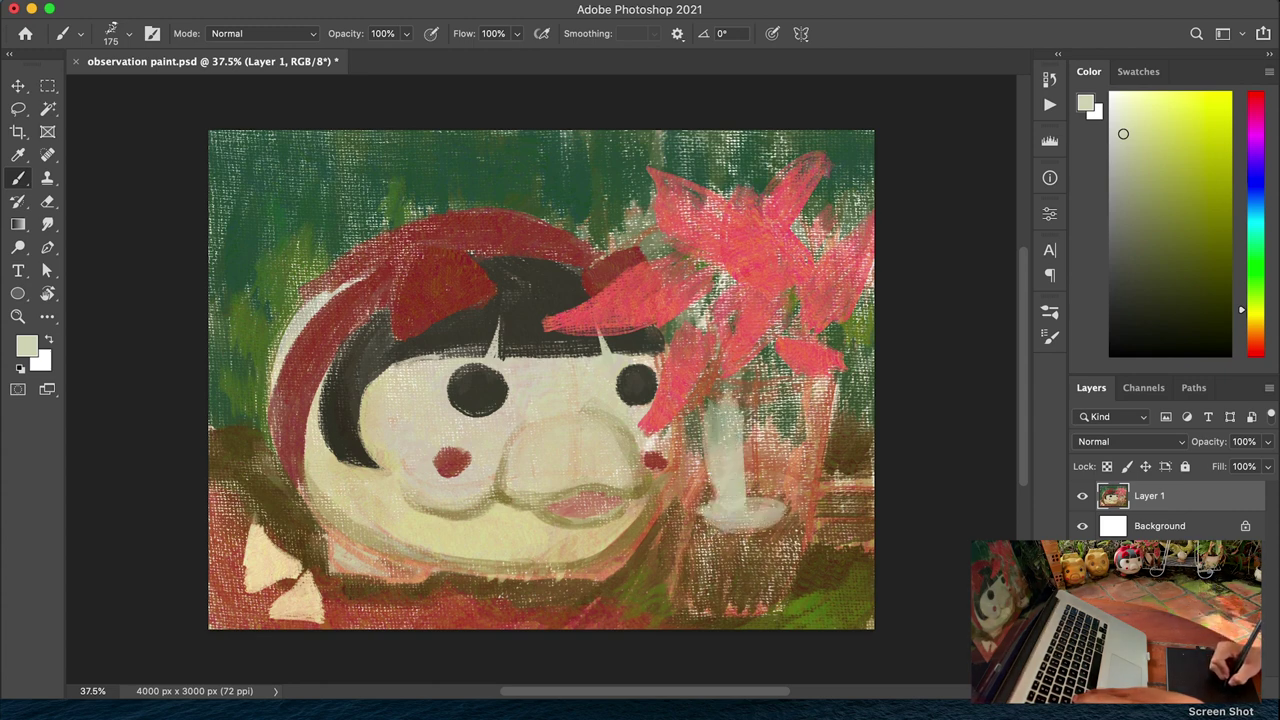
mouse_move(730, 460)
mouse_down()
mouse_move(736, 500)
mouse_move(806, 496)
mouse_up()
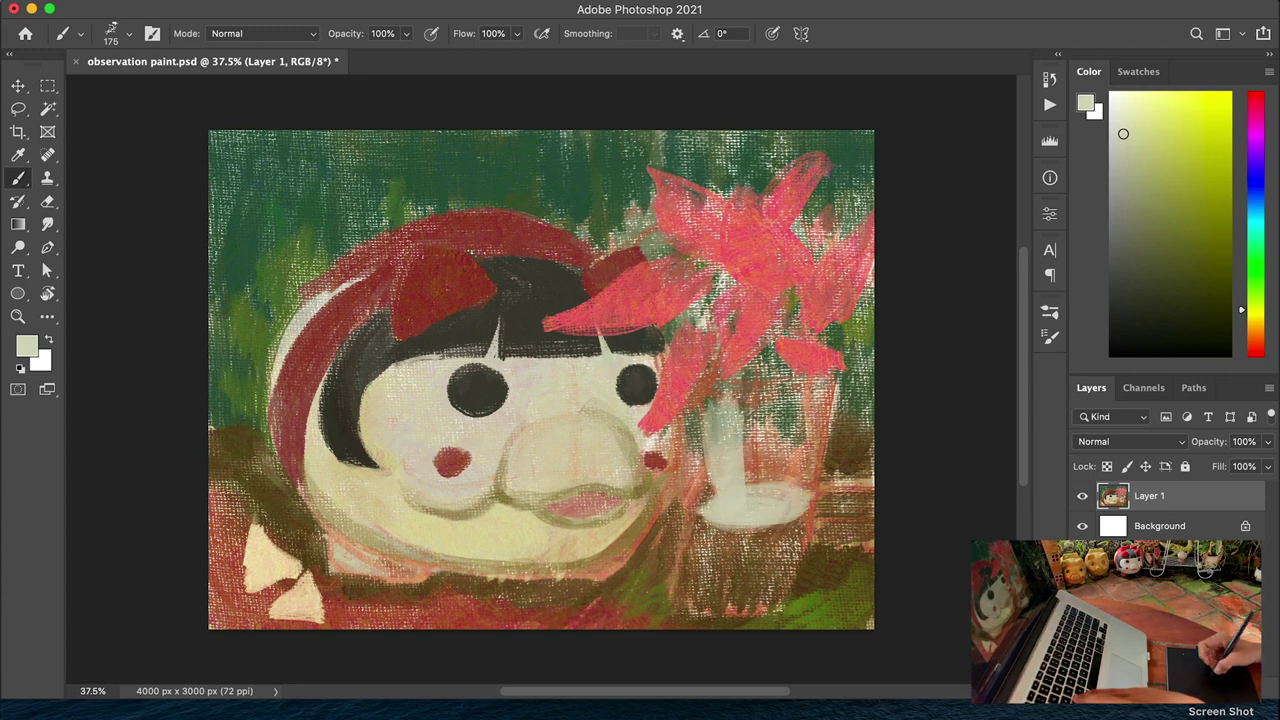
Shade the pot's base in a darker grey-green and fill its body with pale grey up to the rim
click(1140, 182)
mouse_move(744, 470)
mouse_down()
mouse_move(766, 512)
mouse_move(706, 514)
mouse_up()
alt+click(729, 482)
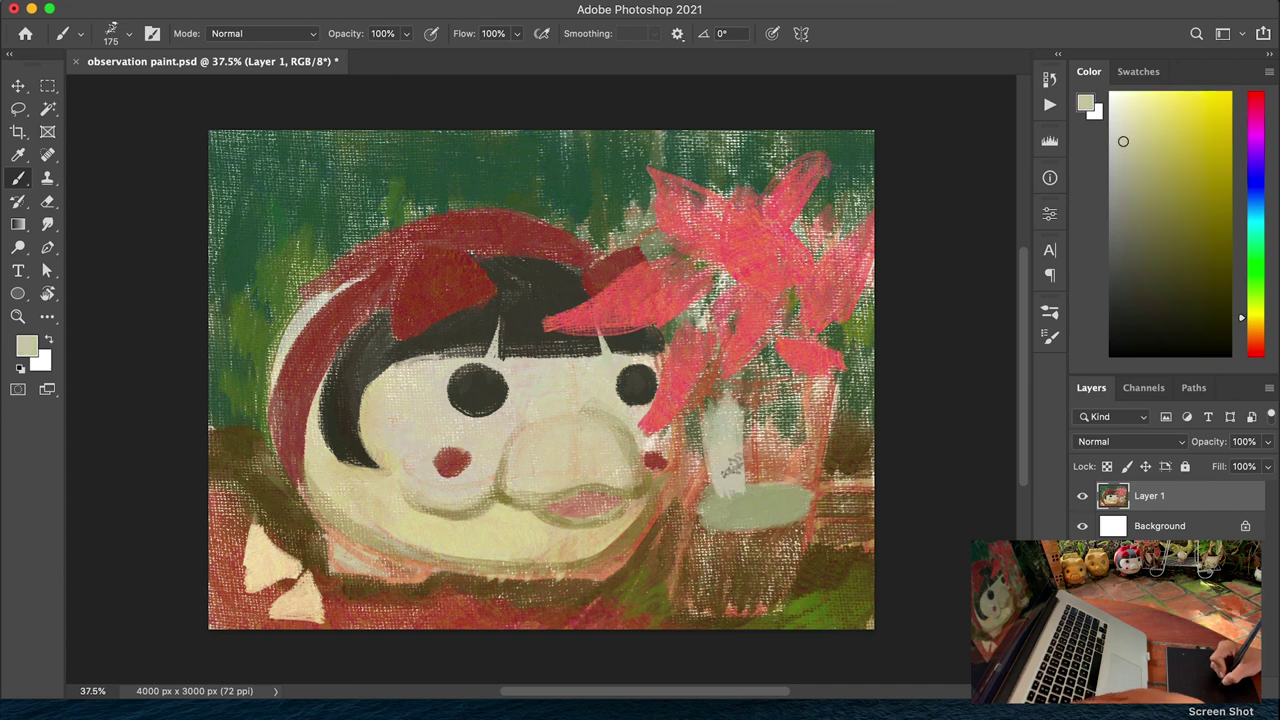
drag(735, 385, 760, 495)
mouse_move(800, 385)
mouse_down()
mouse_move(775, 488)
mouse_move(720, 505)
mouse_move(805, 510)
mouse_up()
alt+click(712, 518)
alt+click(722, 443)
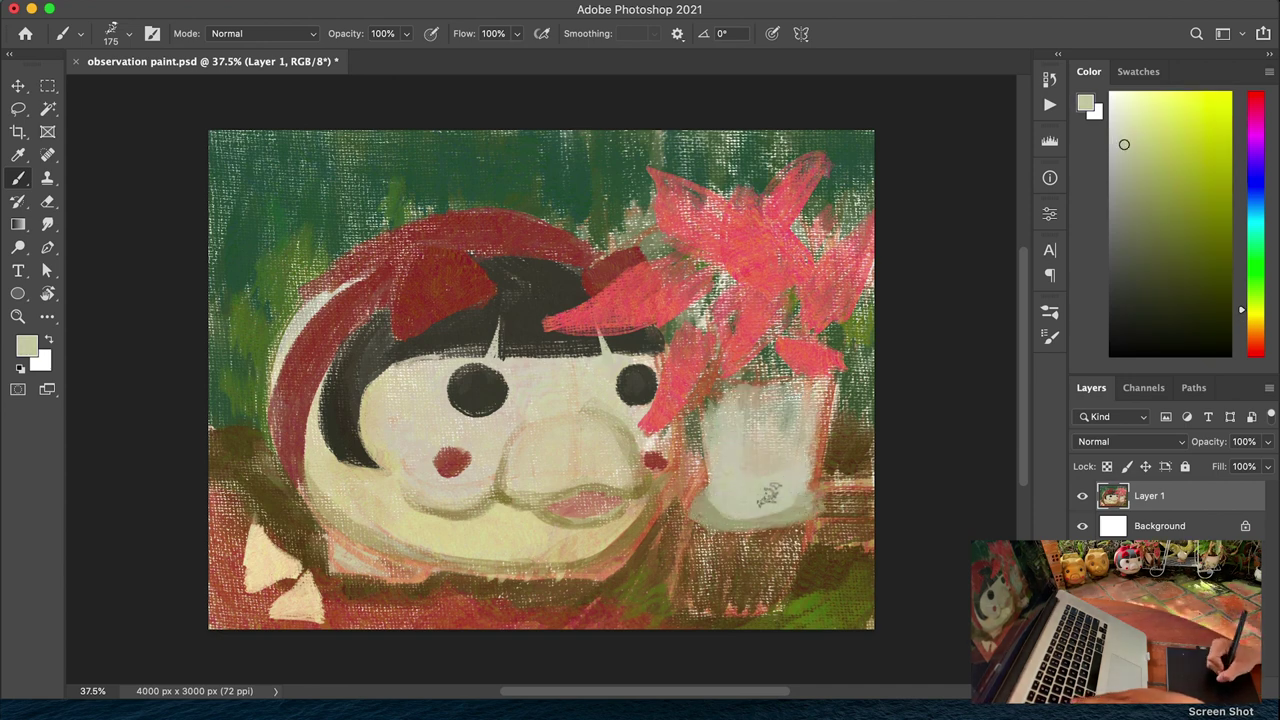
mouse_move(700, 400)
mouse_down()
mouse_move(800, 412)
mouse_move(770, 435)
mouse_move(800, 375)
mouse_move(779, 425)
mouse_up()
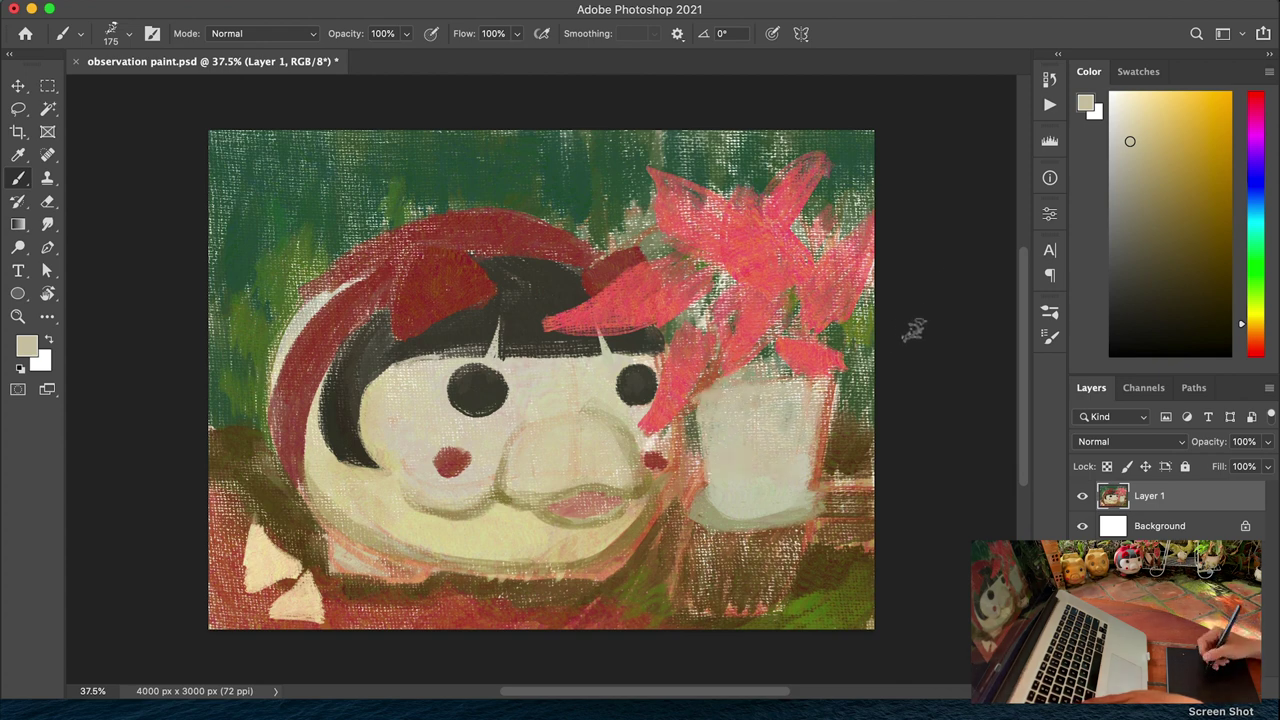
Reduce the brush to 80 px and refine the pot's left edge and base rim with light beige strokes
key(bracketleft)
key(bracketleft)
key(bracketleft)
key(bracketleft)
key(bracketleft)
drag(700, 395, 697, 486)
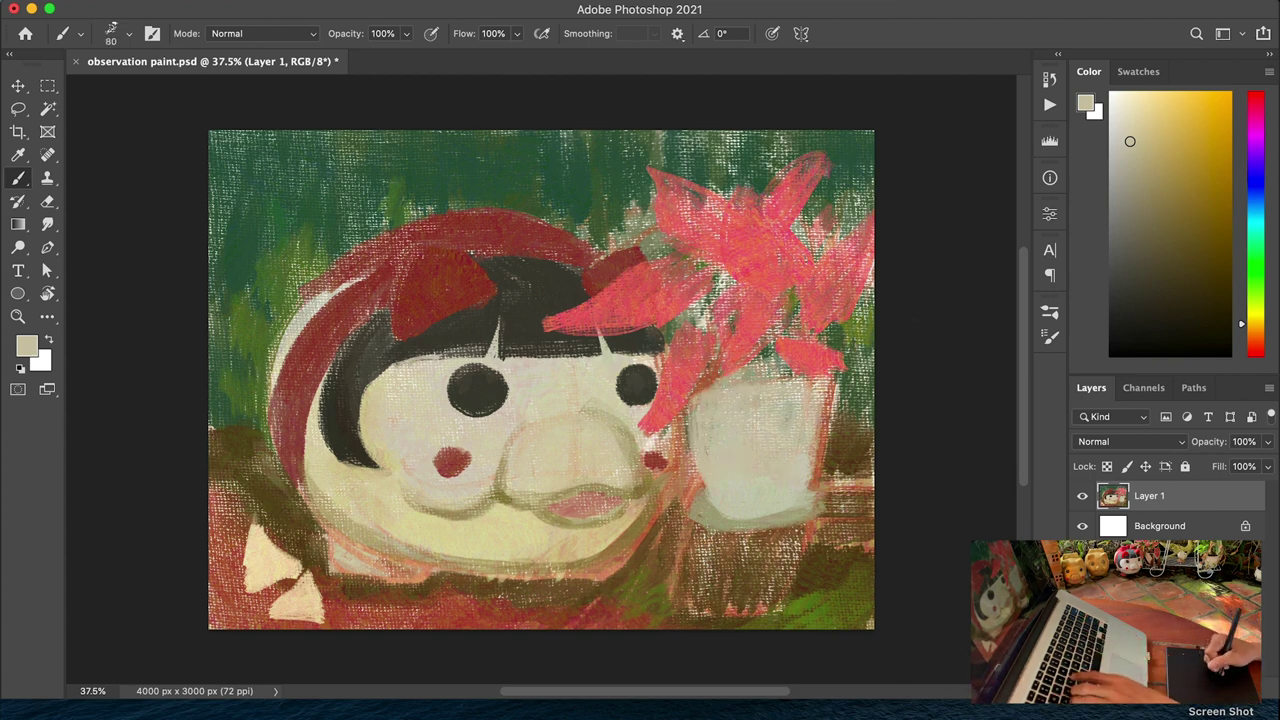
drag(715, 510, 795, 520)
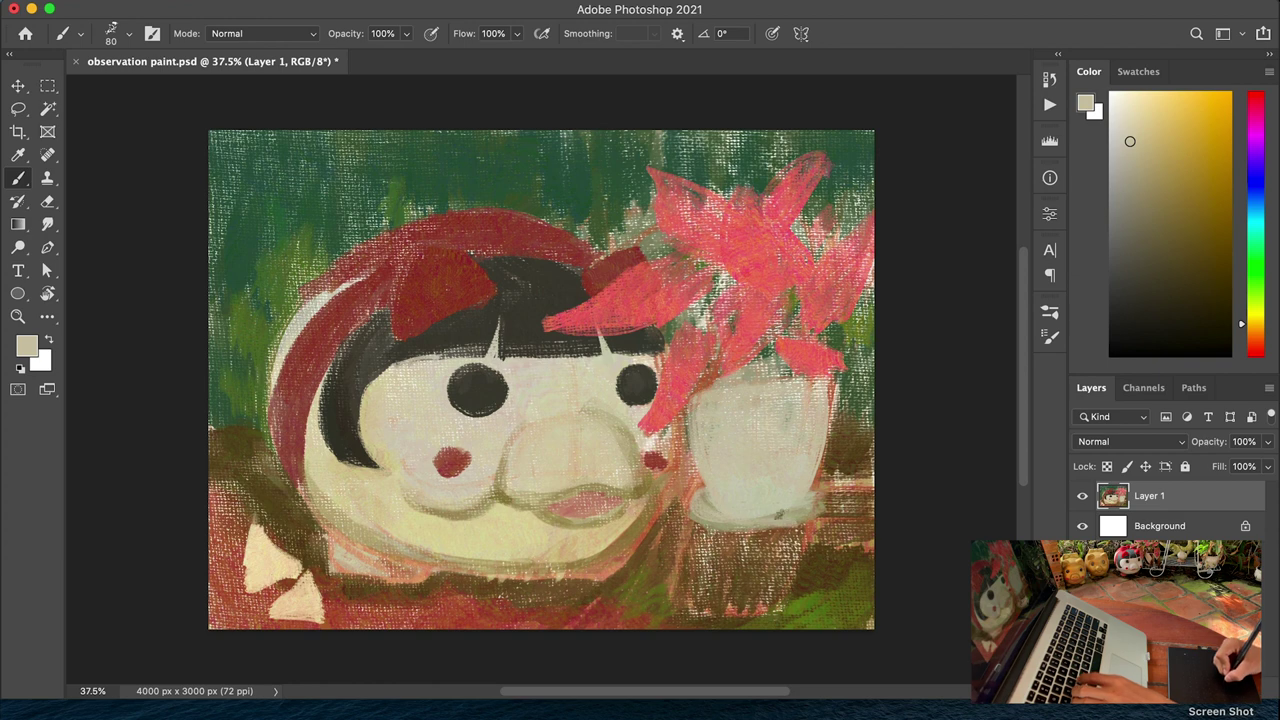
drag(688, 528, 698, 476)
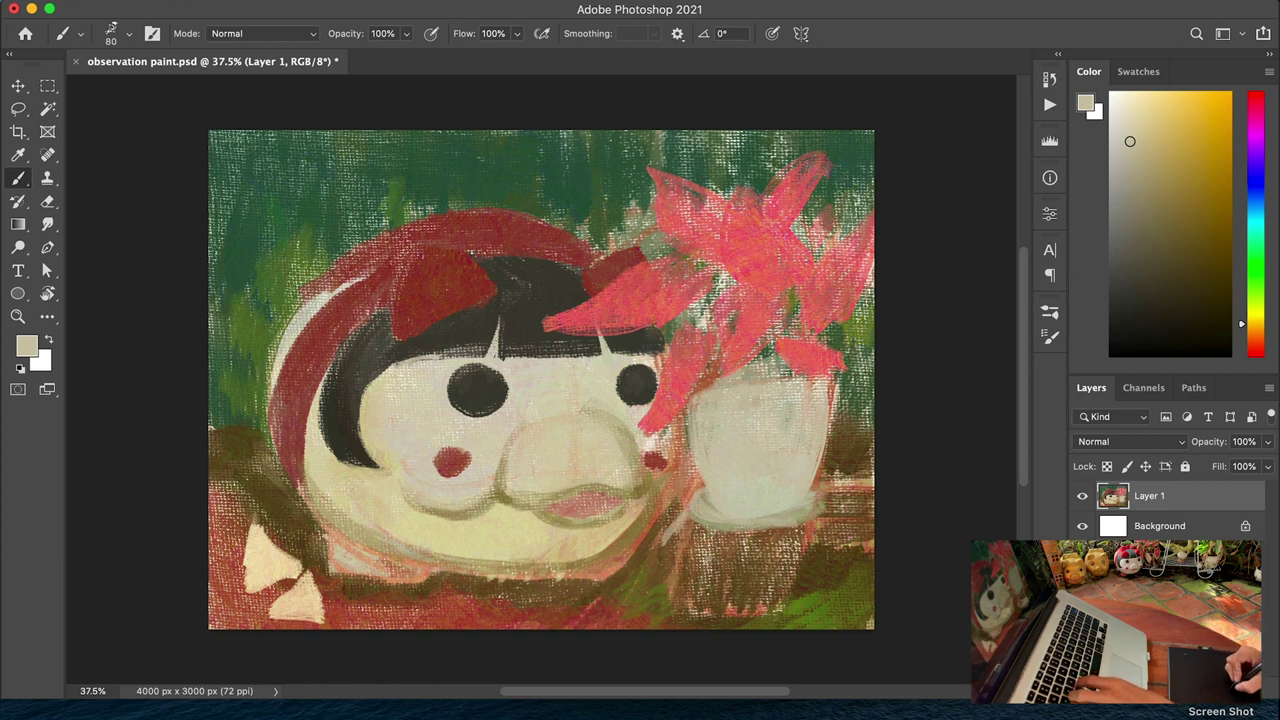
With a 50 px brush, sketch a looped stand outline beneath the pot and a slanting beige line down its right side
mouse_move(660, 553)
mouse_down()
mouse_move(800, 548)
mouse_move(695, 595)
mouse_move(770, 578)
mouse_up()
key(ctrl+z)
key(bracketleft)
key(bracketleft)
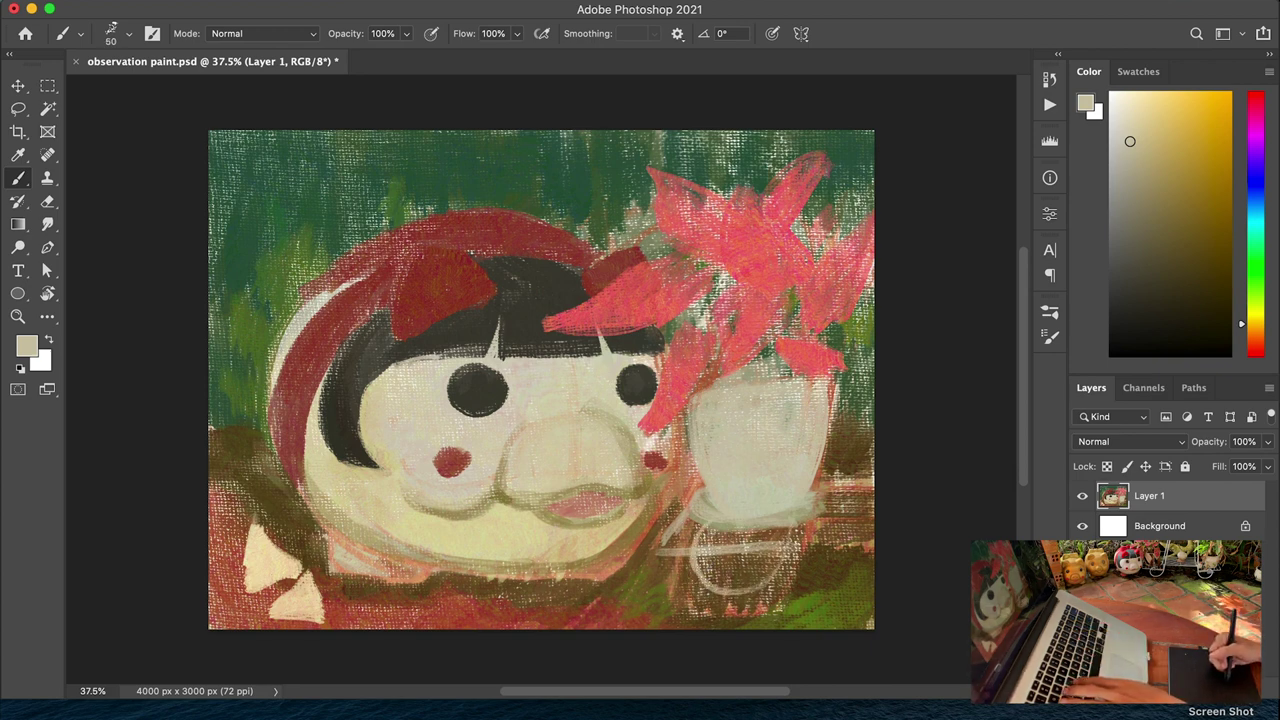
drag(832, 292, 808, 388)
key(ctrl+z)
mouse_move(874, 268)
mouse_down()
mouse_move(788, 540)
mouse_move(826, 380)
mouse_up()
drag(818, 466, 786, 574)
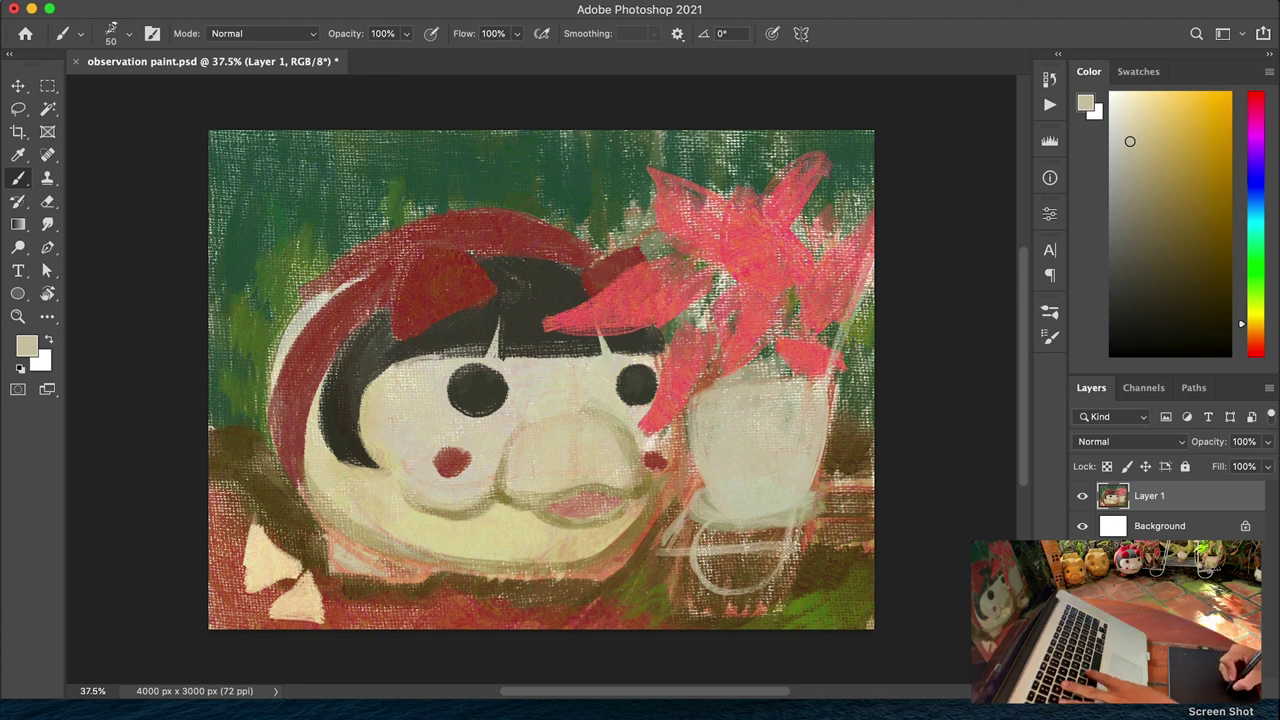
drag(660, 552, 712, 528)
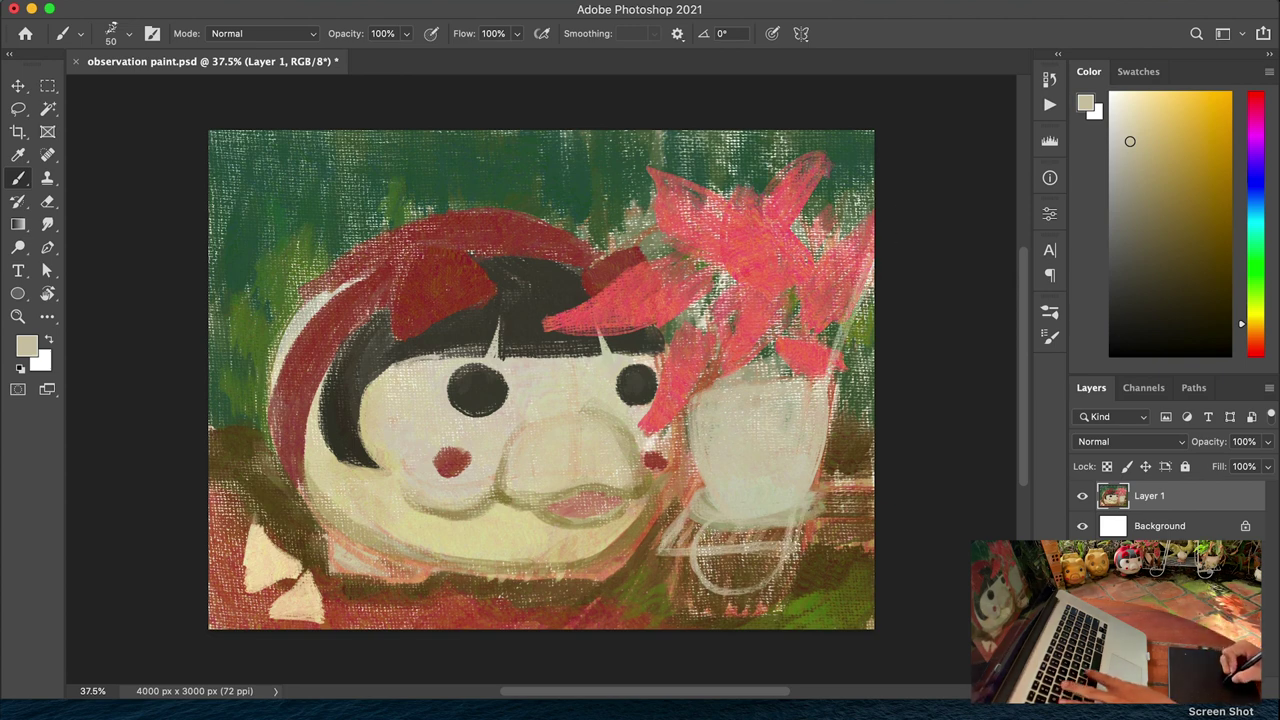
Draw pale beige lines from the pot's base to the canvas's right edge and a second slanting line beside the pot
drag(804, 516, 874, 512)
drag(862, 298, 834, 444)
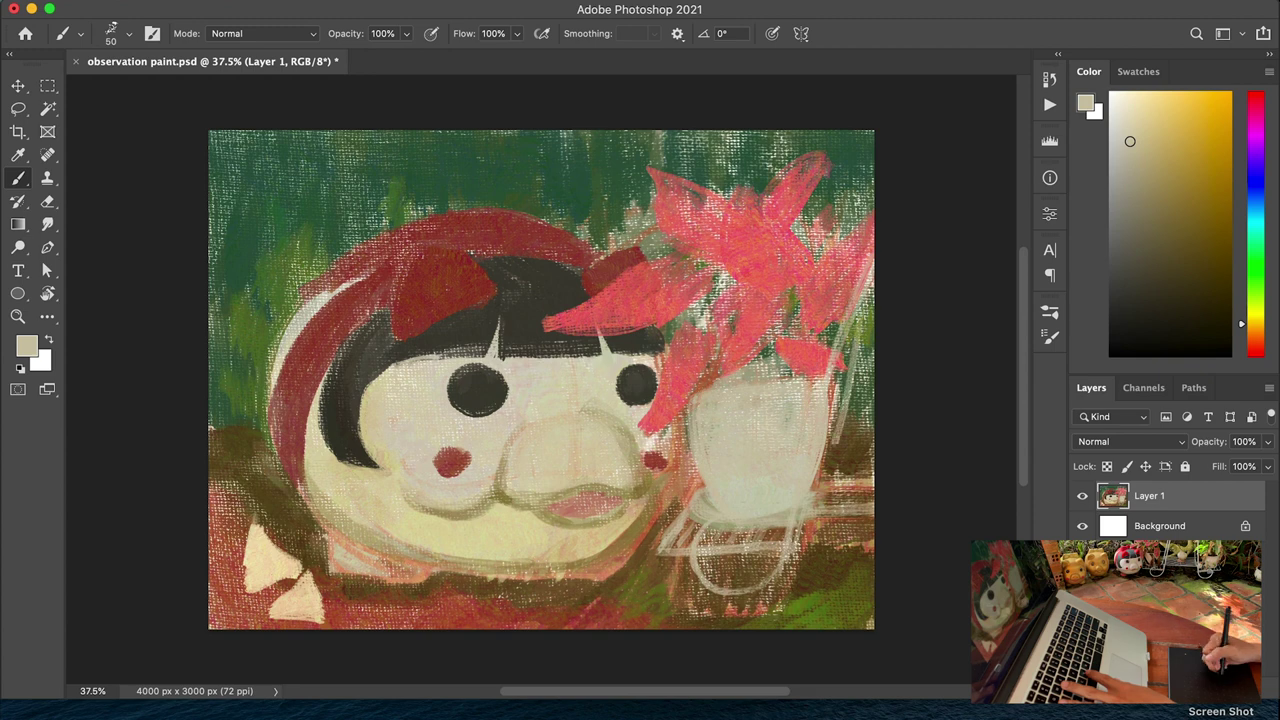
key(super+z)
key(super+z)
key(super+shift+z)
key(super+shift+z)
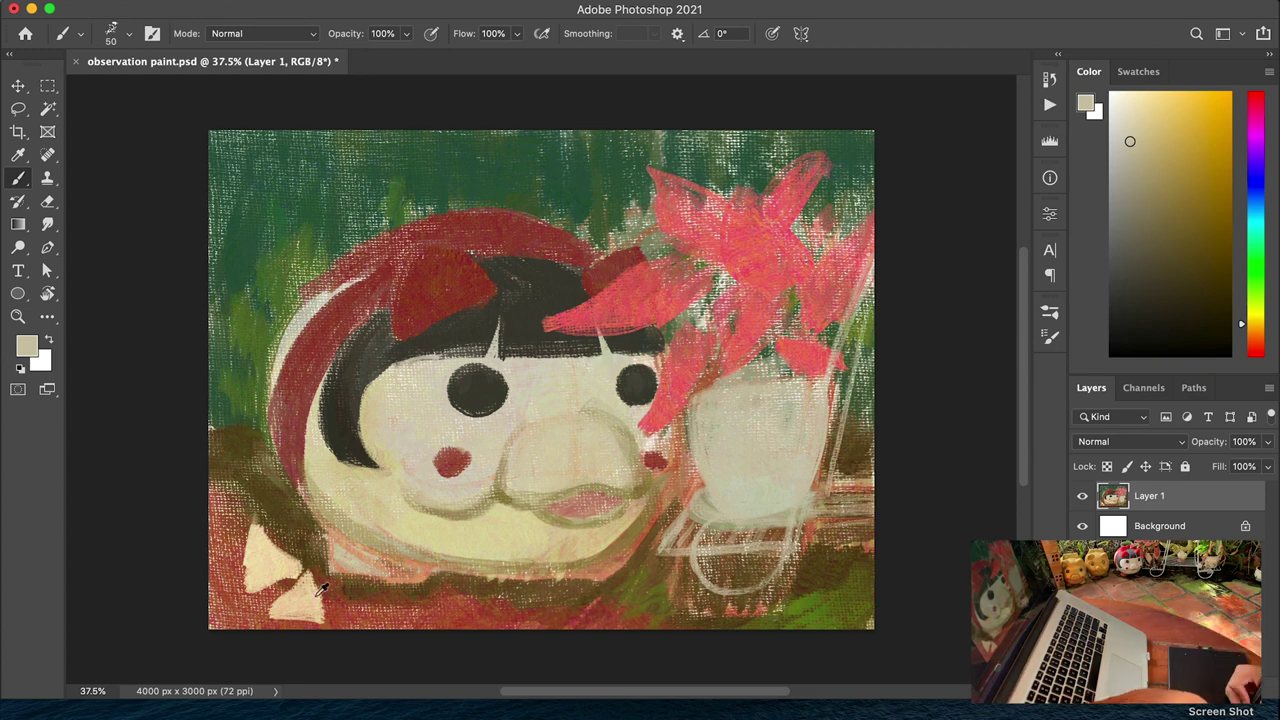
Mix a pale yellow and paint a thin highlight along the pot's front rim
click(1135, 104)
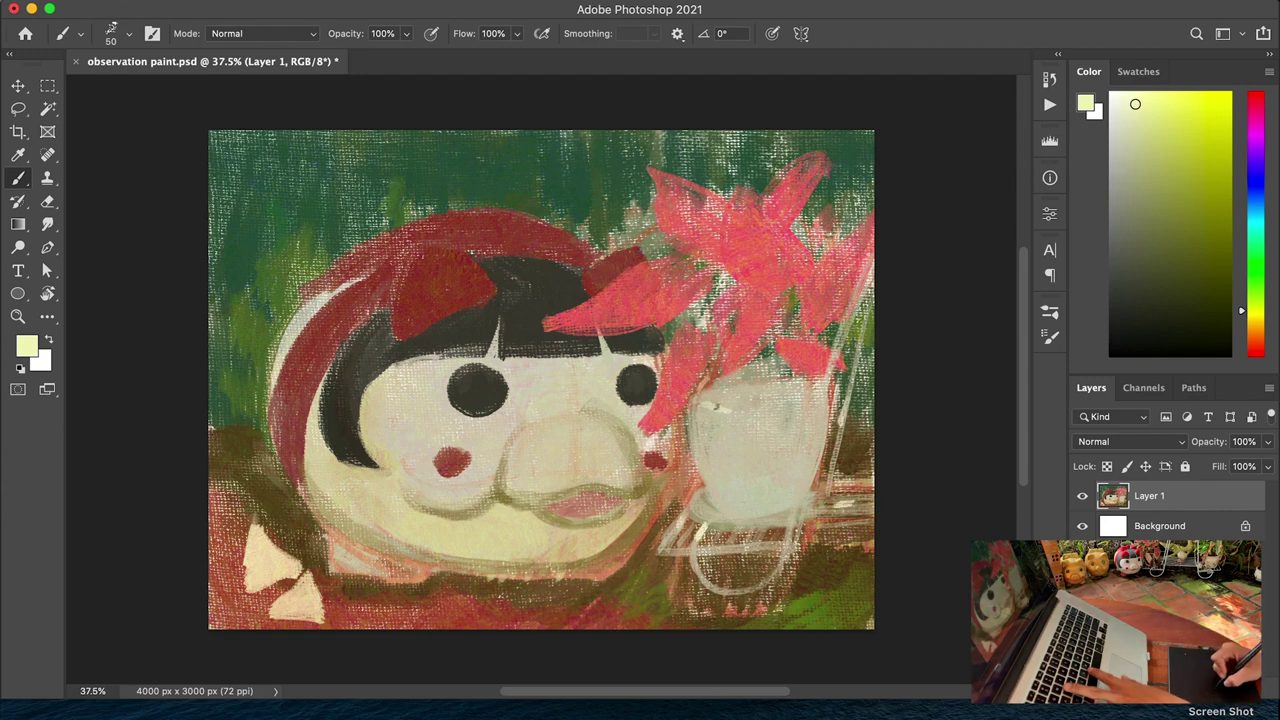
drag(716, 406, 770, 410)
Mix a muted brown and, with a 125 px brush, fill the pot's opening and shade patches on its body and base
drag(1255, 312, 1257, 349)
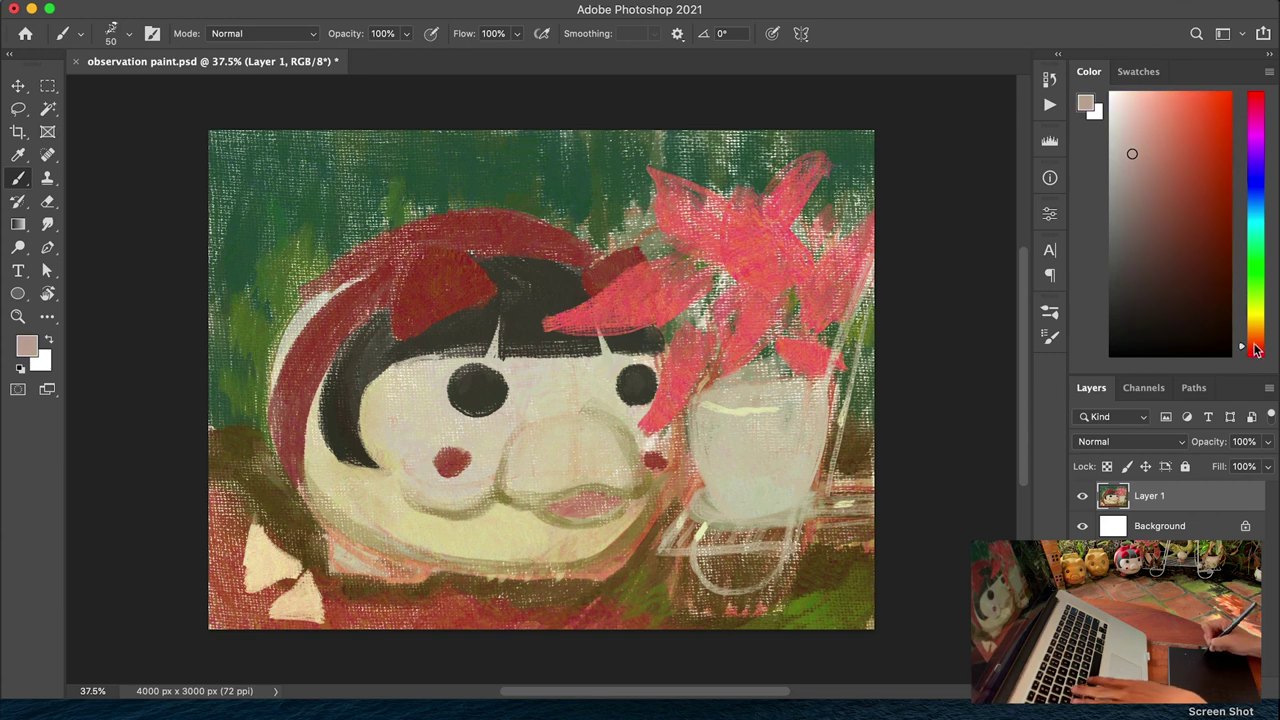
drag(1150, 165, 1161, 231)
key(bracketright)
key(bracketright)
key(bracketright)
key(bracketright)
key(bracketright)
key(bracketright)
mouse_move(714, 384)
mouse_down()
mouse_move(800, 398)
mouse_move(805, 382)
mouse_up()
drag(765, 445, 760, 525)
mouse_move(814, 436)
mouse_down()
mouse_move(808, 500)
mouse_move(792, 515)
mouse_up()
drag(712, 408, 716, 475)
drag(690, 385, 688, 460)
drag(704, 416, 696, 470)
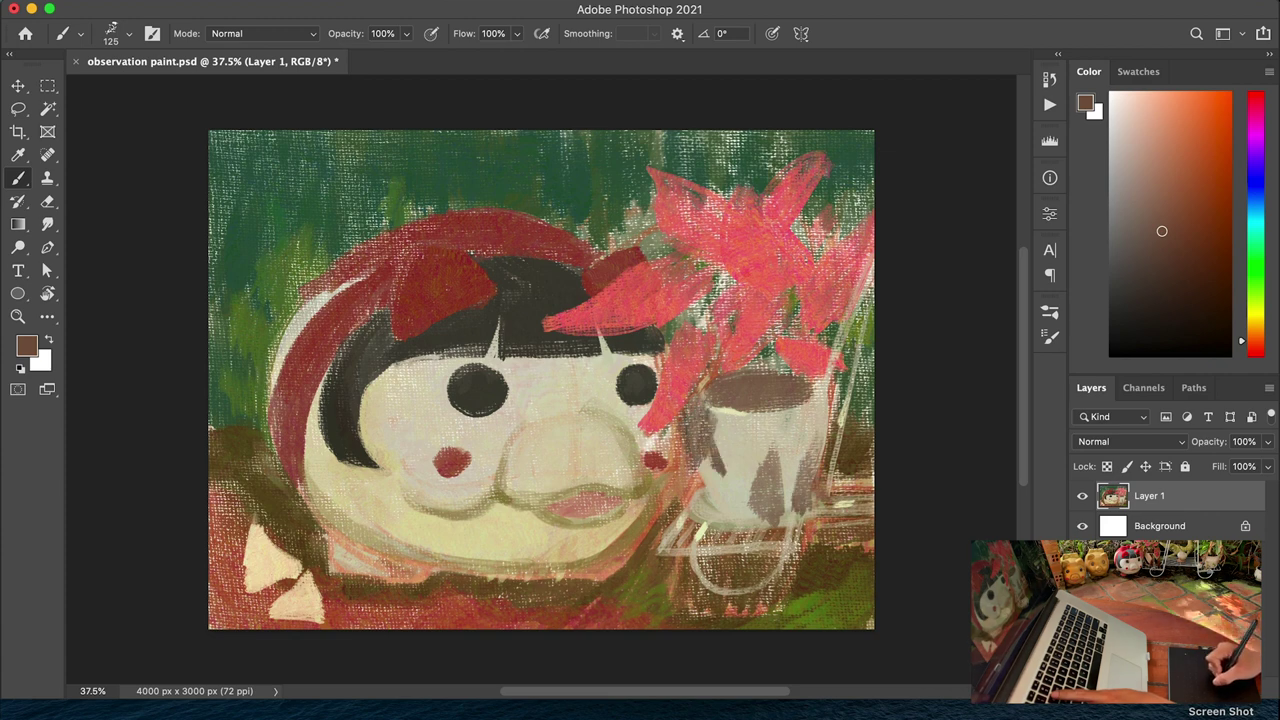
drag(724, 376, 772, 410)
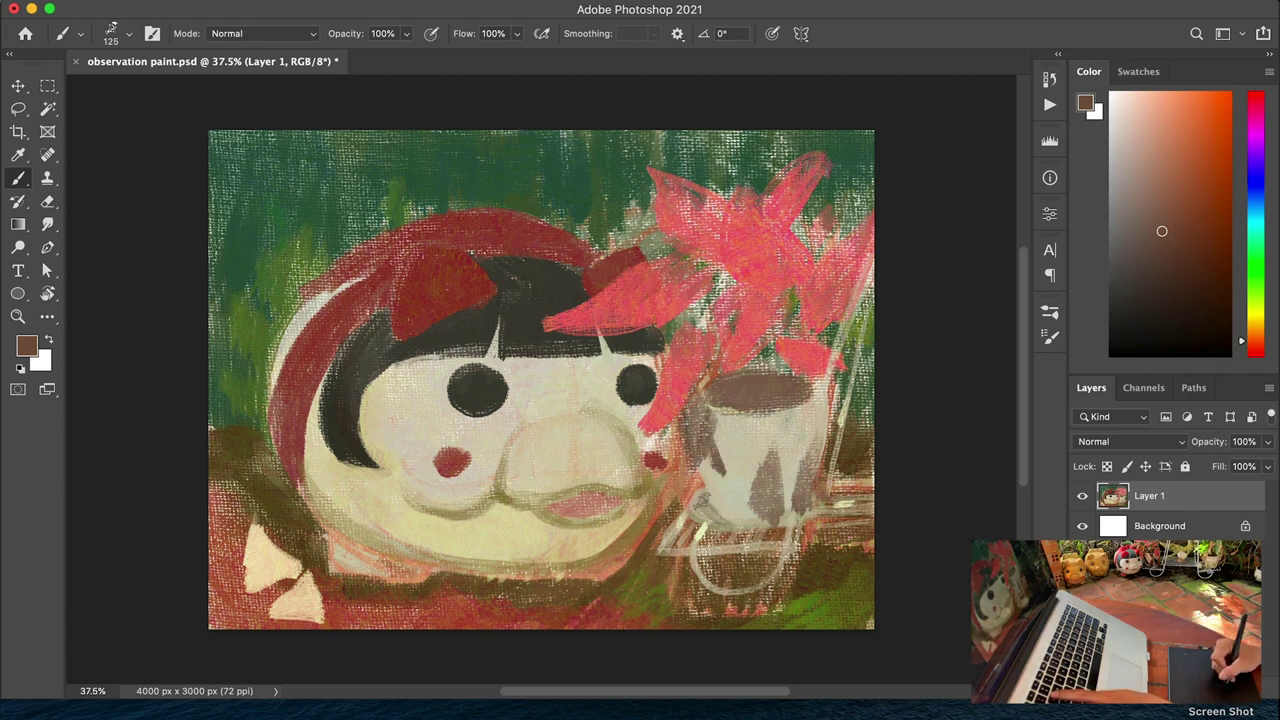
alt+click(707, 511)
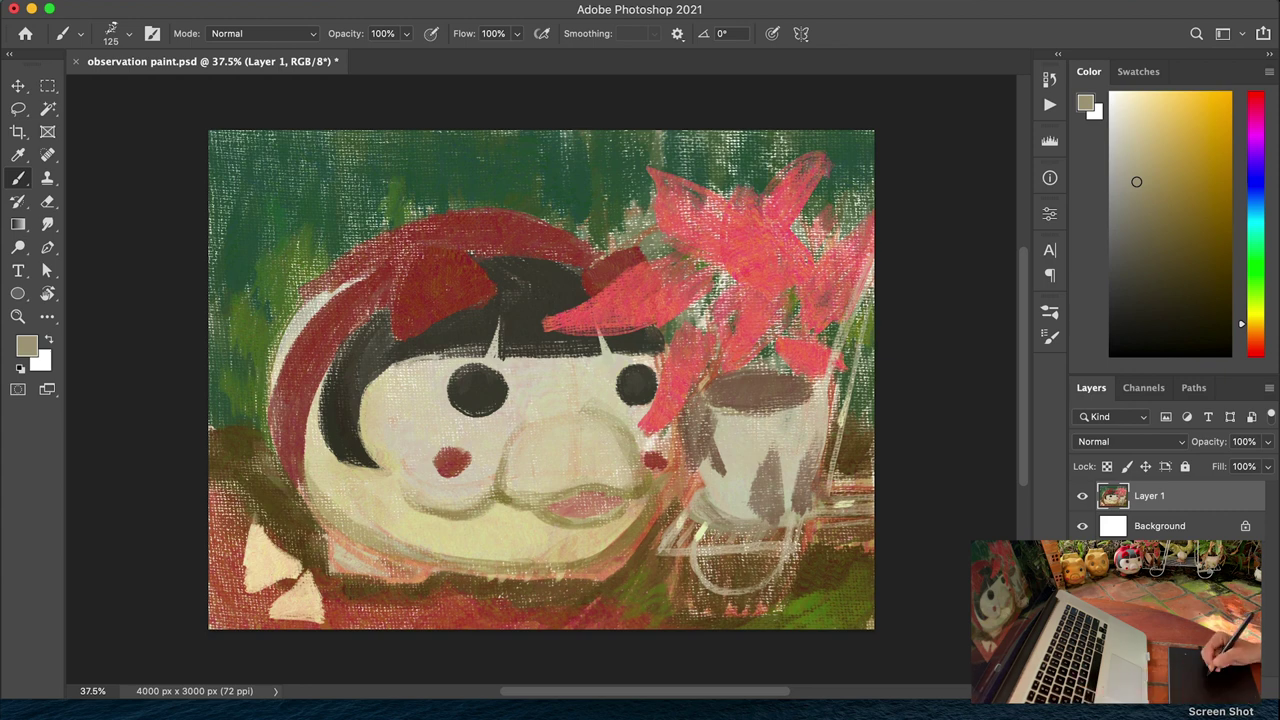
Mix a medium green and, with a 60 px brush, paint short stems rising from the pot's opening
click(1254, 274)
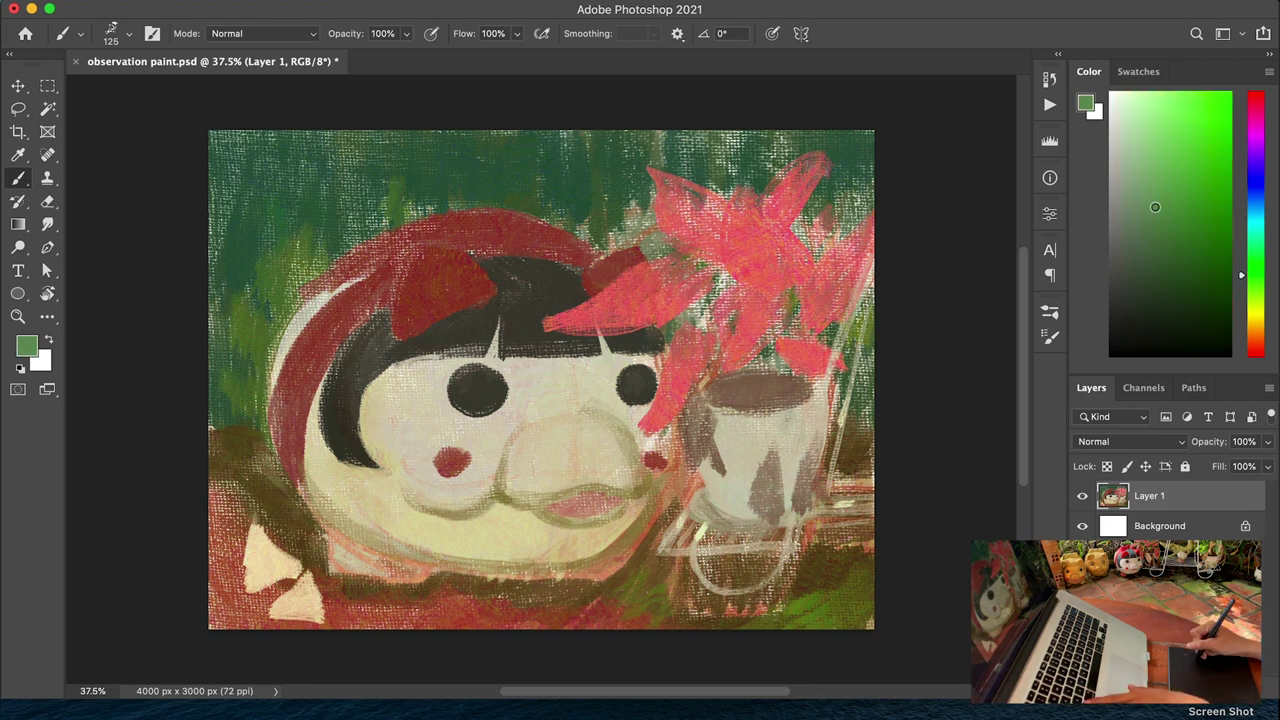
click(1177, 199)
key(bracketleft)
key(bracketleft)
key(bracketleft)
key(bracketleft)
key(bracketleft)
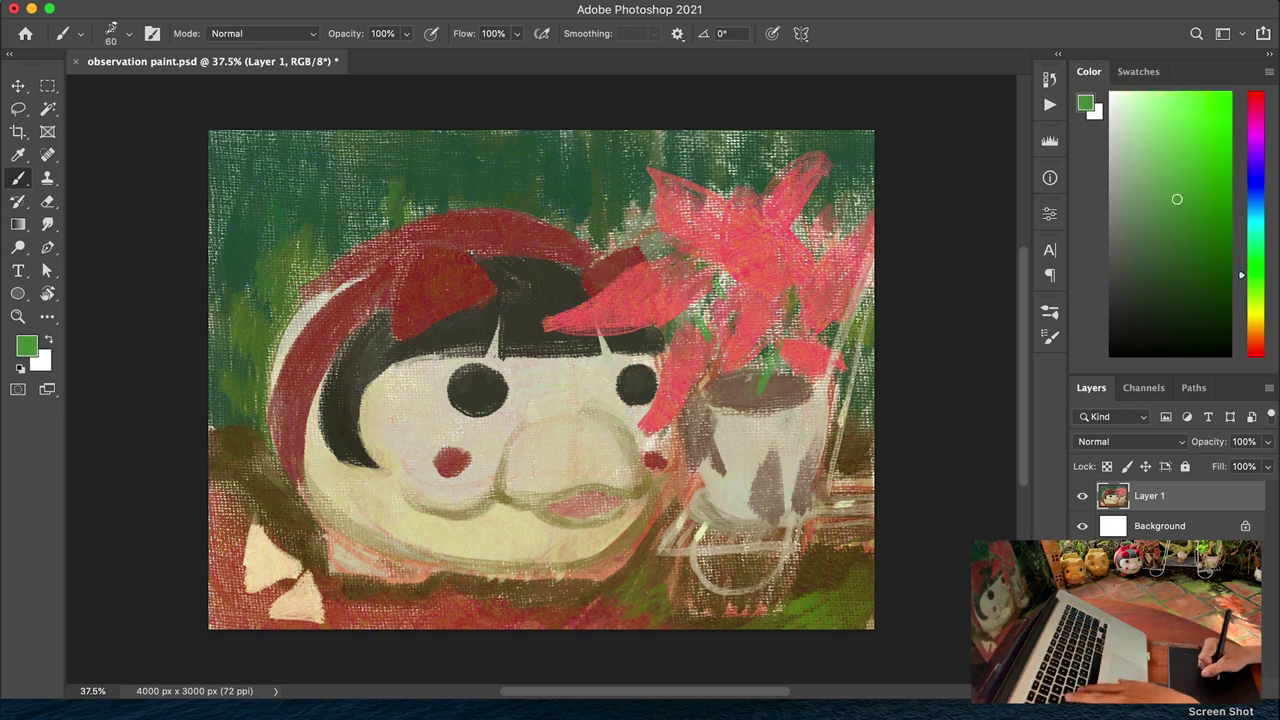
drag(744, 378, 734, 408)
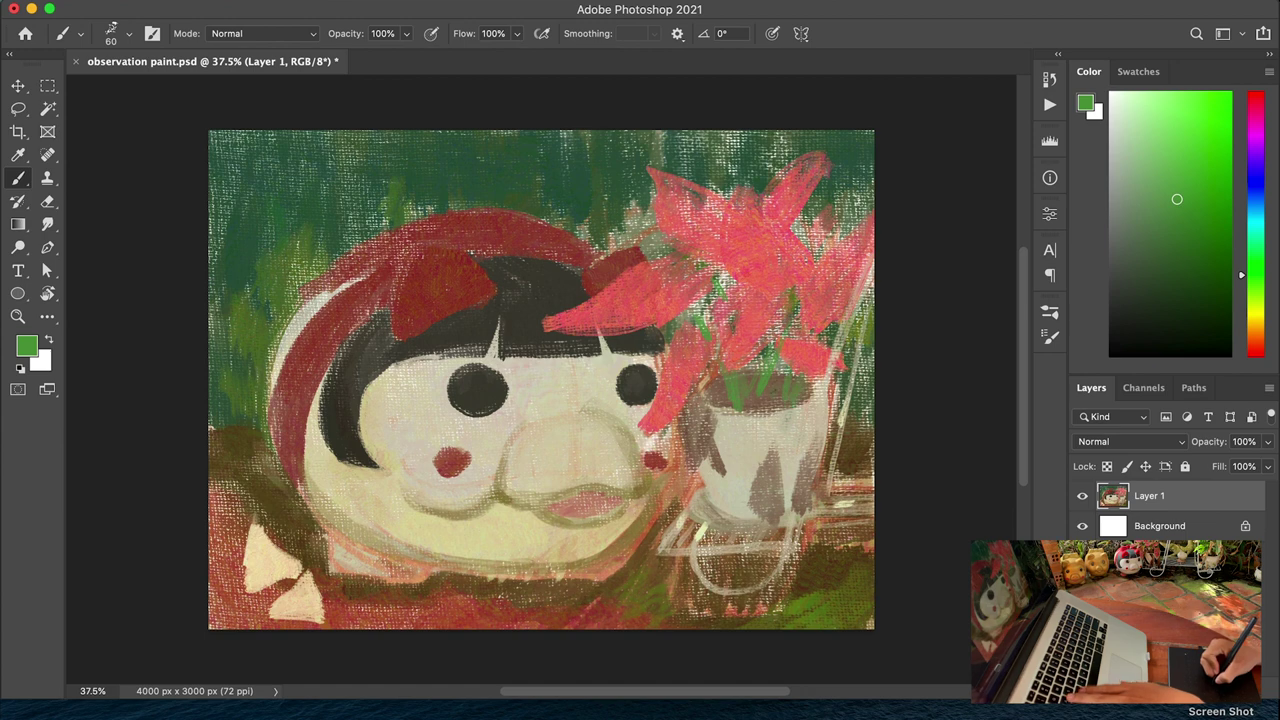
Mix a dark olive and darken the soil in the pot's opening and the gap near the canvas's right edge
mouse_move(1177, 199)
mouse_down()
mouse_move(1195, 232)
mouse_move(1184, 259)
mouse_up()
click(1254, 293)
drag(1251, 300, 1252, 320)
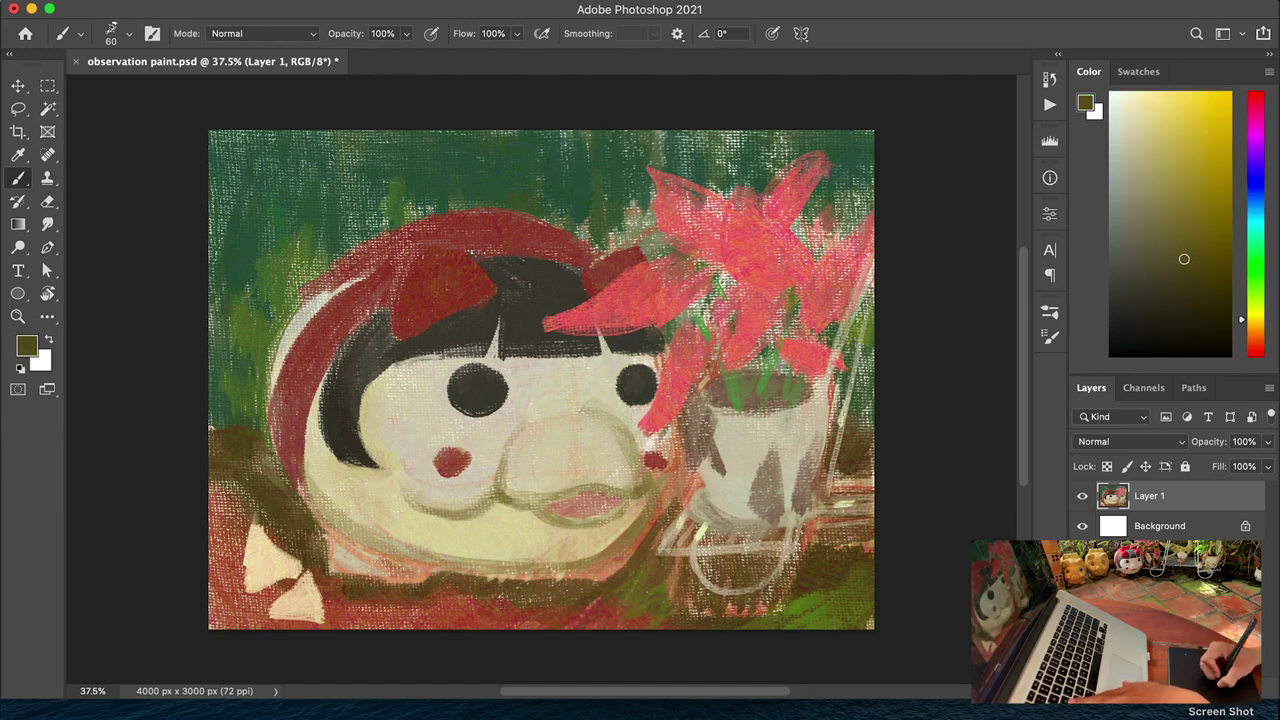
mouse_move(740, 378)
mouse_down()
mouse_move(728, 406)
mouse_move(787, 370)
mouse_move(800, 402)
mouse_up()
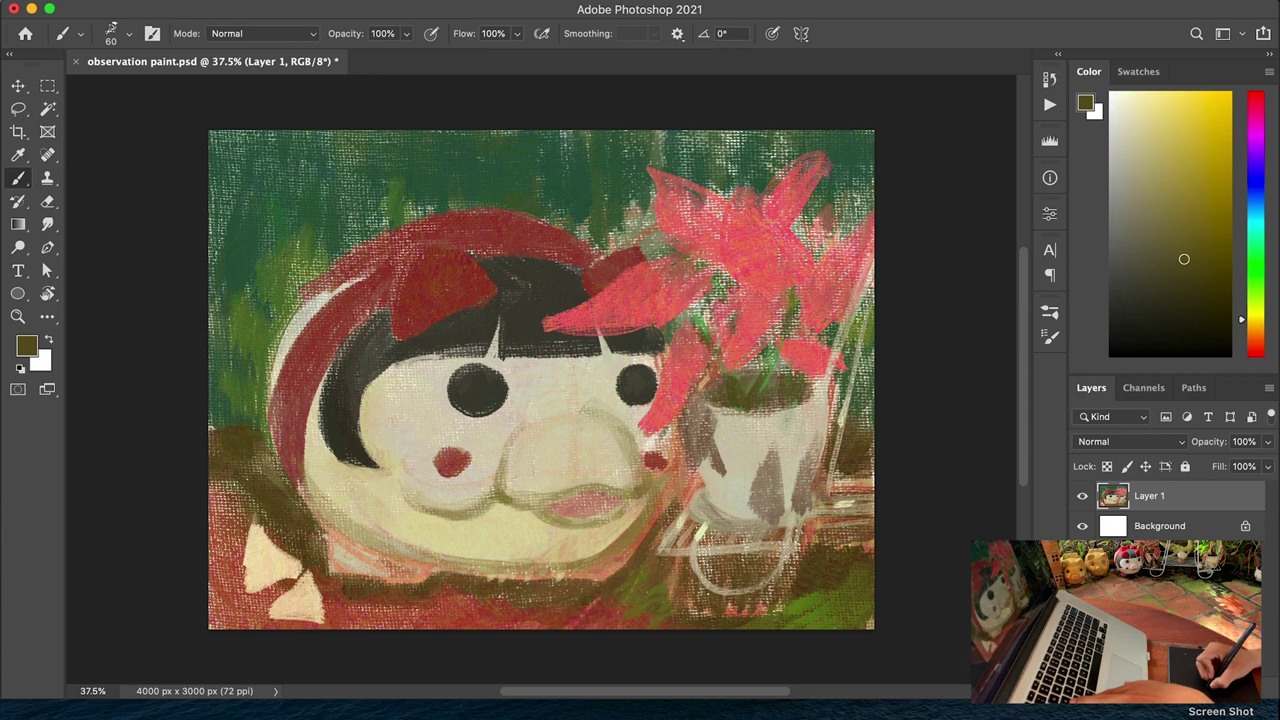
drag(866, 322, 866, 434)
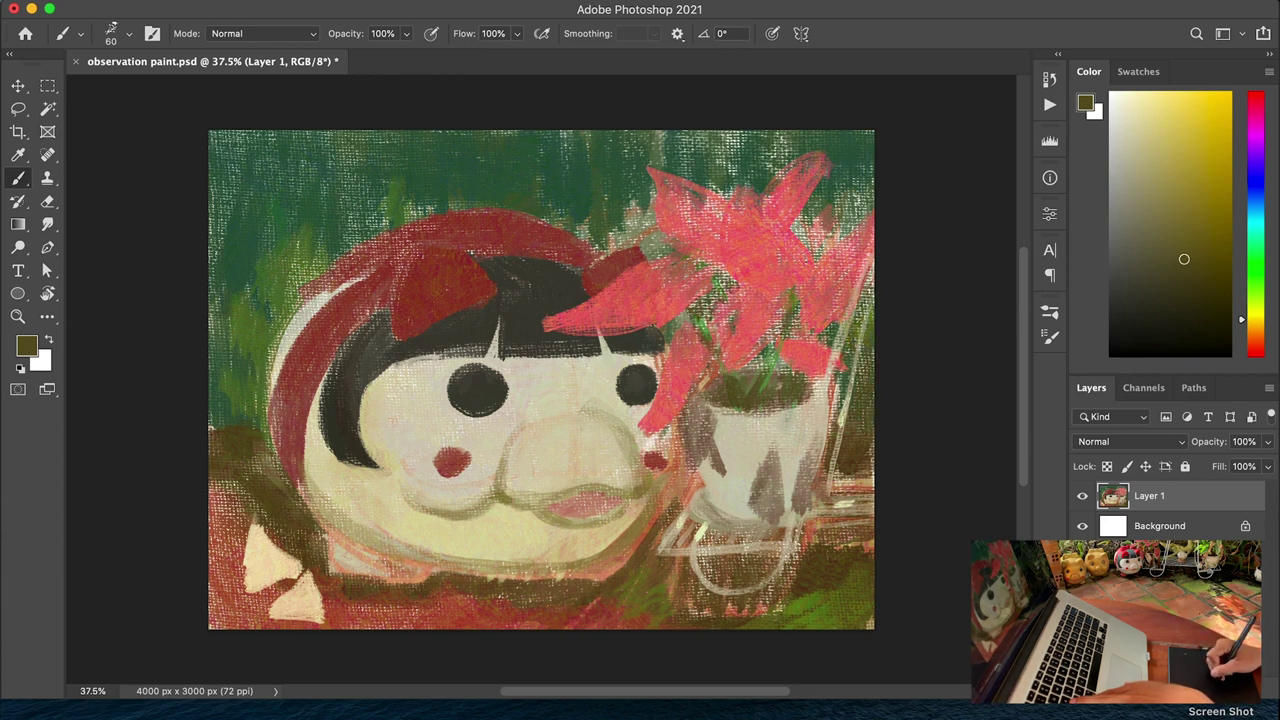
Add dark olive shading to the shadow on the pot's front and along its right edge
drag(784, 430, 760, 520)
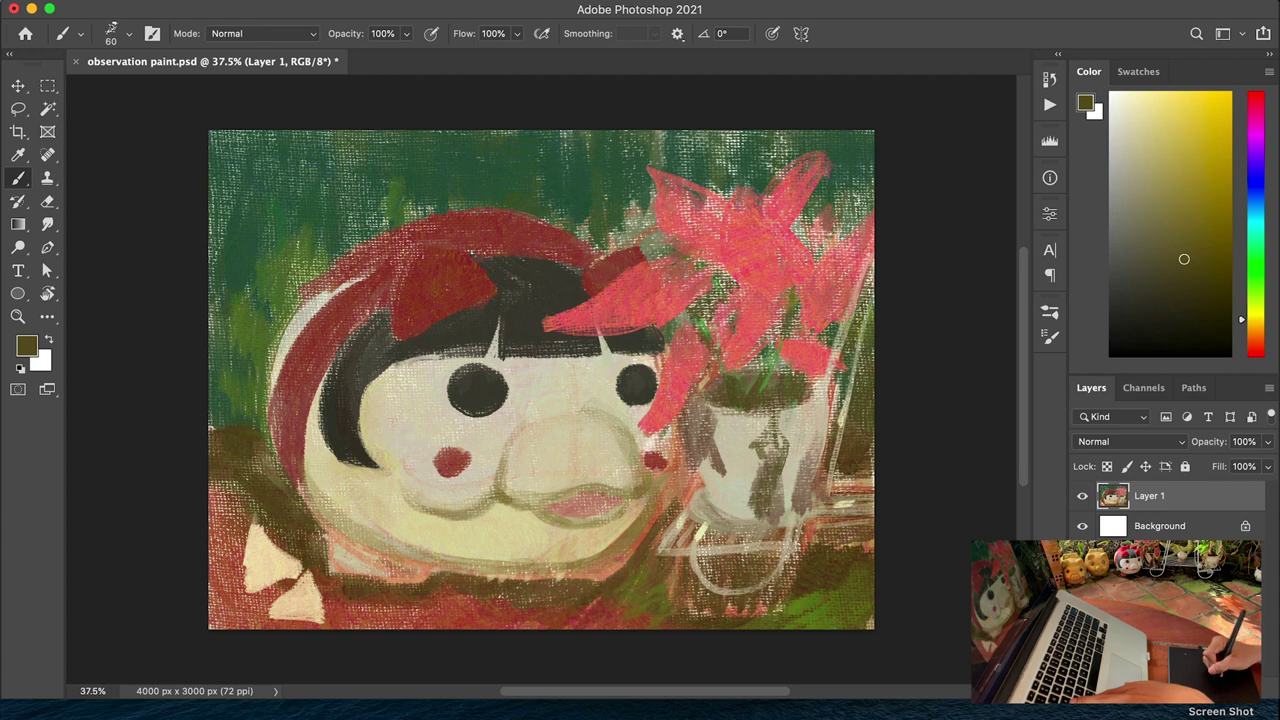
drag(814, 394, 813, 478)
drag(818, 450, 794, 494)
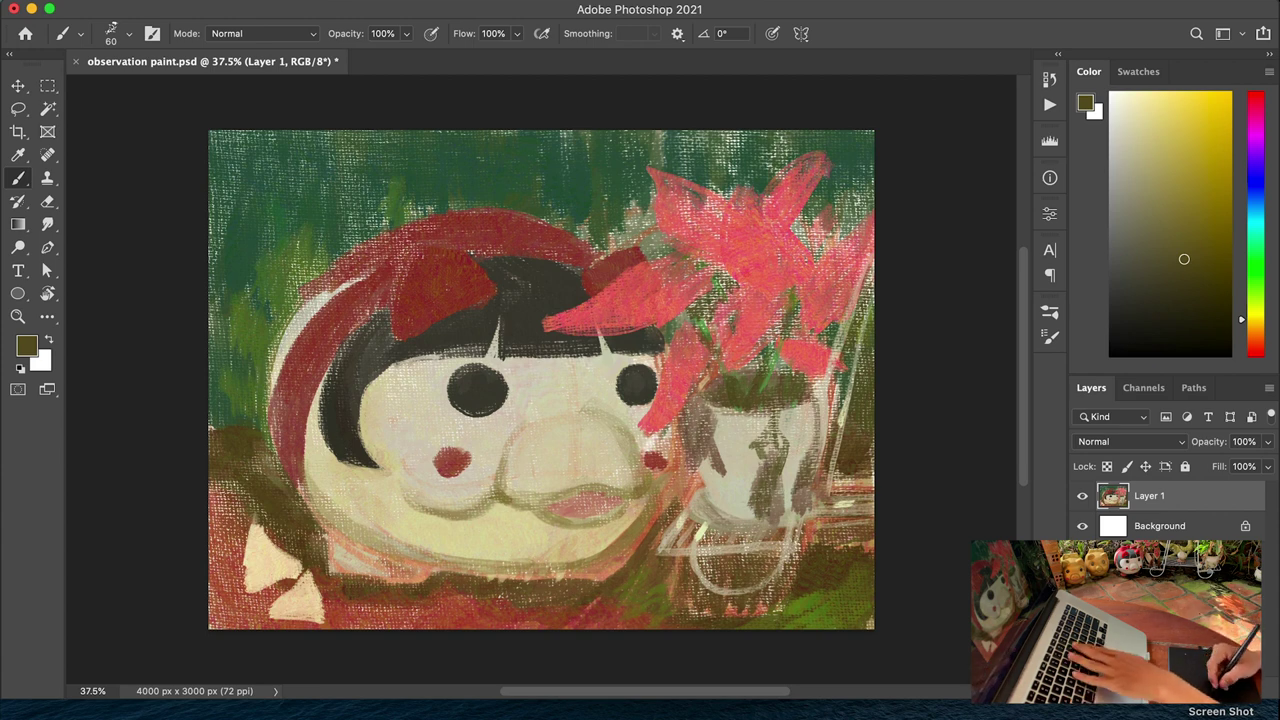
Enlarge the brush to 100 px, mix a yellowish green and brush it over the petal crossing the right bow
key(bracketright)
key(bracketright)
key(bracketright)
key(bracketright)
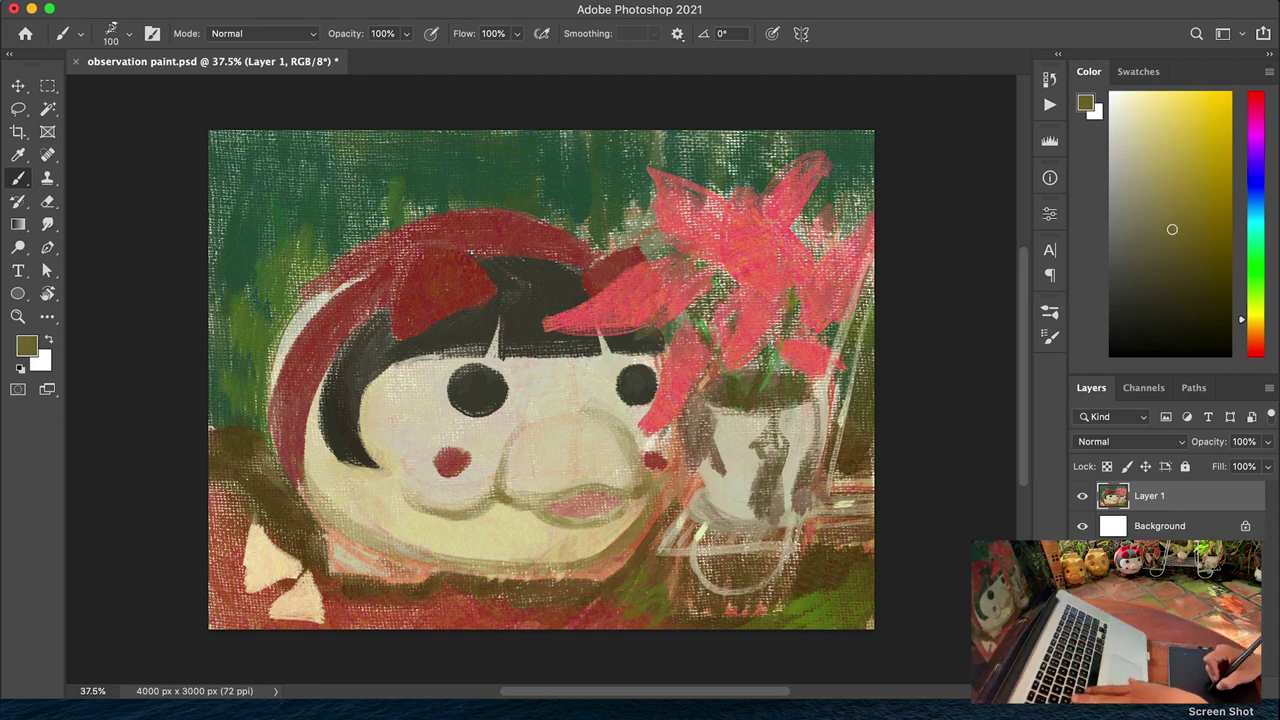
alt+click(640, 322)
drag(620, 334, 580, 324)
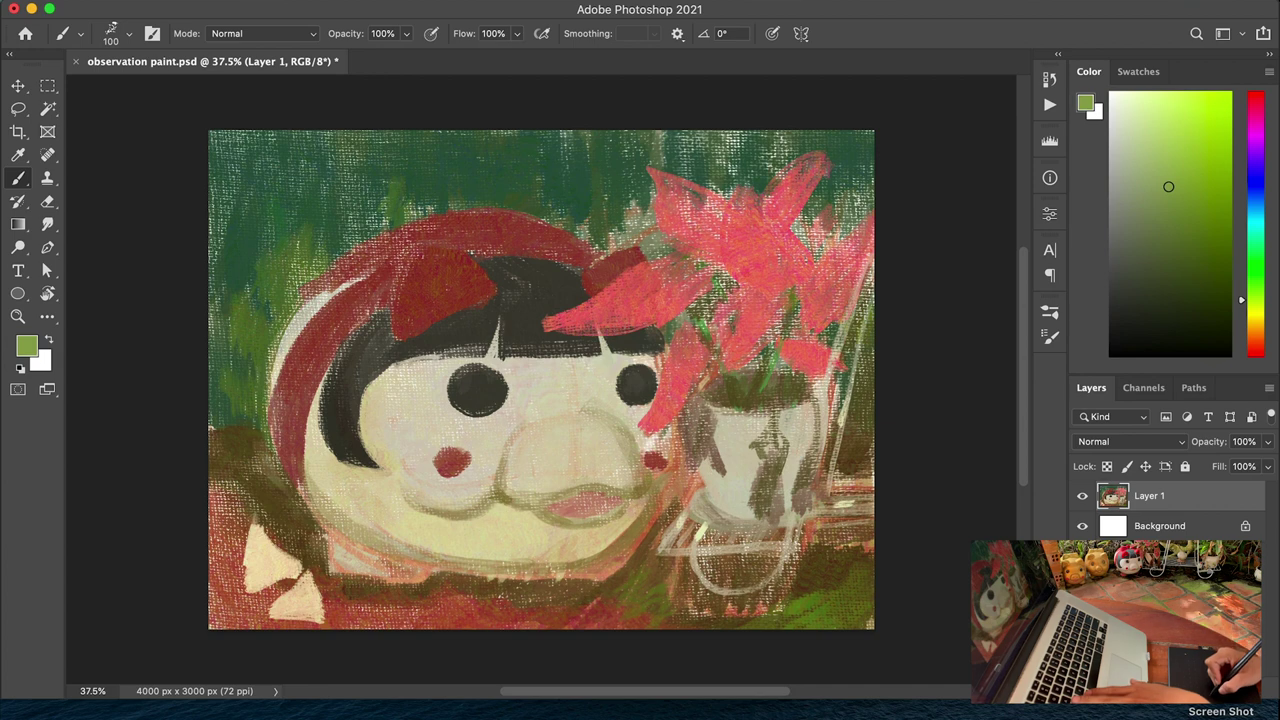
mouse_move(648, 300)
mouse_down()
mouse_move(697, 275)
mouse_move(660, 305)
mouse_up()
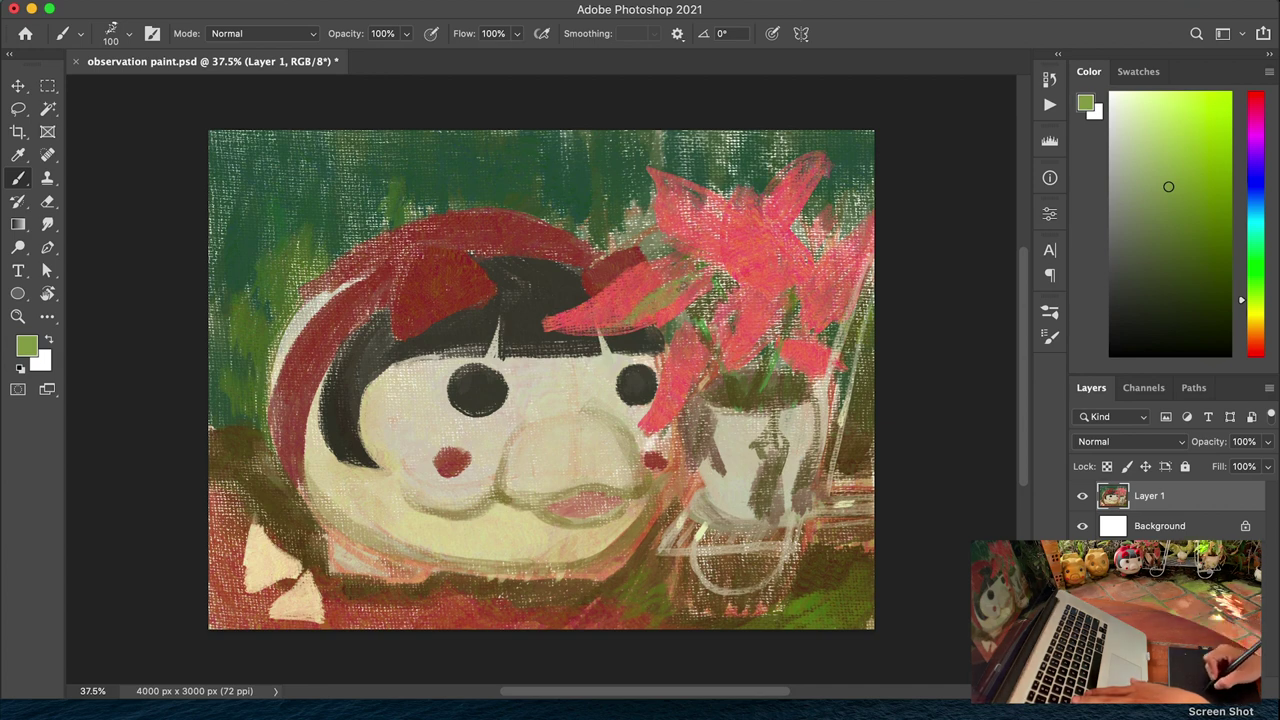
Sample the hair's near-black and tidy the pointed petal tip against the fringe
alt+click(550, 300)
right_click(565, 285)
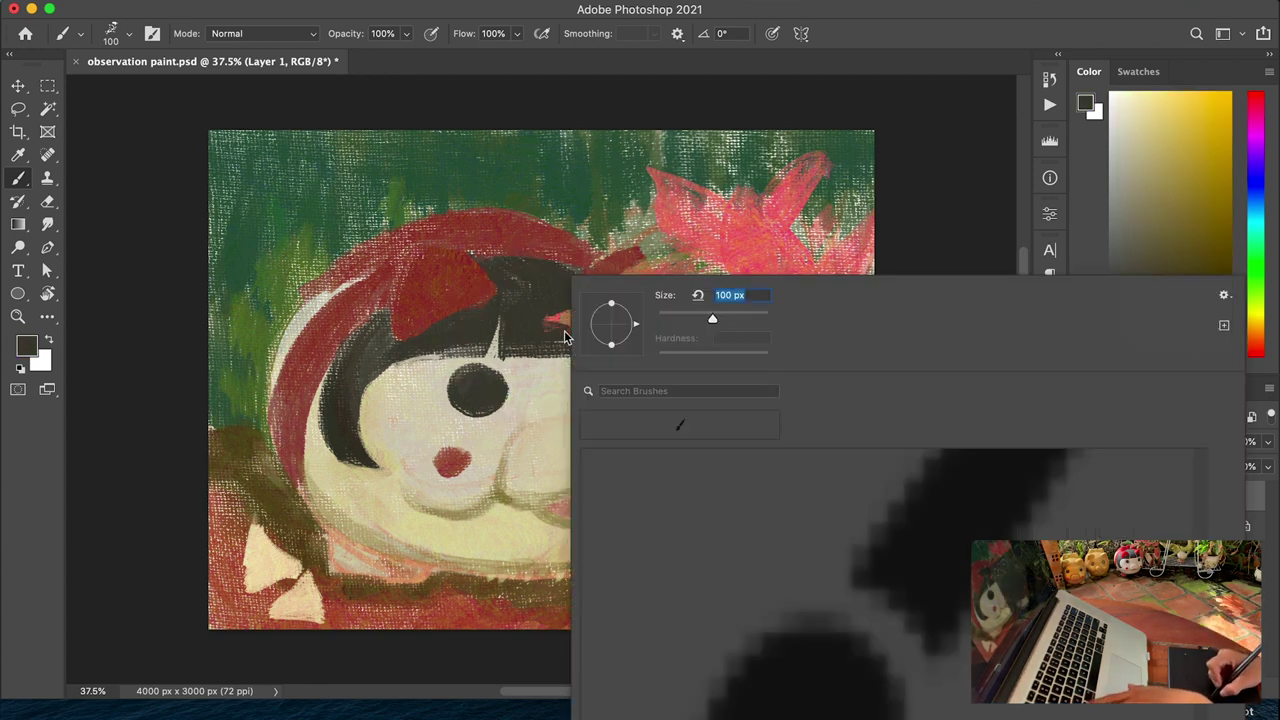
key(Escape)
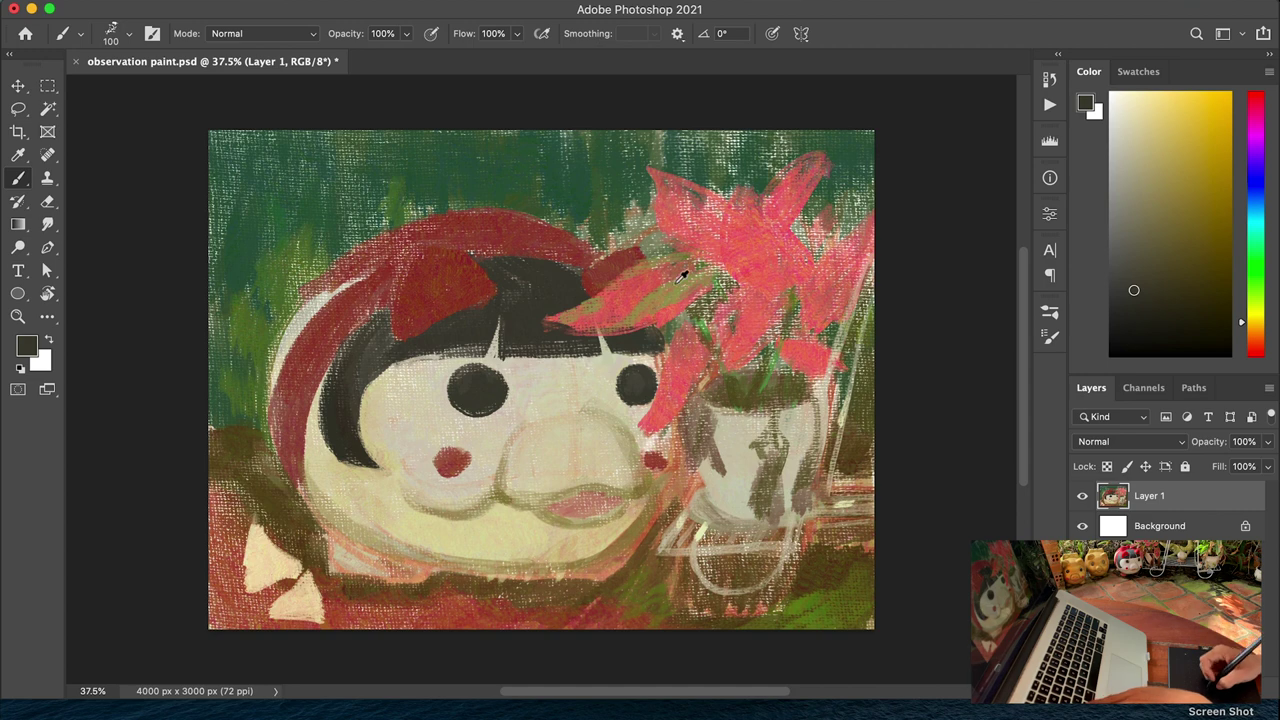
Mix brighter greens and, reducing the brush to 50 px, paint thin veins and edges along the left-hand red petals
alt+click(672, 277)
key(bracketleft)
key(bracketleft)
key(bracketleft)
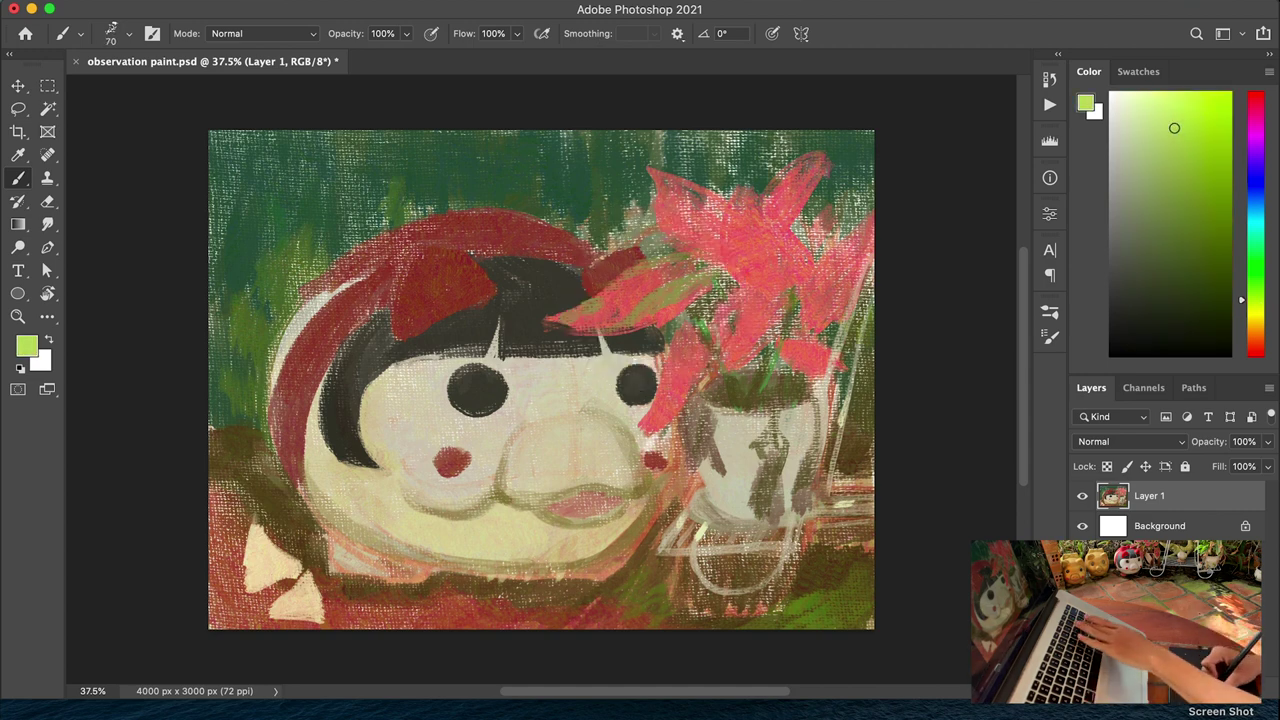
alt+click(648, 298)
key(bracketleft)
key(bracketleft)
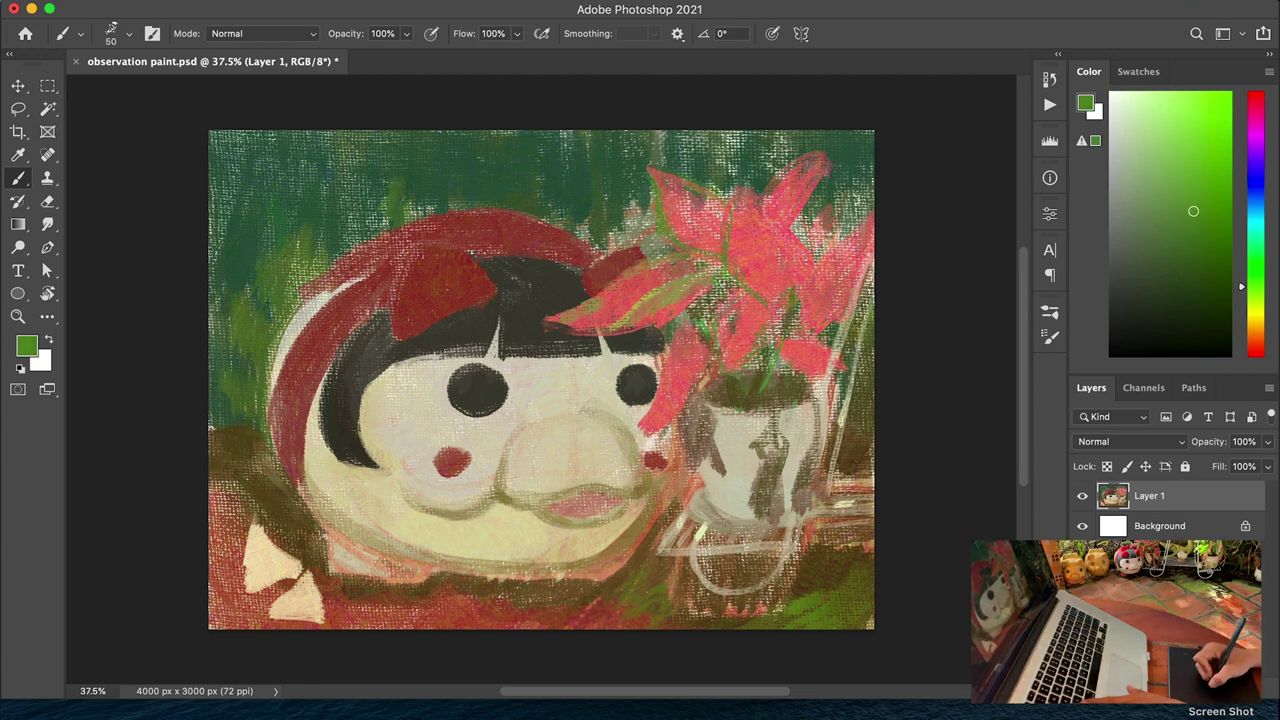
drag(684, 318, 645, 445)
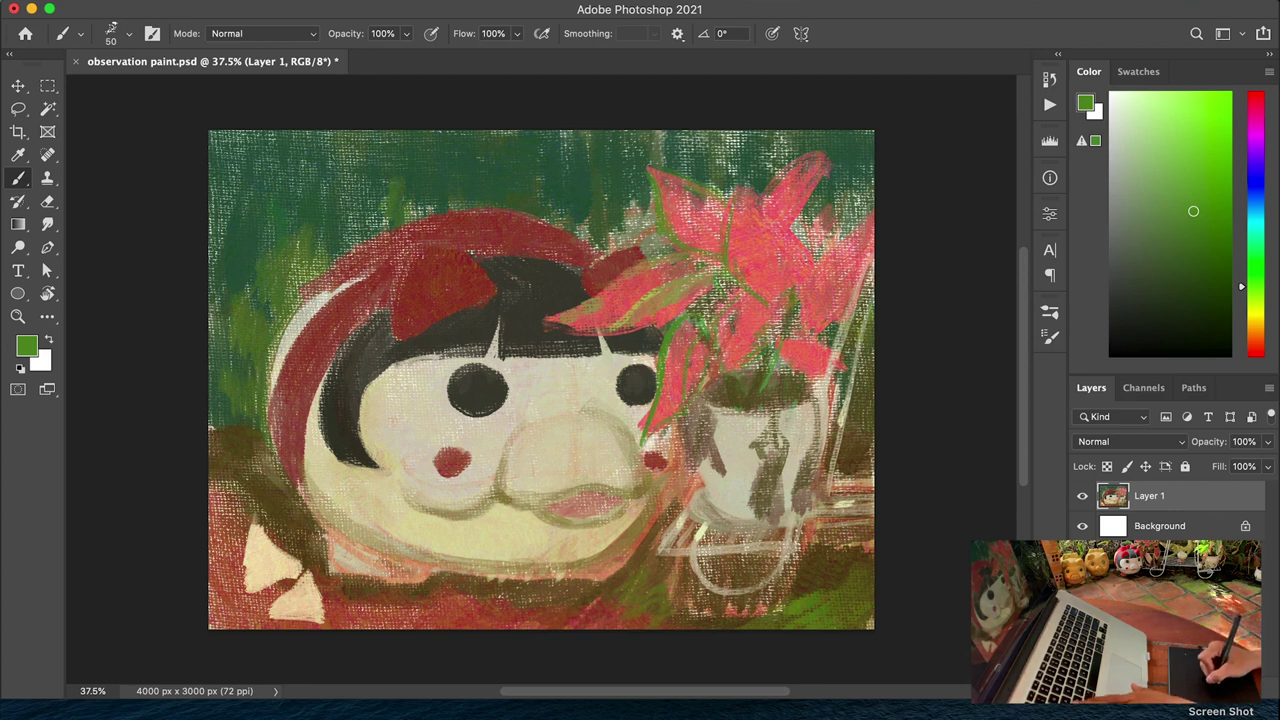
Sample an olive green, mix it towards brown and brush it over the lower red petal beside the pot
alt+click(708, 361)
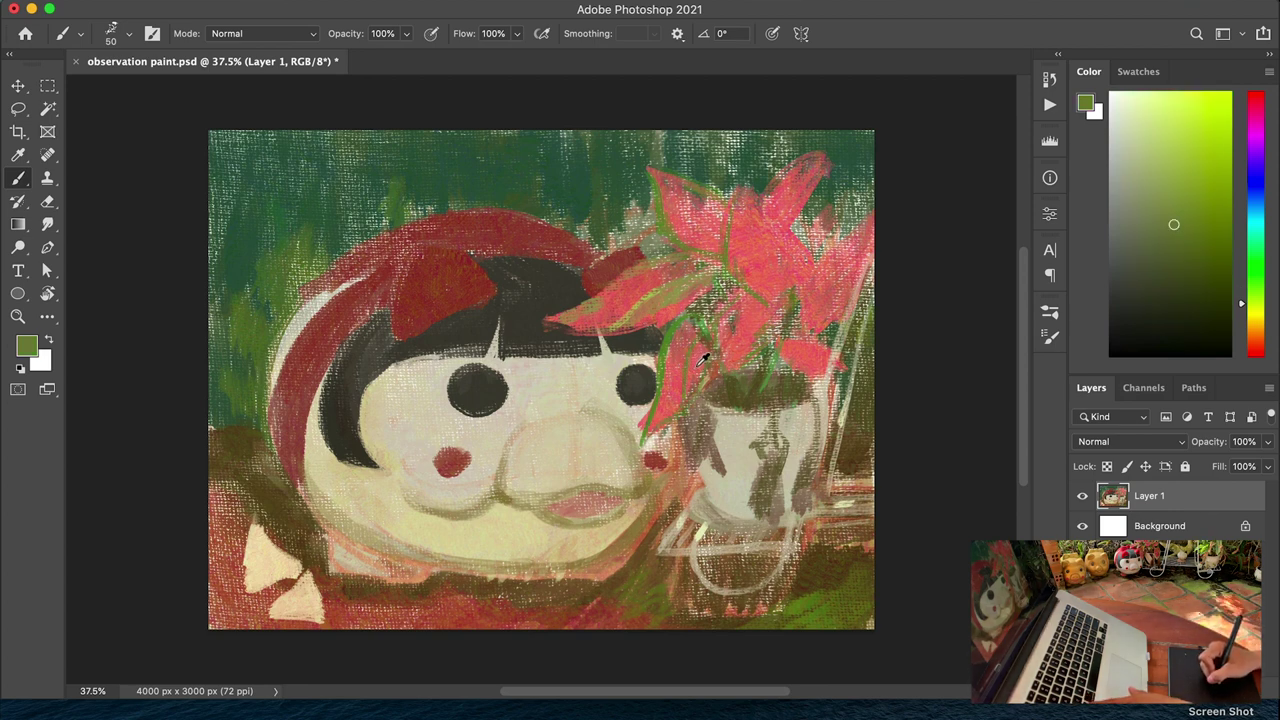
mouse_move(1255, 352)
mouse_down()
mouse_move(1255, 312)
mouse_move(1255, 345)
mouse_up()
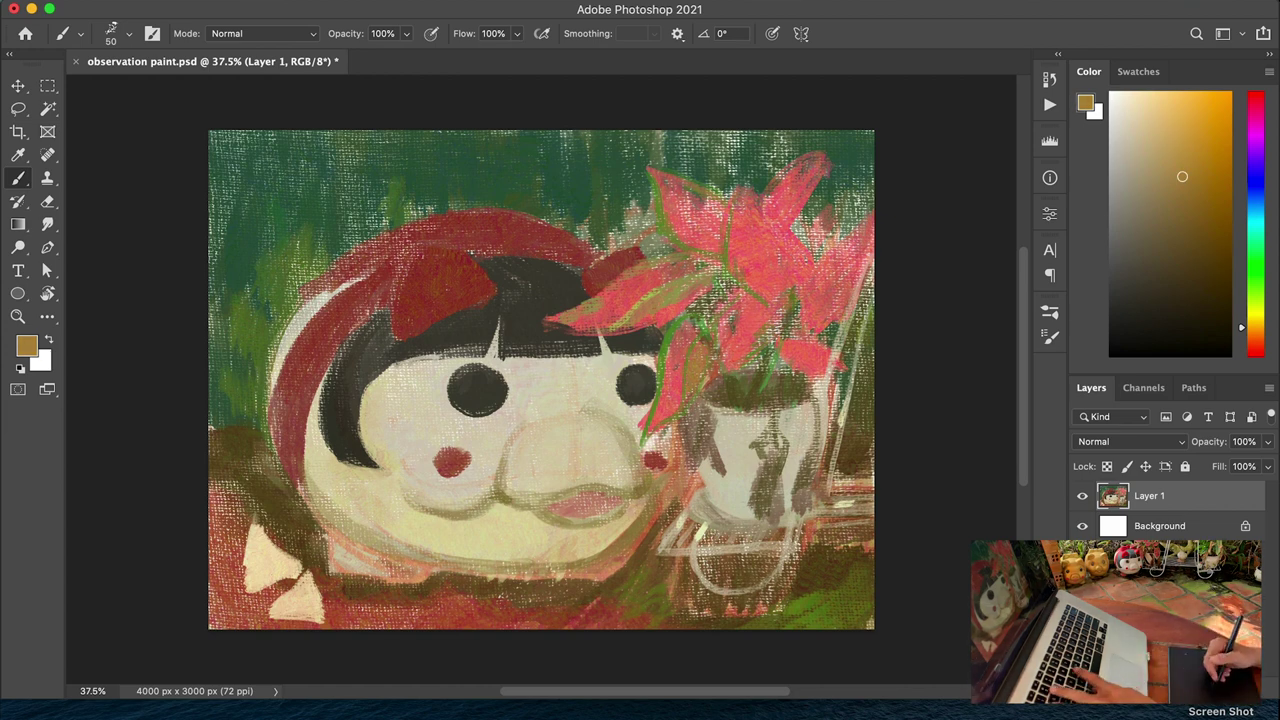
Enlarge the brush to 200 px and soften the cheek around and below the left blush spot with sampled tan and pale beige
alt+click(448, 518)
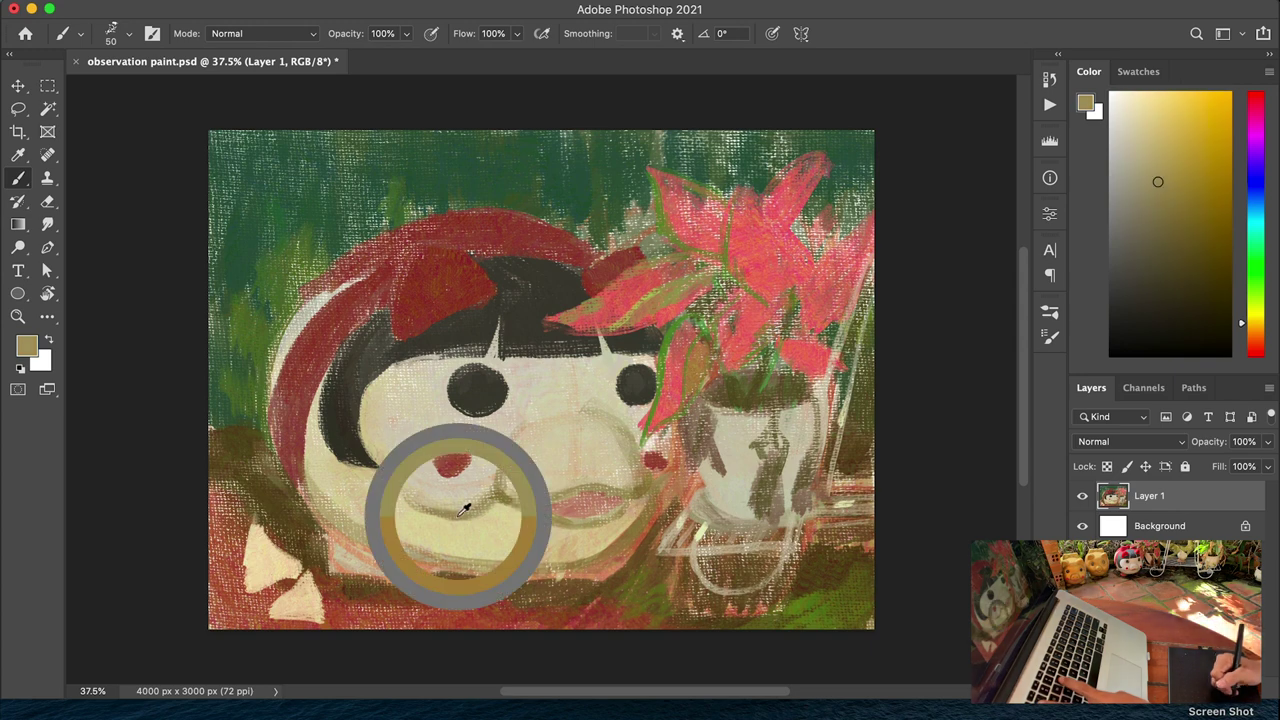
key(bracketright)
key(bracketright)
key(bracketright)
key(bracketright)
key(bracketright)
key(bracketright)
key(bracketright)
key(bracketright)
key(bracketright)
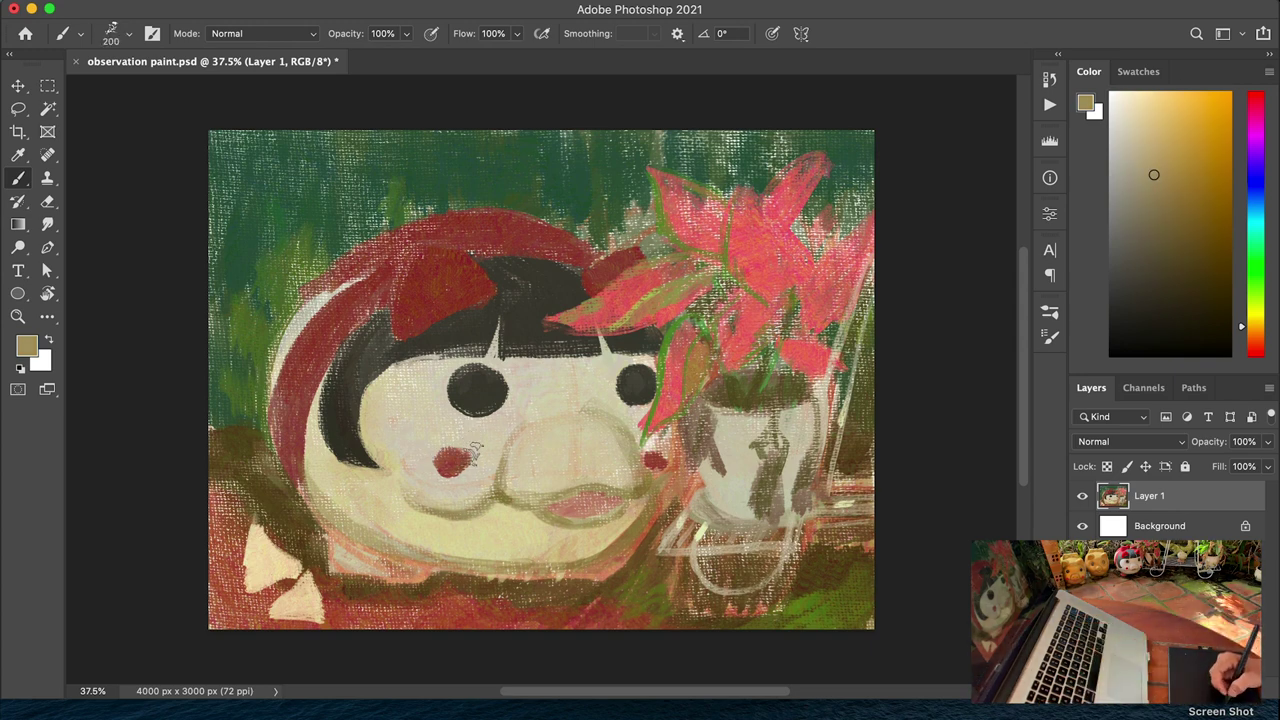
alt+click(413, 492)
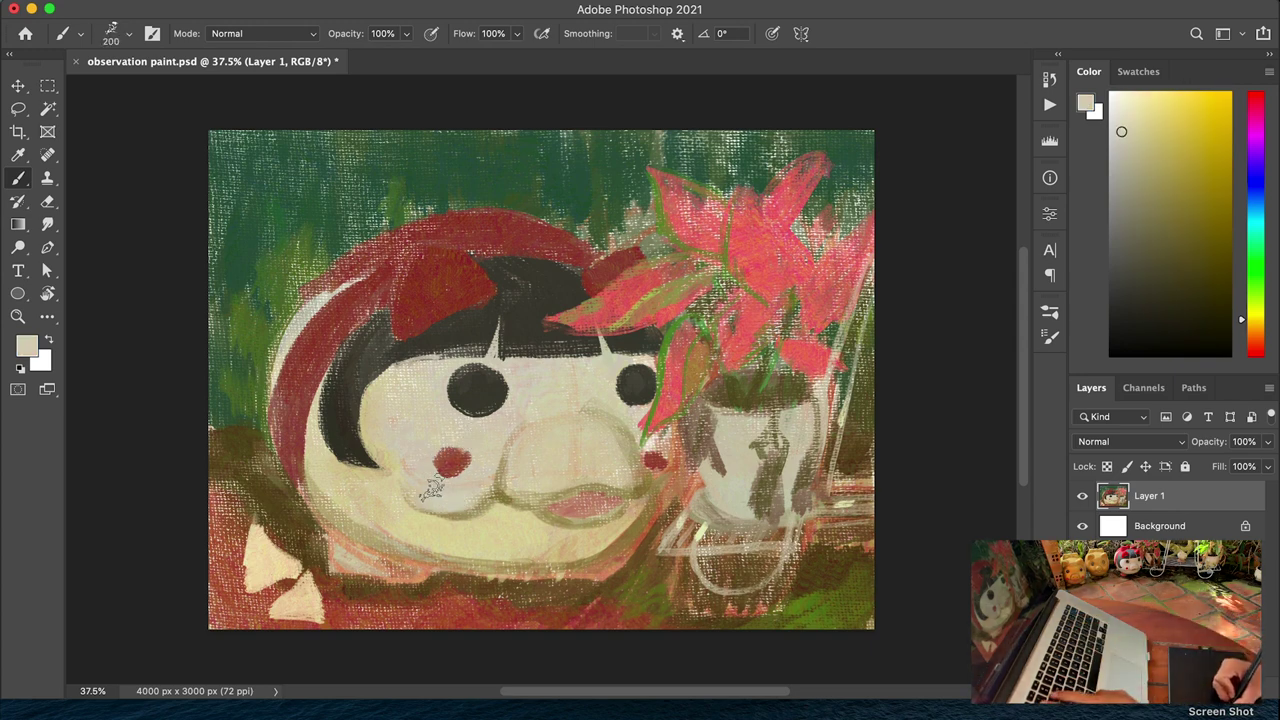
Reduce the brush to 90 px and blend the shadow along the left cheek's lower edge with sampled olive and beige tones
key(bracketleft)
key(bracketleft)
key(bracketleft)
key(bracketleft)
key(bracketleft)
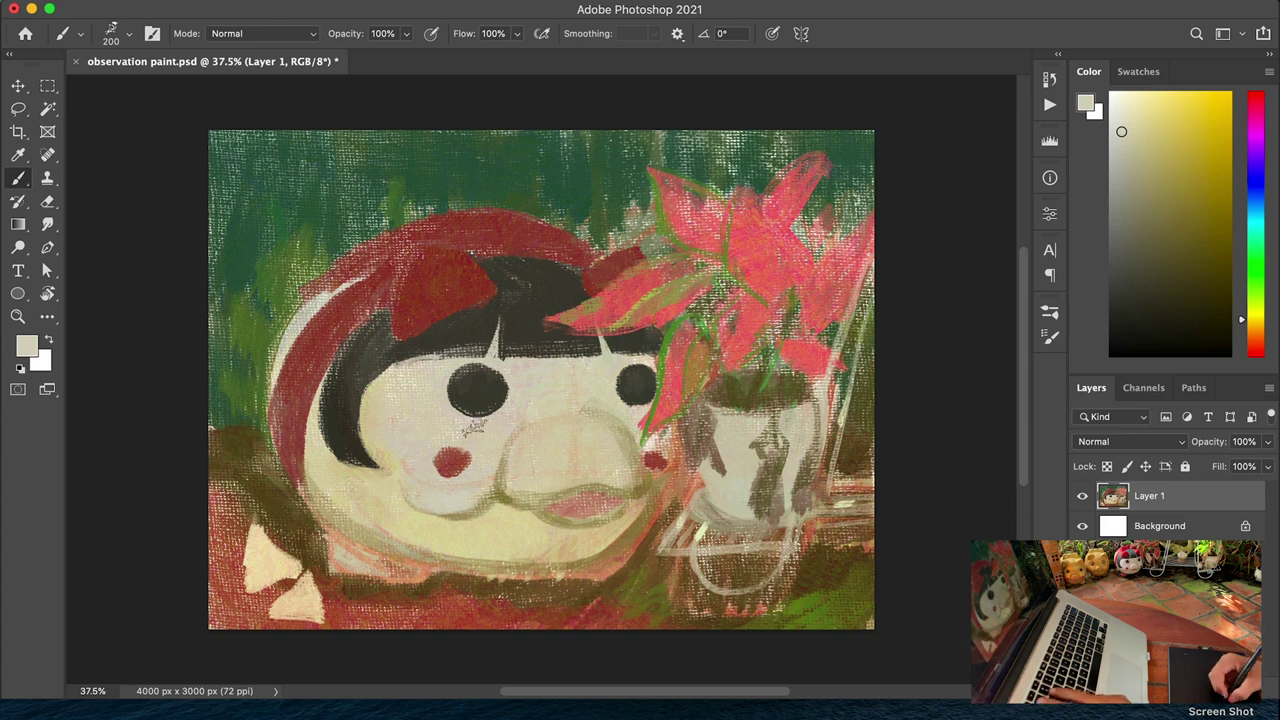
alt+click(478, 505)
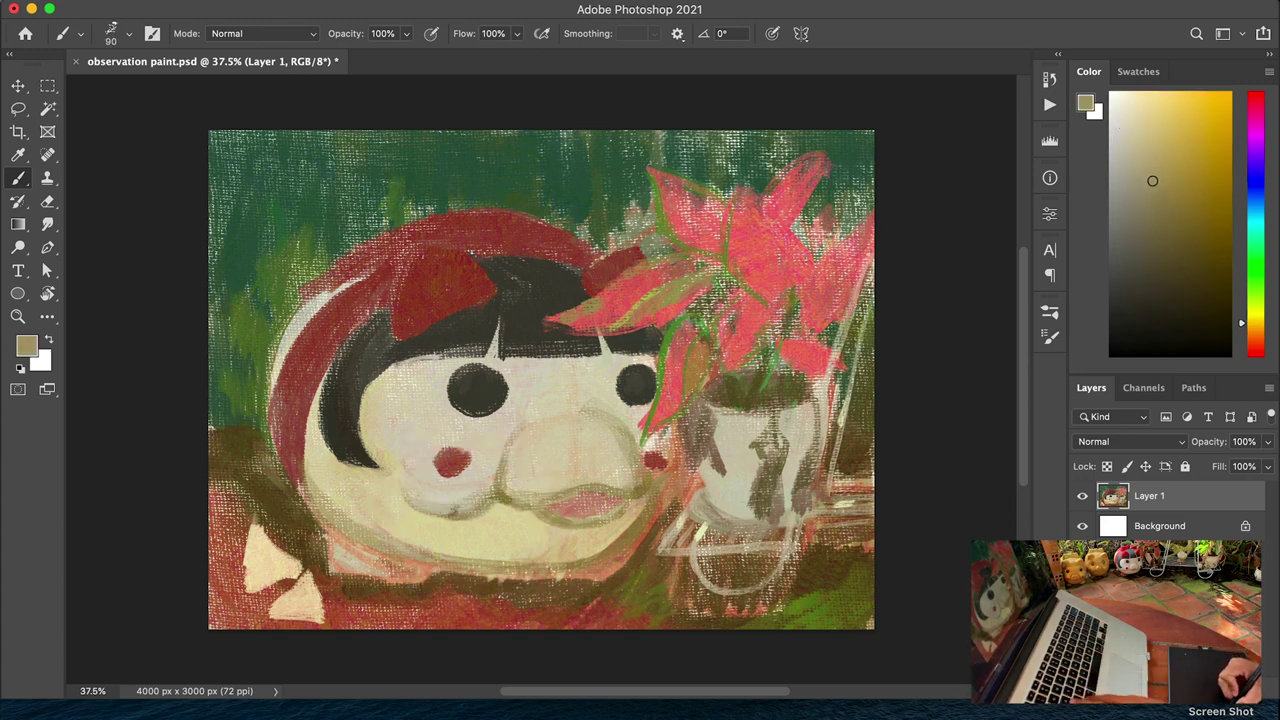
alt+click(437, 507)
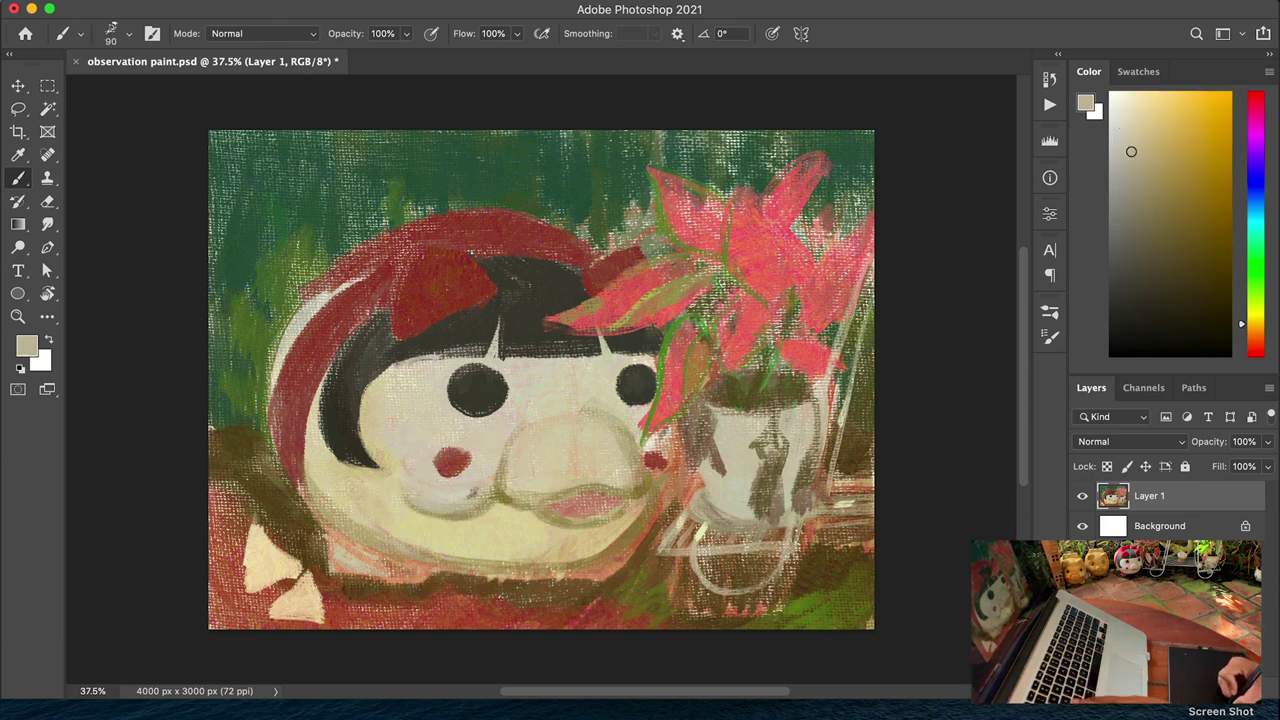
alt+click(462, 500)
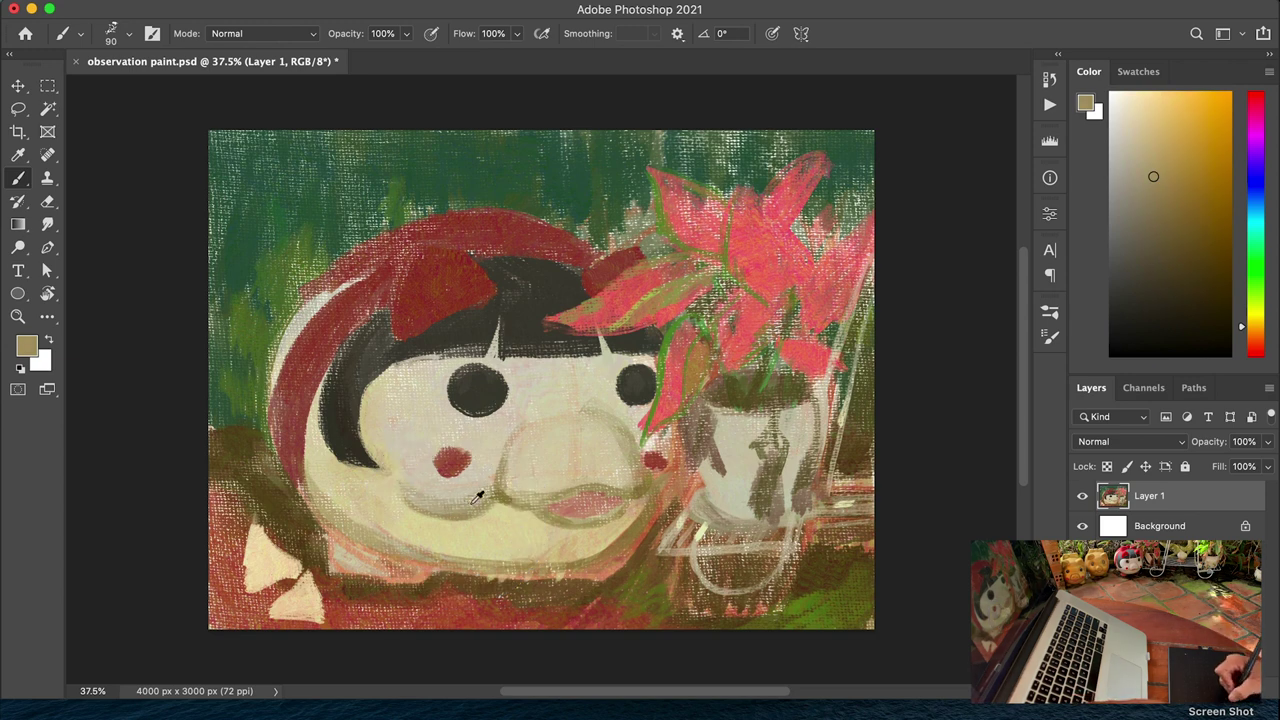
Sample a tan tone, enlarge the brush to 200 px and shade the figure's lower body beneath the cheek and mouth
alt+click(466, 558)
key(bracketright)
key(bracketright)
key(bracketright)
key(bracketright)
key(bracketright)
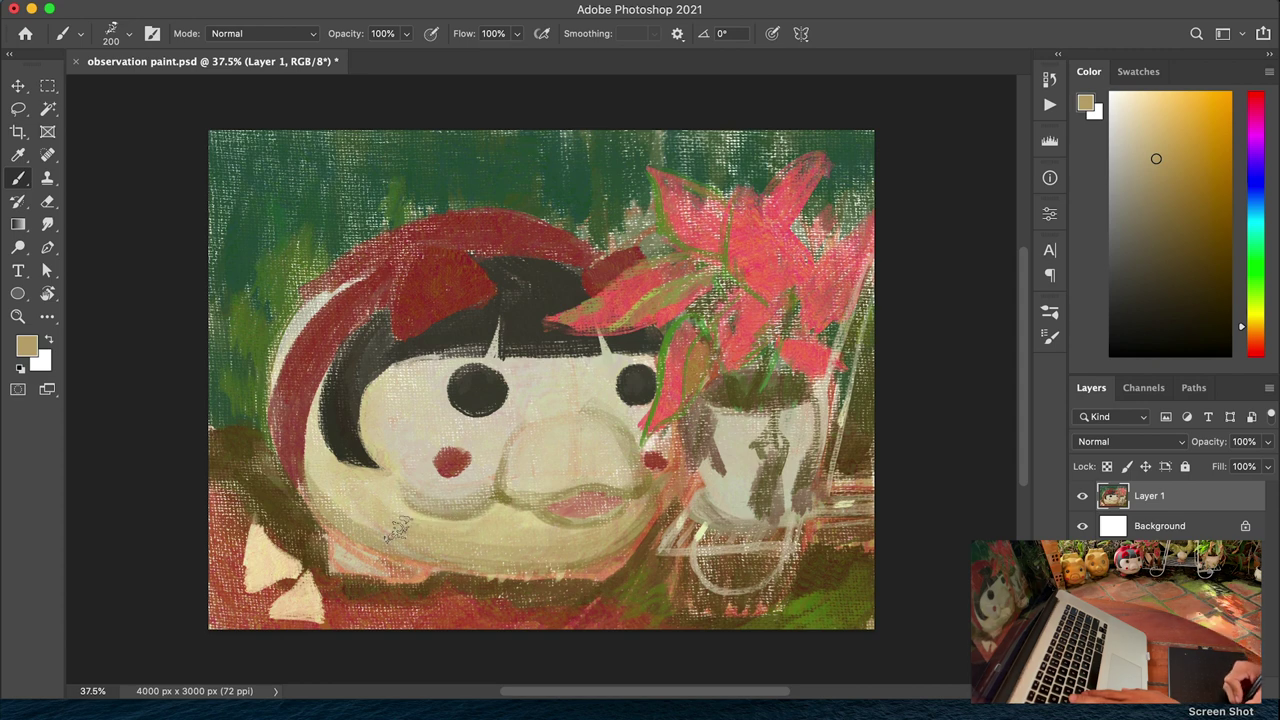
Sample the cheek's light beige and, with the brush at 80 px, clean up the left cheek's lower contour
alt+click(430, 474)
key(bracketleft)
key(bracketleft)
key(bracketleft)
key(bracketleft)
key(bracketleft)
key(bracketleft)
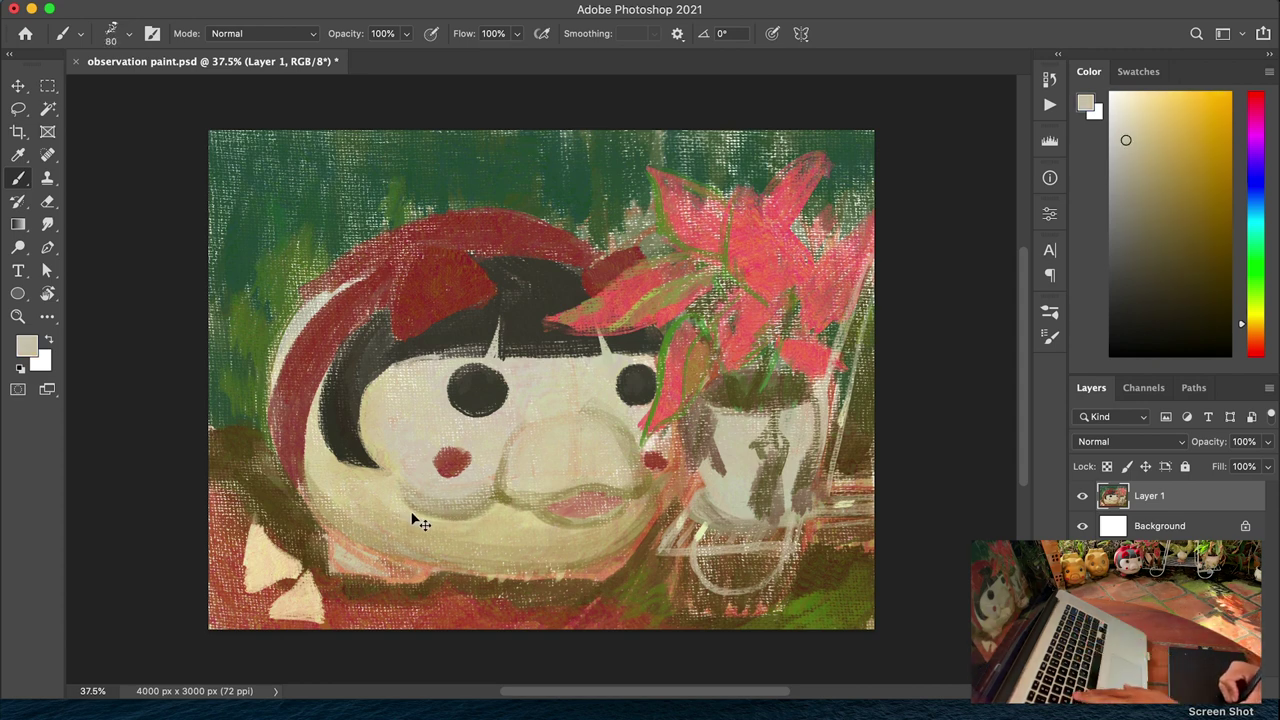
Refine the contour around the lips with sampled brown and pale cream, reducing the brush to 60 px and then 40 px
alt+click(492, 498)
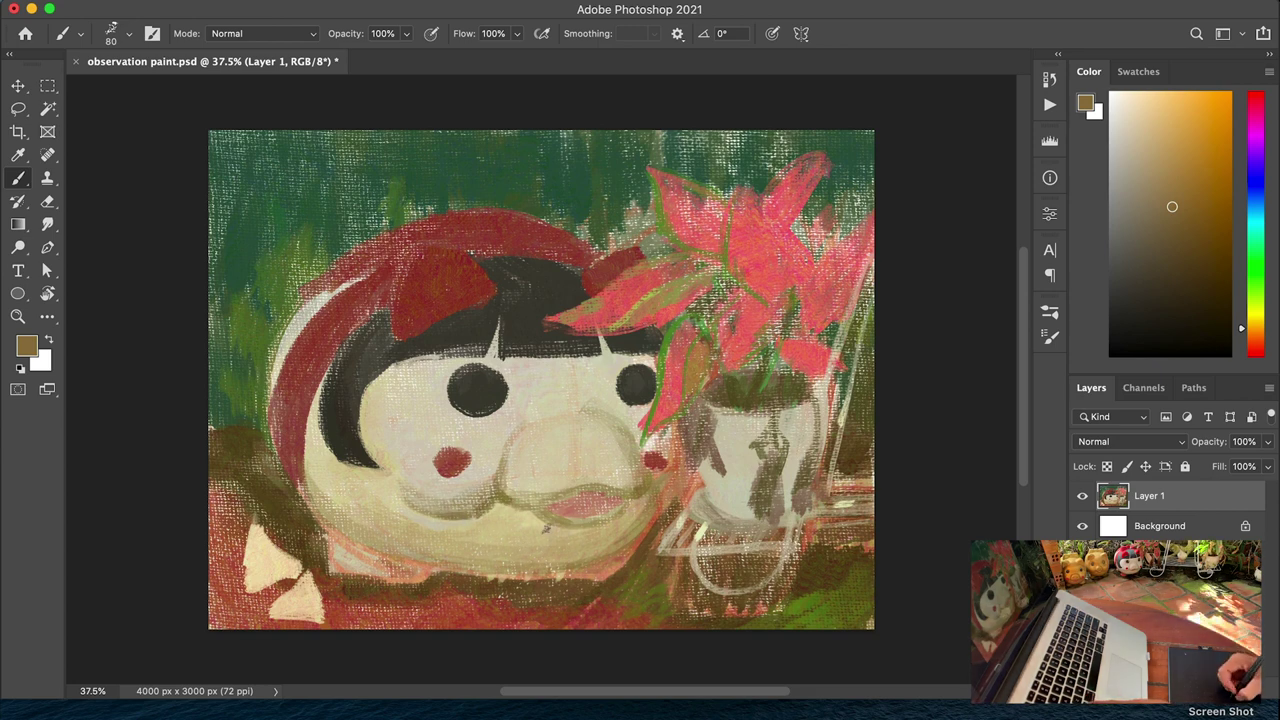
key(bracketleft)
key(bracketleft)
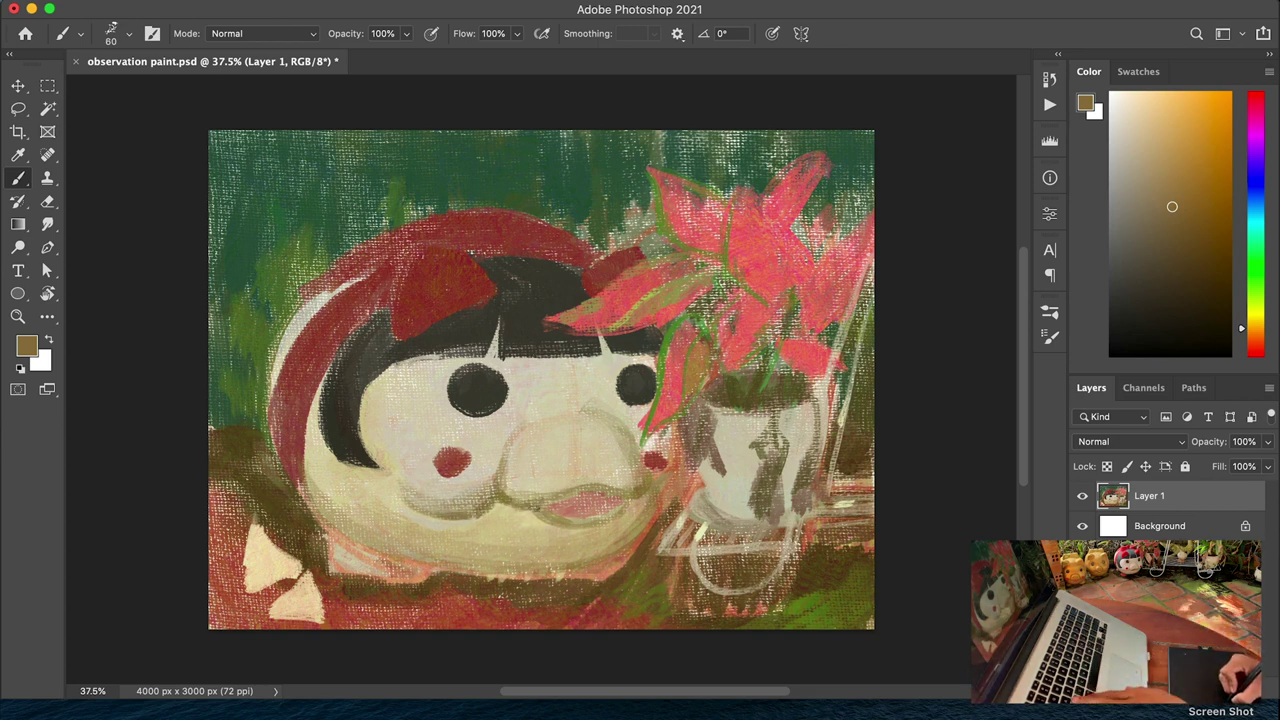
alt+click(600, 510)
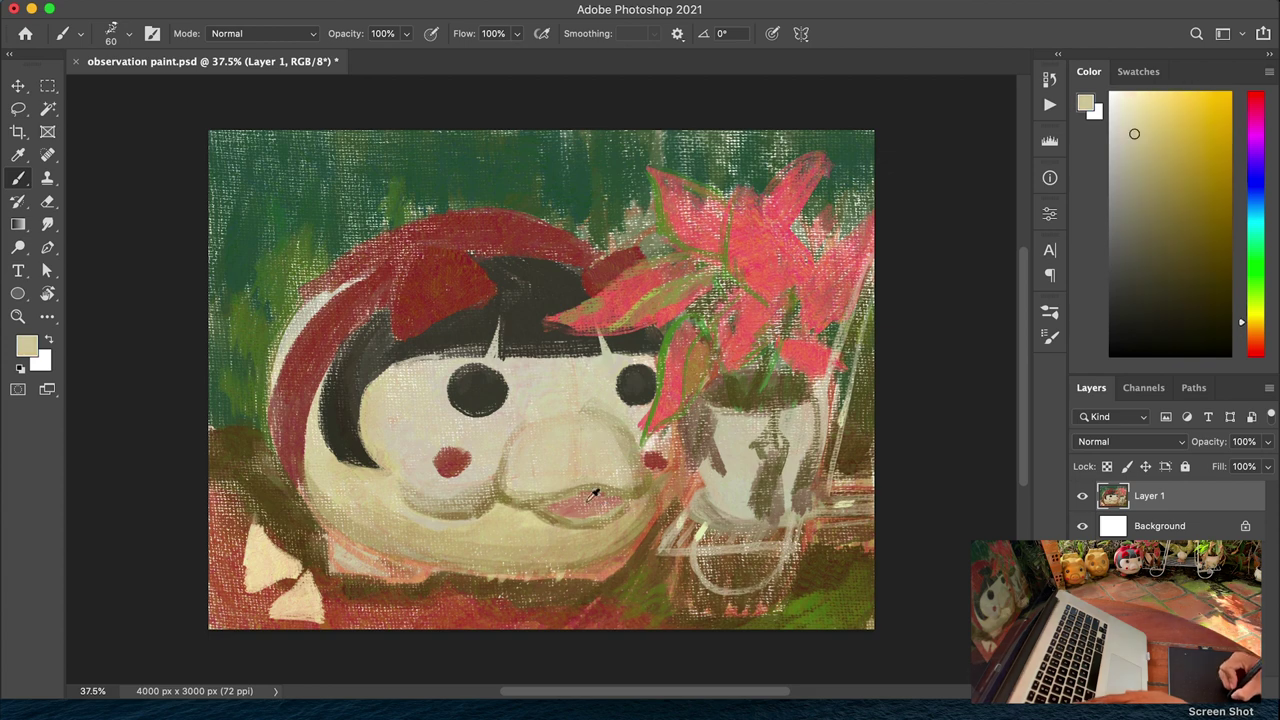
key(bracketleft)
key(bracketleft)
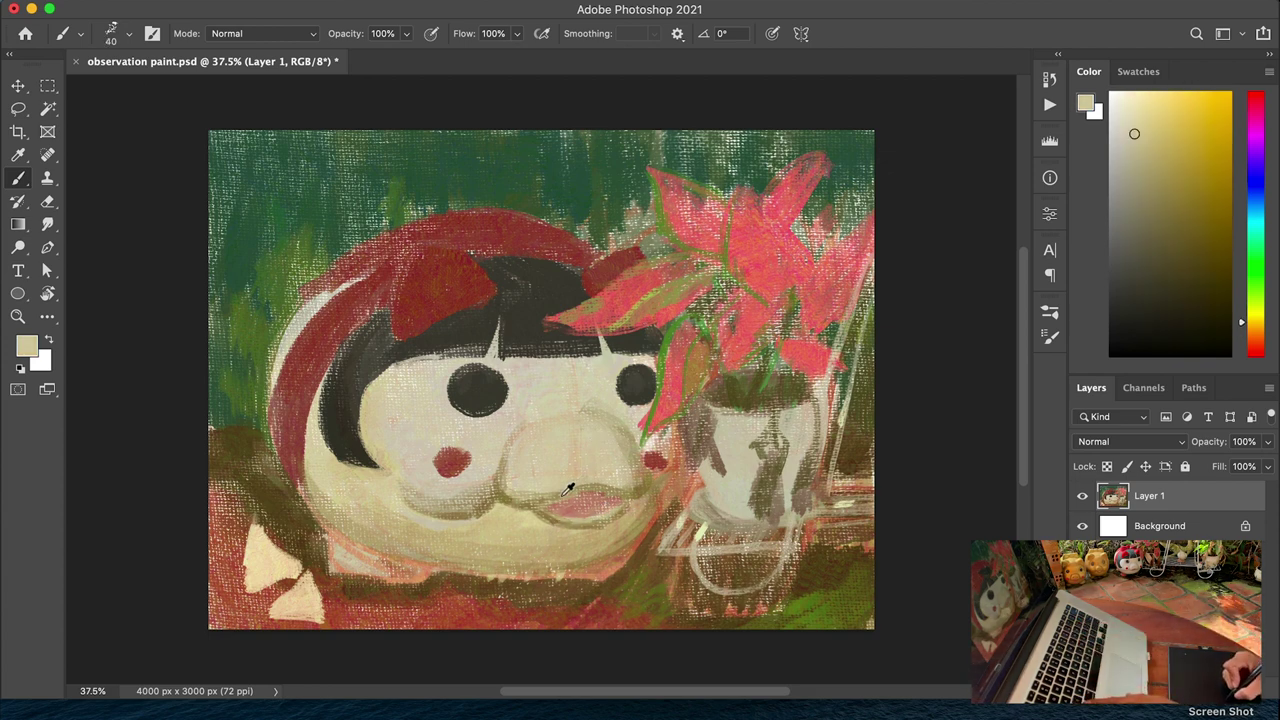
Enlarge the brush to 100 px and shade the underside of the snout above the lips with sampled olive and tan
alt+click(528, 487)
key(bracketright)
key(bracketright)
key(bracketright)
key(bracketright)
key(bracketright)
key(bracketright)
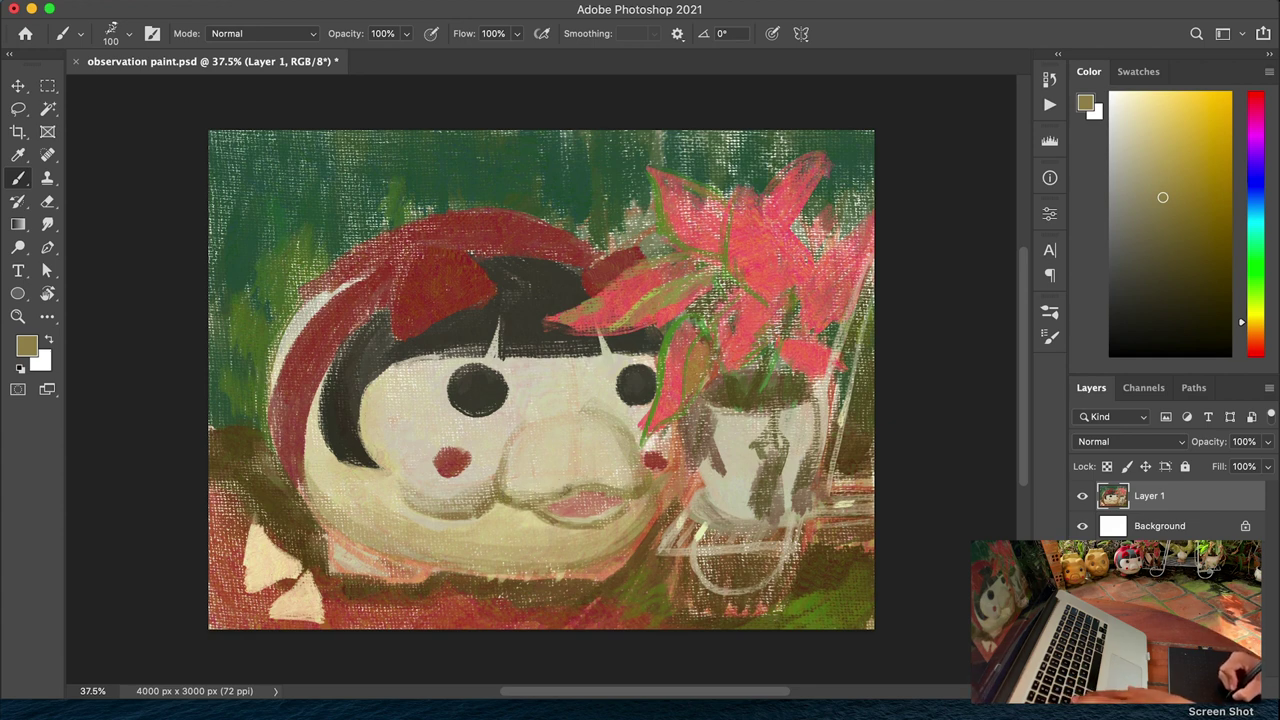
alt+click(555, 485)
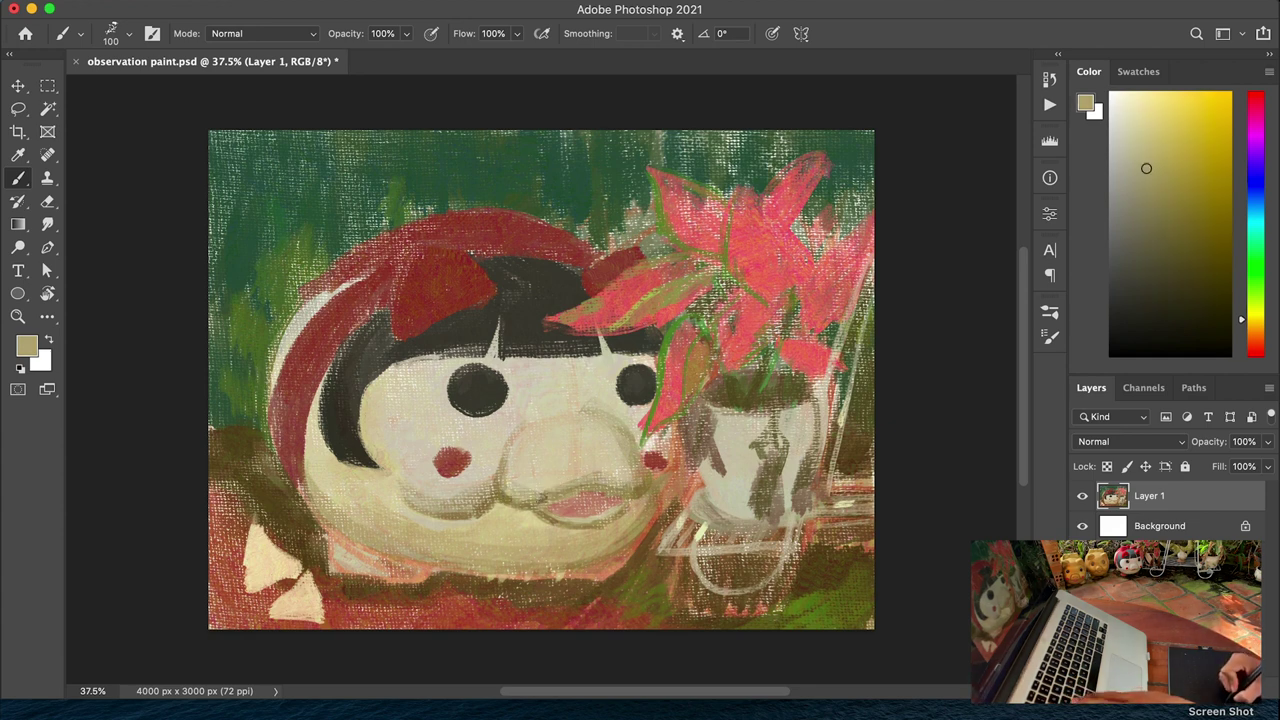
drag(590, 478, 558, 480)
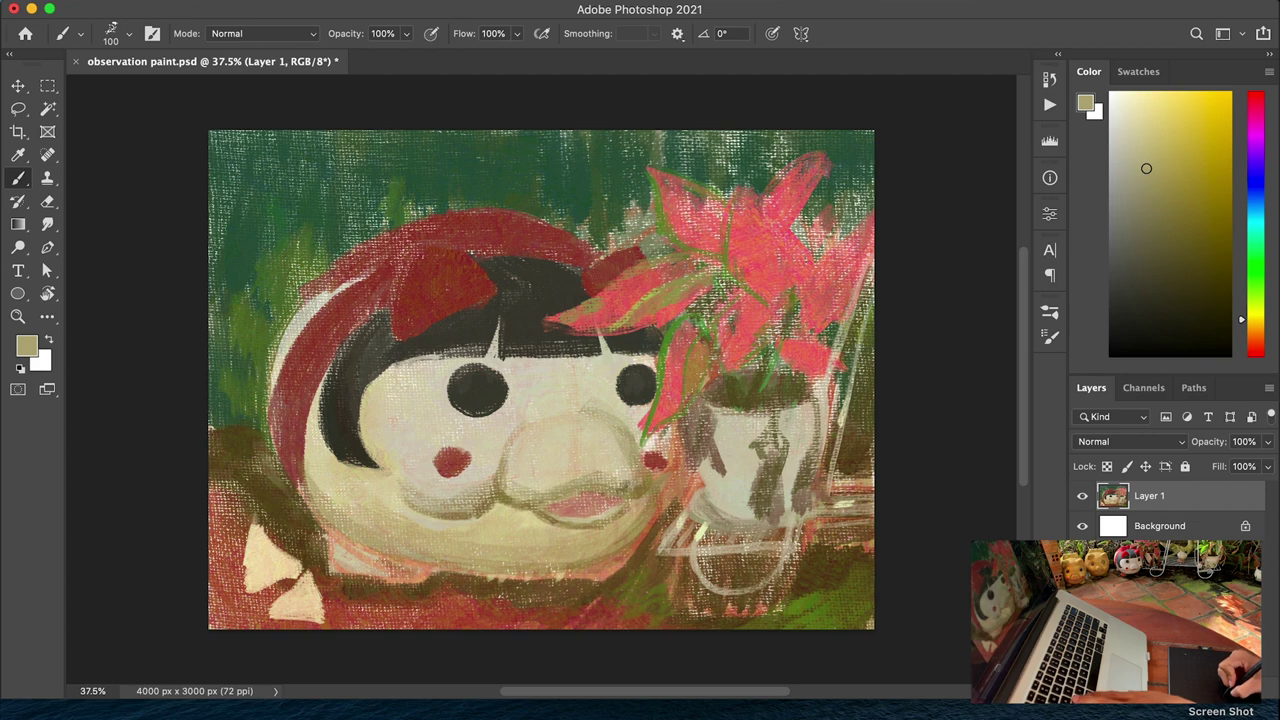
Reduce the brush to 60 px and darken the snout's left corner and upper lip line with a sampled olive brown
key(bracketleft)
key(bracketleft)
key(bracketleft)
key(bracketleft)
key(x)
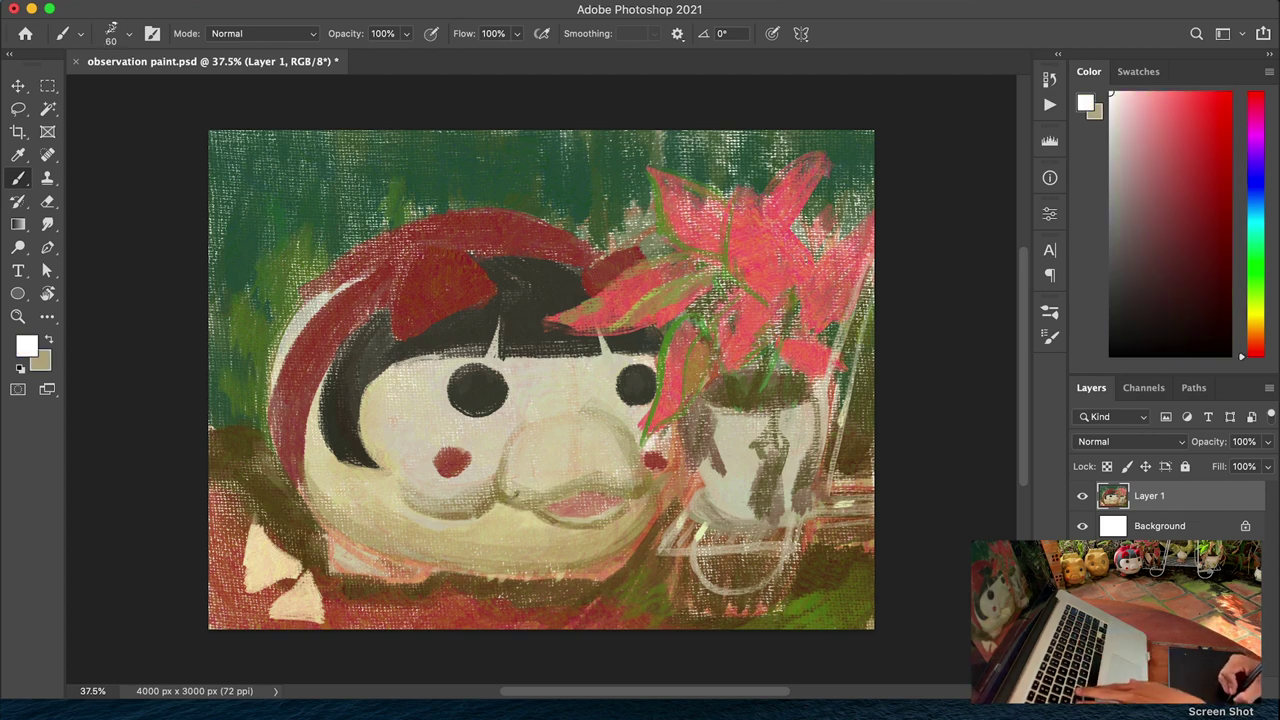
alt+click(511, 490)
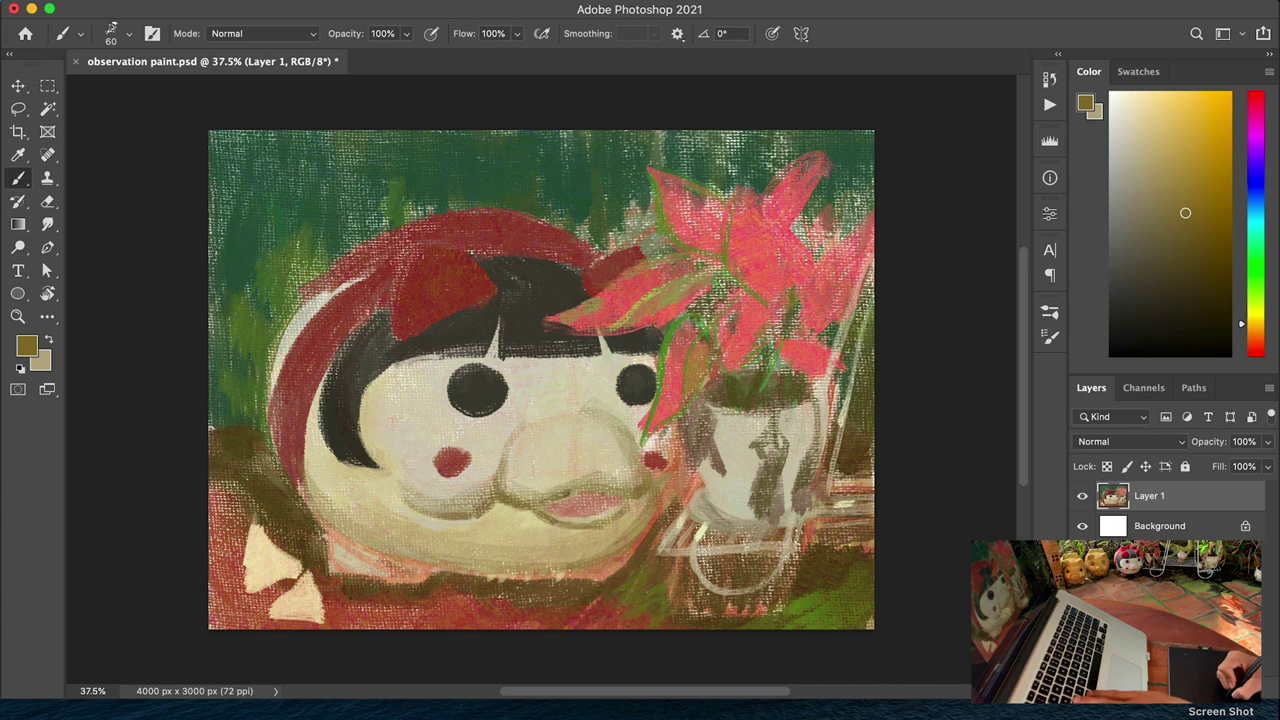
drag(570, 492, 592, 490)
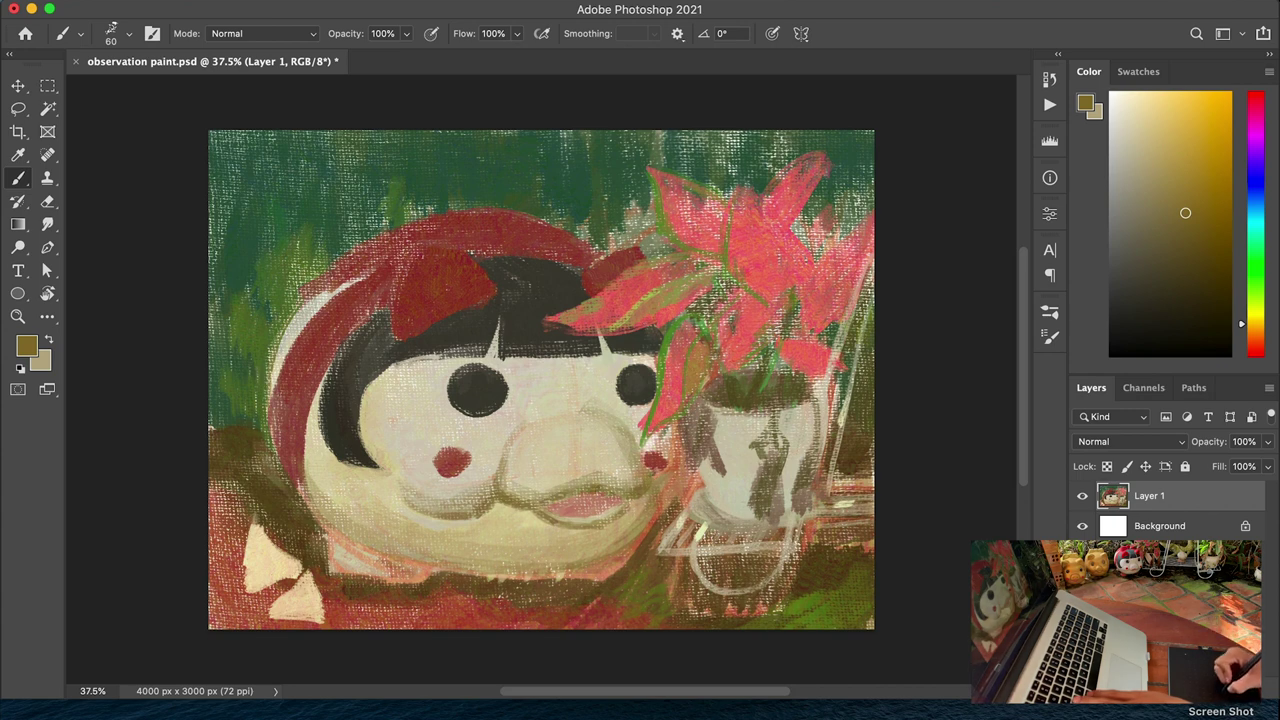
Sample a pale cream, enlarge the brush to 125 px and lighten the top of the snout
alt+click(562, 418)
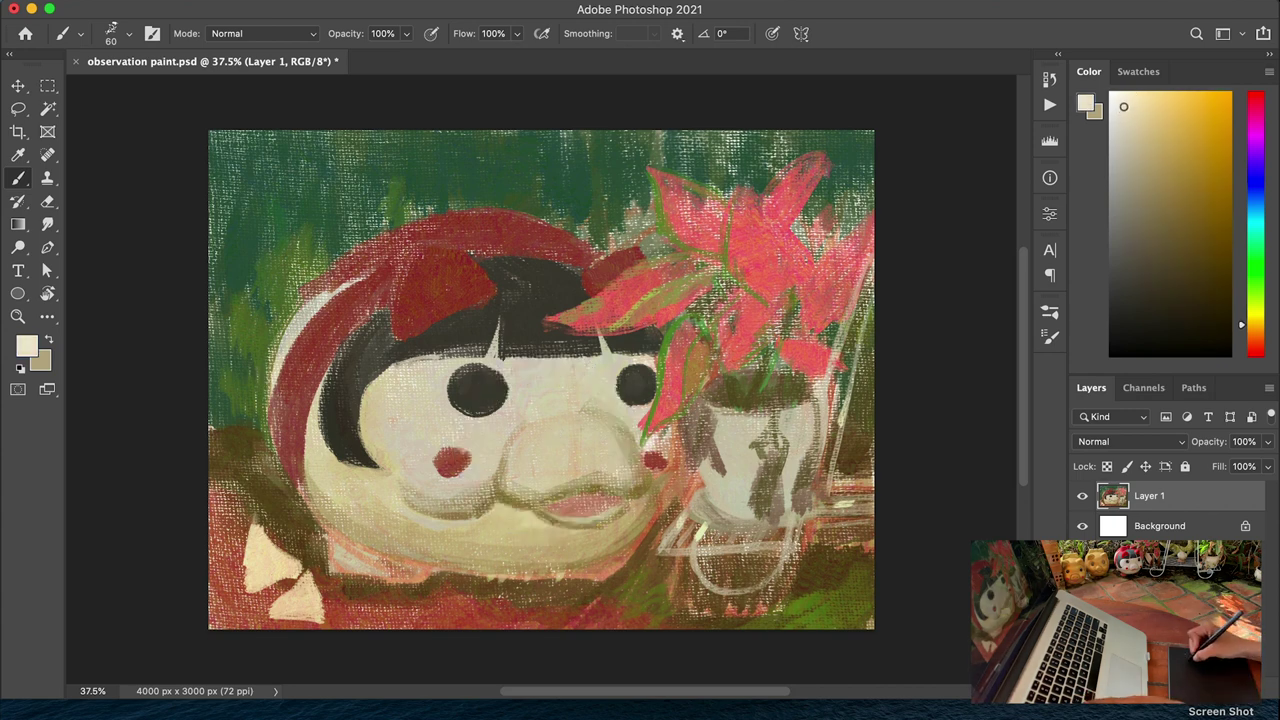
key(bracketright)
key(bracketright)
key(bracketright)
key(bracketright)
key(bracketright)
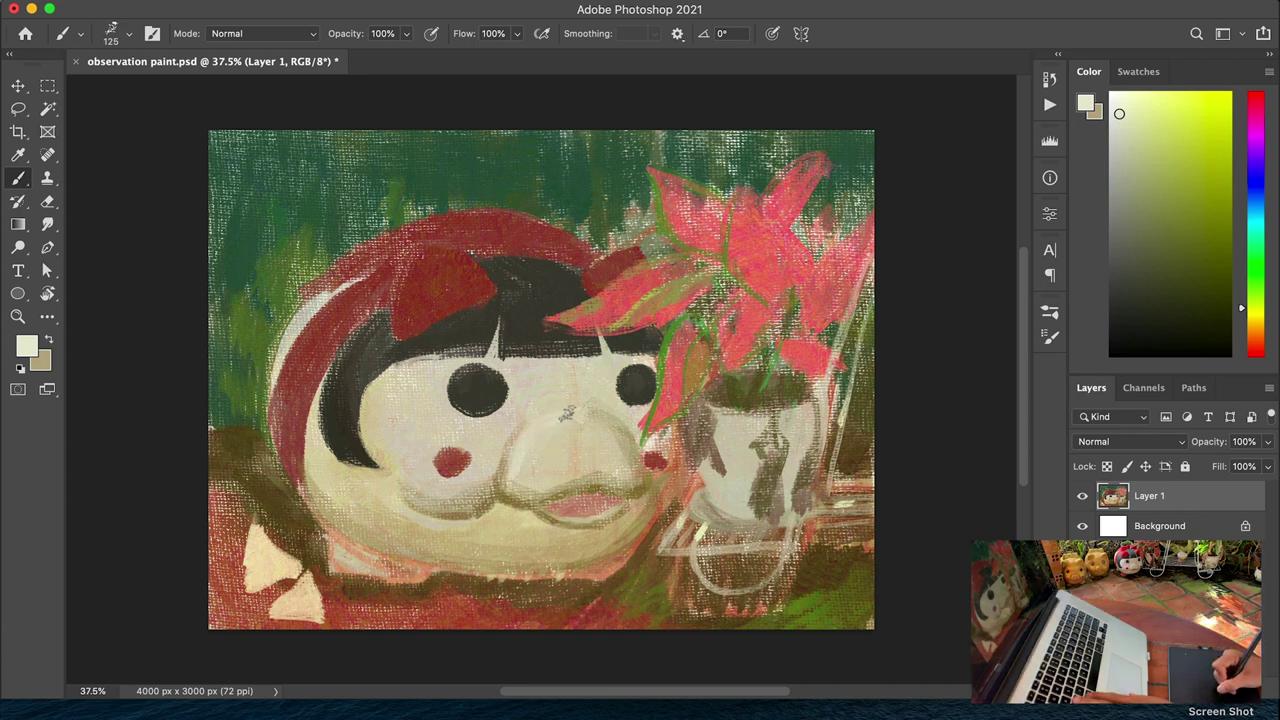
Blend the snout's left side and upper highlight with sampled beiges and a pale greenish white
alt+click(540, 465)
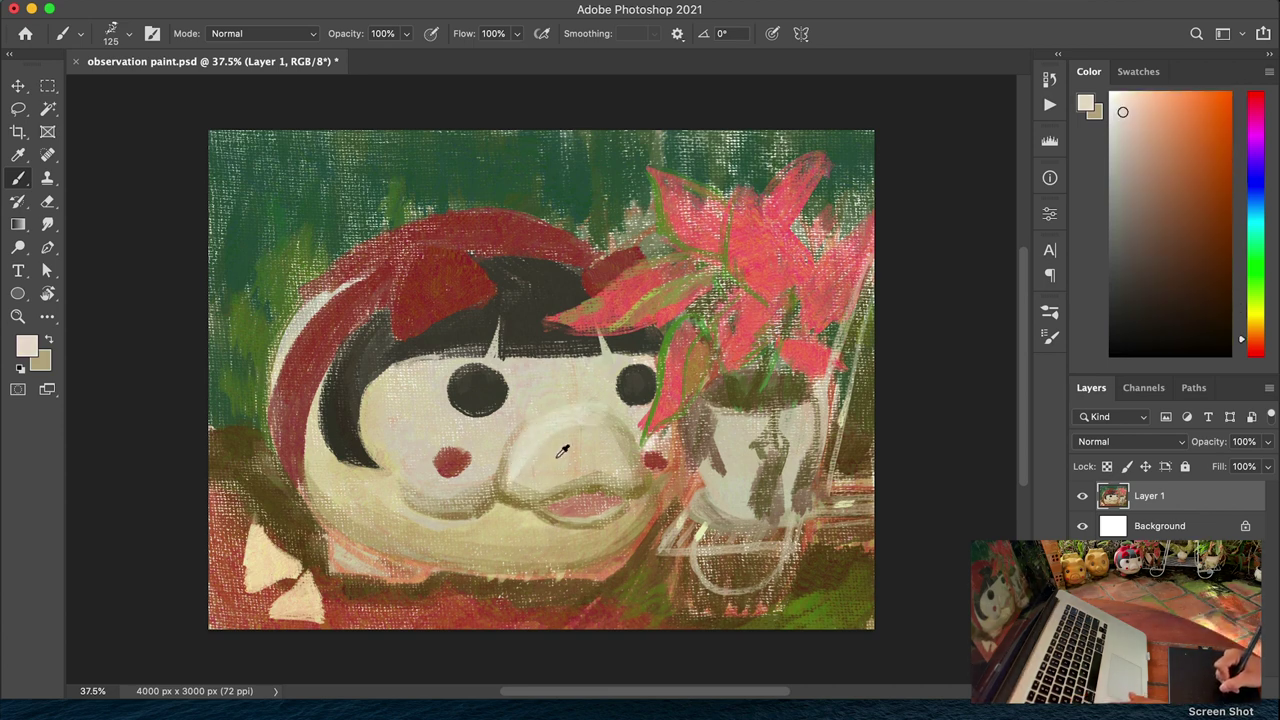
alt+click(550, 458)
alt+click(524, 446)
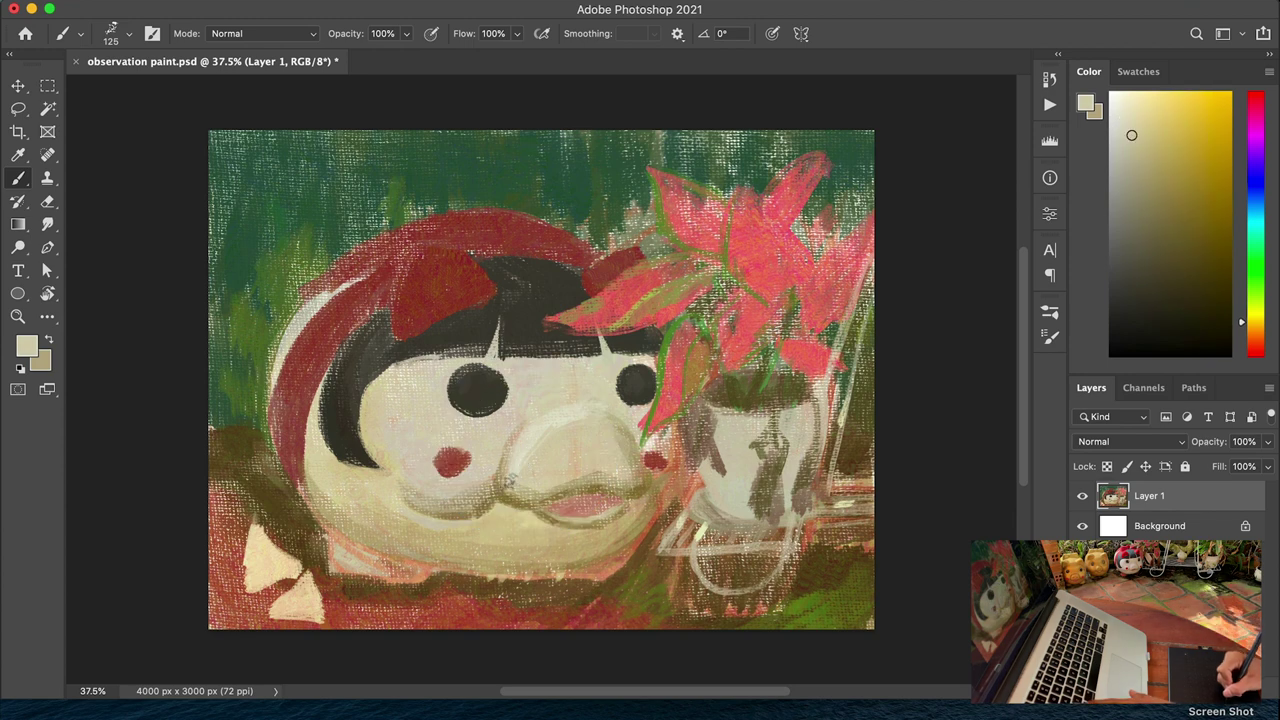
alt+click(527, 446)
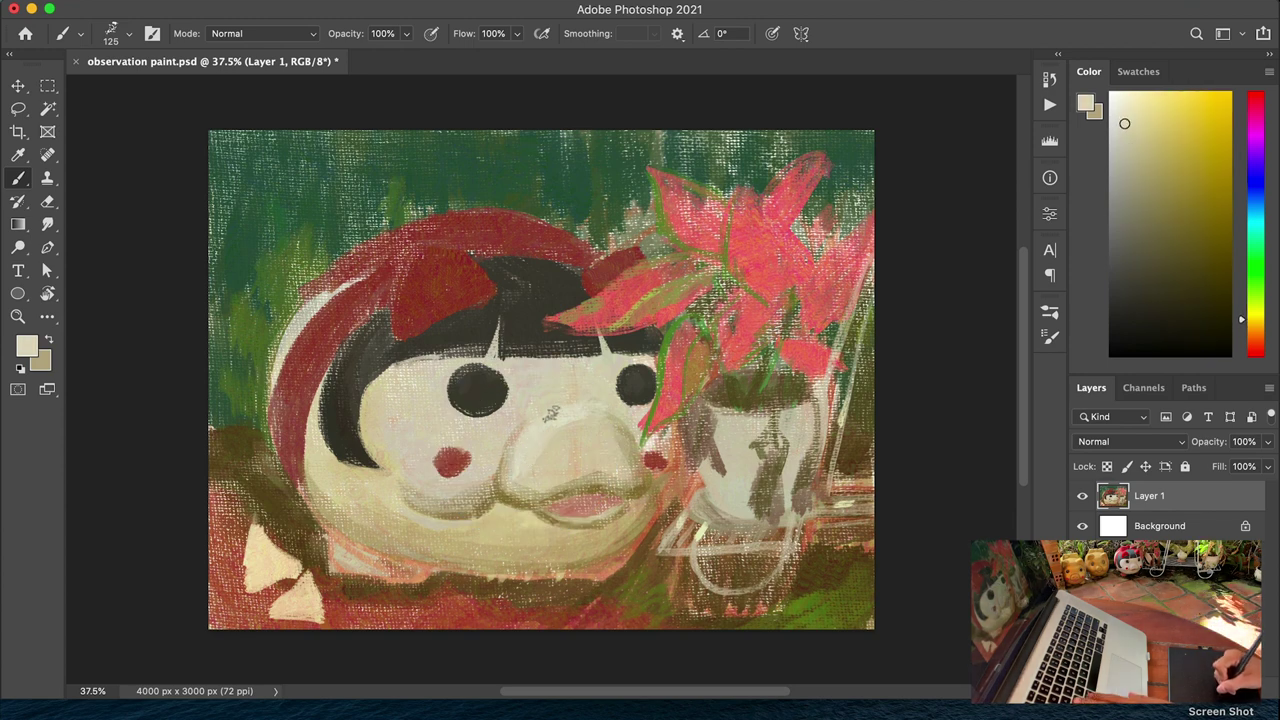
click(1255, 288)
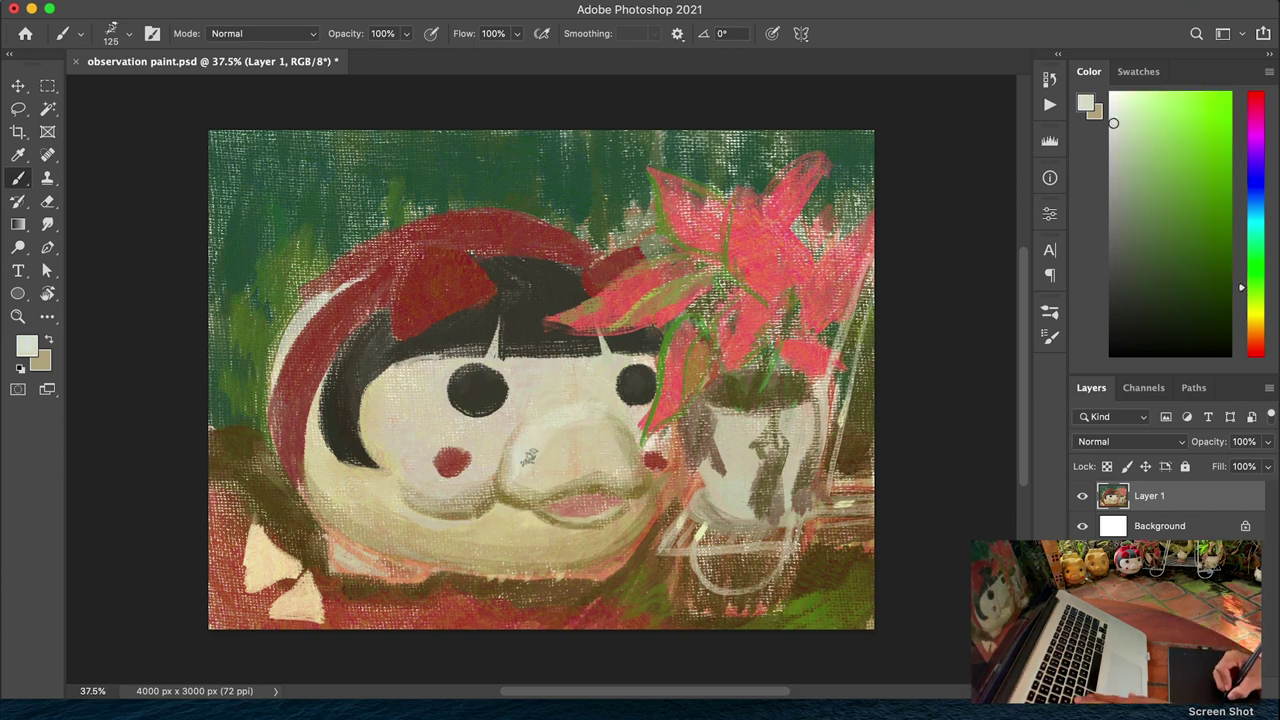
alt+click(542, 444)
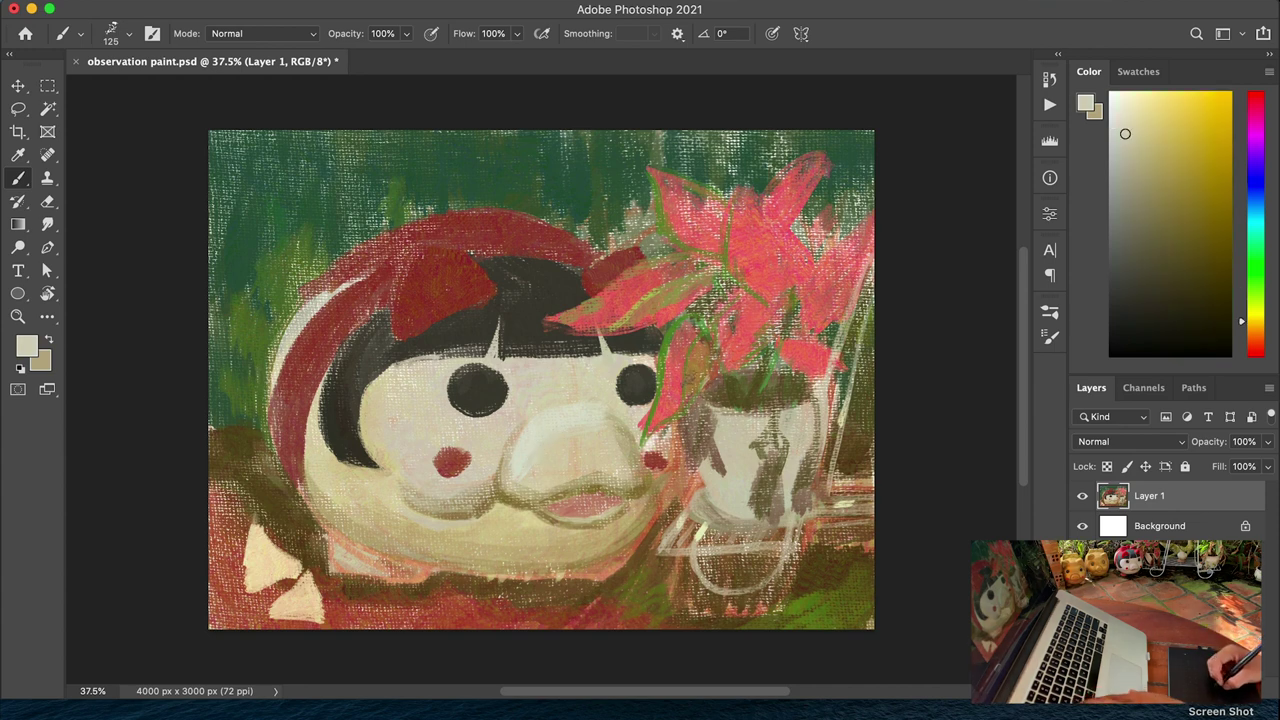
Warm the snout's centre with pale peach and shade its upper right edge with sampled tan and grey-olive tones
alt+click(590, 372)
alt+click(473, 488)
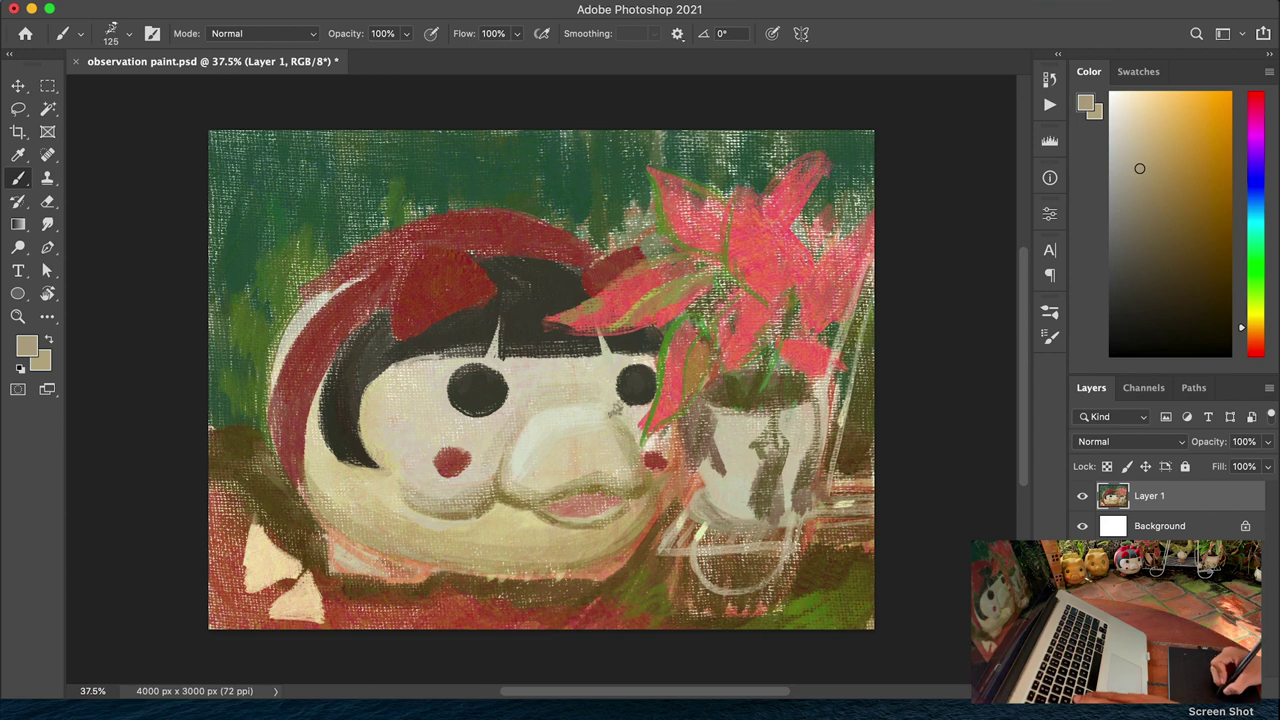
alt+click(549, 445)
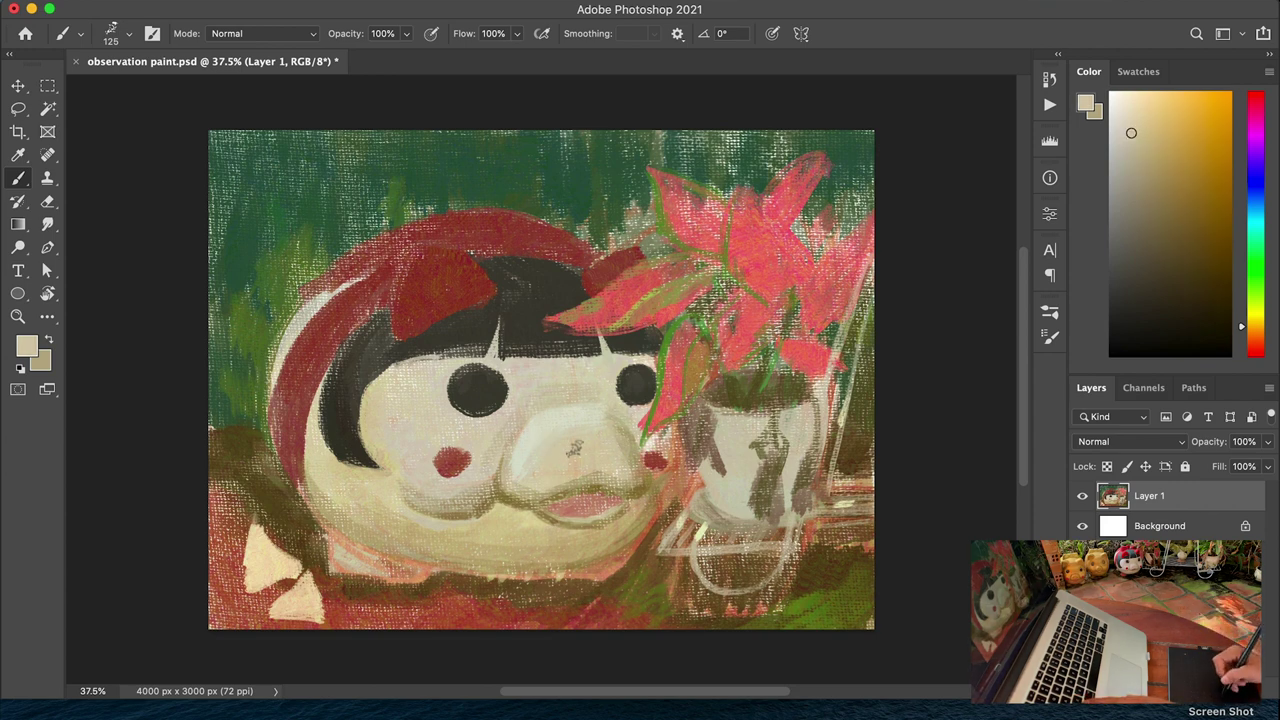
alt+click(613, 452)
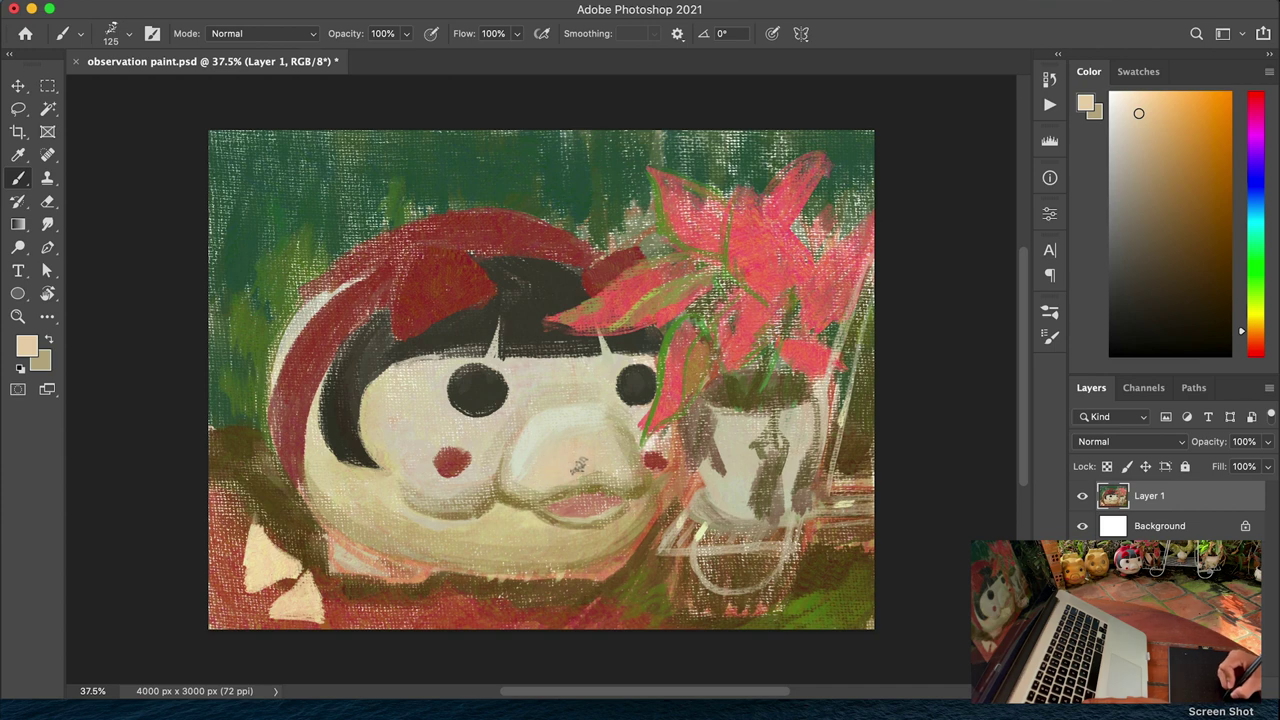
alt+click(634, 431)
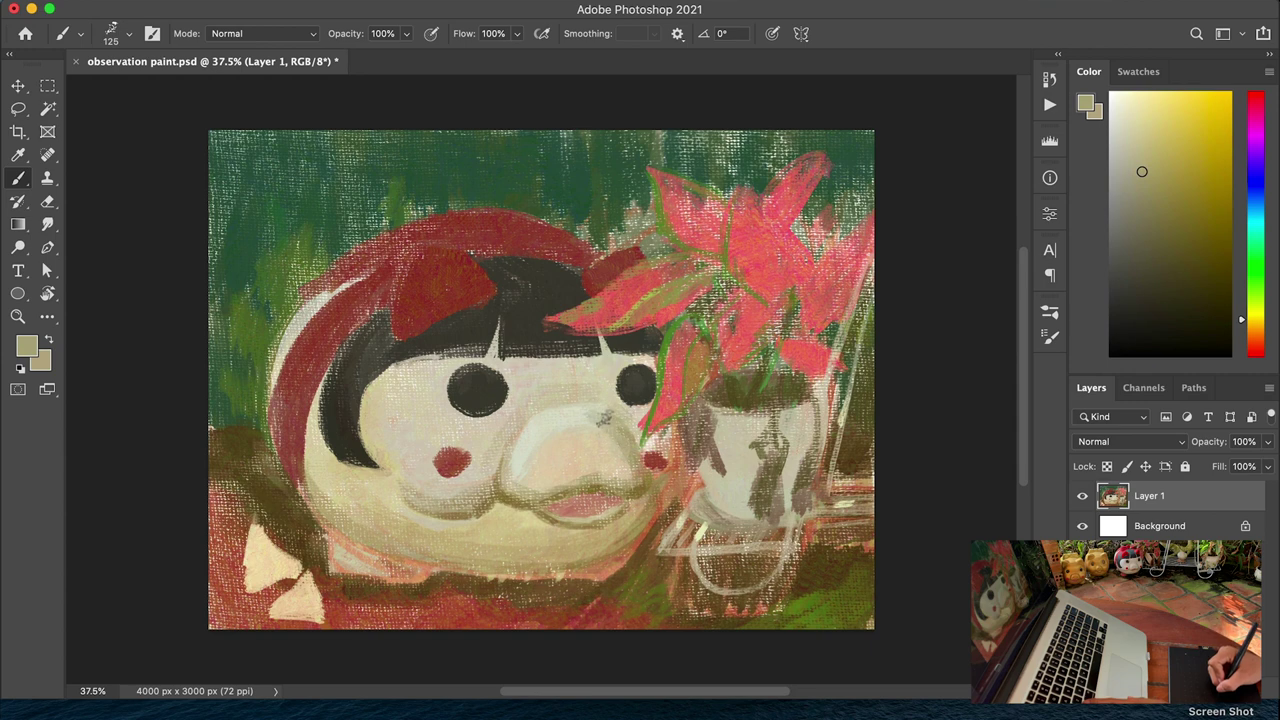
alt+click(618, 425)
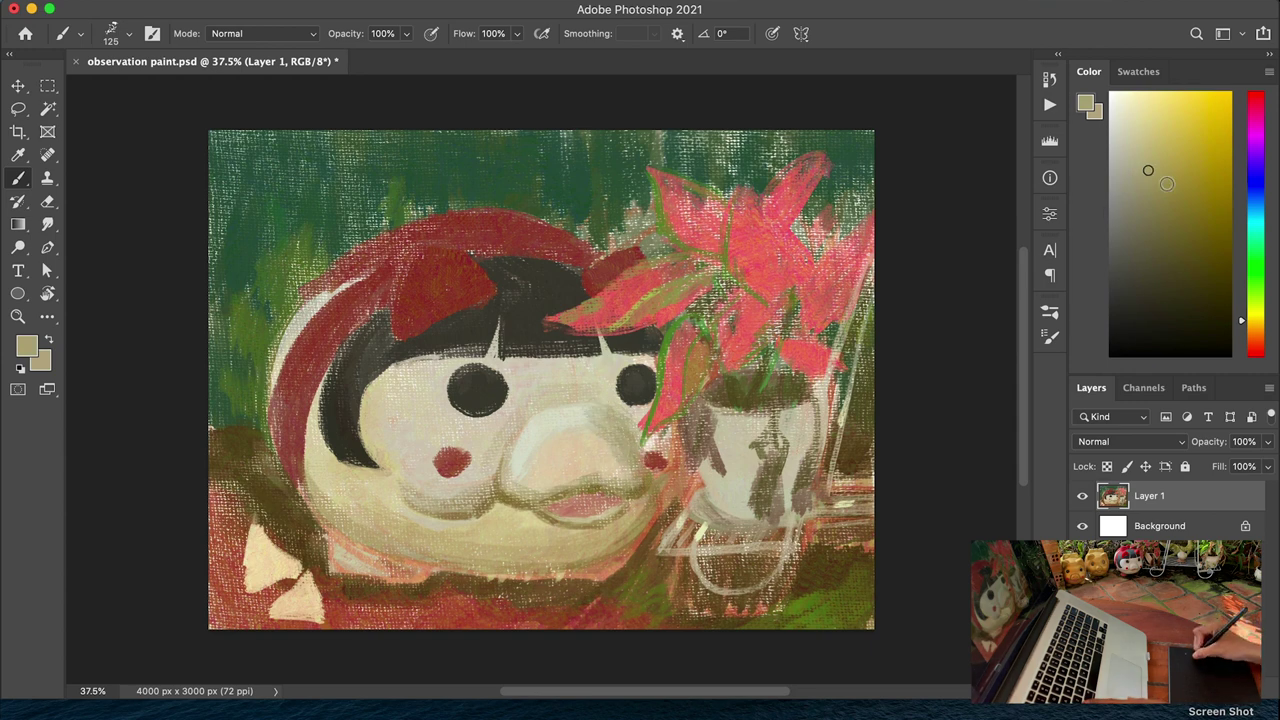
Sample an ochre brown and sharpen the shadow lines at the snout's right side and mouth, reducing the brush to 50 px and then 35 px
alt+click(630, 460)
key(bracketleft)
key(bracketleft)
key(bracketleft)
key(bracketleft)
key(bracketleft)
key(bracketleft)
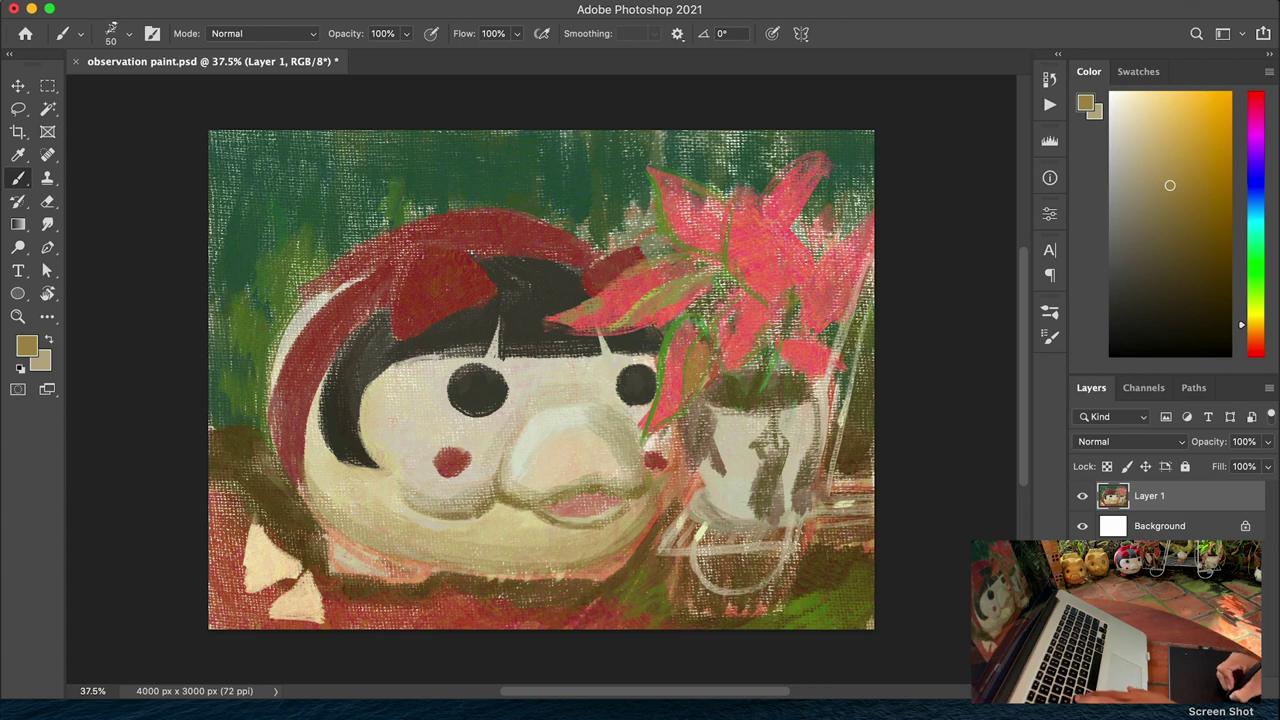
key(bracketleft)
key(bracketleft)
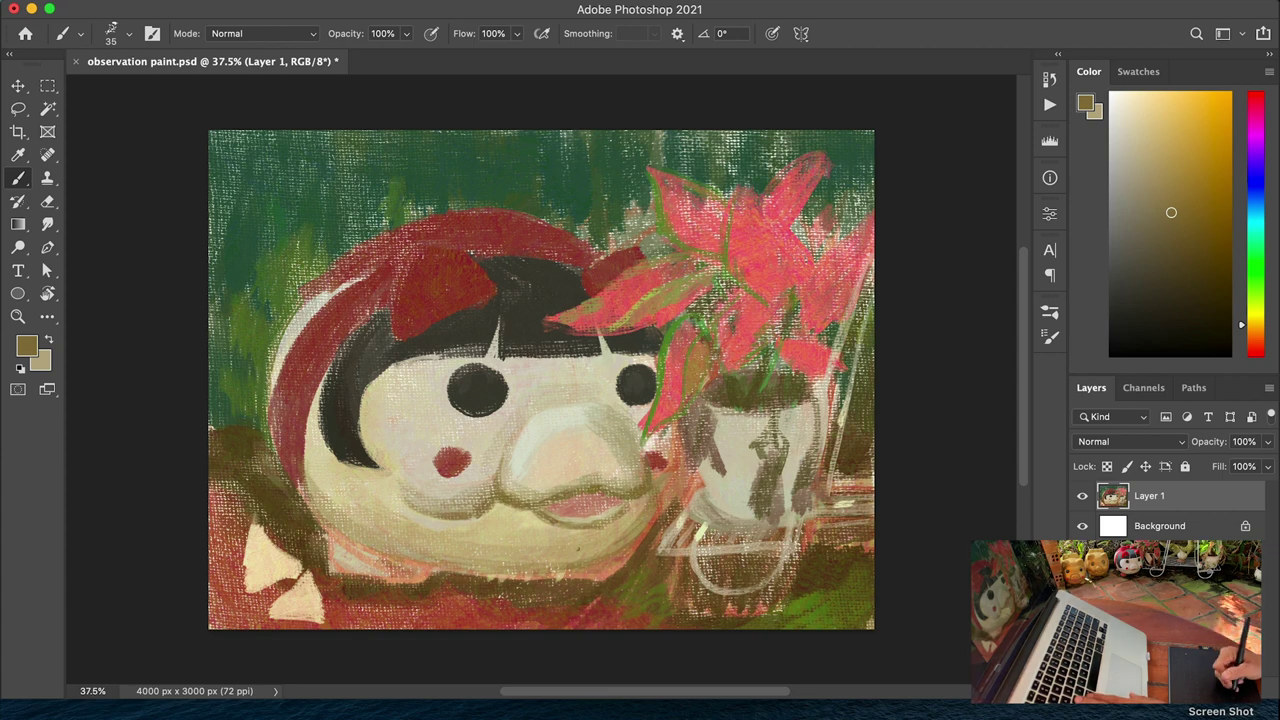
Enlarge the brush to 90 px and blend the snout and face with a muted olive tan and sampled pale creams
alt+click(651, 459)
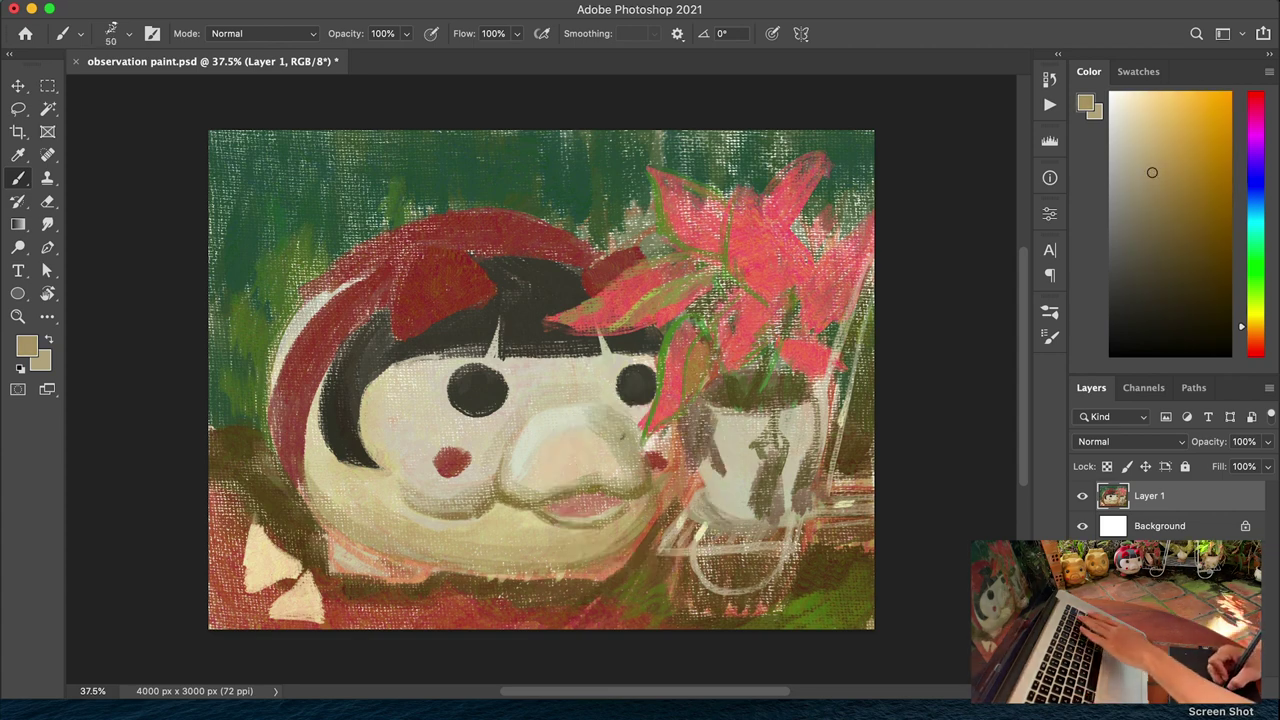
key(bracketright)
key(bracketright)
key(bracketright)
key(bracketright)
key(bracketright)
key(bracketright)
key(bracketright)
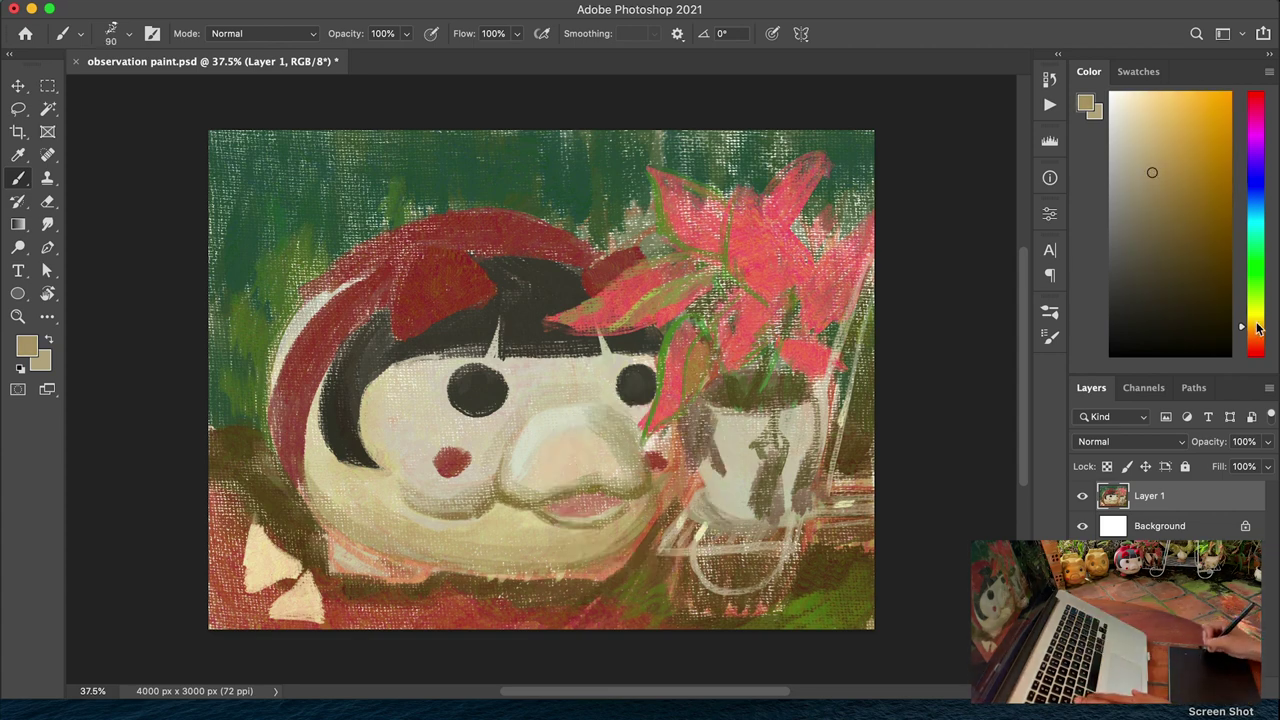
click(1160, 182)
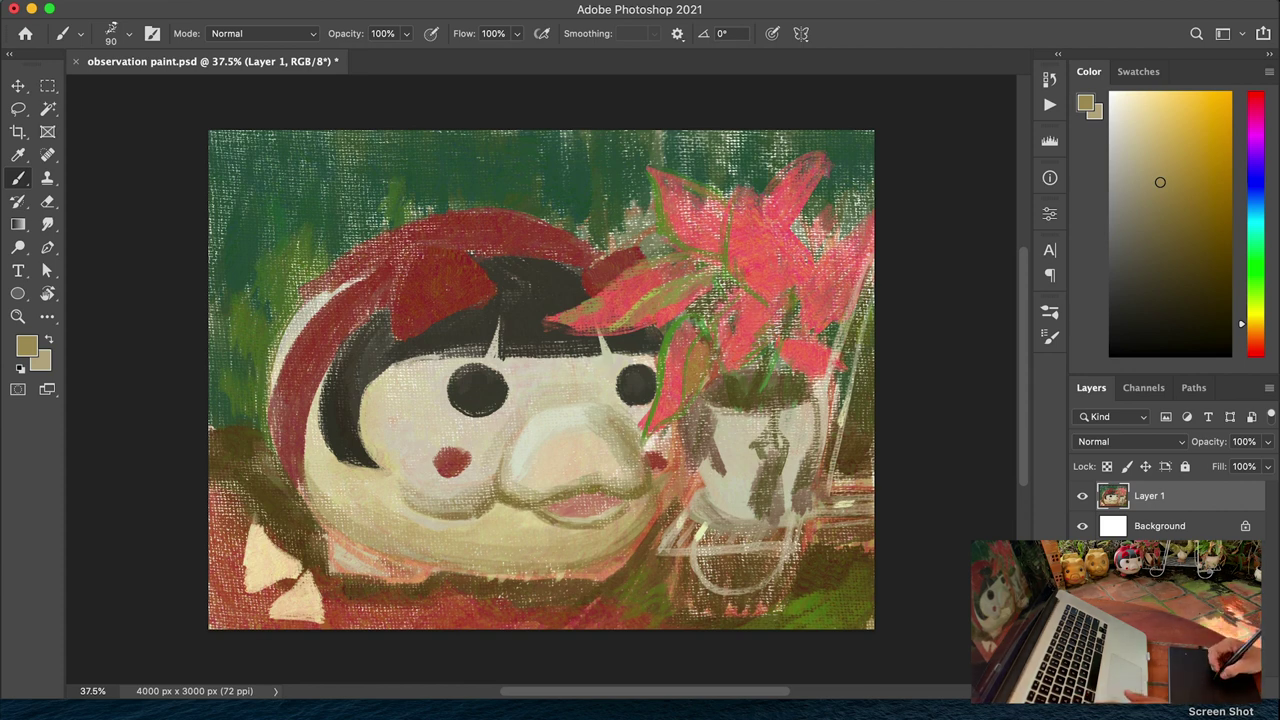
alt+click(569, 400)
alt+click(586, 451)
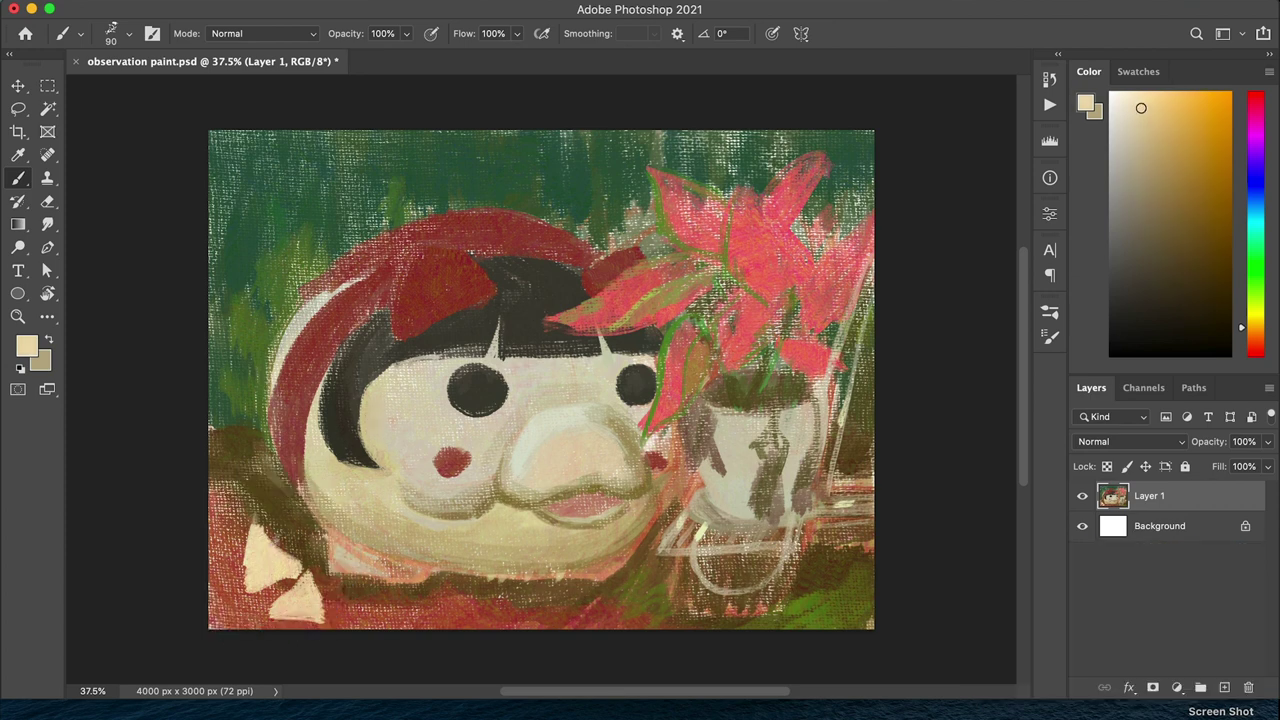
right_click(275, 539)
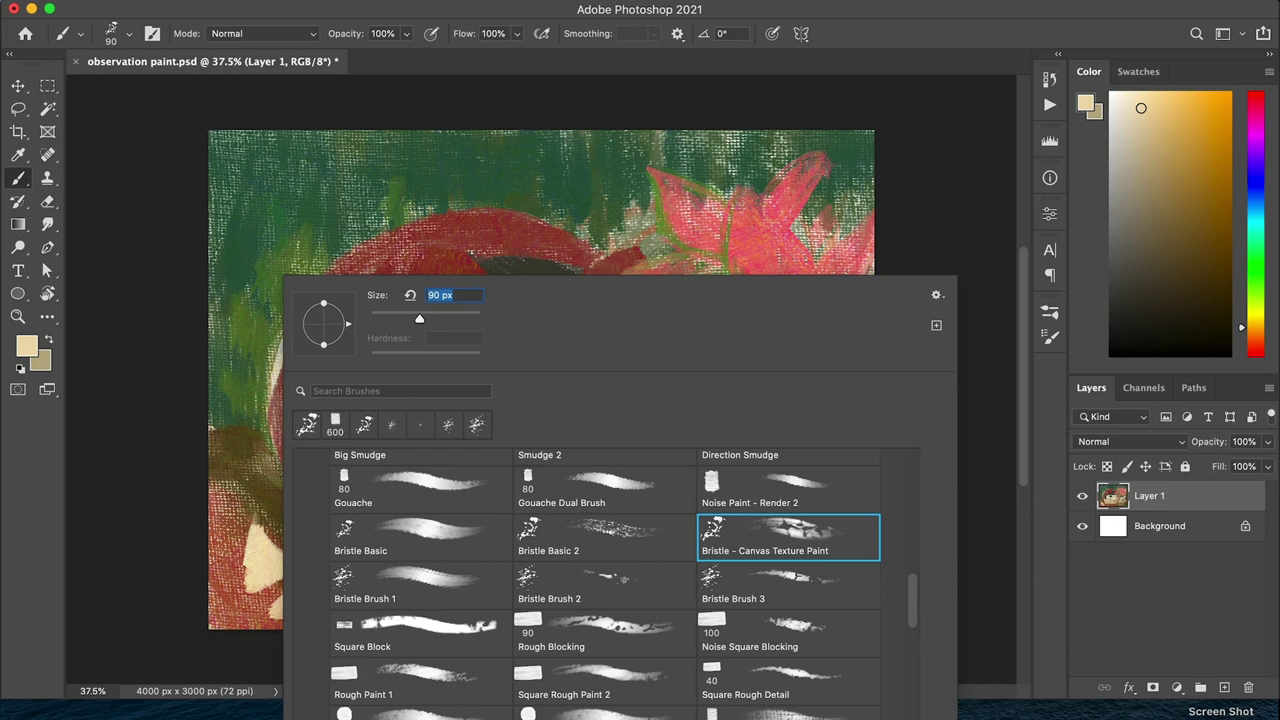
click(14, 9)
key(Escape)
right_click(712, 374)
click(487, 248)
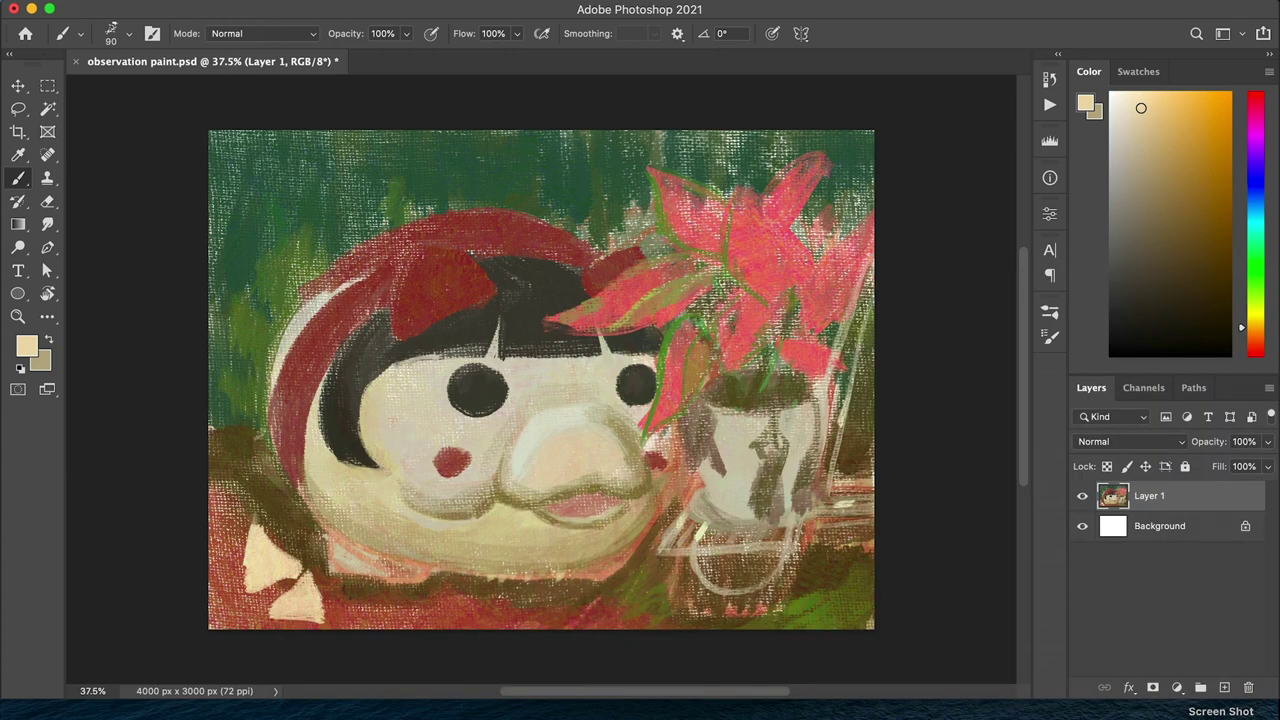
Sample cream and peach tones and warm the lower part of the snout with soft strokes
alt+click(309, 311)
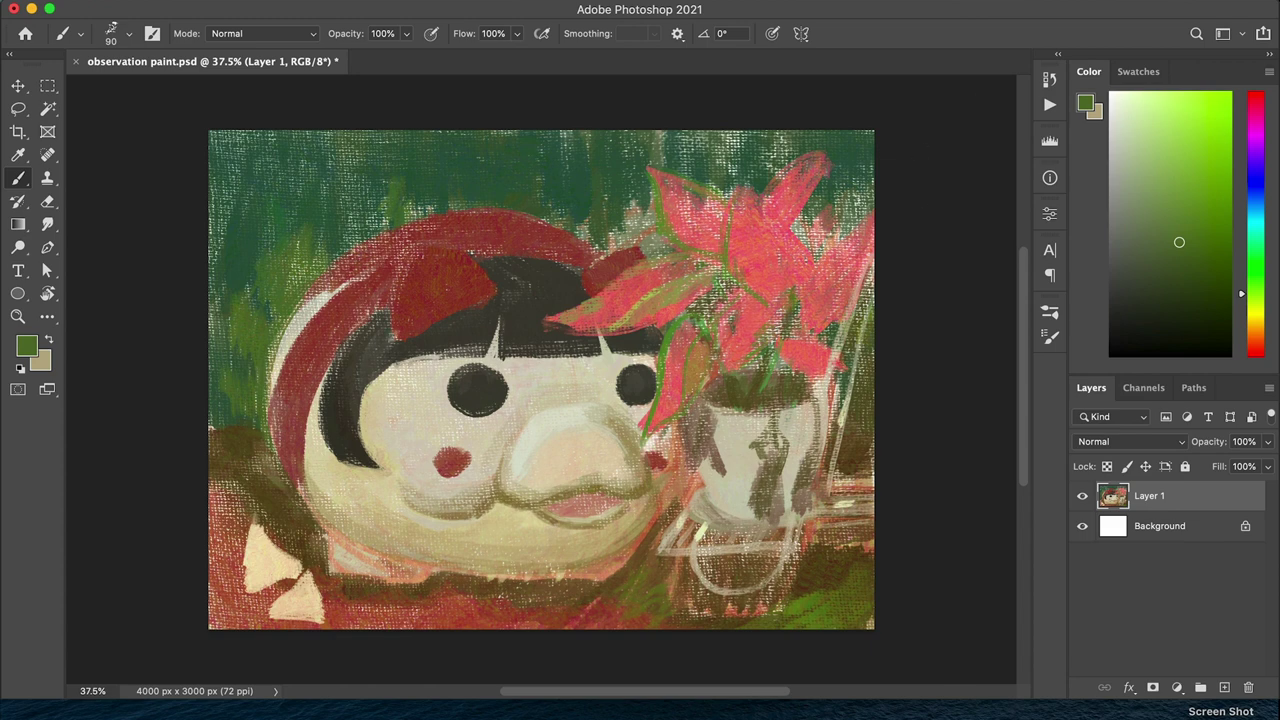
alt+click(373, 267)
alt+click(500, 362)
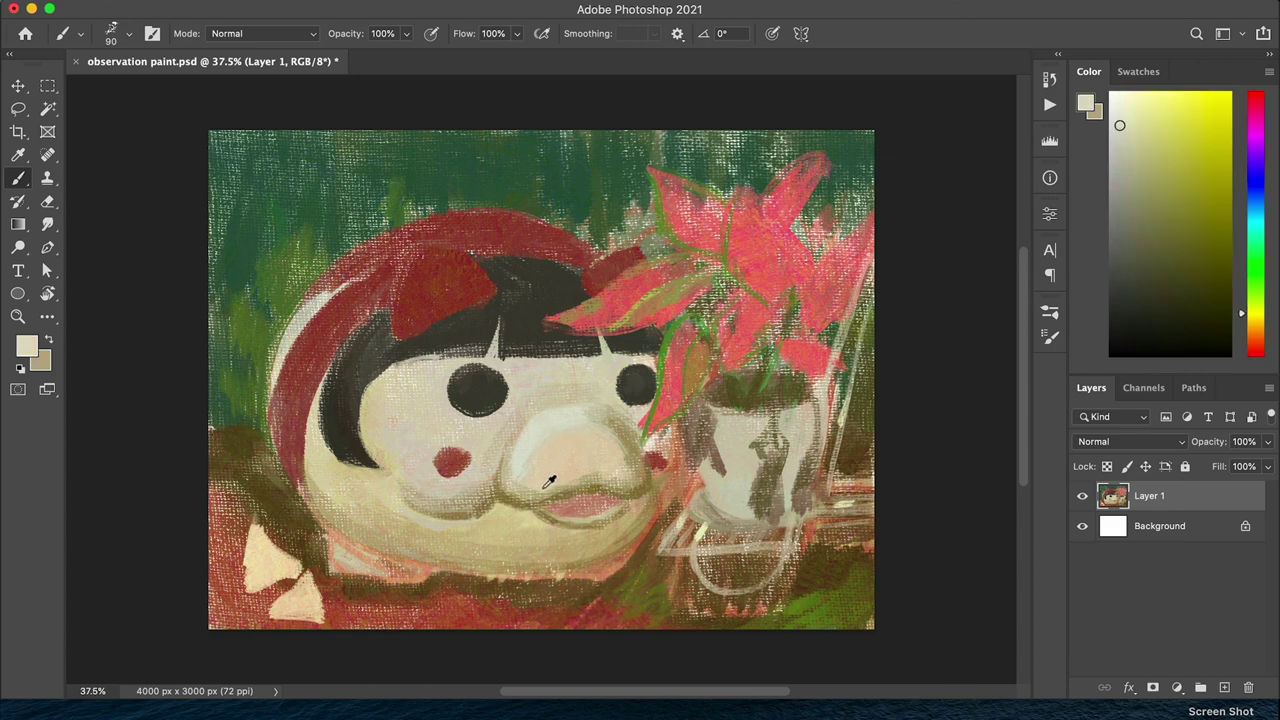
alt+click(648, 475)
alt+click(537, 499)
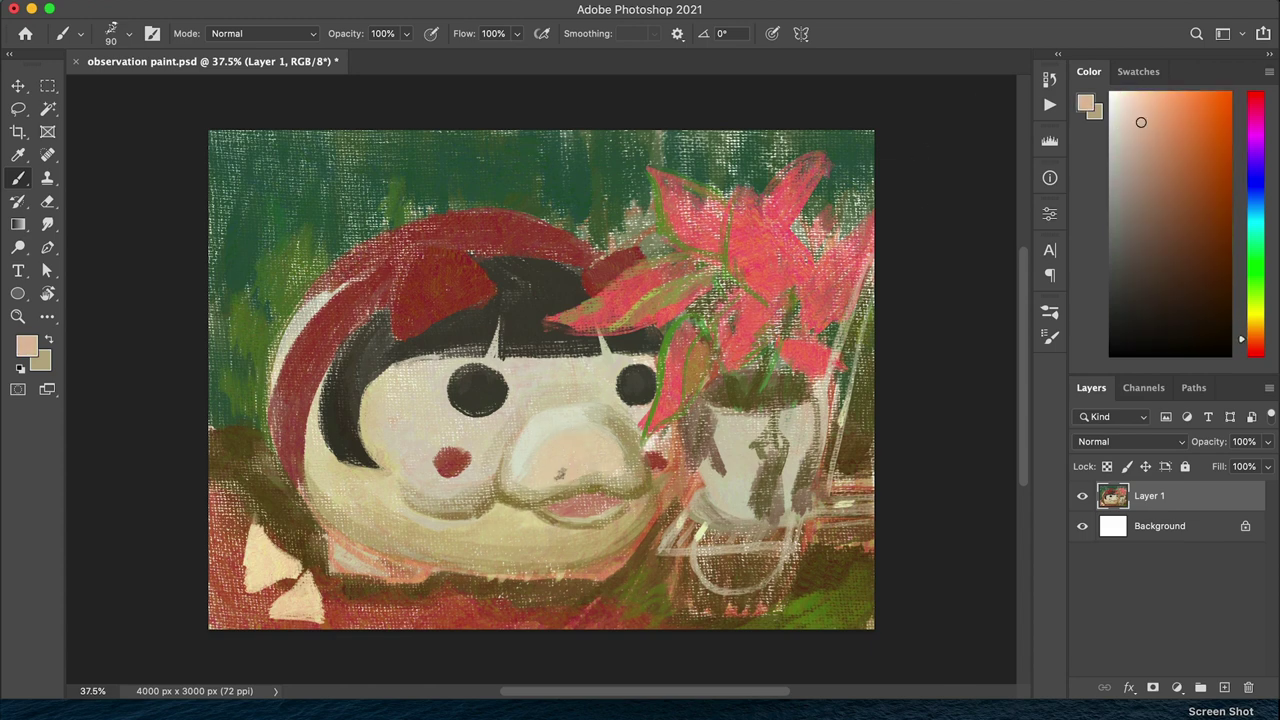
alt+click(594, 465)
alt+click(549, 483)
Add a pale mint highlight along the snout's upper left and tint the far cheek with sampled tans
click(1260, 241)
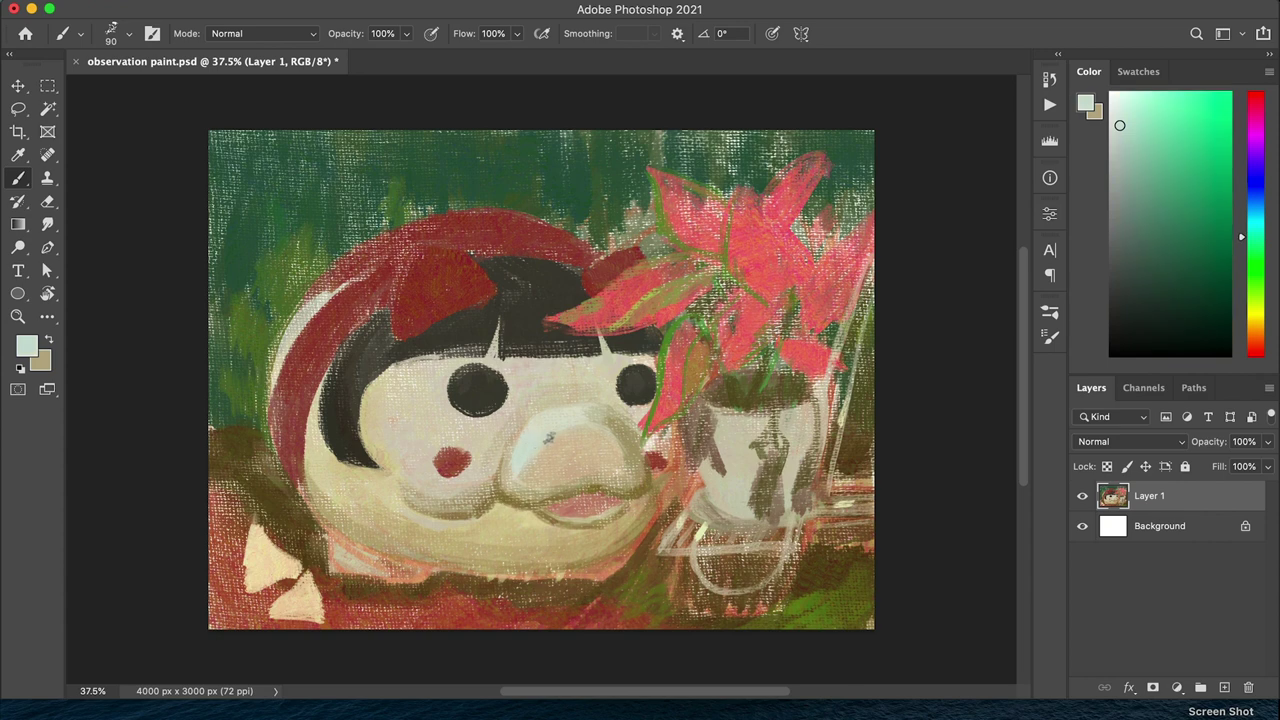
alt+click(610, 430)
alt+click(627, 413)
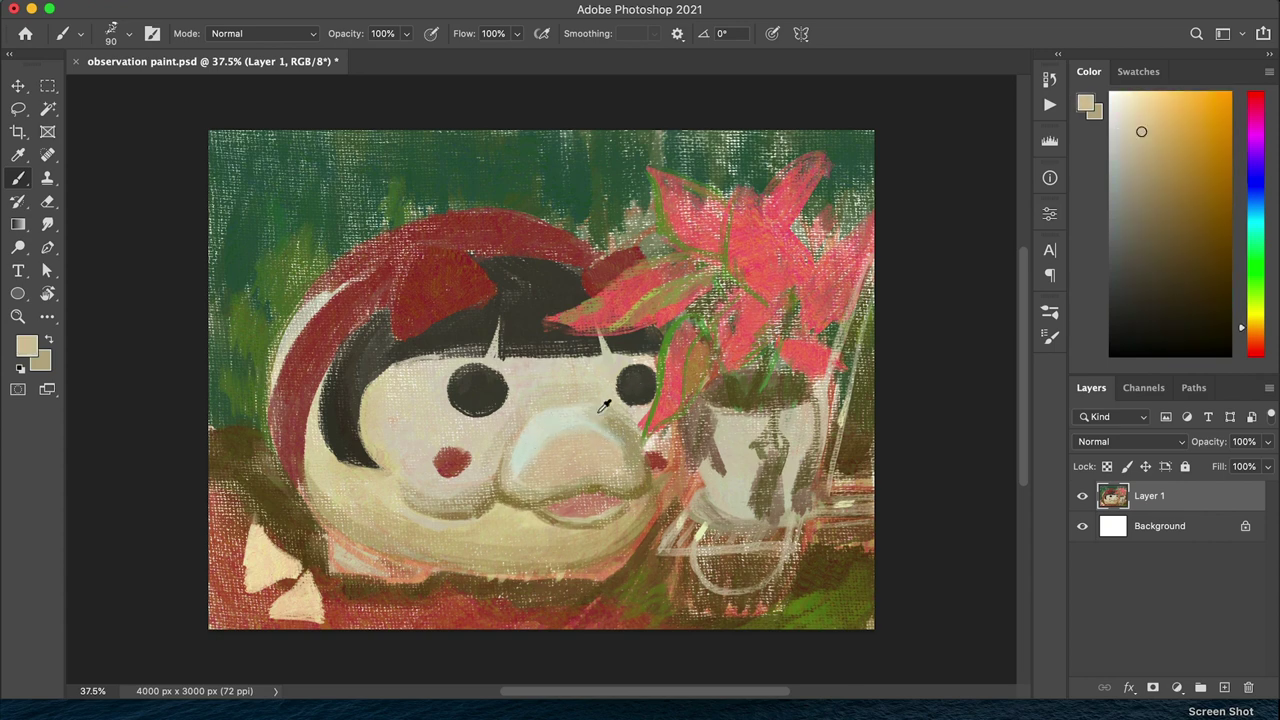
alt+click(585, 422)
alt+click(463, 409)
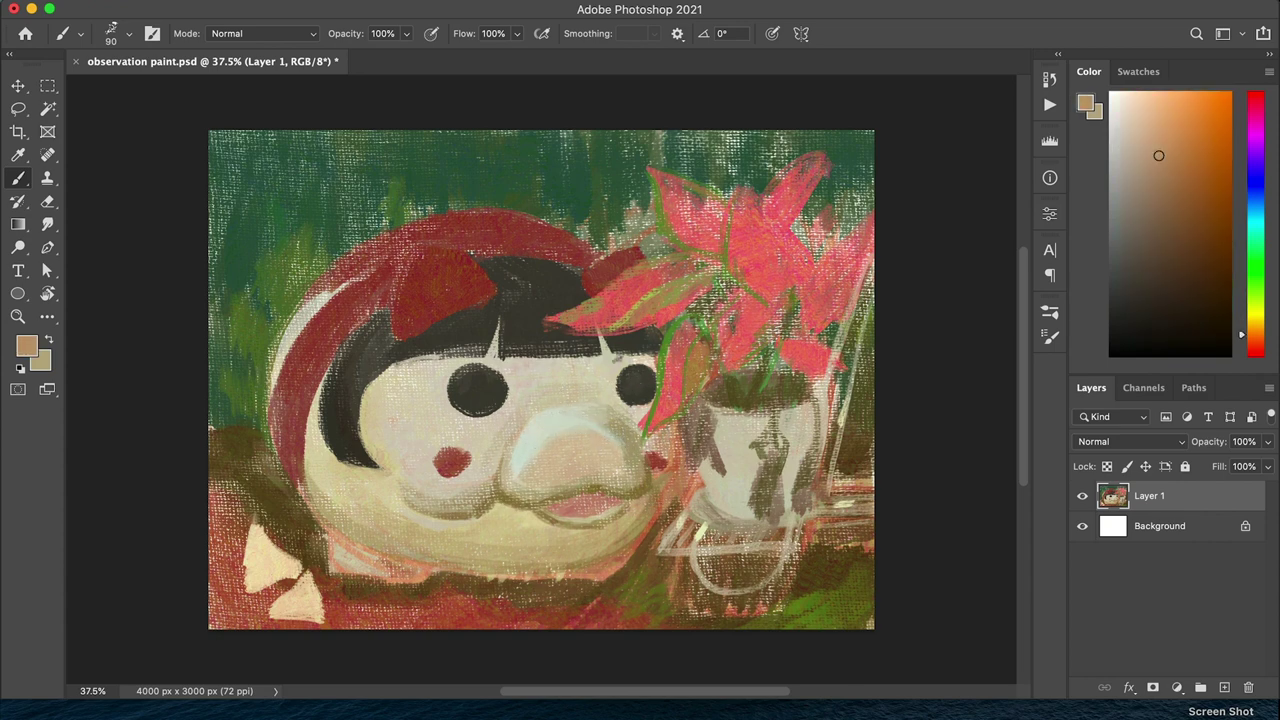
Enlarge the brush to 200 px and shade the lower right of the figure's body with sampled browns and ochre
alt+click(640, 556)
key(bracketright)
key(bracketright)
key(bracketright)
key(bracketright)
key(bracketright)
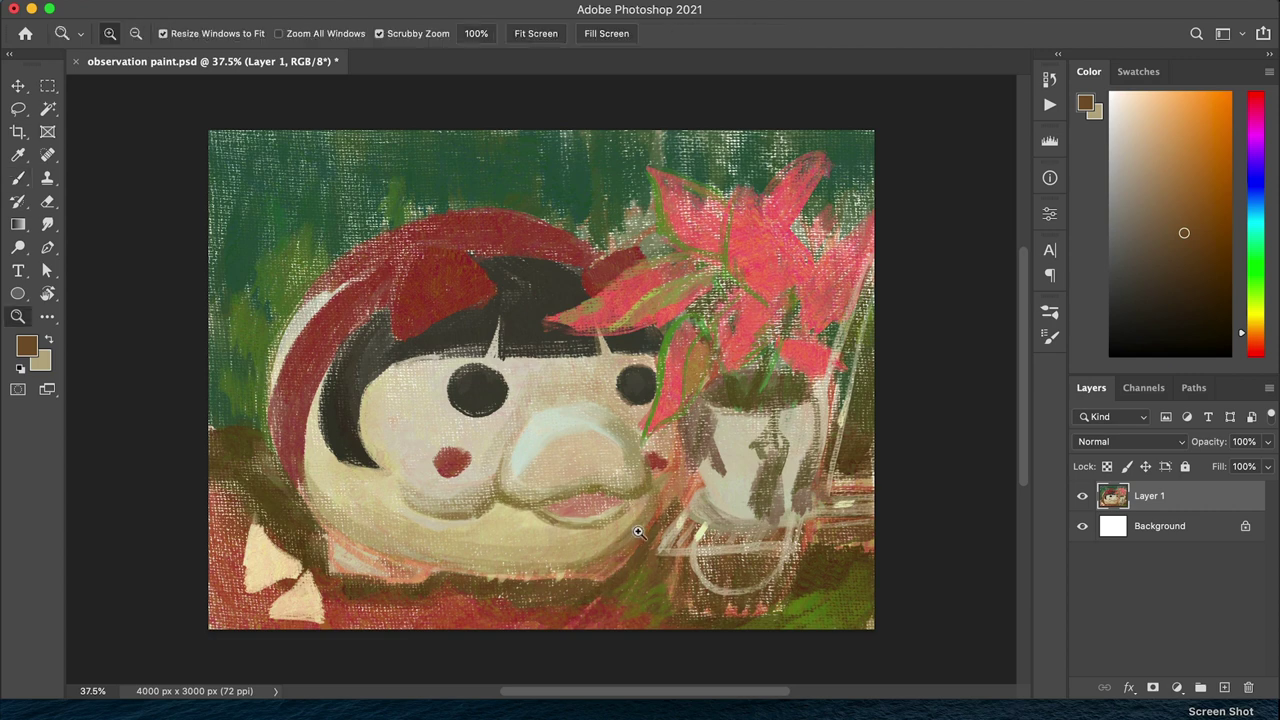
alt+click(533, 512)
alt+click(631, 528)
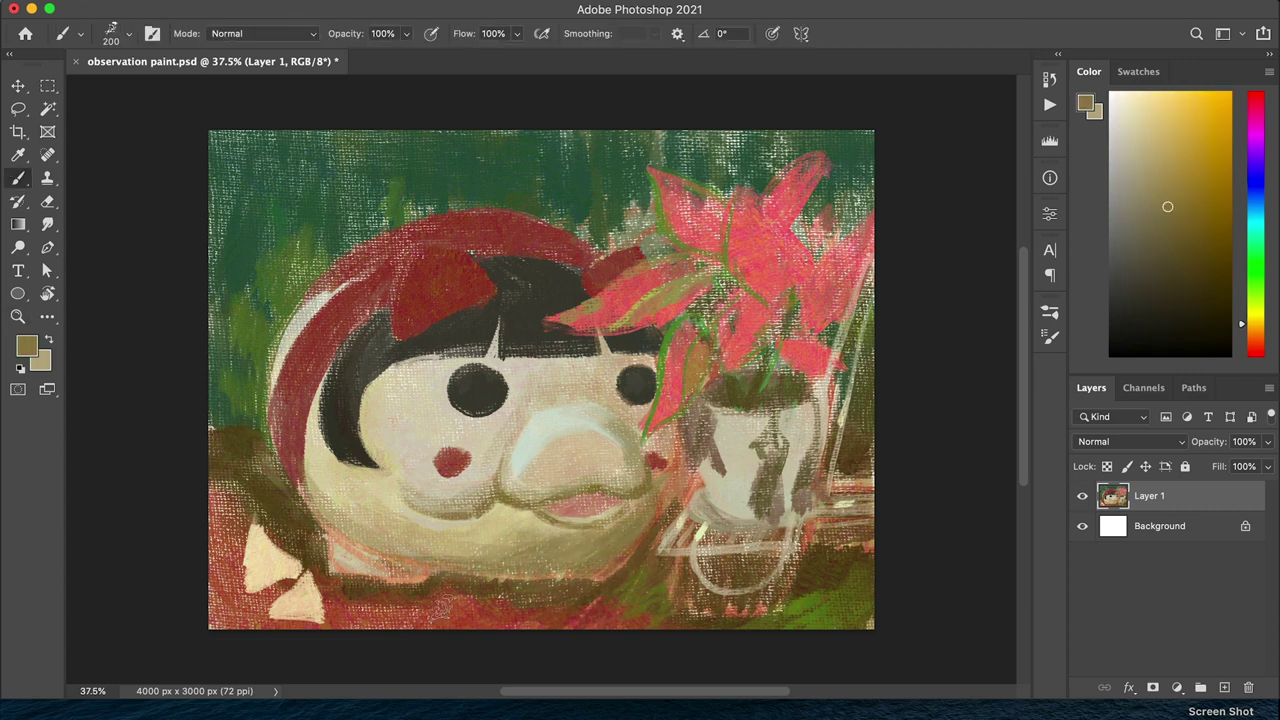
With a 100 px brush, deepen the brown shadow left of the figure and brighten the cream triangles in the painting's lower-left corner
alt+click(369, 513)
alt+click(267, 470)
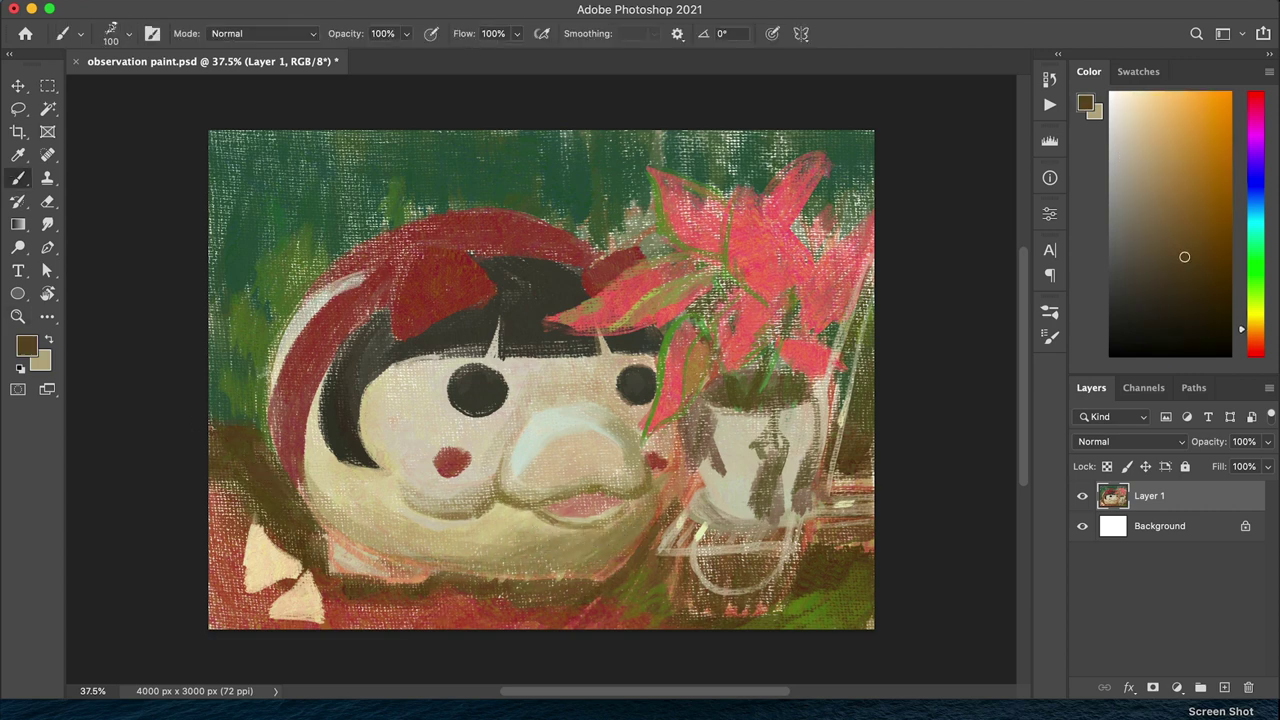
alt+click(271, 558)
drag(271, 558, 300, 608)
Paint pale pink and cream highlights along the top rim and left side of the red hood
alt+click(345, 268)
mouse_move(345, 268)
mouse_down()
mouse_move(315, 290)
mouse_move(400, 235)
mouse_move(530, 200)
mouse_move(500, 205)
mouse_up()
alt+click(400, 240)
alt+click(380, 240)
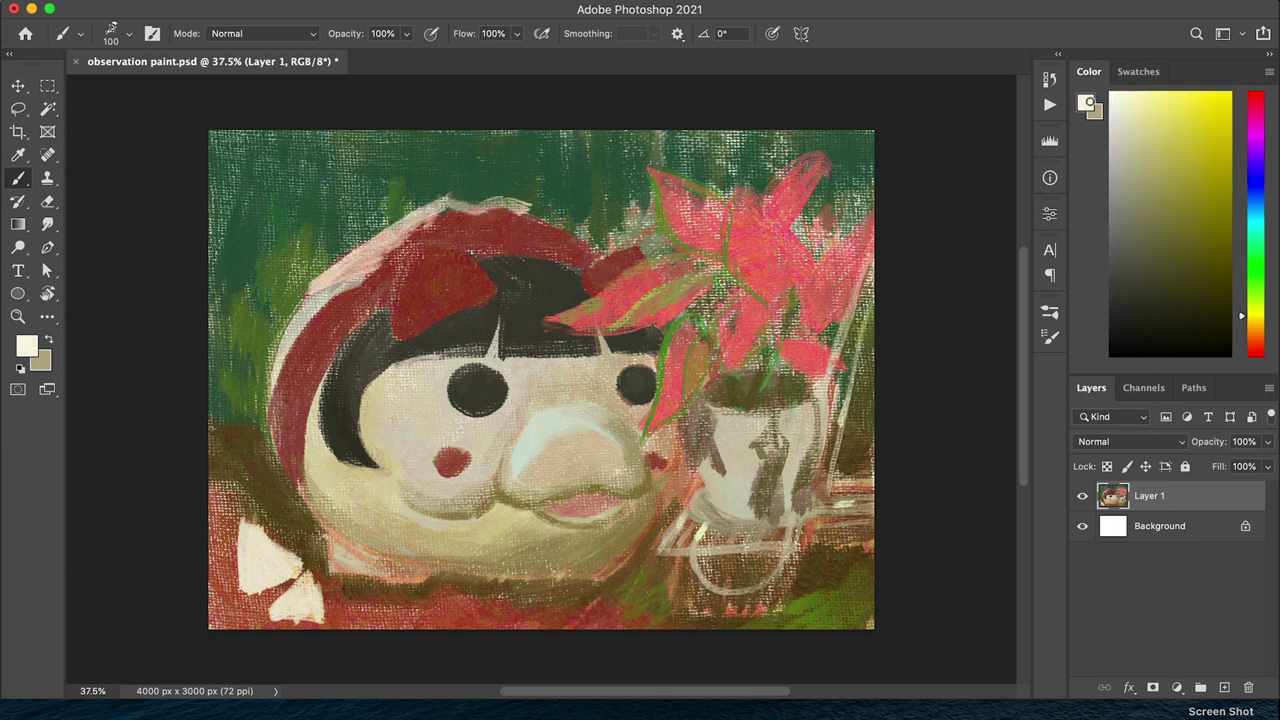
mouse_move(360, 270)
mouse_down()
mouse_move(275, 365)
mouse_move(300, 310)
mouse_move(280, 390)
mouse_up()
alt+click(372, 256)
mouse_move(400, 235)
mouse_down()
mouse_move(335, 318)
mouse_move(330, 390)
mouse_up()
Brush a pale grey sheen onto the left lock of black hair and extend pink down the hood's left band
alt+click(350, 330)
drag(385, 305, 330, 430)
drag(365, 345, 330, 450)
alt+click(328, 313)
drag(322, 368, 306, 449)
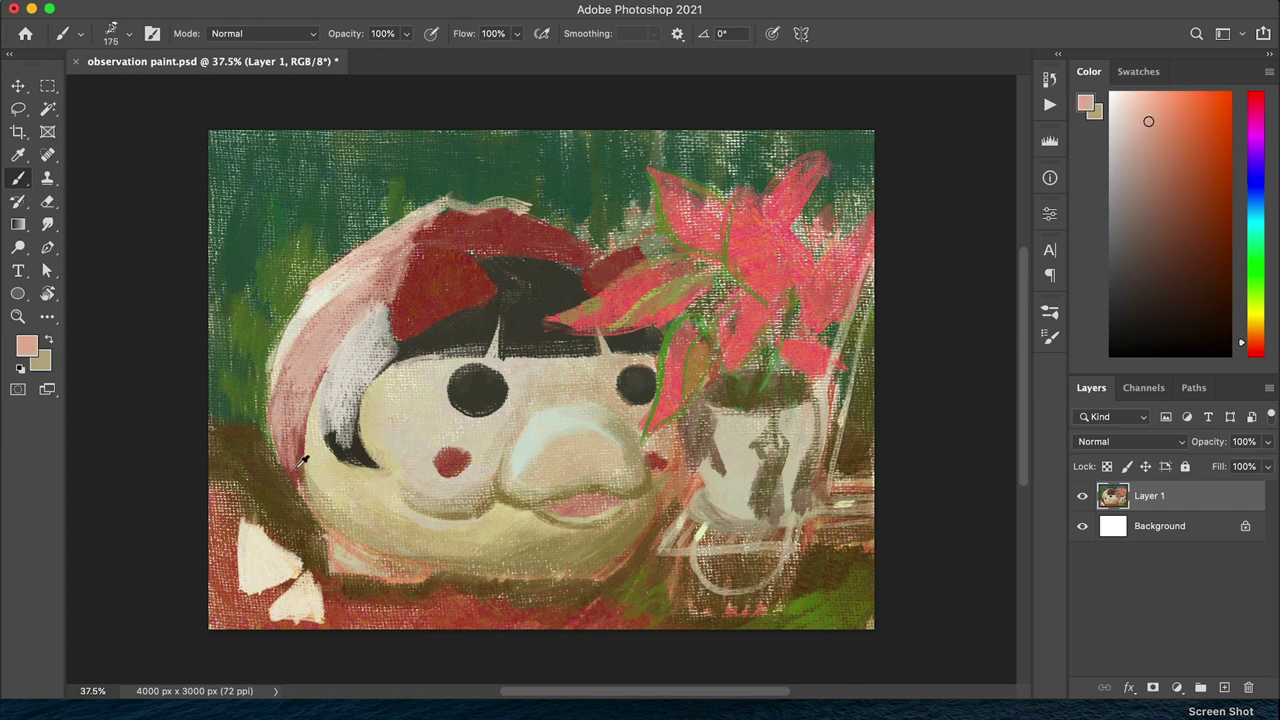
Sample tones around the left hair lock and blend its pale sheen into the dark lower end
alt+click(340, 420)
mouse_move(340, 398)
mouse_down()
mouse_move(325, 445)
mouse_move(420, 520)
mouse_move(415, 560)
mouse_up()
alt+click(335, 415)
alt+click(330, 420)
Adjust the brush size and shade the underside of the figure's body with sampled browns, covering the pale patch at its lower left
key(bracketleft)
key(bracketright)
key(bracketright)
key(bracketright)
key(bracketright)
key(bracketright)
alt+click(345, 430)
alt+click(451, 543)
mouse_move(340, 540)
mouse_down()
mouse_move(425, 600)
mouse_move(530, 580)
mouse_move(640, 530)
mouse_up()
Sample a light pink from the hood and reduce the brush to 80 px for refining the hood's top edge
alt+click(315, 320)
alt+click(365, 283)
key(bracketleft)
key(bracketleft)
key(bracketleft)
key(bracketleft)
key(bracketleft)
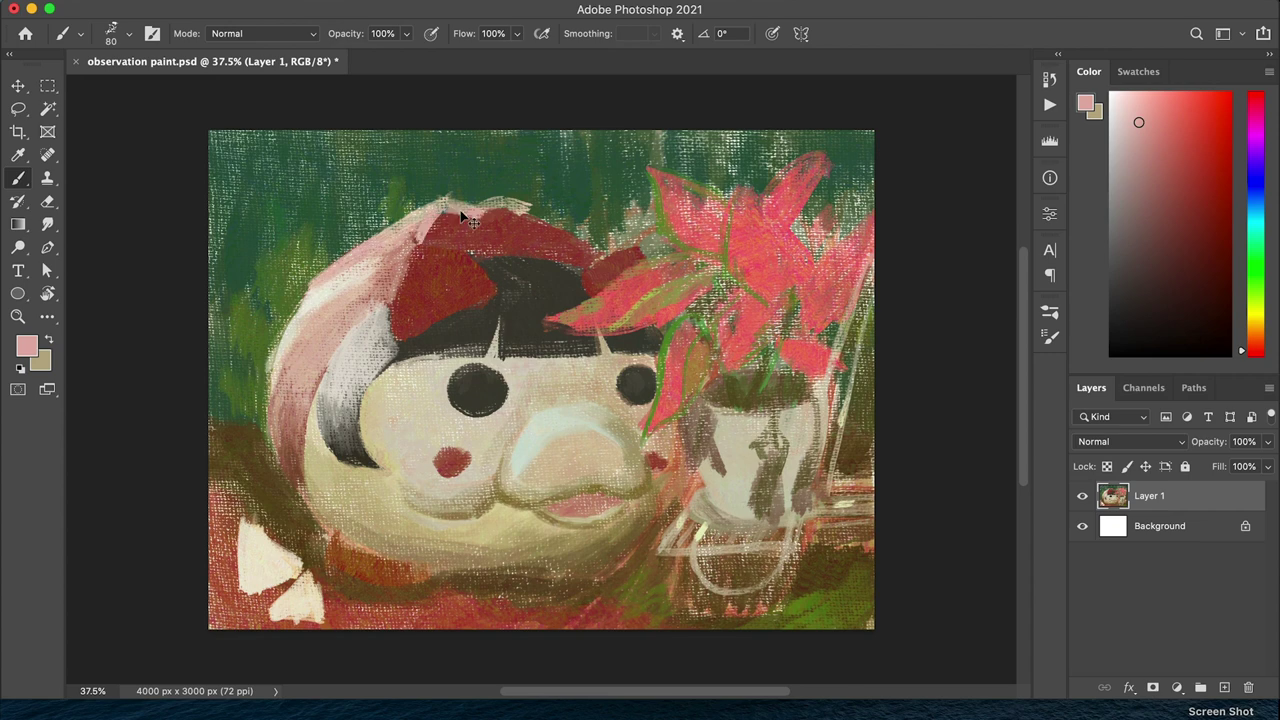
Paint a pale pink scalloped rim along the top edge of the red hood and reduce the brush size to 40
alt+click(583, 234)
mouse_move(484, 215)
mouse_down()
mouse_move(588, 205)
mouse_move(594, 240)
mouse_up()
scroll(540, 380, right, 1)
key(bracketleft)
key(bracketleft)
key(bracketleft)
key(bracketleft)
key(bracketleft)
Outline the red ear near the hood's peak with sampled light pink, using a brush size of 70
alt+click(390, 290)
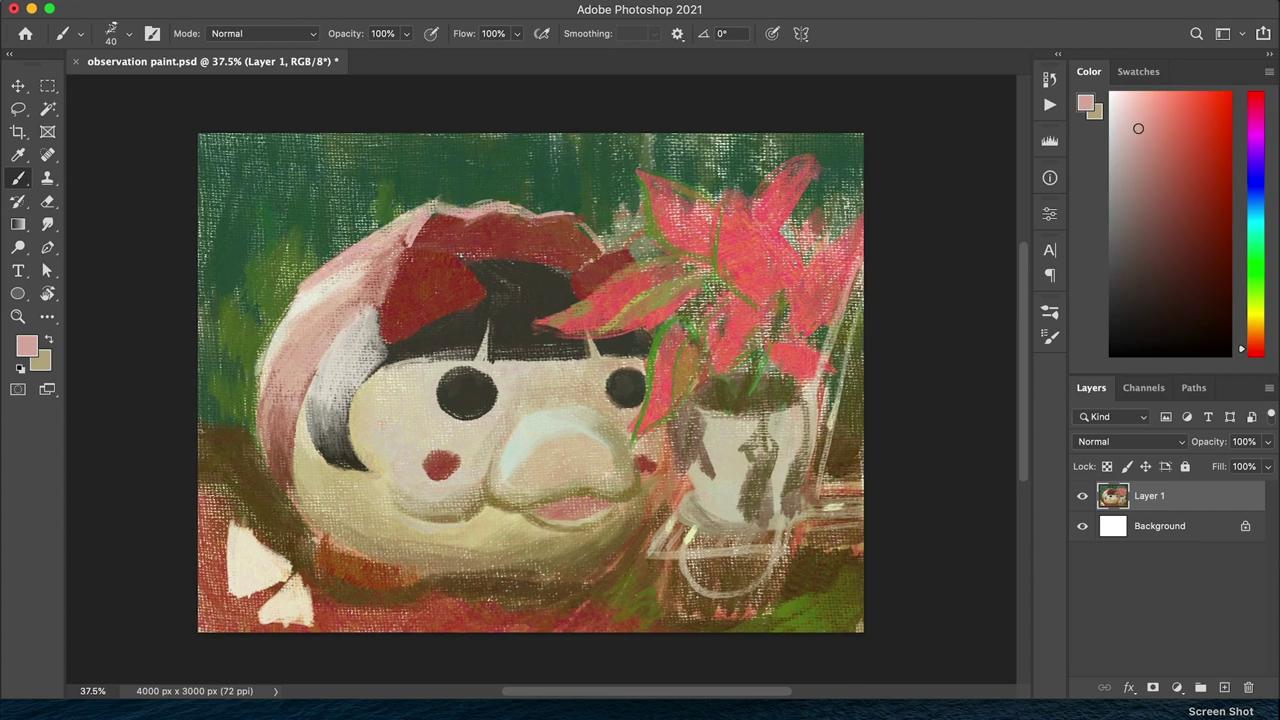
alt+click(395, 278)
key(bracketright)
key(bracketright)
key(bracketright)
alt+click(408, 262)
alt+click(462, 271)
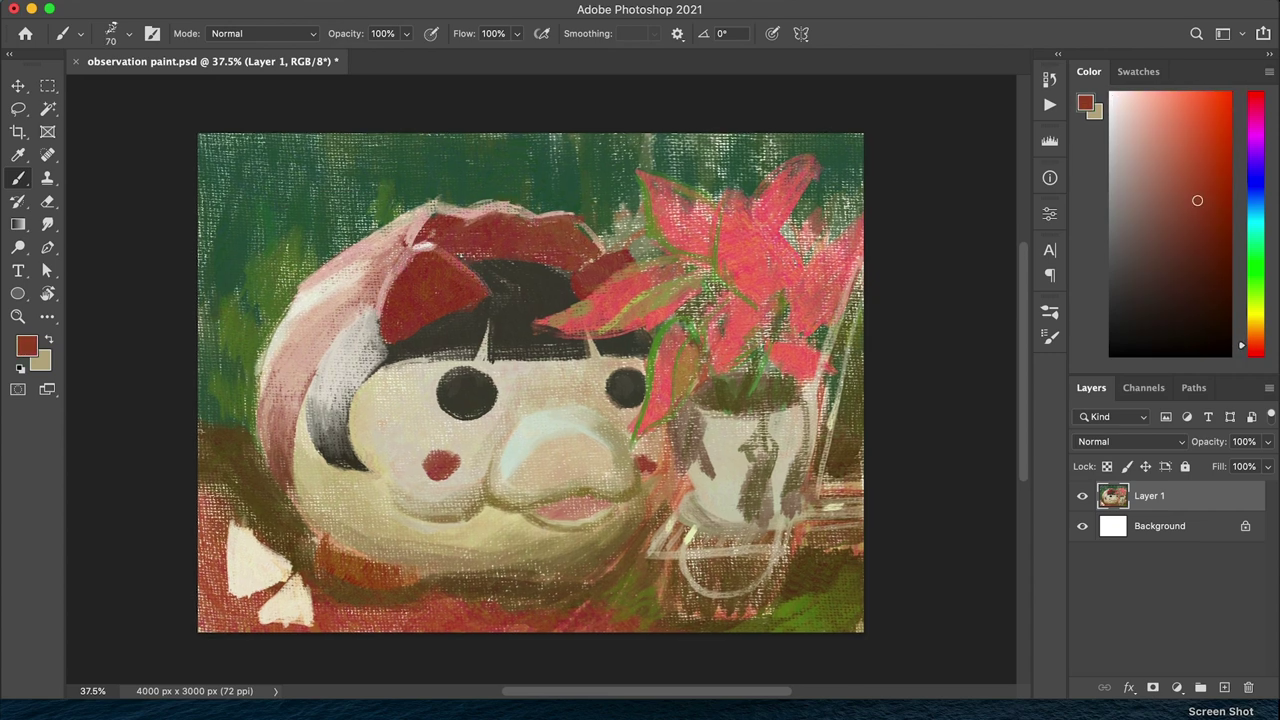
Refine the red ear's lower edge and the black hair beneath it with colors sampled from the painting
alt+click(438, 330)
alt+click(483, 312)
key(bracketright)
key(bracketright)
key(bracketright)
key(bracketright)
key(bracketright)
key(bracketleft)
key(bracketleft)
key(bracketleft)
key(bracketleft)
Paint the outer cheek beside the black sidelock with sampled off-white, using a brush size of 150
alt+click(397, 350)
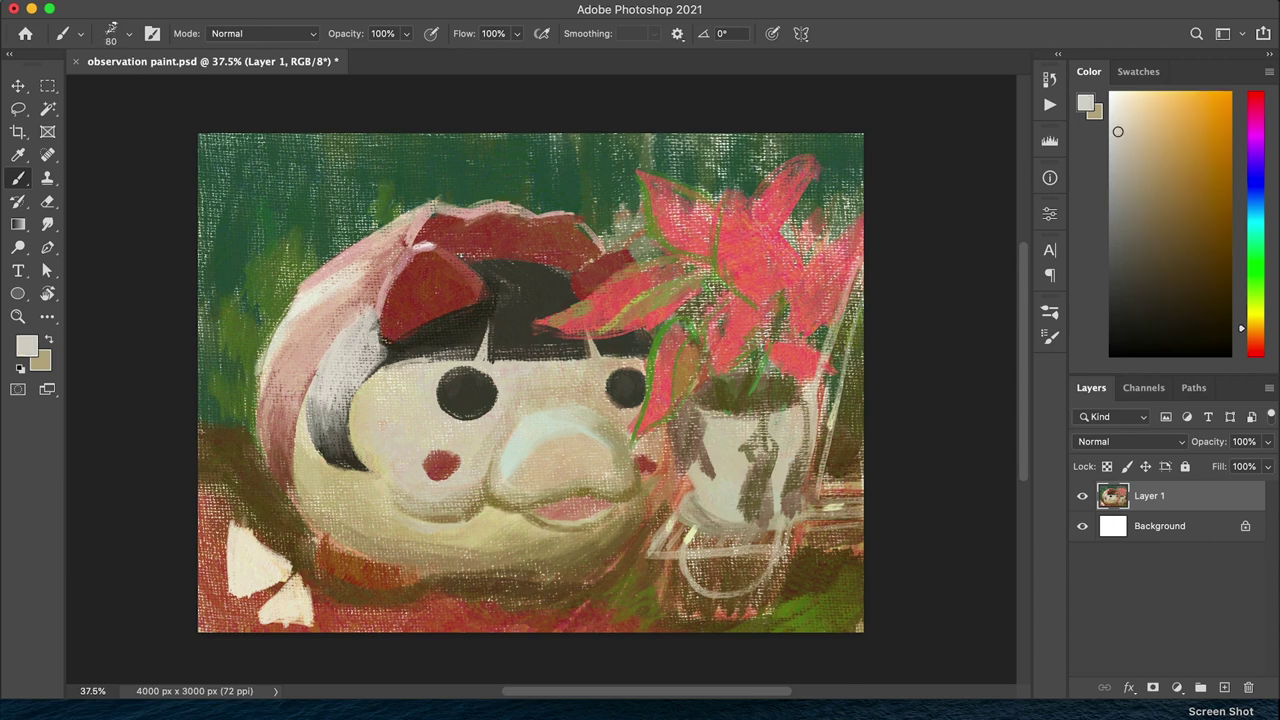
alt+click(390, 405)
mouse_move(383, 416)
mouse_down()
mouse_move(418, 433)
mouse_move(395, 380)
mouse_up()
alt+click(473, 422)
alt+click(370, 400)
alt+click(385, 410)
drag(375, 430, 360, 360)
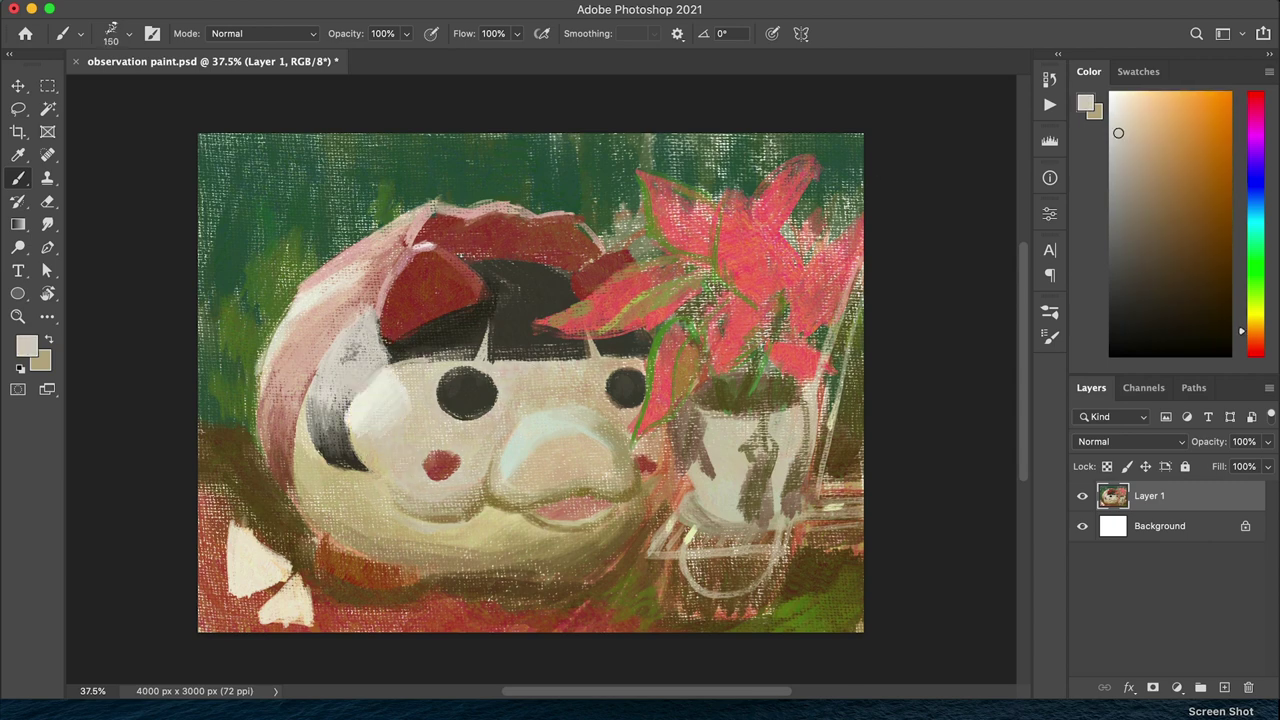
Brighten the white band between the pink stripe and the black sidelock with sampled off-white
alt+click(353, 335)
key(bracketright)
key(bracketright)
key(bracketright)
key(bracketright)
alt+click(353, 335)
drag(345, 420, 350, 330)
Cover the black area between the two ears with a sampled off-white patch, using a brush size of 80
alt+click(409, 379)
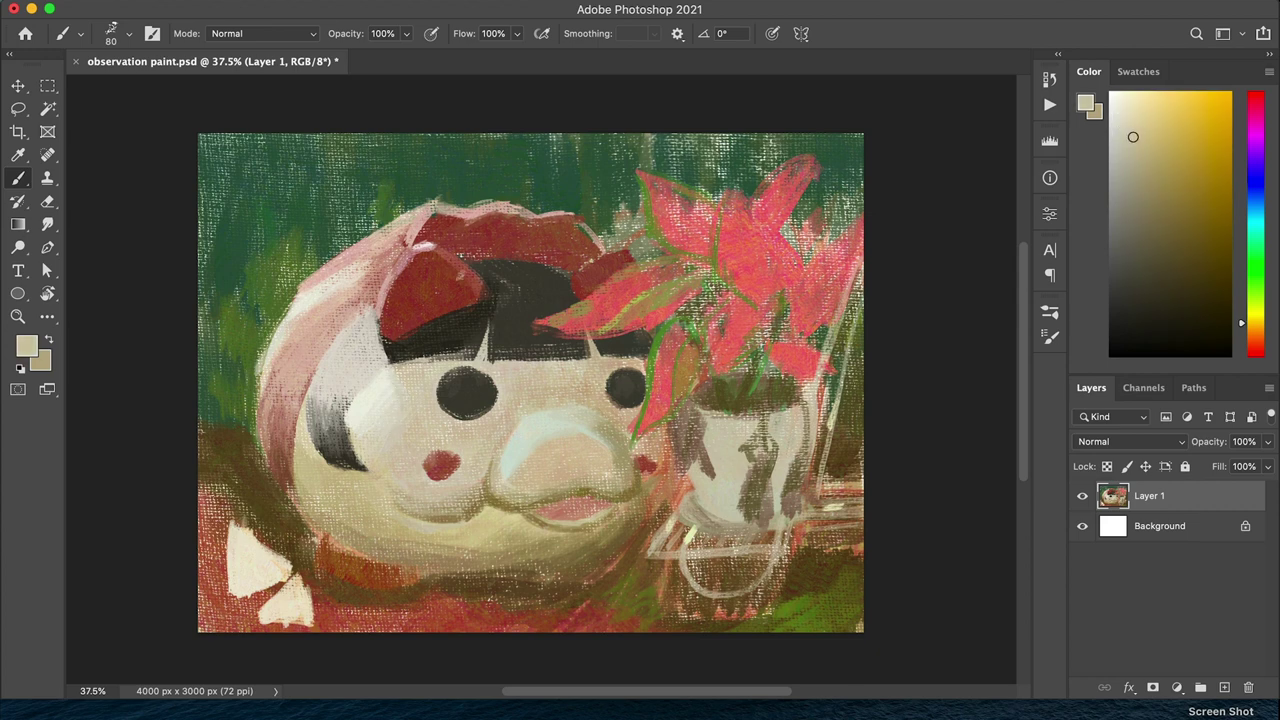
key(bracketleft)
key(bracketleft)
key(bracketleft)
key(bracketleft)
drag(480, 330, 575, 338)
alt+click(520, 290)
drag(470, 300, 565, 265)
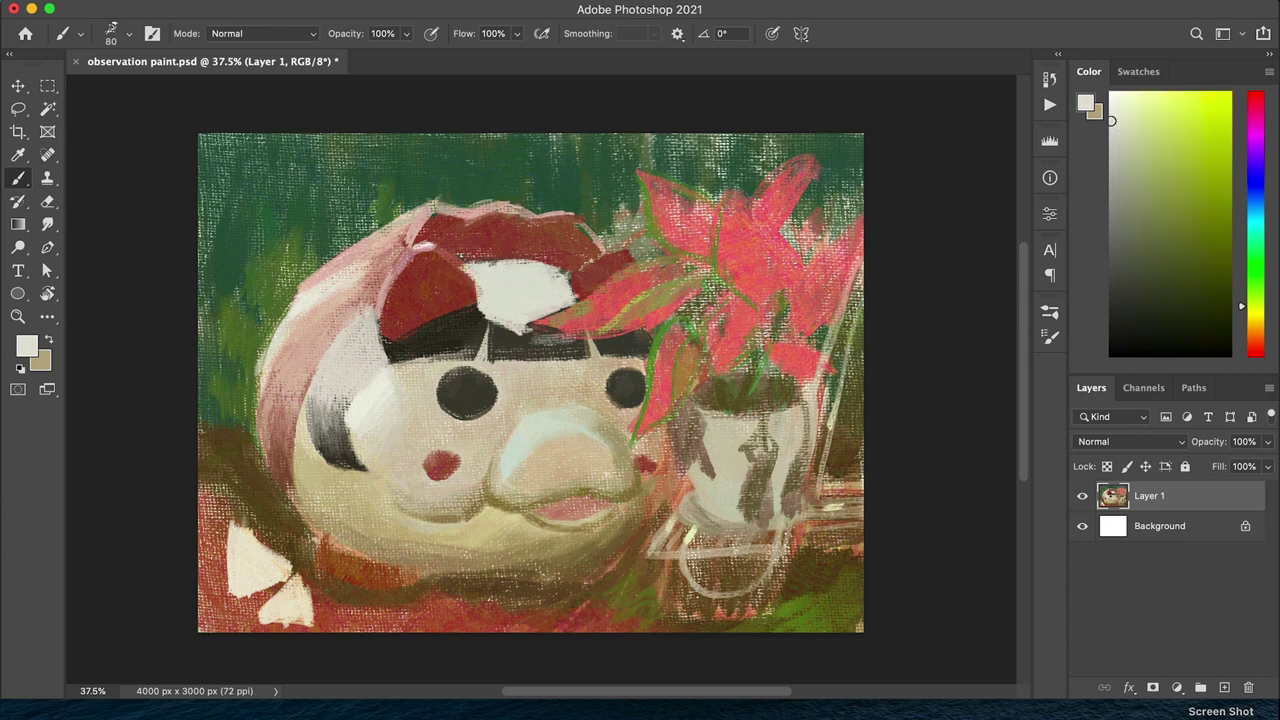
Clean up the red ear's edge against the white patch and add a grey highlight to the black fringe
alt+click(430, 290)
drag(455, 265, 470, 305)
alt+click(508, 330)
Shade the forehead, snout and far cheek with sampled tan tones, using a brush size of 175
alt+click(532, 470)
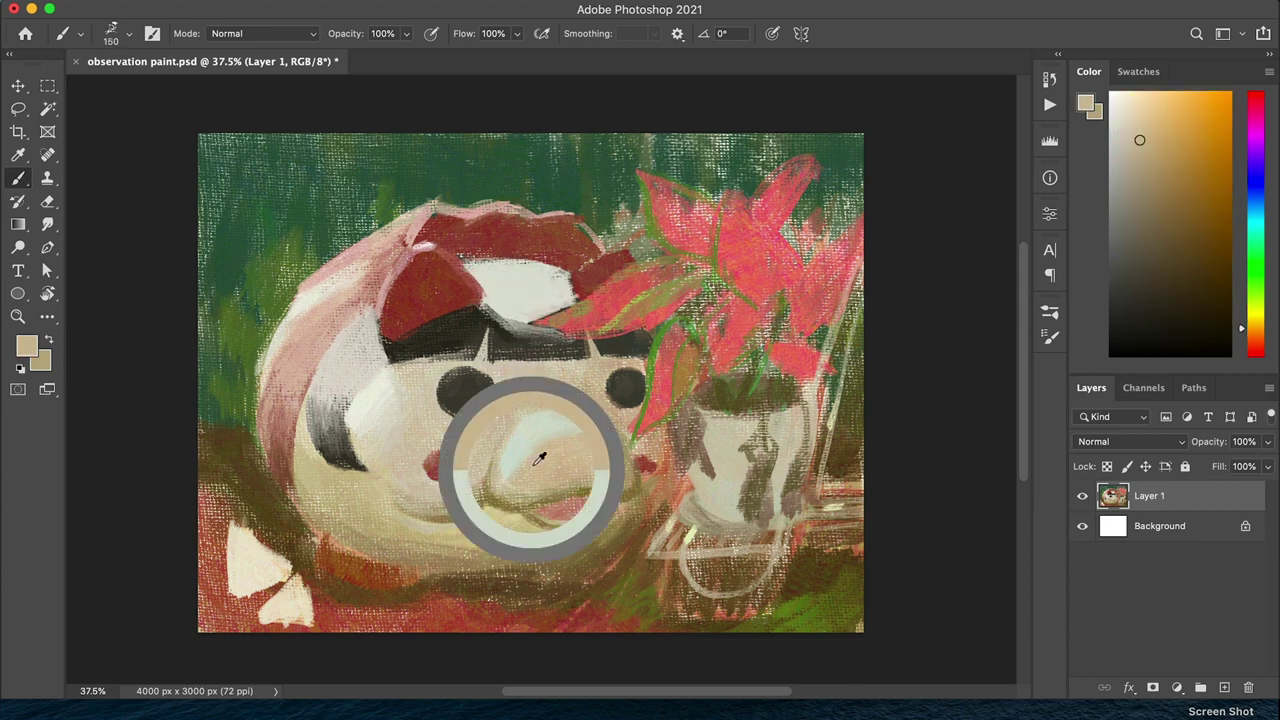
key(bracketright)
key(bracketright)
key(bracketright)
key(bracketright)
alt+click(645, 445)
alt+click(576, 382)
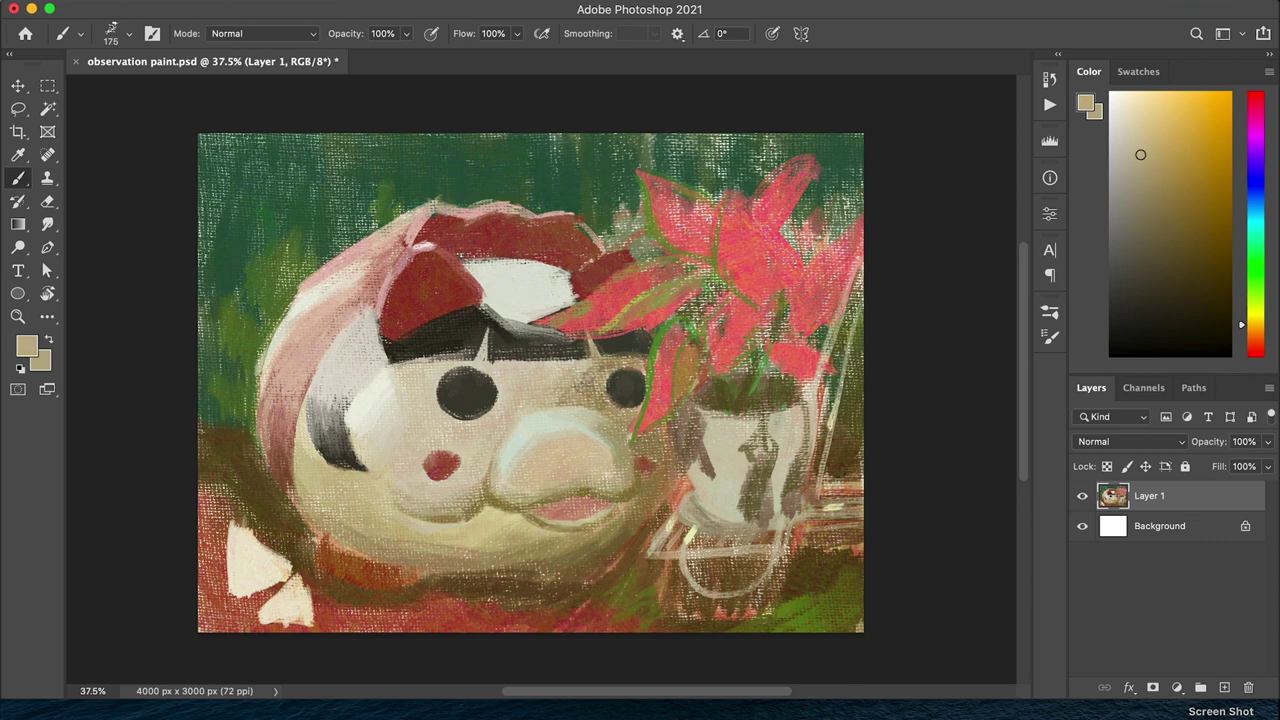
alt+click(604, 398)
Add lighter and darker sampled red tones to the inside of the hood and the large ear
alt+click(528, 290)
key(bracketright)
key(bracketright)
alt+click(430, 290)
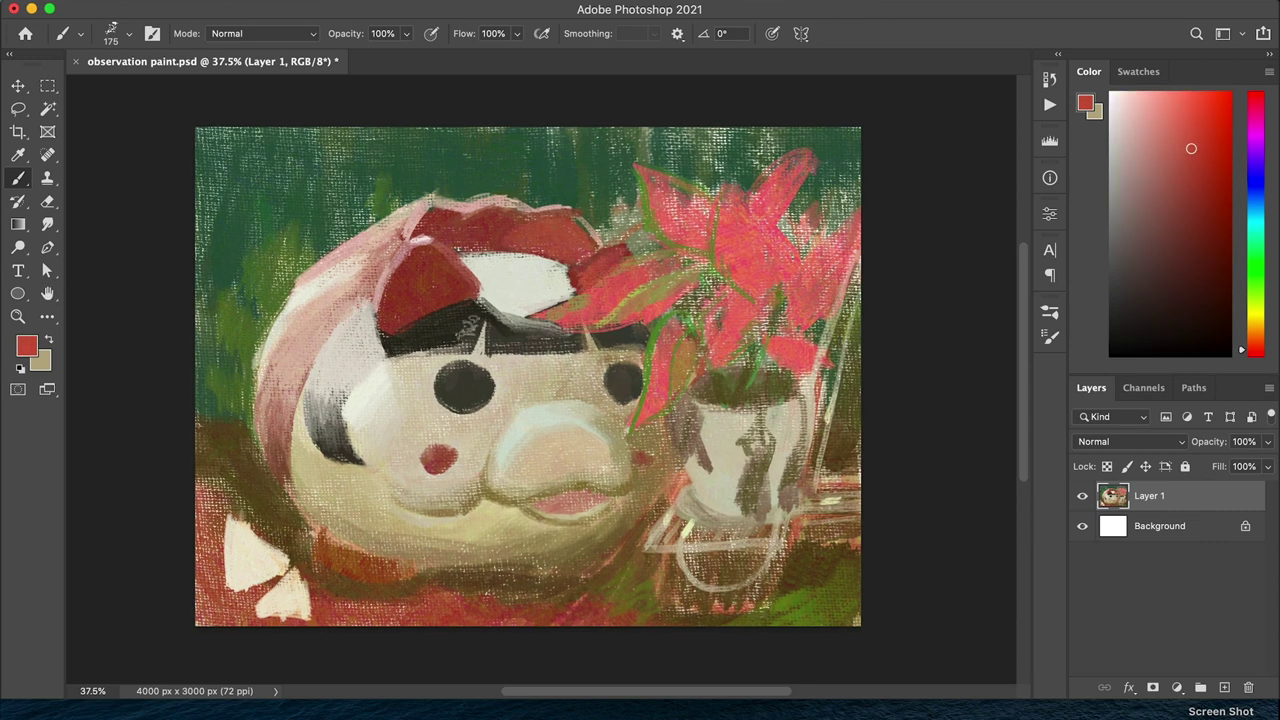
alt+click(403, 304)
alt+click(589, 383)
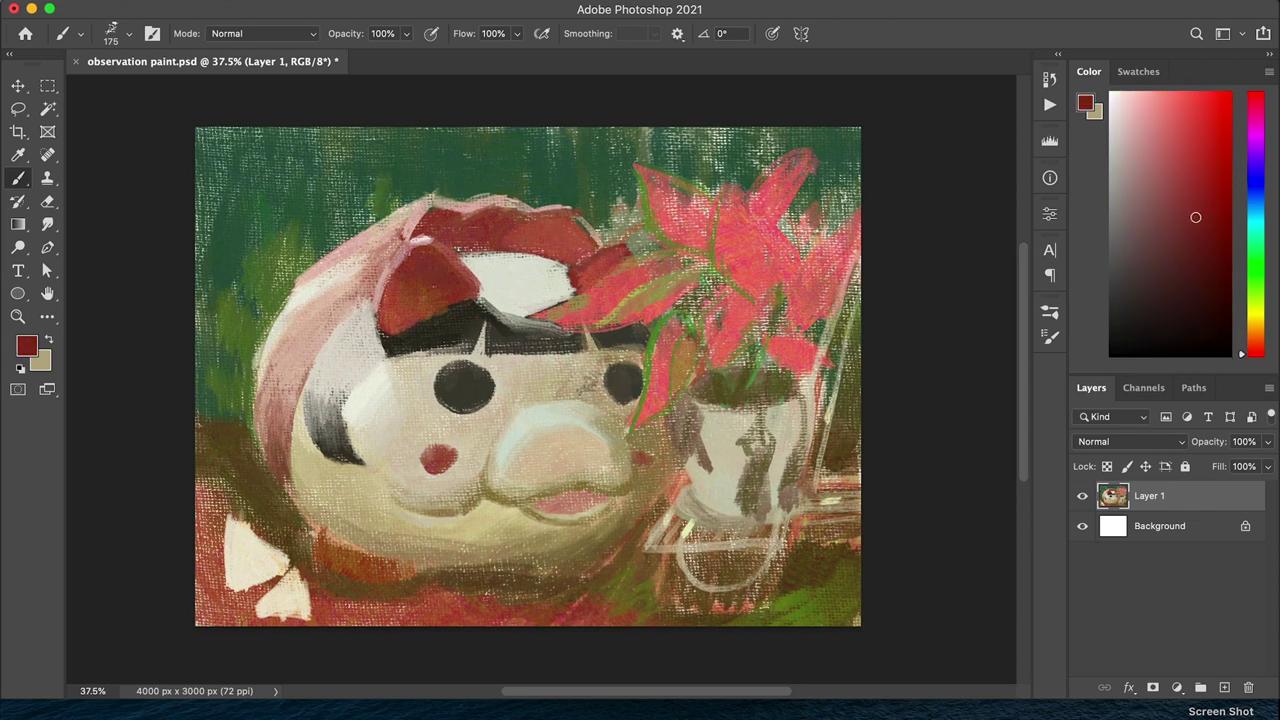
Paint the far ear beside the flower with a light pink highlight, using a brush size of 80
key(x)
key(bracketleft)
key(bracketleft)
key(bracketleft)
key(bracketleft)
key(bracketleft)
alt+click(588, 276)
alt+click(592, 262)
alt+click(596, 252)
alt+click(585, 270)
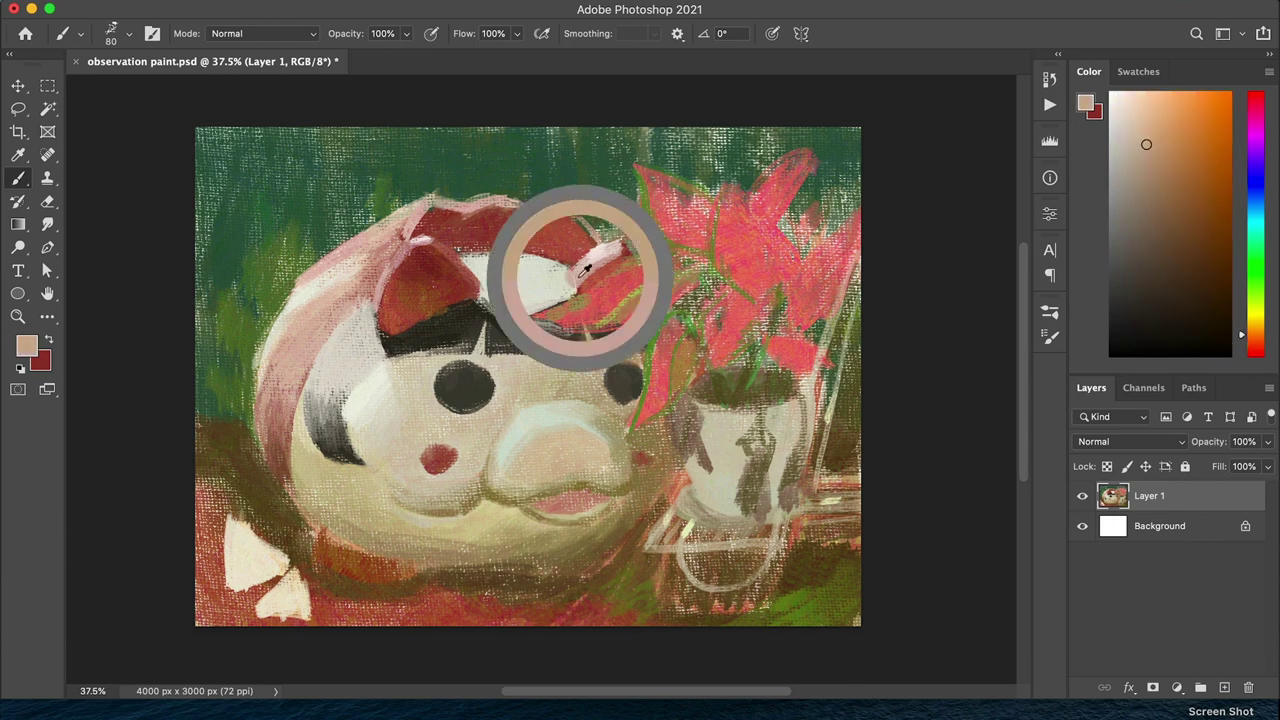
alt+click(620, 256)
Shade the lower cheek around the red blush spot with sampled beige, using a brush size of 200
alt+click(512, 256)
key(bracketright)
key(bracketright)
key(bracketright)
key(bracketright)
key(bracketright)
key(bracketright)
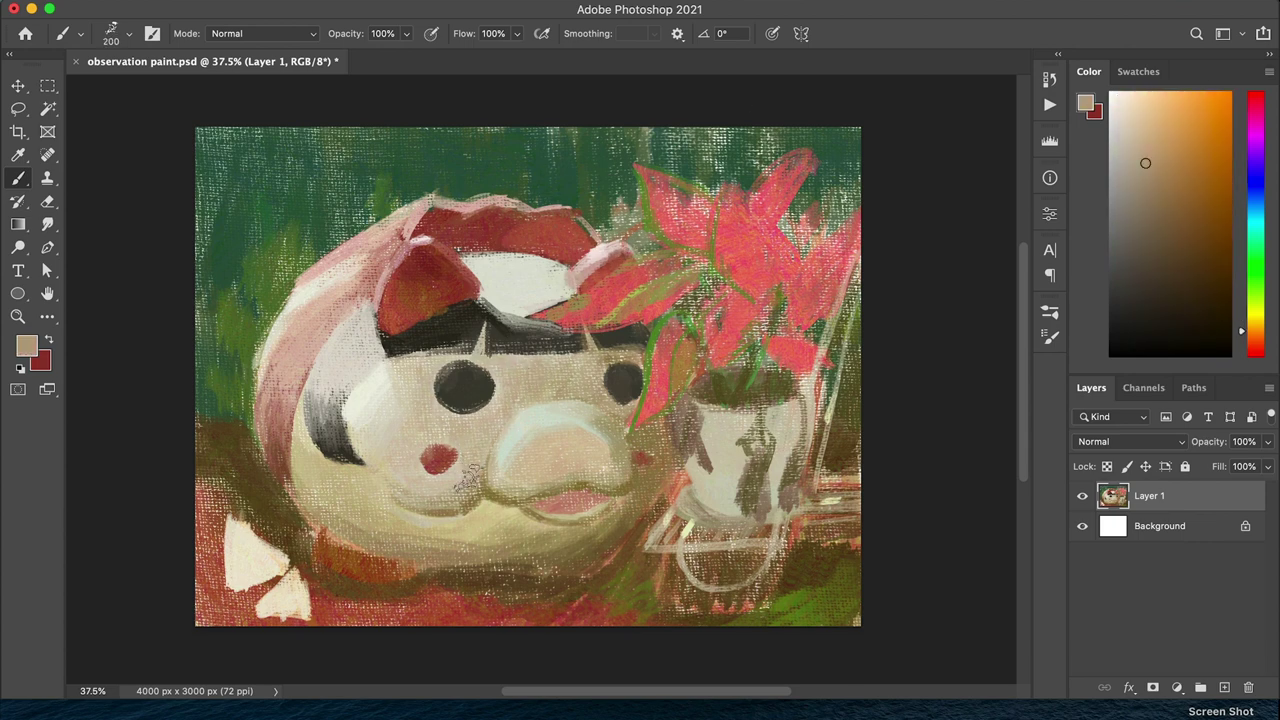
drag(466, 473, 405, 445)
Darken the base of the flower pot with a sampled dark tone, using a brush size of 70
key(bracketleft)
key(bracketleft)
key(bracketleft)
key(bracketleft)
key(bracketleft)
key(bracketleft)
key(bracketleft)
alt+click(693, 494)
drag(745, 510, 656, 590)
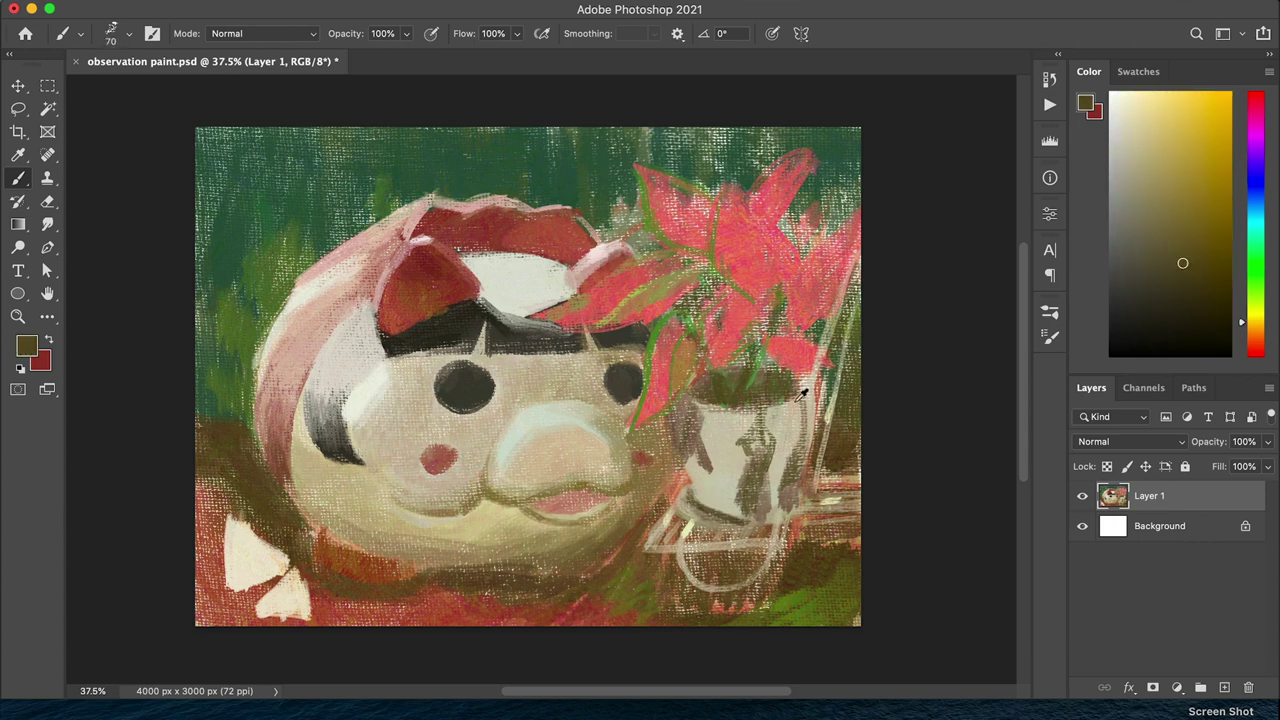
Block in the flower pot's body with sampled grey-green tones over the white and dark patches
alt+click(740, 450)
drag(740, 440, 690, 515)
mouse_move(785, 405)
mouse_down()
mouse_move(710, 465)
mouse_move(775, 490)
mouse_up()
alt+click(760, 440)
alt+click(720, 470)
drag(730, 420, 690, 540)
alt+click(740, 470)
alt+click(738, 363)
Paint dark grey diagonal stripes down the flower pot with a brush size of 70
key(bracketleft)
key(bracketleft)
key(bracketleft)
key(bracketleft)
key(bracketleft)
key(bracketright)
key(bracketright)
key(bracketright)
key(bracketright)
alt+click(715, 470)
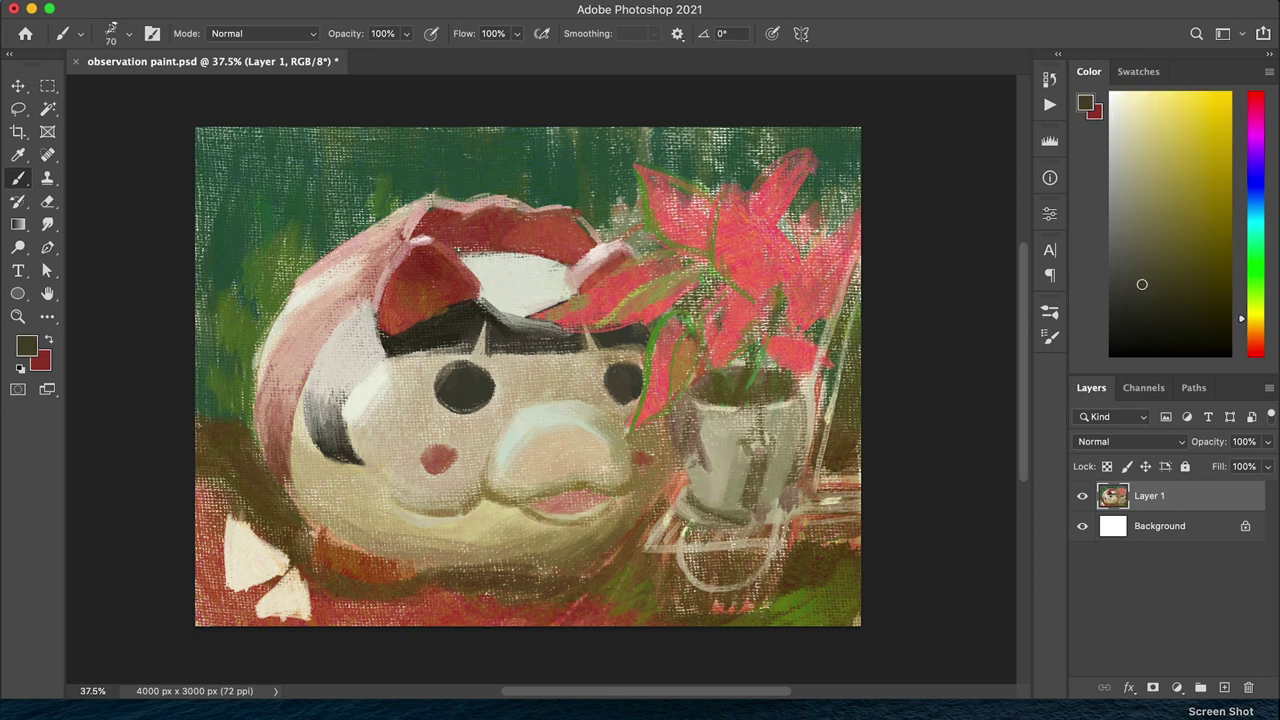
drag(725, 440, 705, 510)
drag(745, 410, 715, 475)
drag(790, 405, 770, 505)
Add off-white highlights to the pot's rim and between its stripes with a brush size of 45, plus grey tones on its shaded side
alt+click(738, 363)
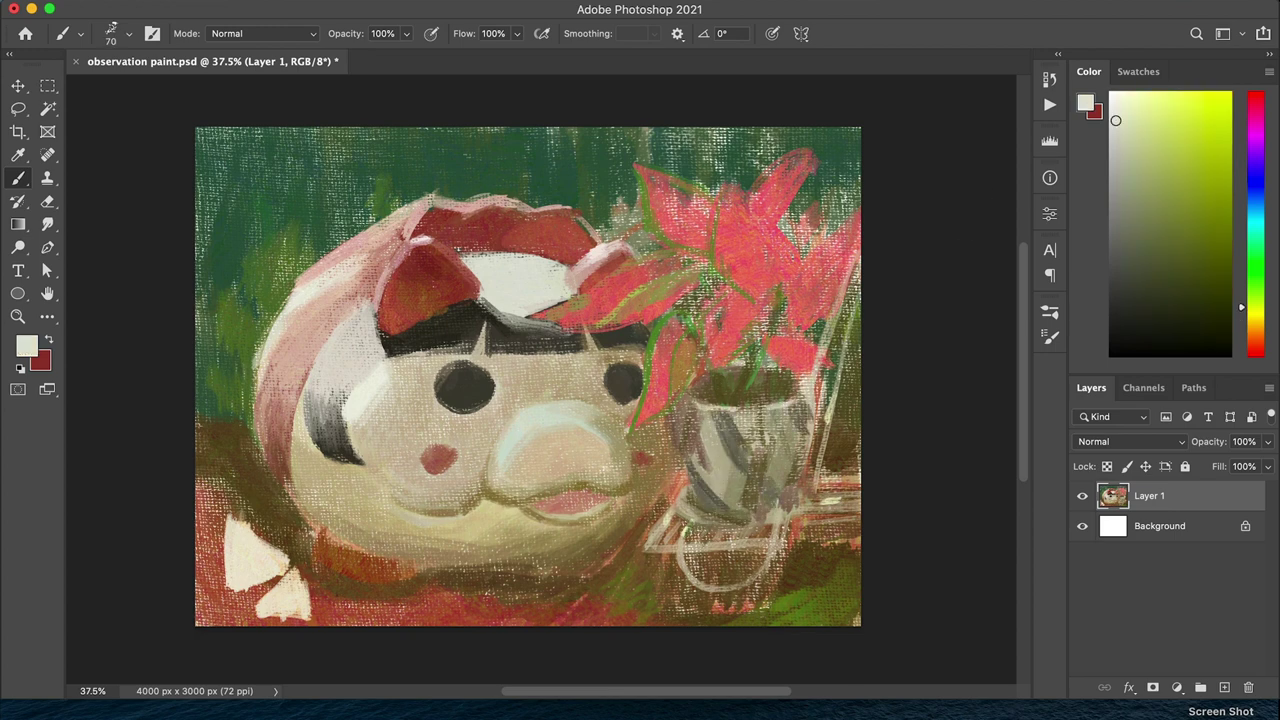
key(bracketleft)
key(bracketleft)
key(bracketleft)
mouse_move(700, 410)
mouse_down()
mouse_move(744, 405)
mouse_move(710, 490)
mouse_up()
alt+click(720, 450)
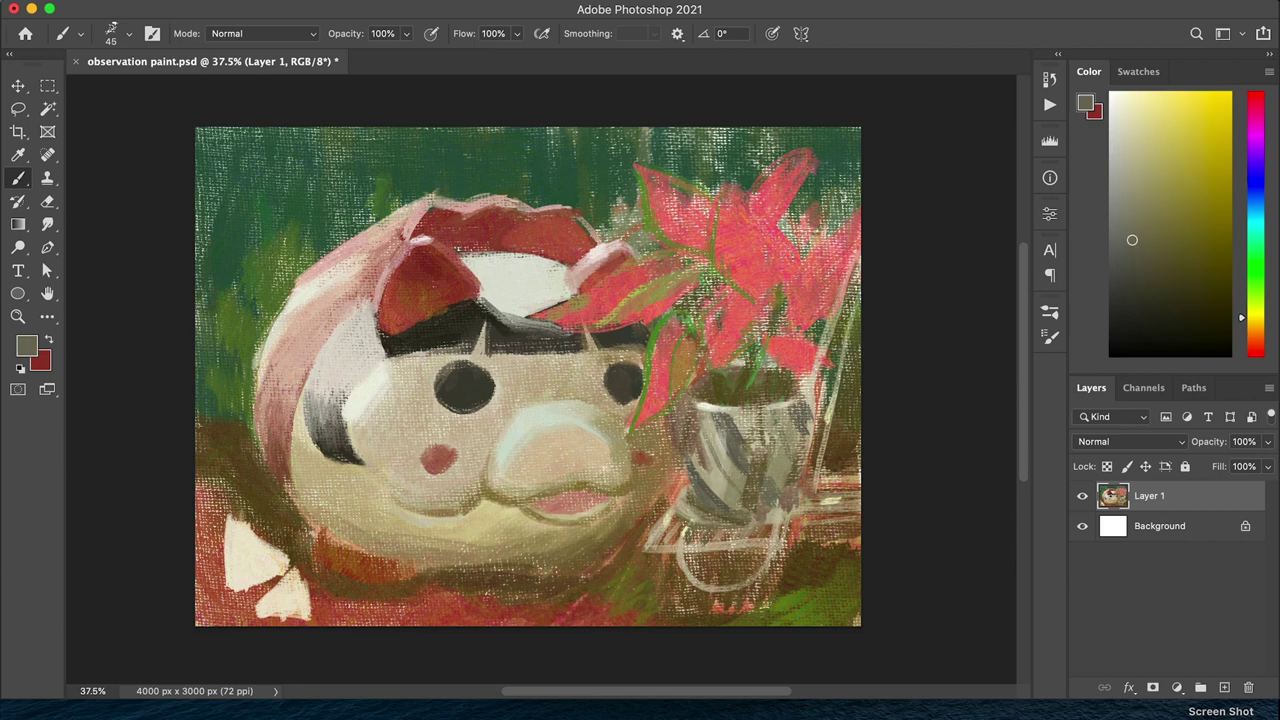
drag(785, 415, 780, 468)
alt+click(780, 468)
Add ochre accents to both sides of the pot with a brush size of 60 and tone them with brown
key(bracketright)
key(bracketright)
key(bracketright)
key(bracketright)
key(x)
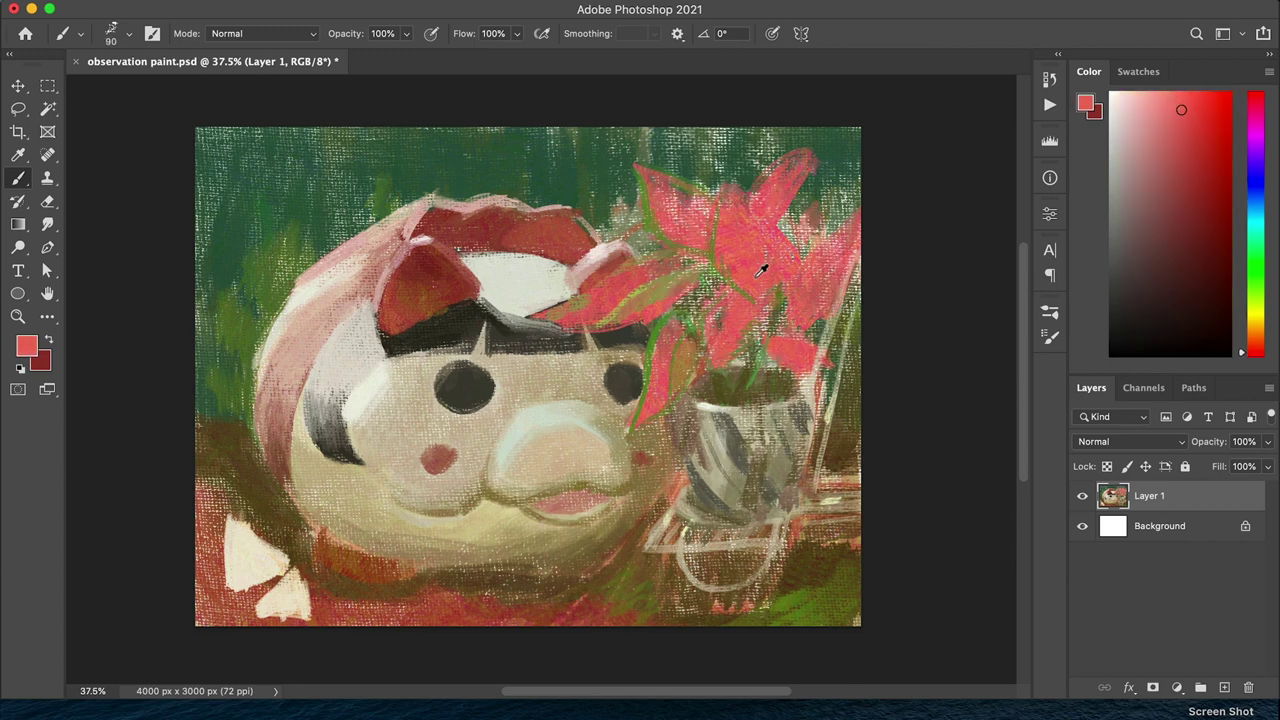
alt+click(689, 445)
drag(690, 420, 700, 475)
alt+click(760, 440)
key(bracketleft)
key(bracketleft)
key(bracketleft)
drag(760, 400, 790, 505)
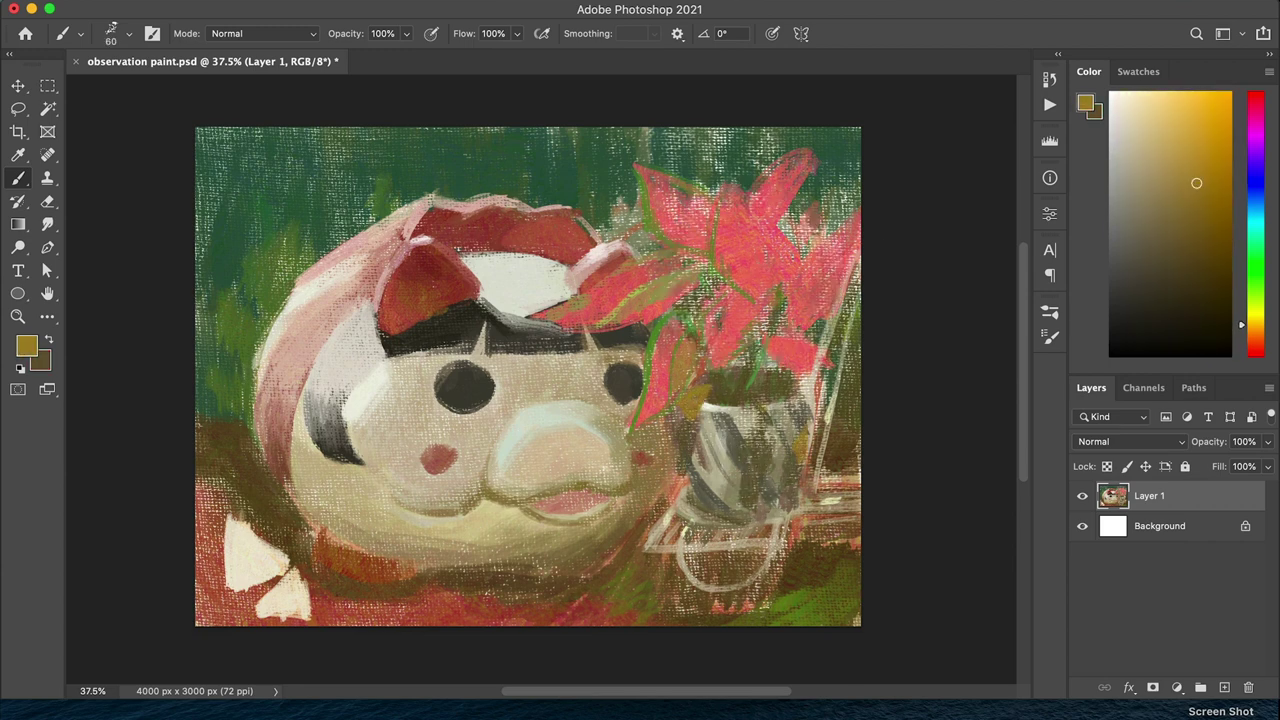
alt+click(690, 437)
drag(805, 424, 810, 452)
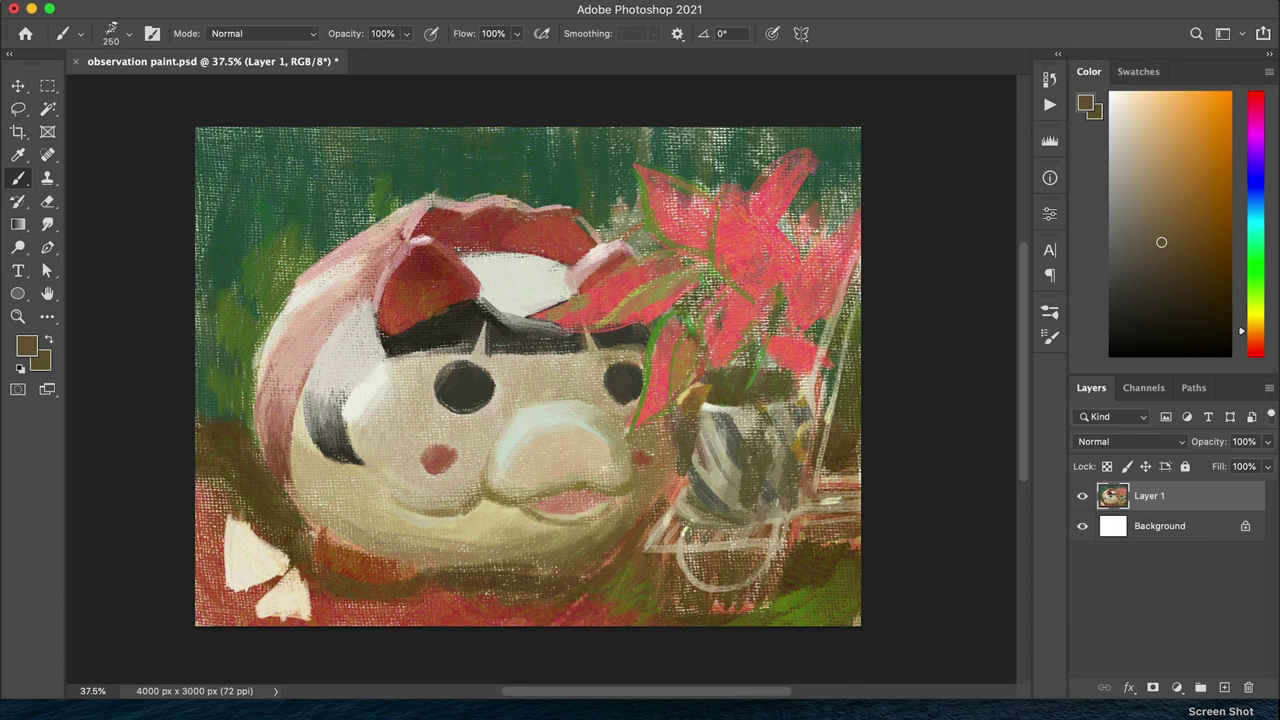
Darken the center and lower petals of the red flower with broad shadow strokes
alt+click(760, 290)
drag(790, 275, 800, 345)
drag(740, 245, 790, 300)
Dab green leaves around the red flower with a brush size of 100
key(bracketleft)
key(bracketleft)
key(bracketleft)
key(bracketleft)
key(bracketleft)
mouse_move(860, 235)
mouse_down()
mouse_move(840, 300)
mouse_move(852, 375)
mouse_up()
alt+click(840, 360)
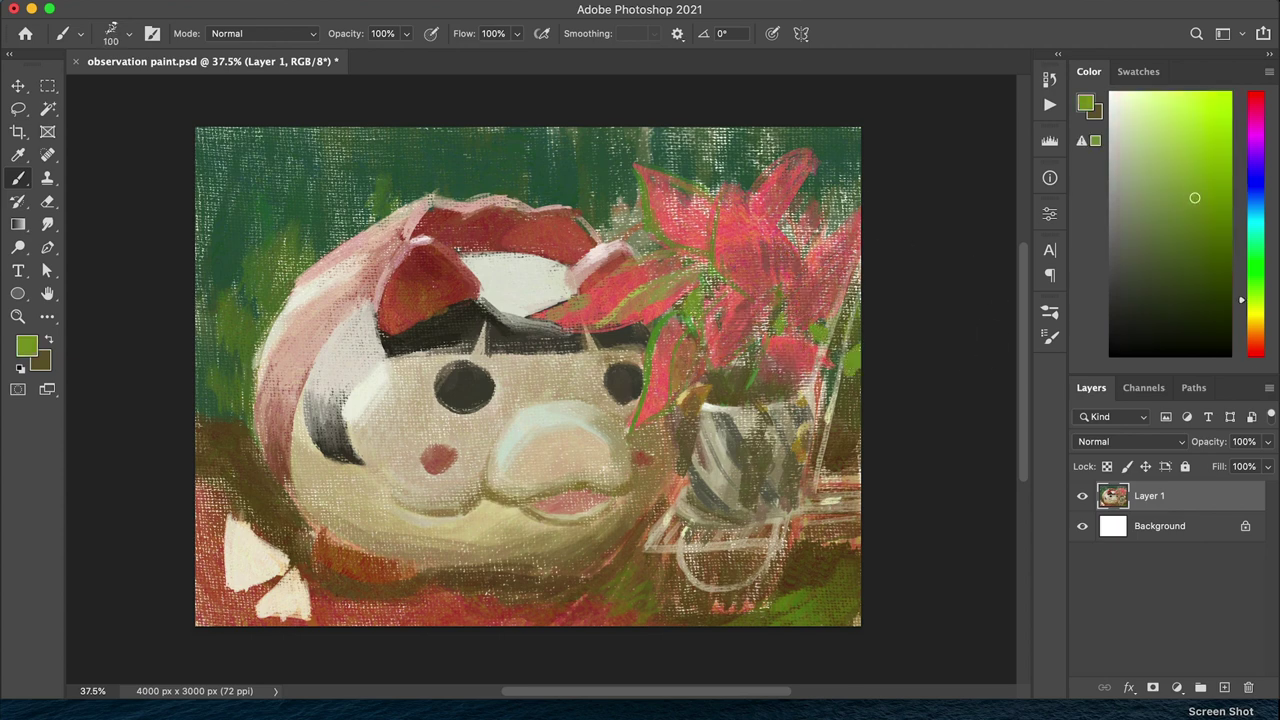
click(834, 208)
click(740, 172)
Paint bright green edges and veins on the petal overlapping the hood, using a brush size of 60
key(bracketleft)
key(bracketleft)
key(bracketleft)
key(bracketleft)
alt+click(648, 295)
alt+click(640, 300)
alt+click(660, 290)
drag(530, 315, 670, 262)
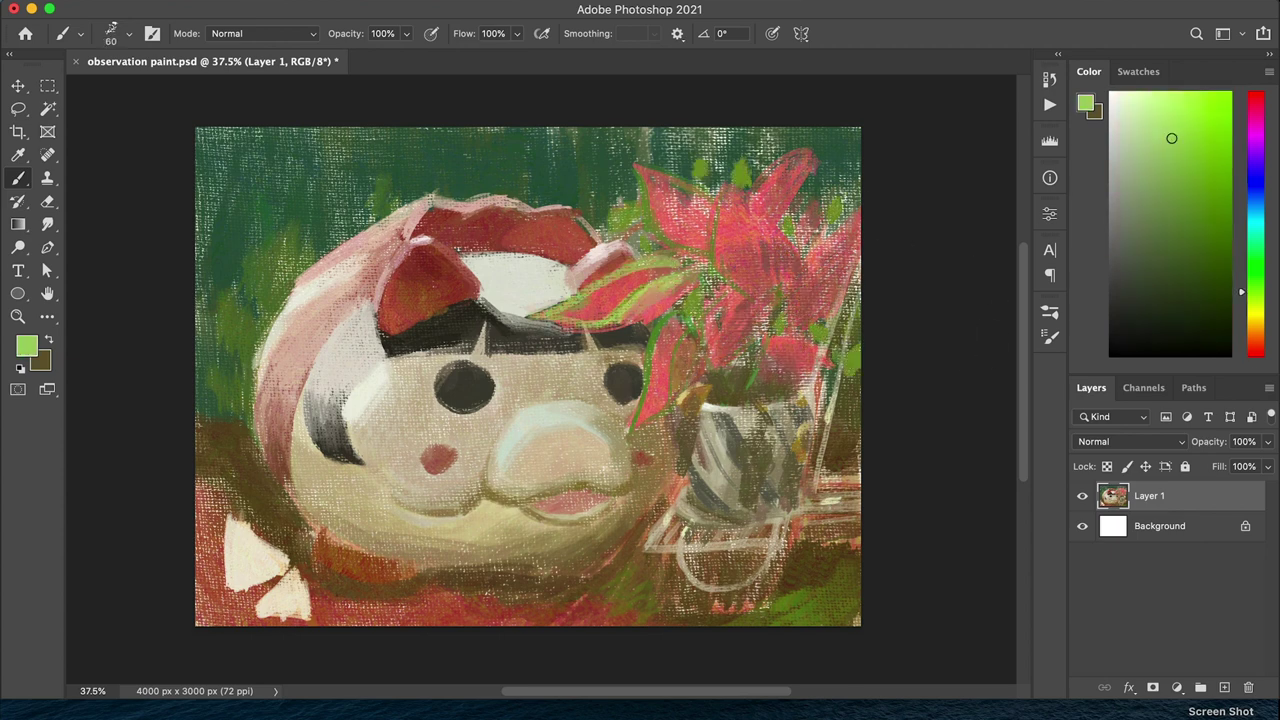
Deepen the red of the petal overlapping the hood and the neighboring petals with sampled crimson strokes
alt+click(610, 298)
alt+click(590, 290)
drag(552, 305, 665, 272)
drag(660, 365, 700, 225)
drag(650, 235, 705, 190)
drag(735, 212, 760, 262)
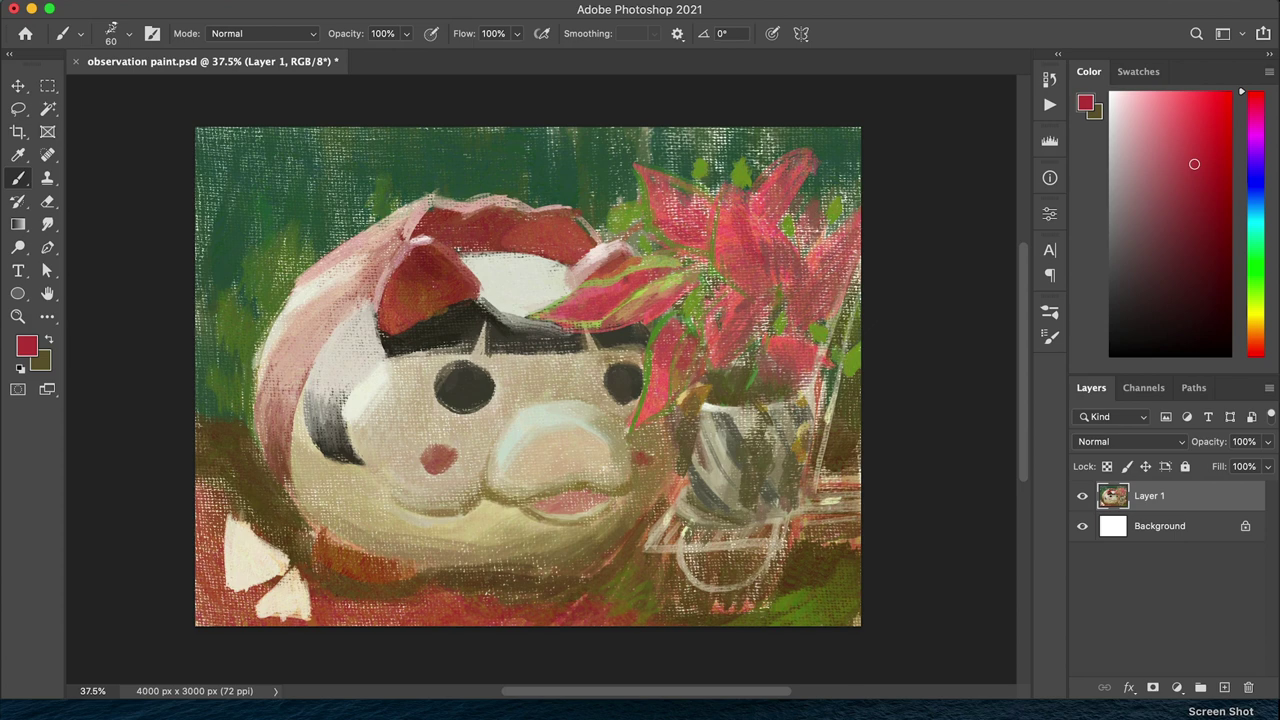
Paint pale pink highlights and edges on the flower's upper-left petal, starting with a brush size of 40
key(bracketleft)
key(bracketleft)
key(bracketright)
key(bracketright)
key(bracketright)
key(bracketright)
alt+click(655, 185)
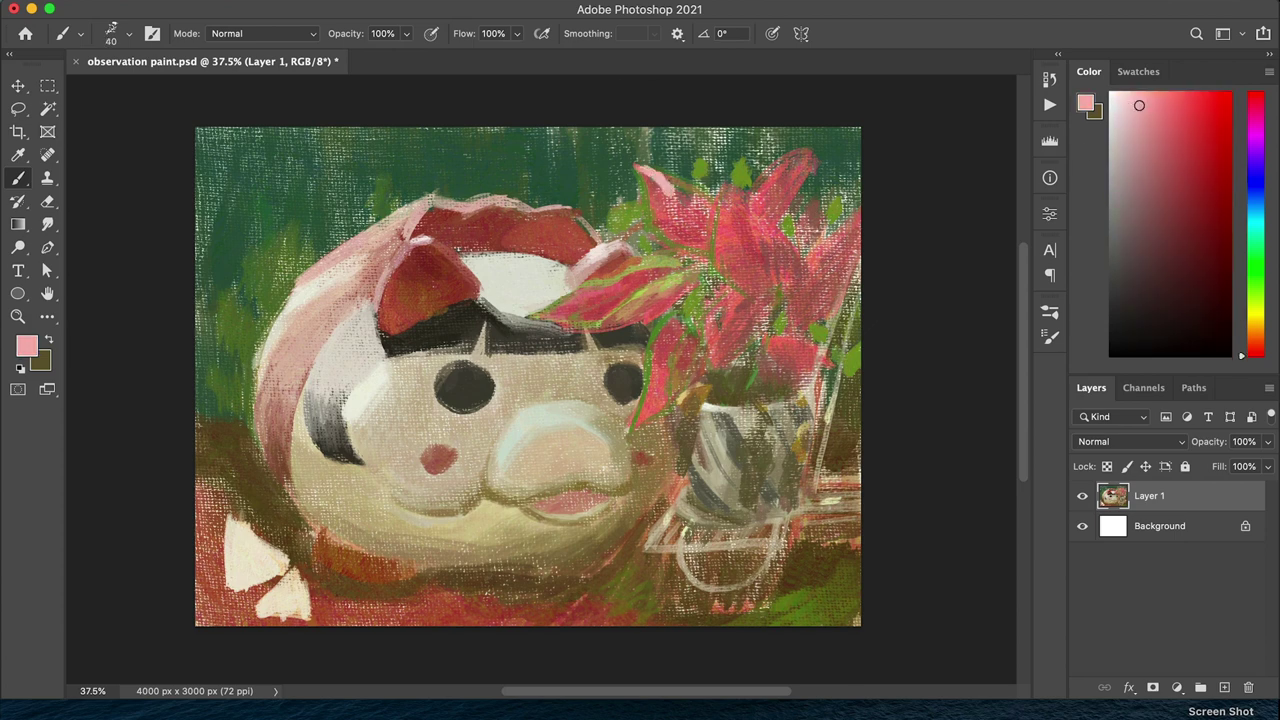
drag(640, 195, 705, 175)
alt+click(670, 185)
drag(660, 225, 700, 175)
Outline the flower's central petal in pale pink and restate its crimson interior with a brush size of 80
alt+click(715, 185)
drag(725, 275, 722, 200)
alt+click(751, 251)
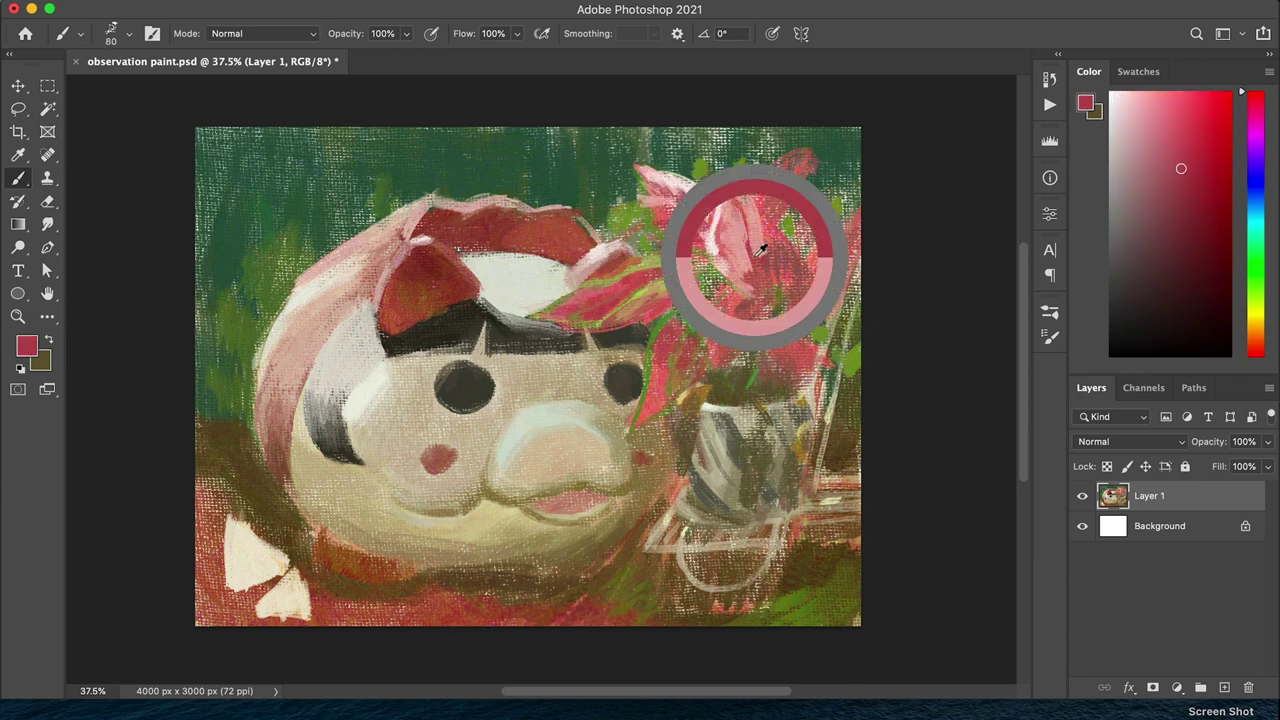
mouse_move(758, 285)
mouse_down()
mouse_move(776, 200)
mouse_move(815, 155)
mouse_up()
alt+click(754, 237)
Add olive green strokes around the upper-right petal and dark purple accents in the flower's center
alt+click(735, 175)
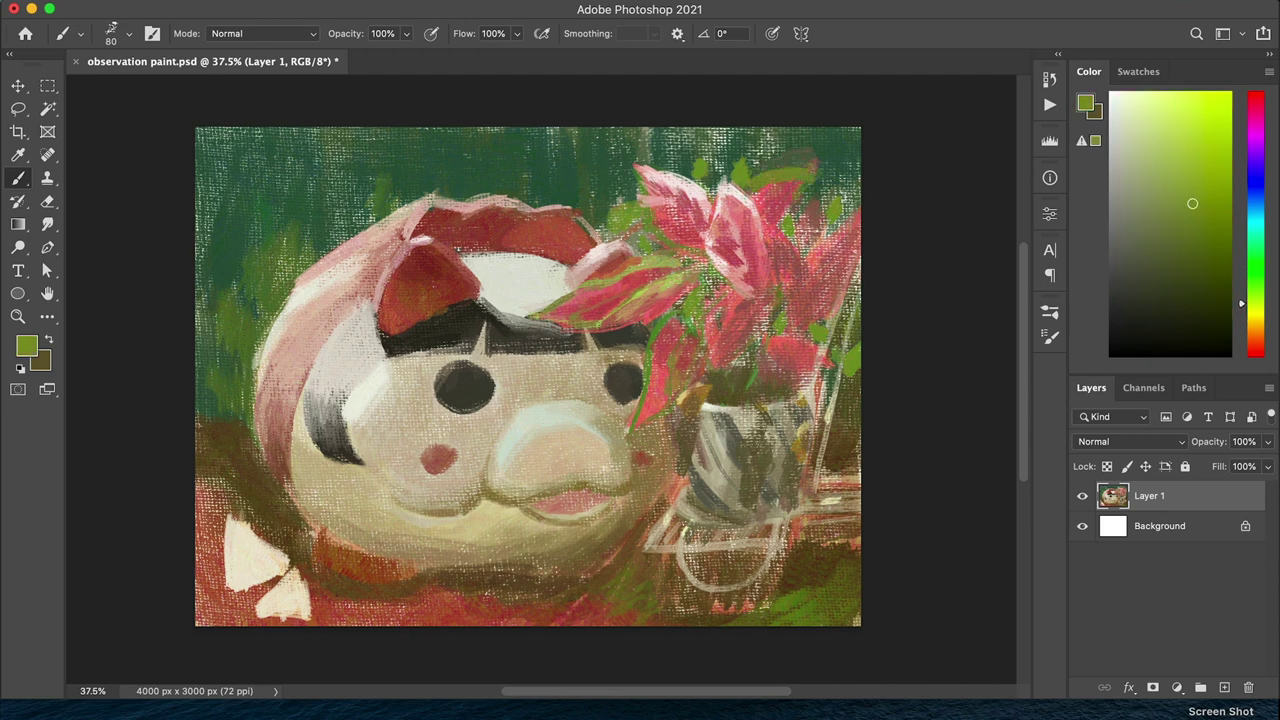
alt+click(700, 265)
drag(745, 360, 840, 305)
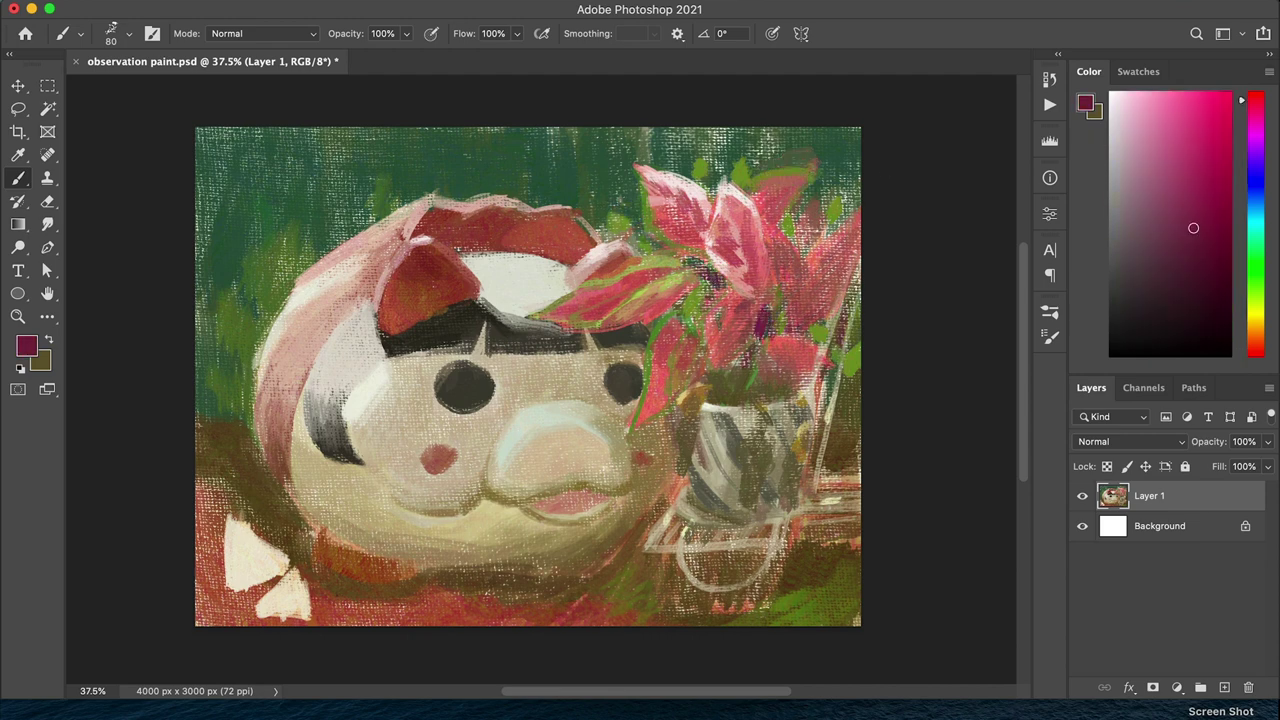
Shade the white area under the hood and lay dark brown shadow beneath the figure with a brush size of 150
key(bracketright)
key(bracketright)
key(bracketright)
key(bracketright)
alt+click(520, 295)
alt+click(471, 566)
alt+click(400, 575)
drag(380, 575, 560, 565)
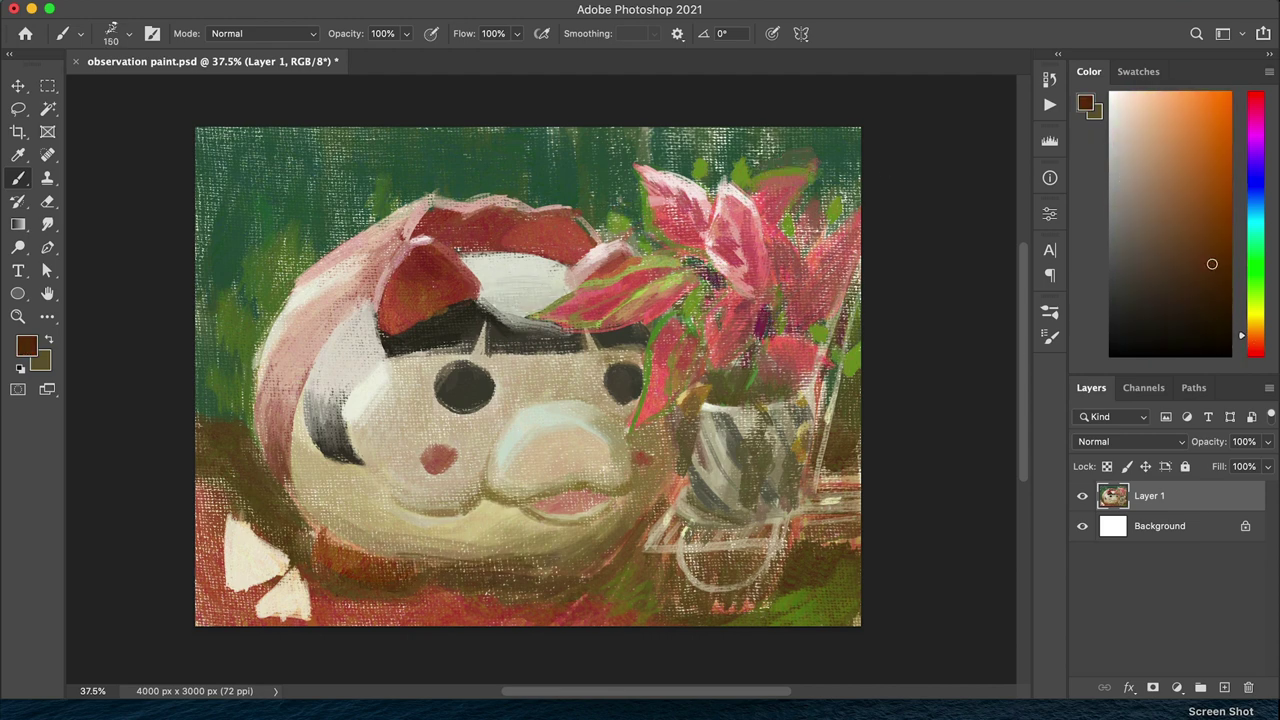
Shade the figure's lower body with sampled tans and browns and extend the black hair lock into a curl
key(bracketleft)
alt+click(325, 415)
alt+click(470, 470)
mouse_move(340, 440)
mouse_down()
mouse_move(372, 470)
mouse_move(530, 500)
mouse_move(440, 514)
mouse_move(320, 565)
mouse_up()
alt+click(445, 520)
alt+click(420, 525)
Dab off-white and gray highlights onto the figure's large left eye with a brush size of 50
key(bracketleft)
key(bracketleft)
key(bracketleft)
key(bracketleft)
key(bracketleft)
key(bracketleft)
alt+click(250, 560)
click(477, 383)
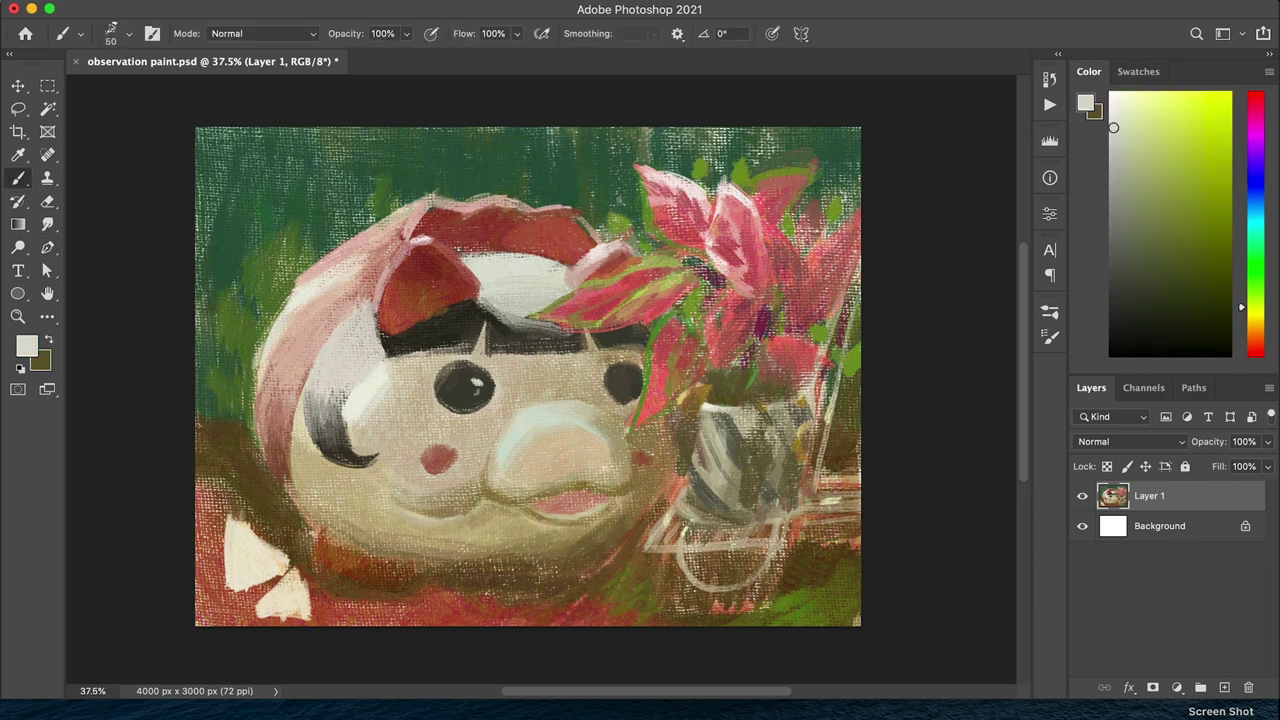
alt+click(465, 402)
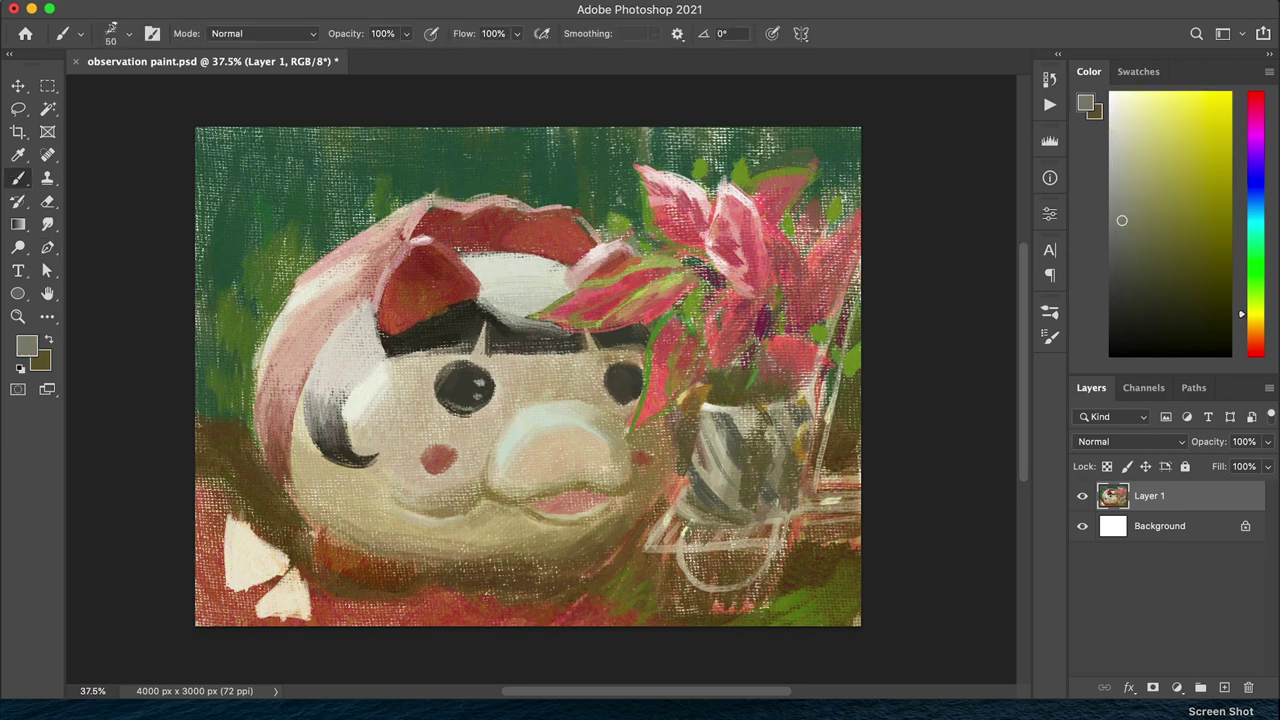
Add highlights to the eye beside the flower and shade the mouth line and nearby jaw, using a brush size of 70
key(bracketleft)
alt+click(650, 486)
key(bracketright)
key(bracketright)
key(bracketright)
key(bracketright)
key(bracketright)
key(bracketright)
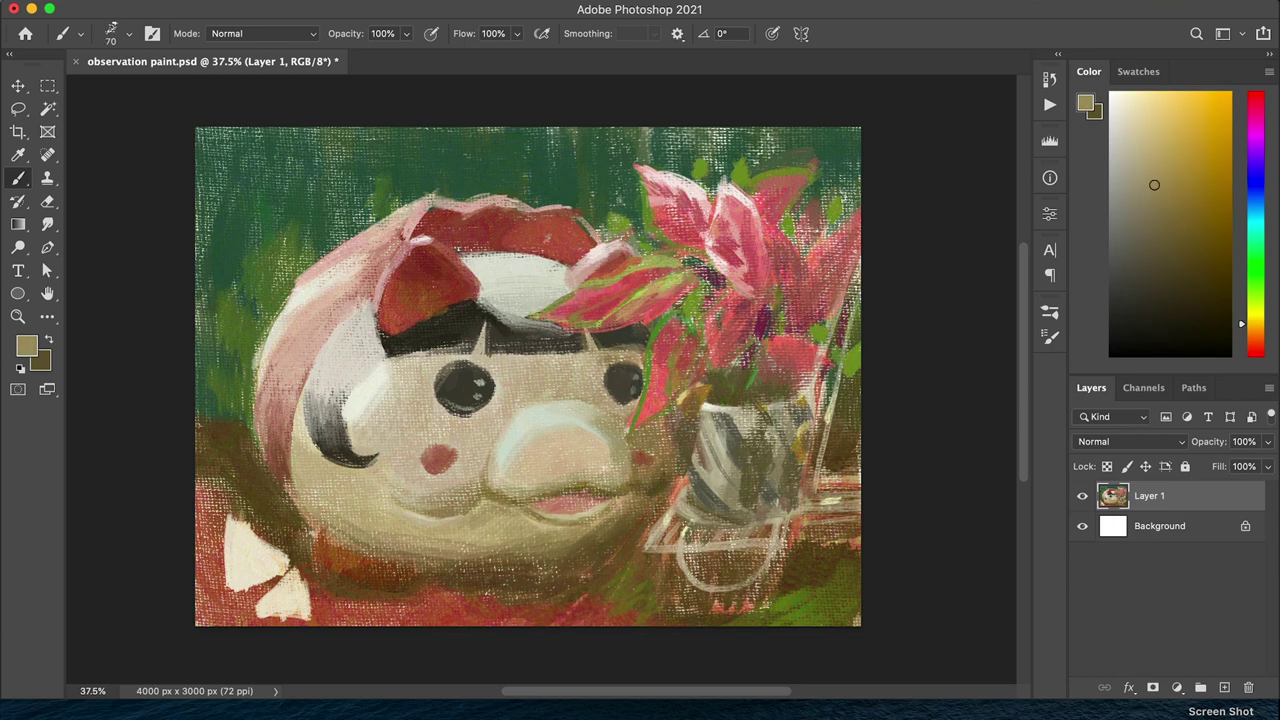
Brighten the tip of the left ear and glaze peach tones along the figure's lower body with a brush size of 150
alt+click(418, 229)
alt+click(440, 520)
alt+click(522, 539)
alt+click(530, 544)
key(bracketright)
key(bracketright)
key(bracketright)
key(bracketright)
key(bracketright)
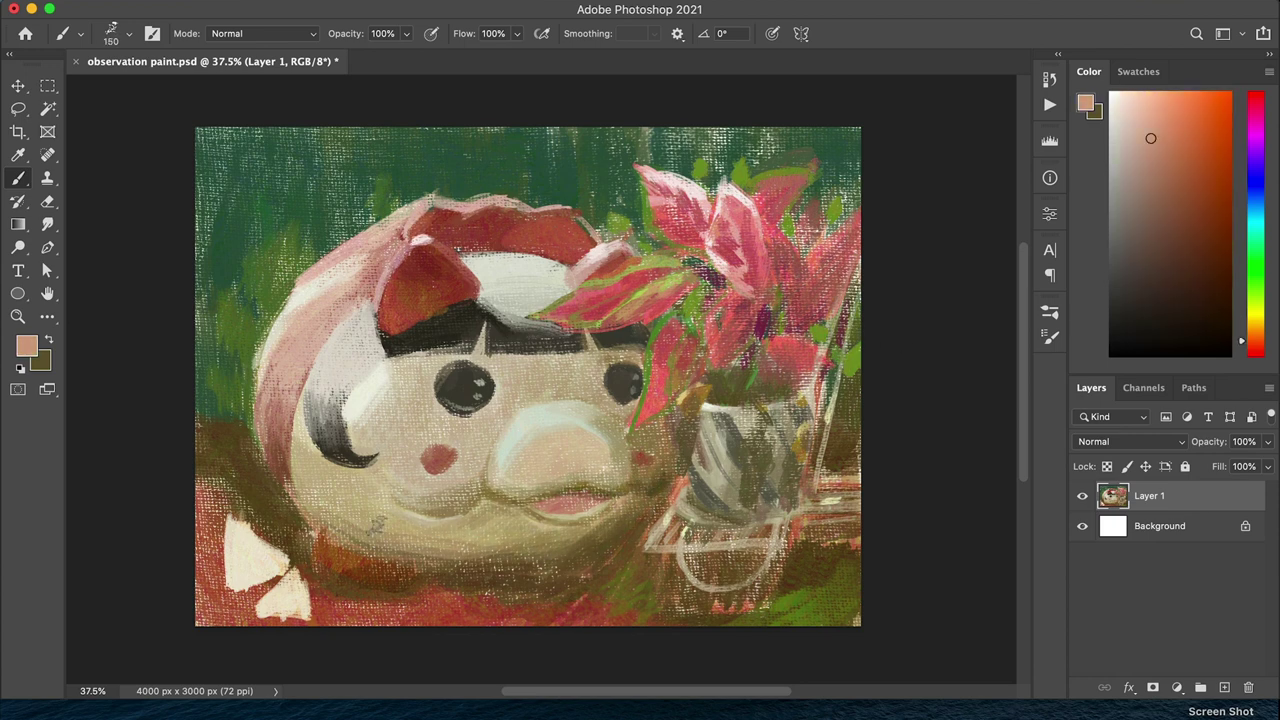
Refine the snout's upper edge with pale mint and beige strokes, using brush sizes of 90 and 60
alt+click(522, 427)
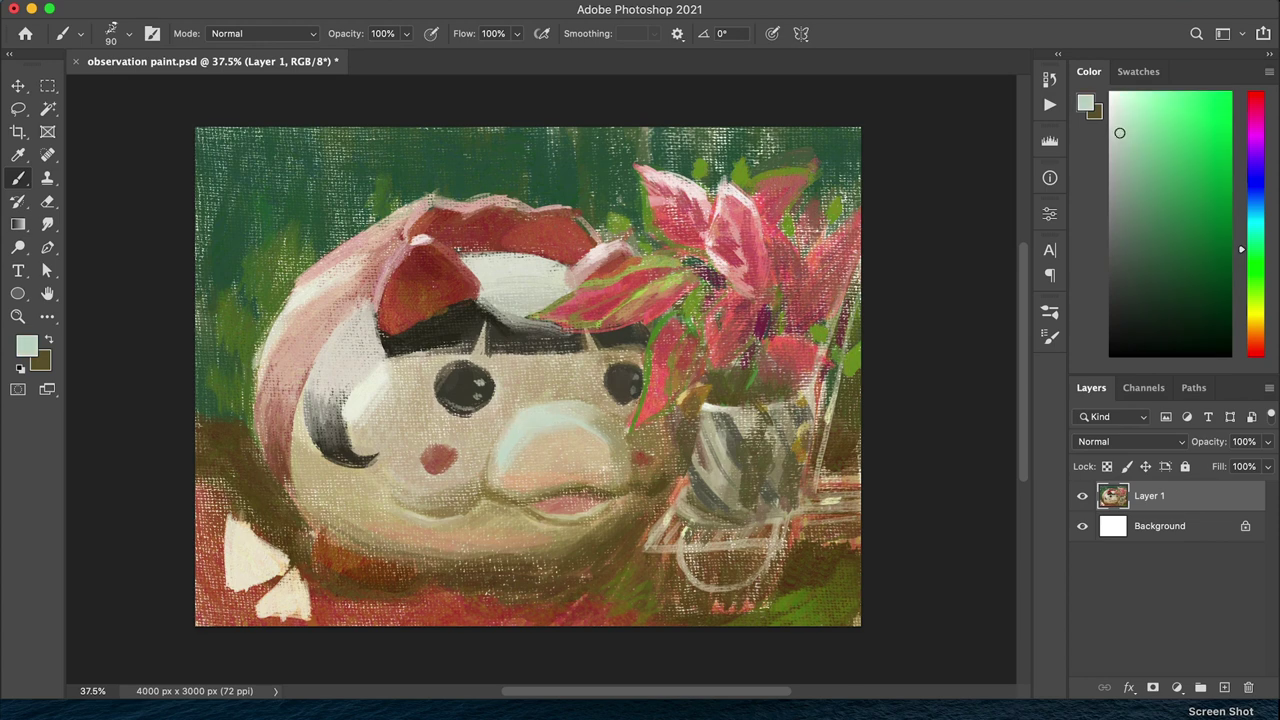
alt+click(584, 413)
alt+click(587, 420)
alt+click(588, 412)
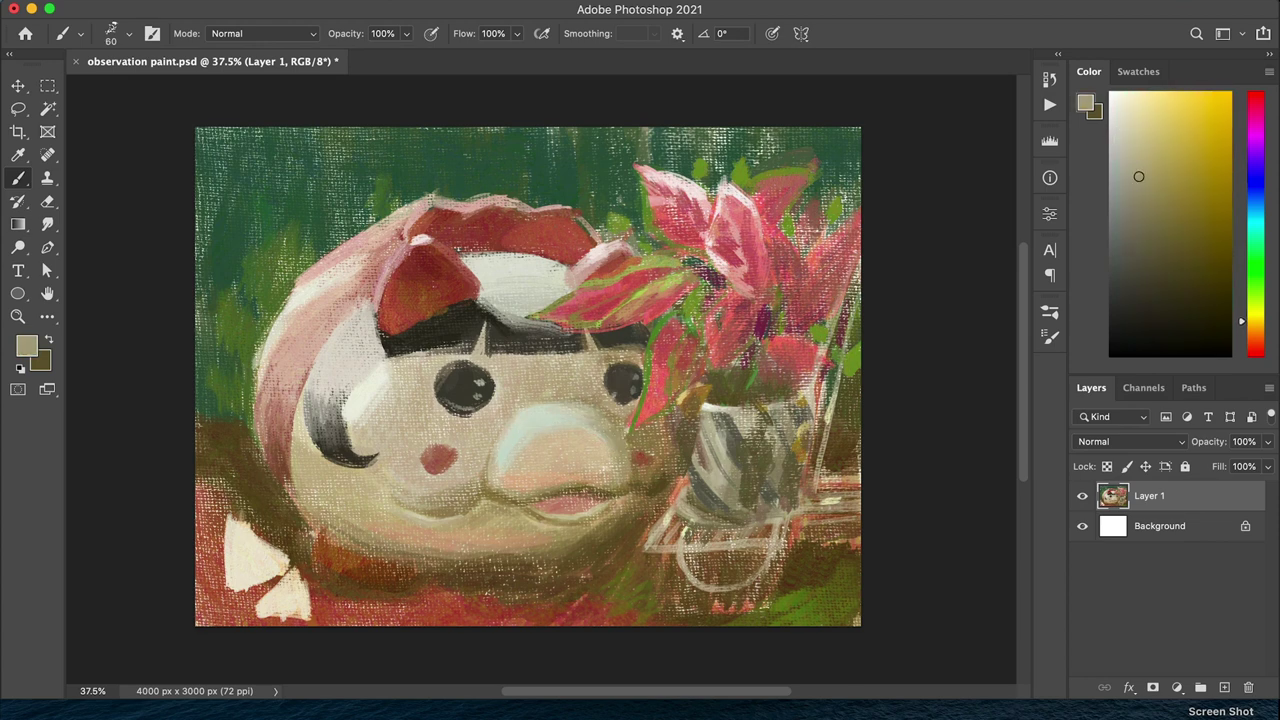
Blend tan shading around the mouth and chin with a brush size of 175
key(bracketright)
key(bracketright)
key(bracketright)
key(bracketright)
key(bracketright)
key(bracketright)
key(bracketright)
alt+click(616, 482)
alt+click(616, 482)
alt+click(548, 522)
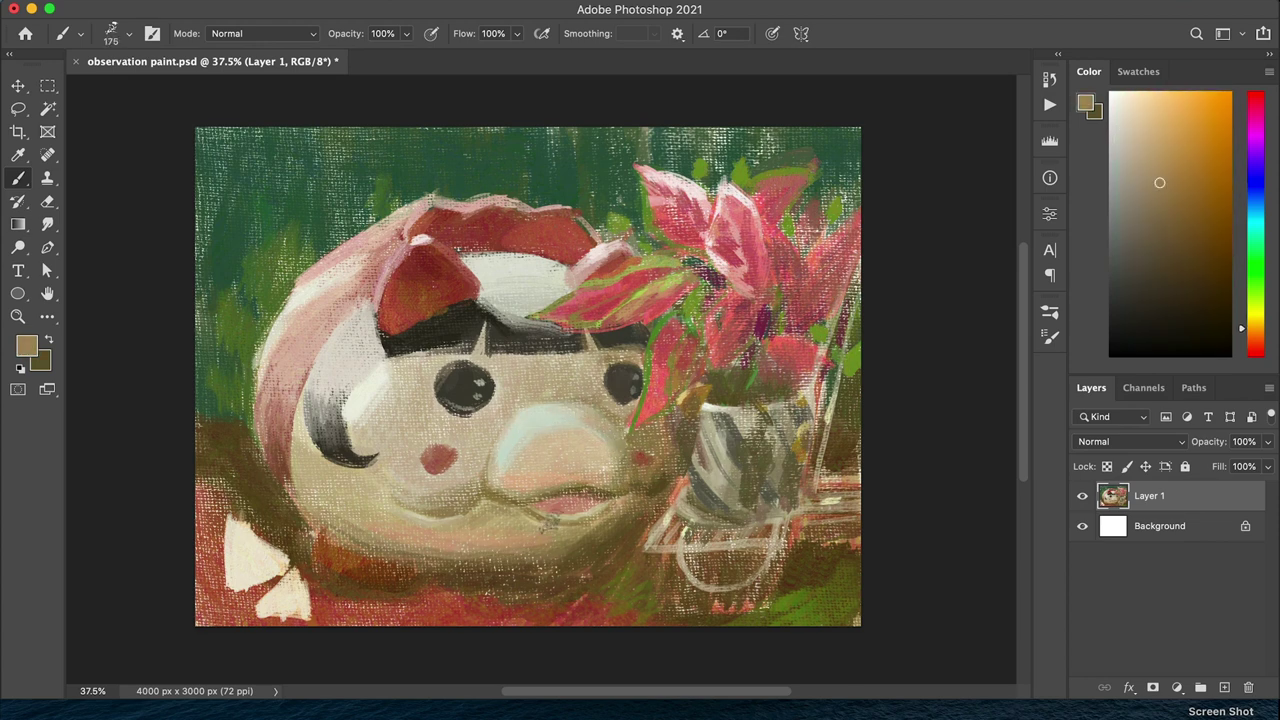
Darken the lips with muted red strokes, using a brush size of 90
key(bracketleft)
key(bracketleft)
key(bracketleft)
key(bracketleft)
alt+click(541, 511)
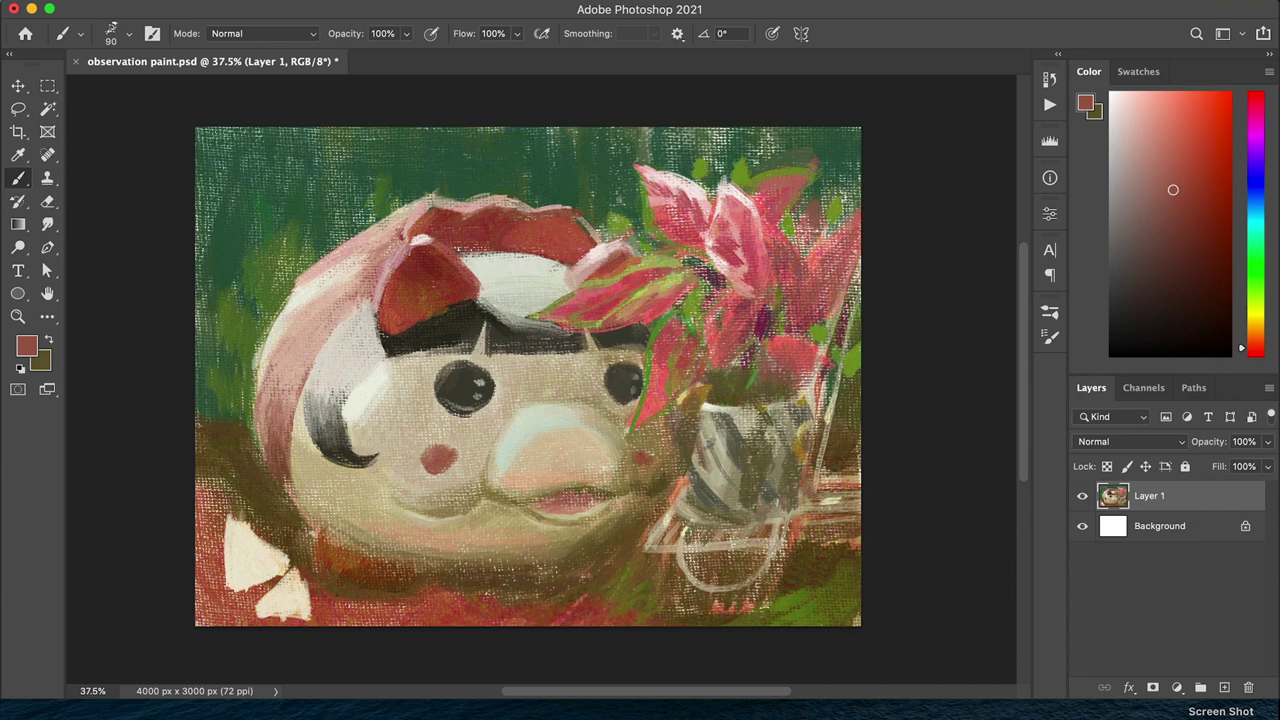
Lighten the left cheek with pale blue-white strokes and restate its red blush spot, using a brush size of 150
alt+click(464, 403)
key(bracketright)
key(bracketright)
key(bracketright)
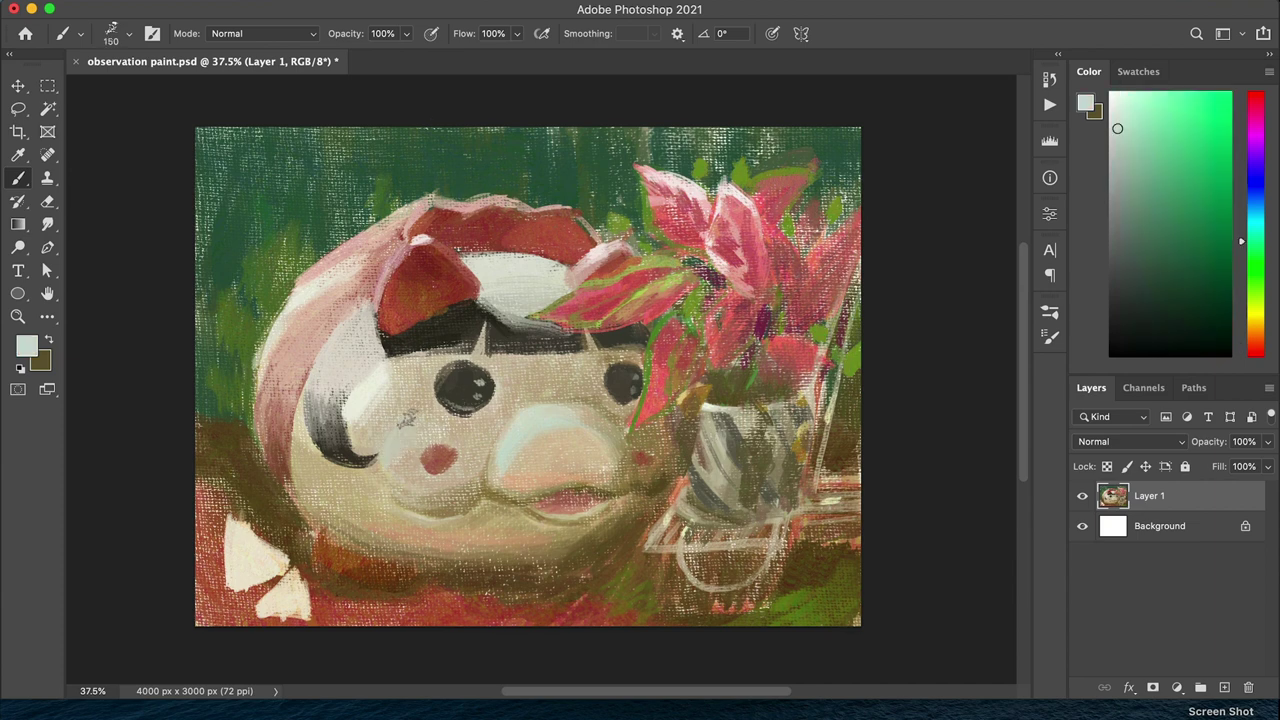
alt+click(408, 419)
alt+click(394, 441)
alt+click(398, 455)
alt+click(437, 458)
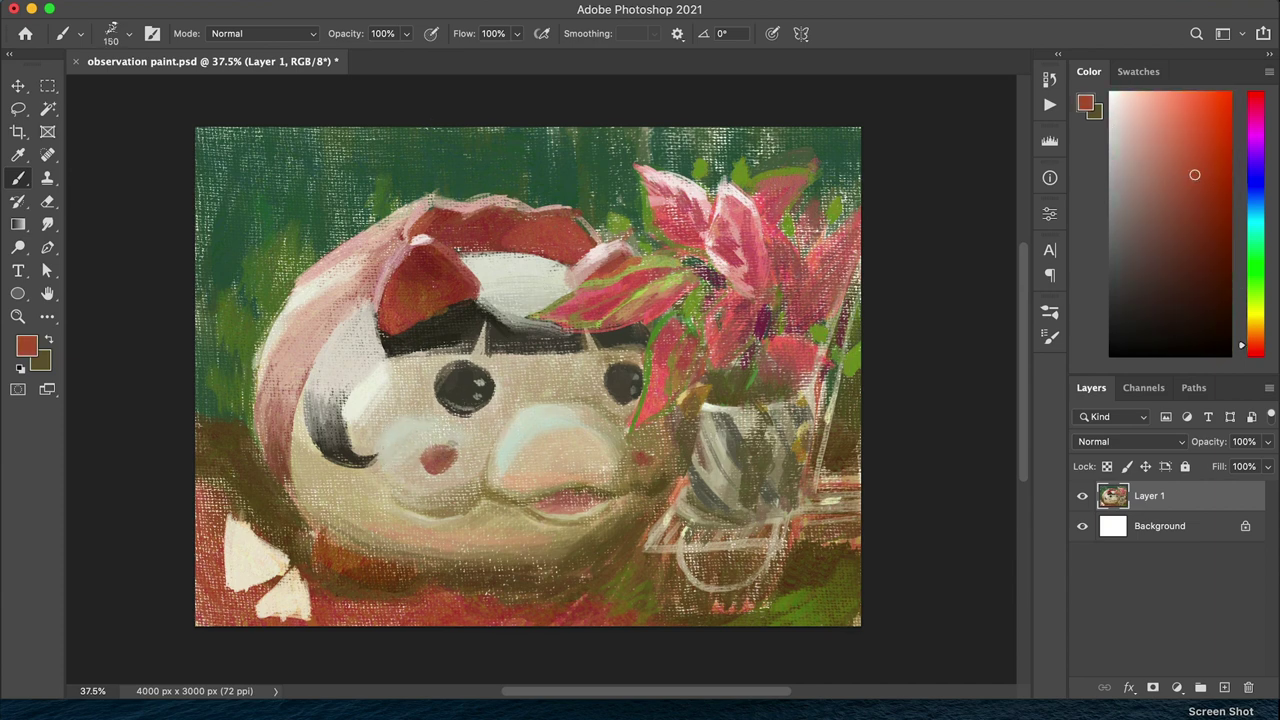
Deepen the brown shadow under the body, strengthen the blush beside the pot and lighten the top of the snout
alt+click(555, 550)
alt+click(590, 540)
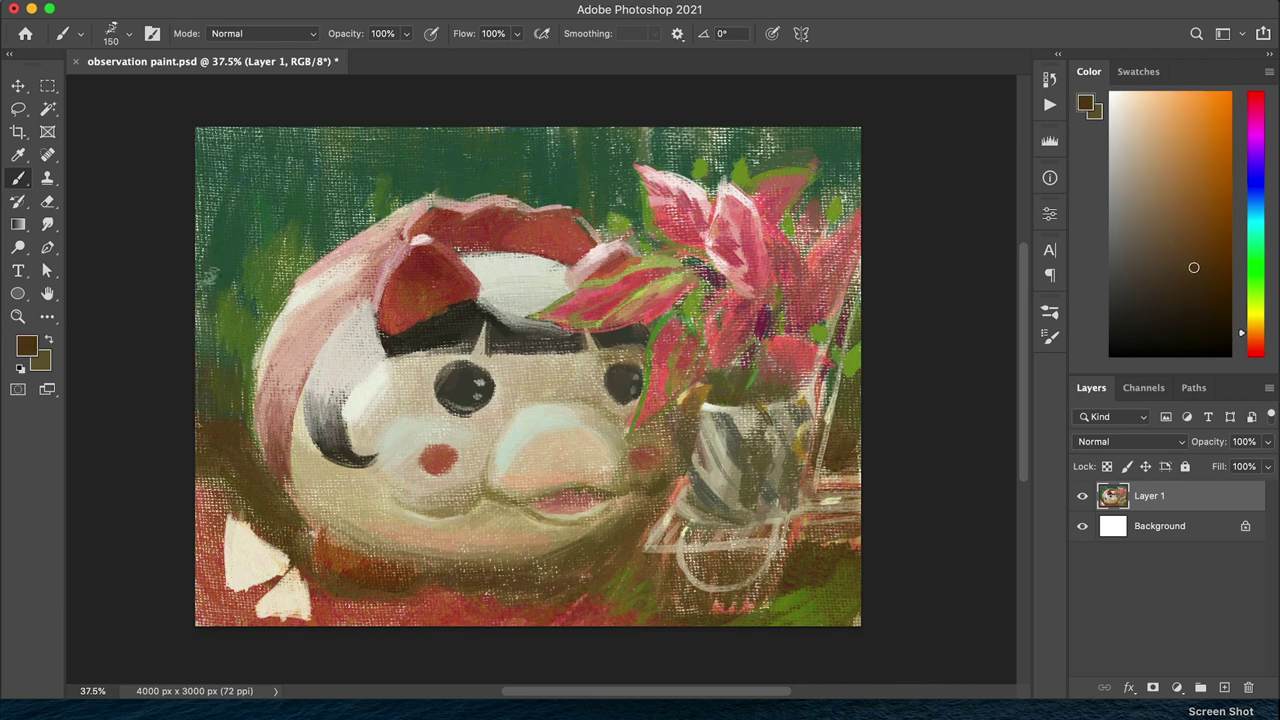
alt+click(577, 538)
alt+click(561, 539)
alt+click(533, 545)
alt+click(539, 422)
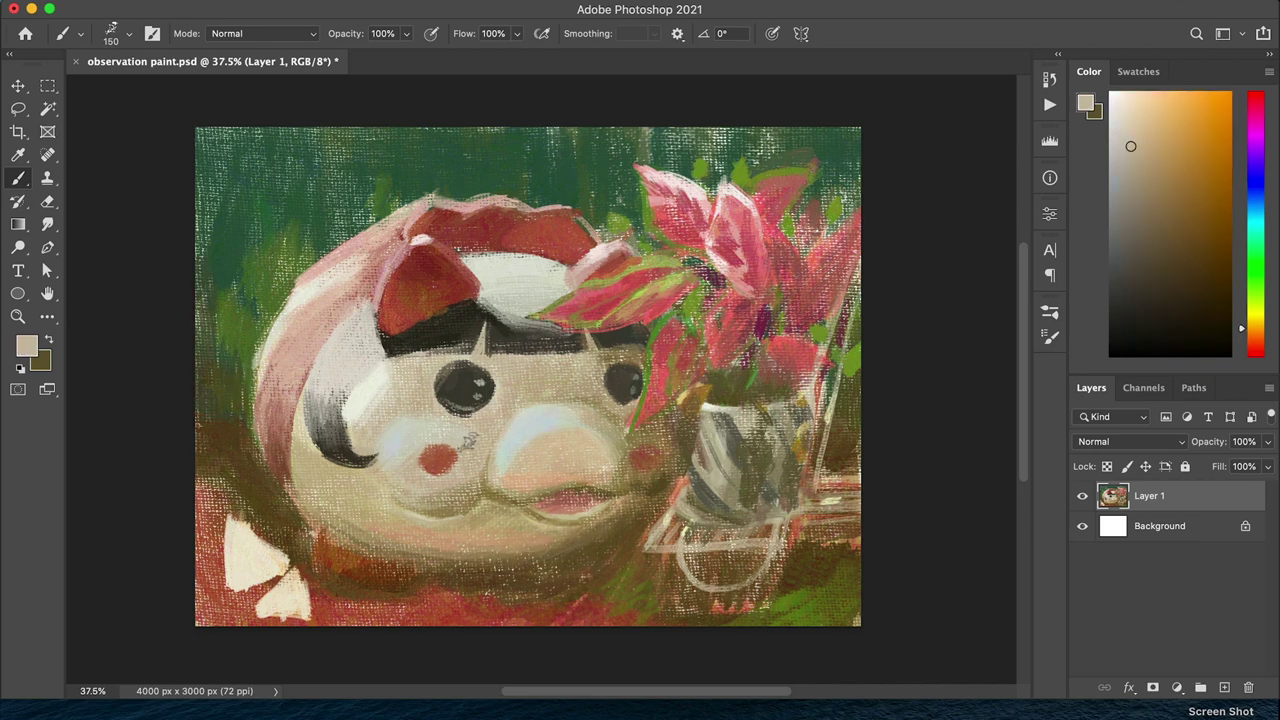
Block in cream-white shapes on the red cloth along the bottom of the painting
alt+click(521, 276)
alt+click(255, 560)
drag(240, 560, 352, 632)
alt+click(600, 560)
drag(570, 608, 725, 618)
Refine the edges of the cream shapes on the cloth with sampled tones, using a smaller brush
key(bracketleft)
key(bracketleft)
key(bracketleft)
key(bracketleft)
key(bracketleft)
key(bracketleft)
key(bracketleft)
key(bracketleft)
key(bracketleft)
alt+click(380, 560)
drag(386, 590, 540, 600)
alt+click(600, 580)
drag(440, 605, 735, 612)
alt+click(540, 600)
alt+click(400, 560)
mouse_move(215, 520)
mouse_down()
mouse_move(290, 600)
mouse_move(352, 612)
mouse_up()
Add orange-ochre borders and brown folds to the cream shapes on the cloth with a brush size of 60
alt+click(449, 534)
alt+click(449, 534)
alt+click(334, 604)
alt+click(360, 617)
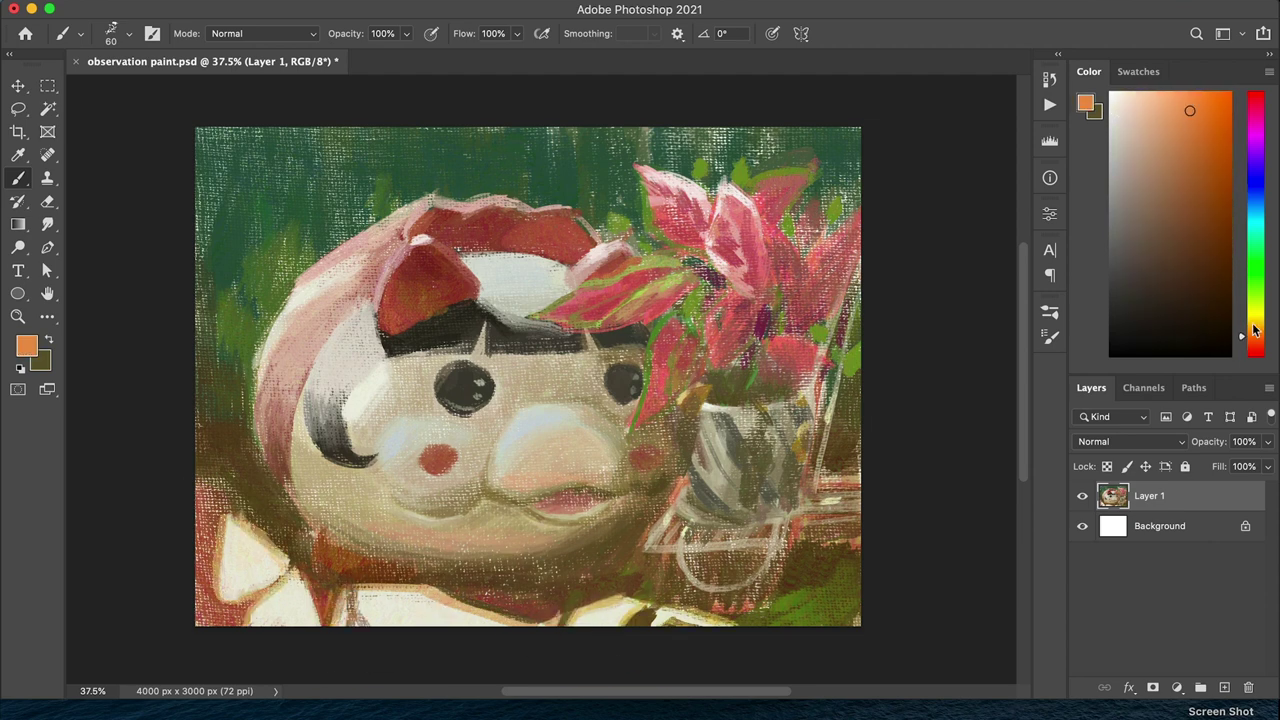
alt+click(326, 608)
alt+click(330, 608)
alt+click(355, 605)
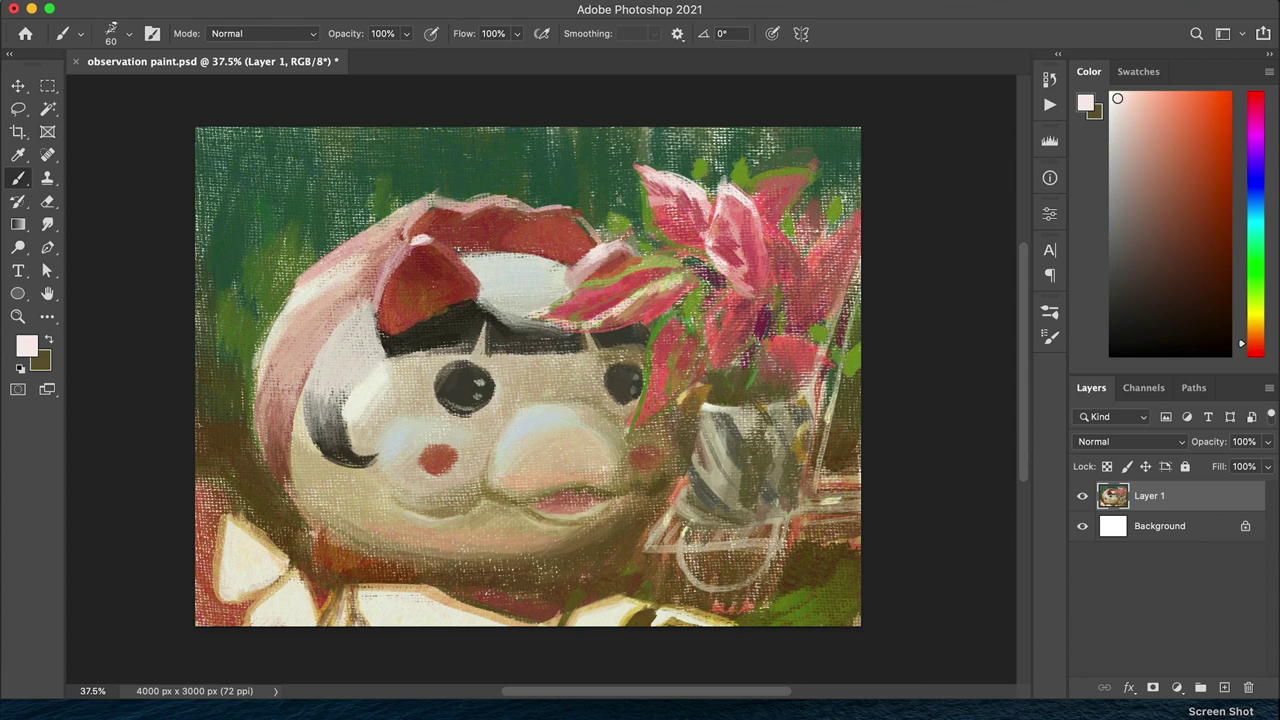
Refine the petal overlapping the hood and add green edging to the upper-left petal, using a brush size of 70
alt+click(620, 310)
alt+click(655, 300)
key(bracketright)
alt+click(660, 230)
alt+click(657, 215)
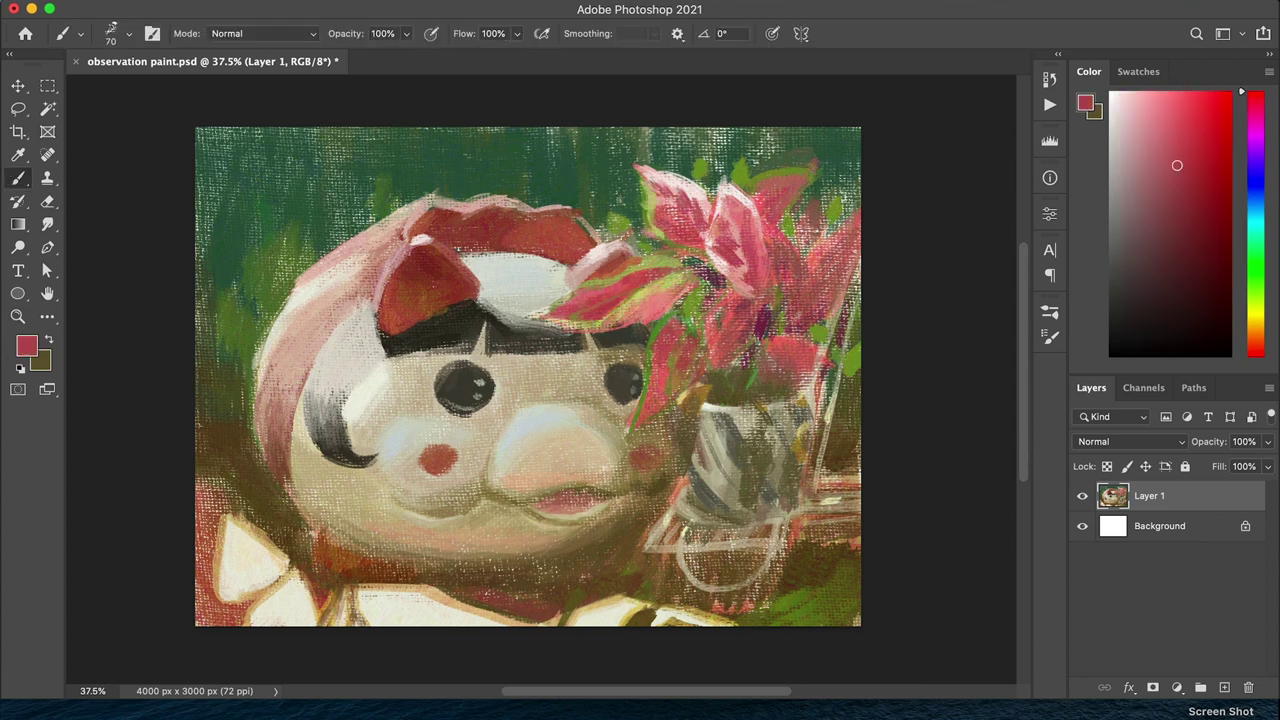
Paint two nostrils on the snout and accent them with off-white and tan, using a brush size of 45
alt+click(474, 430)
alt+click(537, 421)
key(bracketleft)
key(bracketleft)
key(bracketleft)
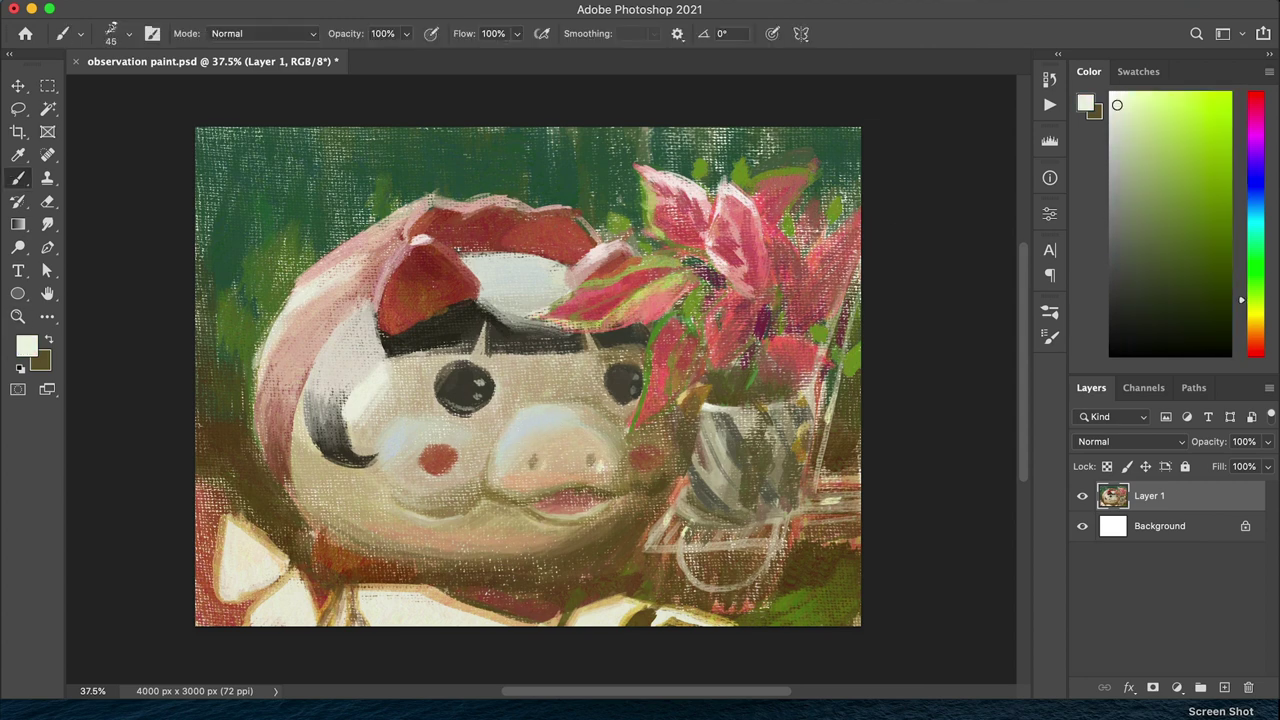
alt+click(535, 462)
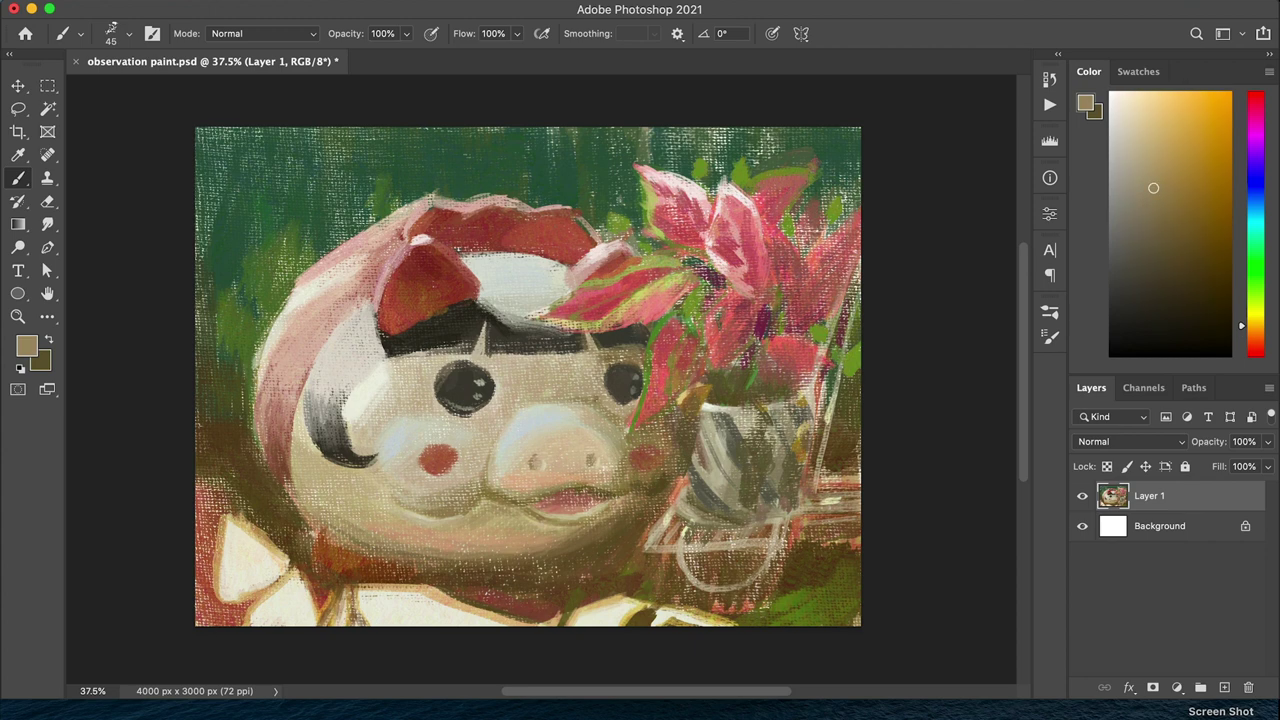
Rework the shadowed lower-left edge of the figure and the dark green backdrop beside it with a brush size of 125
alt+click(318, 519)
key(bracketright)
key(bracketright)
key(bracketright)
key(bracketleft)
key(bracketleft)
key(bracketleft)
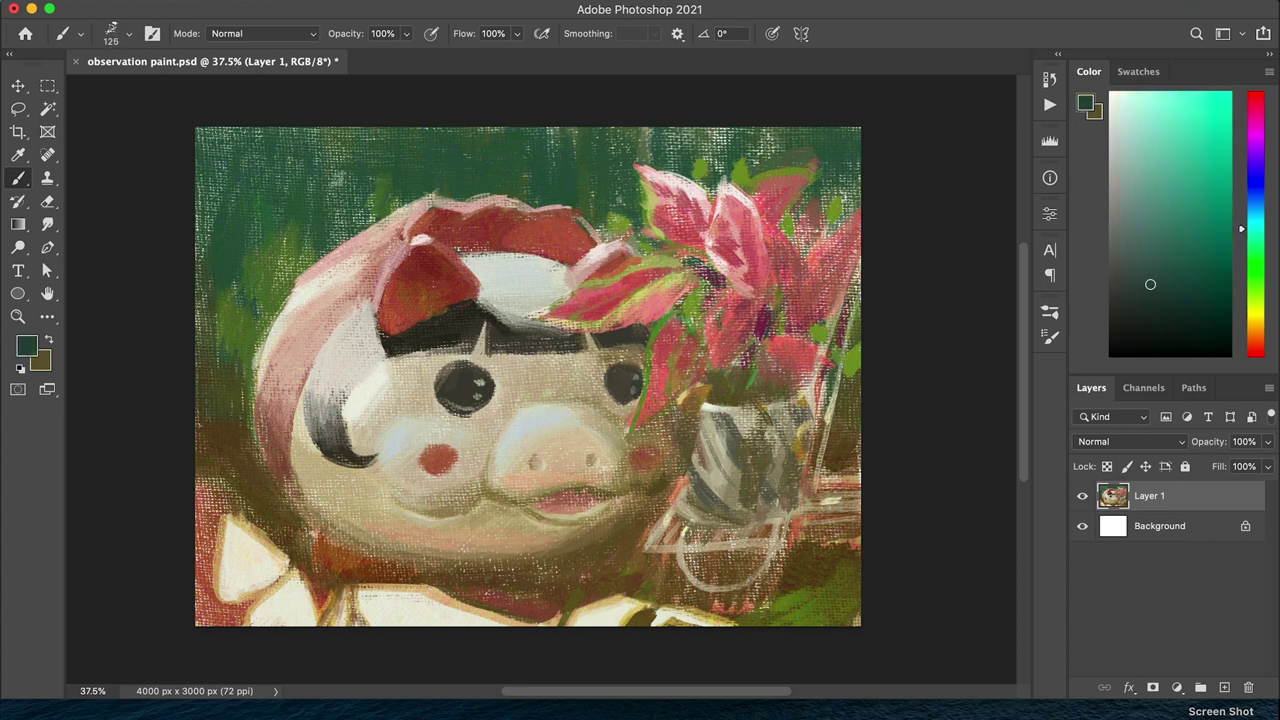
Paint white highlights and pink tones on the upper-left curve of the hood
alt+click(306, 264)
alt+click(274, 328)
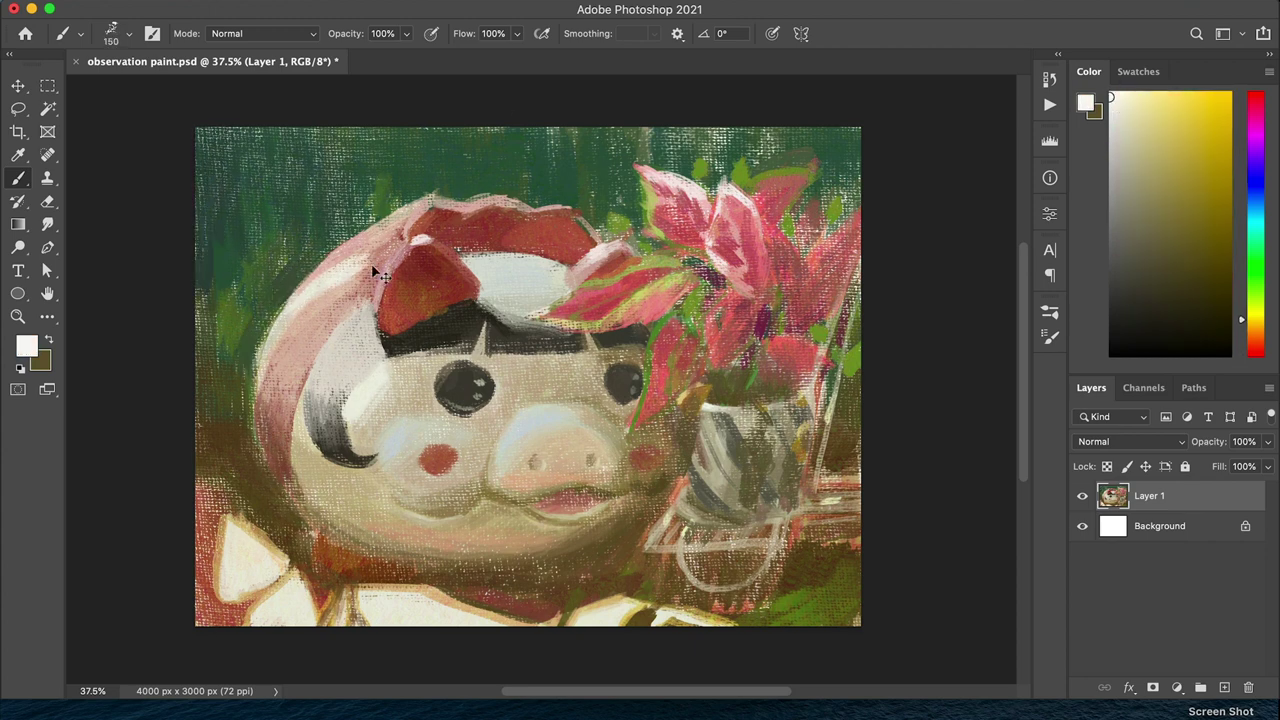
alt+click(322, 281)
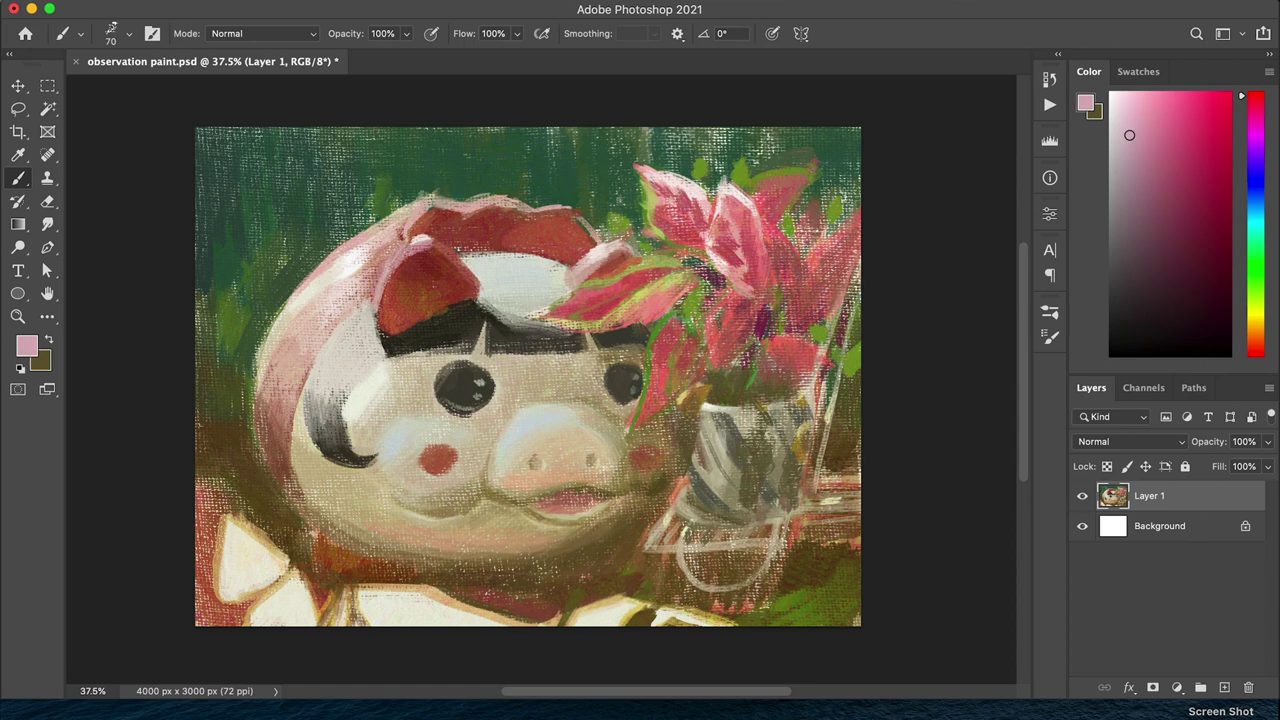
Enrich the hood's inner lining with deeper and brighter reds, using a brush size of 100
alt+click(508, 225)
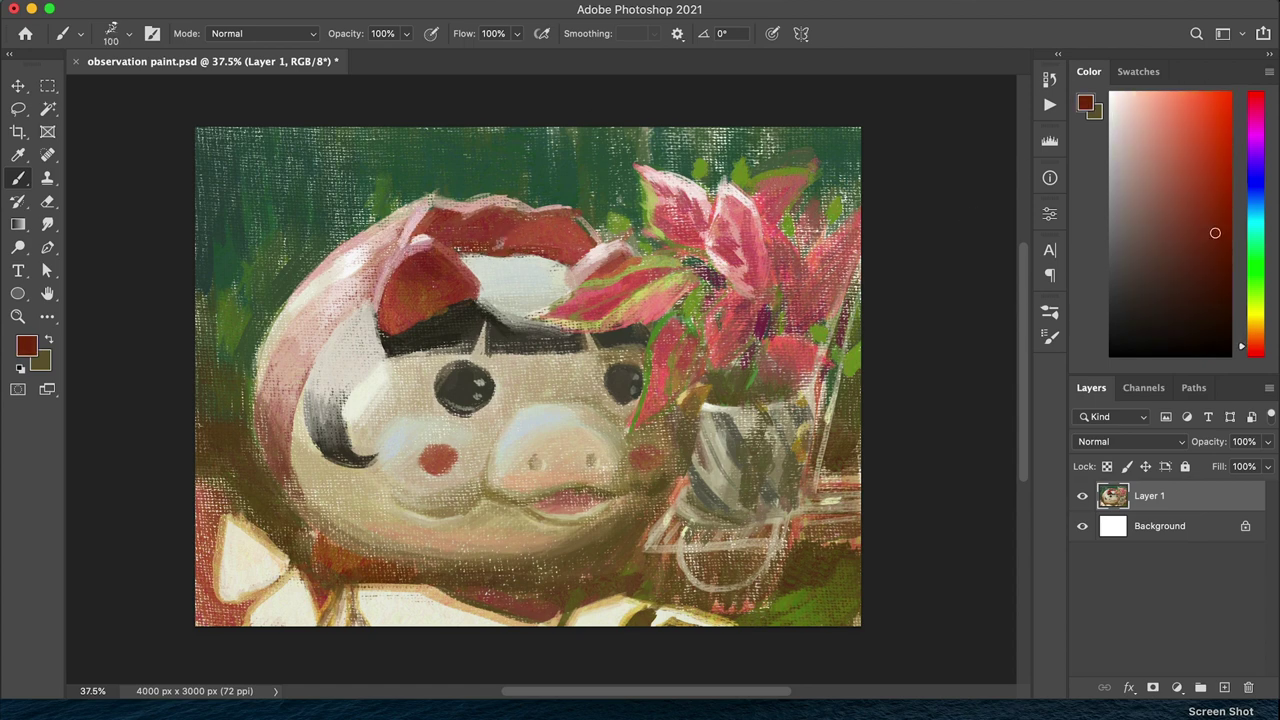
click(1218, 157)
click(1258, 352)
alt+click(566, 316)
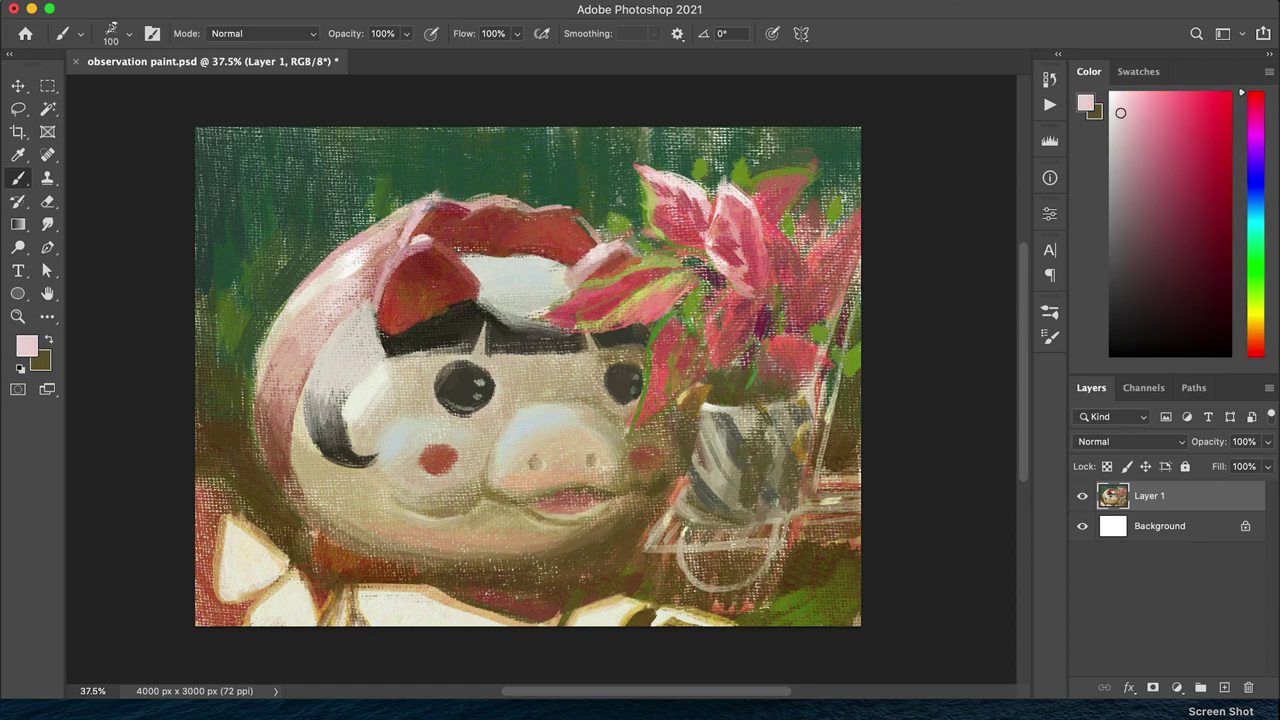
Define the hood's scalloped rim with pale pink strokes against the green backdrop, using brush sizes of 80 and 60
key(bracketleft)
key(bracketleft)
alt+click(415, 186)
alt+click(533, 205)
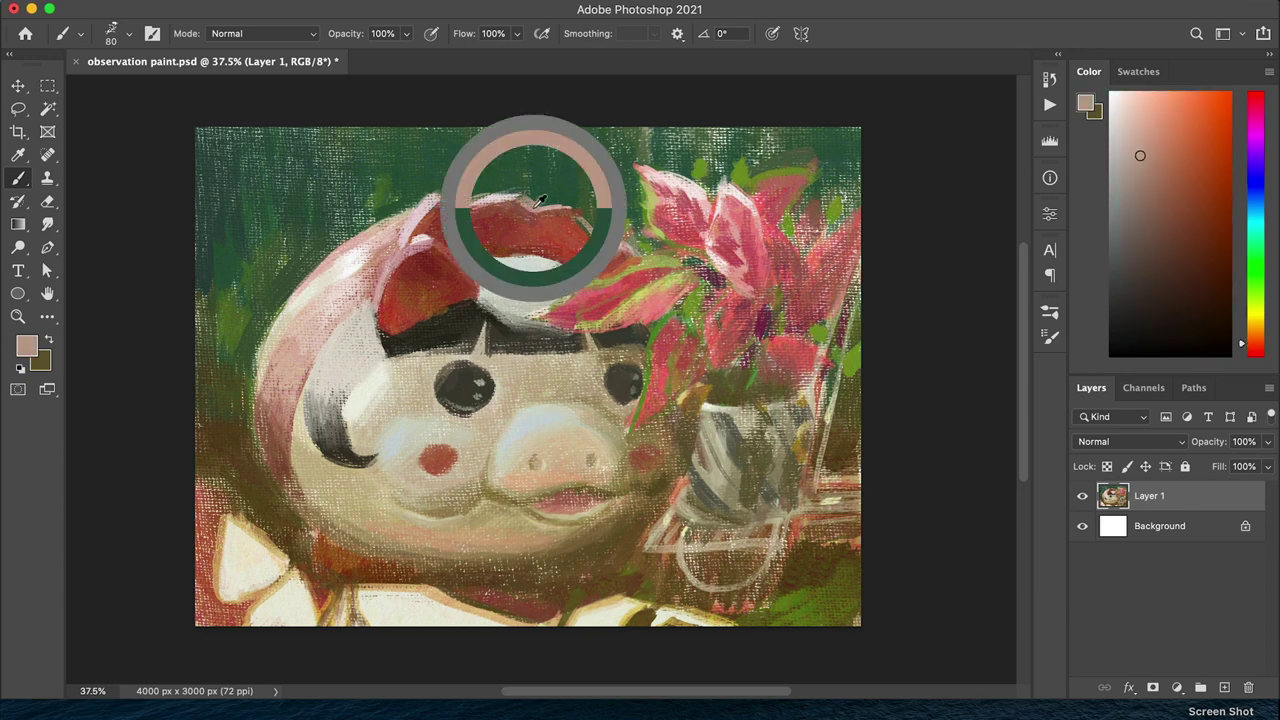
alt+click(505, 198)
alt+click(434, 208)
alt+click(507, 194)
alt+click(589, 222)
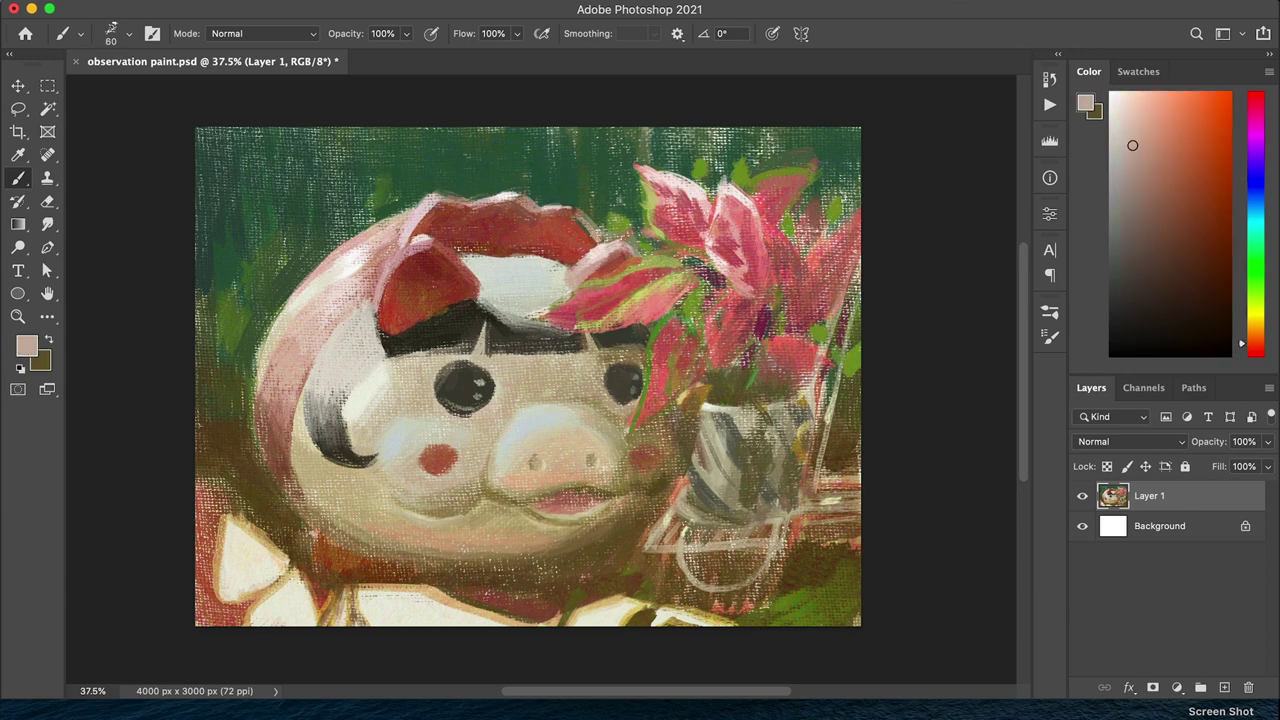
Brighten the hood's inner lining with sampled reds, using a brush size of 150
key(bracketright)
key(bracketright)
key(bracketright)
key(bracketright)
alt+click(510, 236)
alt+click(477, 257)
alt+click(494, 267)
alt+click(518, 239)
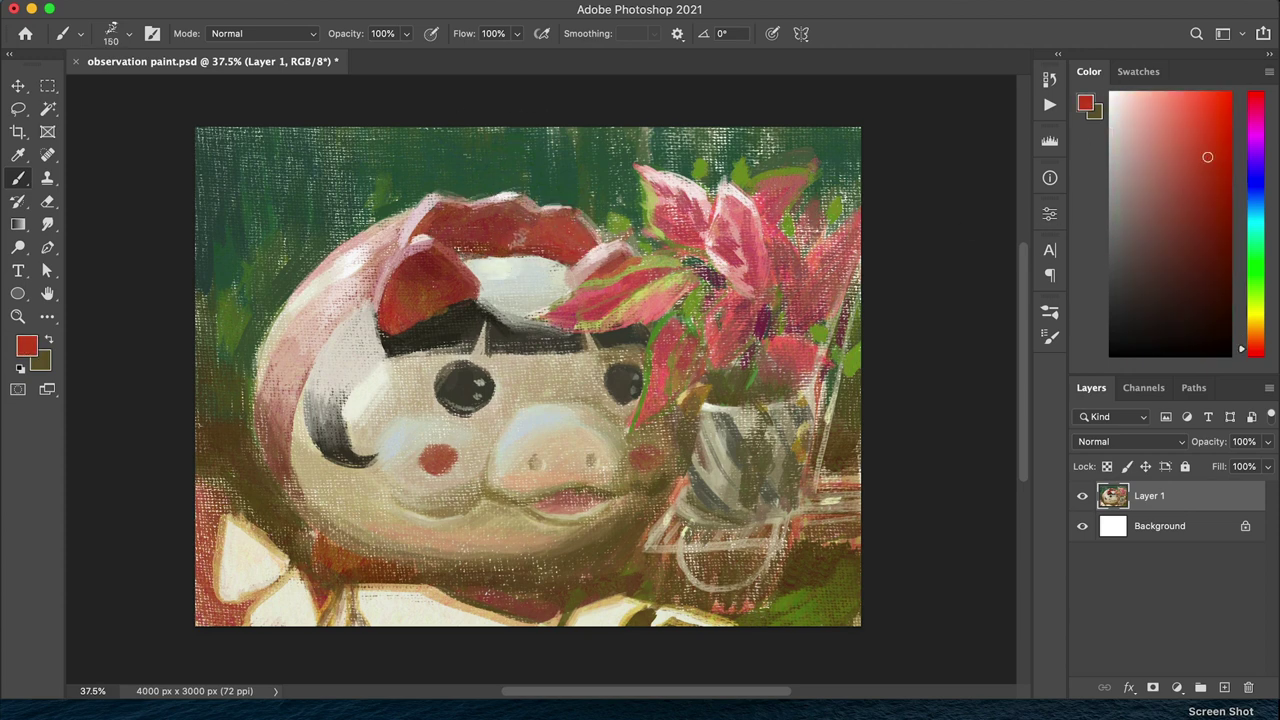
Darken the shadow beneath the figure with sampled browns at a brush size of 70, and save the file
alt+click(540, 537)
alt+click(412, 573)
key(bracketleft)
key(bracketleft)
key(bracketleft)
key(bracketleft)
key(bracketleft)
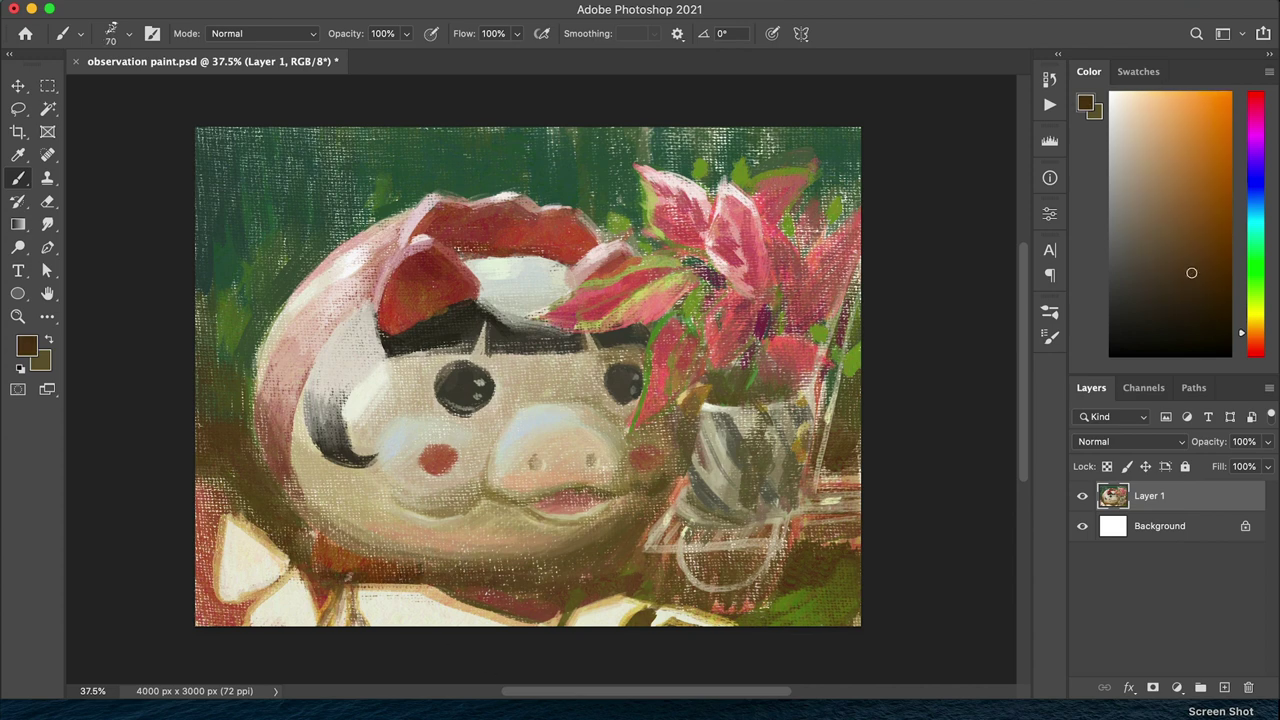
alt+click(790, 301)
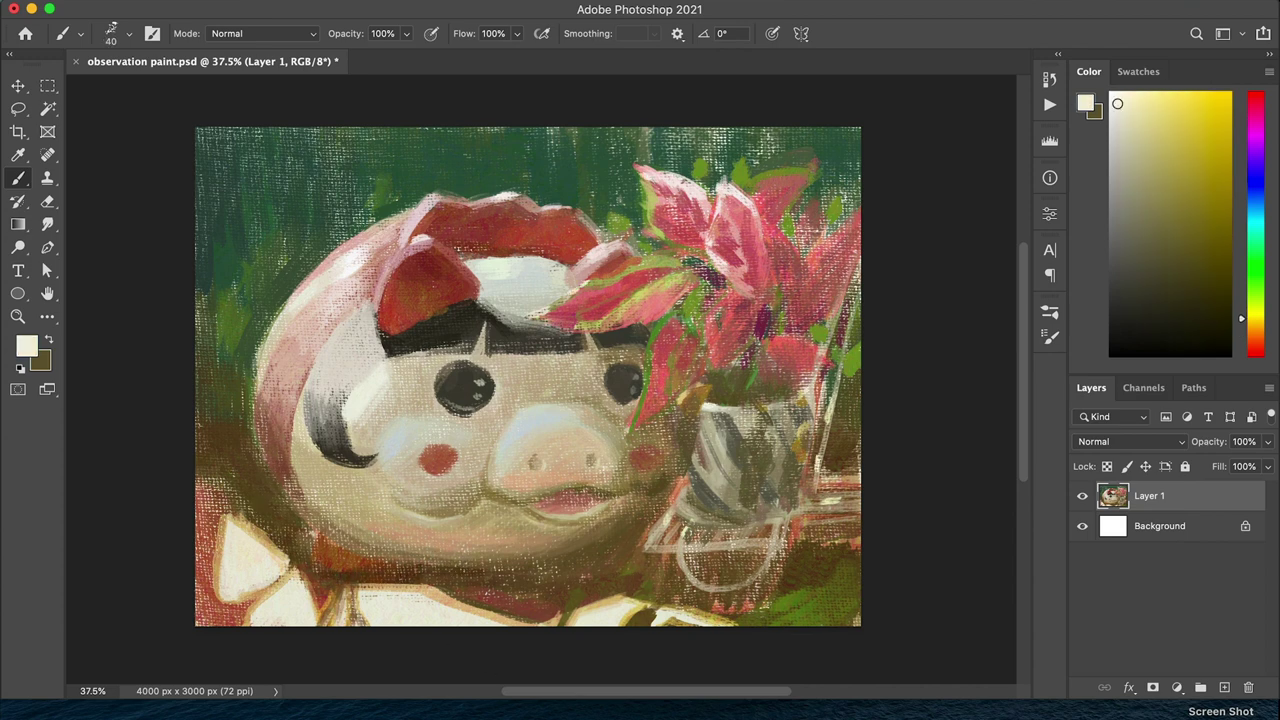
key(ctrl+s)
Rework the shadowed lower-right chin of the figure with olive-brown tones sampled around the mouth
alt+click(612, 515)
key(bracketright)
key(bracketright)
key(bracketright)
key(bracketright)
key(bracketright)
key(bracketright)
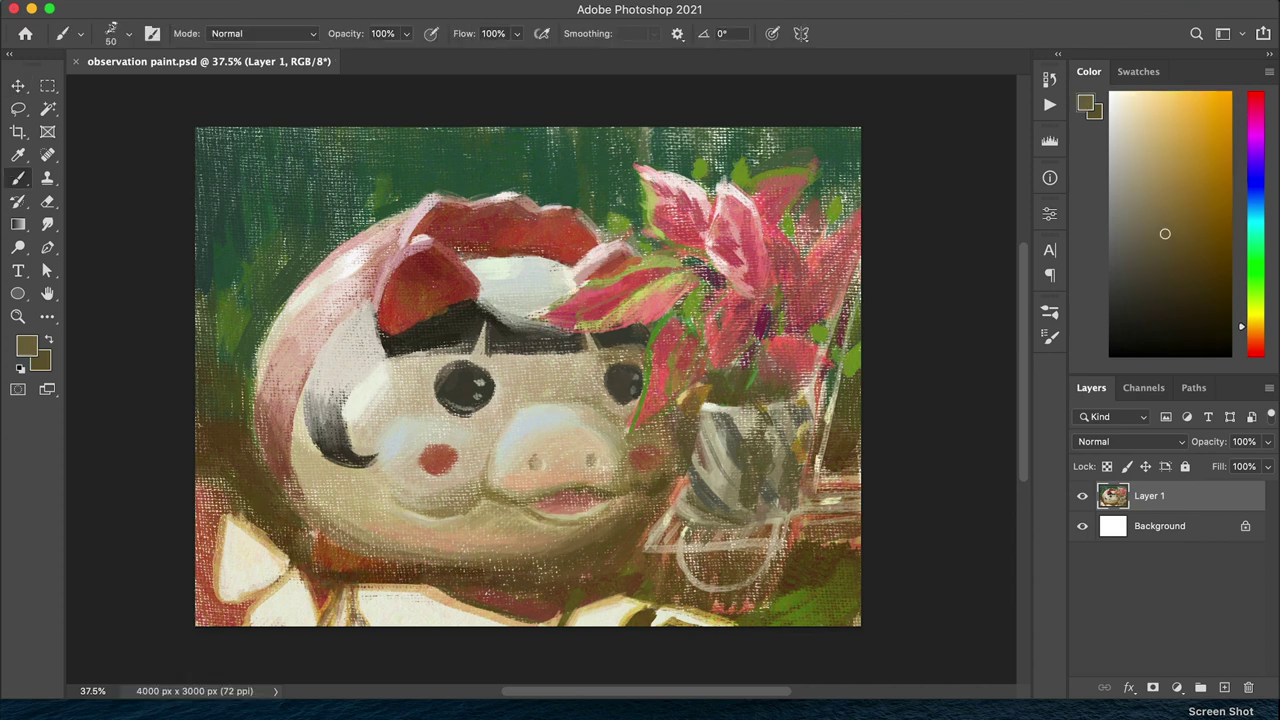
alt+click(620, 507)
Paint light gray and beige tones around the figure's right cheek with colors sampled from the snout and face, using a brush size of 100
key(bracketleft)
key(bracketleft)
key(bracketleft)
key(bracketleft)
alt+click(555, 399)
alt+click(631, 440)
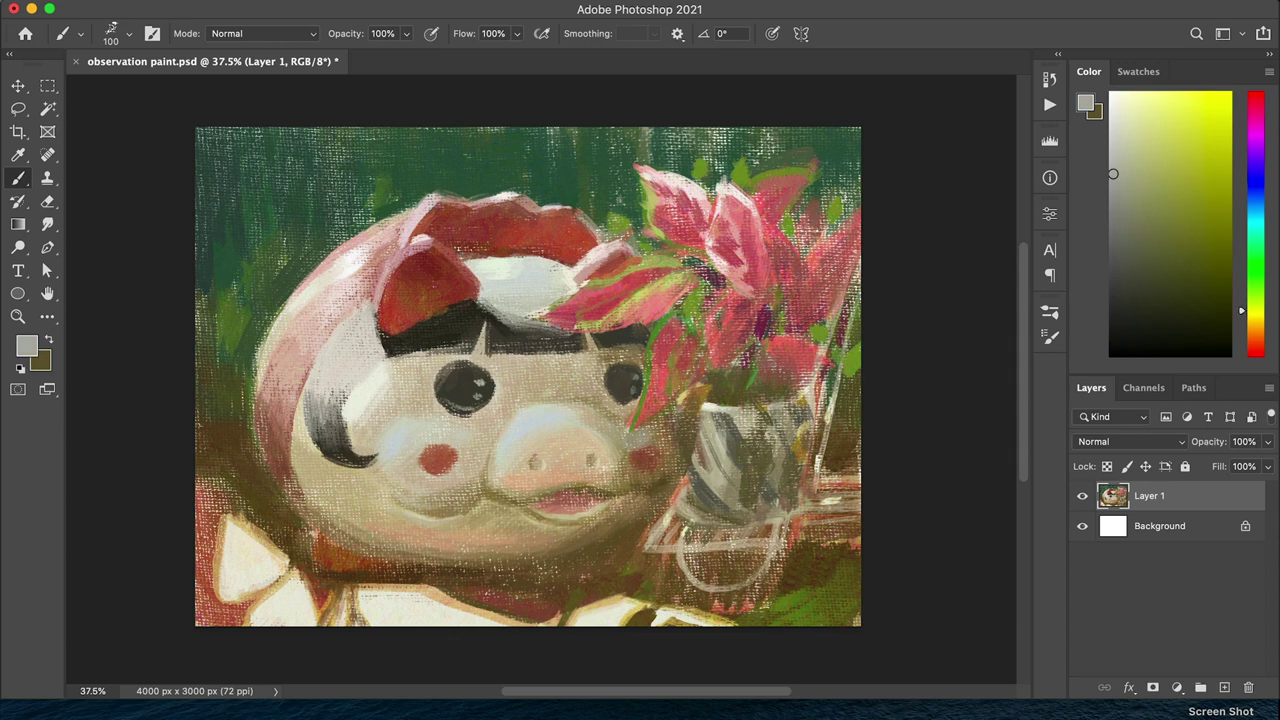
alt+click(617, 426)
alt+click(628, 432)
Blend the white left side of the hood beside the black hair with sampled grays, using a brush size of 100
scroll(623, 423, down, 4)
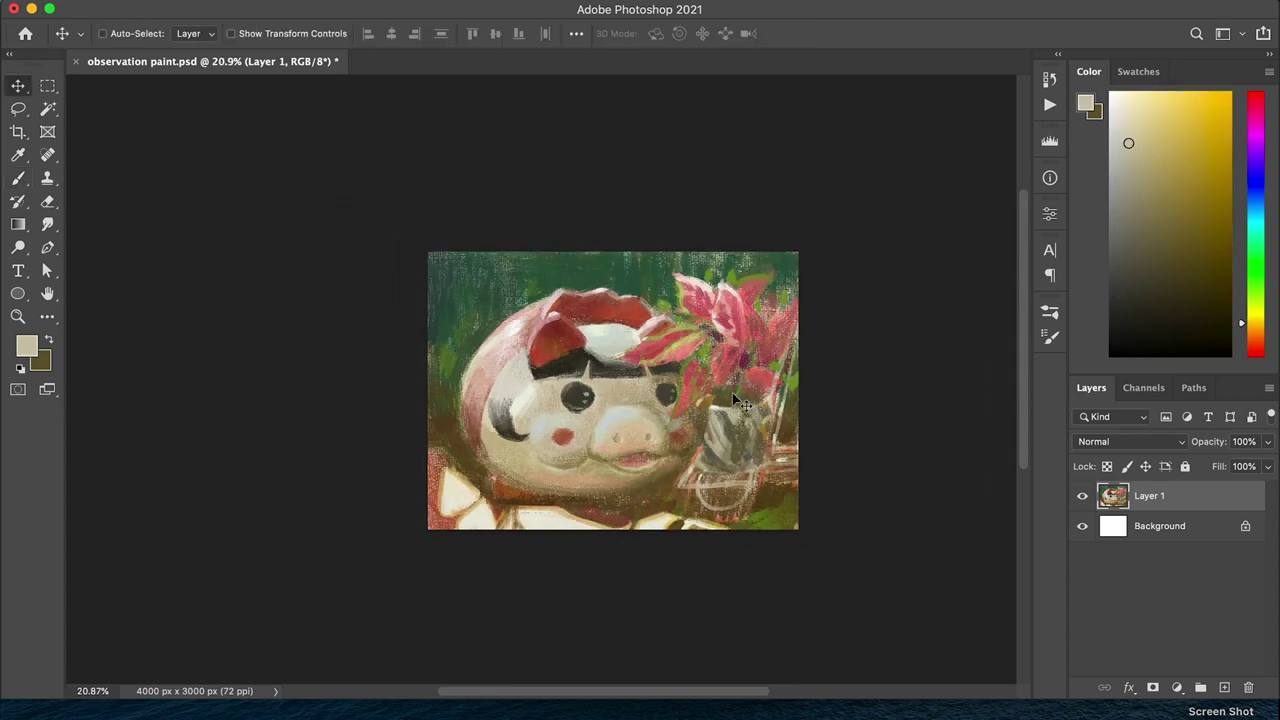
scroll(630, 400, up, 2)
key(bracketright)
key(bracketright)
key(bracketright)
key(bracketright)
key(bracketright)
key(bracketright)
alt+click(643, 342)
alt+click(518, 408)
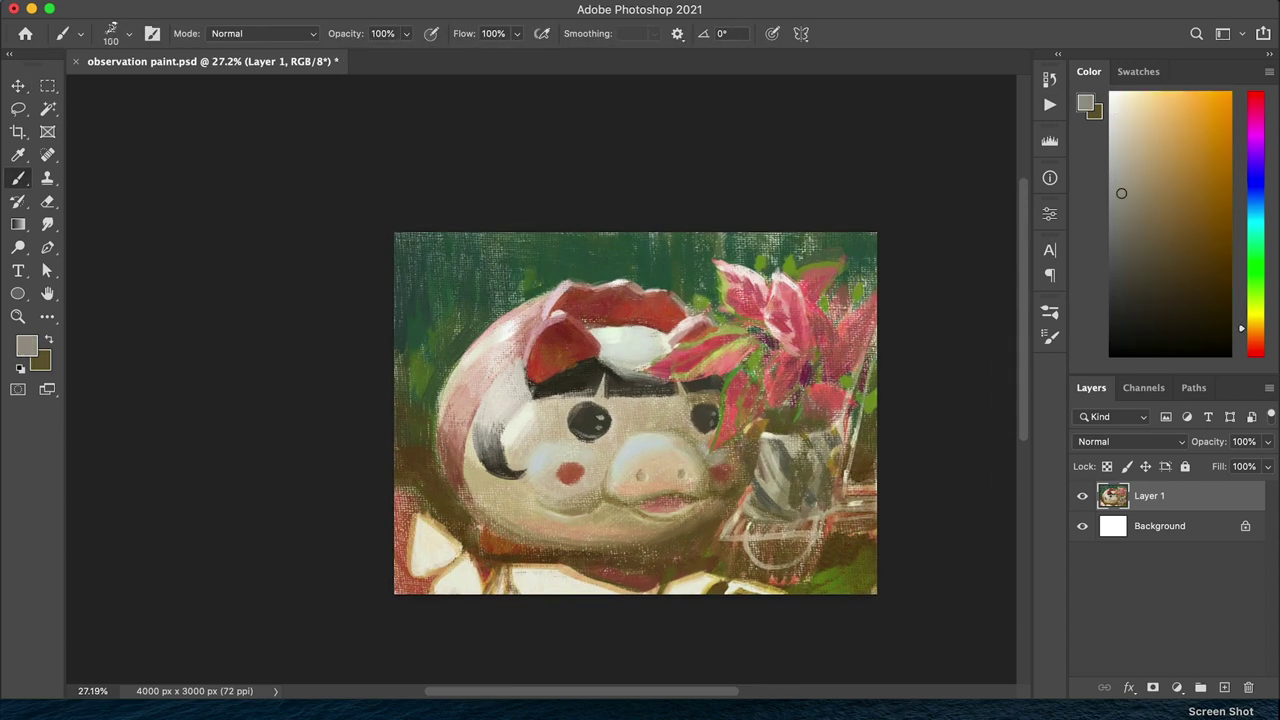
alt+click(513, 422)
Add small light yellow-green accents among the leaves of the red flower
click(1169, 137)
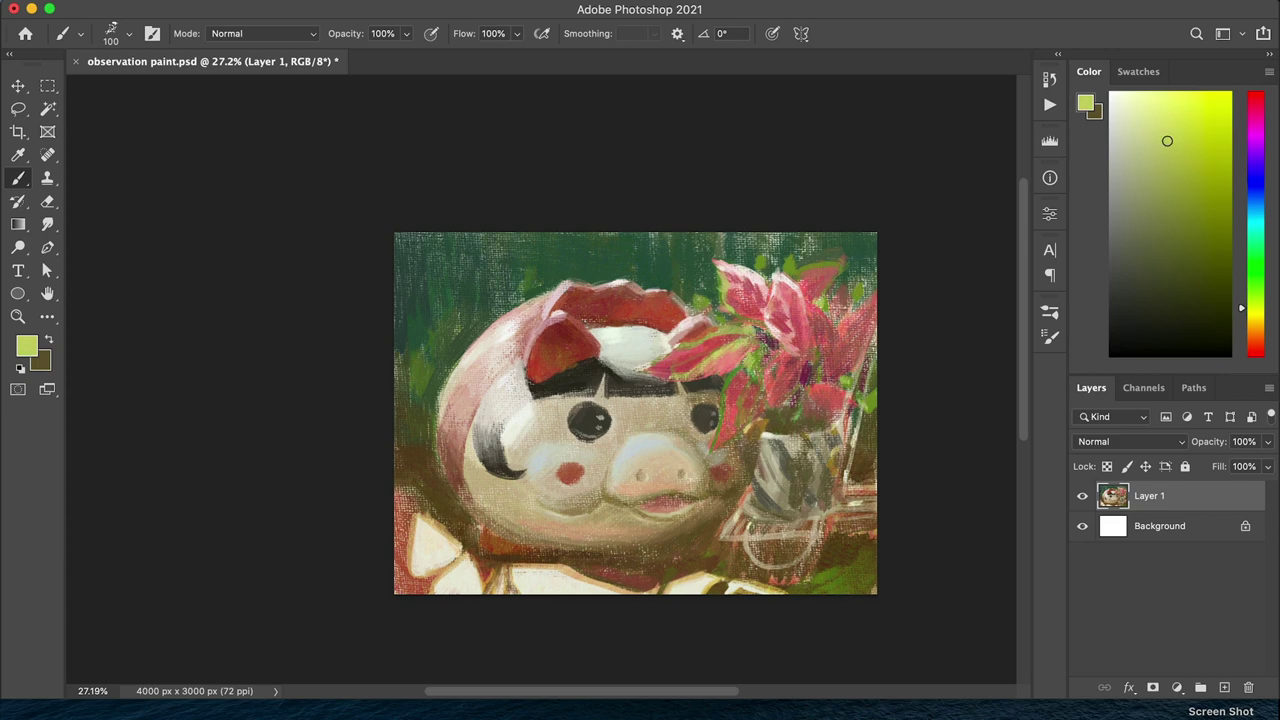
click(1197, 200)
click(1140, 114)
key(bracketleft)
key(bracketleft)
key(bracketleft)
Tone down the sketched stand beneath the pot with sampled browns at brush size 40, and sample the hood's off-white
alt+click(745, 520)
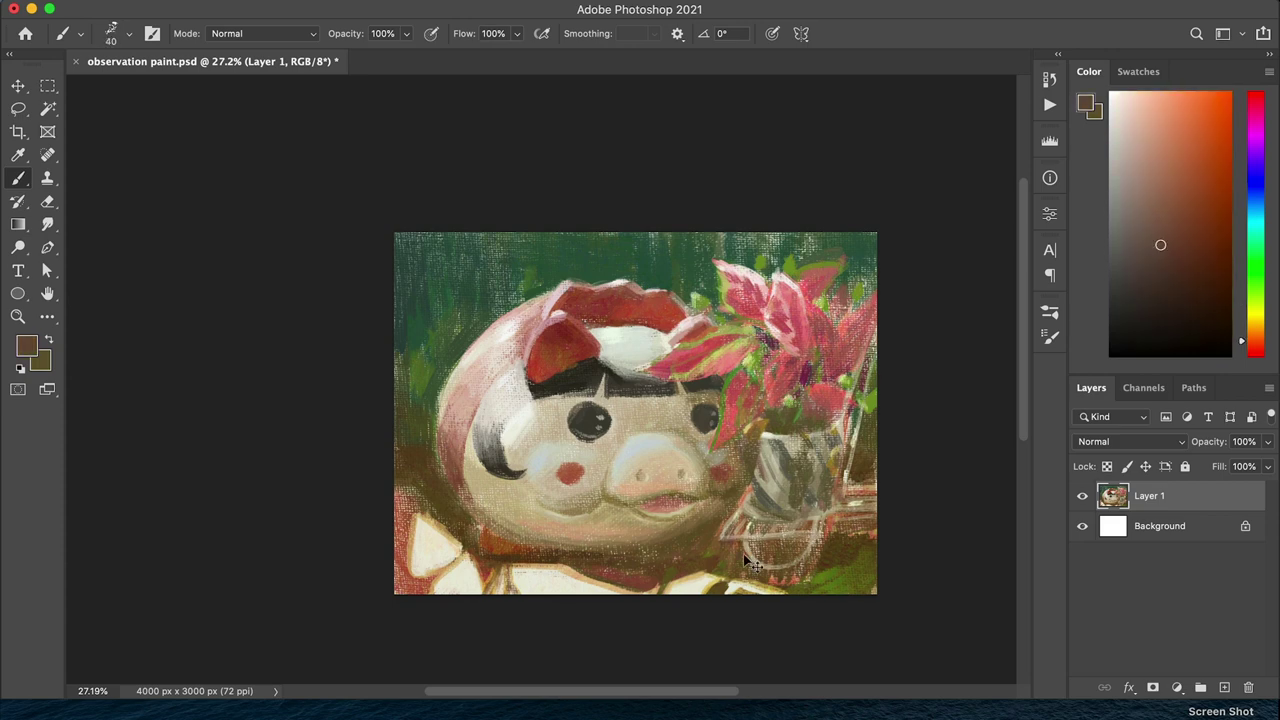
alt+click(774, 493)
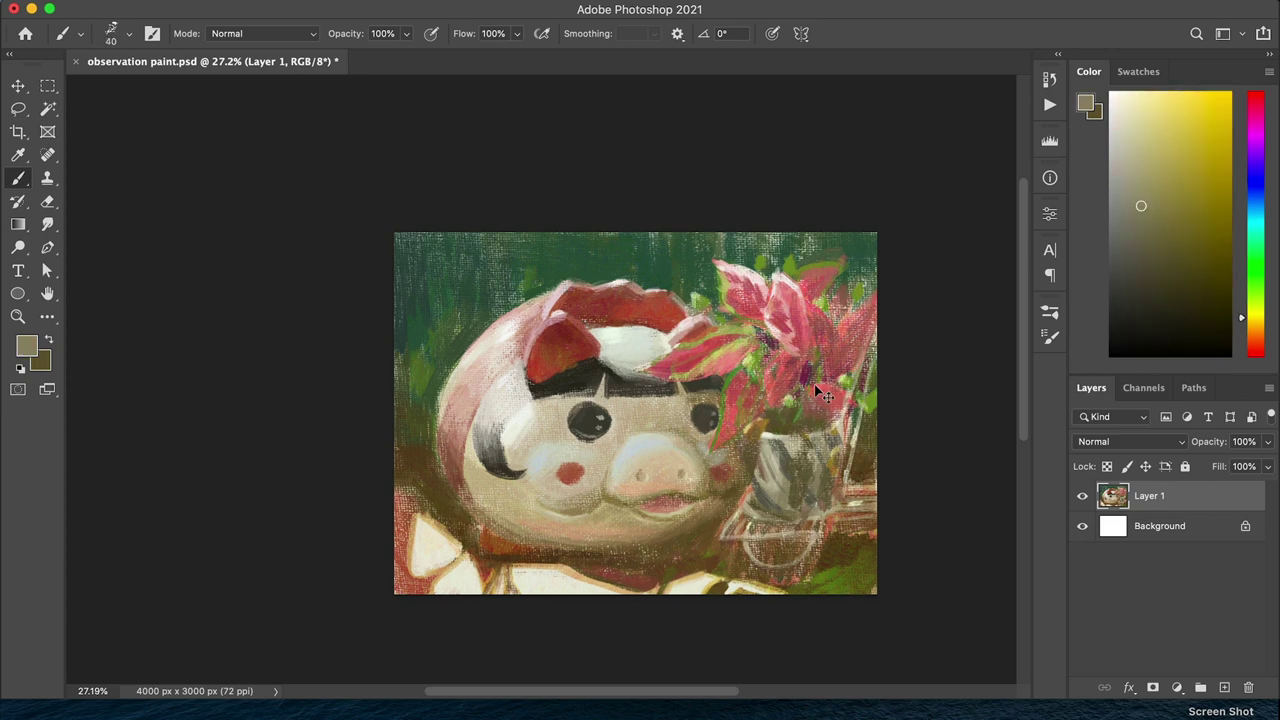
key(v)
key(super+shift+s)
key(Return)
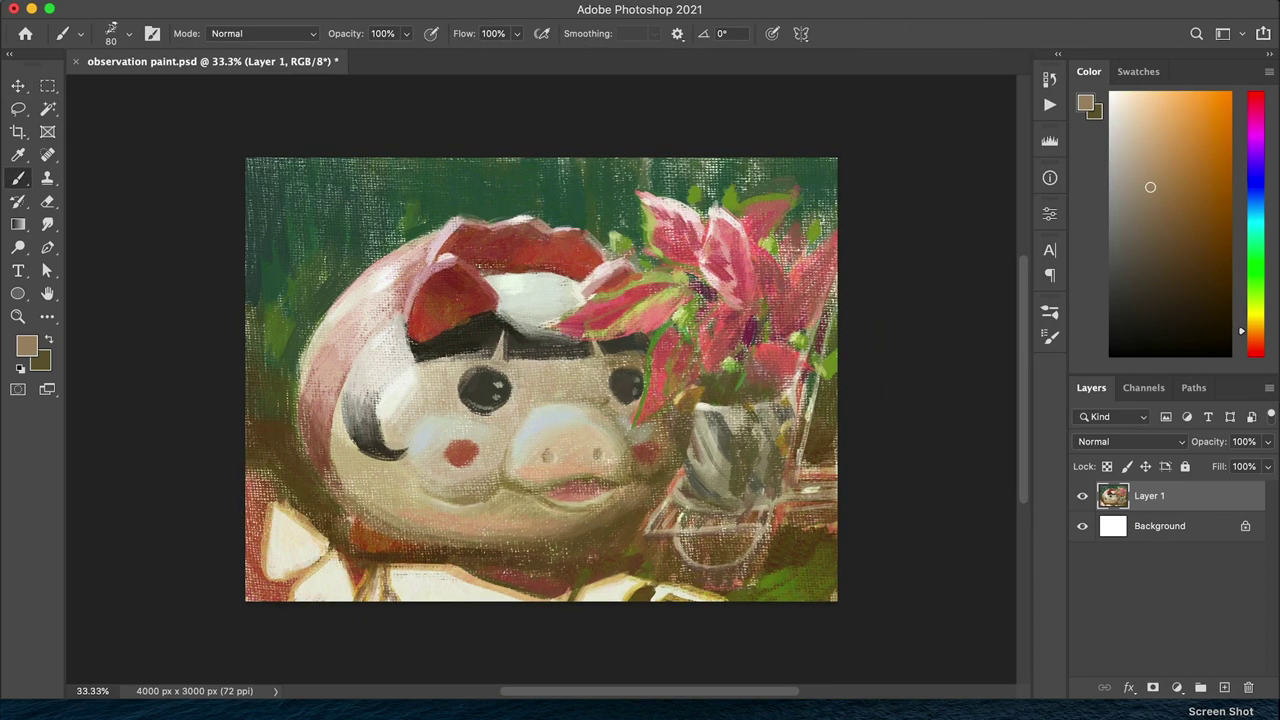
alt+click(400, 394)
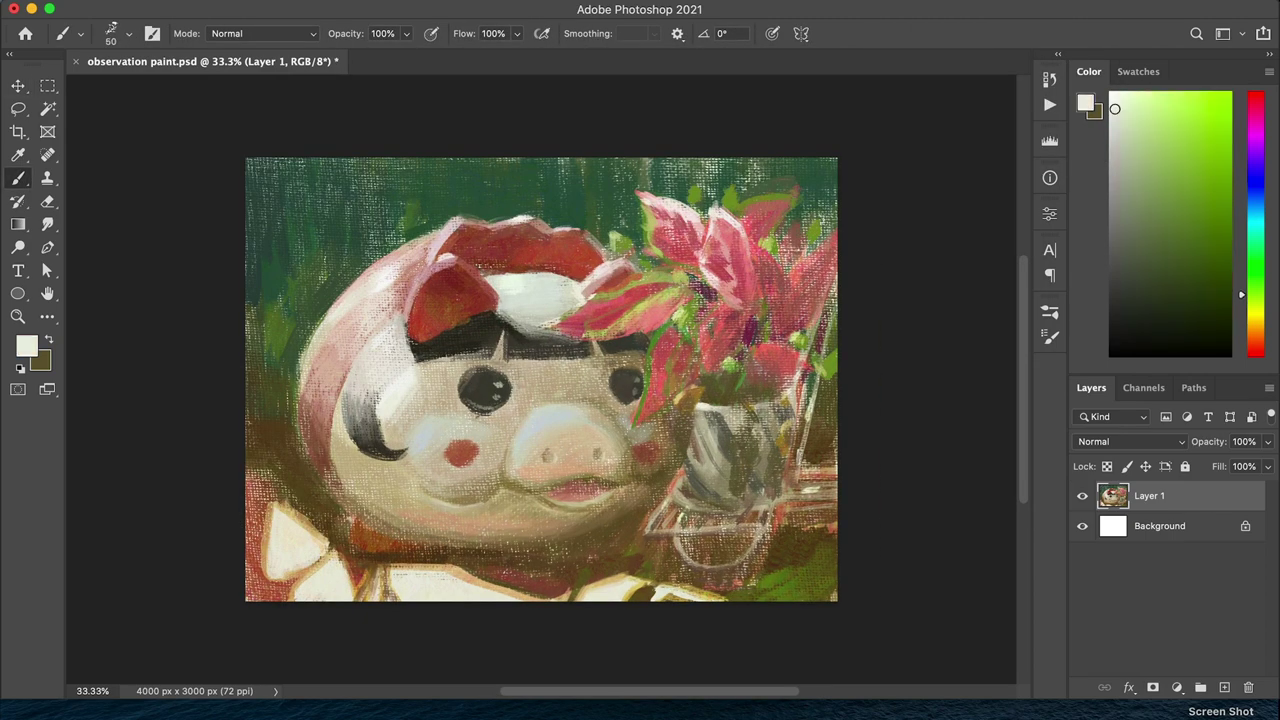
alt+click(400, 394)
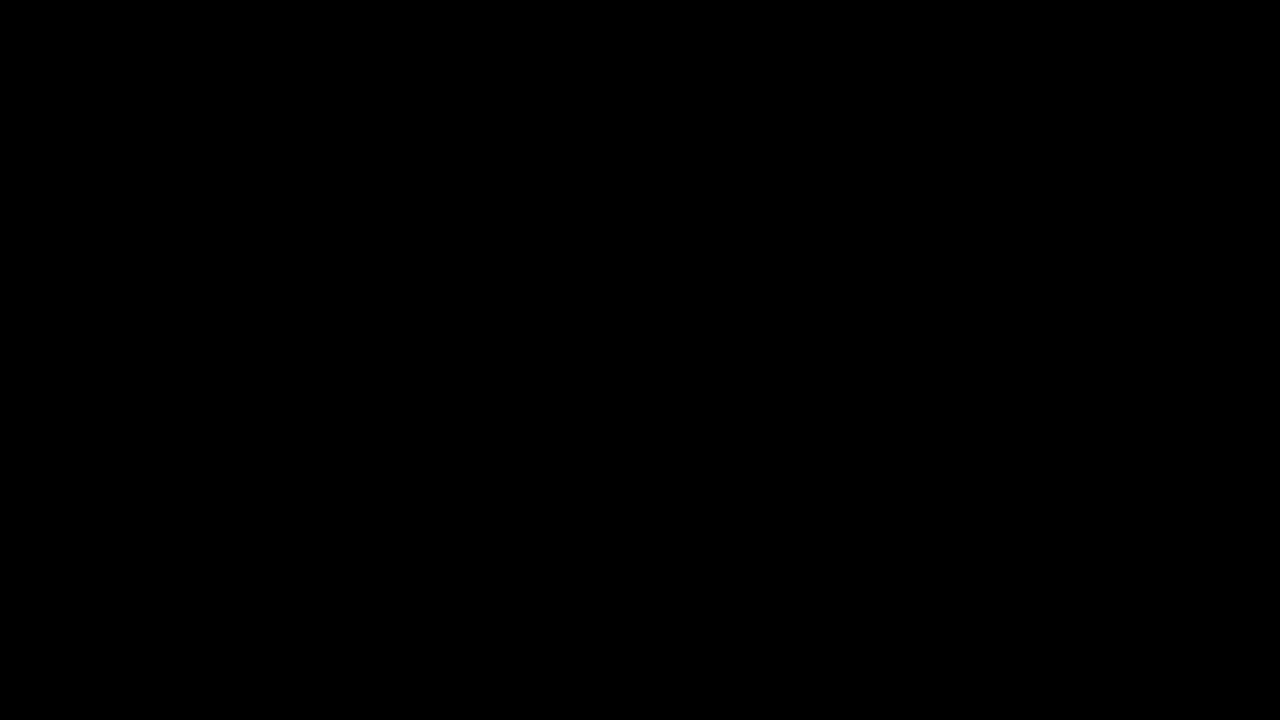
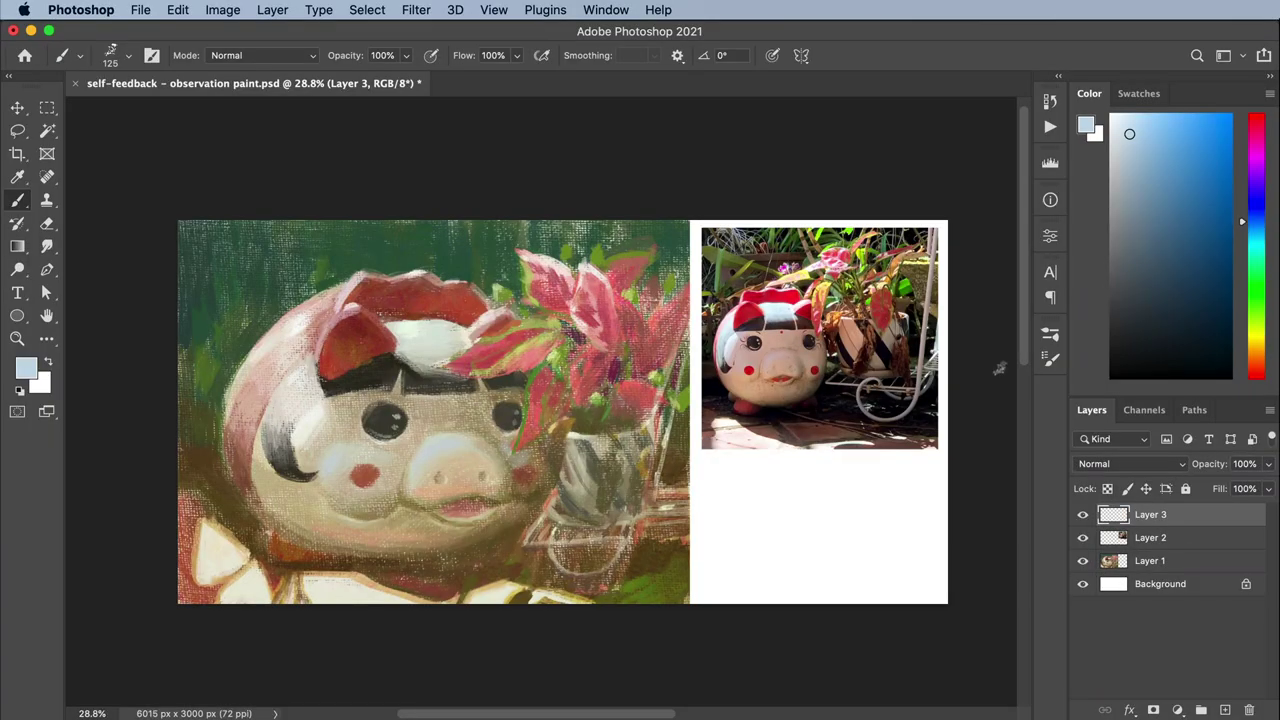
Paint peach, olive-brown and near-black swatches below the reference photo, using colors sampled from it
alt+click(766, 366)
click(798, 508)
alt+click(817, 384)
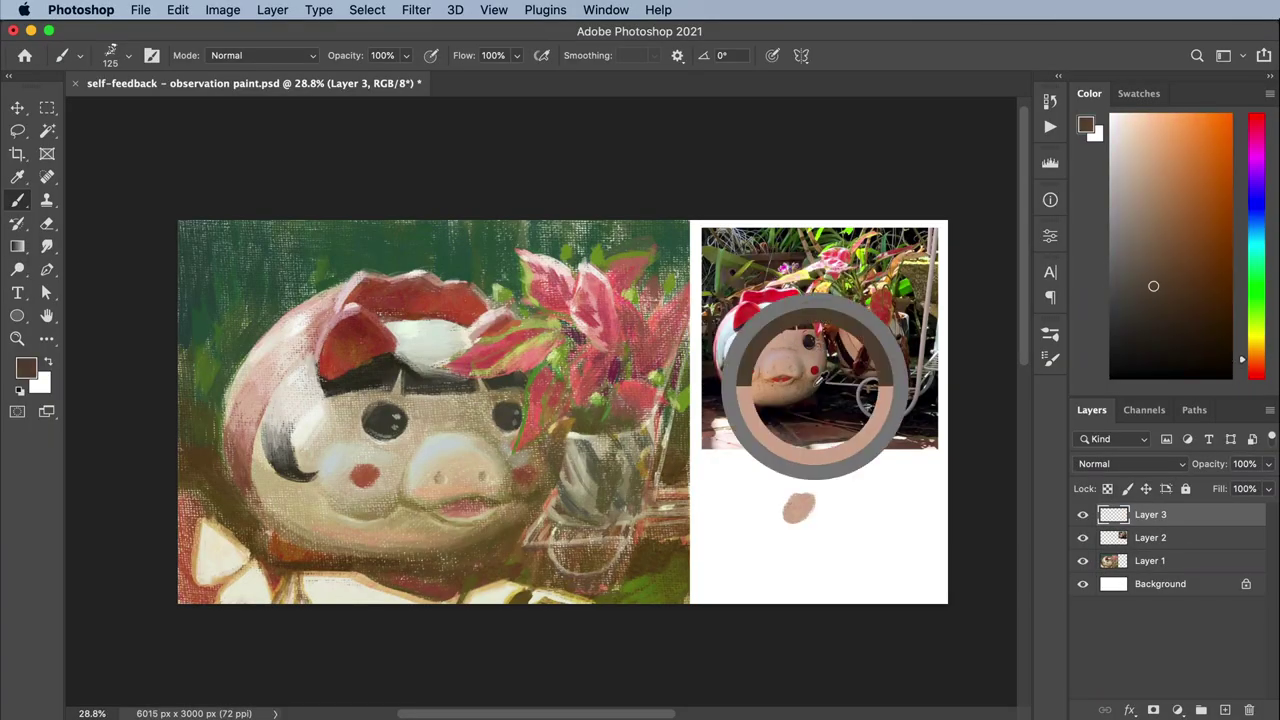
click(836, 508)
alt+click(800, 372)
click(872, 507)
Add mauve and pale blue swatches sampled from the photo beside the peach one, and save the file
scroll(842, 481, up, 2)
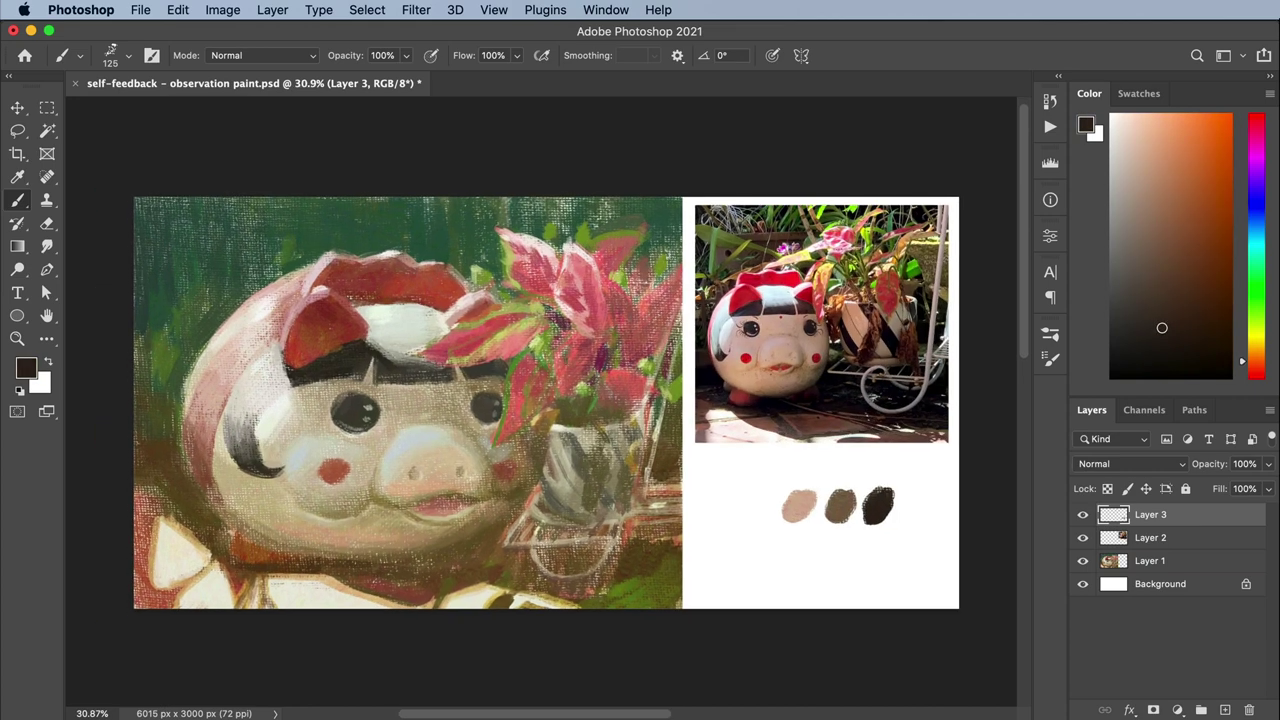
alt+click(766, 345)
click(762, 500)
alt+click(768, 296)
click(716, 505)
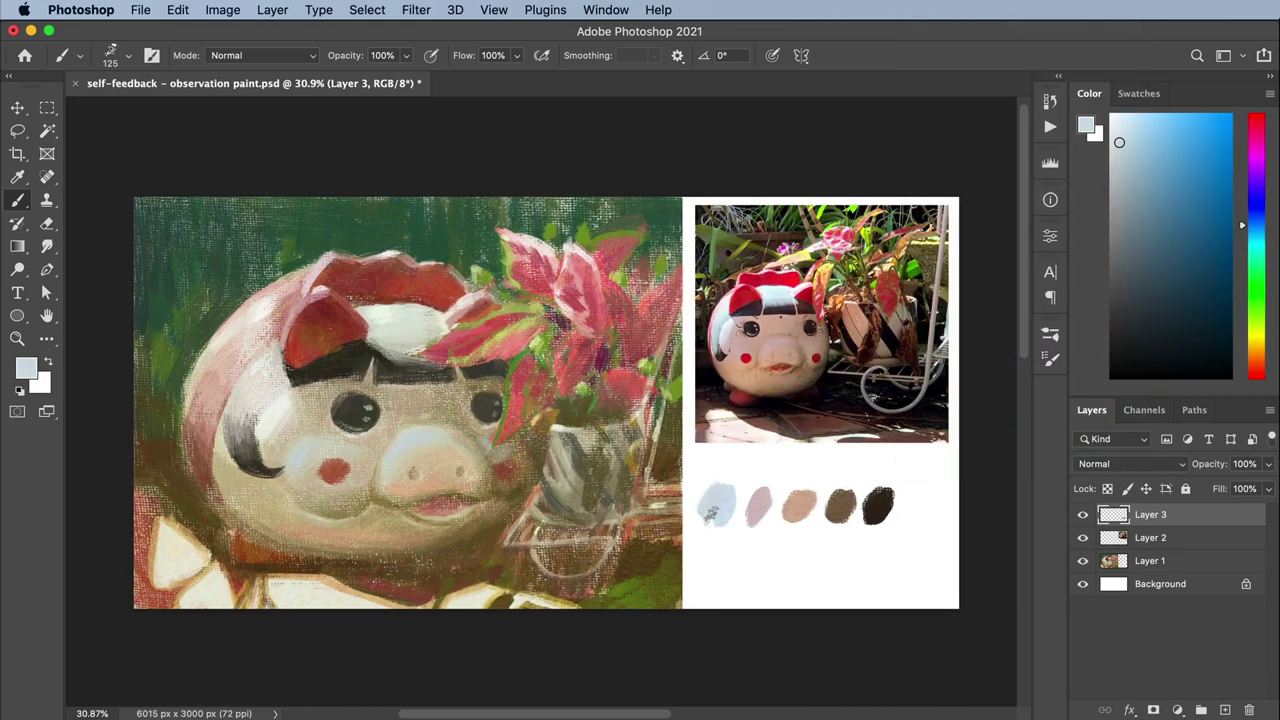
drag(710, 512, 732, 504)
key(v)
key(super+s)
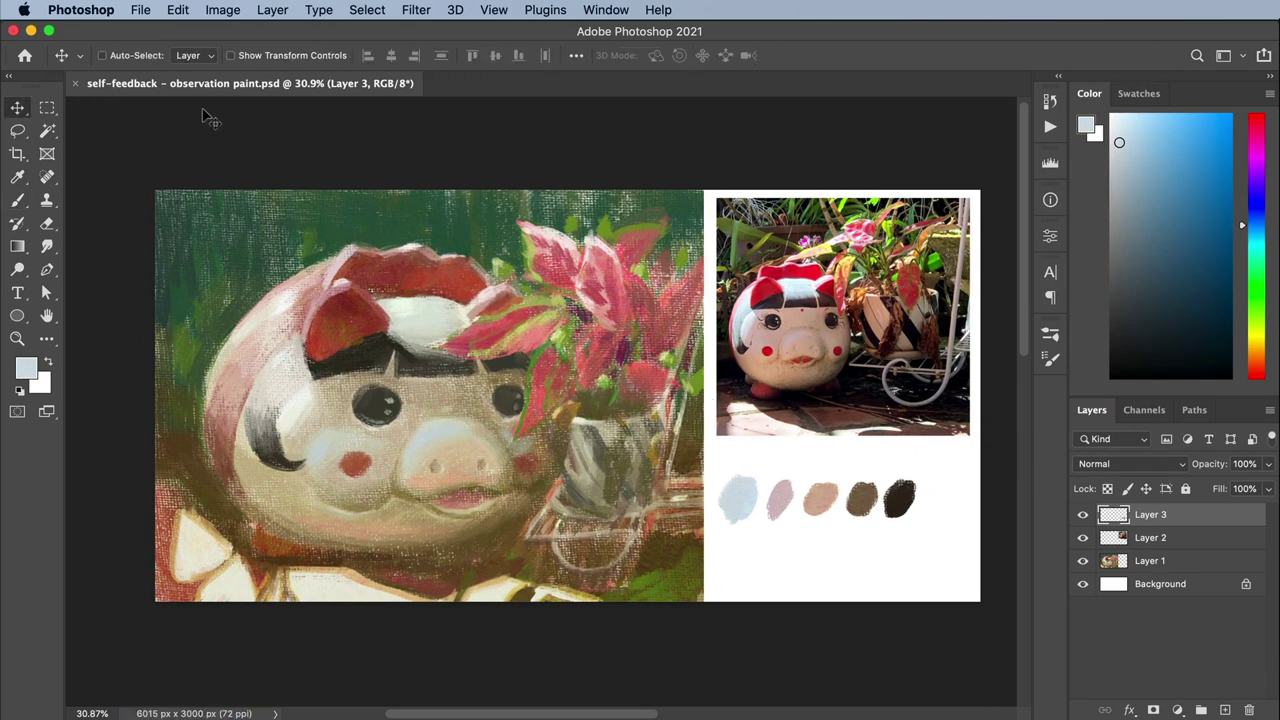
Add a warmer peach swatch, sampled from the lower part of the photographed figure, above the existing peach swatch
scroll(449, 157, right, 1)
key(b)
scroll(606, 245, up, 1)
alt+click(767, 351)
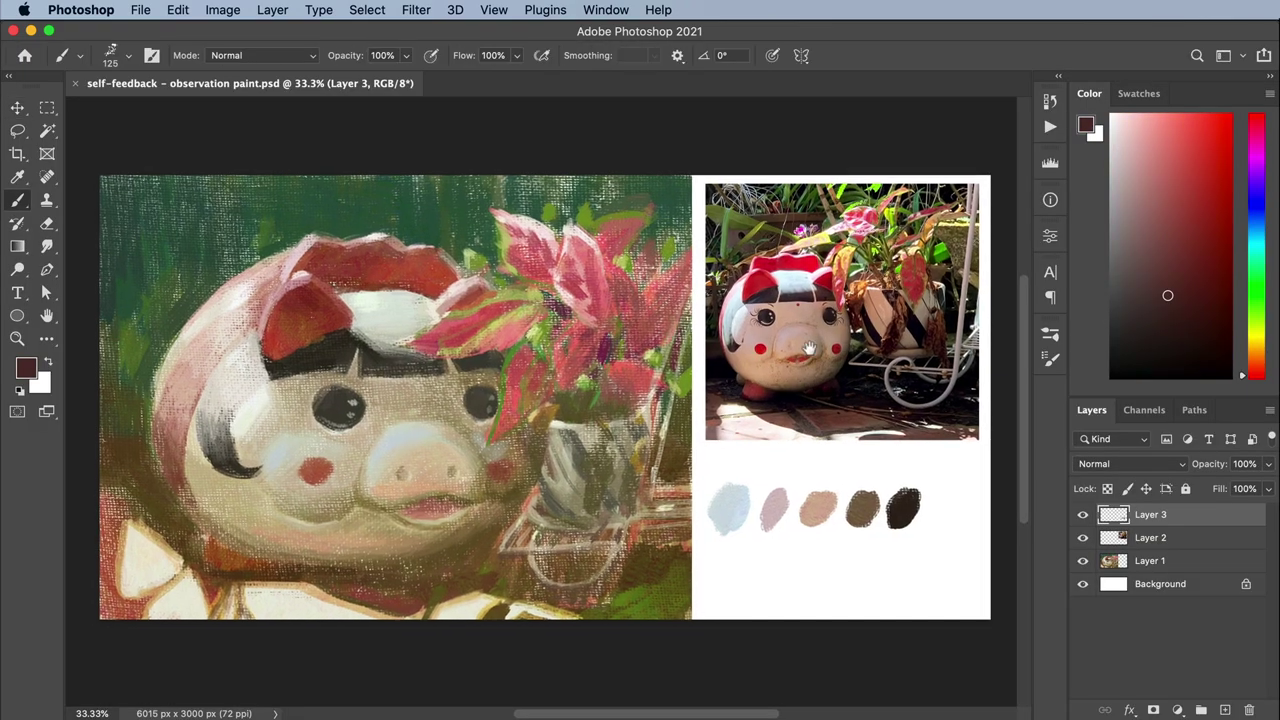
alt+click(796, 375)
click(818, 471)
Compare the values of the painting, photo and swatches in a grayscale proof, and return to the color view
alt+click(765, 373)
key(super+y)
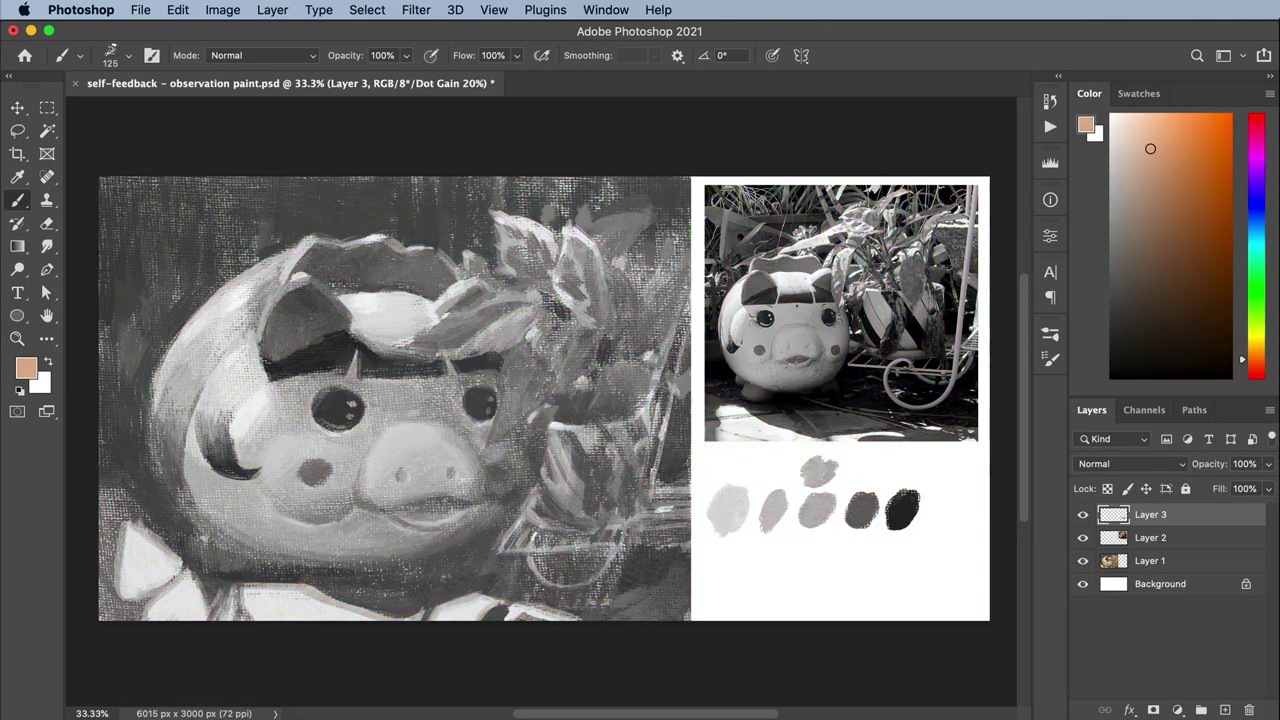
key(super+y)
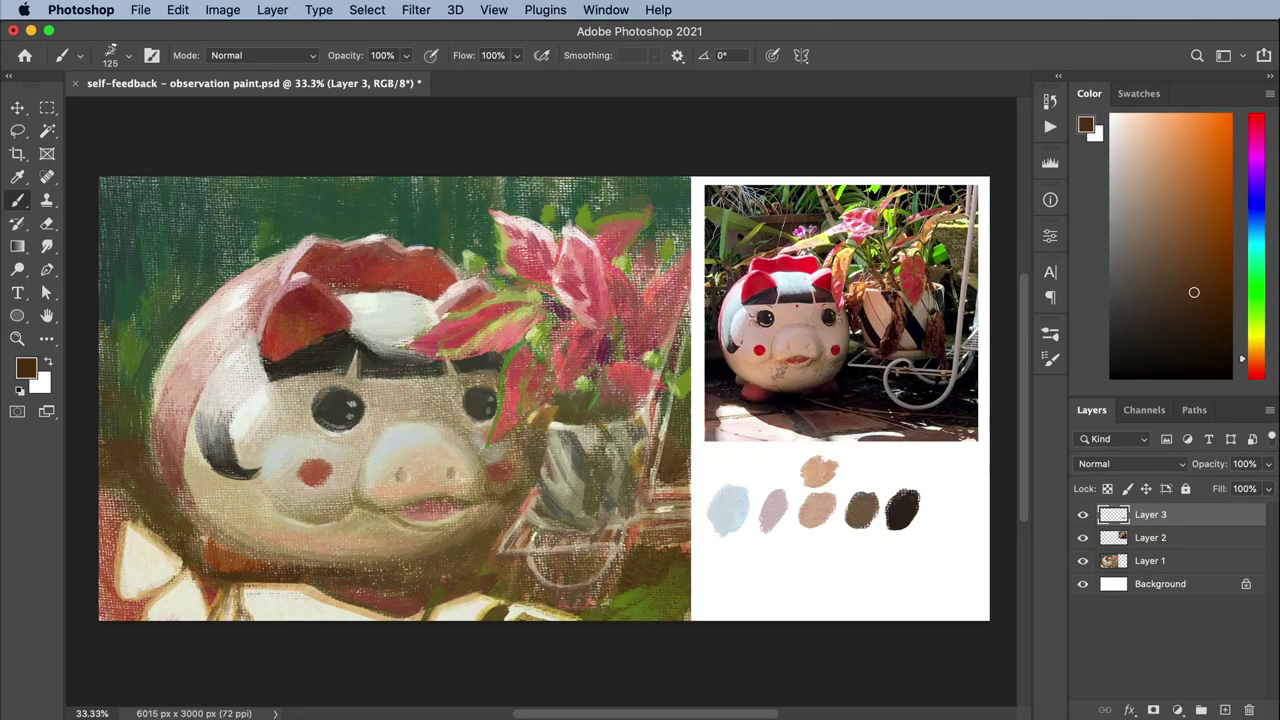
Create a new layer above the swatches and sample the backdrop's dark green, with a brush size of 60
key(super+shift+alt+n)
scroll(543, 398, down, 1)
key(bracketleft)
key(bracketleft)
key(bracketleft)
alt+click(180, 316)
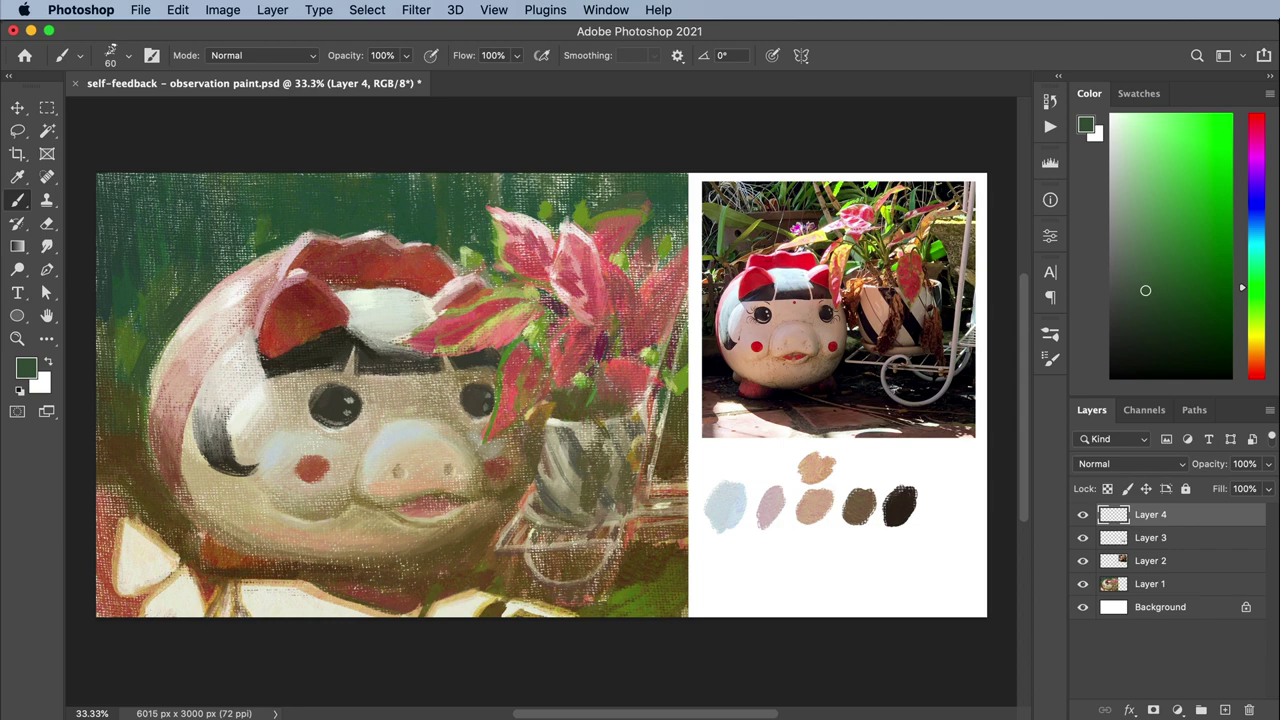
Apply a Surface Blur to the reference photo on Layer 2
key(v)
key(alt+bracketleft)
key(alt+bracketleft)
click(416, 9)
mouse_move(600, 249)
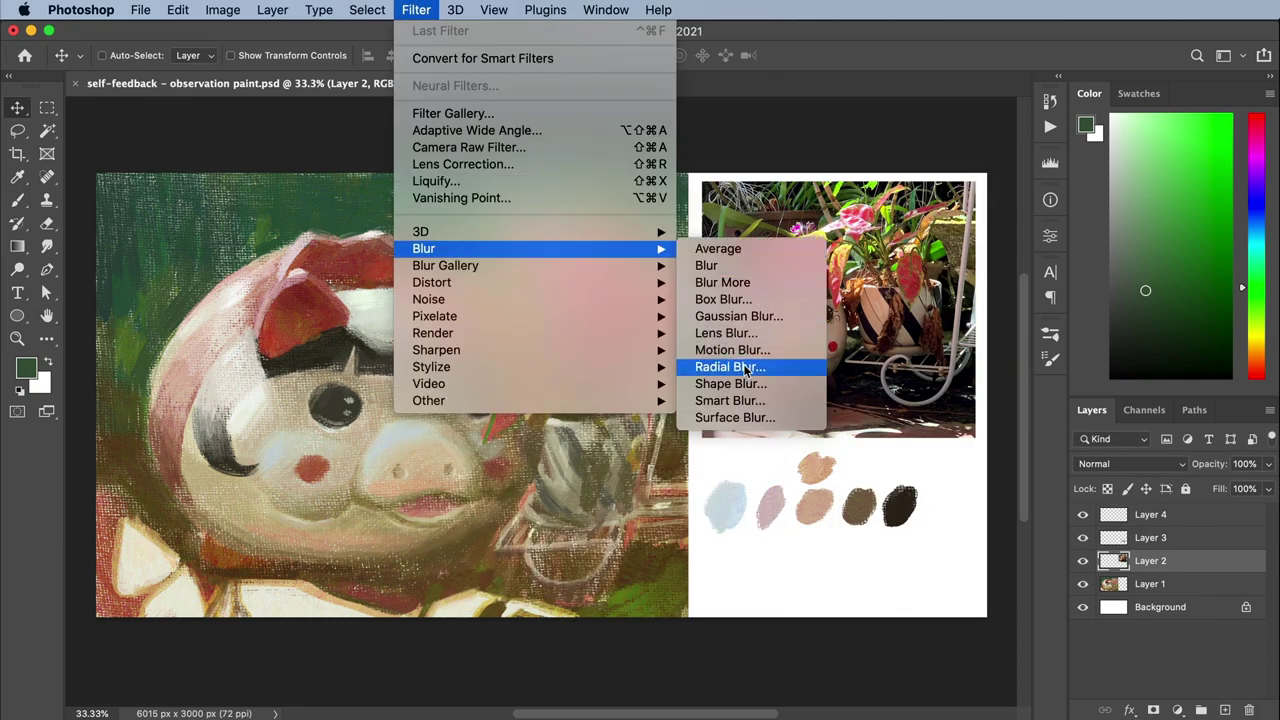
click(735, 417)
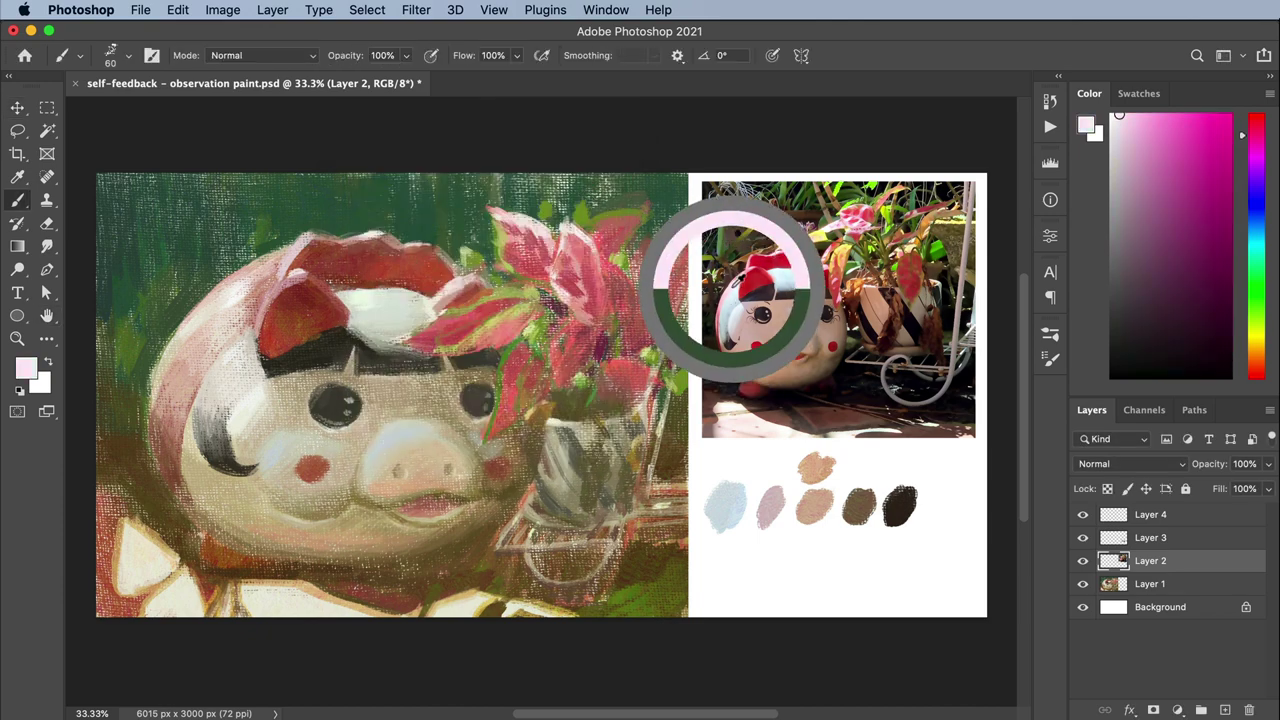
Paint a pale pink swatch above the blue one on Layer 3, and move Layer 1 directly below Layer 4
click(1150, 537)
drag(808, 271, 812, 265)
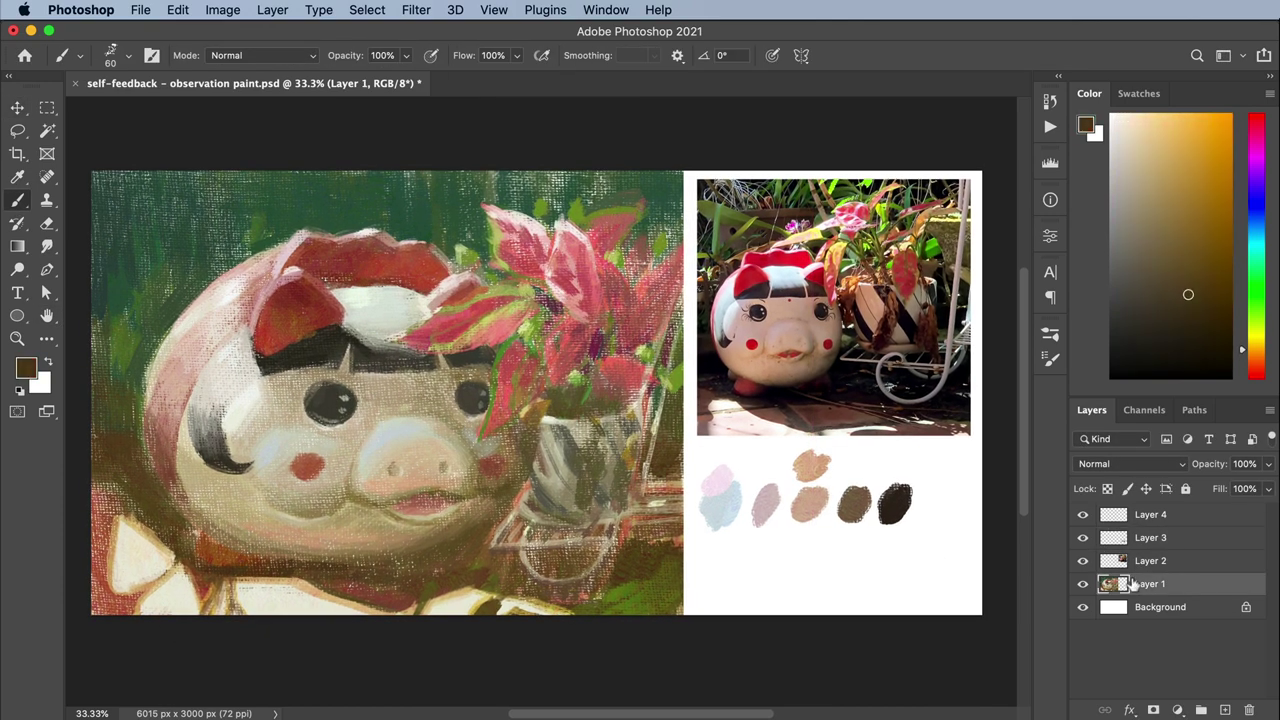
double_click(1148, 584)
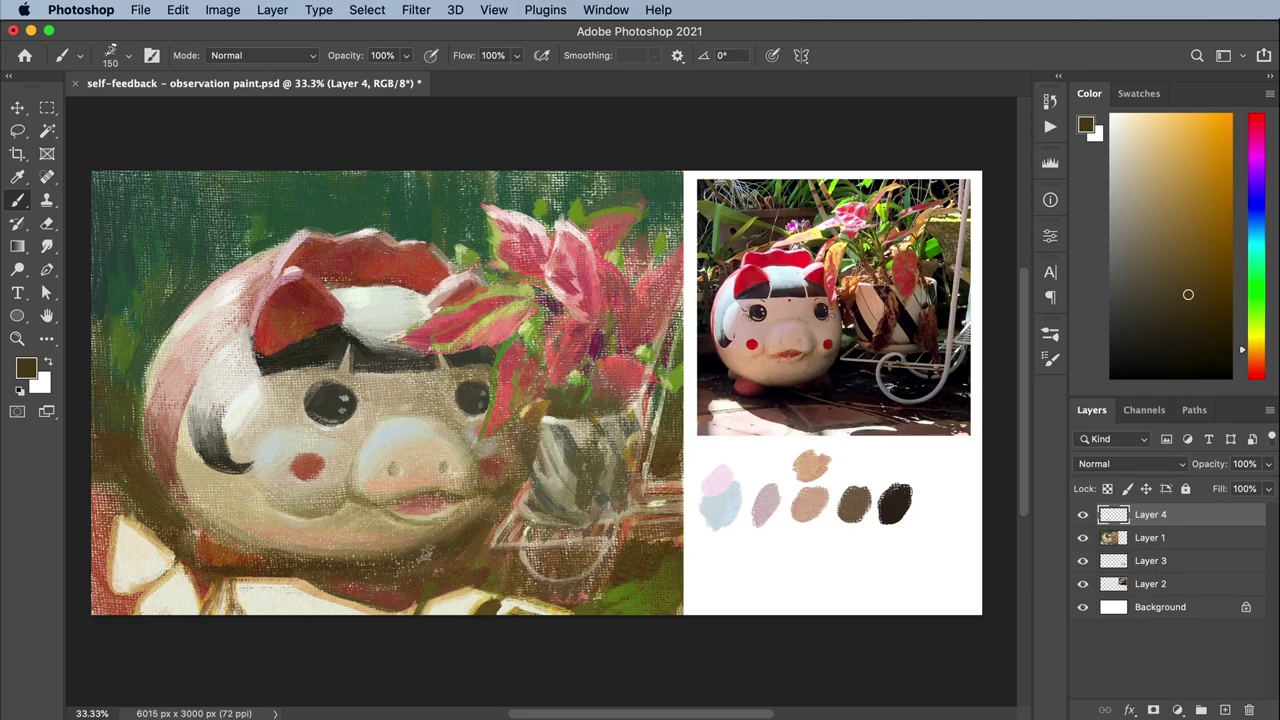
Deepen the contact shadow beneath the figure on Layer 4 with a dark brown, using a brush size of 90
alt+click(251, 561)
key(bracketleft)
key(bracketleft)
key(bracketleft)
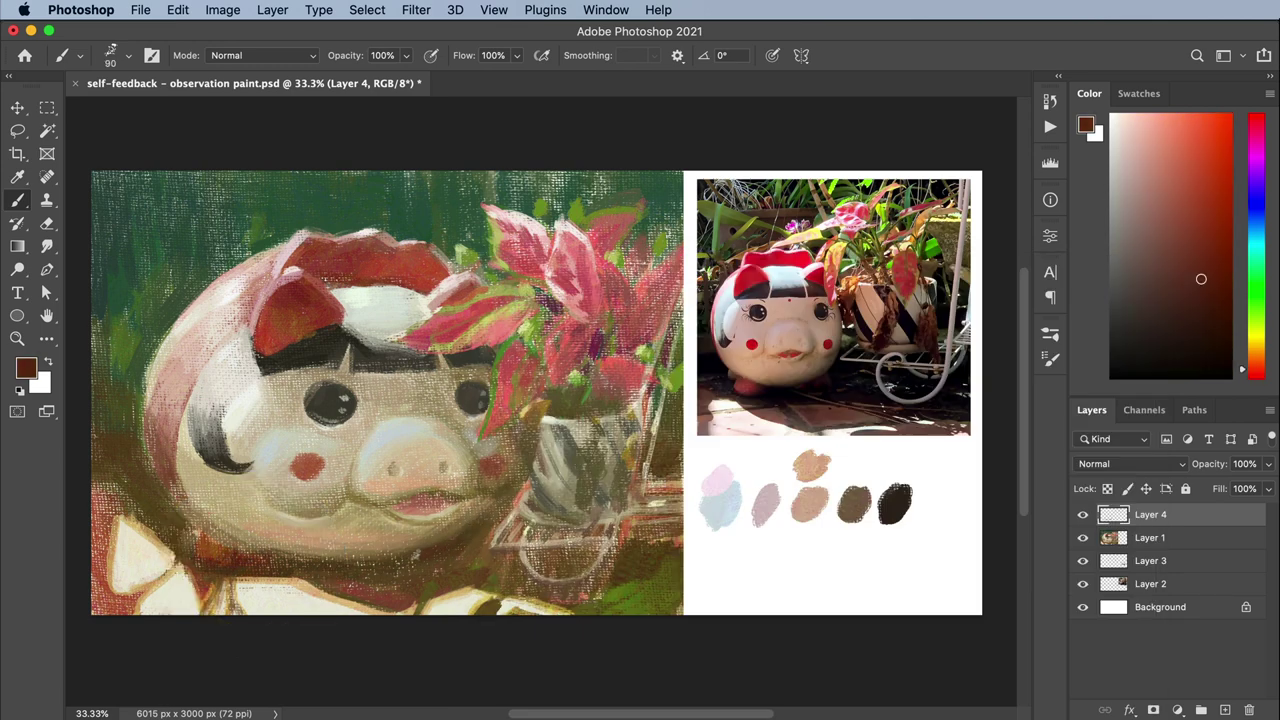
click(1248, 350)
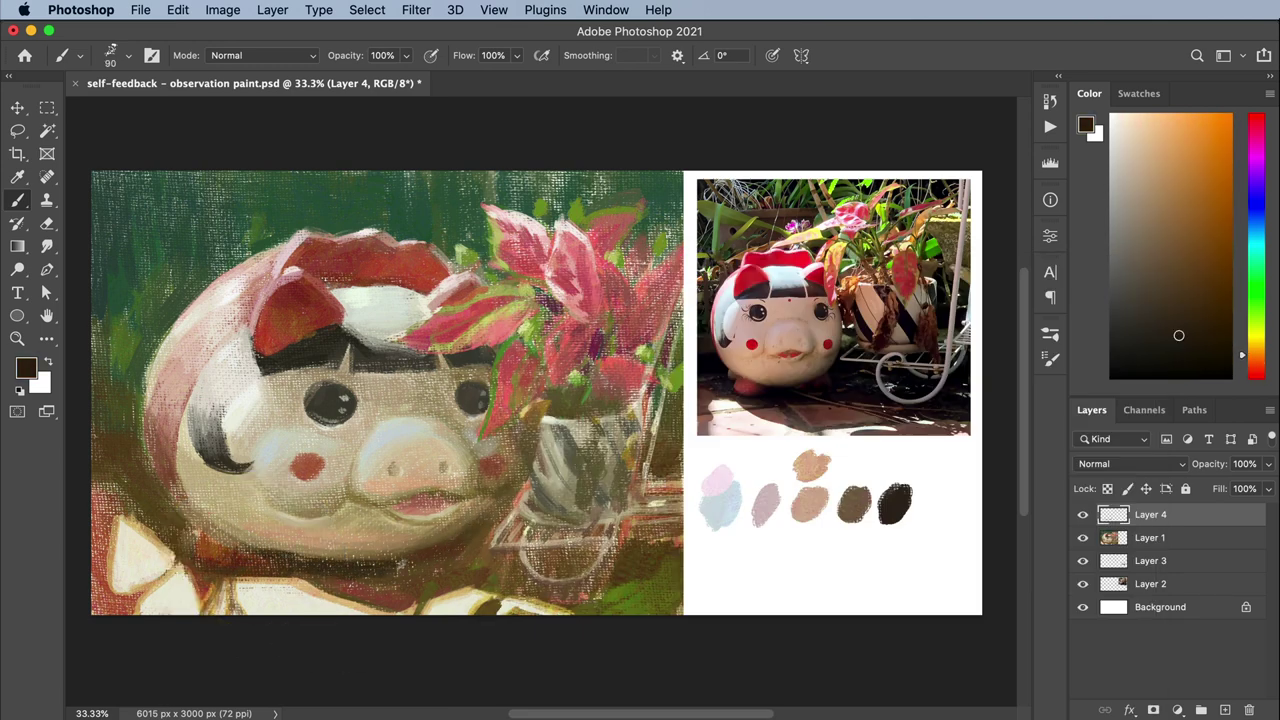
key(super+z)
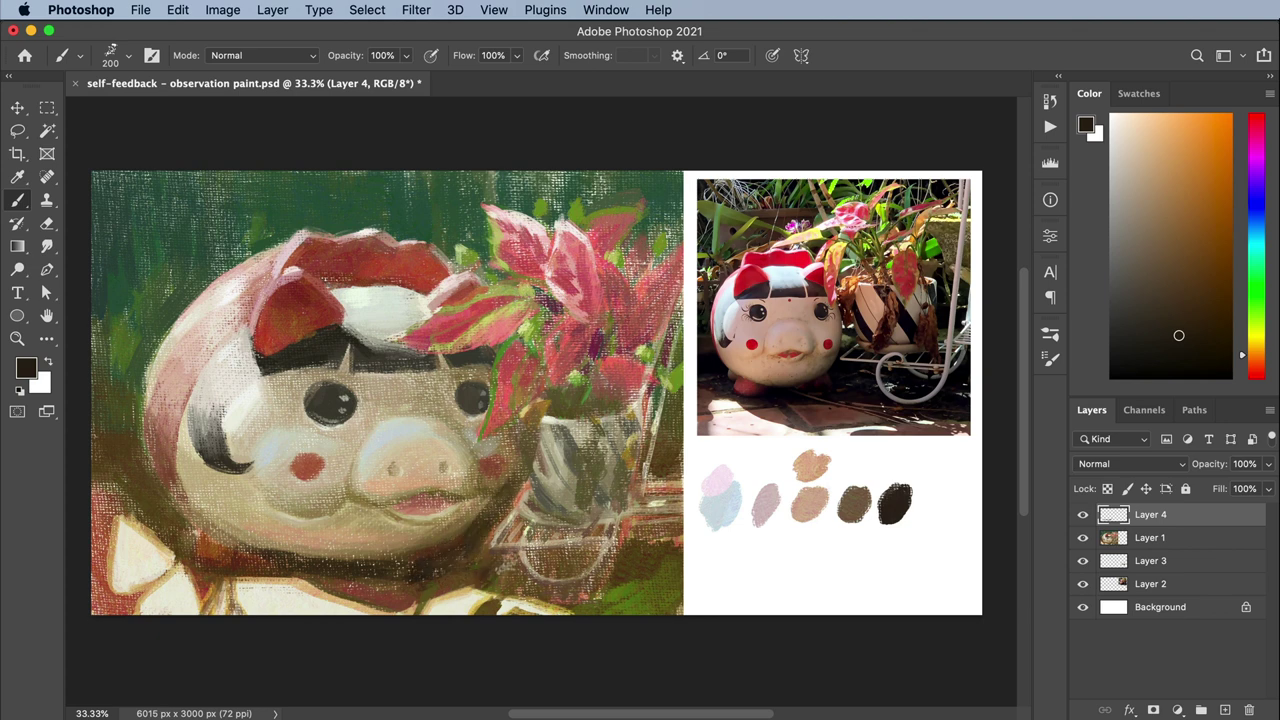
Darken the area around the pot's stand and the figure's right edge with near-black brown, using brush sizes of 200, 70 and 175
mouse_move(526, 556)
mouse_down()
mouse_move(600, 560)
mouse_move(686, 530)
mouse_move(668, 440)
mouse_up()
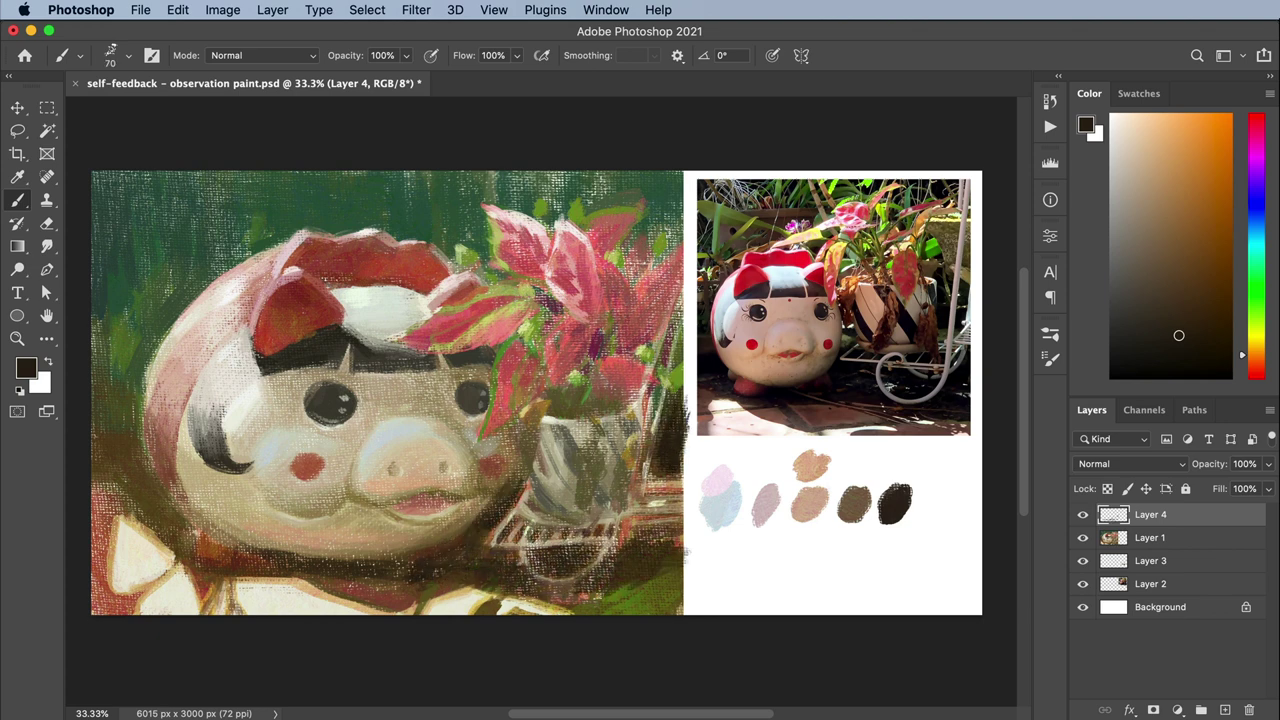
alt+click(877, 519)
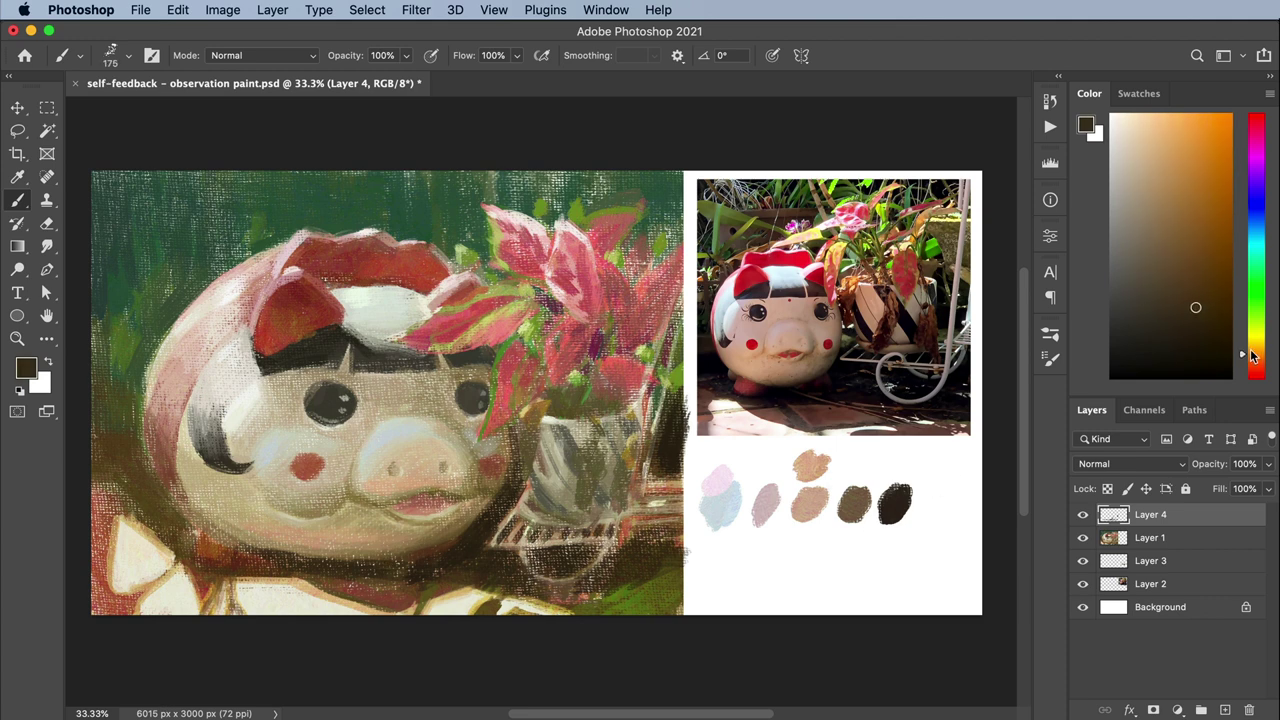
key(bracketright)
key(bracketright)
key(bracketright)
key(bracketright)
key(bracketright)
key(bracketright)
alt+click(496, 452)
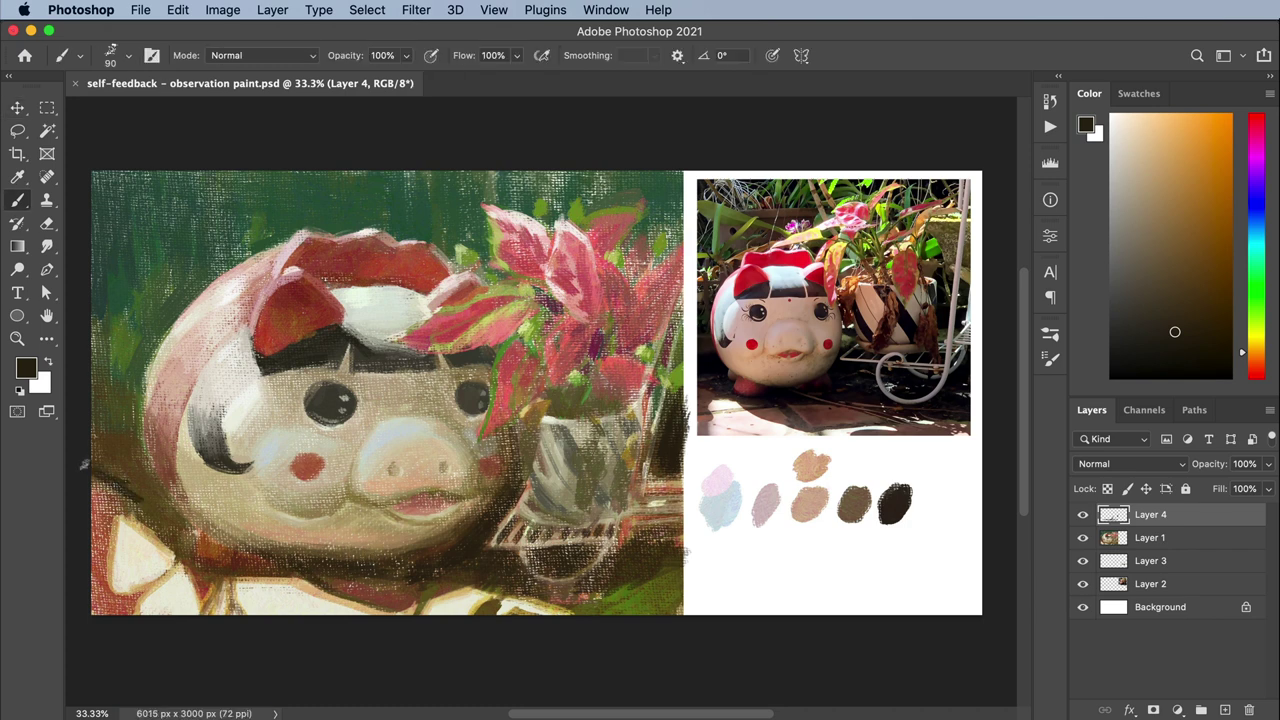
Cover the backdrop along the figure's left side with dark brown strokes, using a brush size of 200
alt+click(105, 510)
alt+click(112, 505)
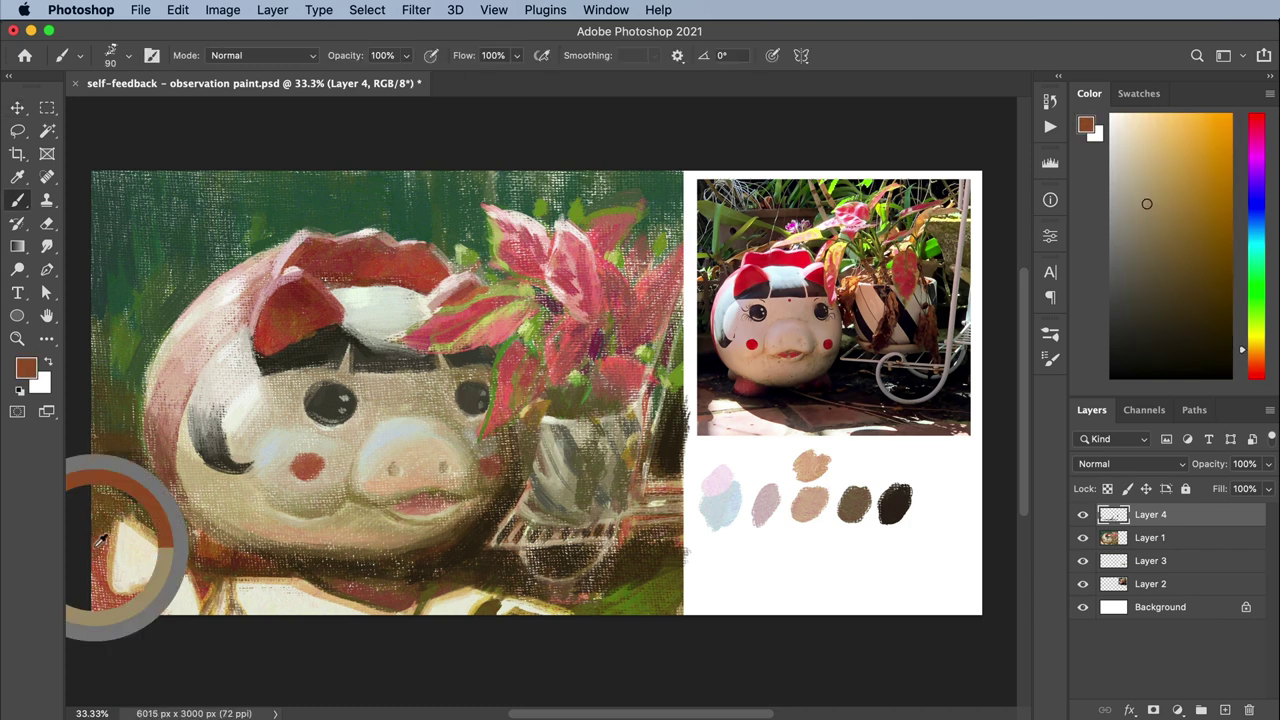
key(bracketright)
key(bracketright)
key(bracketright)
key(bracketright)
key(bracketright)
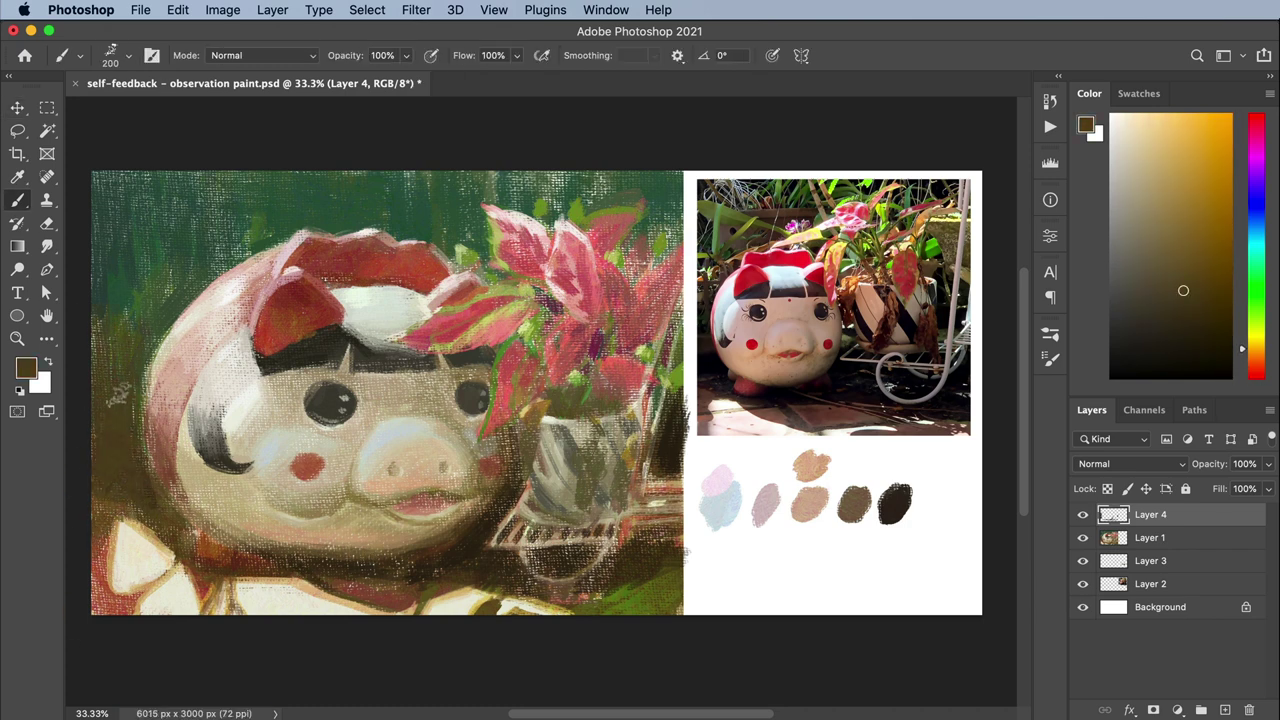
alt+click(155, 302)
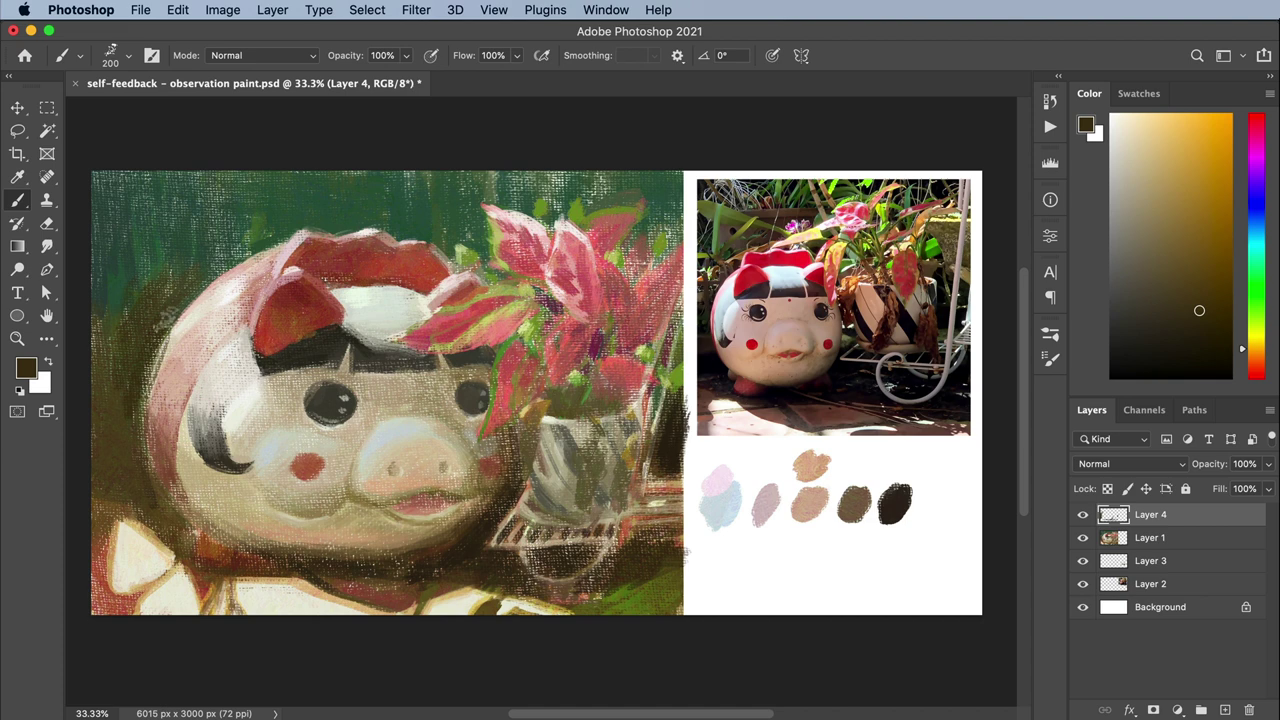
Refine the figure's lower-left edge with sampled dark browns, using a brush size of 100
alt+click(183, 515)
key(bracketleft)
key(bracketleft)
key(bracketleft)
key(bracketleft)
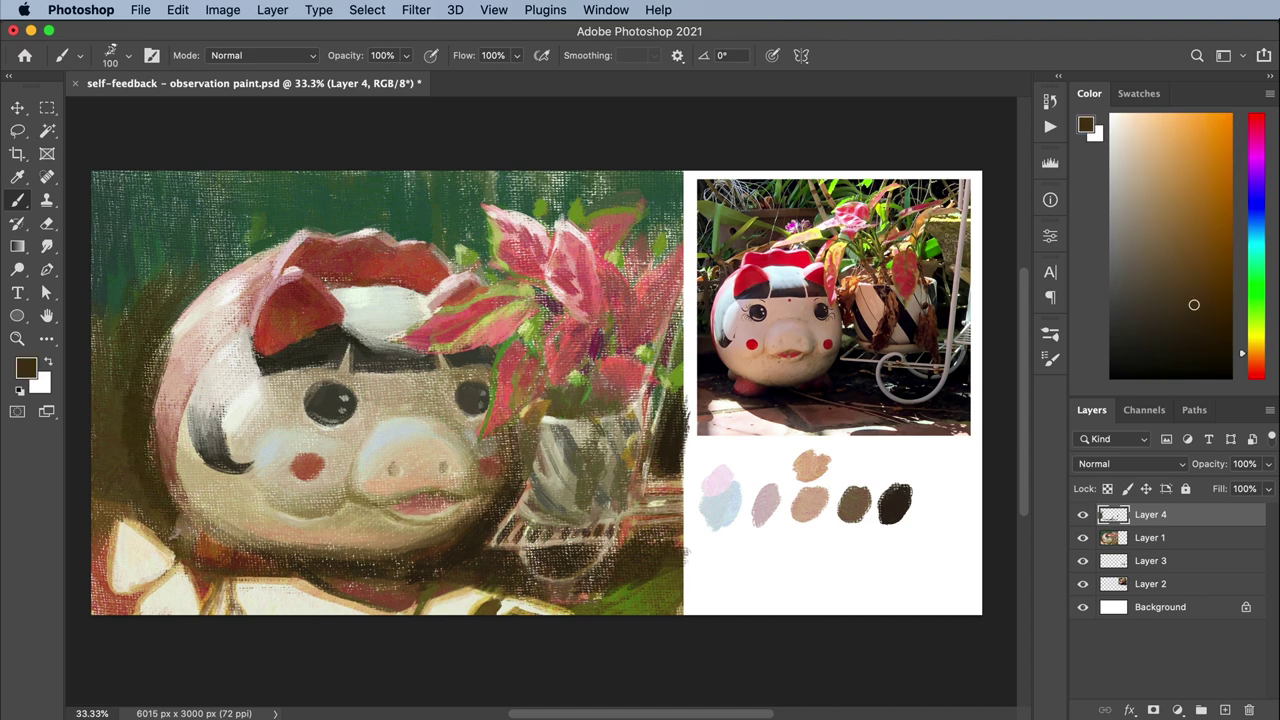
alt+click(206, 547)
alt+click(282, 531)
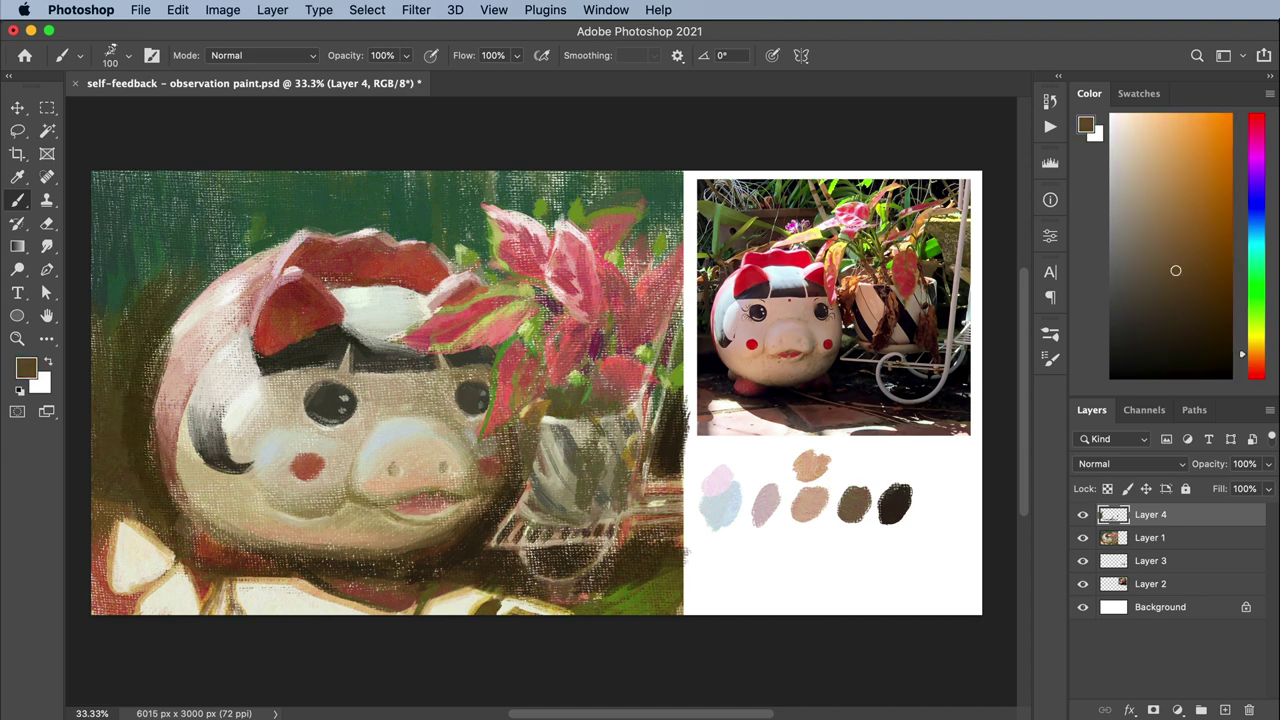
Cover the upper-left backdrop with dark brown and olive strokes, using brush sizes of 150 and 250
alt+click(193, 324)
key(bracketright)
key(bracketright)
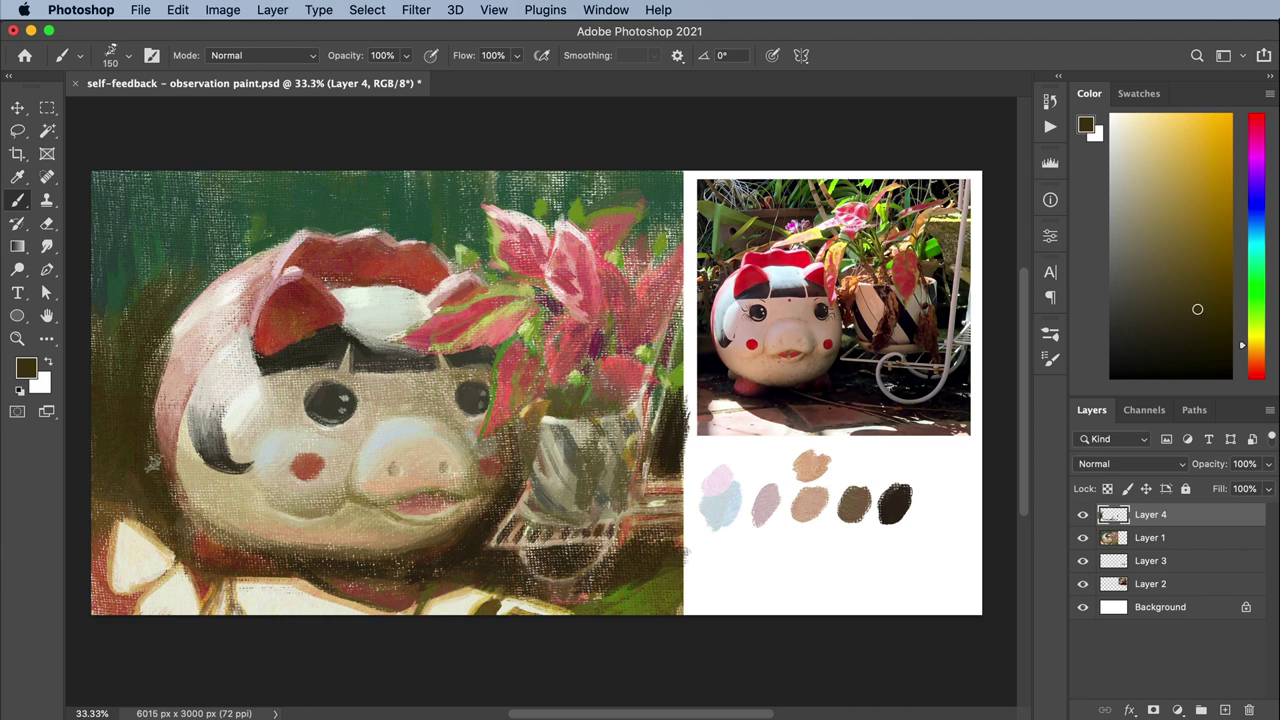
alt+click(132, 273)
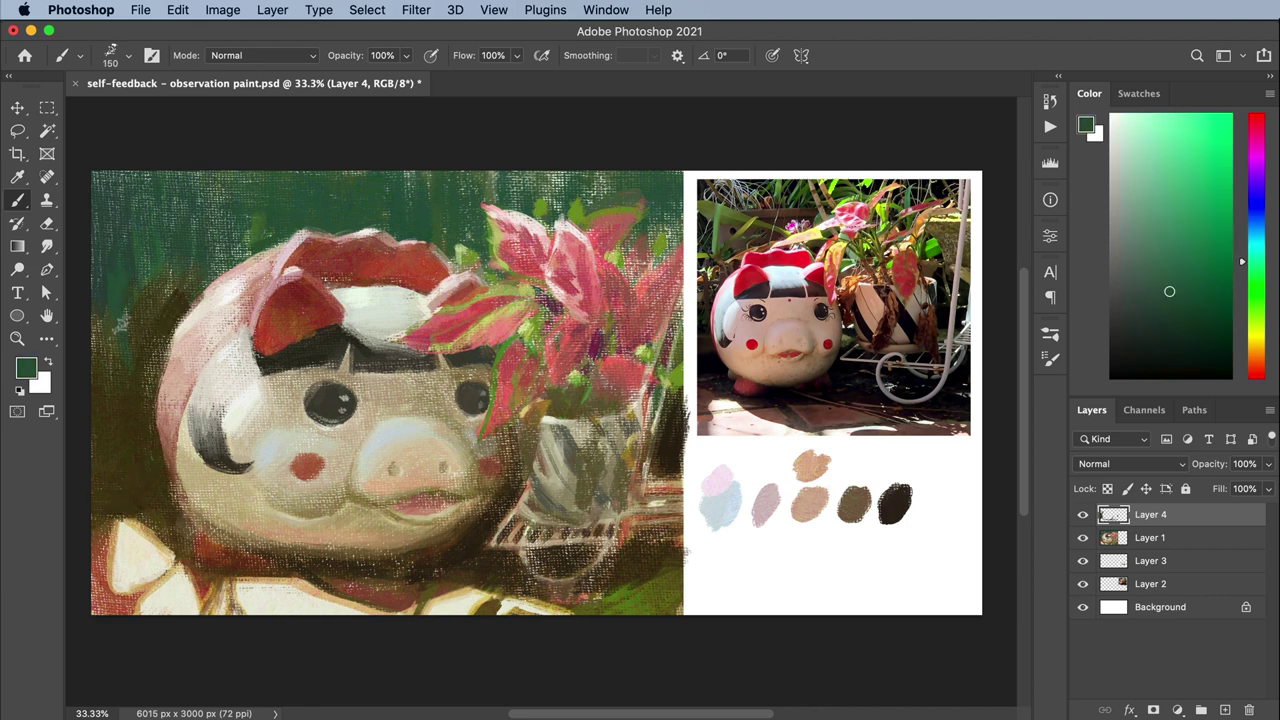
mouse_move(155, 250)
mouse_down()
mouse_move(258, 245)
mouse_move(146, 290)
mouse_up()
alt+click(189, 257)
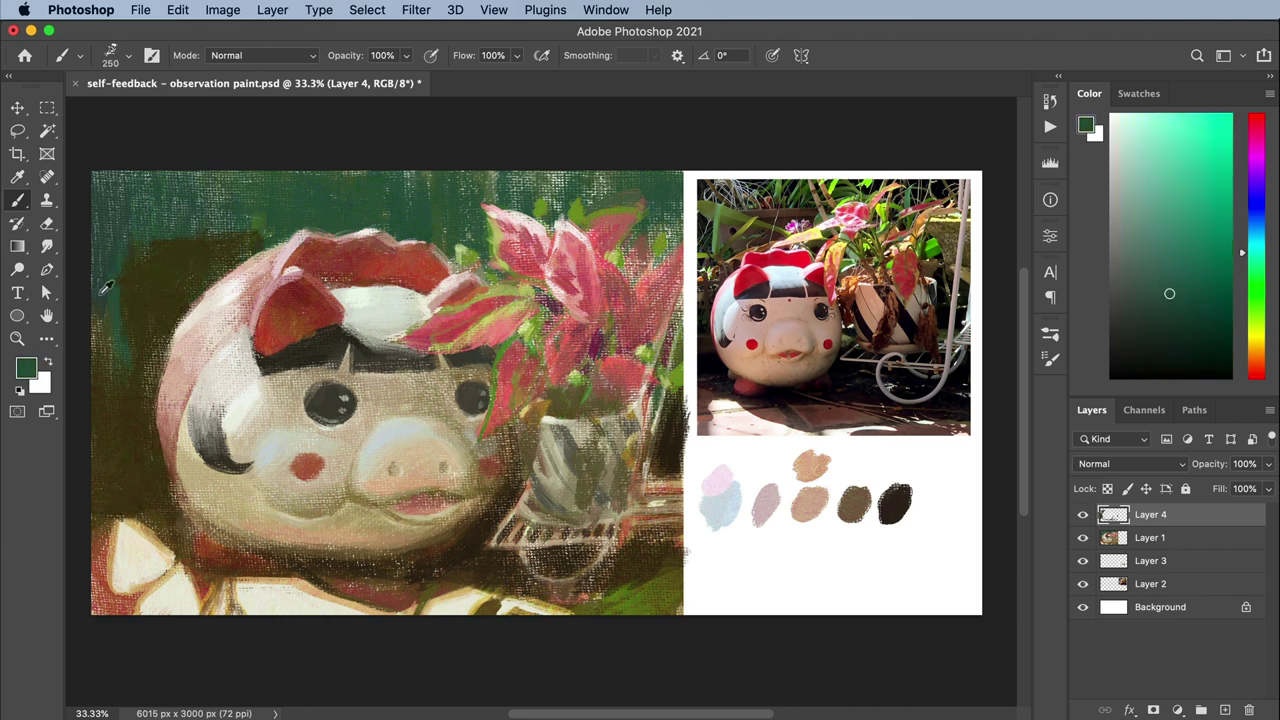
mouse_move(210, 230)
mouse_down()
mouse_move(339, 136)
mouse_move(205, 215)
mouse_up()
Darken the backdrop along the figure's left side with near-black brown, using brush sizes of 125 and 200
key(bracketleft)
key(bracketleft)
key(bracketleft)
key(bracketleft)
alt+click(144, 283)
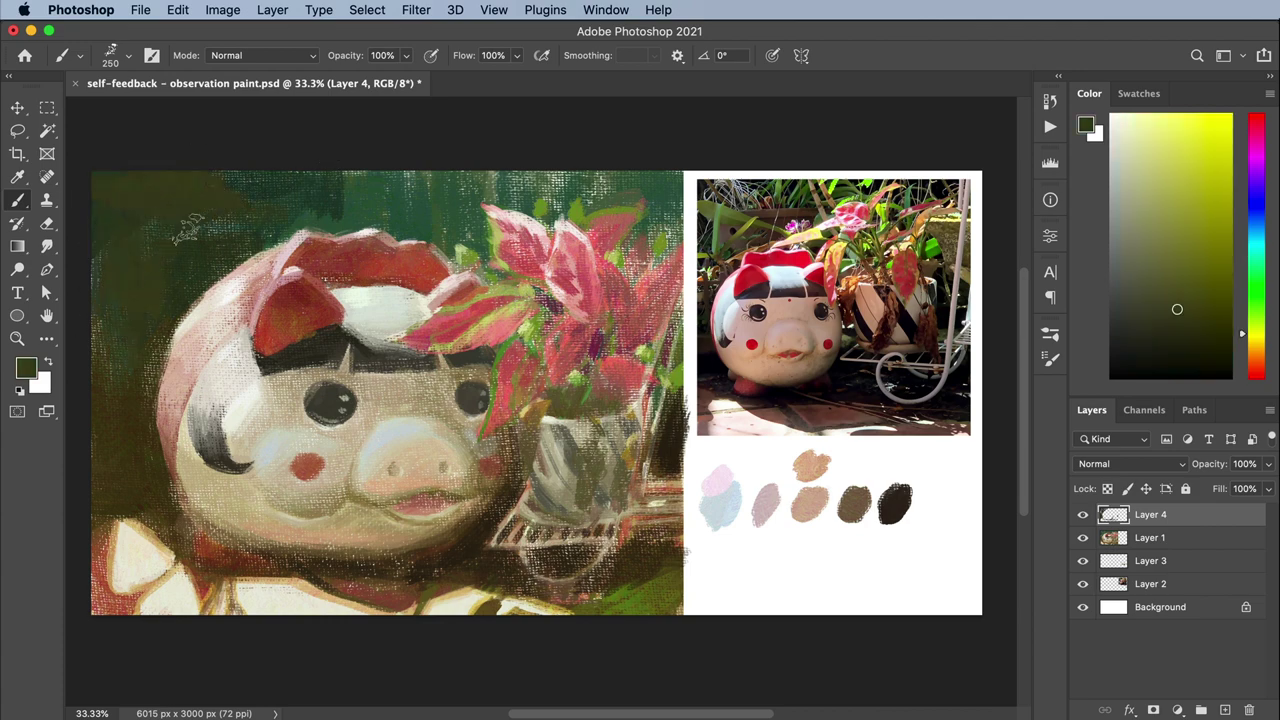
alt+click(149, 419)
scroll(150, 430, up, 2)
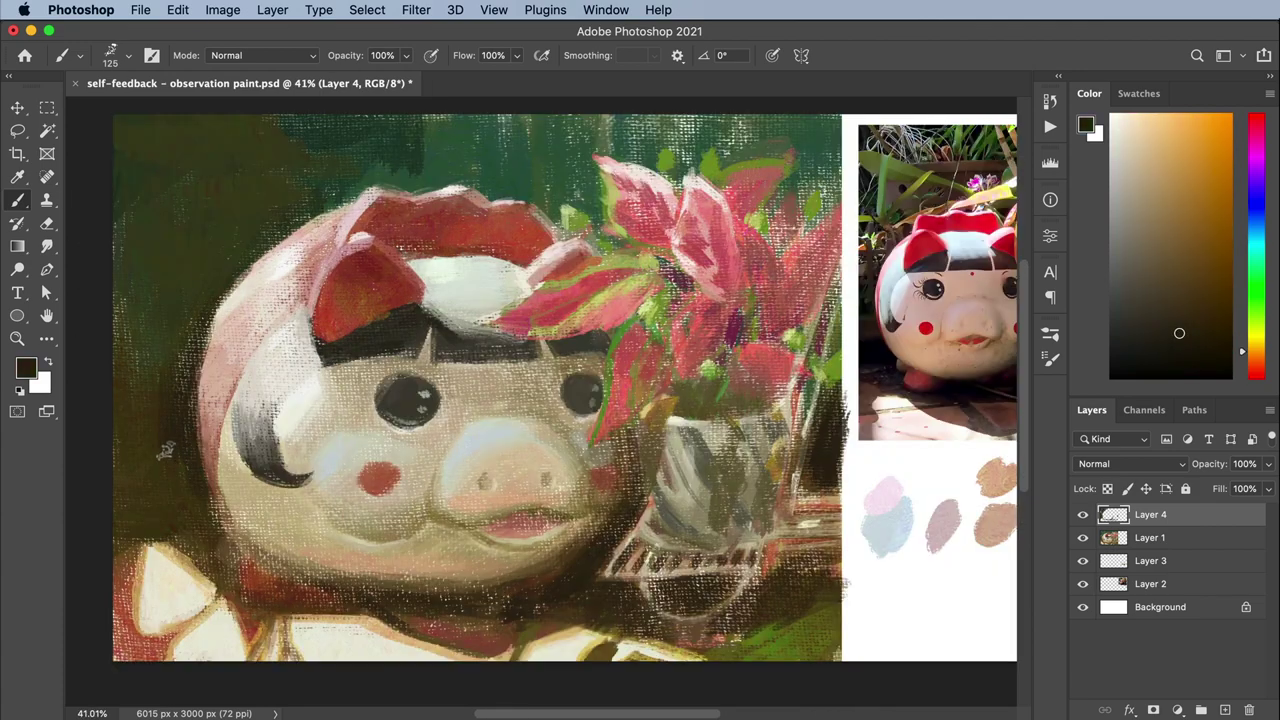
key(bracketright)
key(bracketright)
key(bracketright)
scroll(160, 450, down, 3)
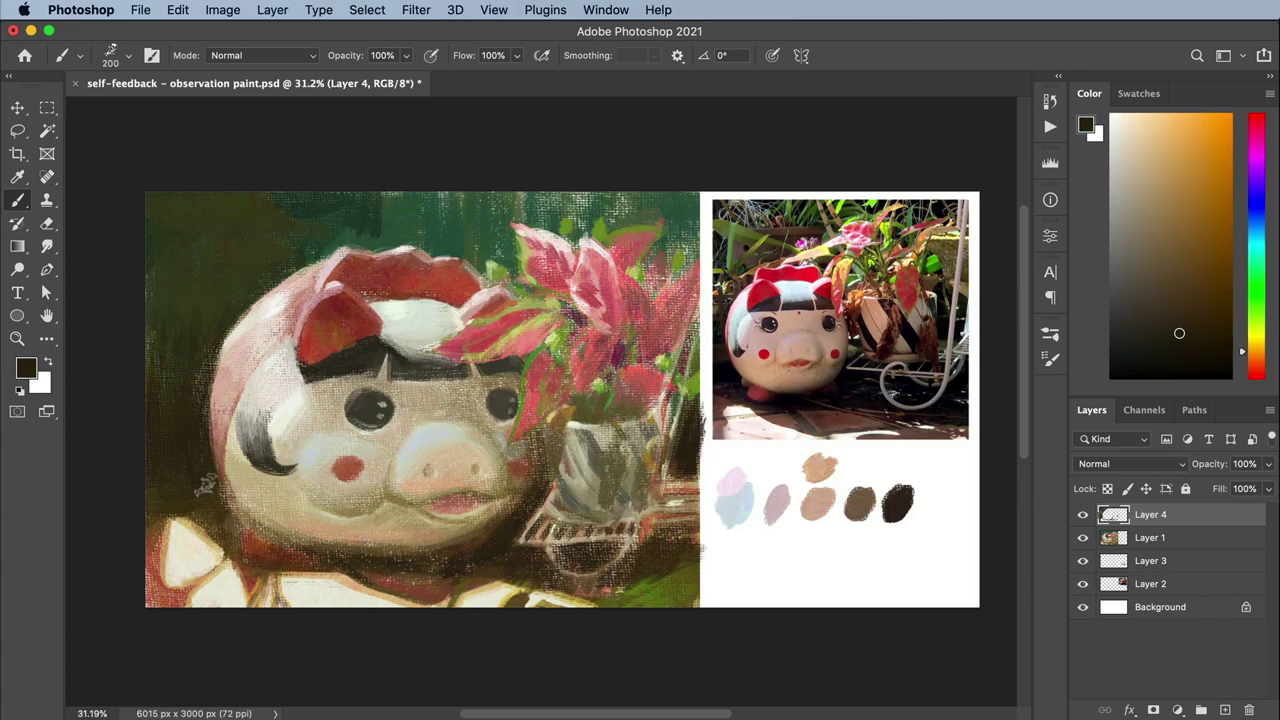
Sample a dark tone from the reference photo and paint it as a swatch below the existing dark swatches
alt+click(766, 263)
drag(862, 530, 872, 562)
Repaint the dark hair curl on the figure's left side and its light edges, using a brush size of 70
alt+click(283, 457)
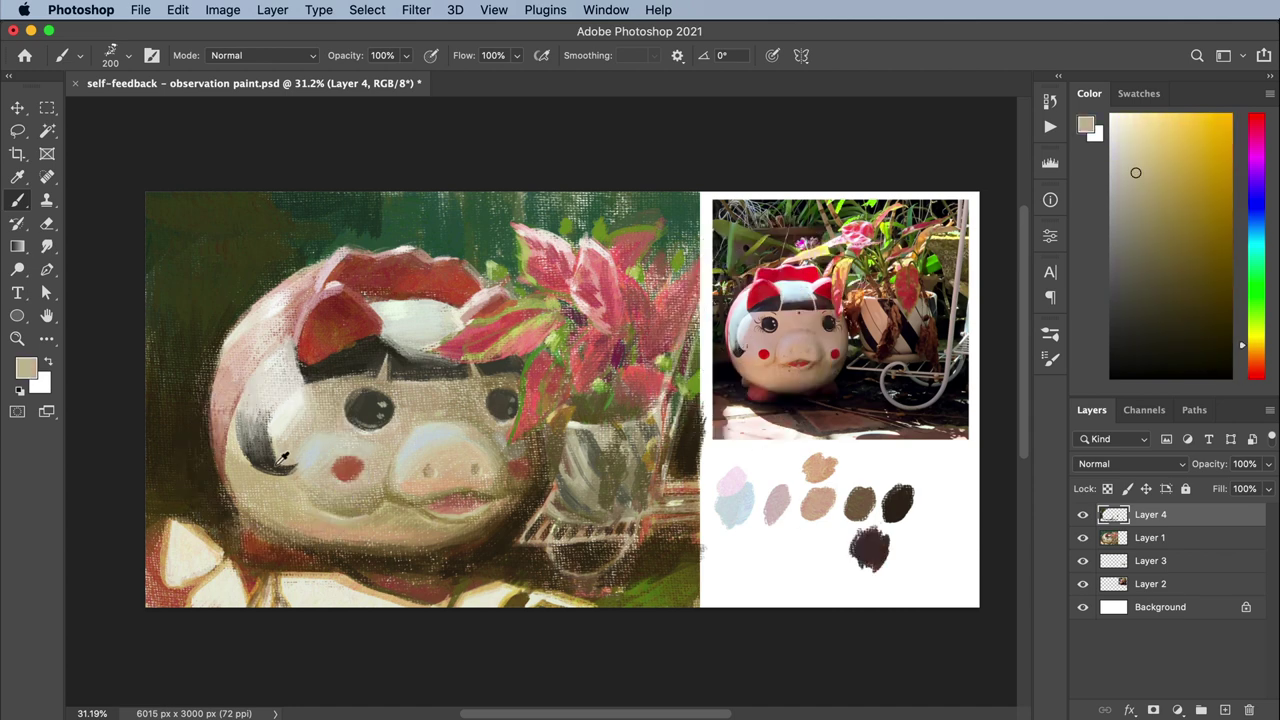
alt+click(280, 452)
key(bracketleft)
key(bracketleft)
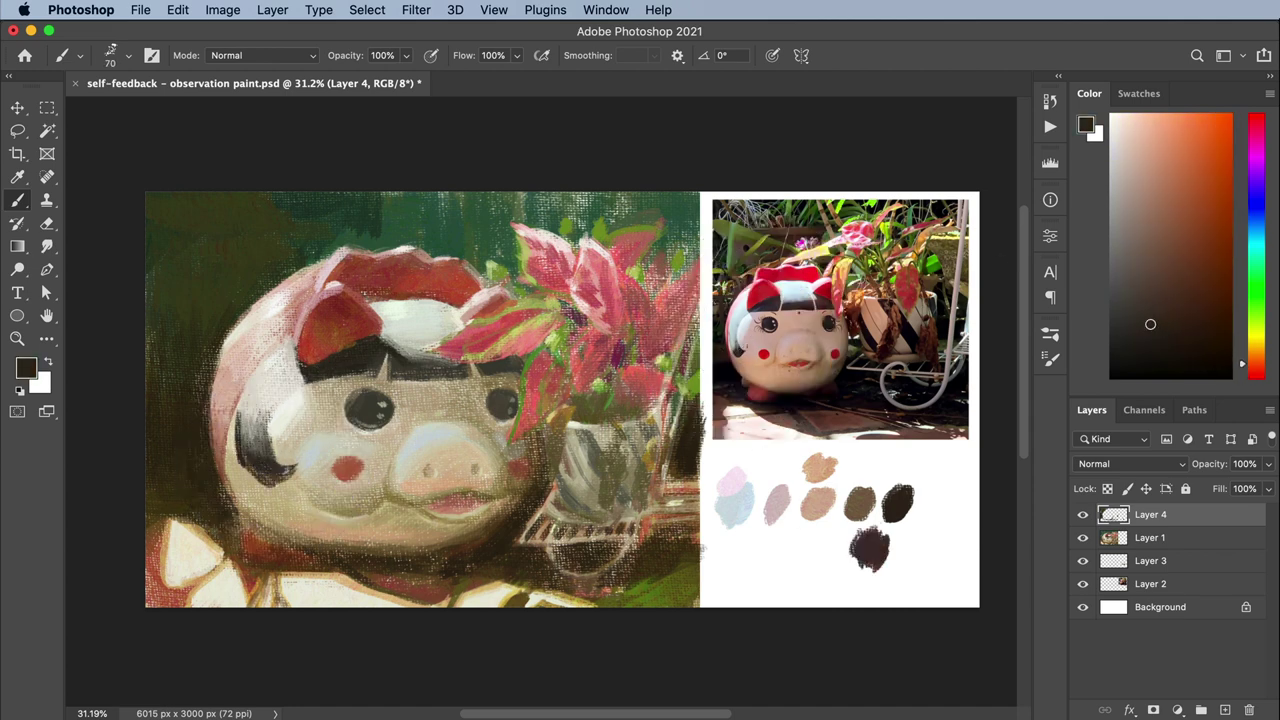
alt+click(270, 440)
alt+click(280, 452)
alt+click(236, 430)
scroll(322, 332, down, 3)
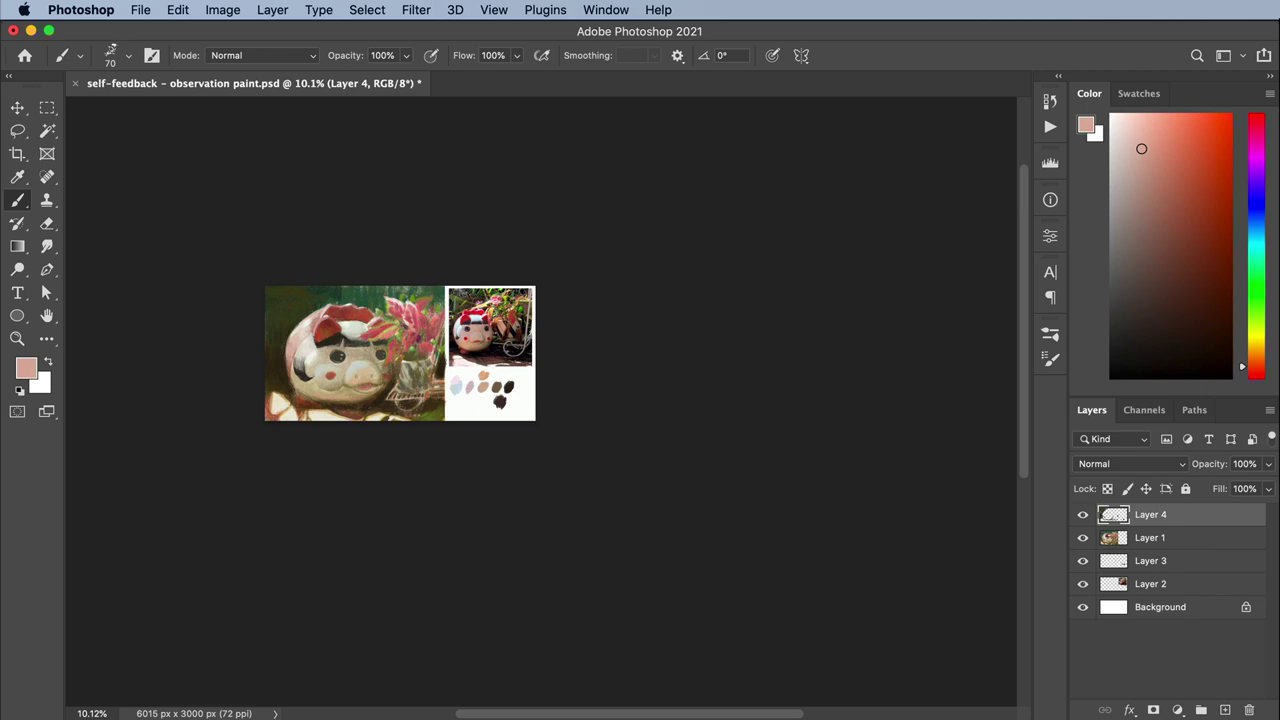
scroll(315, 332, up, 4)
alt+click(314, 282)
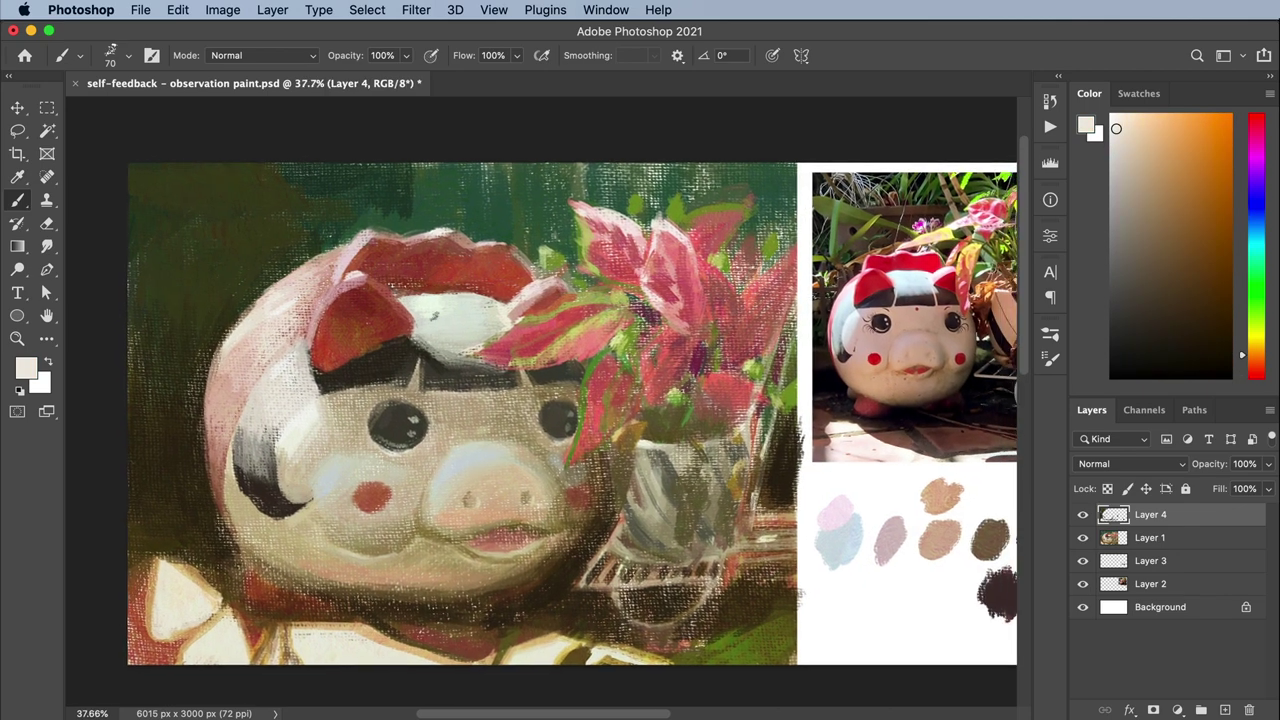
Darken the green backdrop above the figure and behind the flower with near-black brown and dark green, using brush sizes of 175 and 125
scroll(482, 342, down, 1)
alt+click(482, 342)
key(bracketright)
key(bracketright)
key(bracketright)
key(bracketright)
key(bracketright)
key(bracketright)
scroll(482, 342, down, 1)
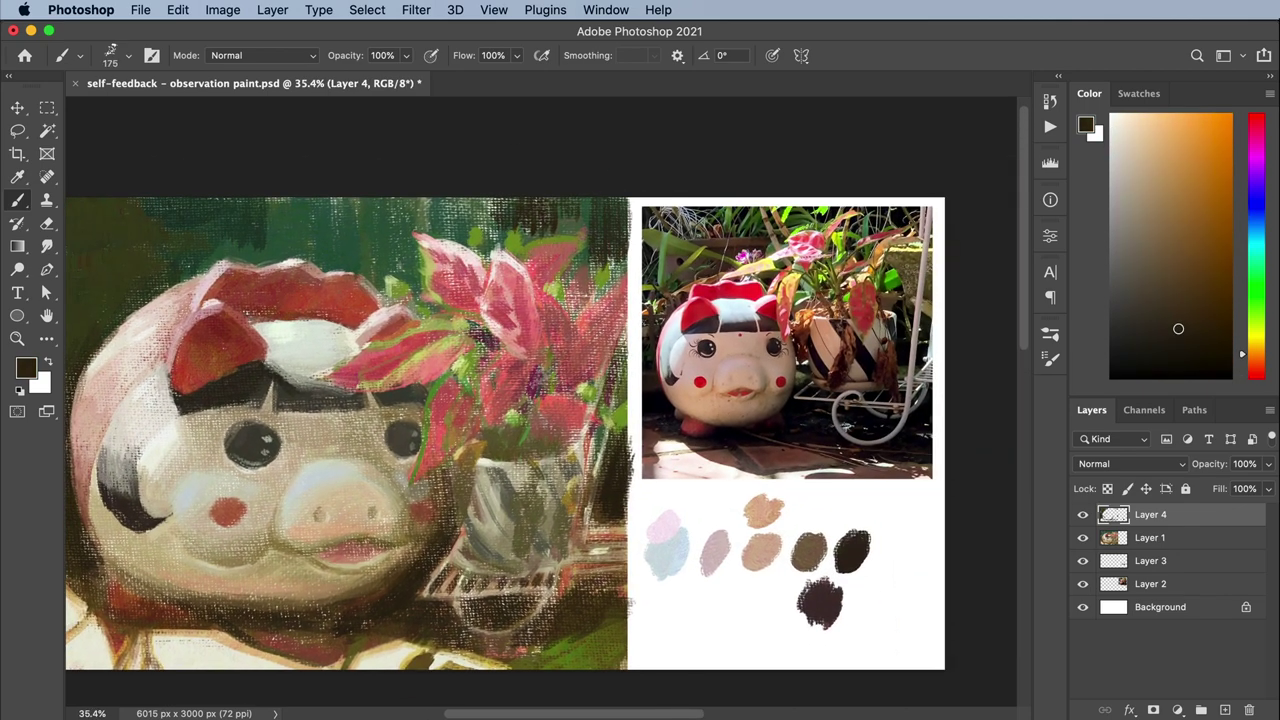
drag(400, 240, 434, 266)
key(bracketleft)
key(bracketleft)
alt+click(240, 262)
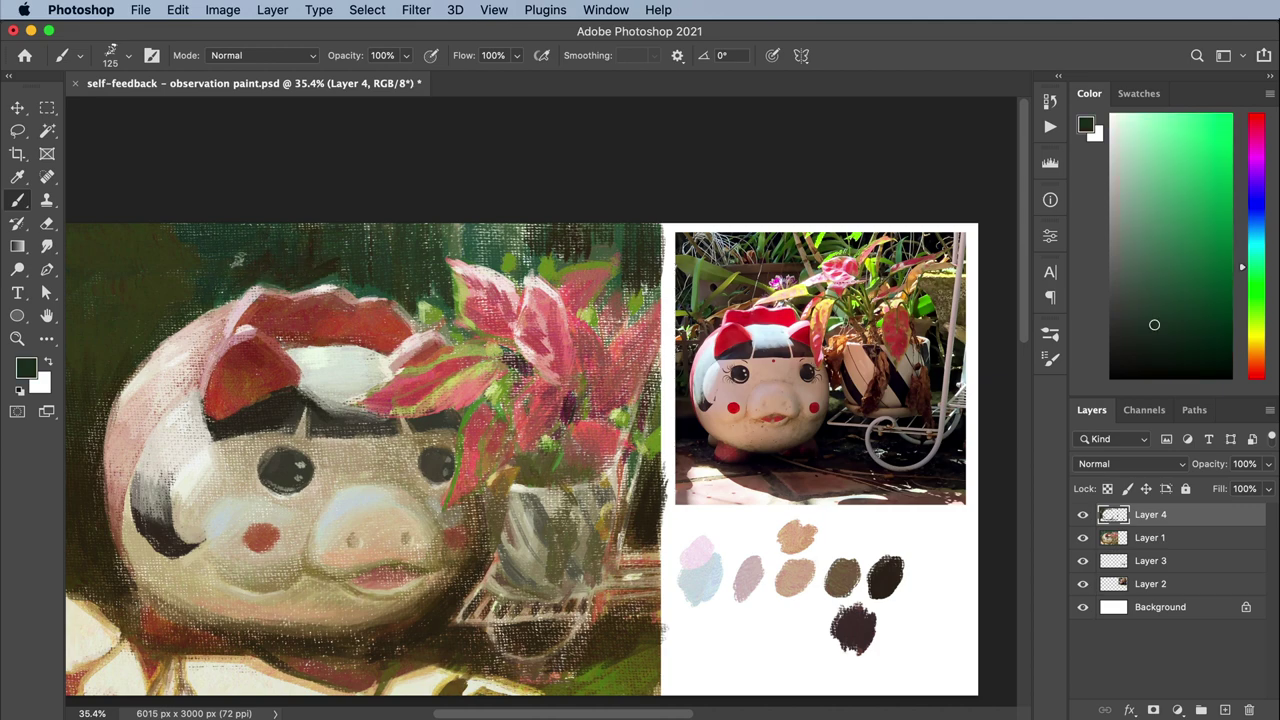
Unify the upper backdrop with dark olive-green strokes, using brush sizes of 250 and 150
scroll(450, 238, down, 3)
key(bracketright)
key(bracketright)
key(bracketright)
key(bracketright)
alt+click(310, 314)
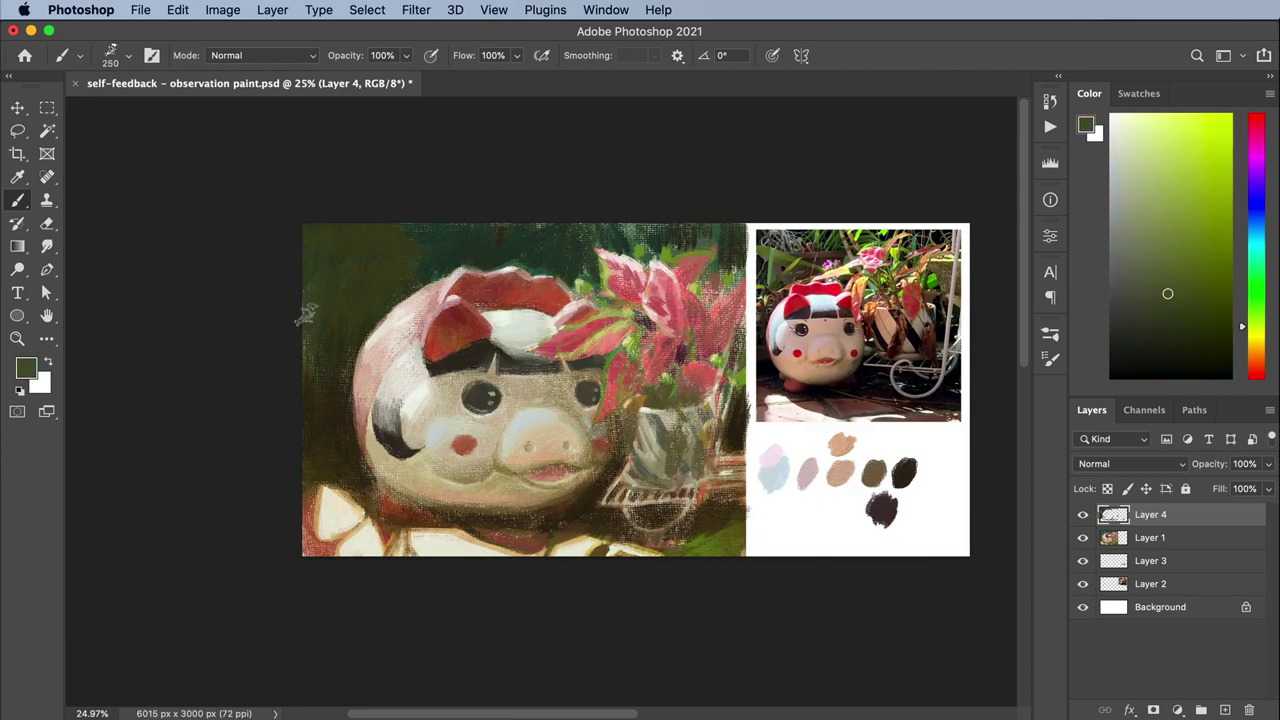
alt+click(570, 238)
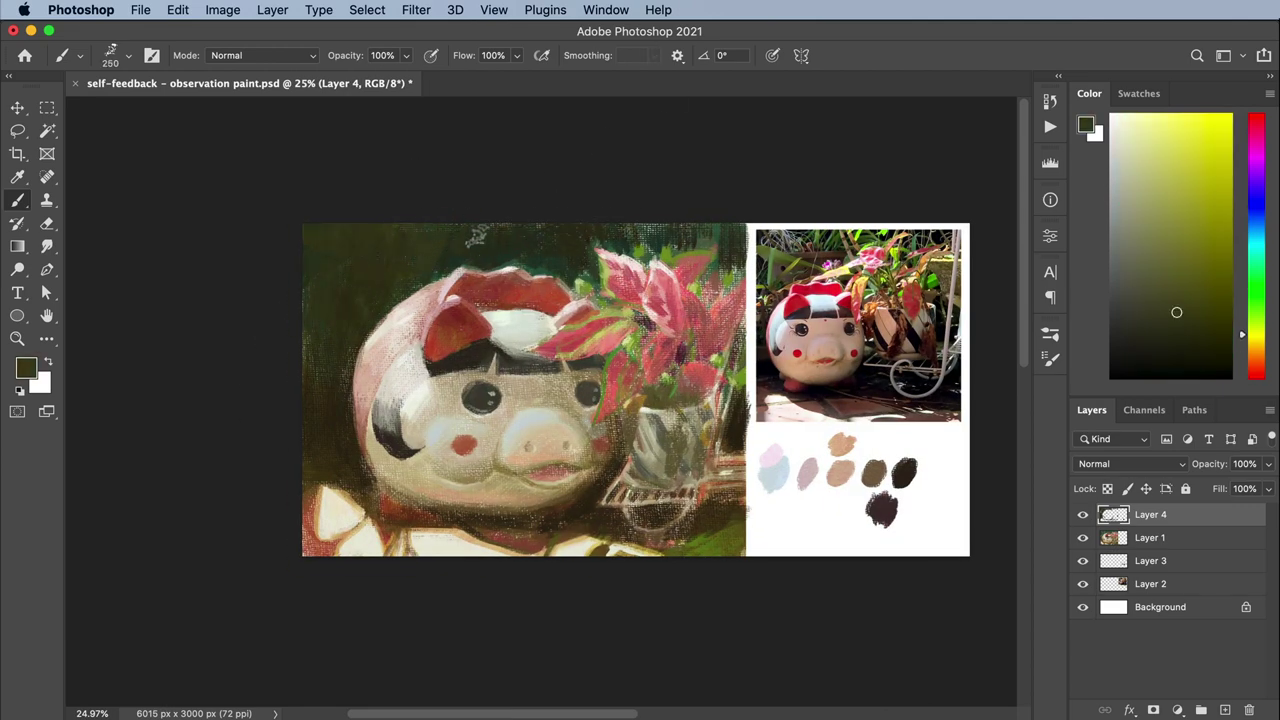
key(bracketleft)
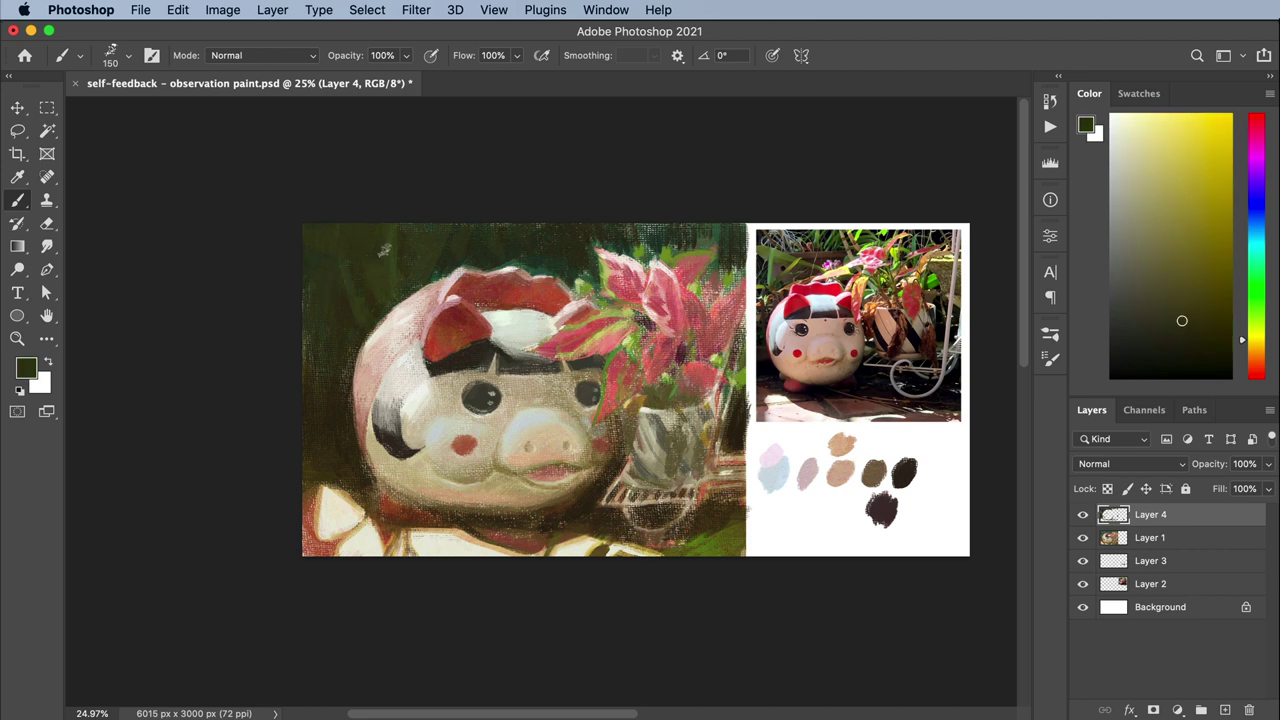
Merge Layer 4 down into Layer 1, clear the selection and return to the Brush tool
alt+click(445, 295)
scroll(593, 297, up, 2)
key(m)
mouse_move(412, 400)
mouse_down()
mouse_move(500, 463)
mouse_move(455, 432)
mouse_up()
key(super+e)
key(ctrl+d)
key(b)
Touch up the figure's front ear and black fringe with sampled orange-red and near-black, using a brush size of 70
alt+click(471, 408)
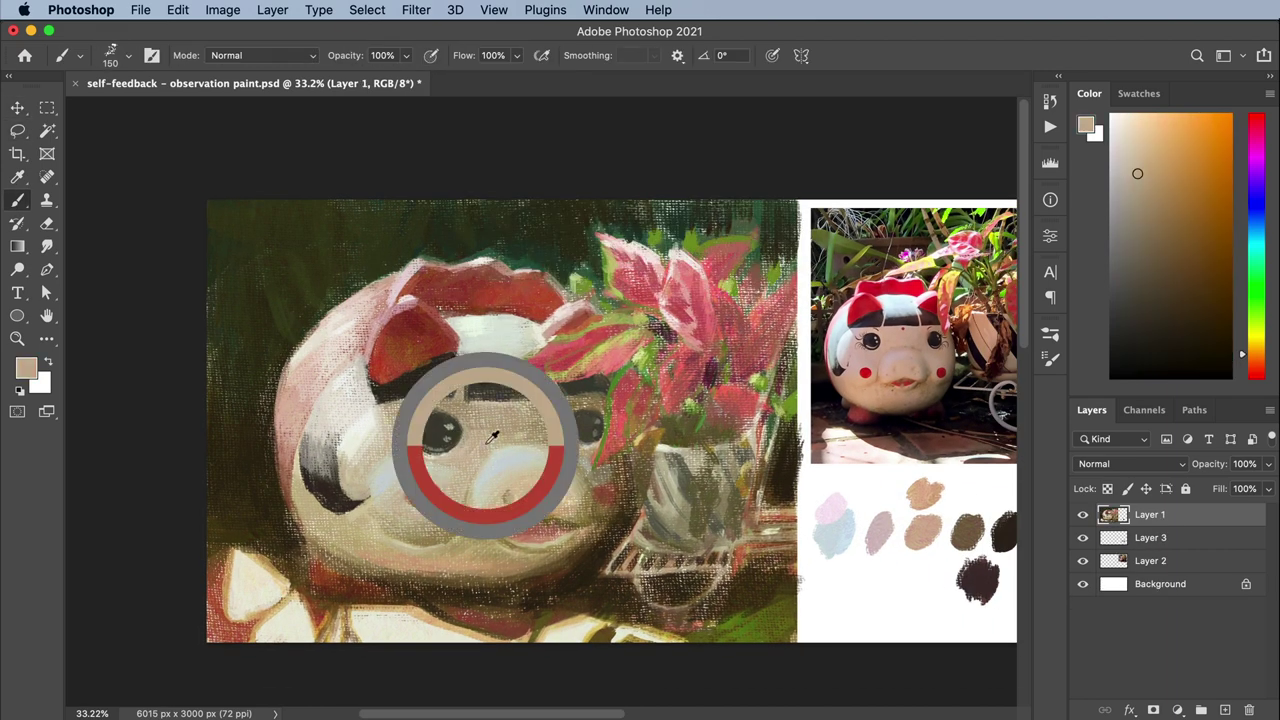
alt+click(347, 400)
alt+click(383, 357)
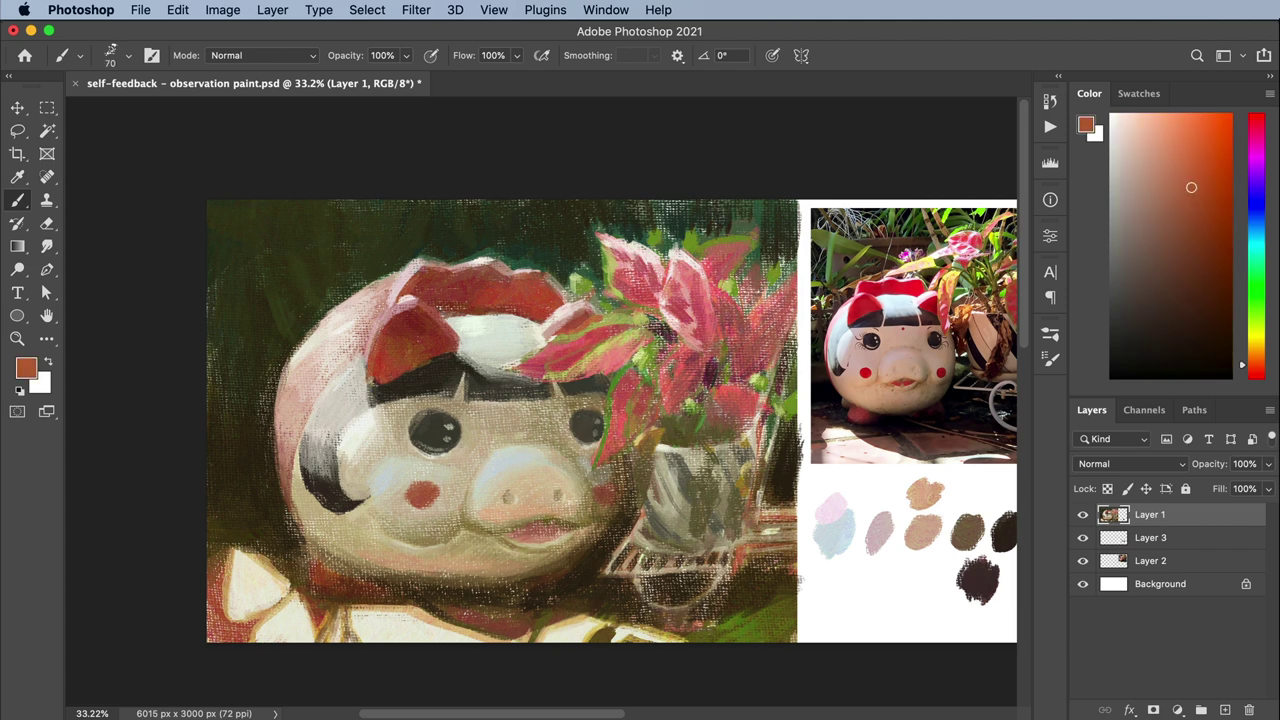
alt+click(379, 358)
alt+click(379, 358)
key(bracketleft)
key(bracketleft)
key(bracketleft)
key(bracketleft)
key(bracketleft)
scroll(366, 387, right, 5)
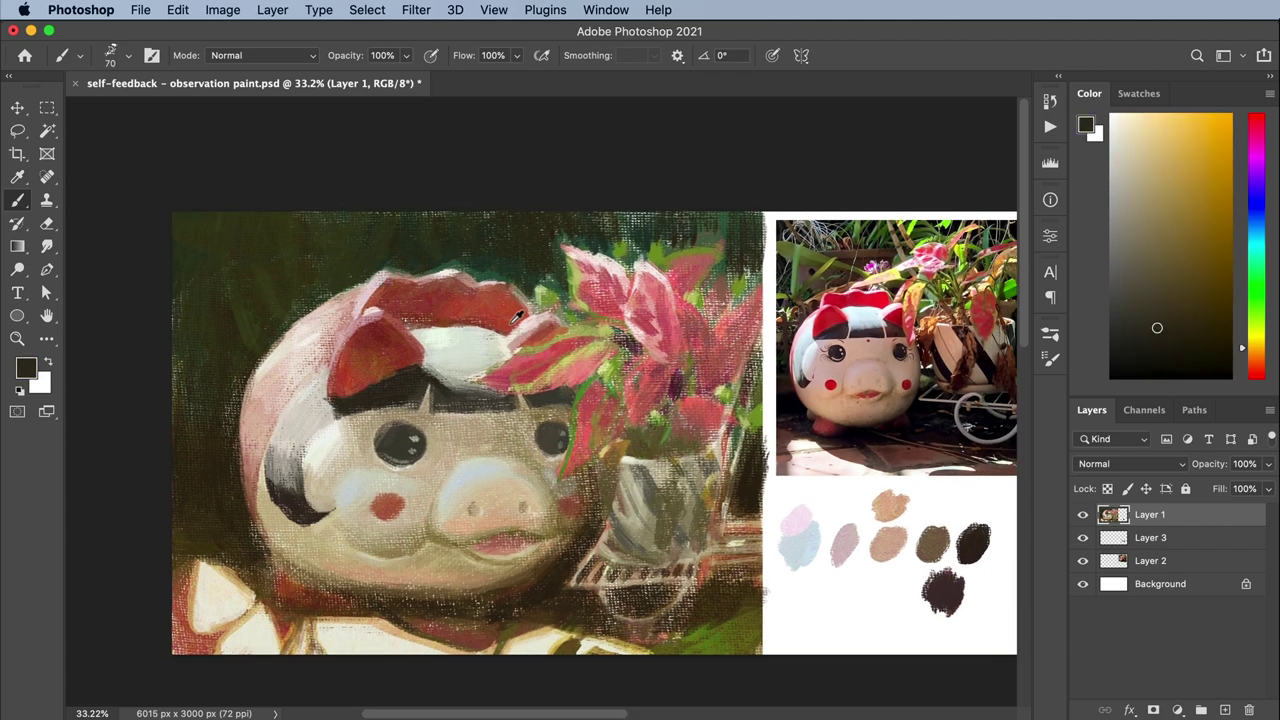
Retouch the crest's red interior and pale rim with sampled dark red and pale pink, using a brush size of 70
alt+click(343, 303)
alt+click(380, 300)
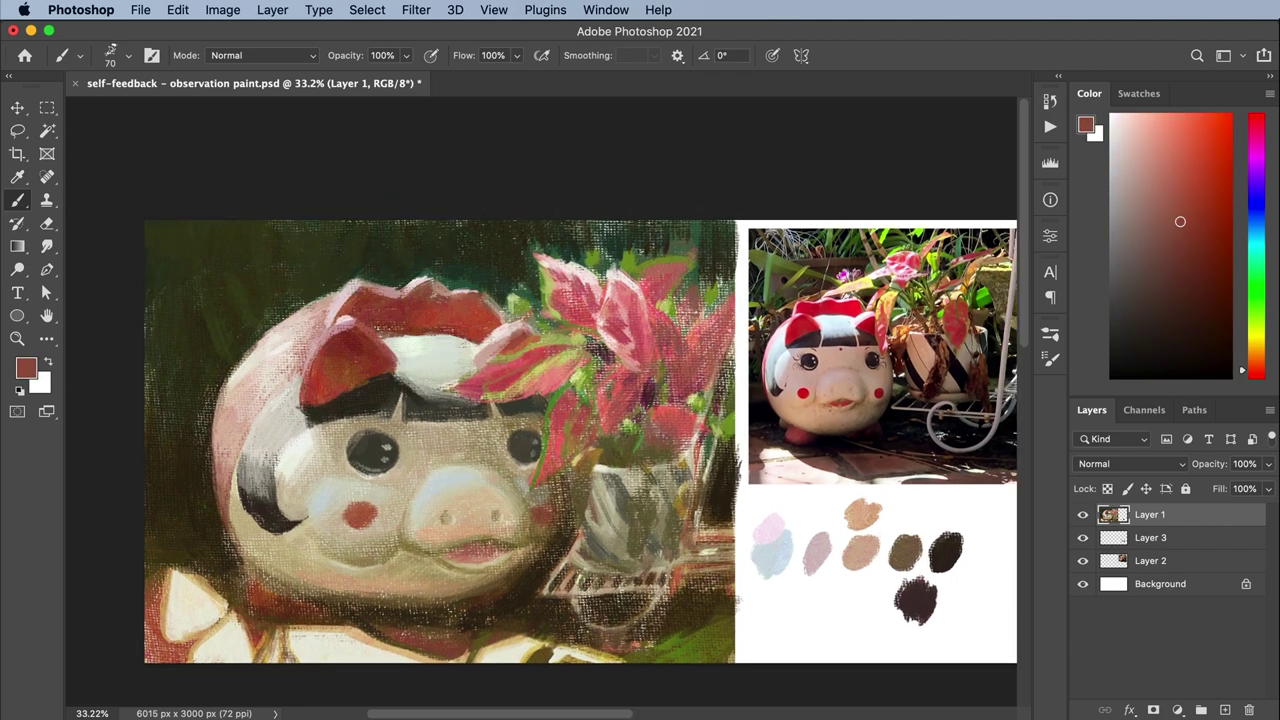
scroll(380, 300, right, 1)
alt+click(380, 300)
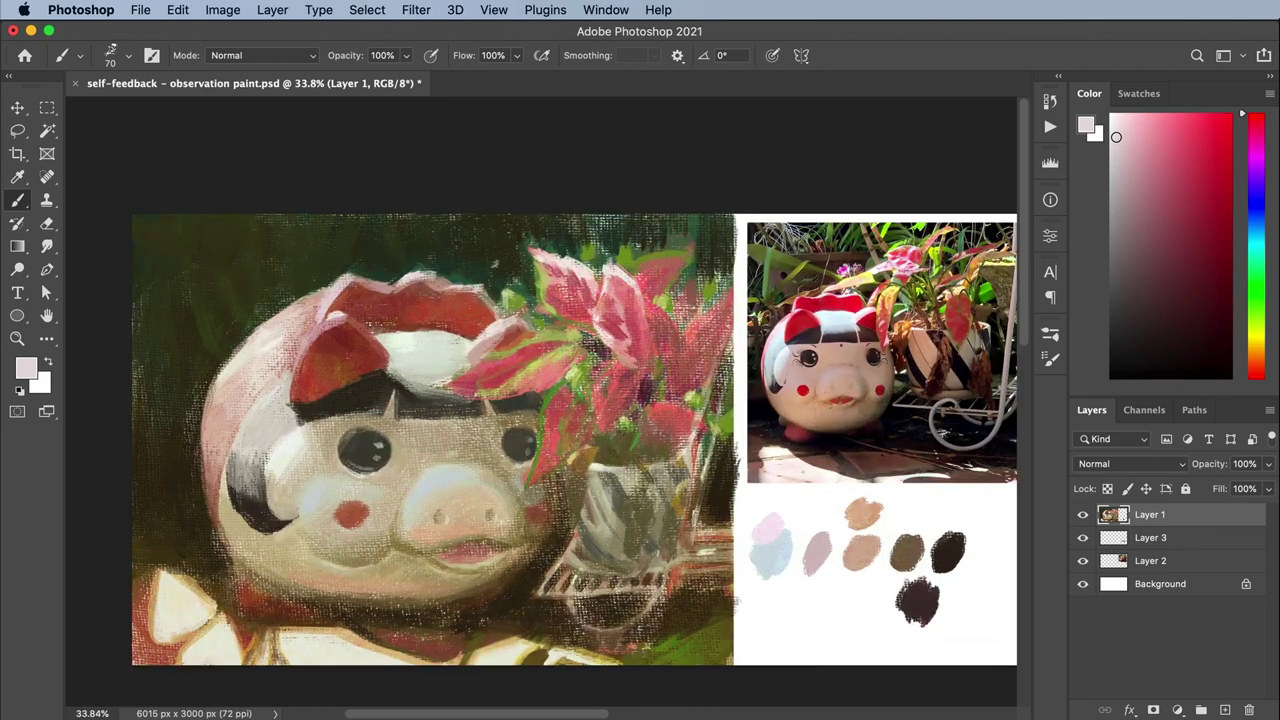
key(v)
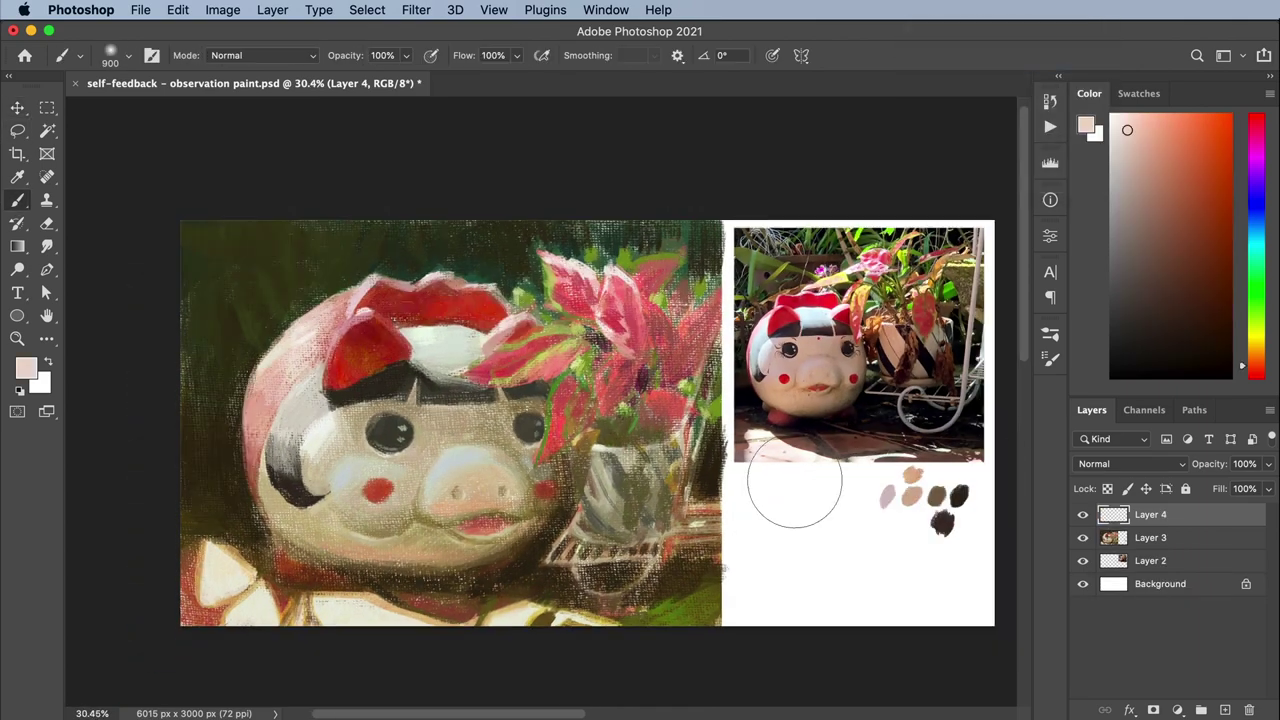
Paint pink, two light blue, peach, grey-green and cream swatches below the reference photo, and merge Layer 4 into Layer 3
right_click(794, 487)
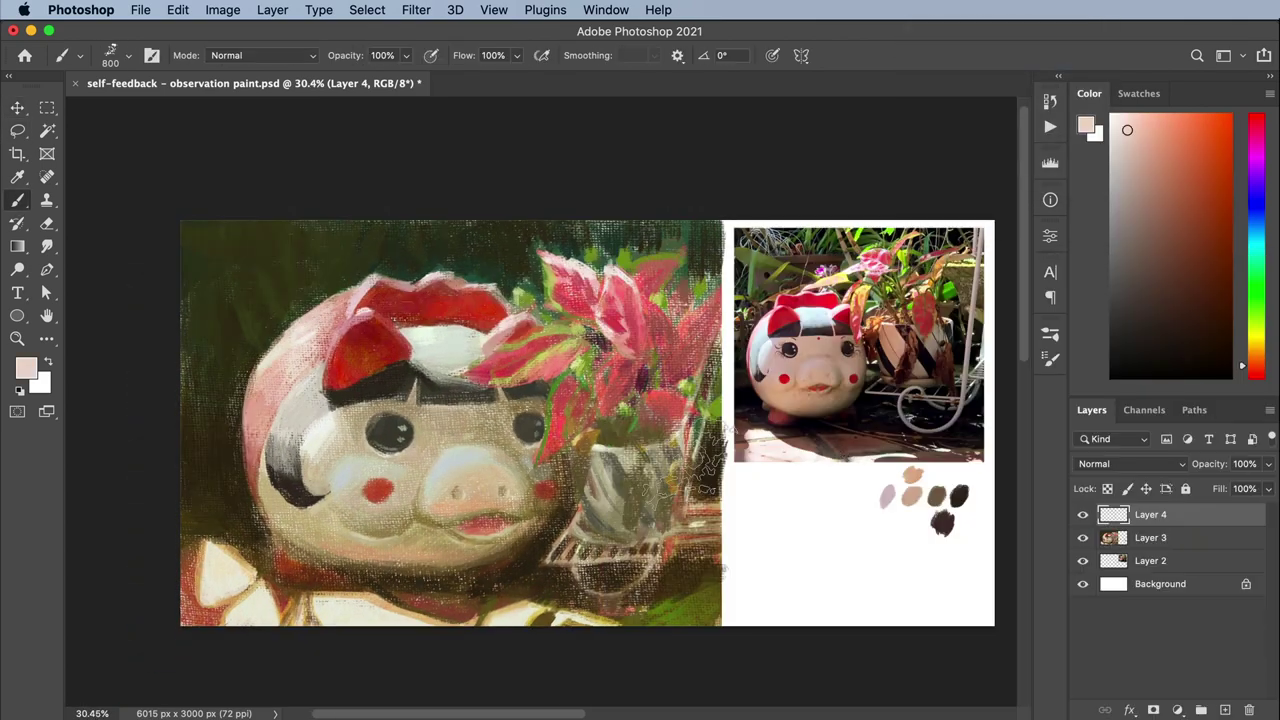
click(746, 497)
alt+click(772, 338)
click(781, 496)
click(811, 497)
click(746, 540)
click(780, 543)
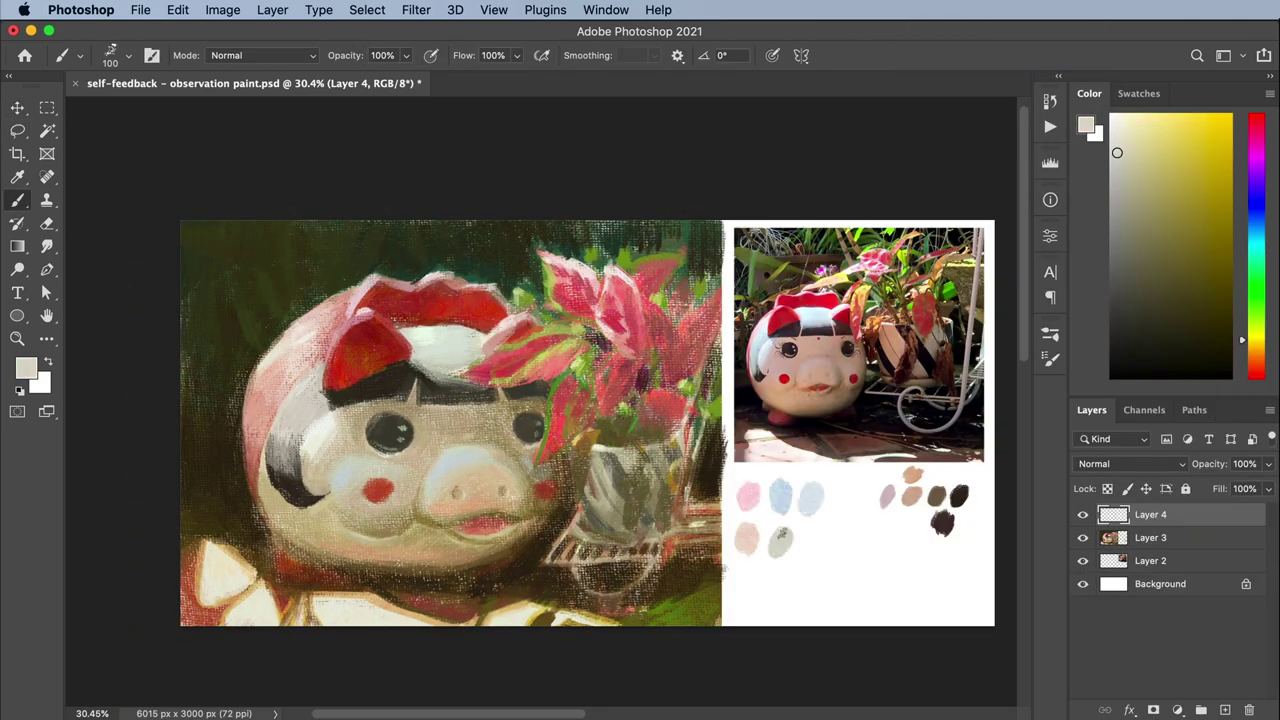
click(811, 546)
key(ctrl+e)
click(1177, 709)
click(1170, 697)
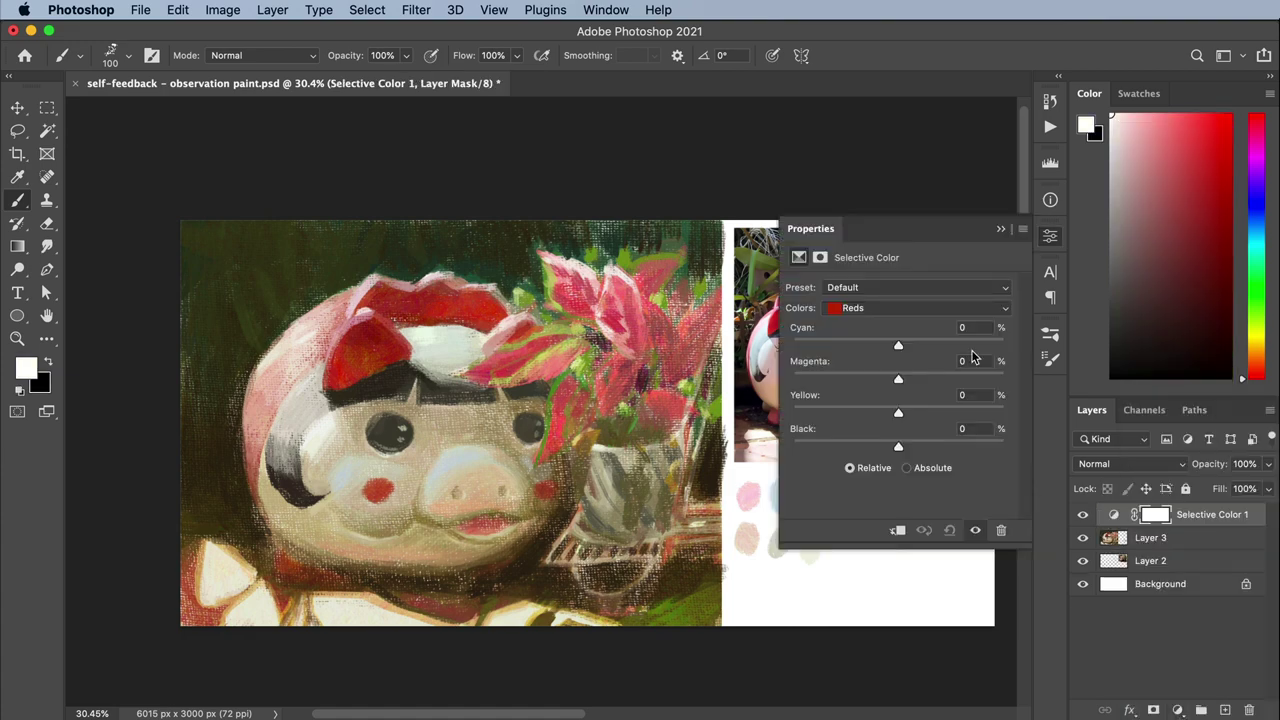
key(ctrl+z)
Add a Color Balance adjustment clipped to Layer 3, with Shadows set to +9 Cyan-Red and -4 Yellow-Blue, and compare it on and off
click(1177, 709)
click(1175, 557)
click(897, 530)
click(912, 287)
click(850, 297)
click(880, 392)
drag(875, 328, 884, 331)
key(ctrl+minus)
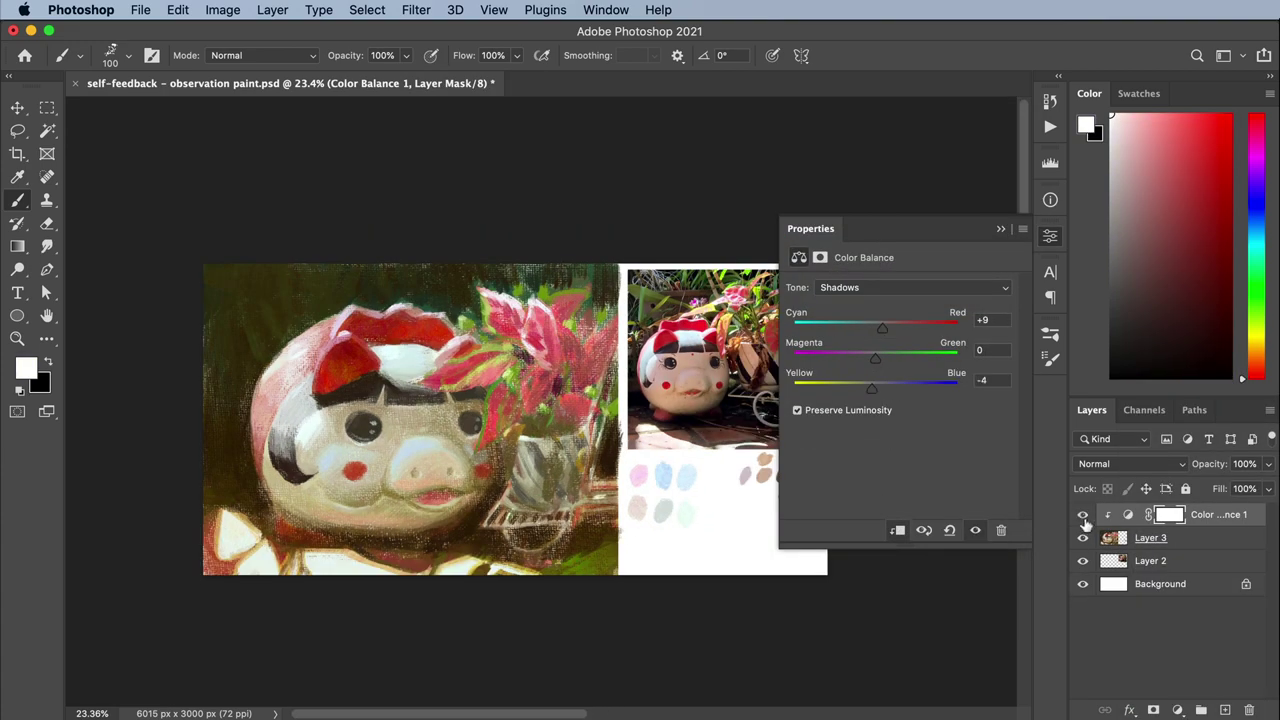
click(1085, 525)
Fill the Color Balance mask with black and paint white over the figure using the Soft Round brush at size 700
key(x)
right_click(333, 254)
key(Escape)
key(alt+BackSpace)
key(x)
right_click(333, 254)
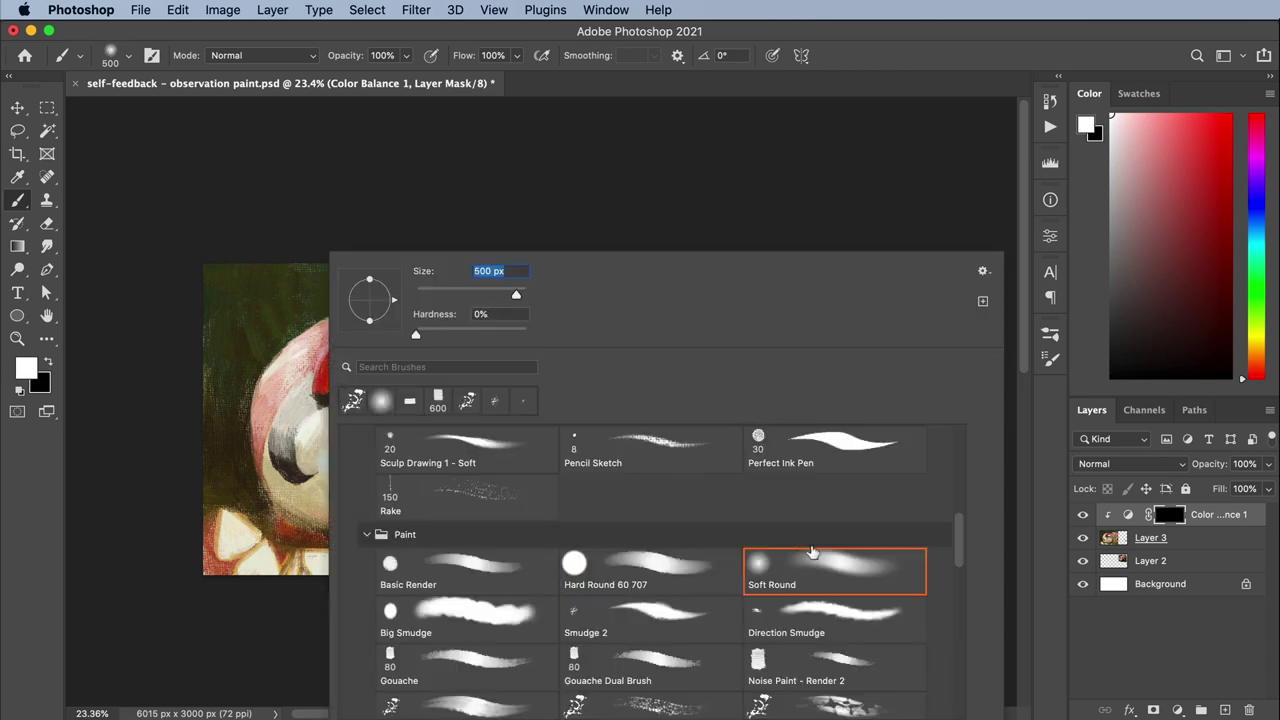
double_click(812, 552)
key(bracketright)
key(bracketright)
drag(340, 430, 300, 385)
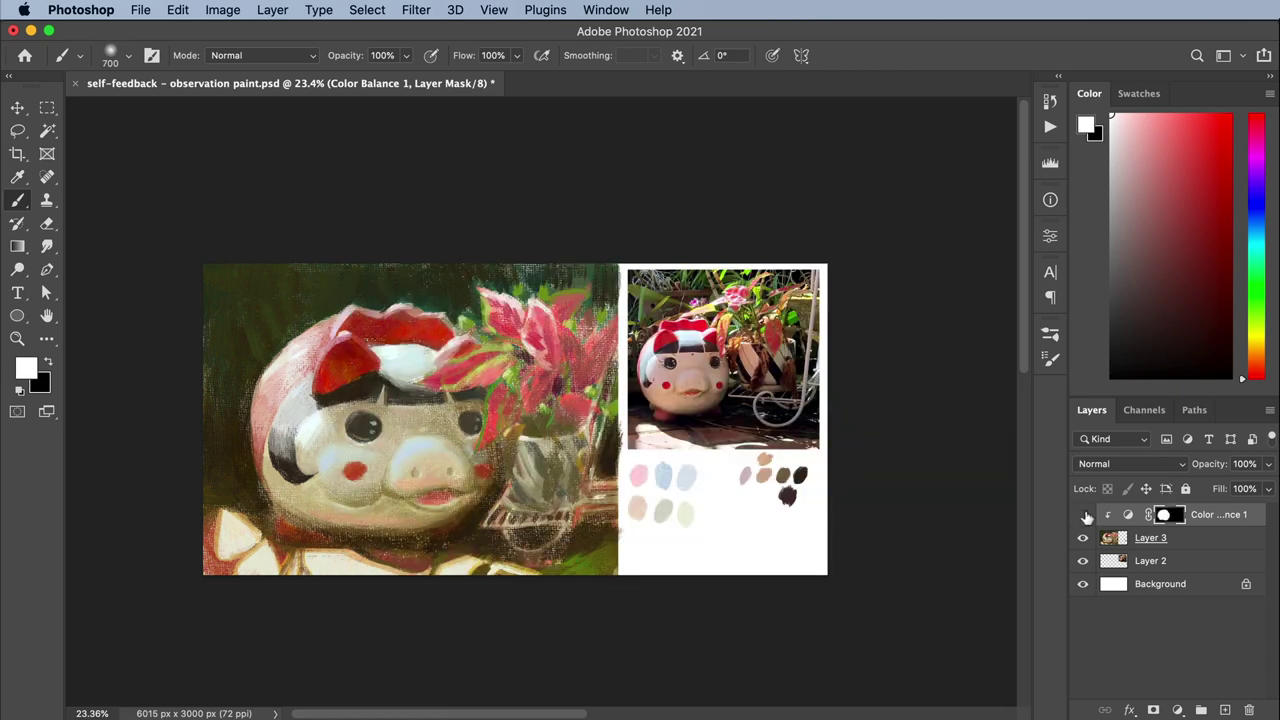
Soften the Color Balance mask with a brush size of 1300 and merge the adjustment into Layer 3
key(x)
key(bracketright)
key(bracketright)
key(bracketright)
key(super+e)
alt+click(803, 571)
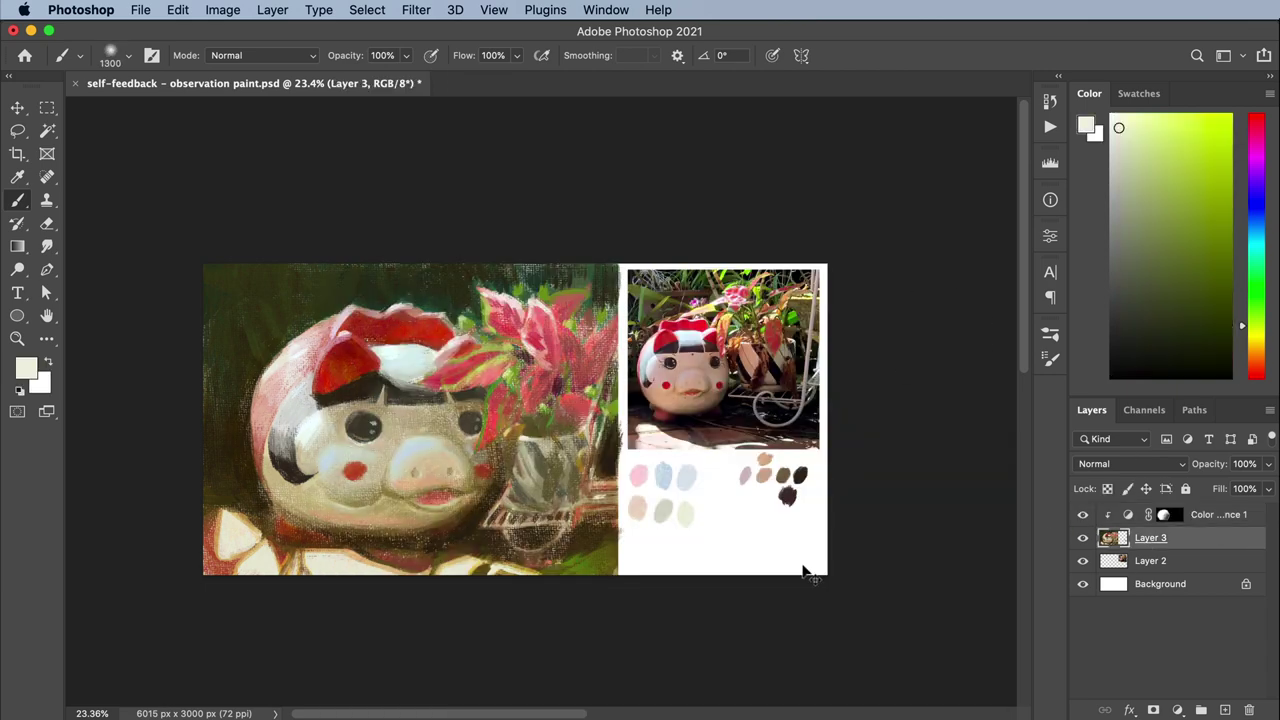
Reshape the figure's hair curl with sampled light and dark greys, using a textured brush at size 125
right_click(340, 434)
scroll(340, 434, up, 2)
key(Escape)
alt+click(616, 411)
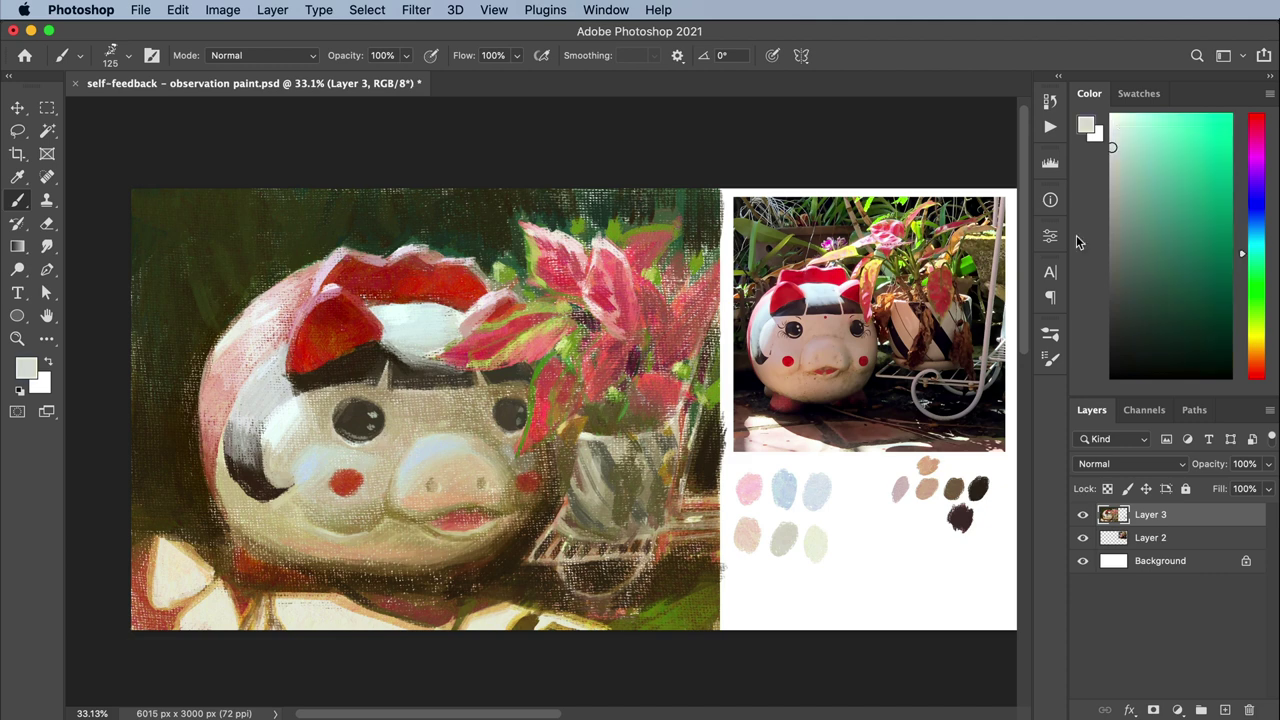
alt+click(226, 460)
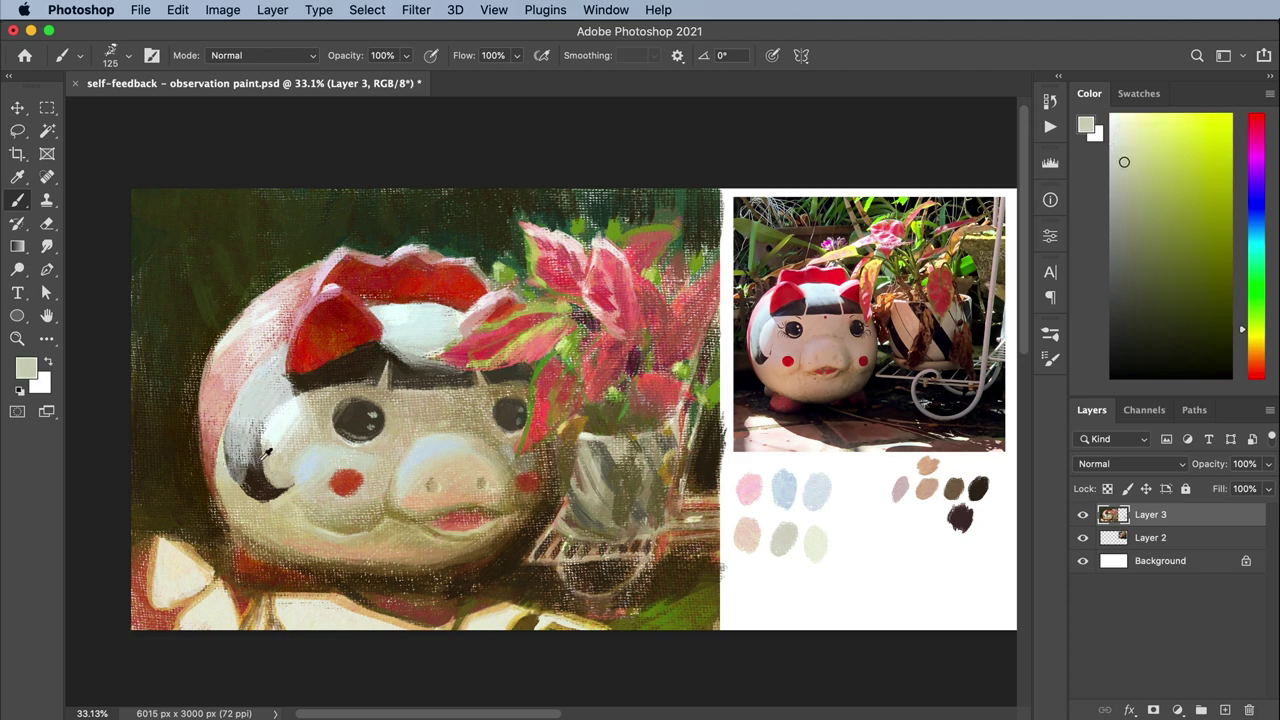
alt+click(246, 509)
alt+click(243, 514)
alt+click(230, 445)
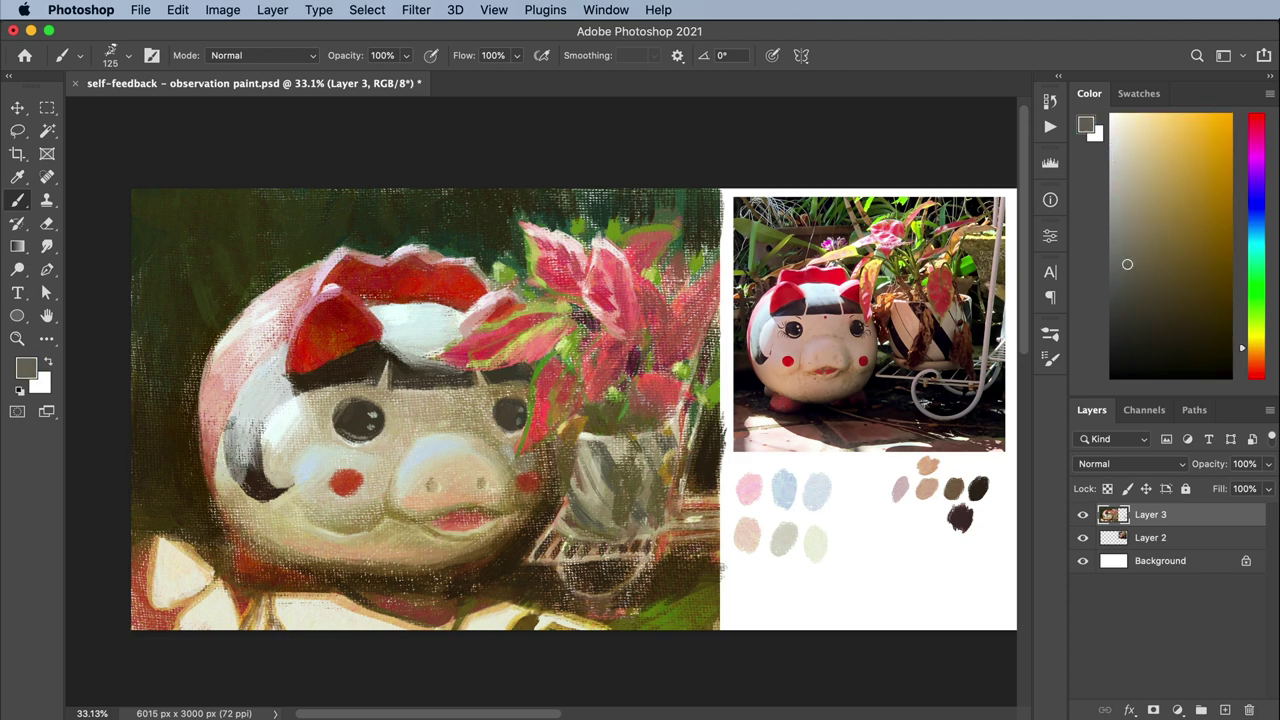
Brighten the white and pink bands along the figure's left side with sampled pale grey and light pink
alt+click(247, 409)
alt+click(268, 374)
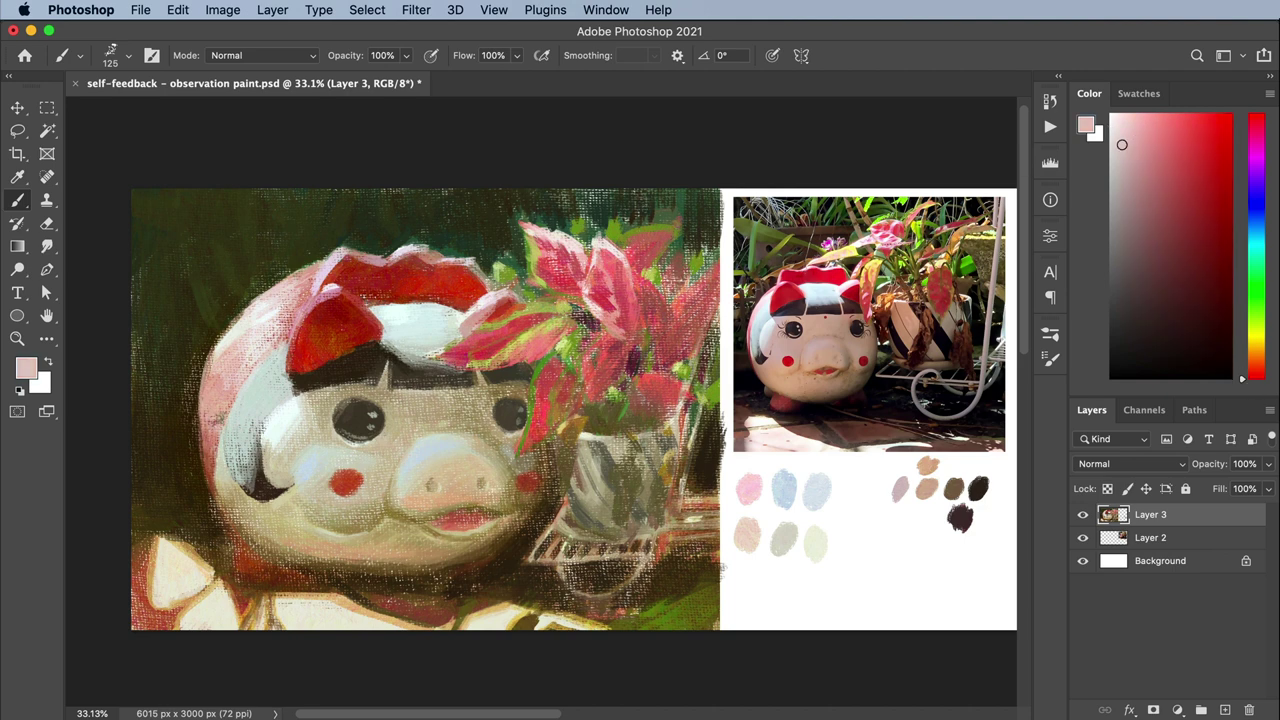
alt+click(257, 309)
alt+click(247, 362)
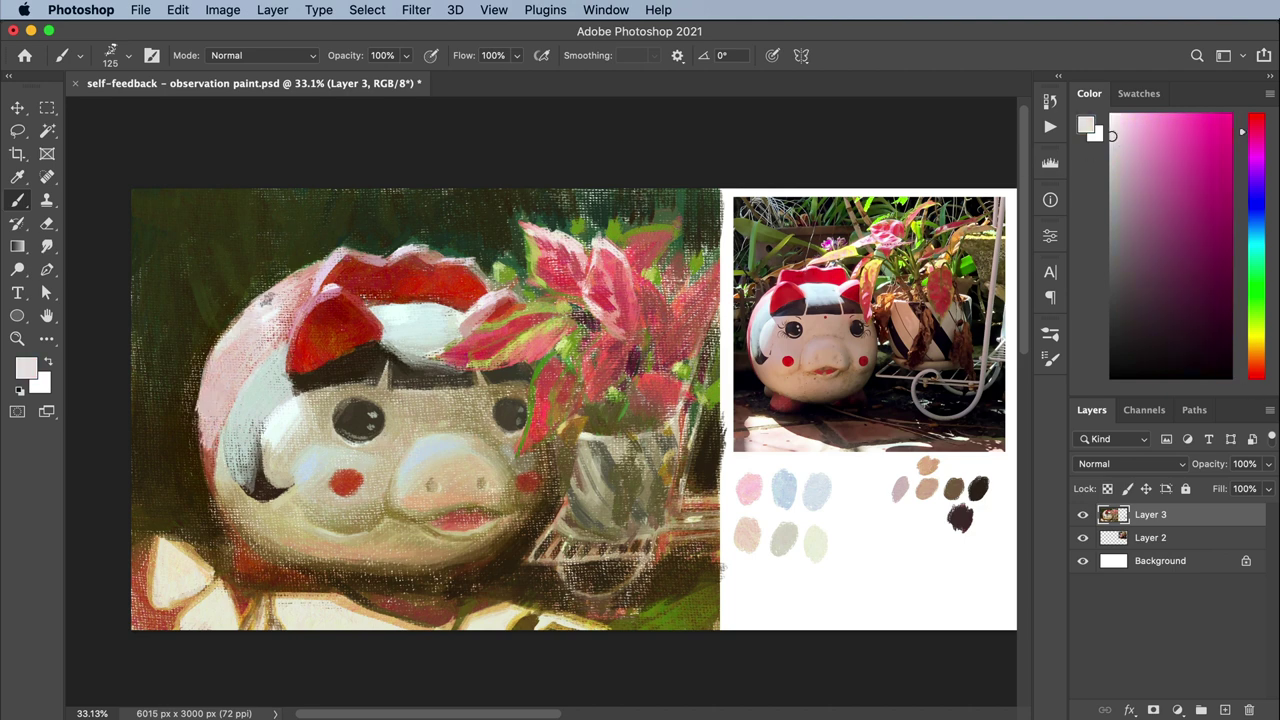
Refine the red rim and pale band along the figure's left edge with sampled red and pale grey at brush size 60
alt+click(301, 323)
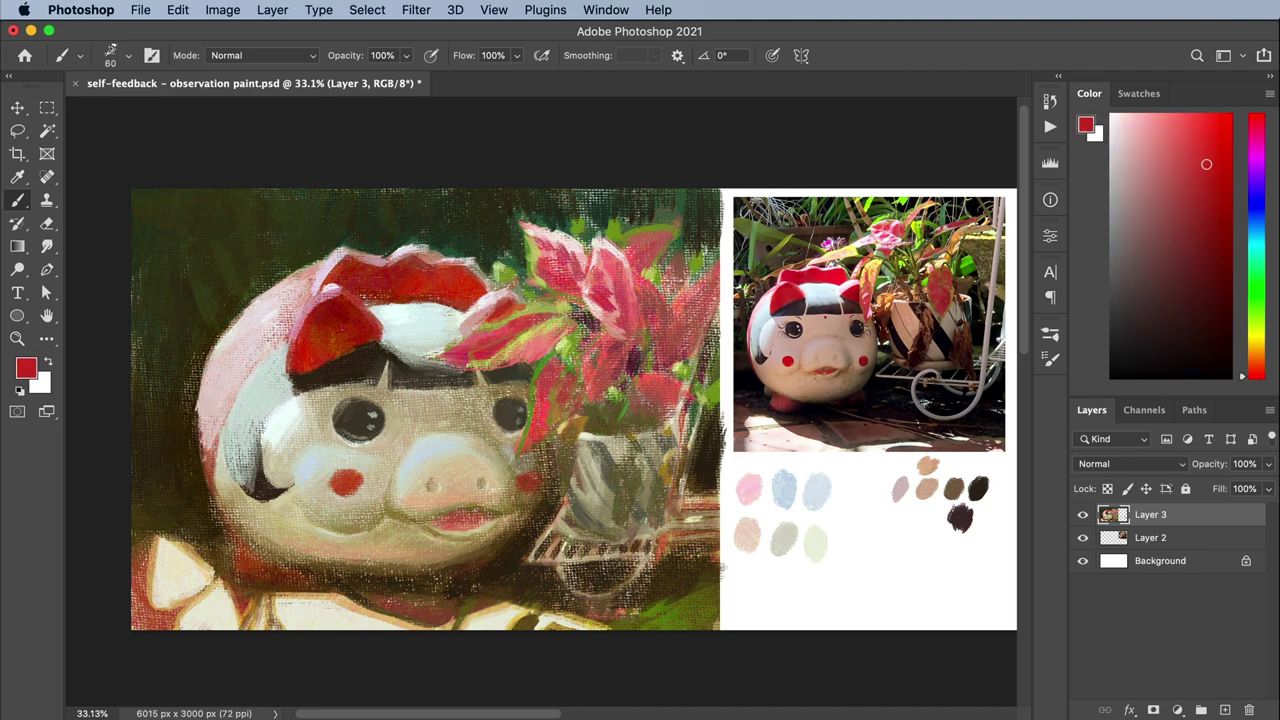
alt+click(208, 450)
alt+click(240, 444)
scroll(240, 446, right, 1)
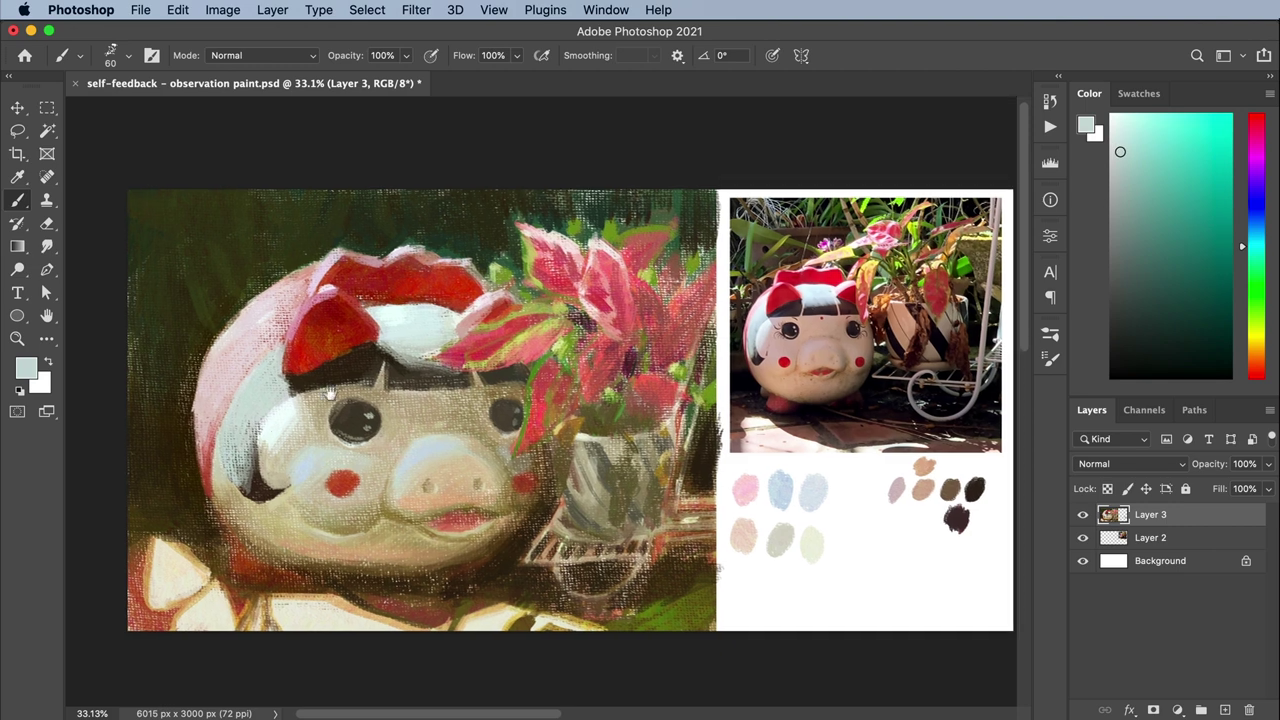
Smooth the pink and white bands on the figure's left side with sampled pale pink and near-white at brush size 200
alt+click(260, 395)
key(ctrl+y)
key(ctrl+y)
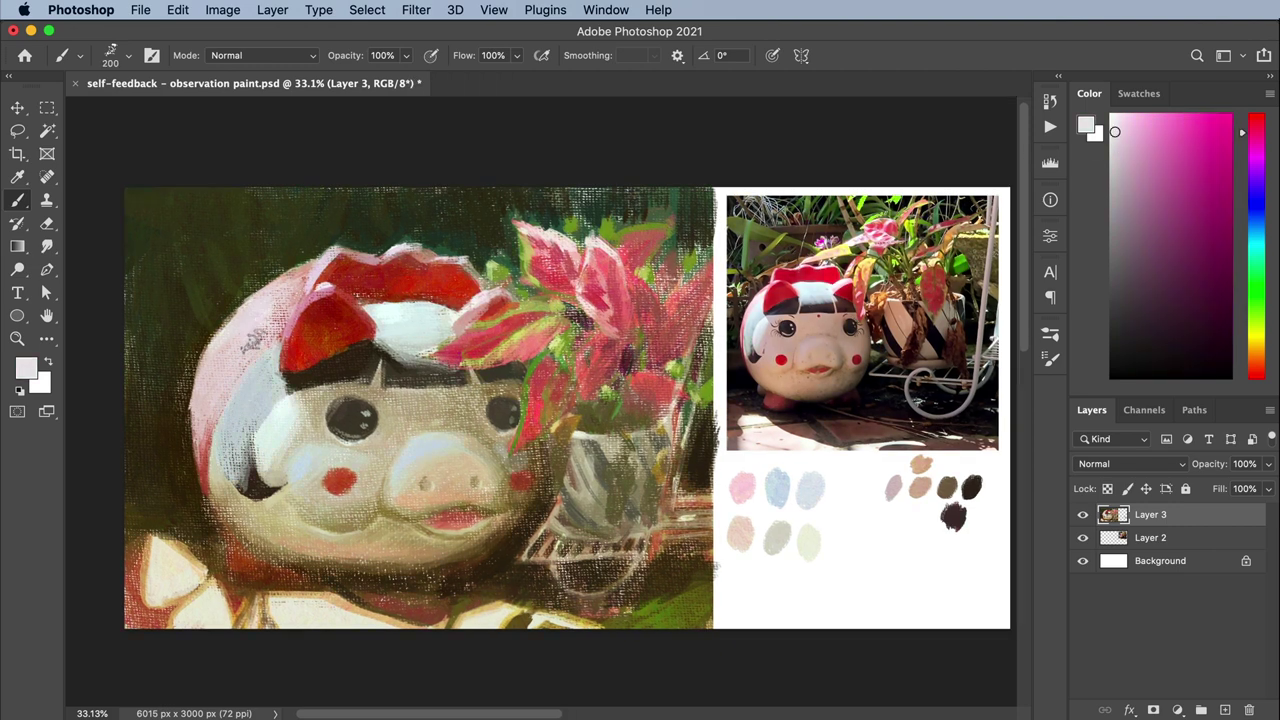
alt+click(237, 388)
alt+click(280, 405)
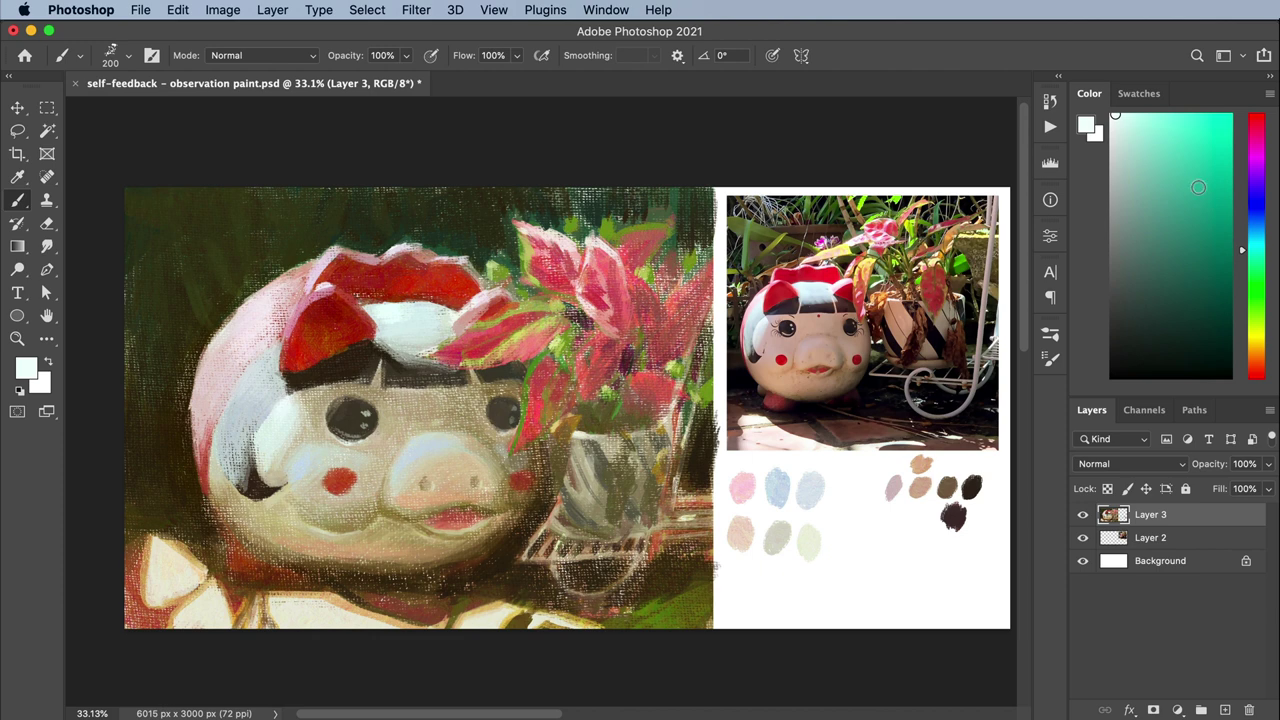
Blend the area between the figure's left eye and cheek with sampled beige and pale grey at brush size 100
alt+click(315, 412)
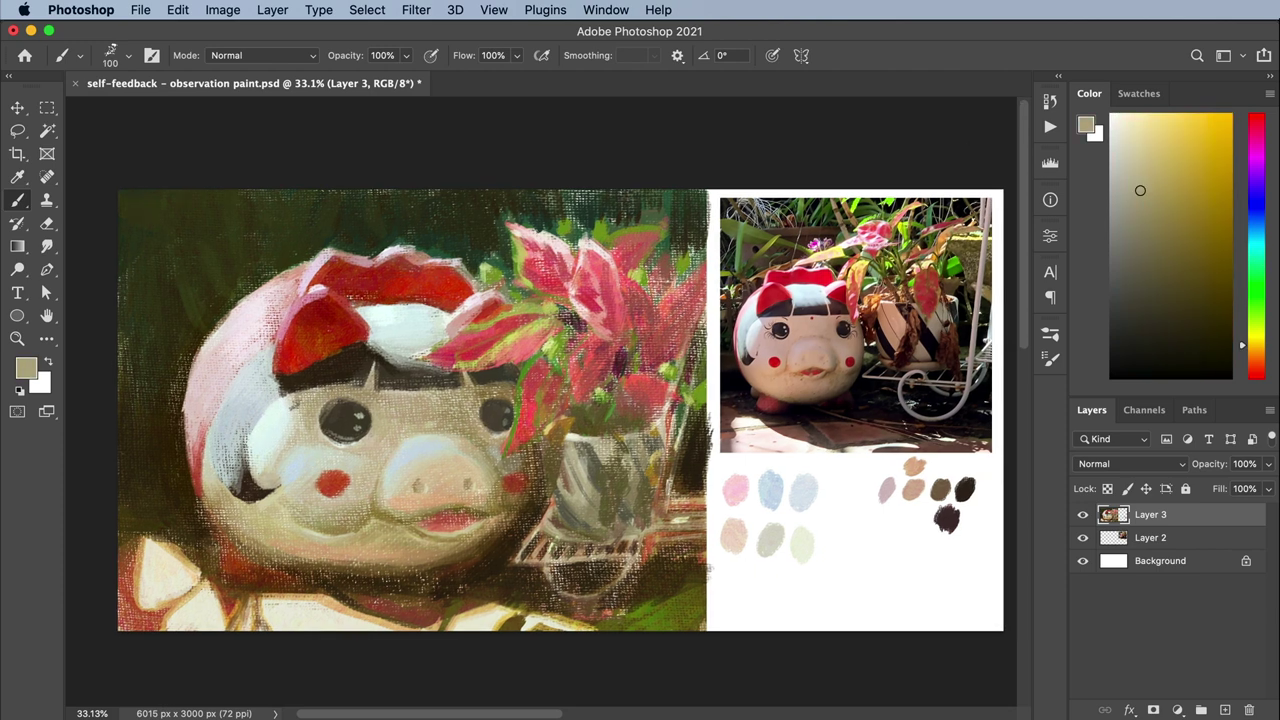
alt+click(315, 412)
alt+click(284, 440)
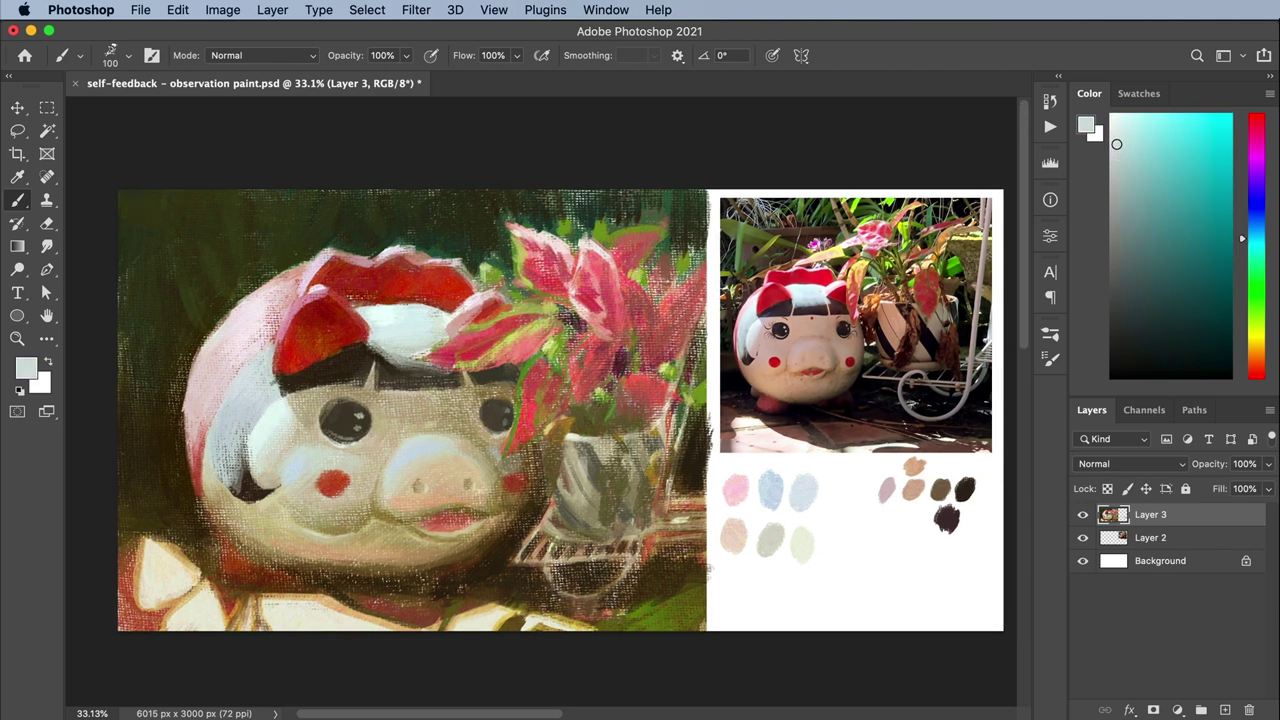
alt+click(312, 456)
Blend the figure's lower chin and belly with sampled brown and khaki tones at brush sizes 175 and 125
key(bracketright)
key(bracketright)
key(bracketright)
alt+click(305, 554)
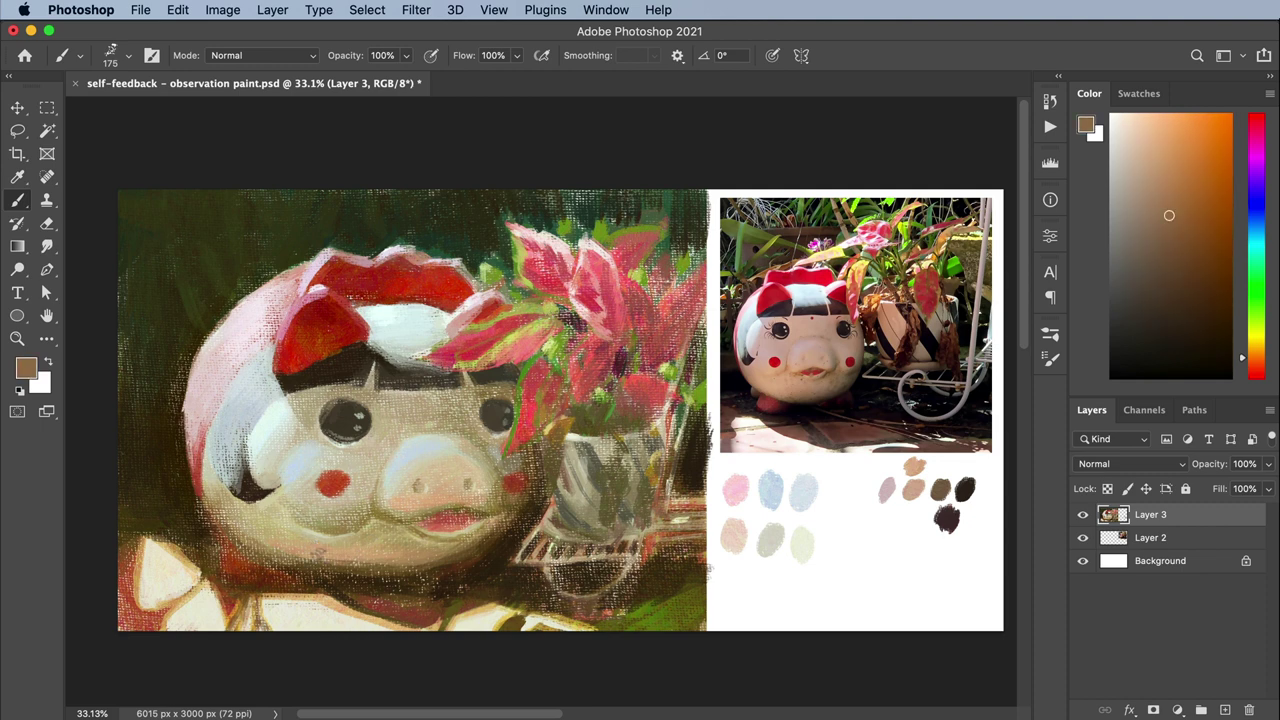
alt+click(333, 546)
alt+click(284, 525)
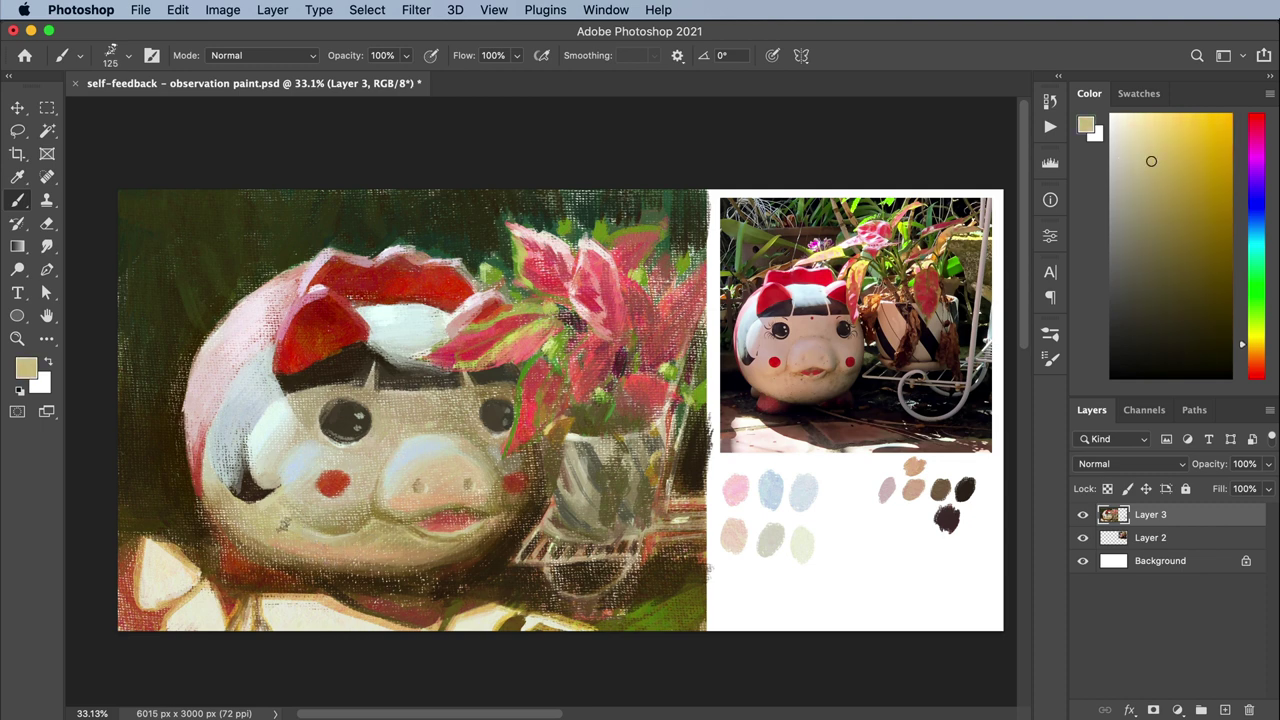
alt+click(318, 534)
alt+click(315, 525)
alt+click(315, 525)
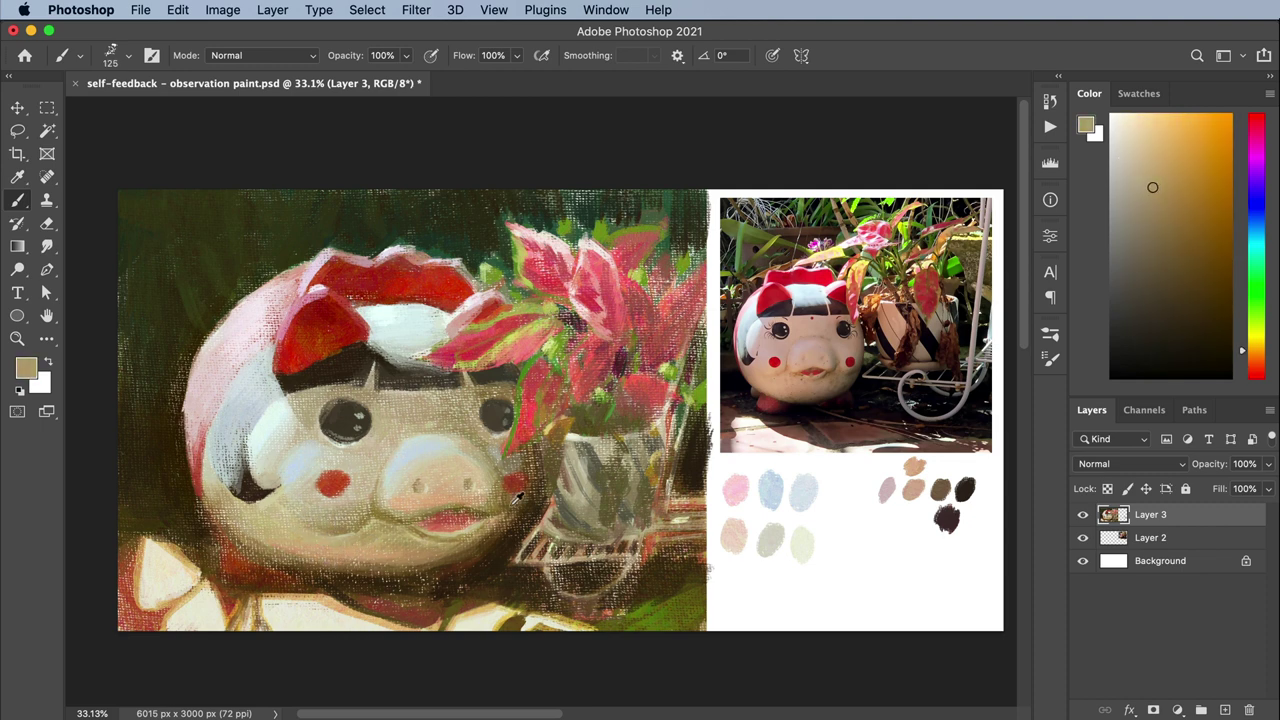
Shade the underside and lower-right contour of the figure with sampled olive and dark browns at brush sizes 250 and 70
alt+click(476, 570)
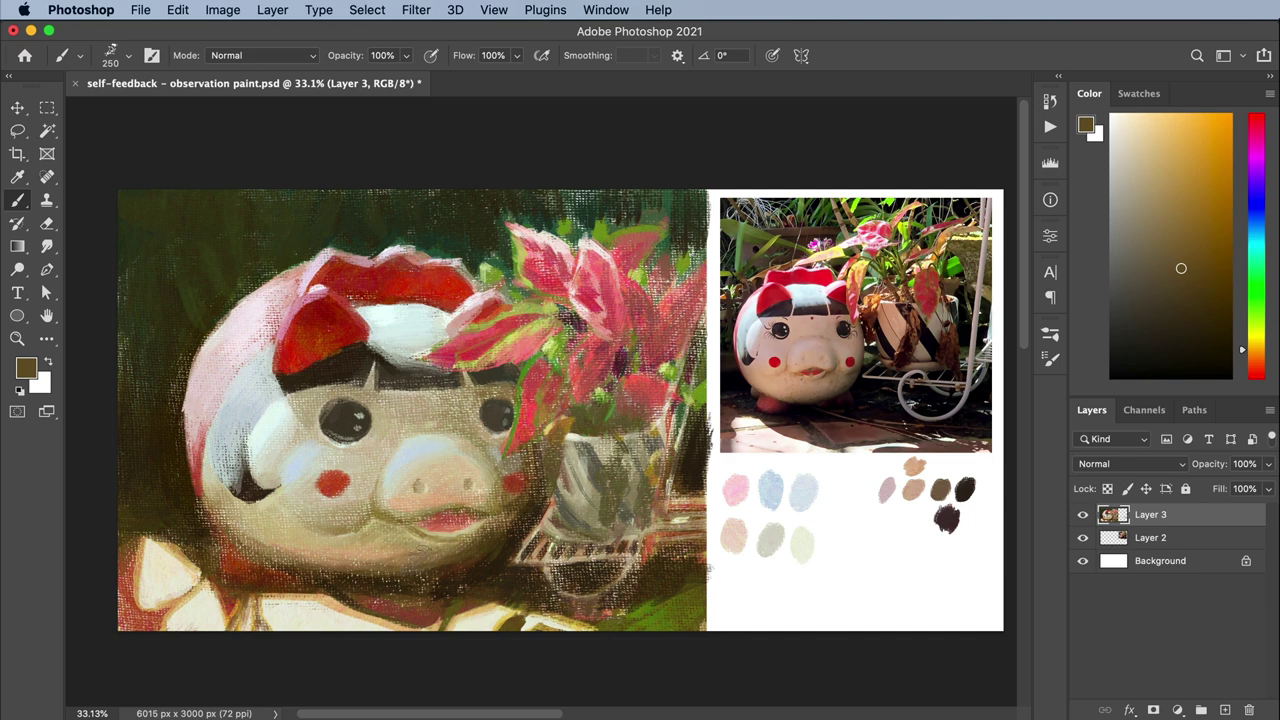
alt+click(439, 532)
key(bracketleft)
key(bracketleft)
key(bracketleft)
key(bracketleft)
alt+click(380, 578)
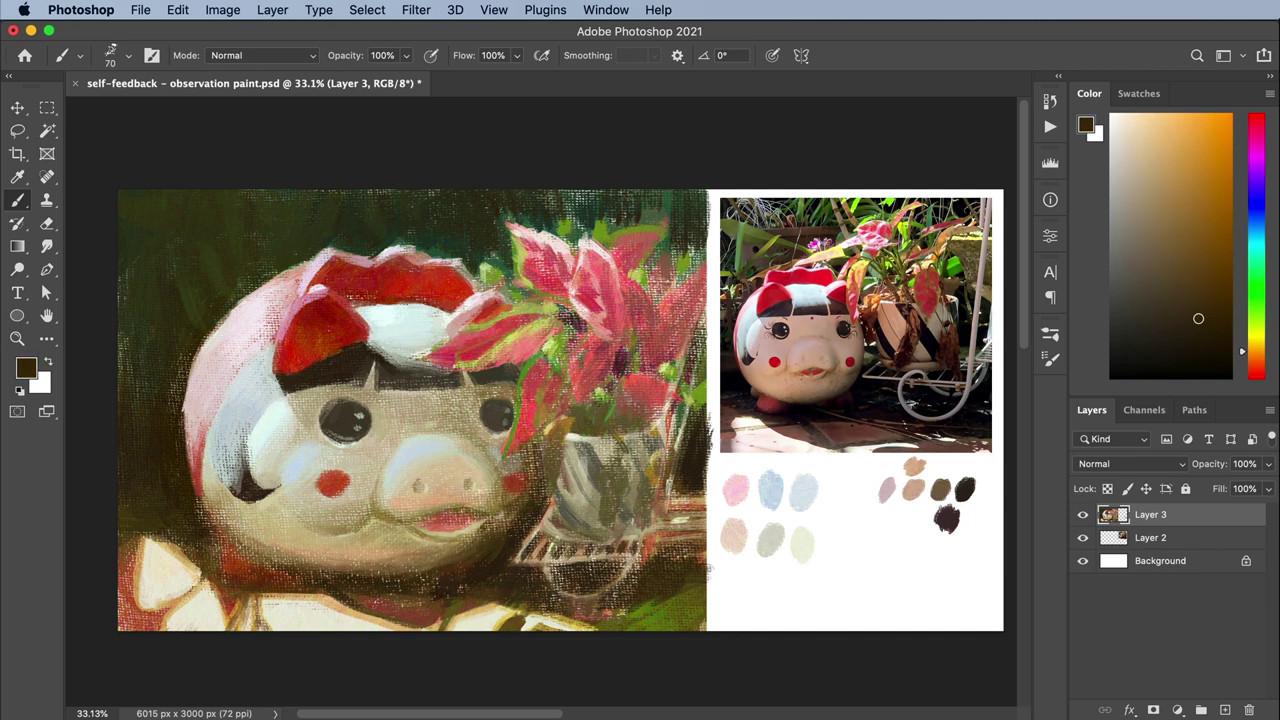
alt+click(510, 511)
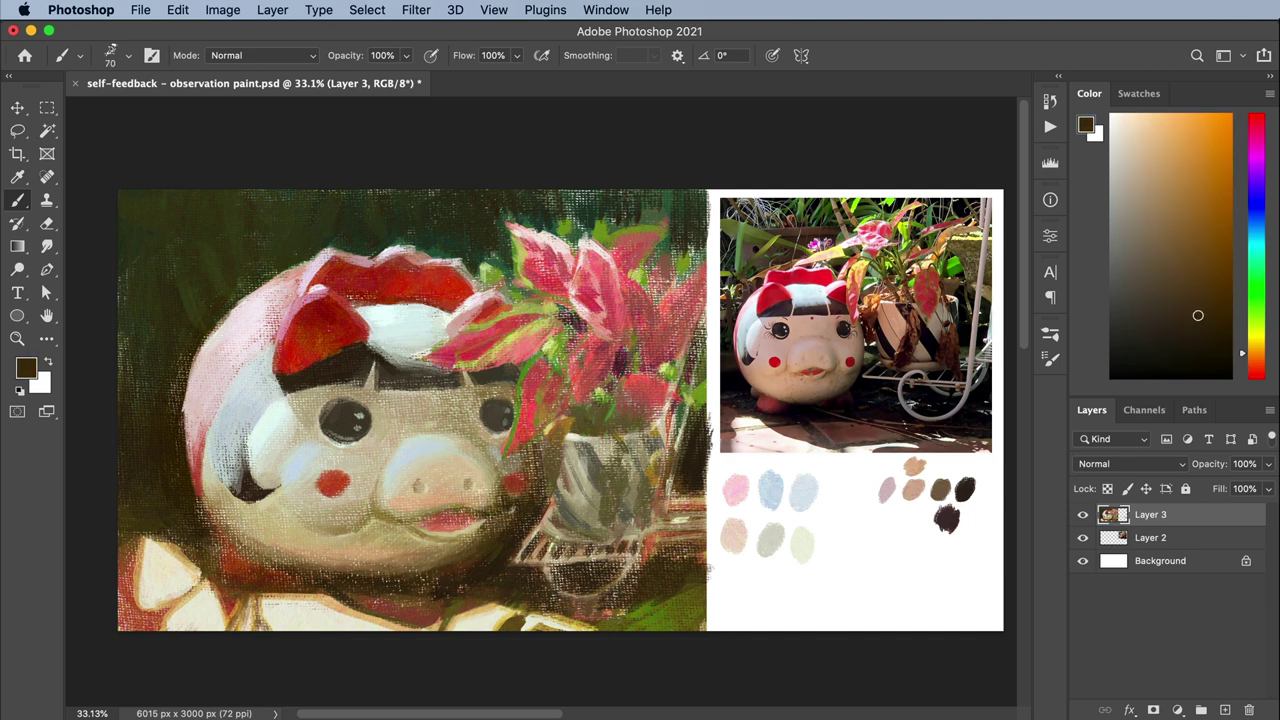
alt+click(510, 511)
alt+click(510, 511)
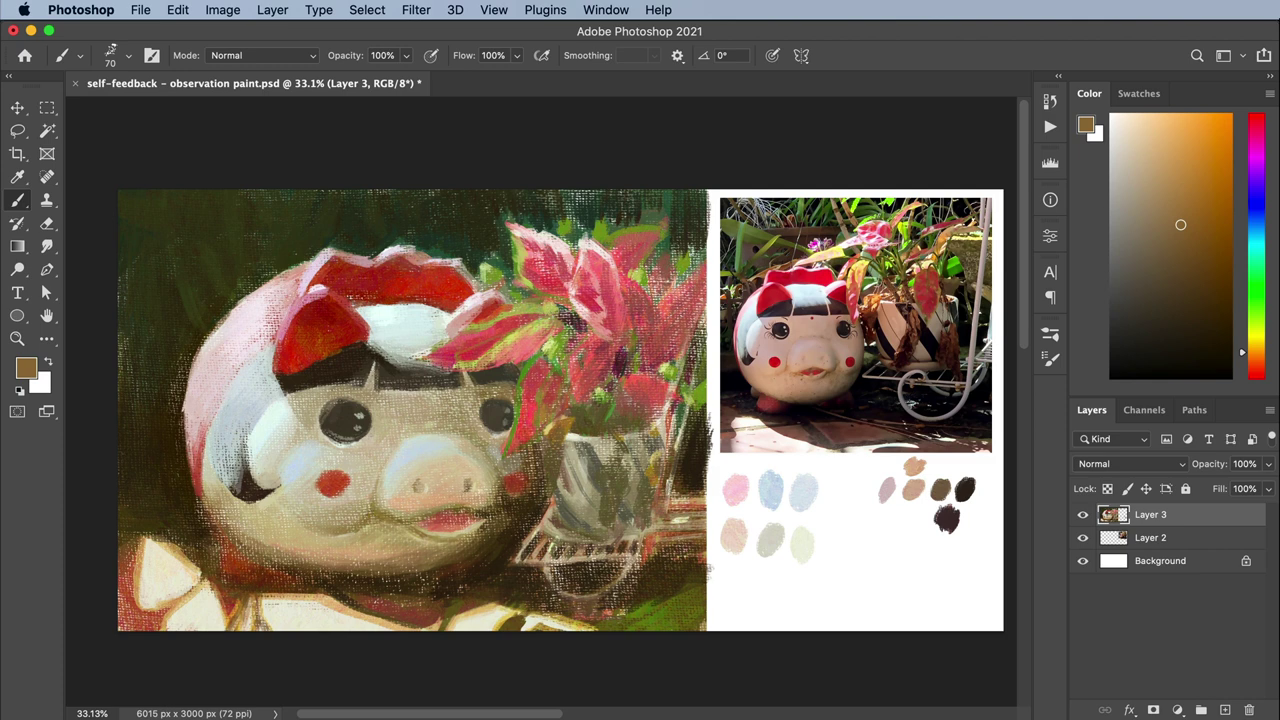
Repaint the red headpiece and its scalloped edge with sampled dark red, bright red and trim tones at brush size 70
alt+click(418, 325)
alt+click(390, 300)
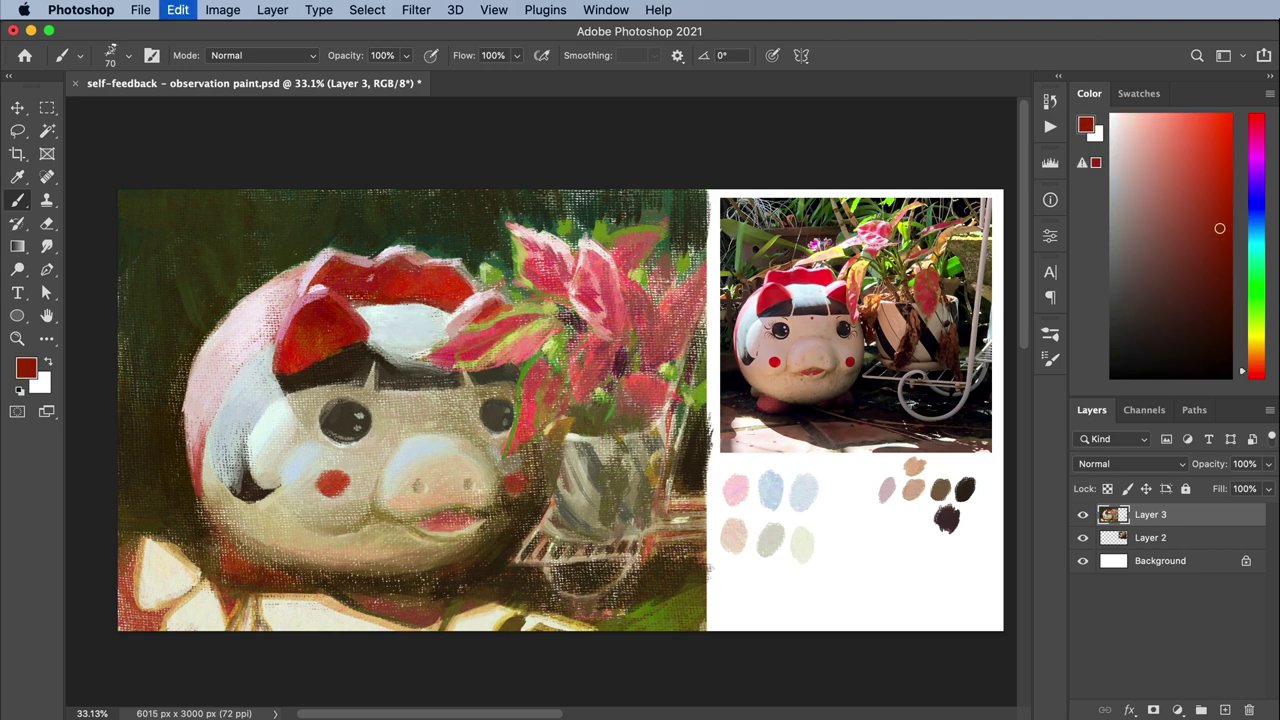
alt+click(371, 291)
alt+click(389, 301)
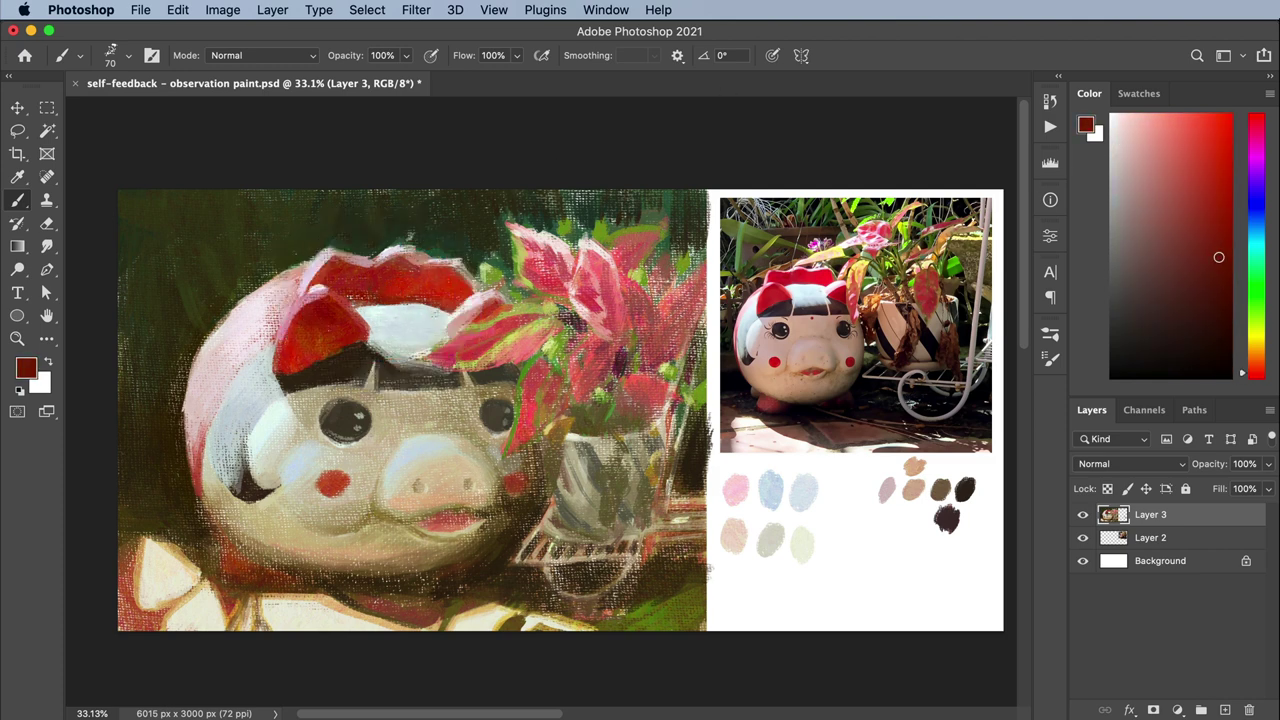
alt+click(406, 245)
alt+click(355, 264)
alt+click(457, 272)
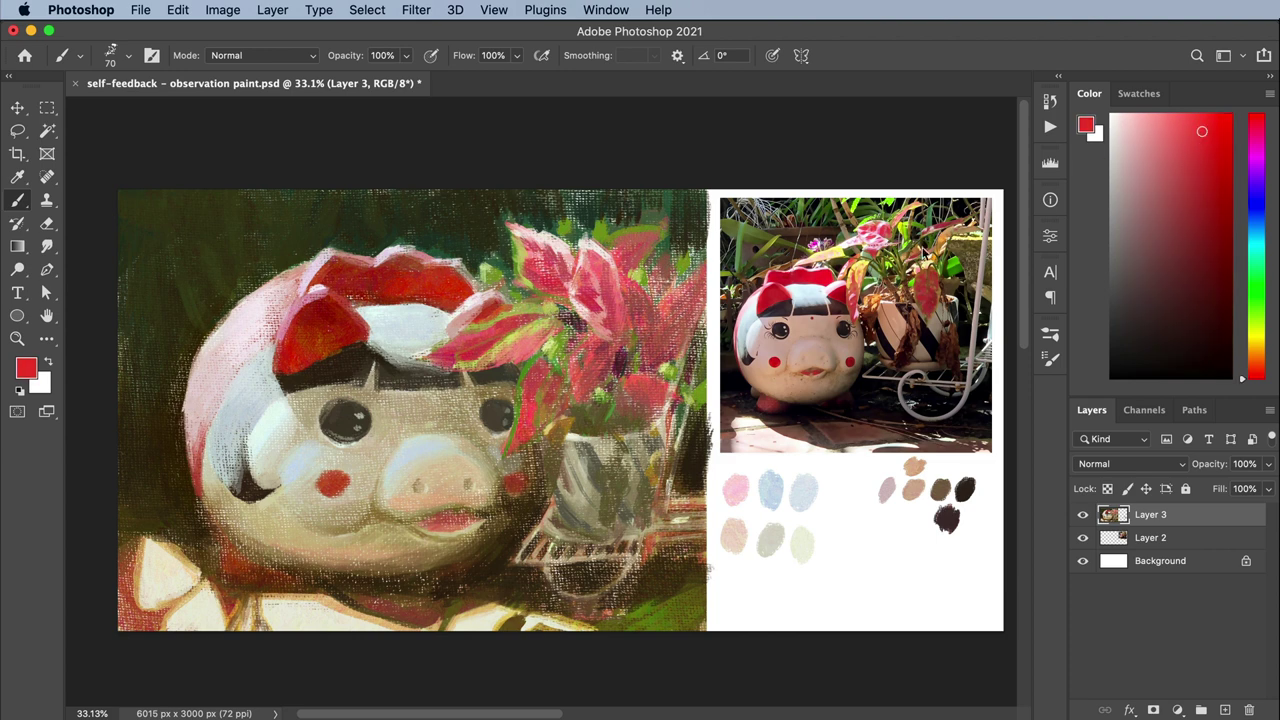
Rebuild the figure's right cheek, its red spot and shaded edge with sampled tan, dark brown and dark red
scroll(513, 456, right, 1)
alt+click(513, 456)
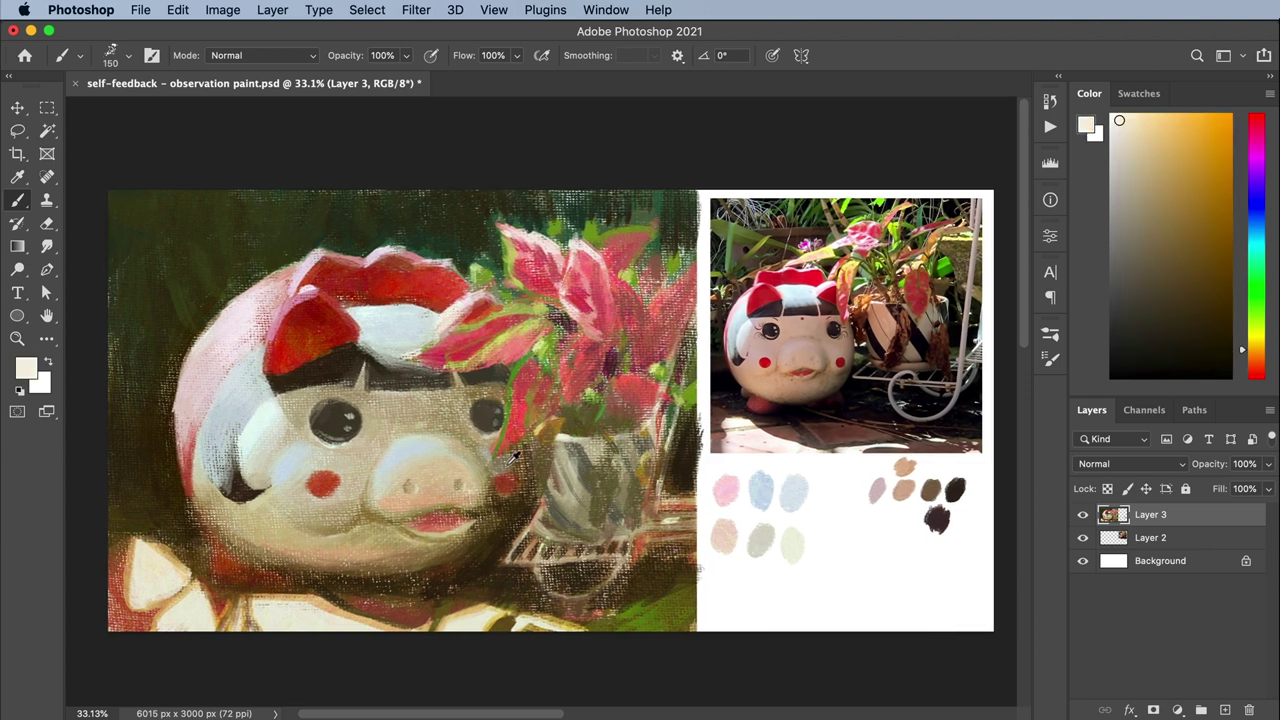
alt+click(507, 455)
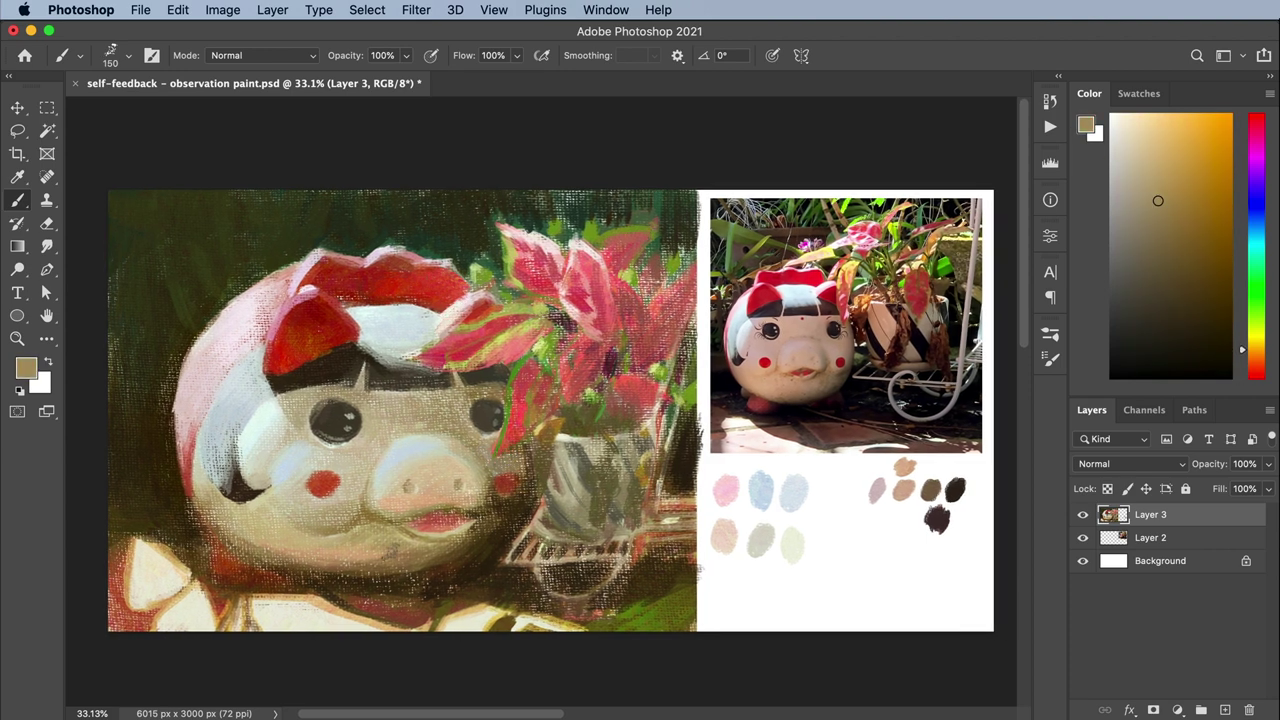
alt+click(506, 466)
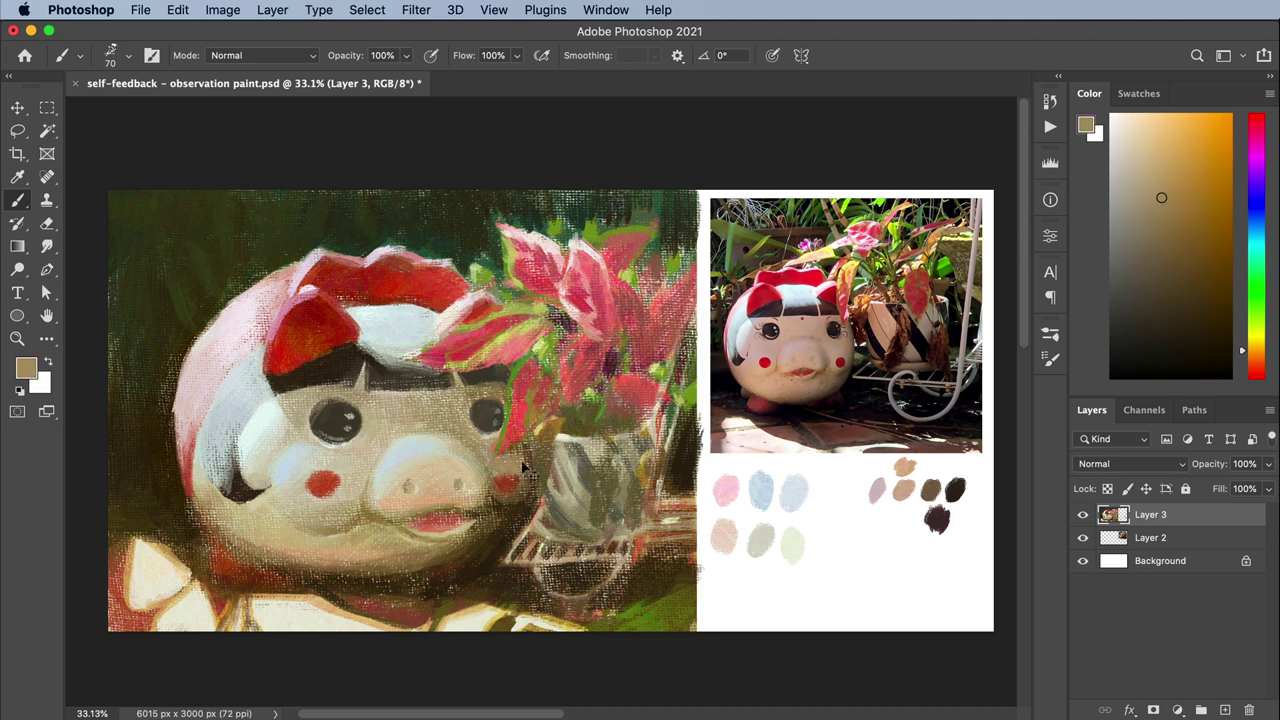
alt+click(536, 516)
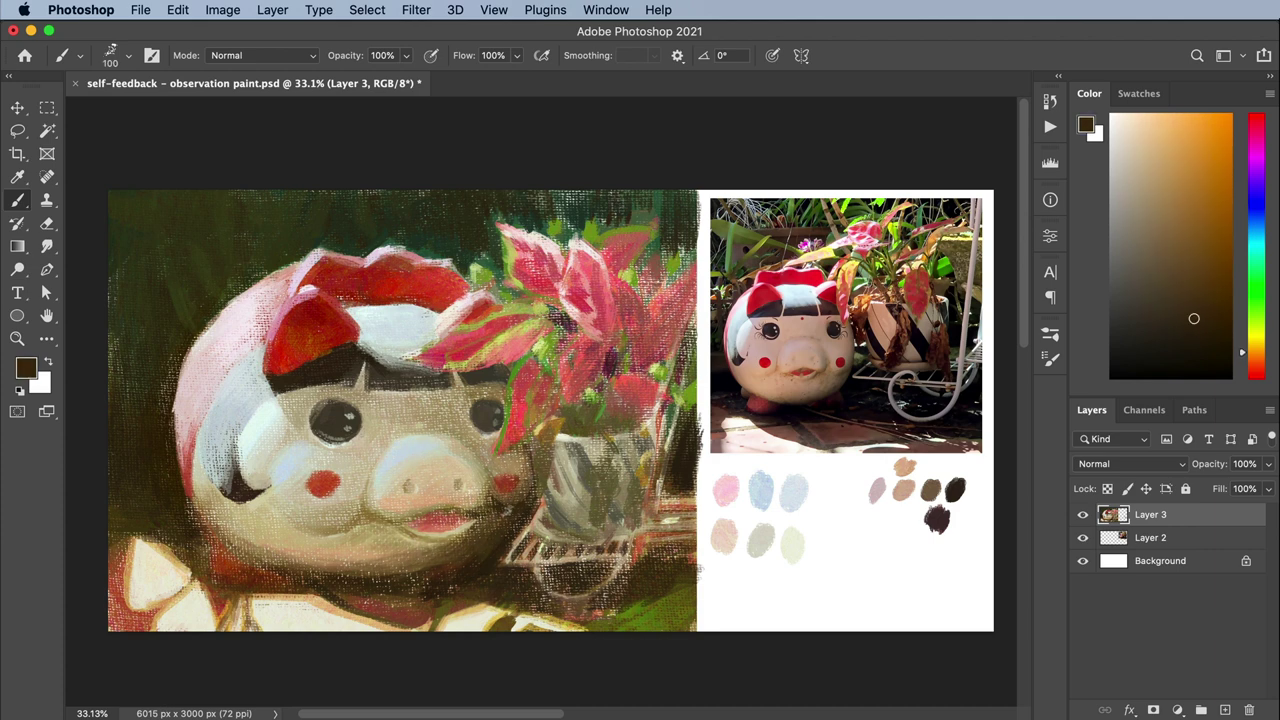
alt+click(482, 525)
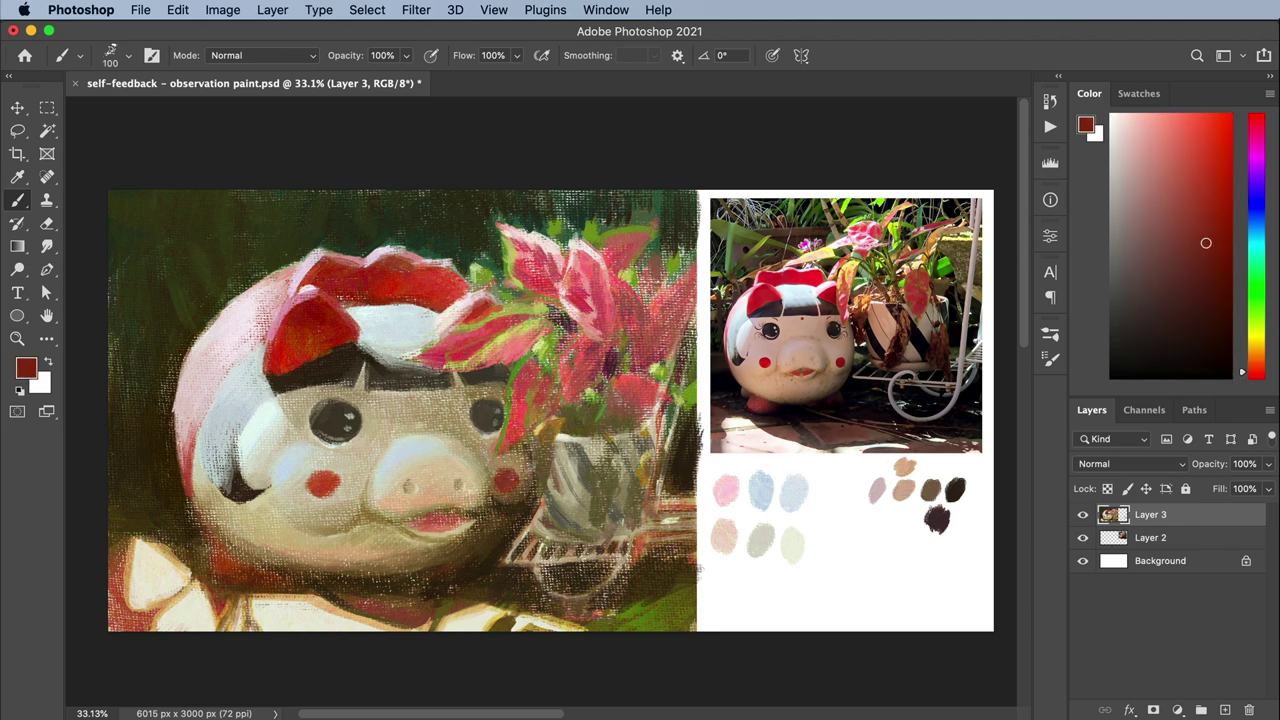
Repaint the skin around the figure's right eye and beside the snout with sampled grey-green, brown and beige plus a pale lavender
alt+click(529, 439)
alt+click(490, 447)
alt+click(490, 447)
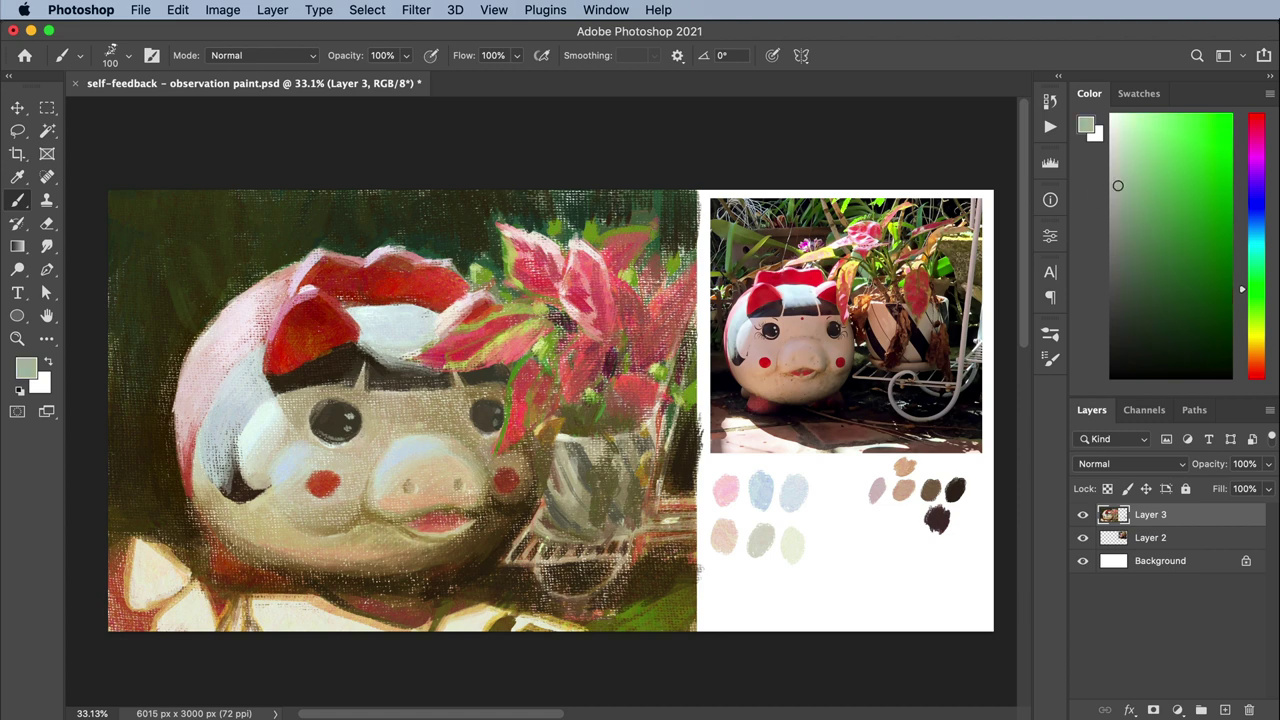
alt+click(494, 460)
alt+click(500, 385)
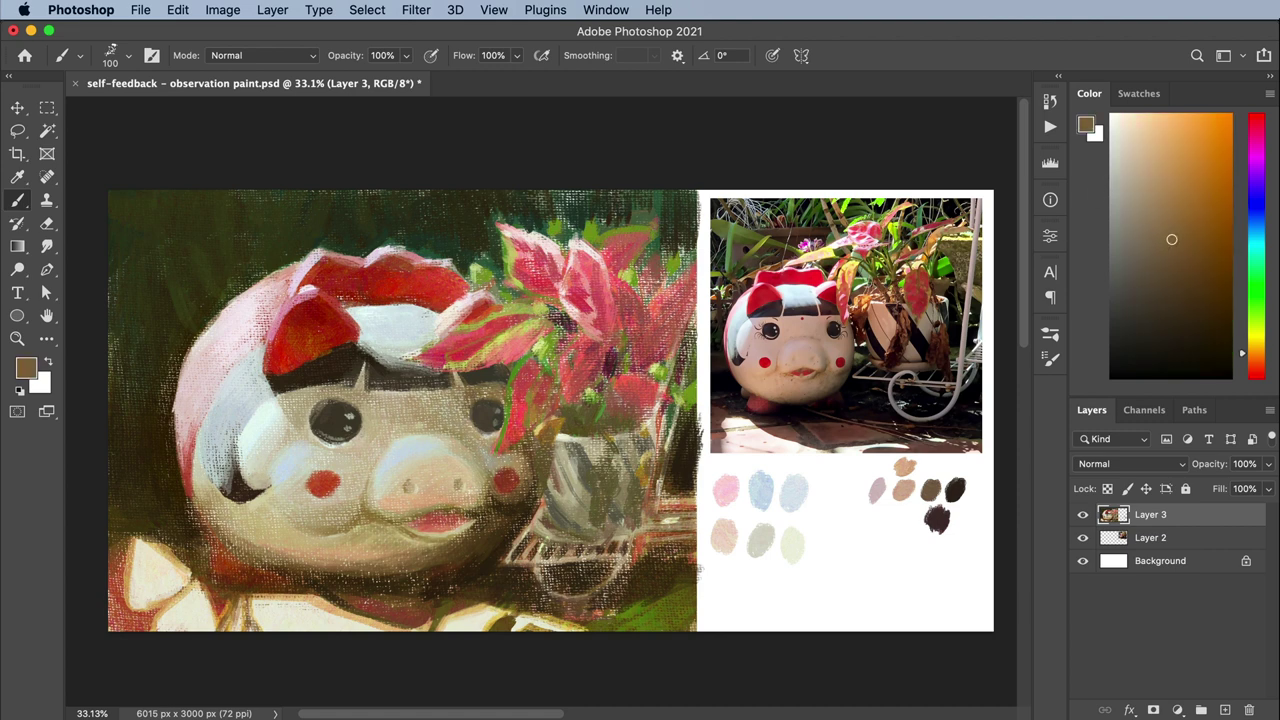
alt+click(461, 398)
alt+click(497, 452)
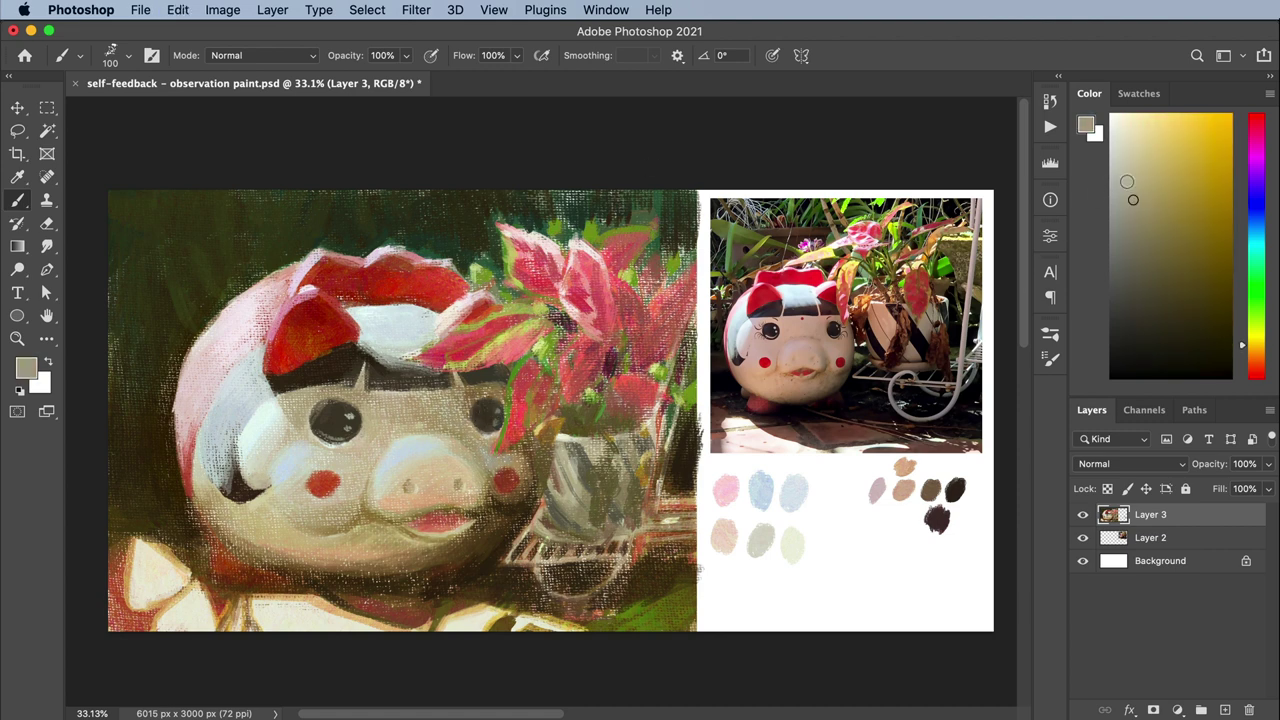
alt+click(477, 446)
alt+click(470, 441)
alt+click(465, 468)
click(1254, 199)
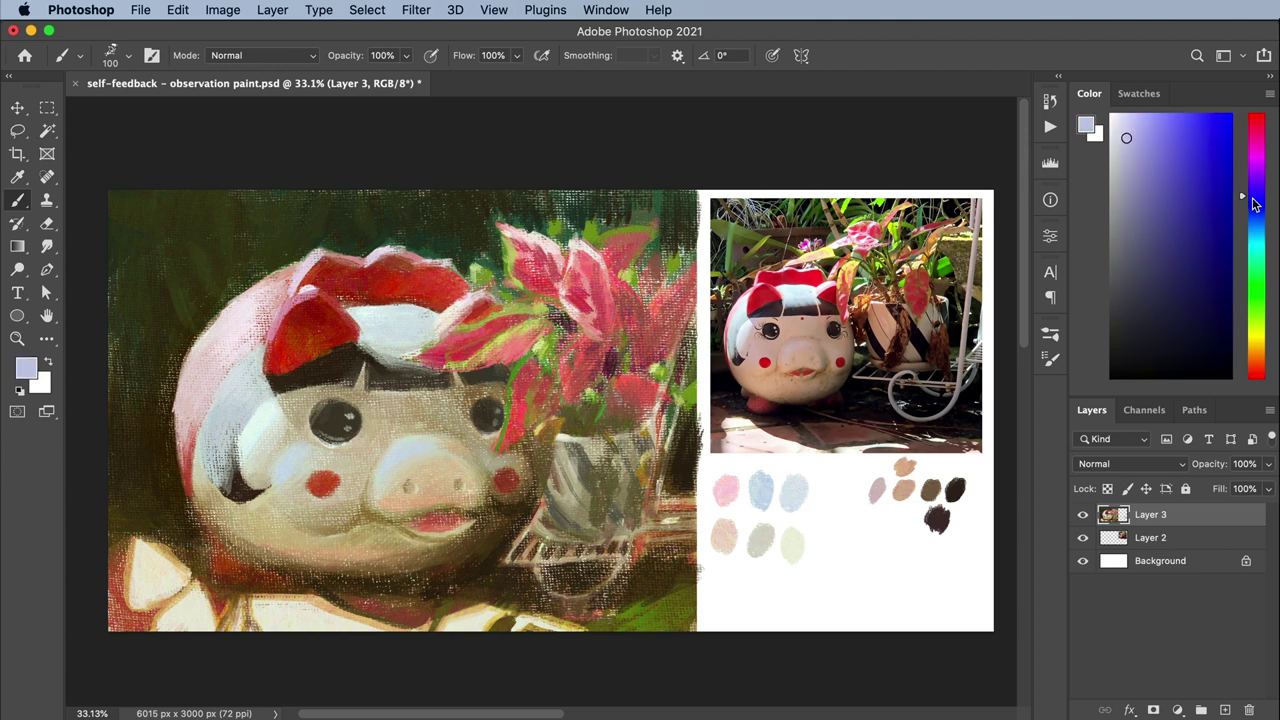
Even out the figure's lower-left face and cheek with sampled warm yellow and khaki tones at brush size 100
scroll(550, 410, down, 1)
alt+click(286, 571)
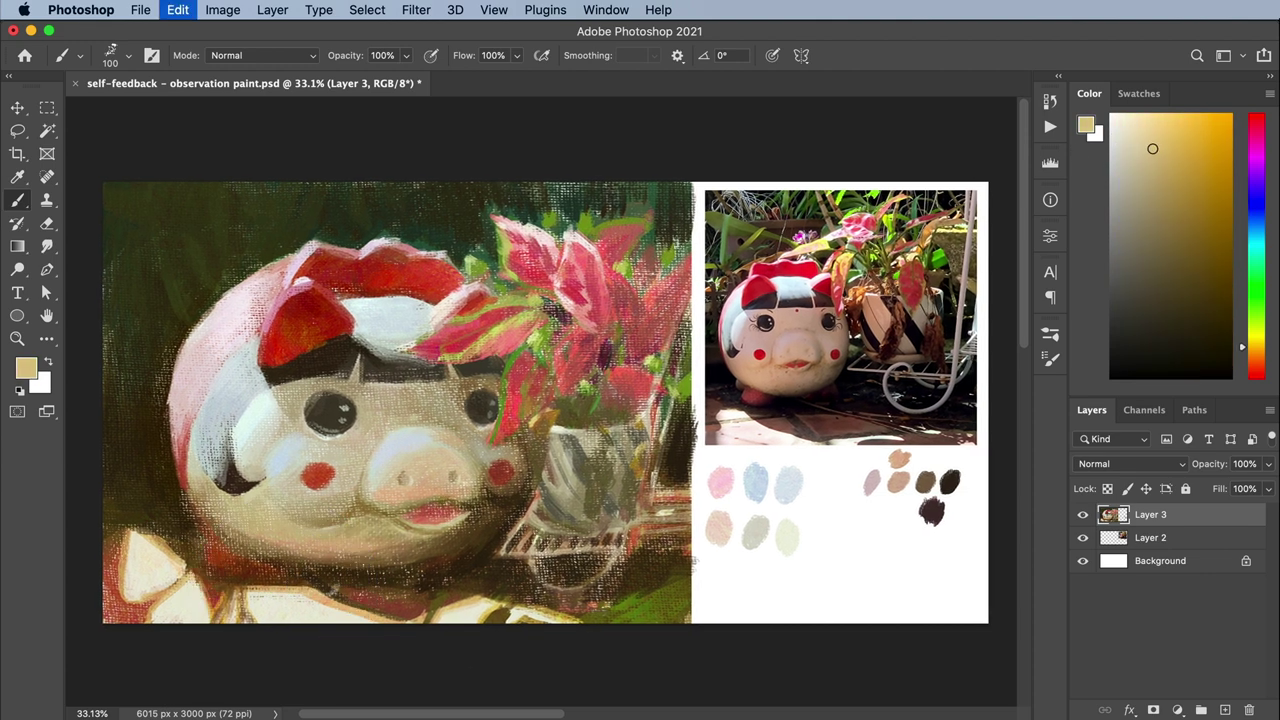
alt+click(268, 448)
alt+click(297, 427)
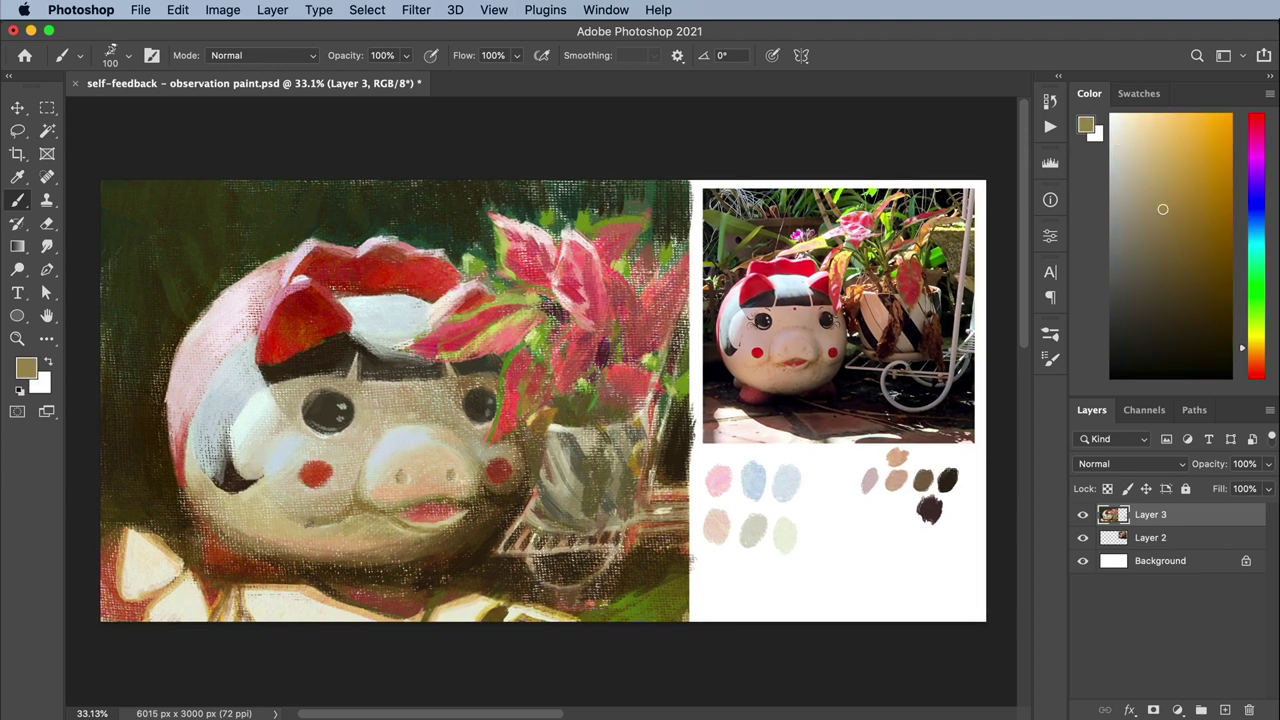
alt+click(322, 523)
Define the flowerpot's left rim and overhanging leaves with sampled dark brown, ochre and yellow-green, reducing the brush size to 70
alt+click(538, 462)
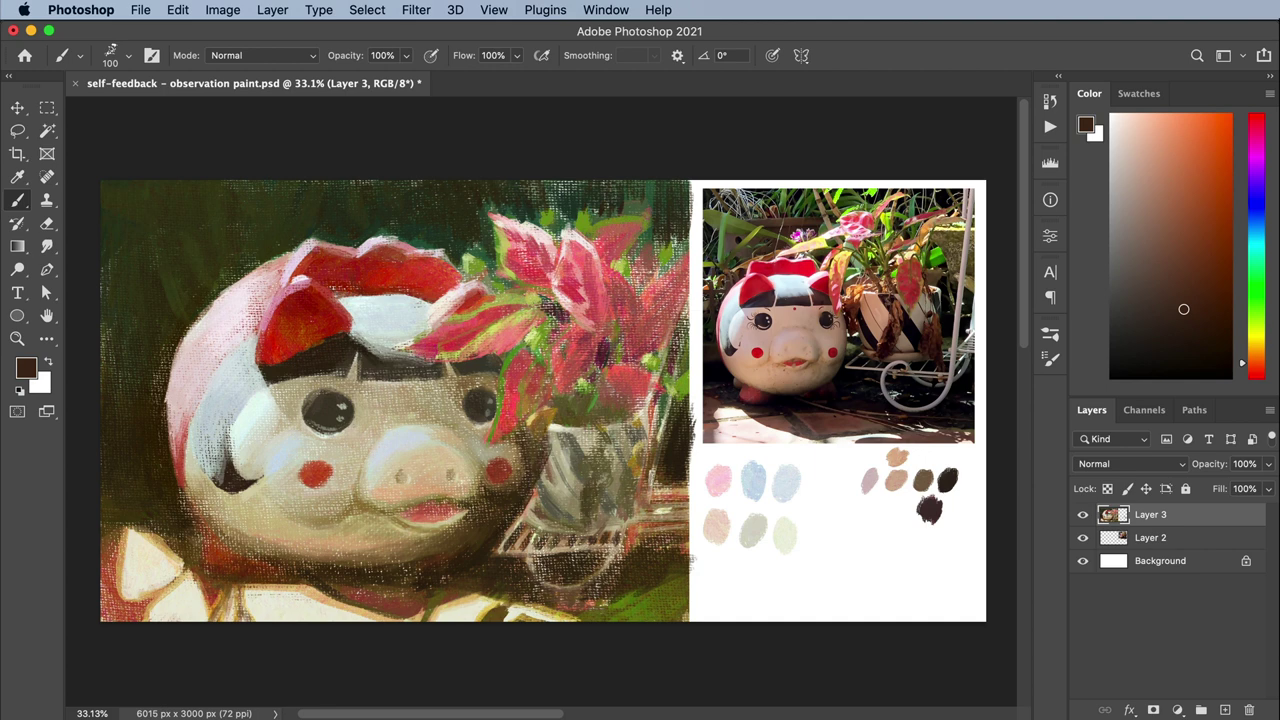
alt+click(527, 432)
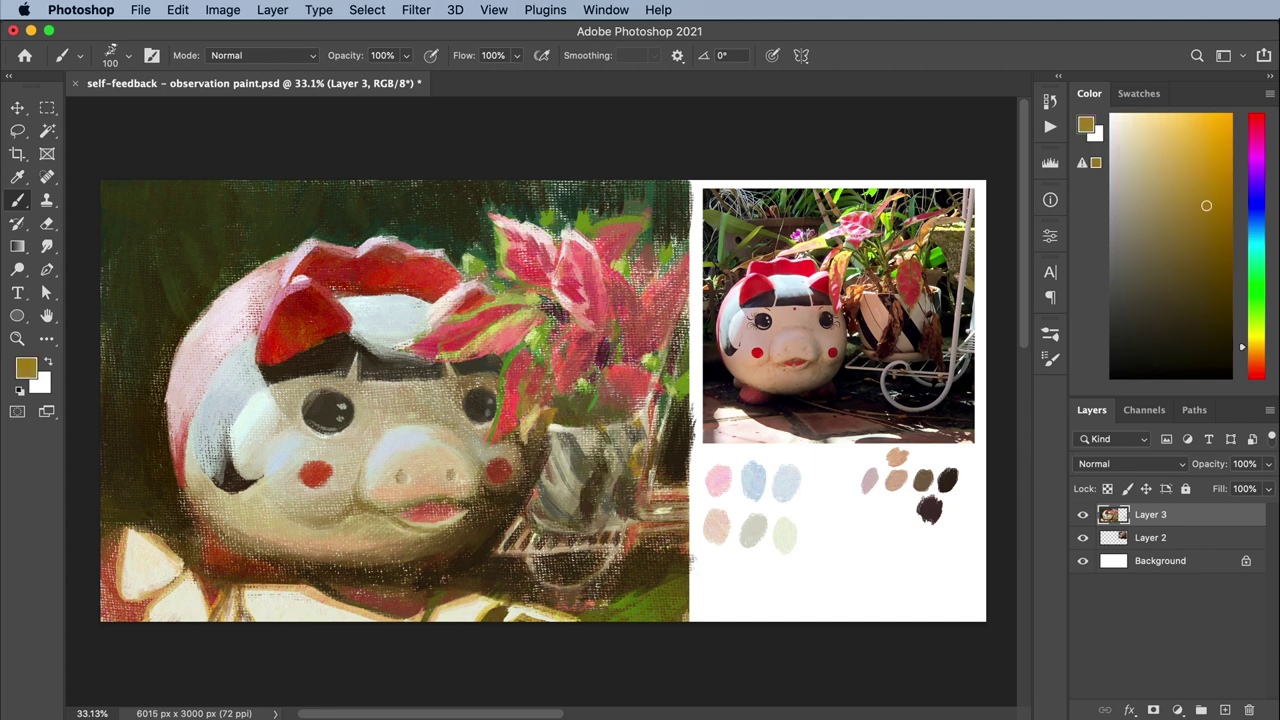
key(bracketleft)
key(bracketleft)
key(bracketleft)
alt+click(529, 406)
alt+click(534, 366)
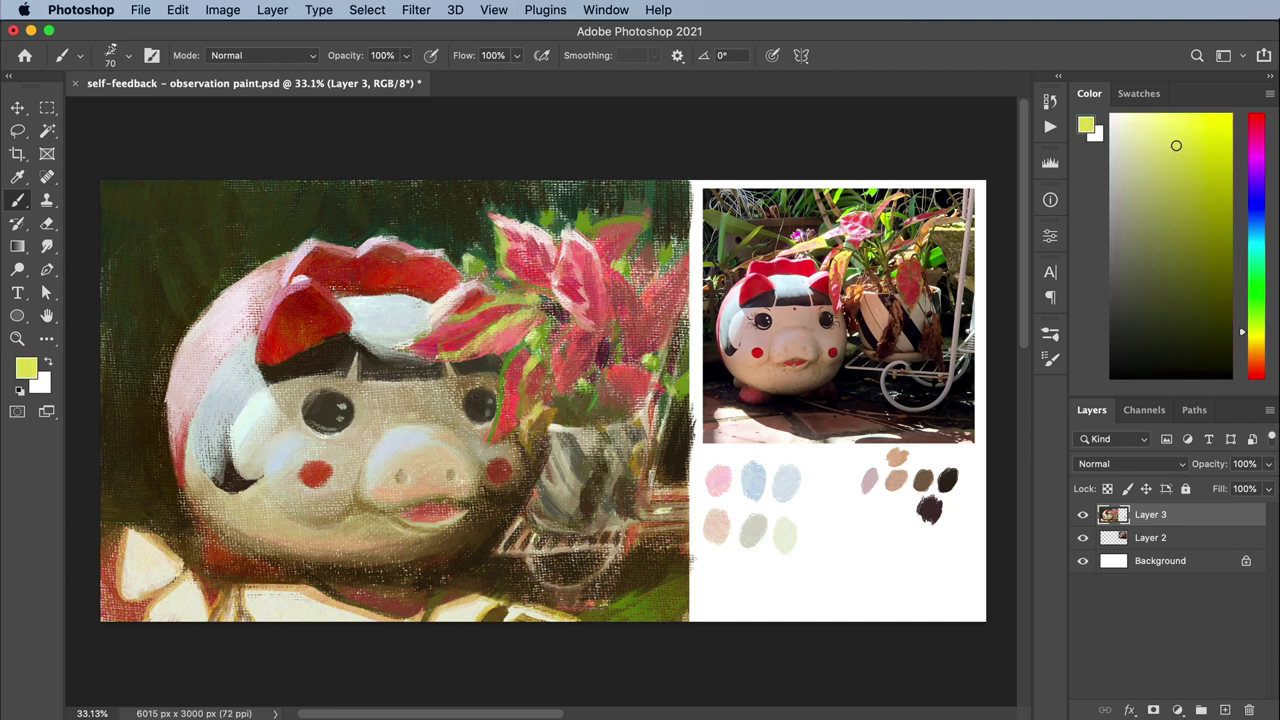
alt+click(545, 448)
alt+click(545, 456)
alt+click(437, 421)
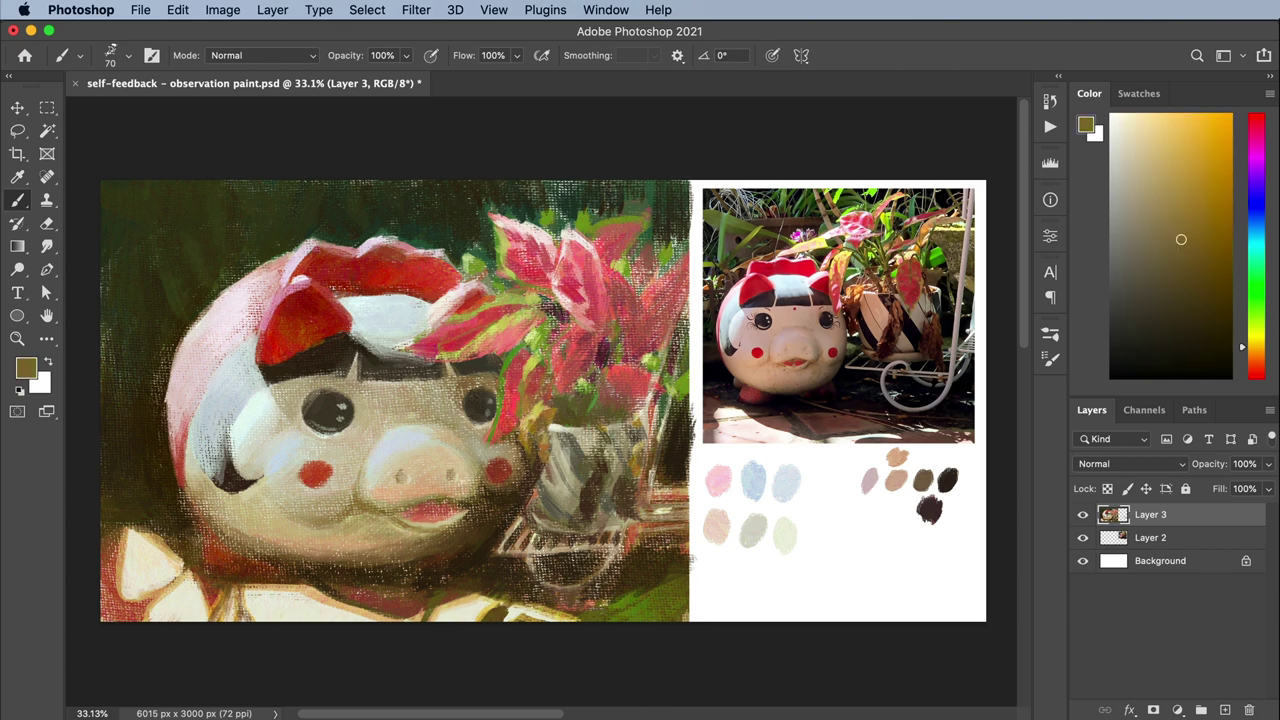
Darken the flowerpot's shaded body with sampled dark browns using a brush size of 175
alt+click(545, 490)
alt+click(556, 501)
key(bracketright)
key(bracketright)
key(bracketright)
key(bracketright)
key(bracketright)
key(bracketright)
alt+click(626, 500)
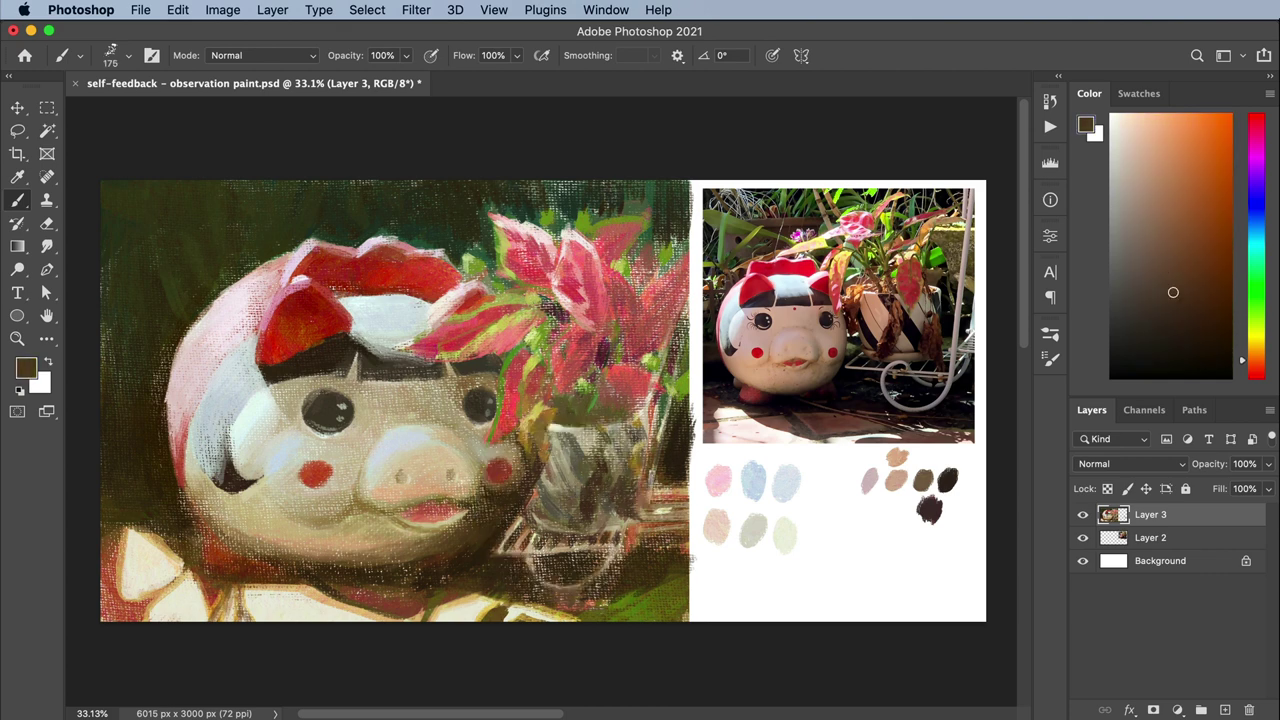
alt+click(626, 500)
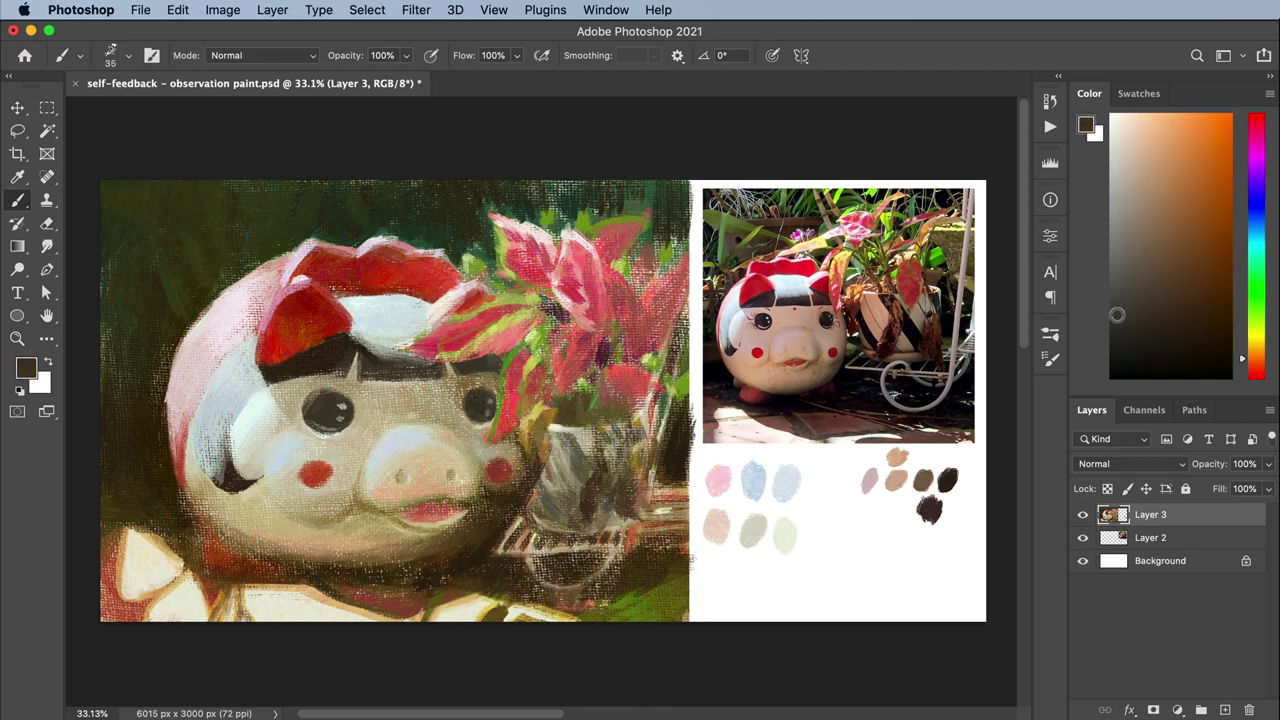
Refine the flowerpot's light side, rim and overhanging leaves with sampled grey-beige, cream, yellow and dark brown at brush size 35
alt+click(565, 470)
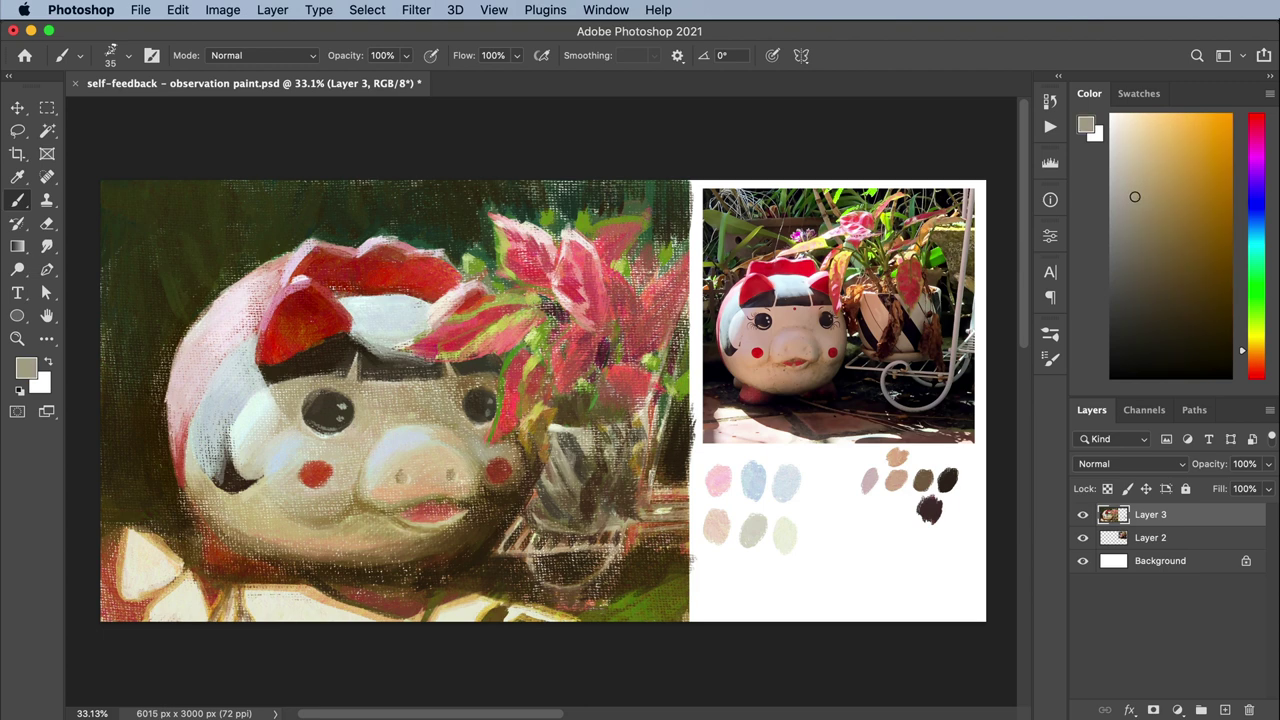
alt+click(581, 470)
alt+click(569, 472)
alt+click(593, 401)
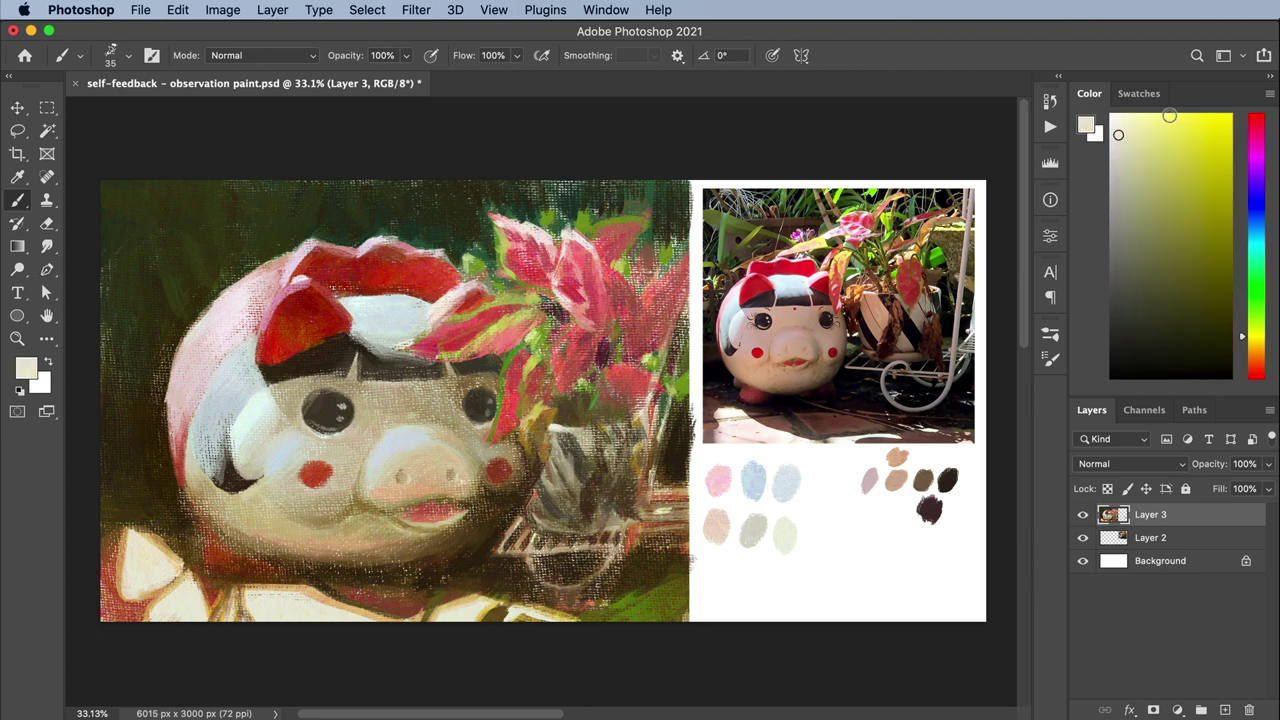
alt+click(593, 401)
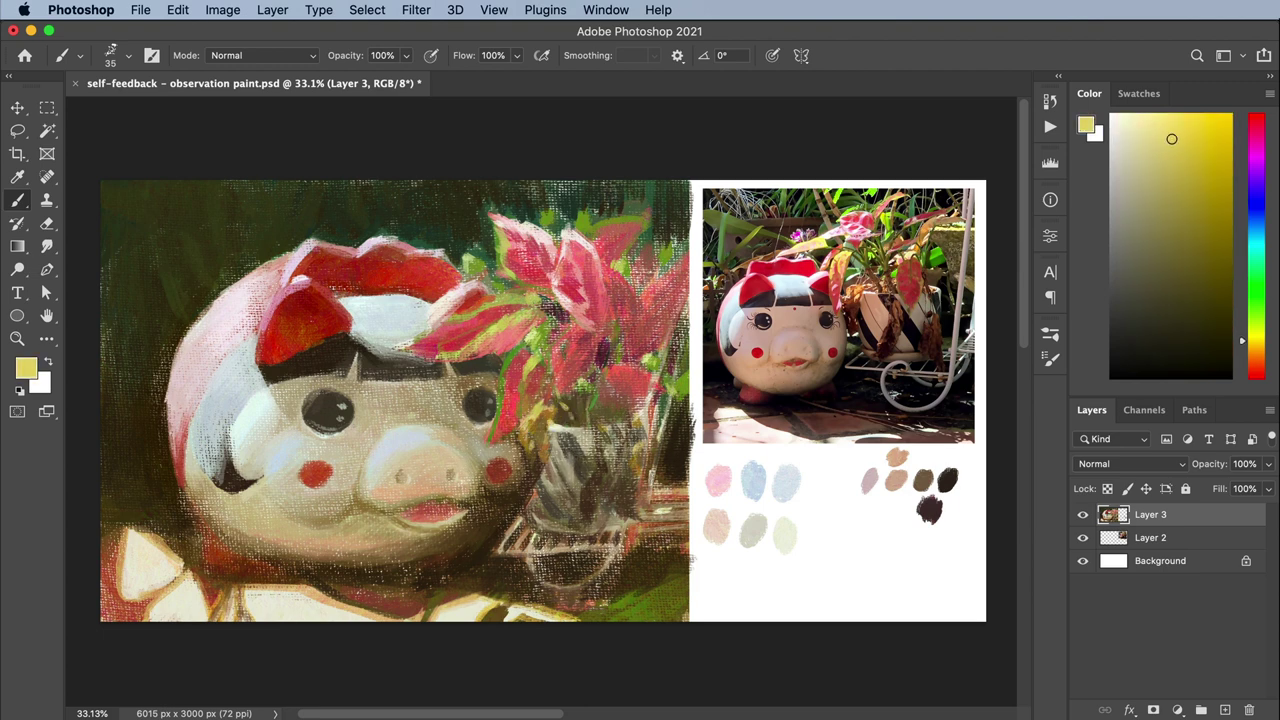
alt+click(588, 400)
alt+click(556, 402)
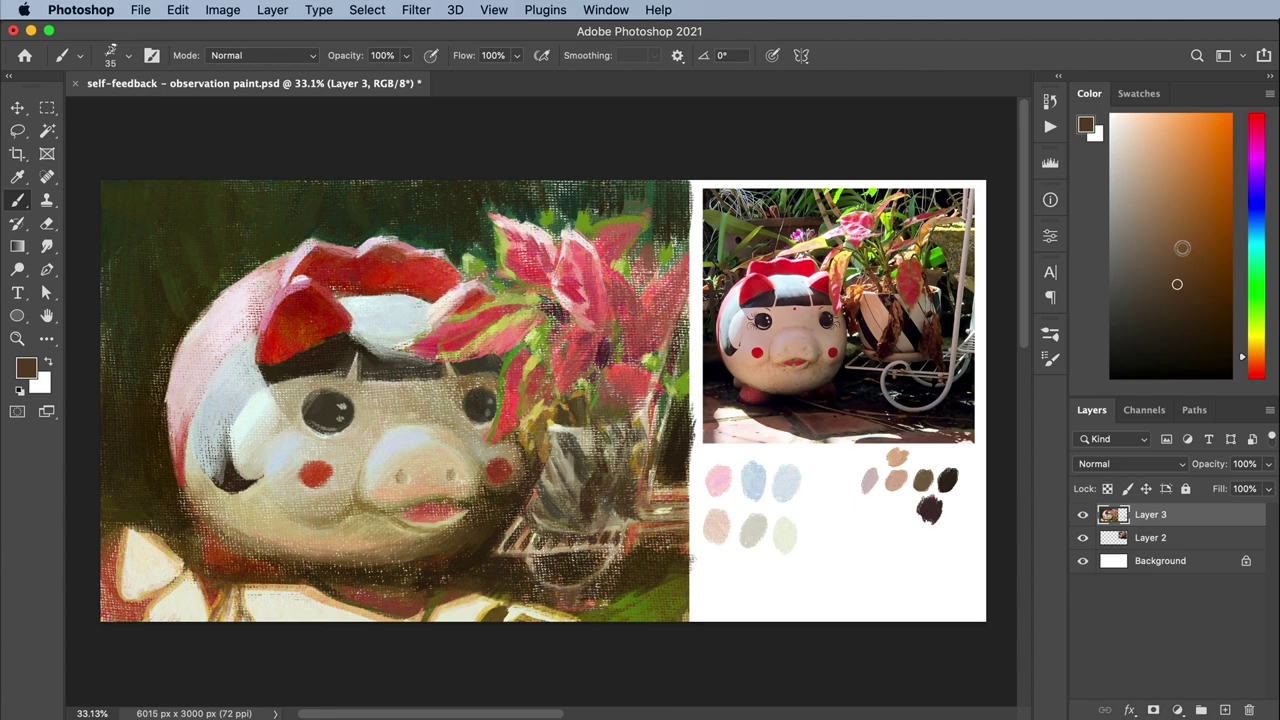
alt+click(640, 409)
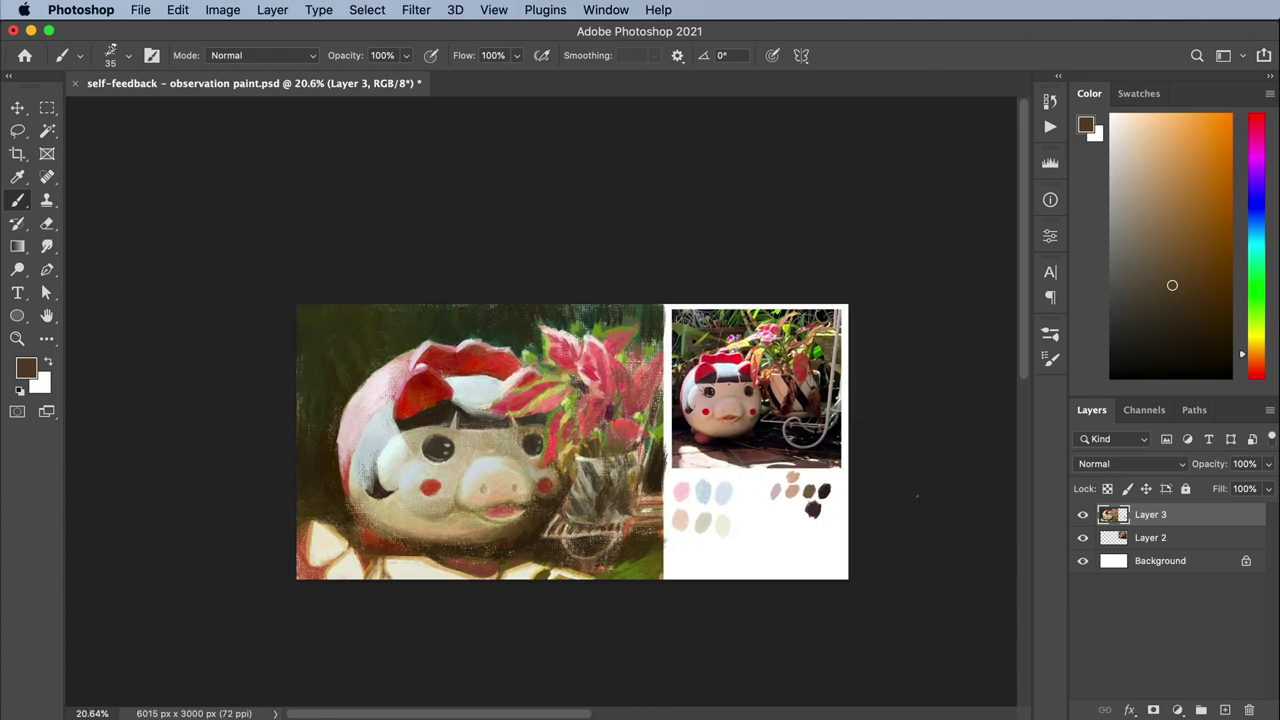
Bring in the original observation paint image beneath Layer 3, align it, compare before and after, and reselect Layer 3
key(v)
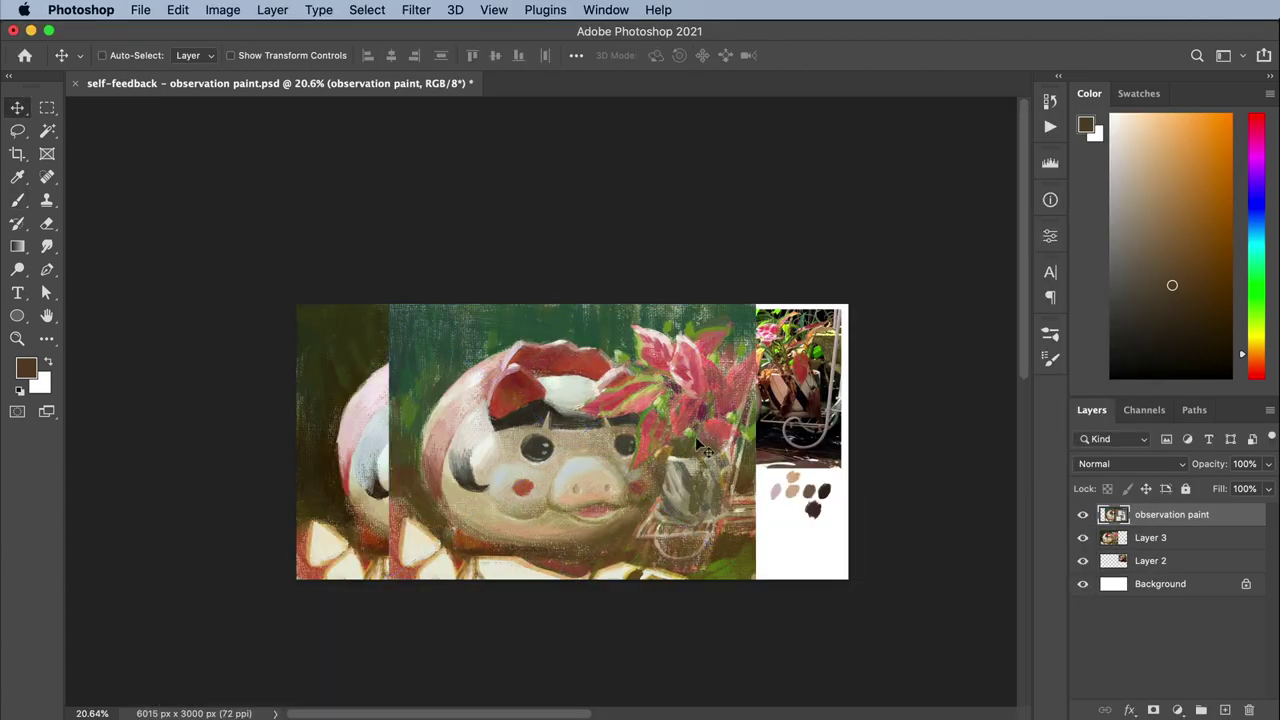
key(ctrl+bracketleft)
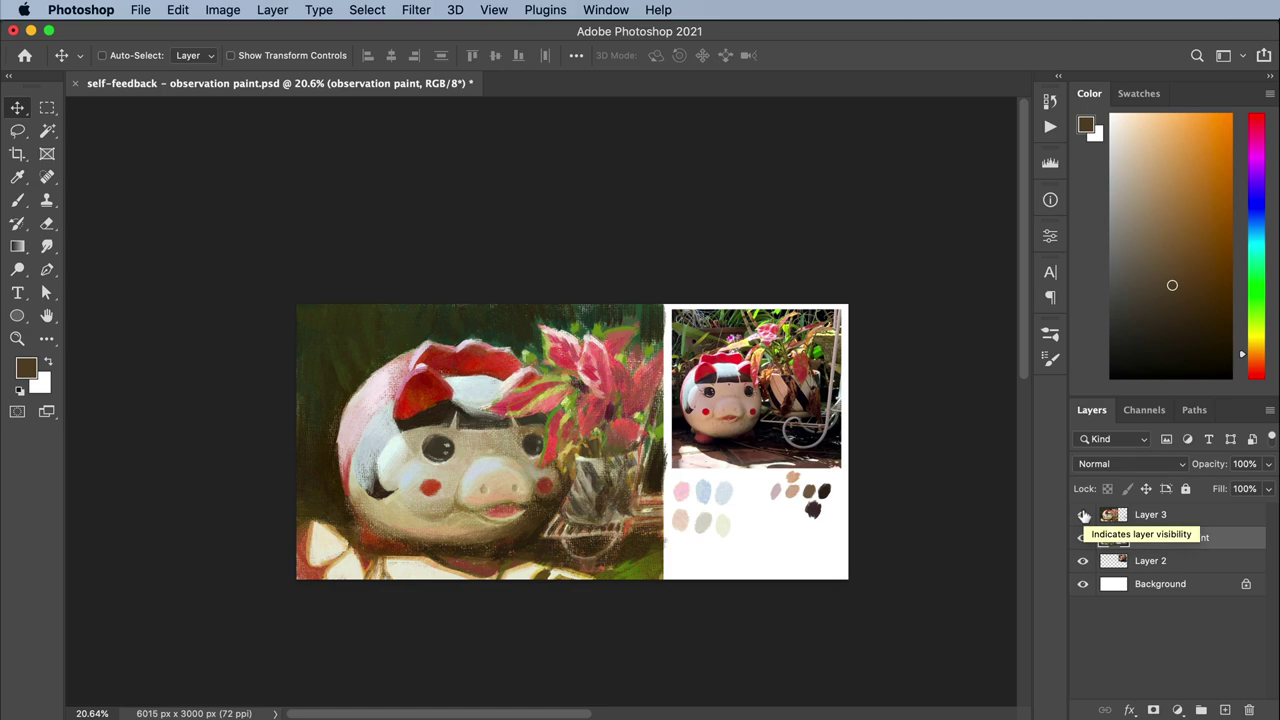
click(1082, 514)
click(1082, 514)
click(1150, 514)
Blend the figure's lower face and chin with sampled tan and olive brown at brush size 90
key(b)
scroll(445, 520, up, 3)
alt+click(481, 535)
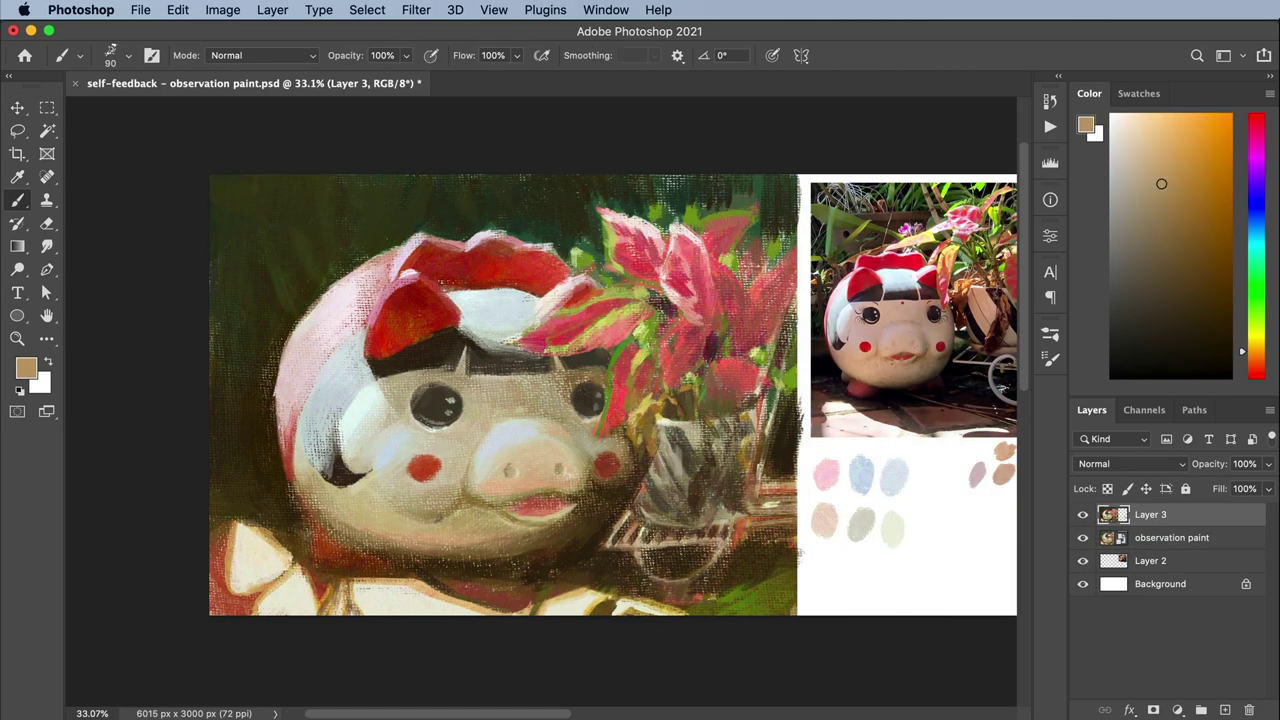
key(bracketright)
key(bracketright)
key(bracketright)
key(bracketright)
key(bracketright)
key(bracketright)
alt+click(591, 512)
scroll(591, 512, up, 3)
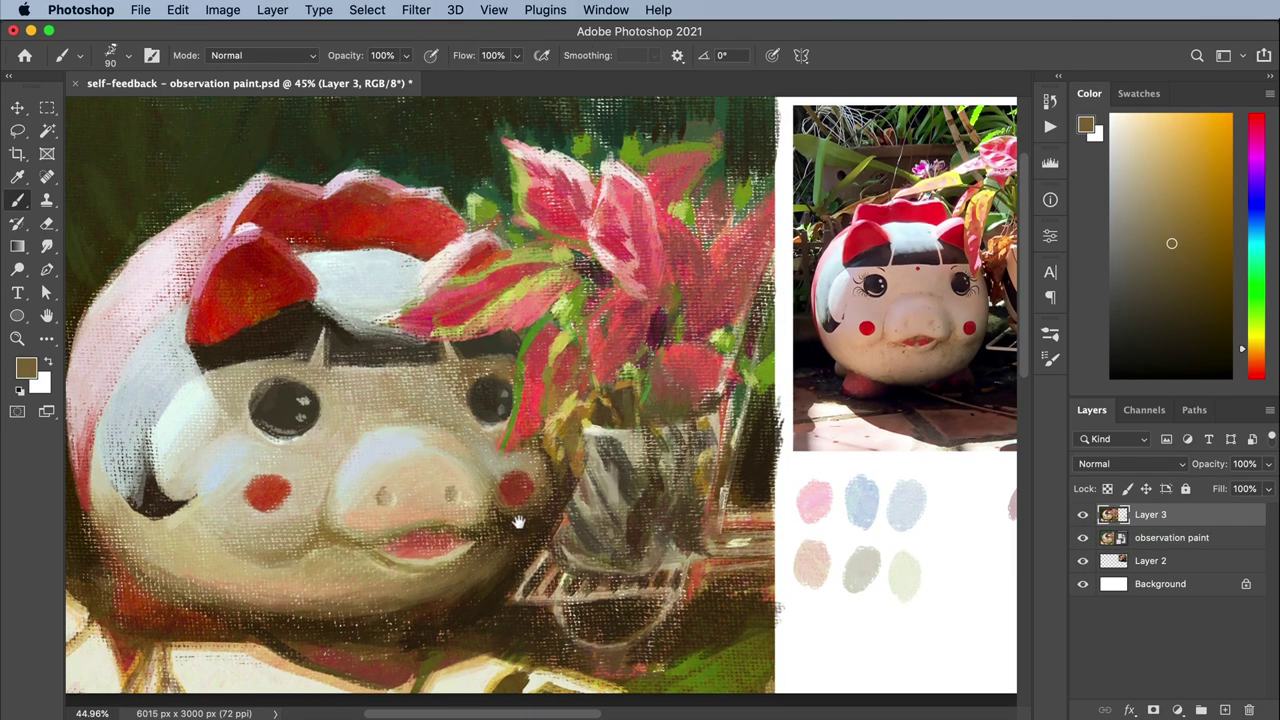
Deepen the broad shadow across the figure's lower-right body with sampled browns at brush size 250
alt+click(522, 540)
key(bracketright)
key(bracketright)
key(bracketright)
key(bracketright)
key(bracketright)
key(bracketright)
scroll(556, 517, down, 3)
alt+click(562, 520)
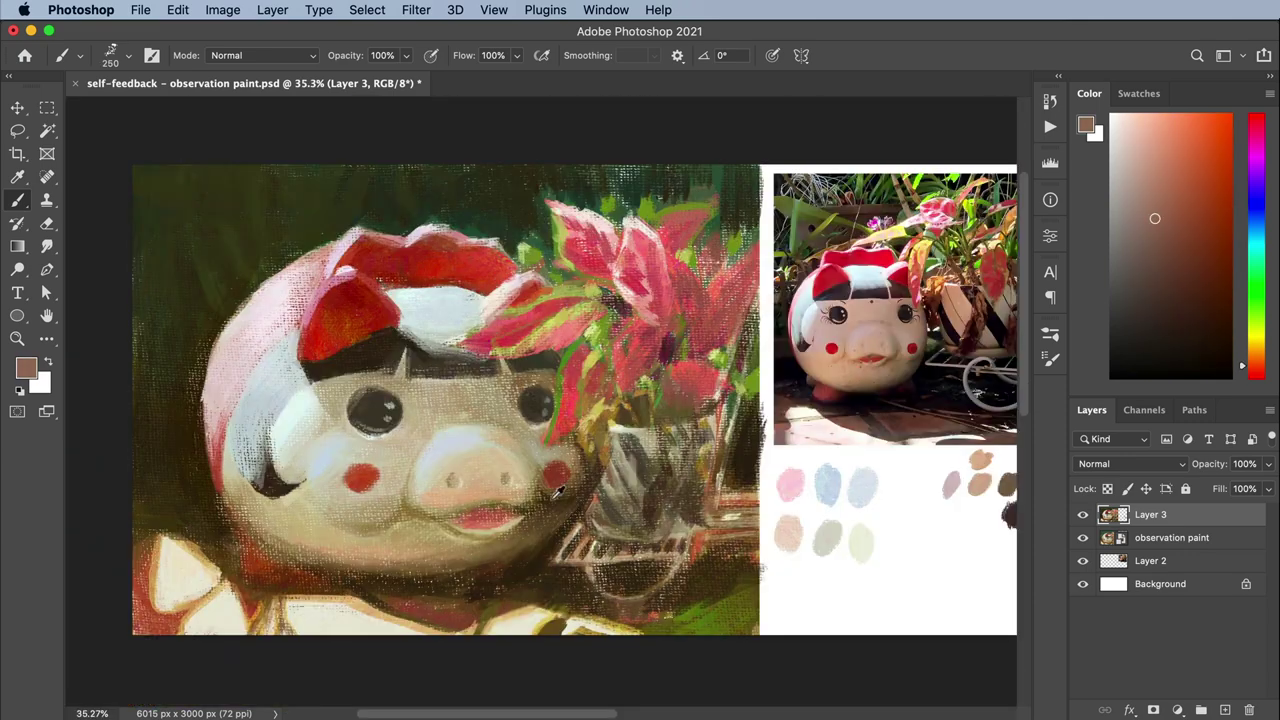
Refine the skin between the snout and right cheek spot with sampled dark brown and neighbouring tones, reducing the brush size to 70
scroll(596, 480, up, 1)
alt+click(540, 500)
key(bracketleft)
key(bracketleft)
key(bracketleft)
key(bracketleft)
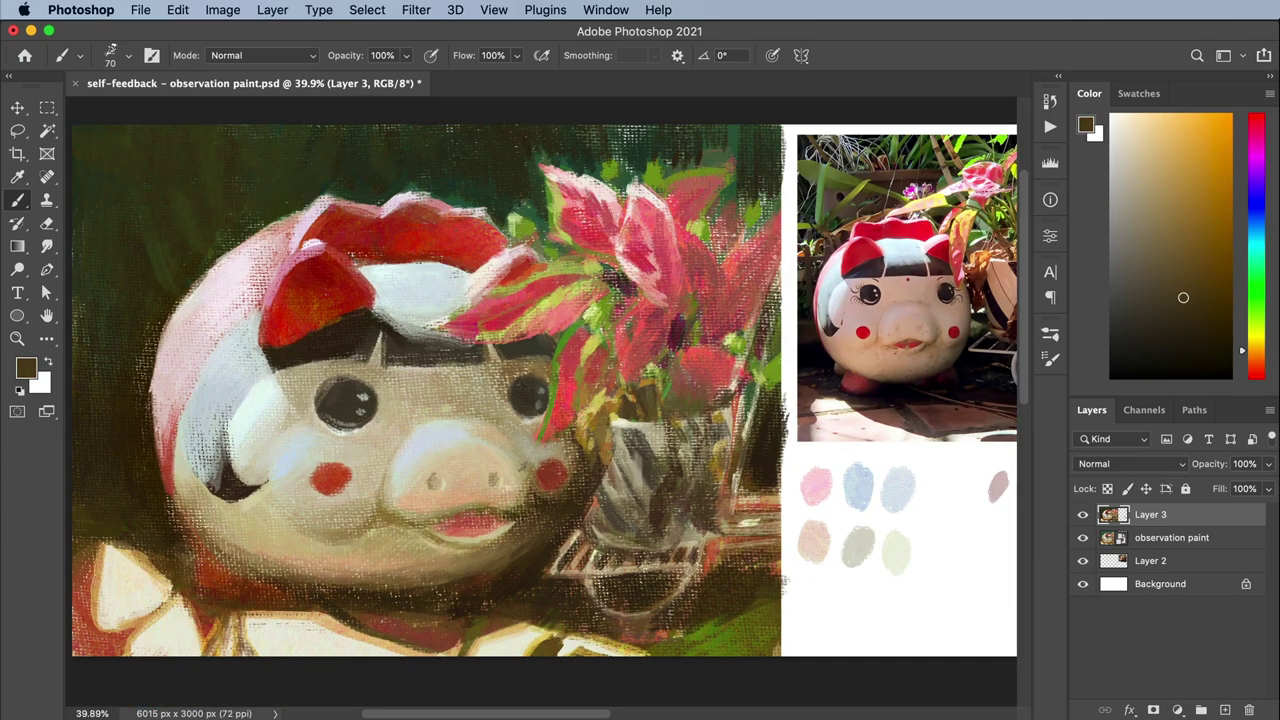
alt+click(526, 472)
alt+click(518, 495)
alt+click(544, 508)
scroll(547, 501, down, 5)
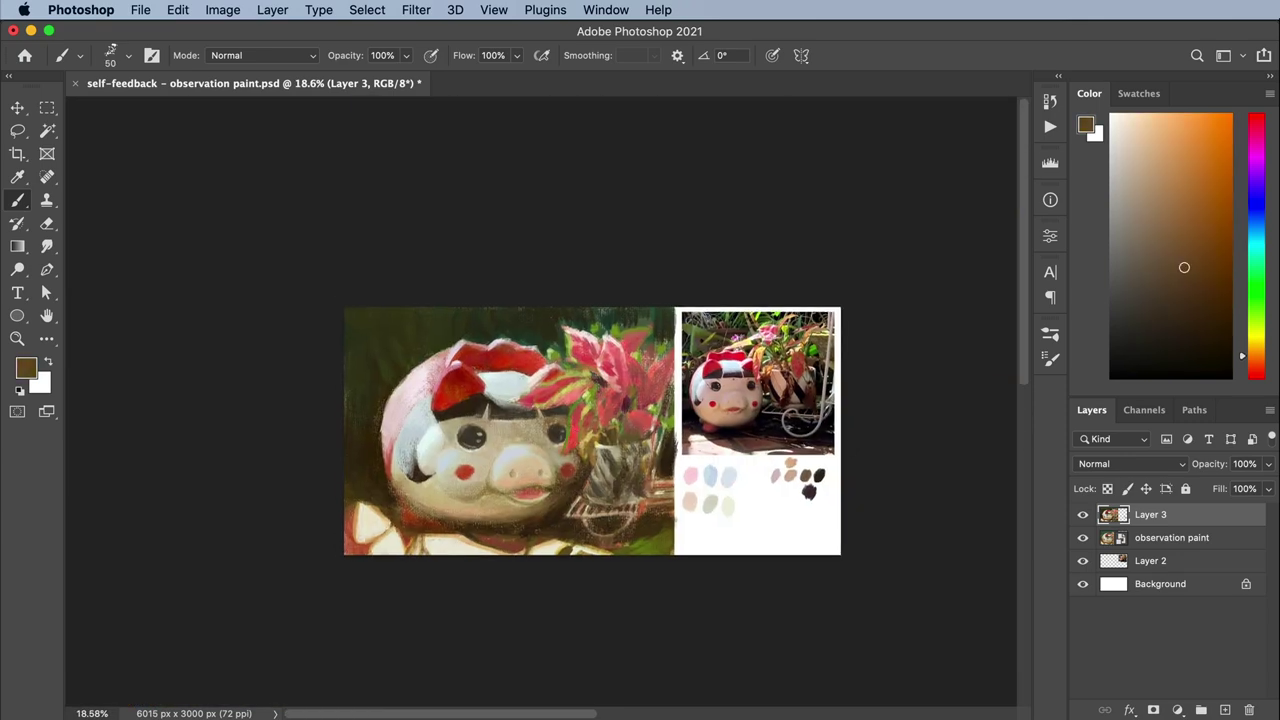
Soften the skin below the figure's right eye and beside the cheek spot with sampled khaki and grey-beige at brush size 50
scroll(547, 501, up, 5)
alt+click(545, 448)
alt+click(556, 500)
alt+click(540, 430)
scroll(540, 430, down, 1)
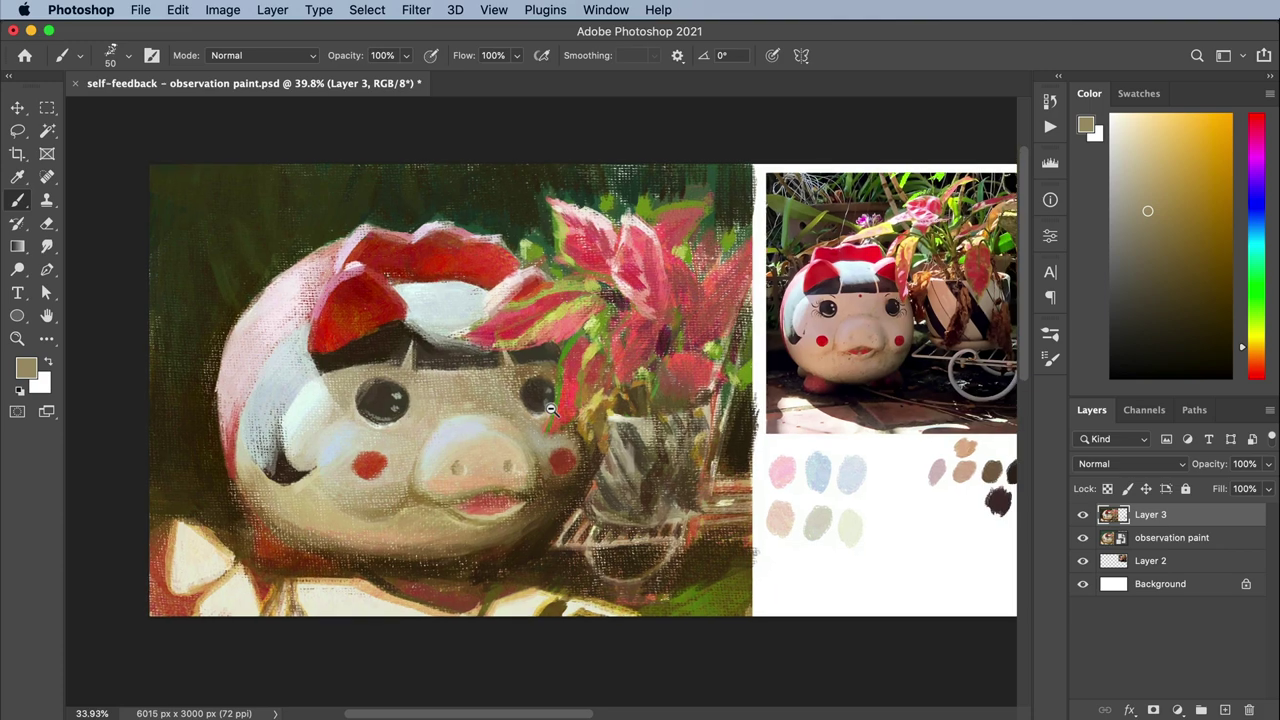
alt+click(532, 448)
alt+click(532, 448)
scroll(532, 448, down, 2)
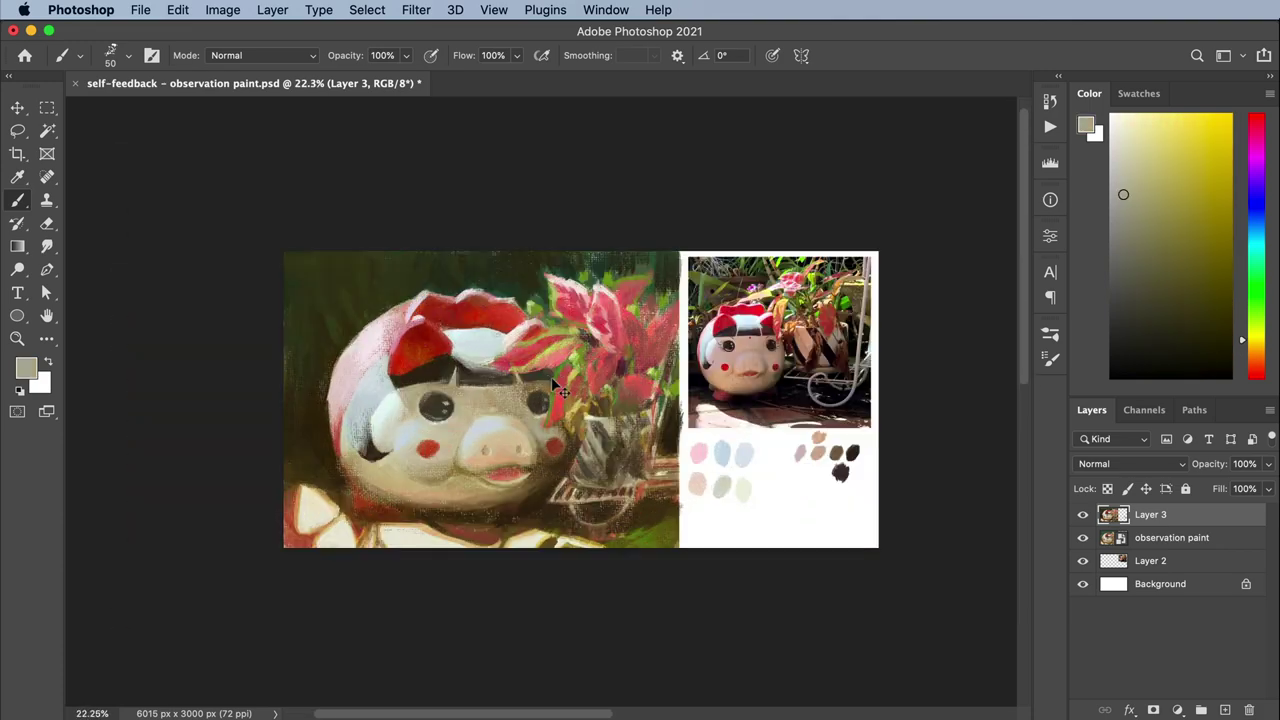
Repaint the right cheek spot in dark red and its shadowed surroundings in sampled dark brown at brush size 100
scroll(480, 499, up, 3)
key(bracketright)
key(bracketright)
key(bracketright)
key(bracketright)
key(bracketright)
alt+click(480, 499)
alt+click(548, 436)
alt+click(575, 440)
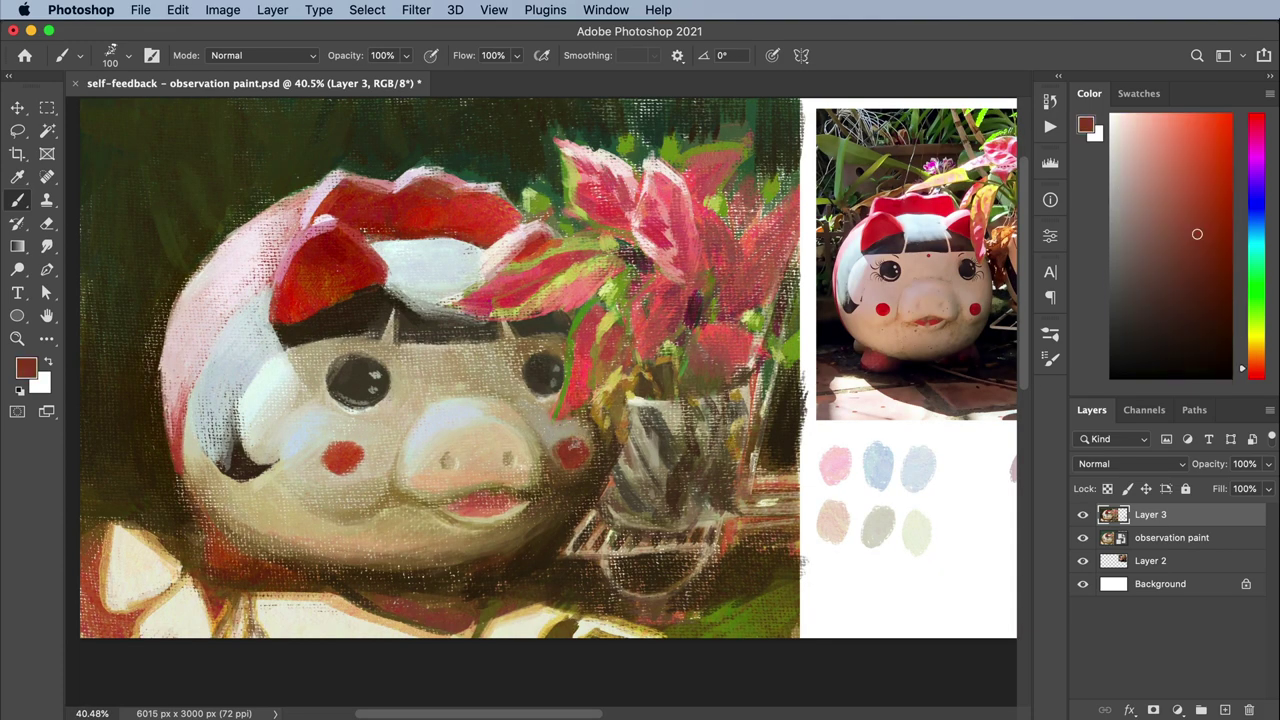
scroll(575, 445, up, 1)
alt+click(586, 474)
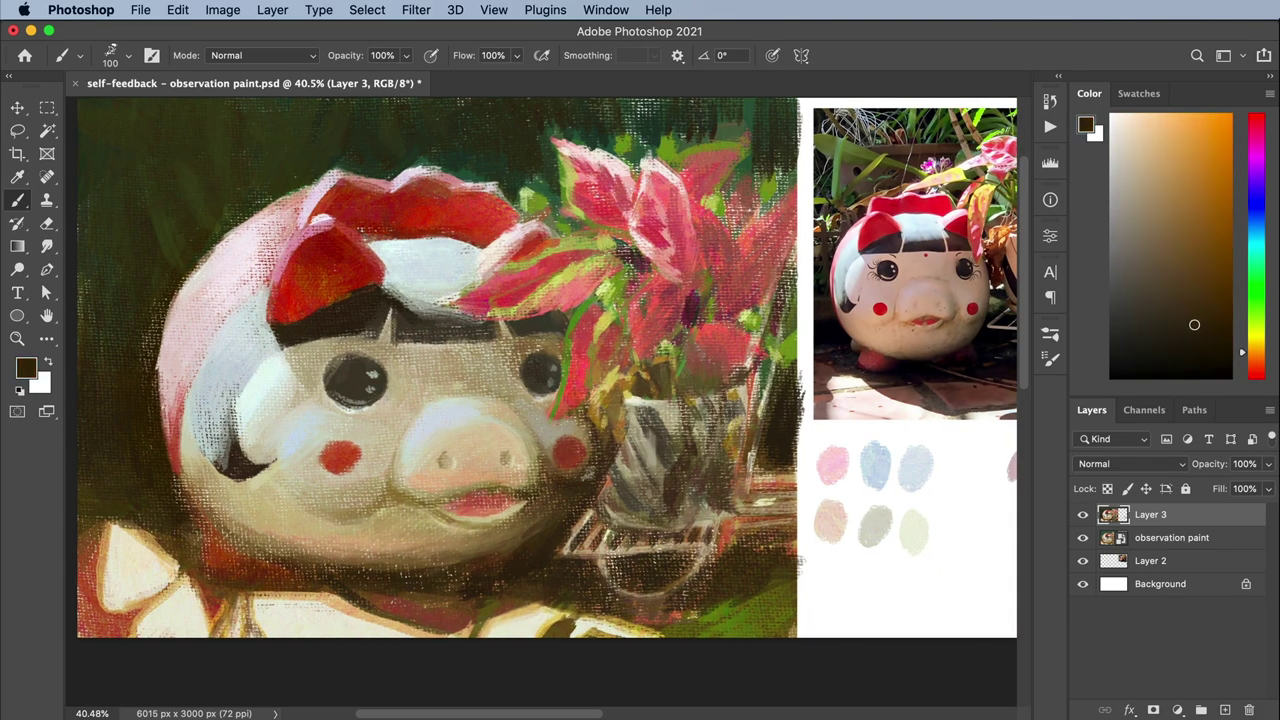
alt+click(585, 478)
Cover the upper-left background with dark green and sampled dark brown at brush size 400, comparing it with the original
scroll(329, 389, down, 2)
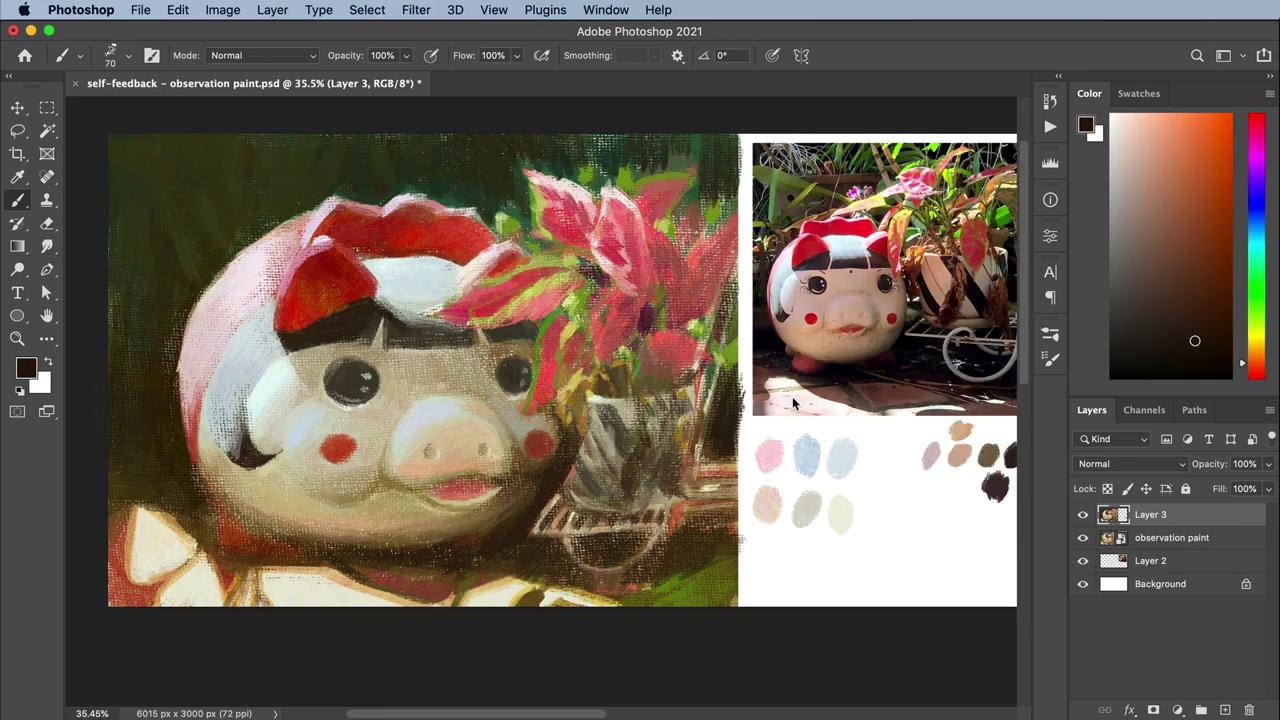
key(bracketright)
key(bracketright)
key(bracketright)
key(bracketright)
key(bracketright)
scroll(250, 400, down, 2)
click(1256, 330)
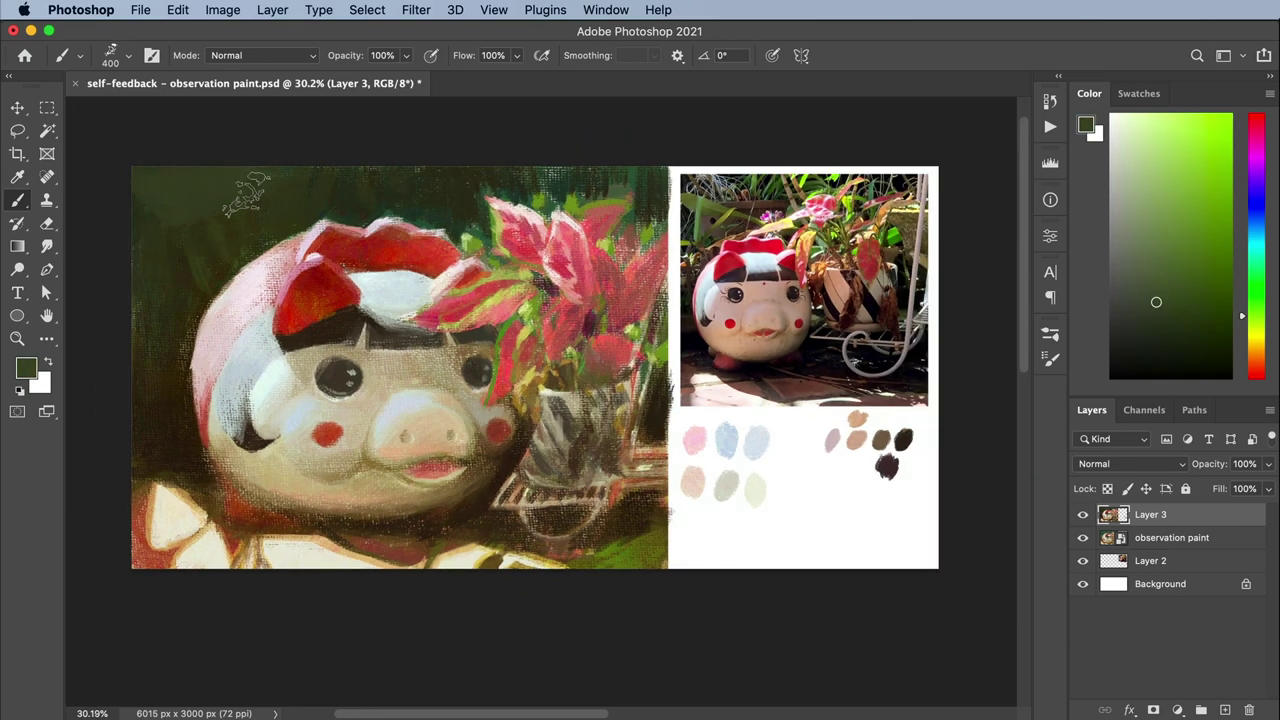
key(bracketright)
key(bracketright)
key(bracketright)
key(bracketright)
key(bracketright)
alt+click(150, 302)
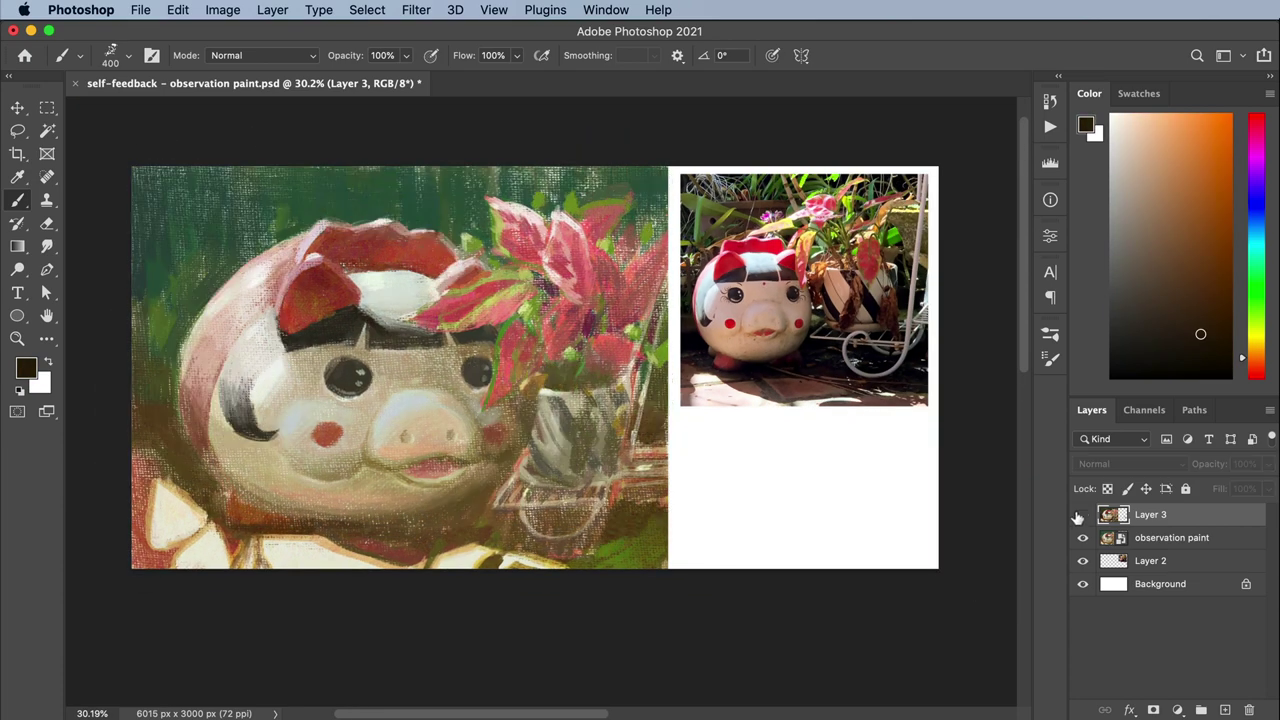
Smooth the figure's chin and lower body with sampled khaki, brown and tan at brush size 150
key(bracketleft)
key(bracketleft)
key(bracketleft)
key(bracketleft)
key(bracketleft)
alt+click(480, 425)
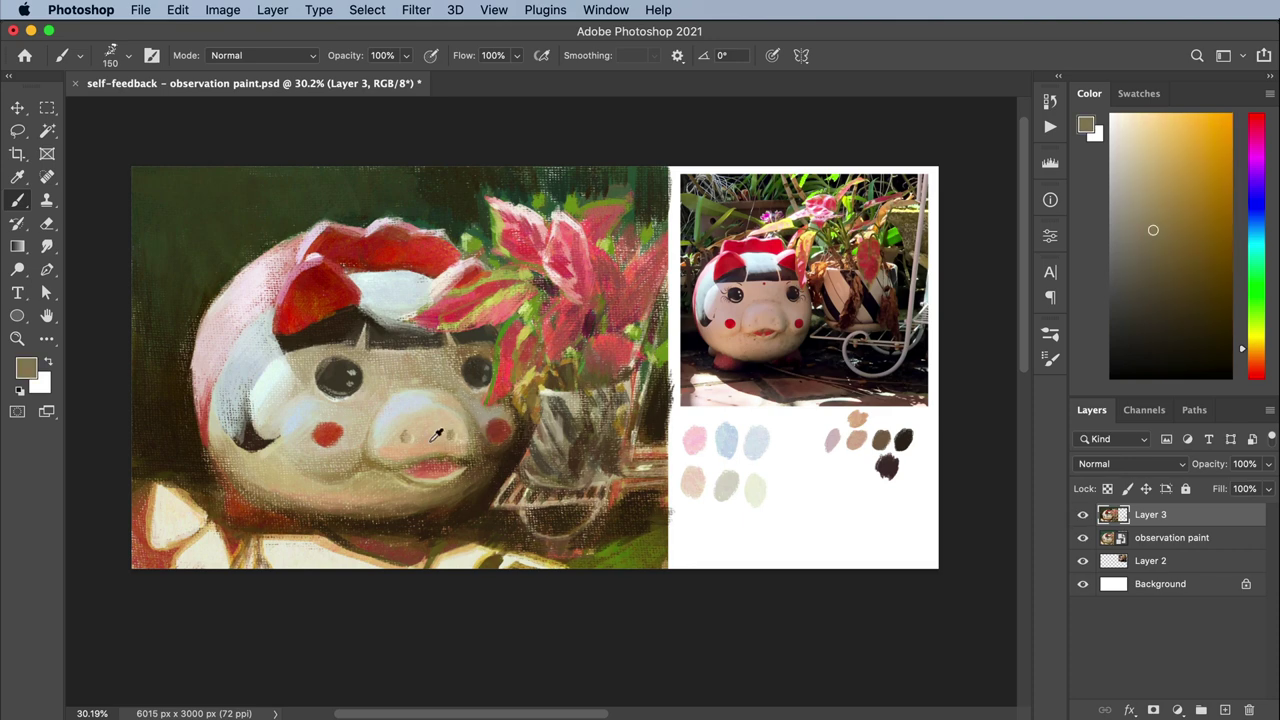
alt+click(439, 490)
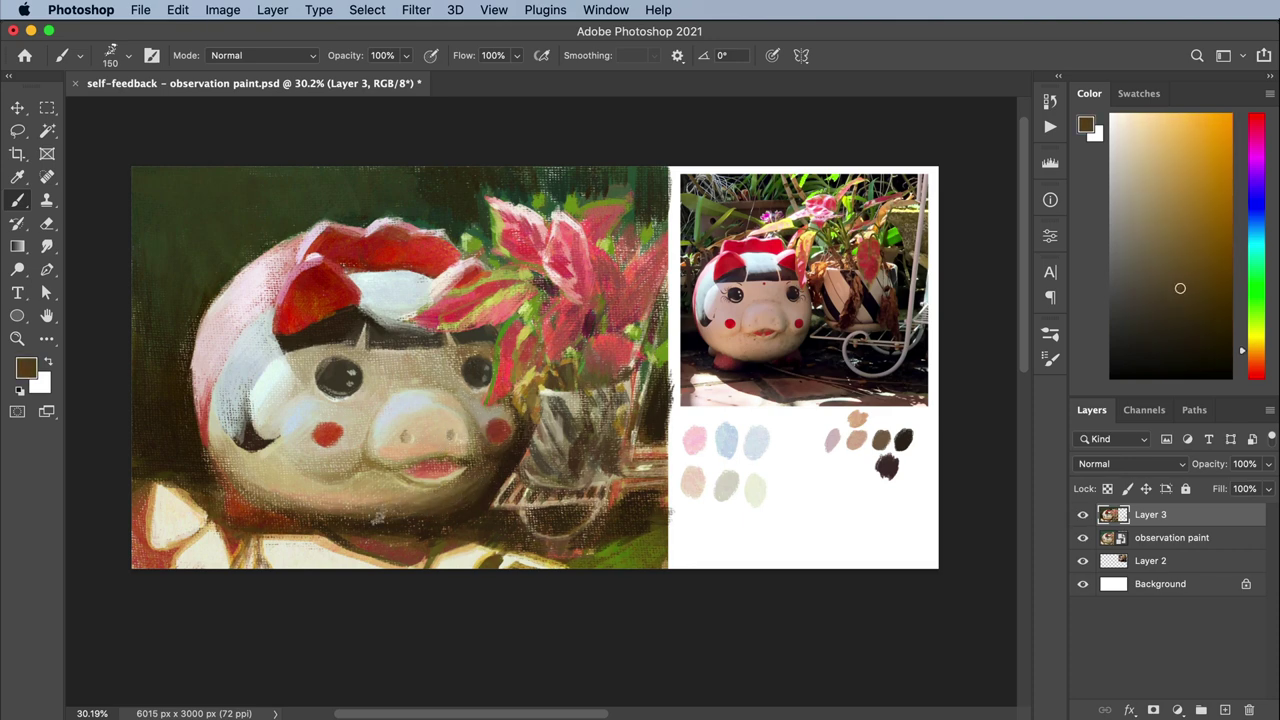
alt+click(330, 485)
Select the mouth freehand and transform it into a narrower shape, touching up its edges with sampled skin tones
scroll(473, 477, up, 3)
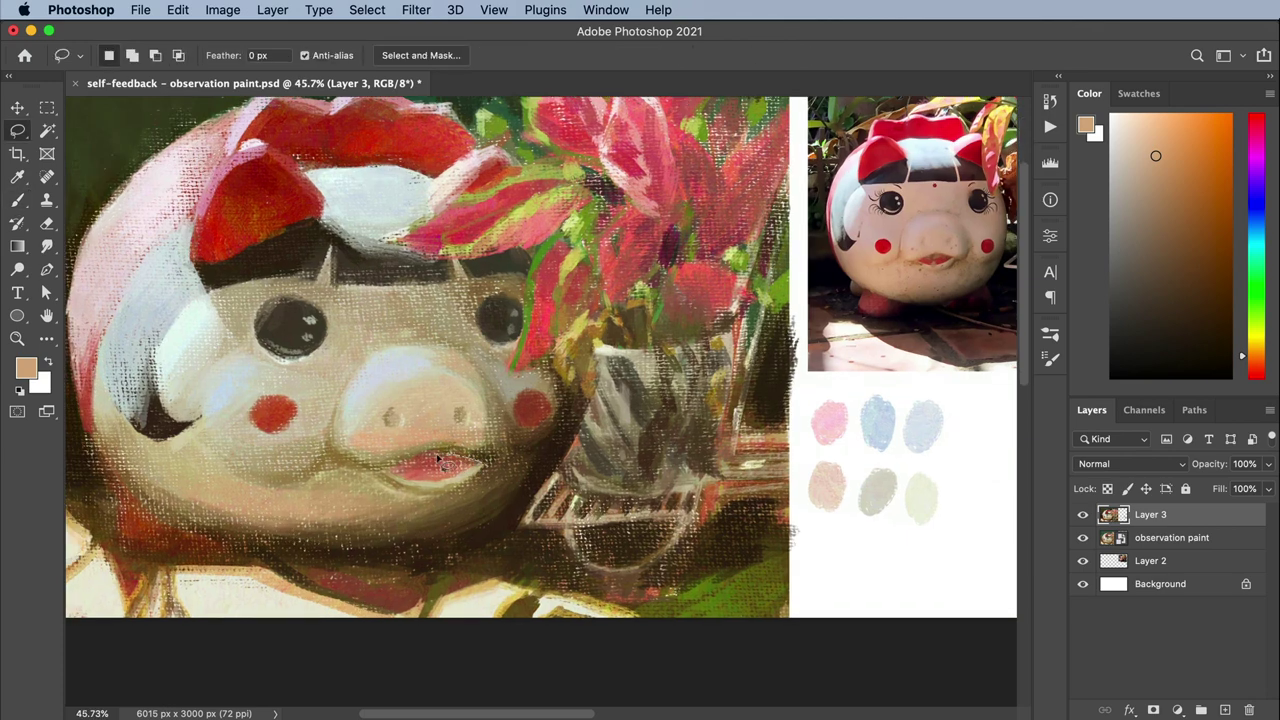
key(ctrl+t)
drag(500, 445, 455, 490)
key(Return)
alt+click(490, 478)
alt+click(490, 478)
key(ctrl+z)
alt+click(527, 457)
drag(510, 450, 469, 489)
scroll(469, 489, down, 5)
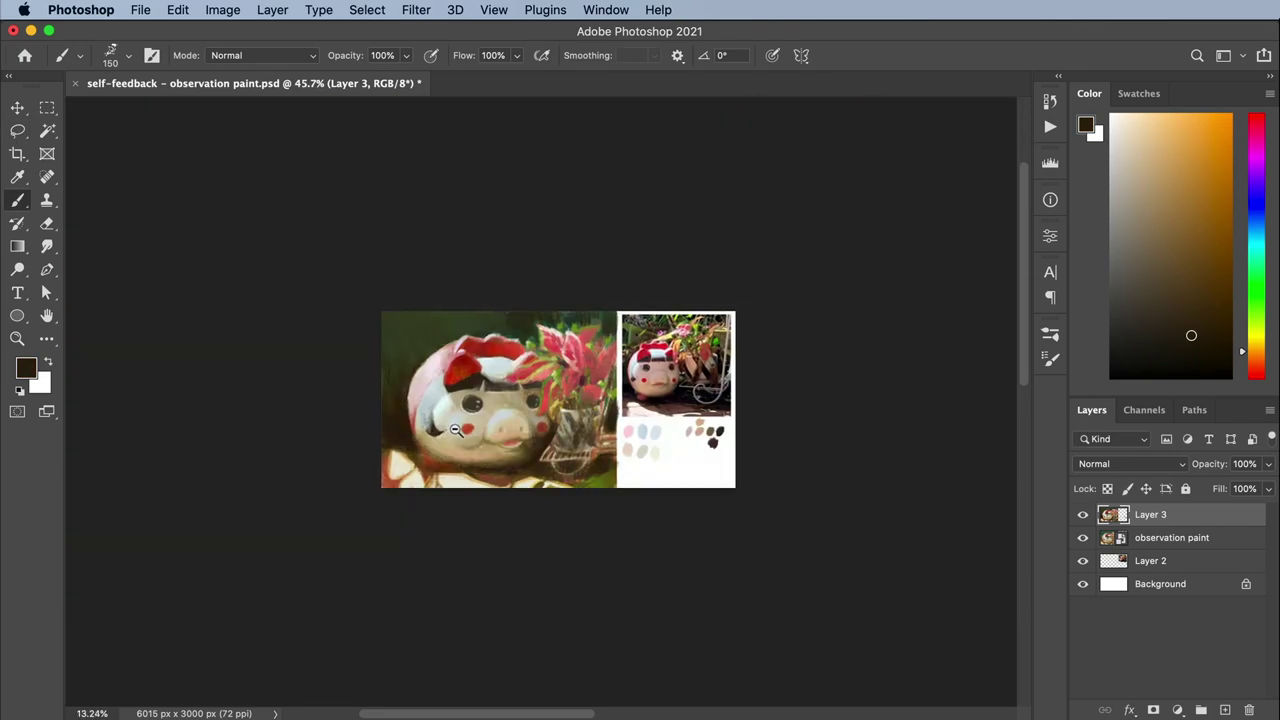
Repaint the skin around the mouth and below the snout with sampled dark brown and khaki at brush size 70
scroll(490, 440, up, 6)
key(bracketleft)
key(bracketleft)
key(bracketleft)
key(bracketleft)
key(bracketleft)
scroll(493, 458, down, 2)
alt+click(493, 458)
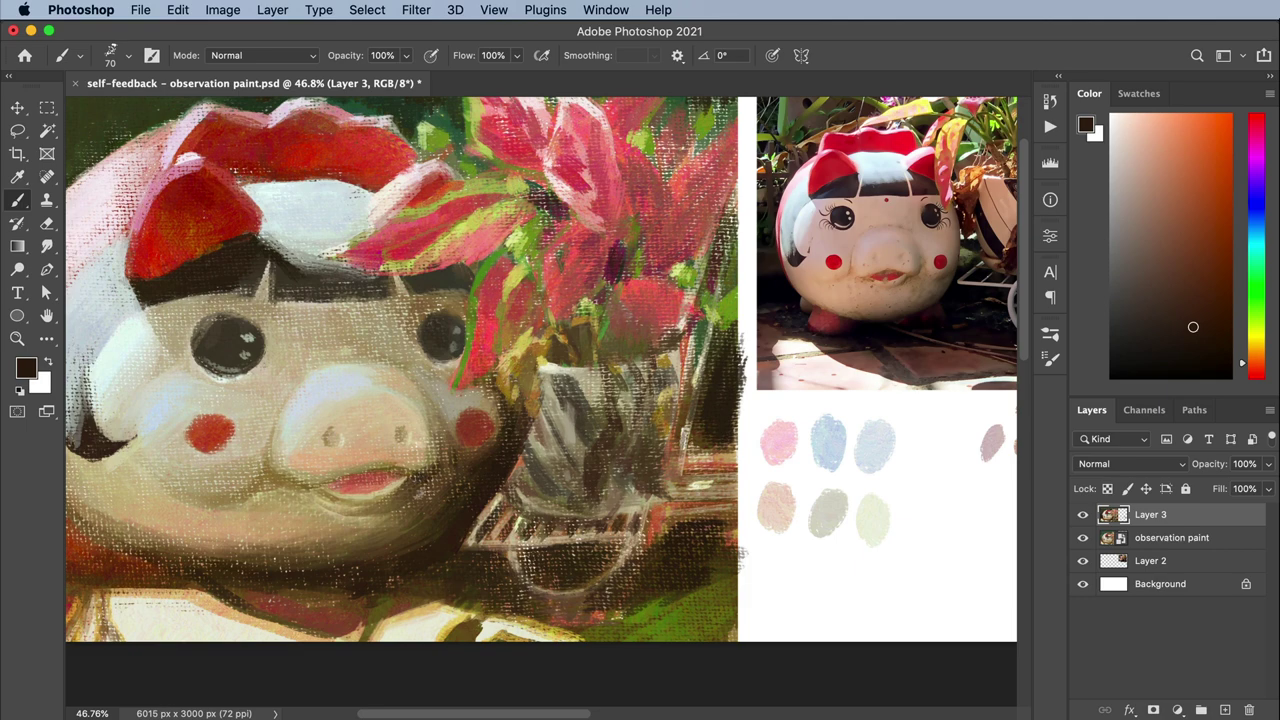
scroll(741, 551, down, 4)
scroll(741, 540, up, 4)
alt+click(741, 525)
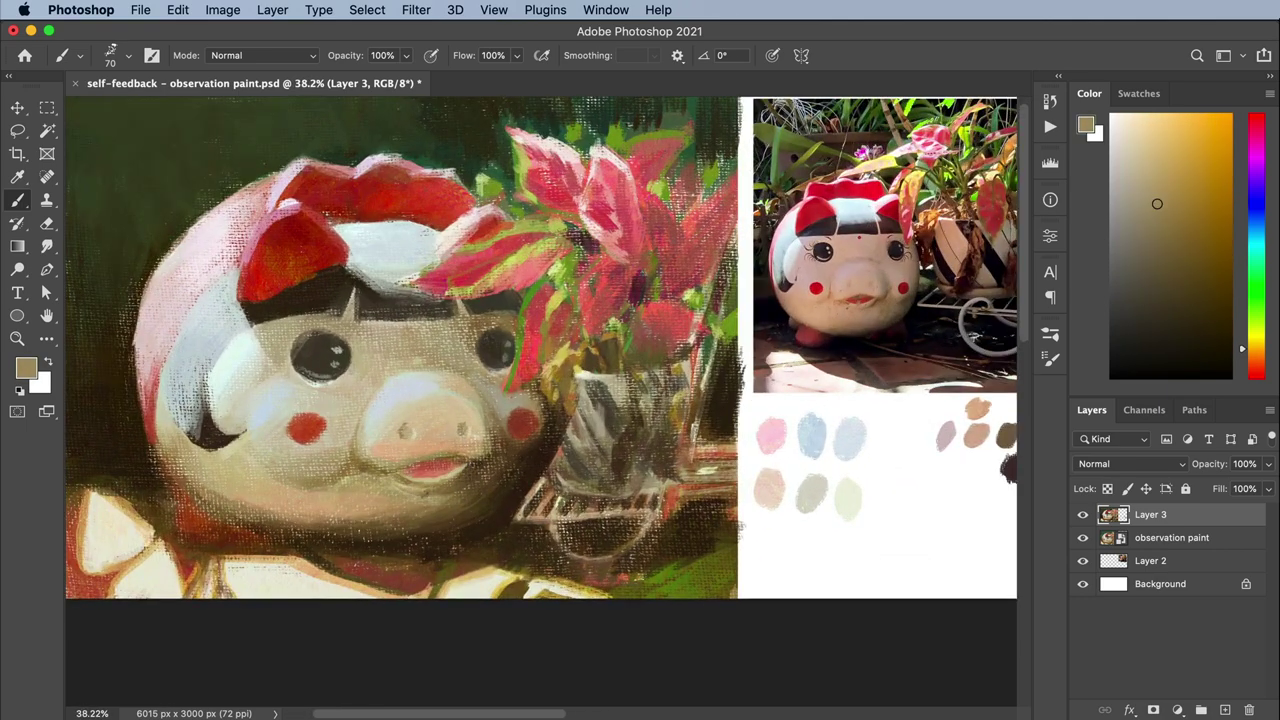
Clean up the mouth's outline with sampled olive and recolour the lips deep red at brush size 45
scroll(496, 464, down, 4)
scroll(490, 466, up, 5)
alt+click(486, 466)
key(bracketleft)
key(bracketleft)
key(bracketleft)
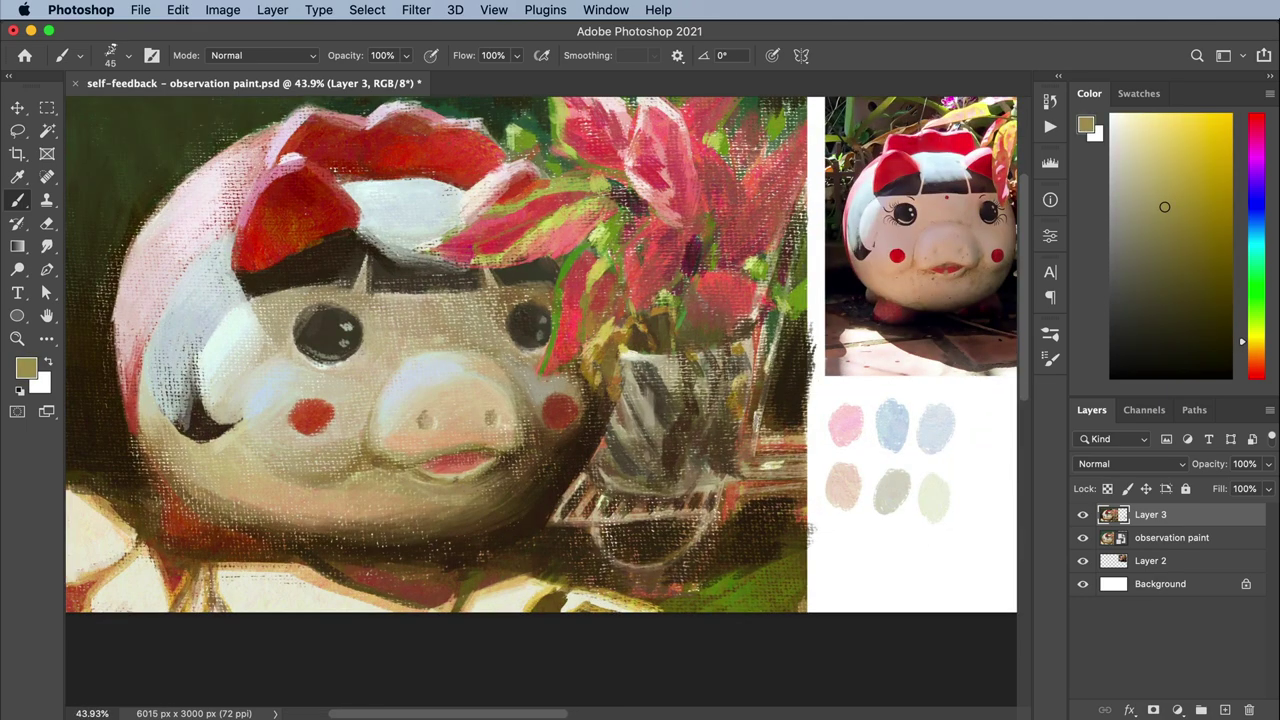
alt+click(496, 464)
click(1255, 375)
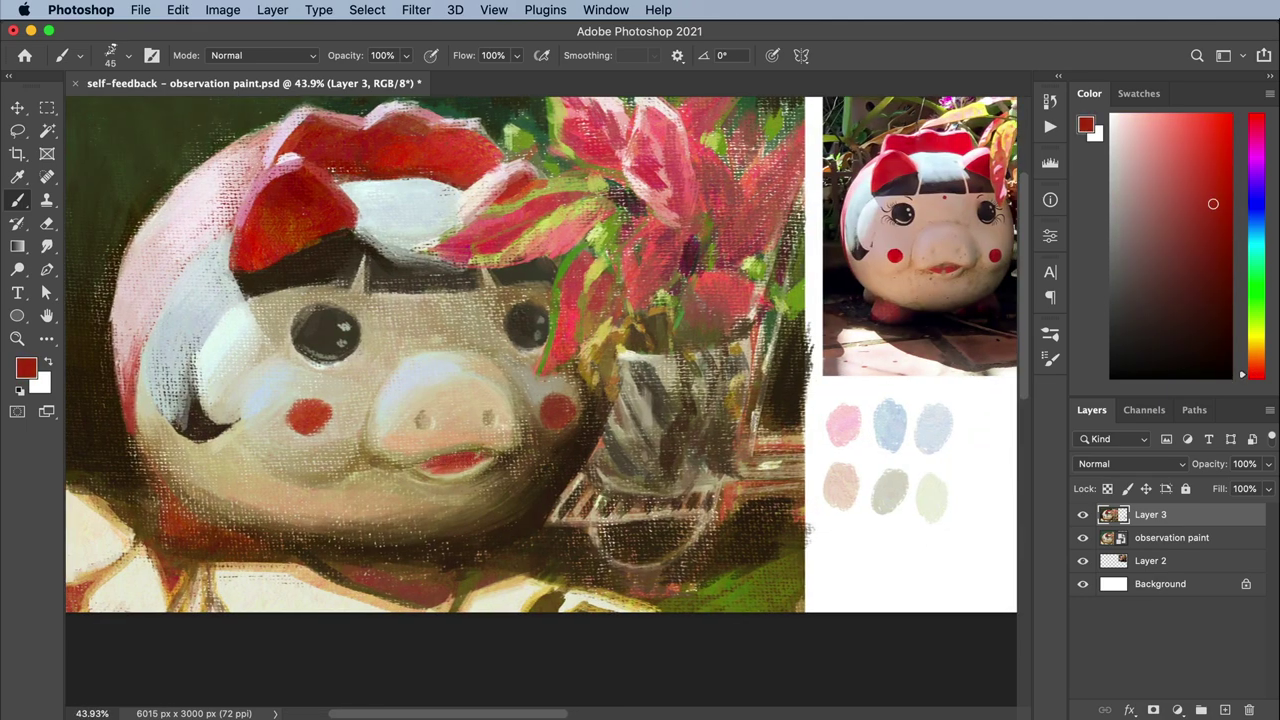
Rework the skin above the right cheek spot and beside the right eye with sampled brown and tan at brush size 125
scroll(560, 396, down, 1)
alt+click(560, 396)
key(bracketright)
key(bracketright)
key(bracketright)
key(bracketright)
key(bracketright)
key(bracketright)
key(bracketright)
alt+click(560, 396)
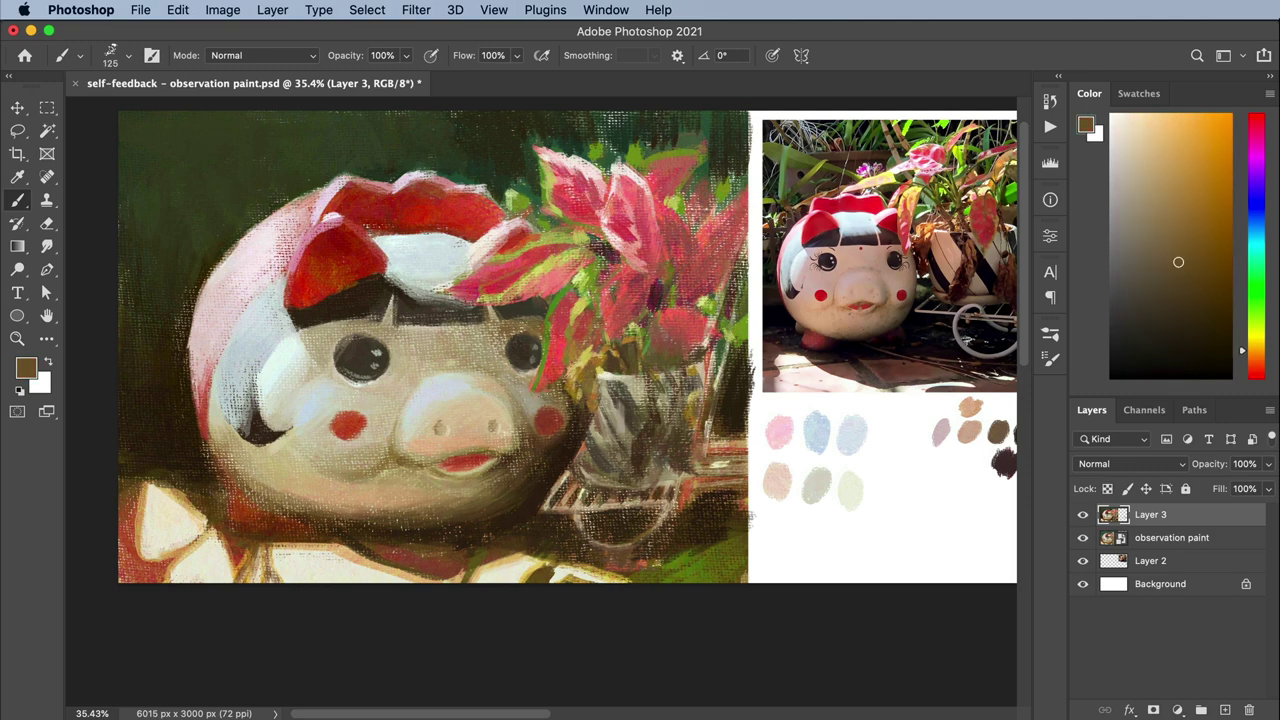
alt+click(500, 340)
alt+click(500, 365)
scroll(512, 332, down, 3)
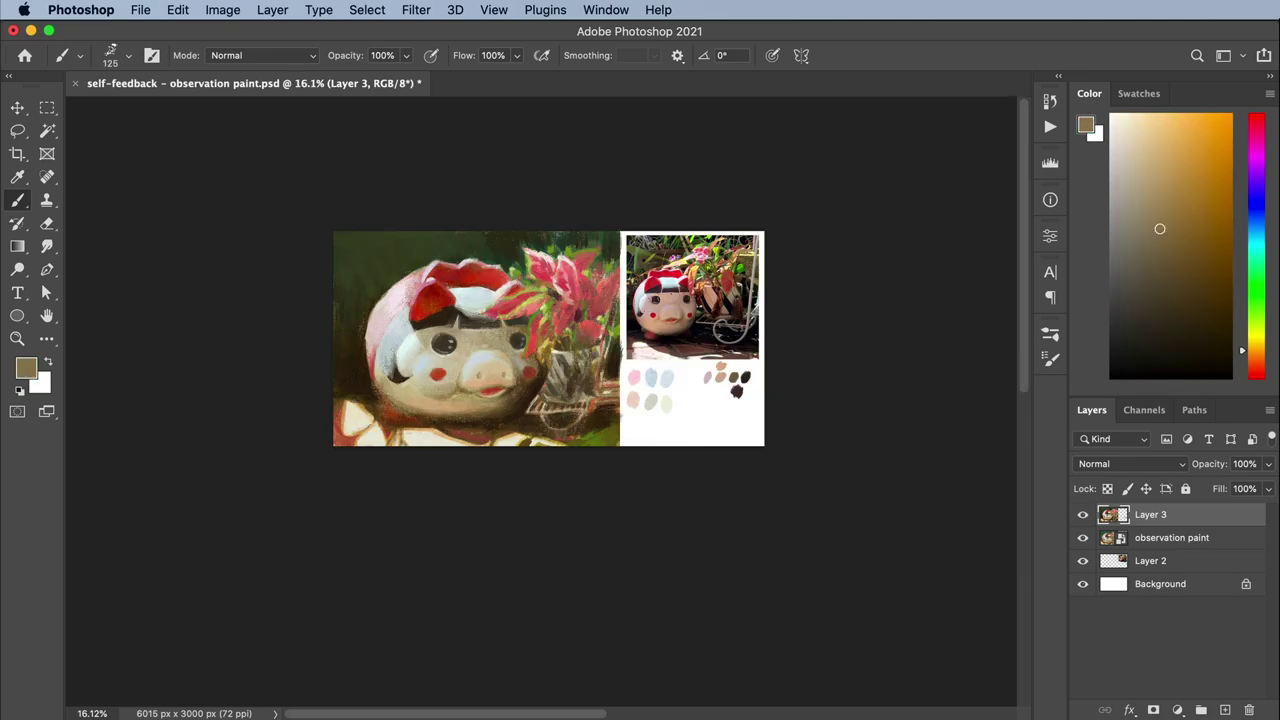
Even out the skin between the figure's eyes with sampled pale beige and warm grey at brush size 70
scroll(456, 384, up, 2)
key(bracketleft)
key(bracketleft)
key(bracketleft)
key(bracketleft)
alt+click(456, 384)
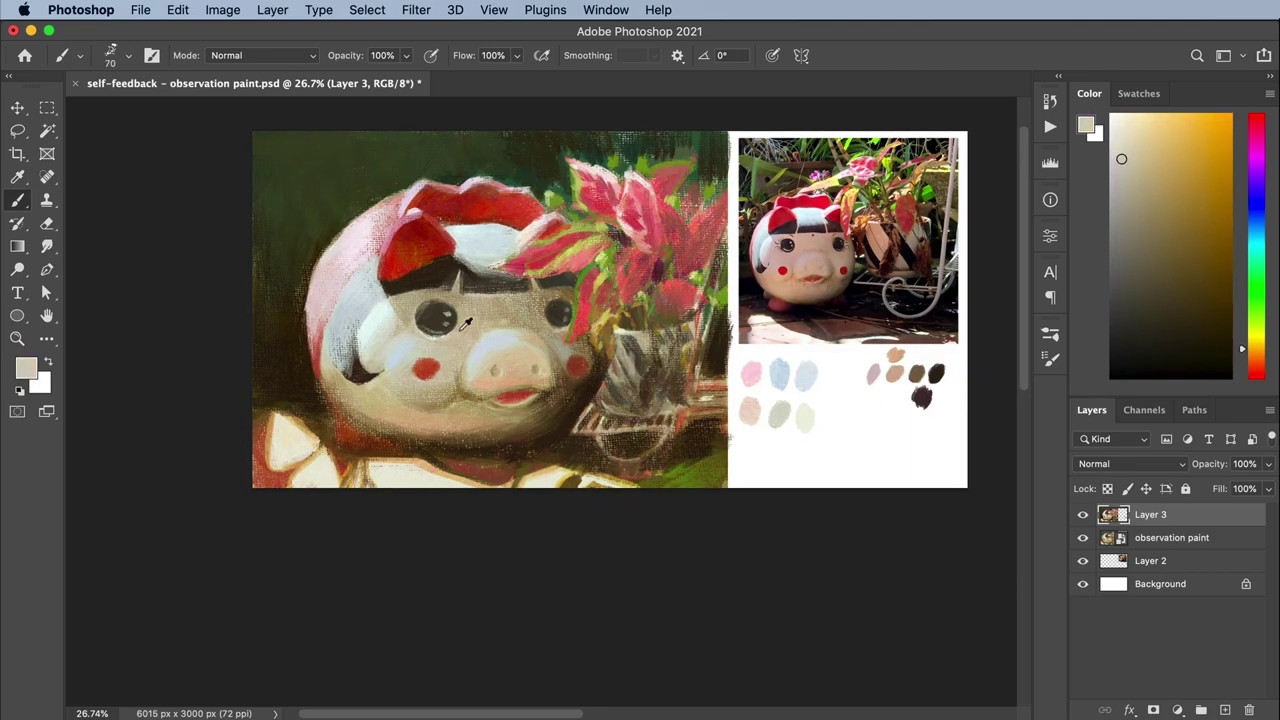
scroll(611, 296, up, 2)
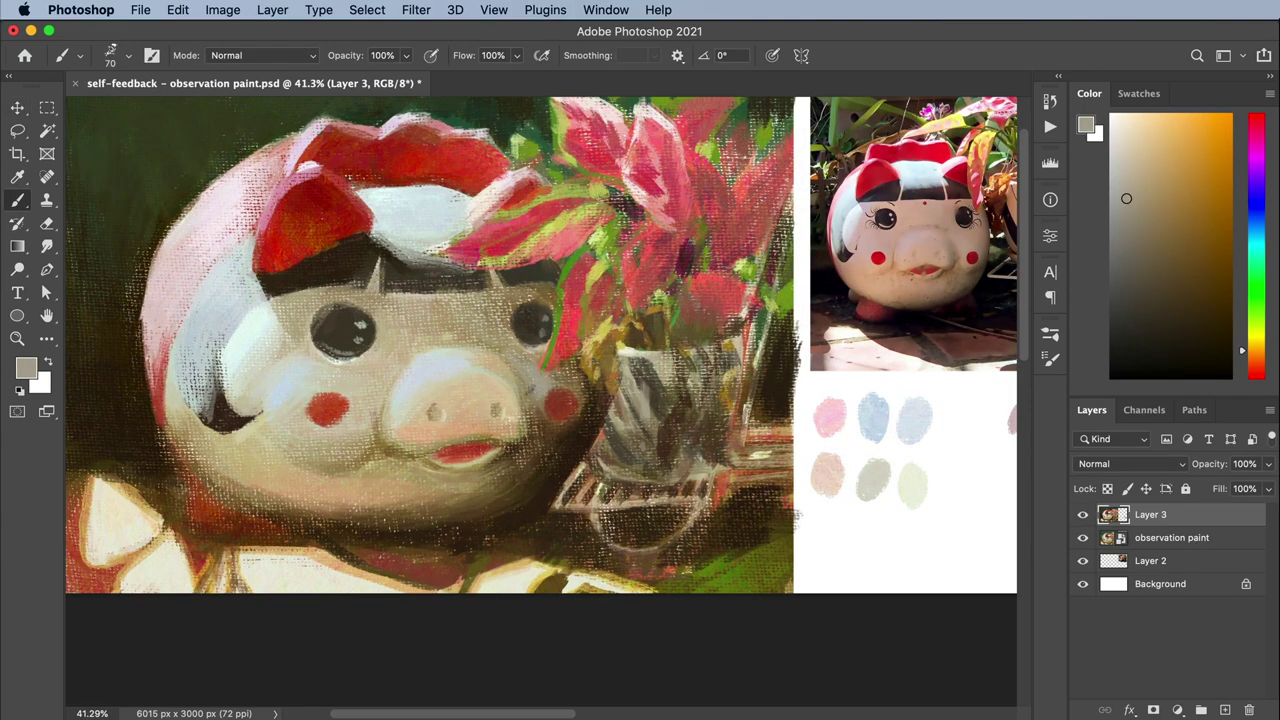
Blend the skin between the right eye and cheek spot with sampled greyish khaki tones at brush size 100
alt+click(557, 380)
alt+click(523, 356)
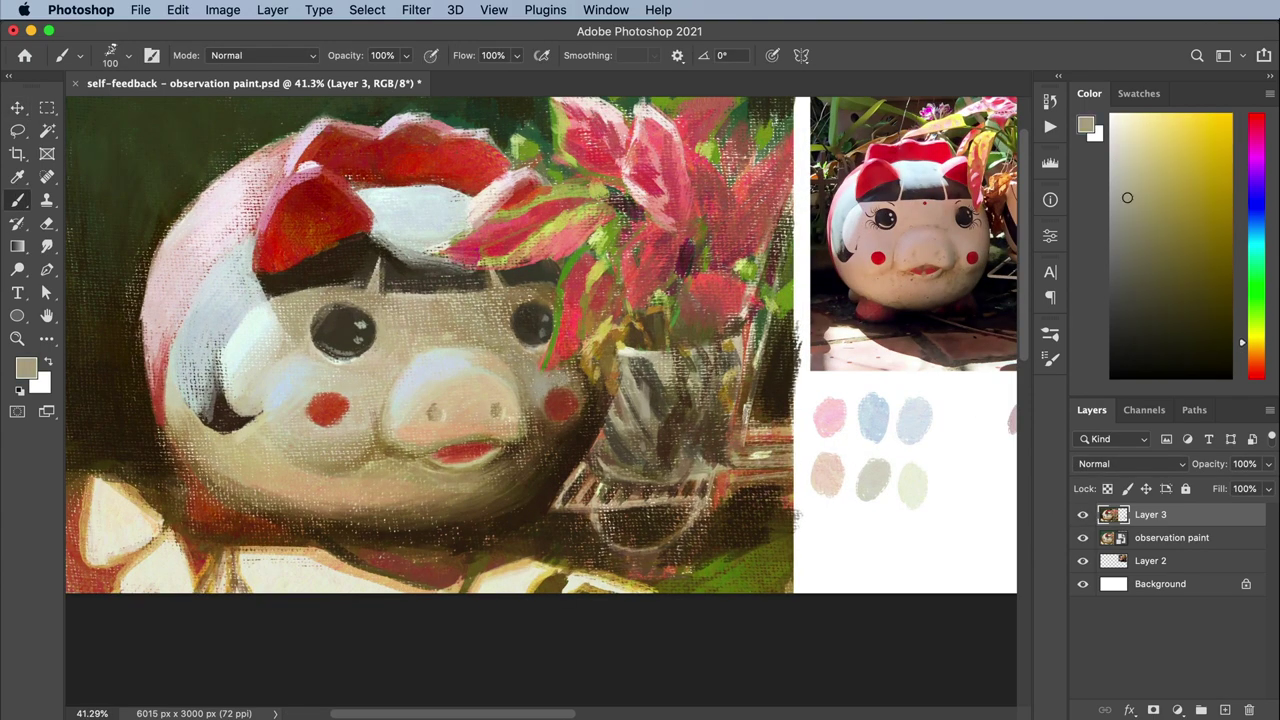
scroll(560, 375, down, 1)
alt+click(560, 375)
alt+click(568, 410)
scroll(570, 420, down, 4)
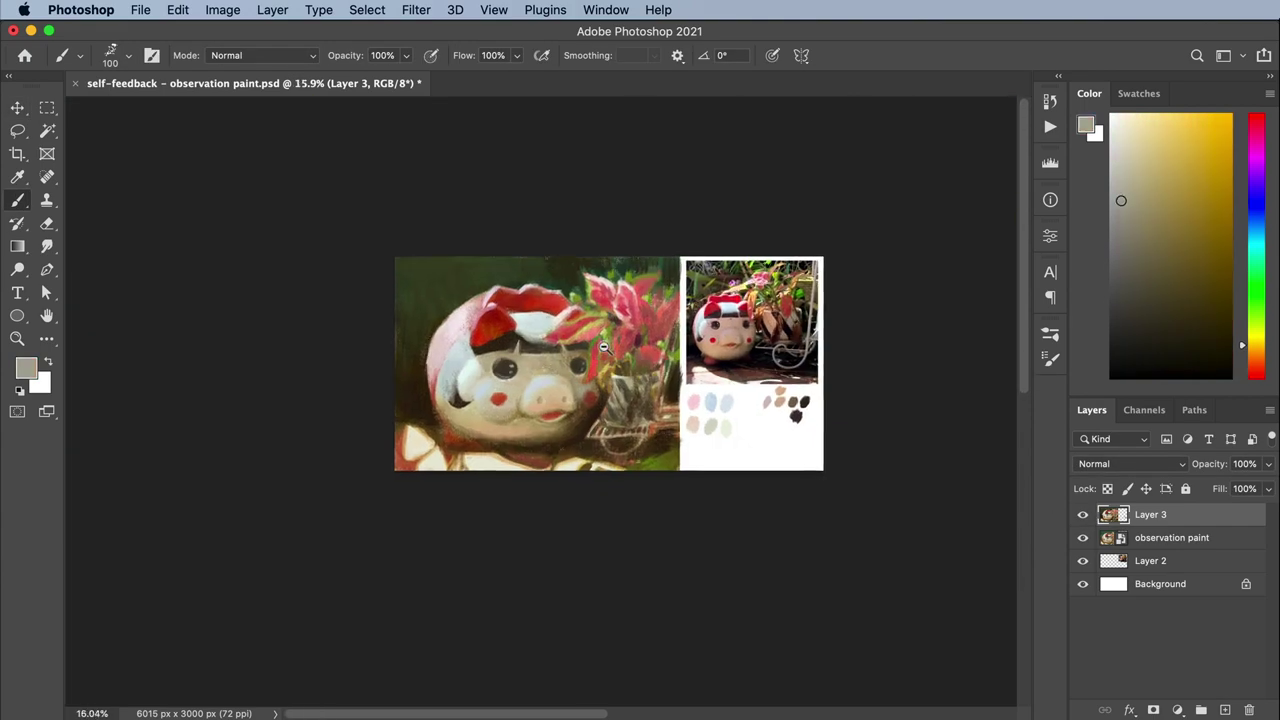
Deepen the shading on the figure's lower right side with sampled dark browns at brush size 100
scroll(581, 521, up, 2)
scroll(581, 521, up, 2)
alt+click(581, 521)
scroll(600, 450, down, 3)
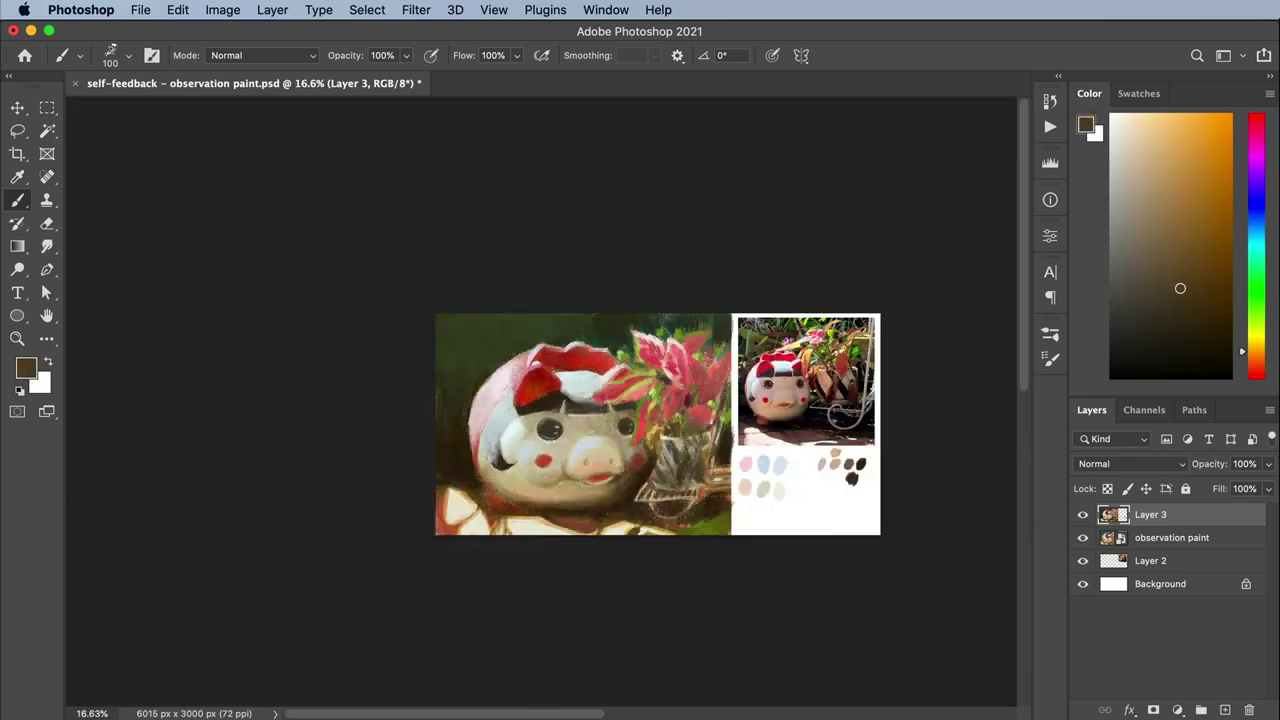
scroll(600, 450, up, 4)
alt+click(623, 449)
alt+click(668, 488)
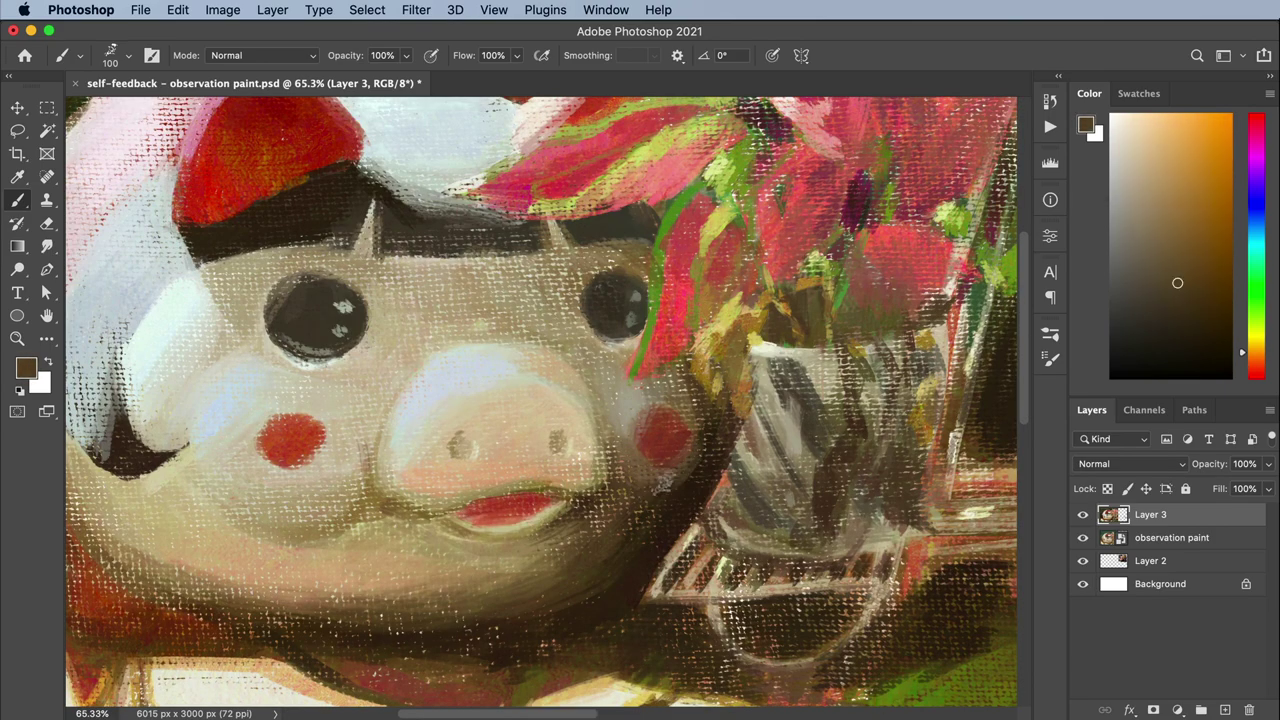
Blend the shadow below the right cheek spot with sampled dark brown and pale tan at brush size 100
scroll(665, 490, down, 4)
scroll(655, 495, up, 3)
alt+click(652, 497)
scroll(652, 497, down, 3)
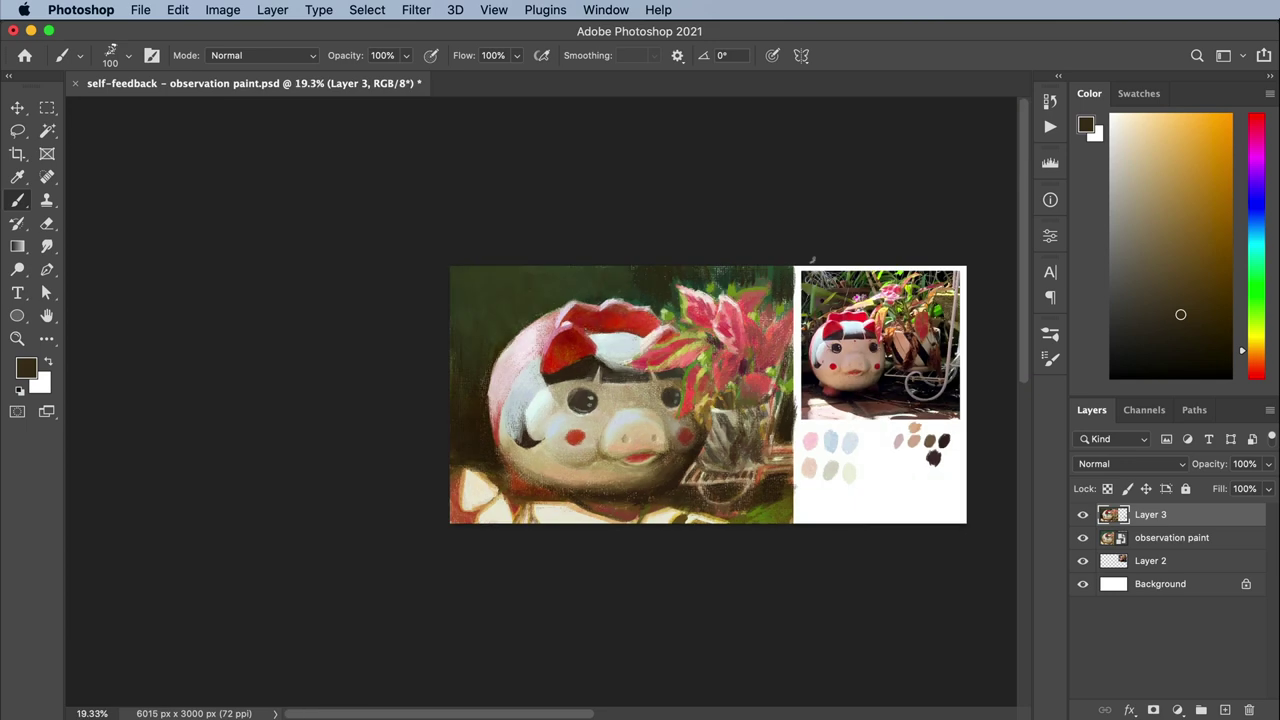
scroll(652, 497, up, 2)
alt+click(660, 490)
scroll(805, 451, up, 2)
alt+click(834, 467)
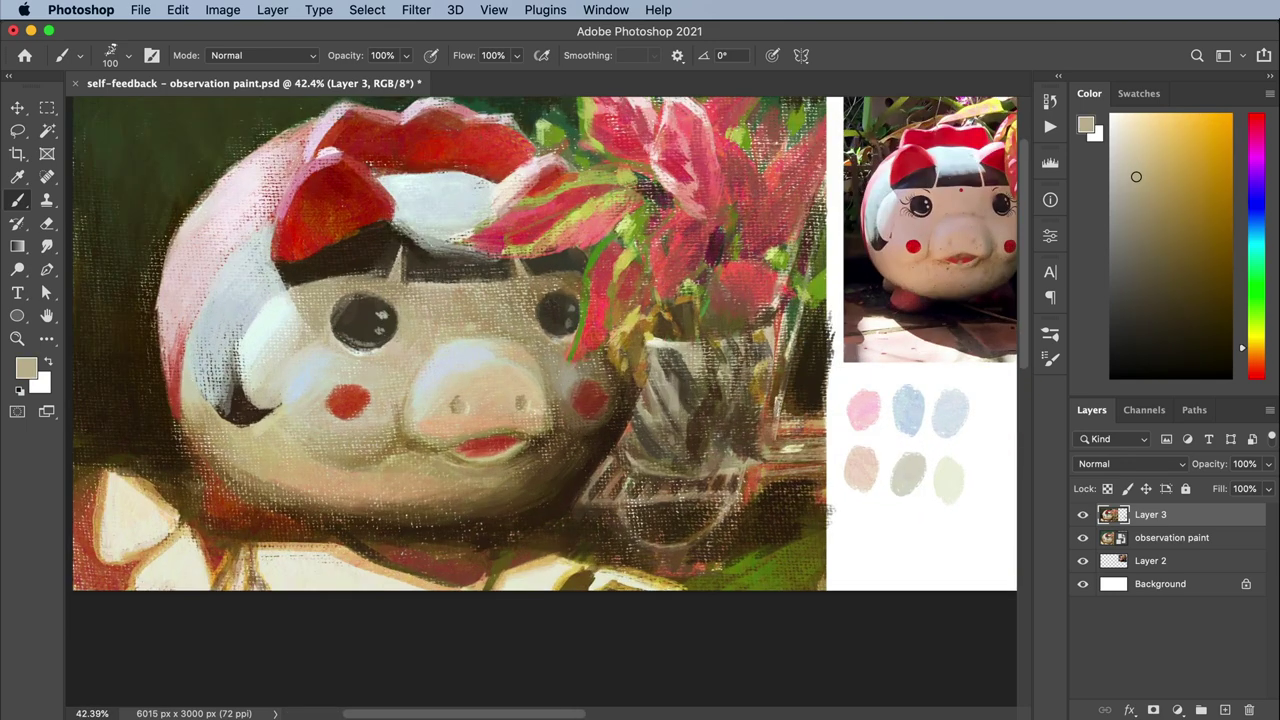
Touch up small details along the figure's shaded right side with muted pink and grey at brush size 30
key(bracketleft)
key(bracketleft)
key(bracketleft)
key(bracketleft)
key(bracketleft)
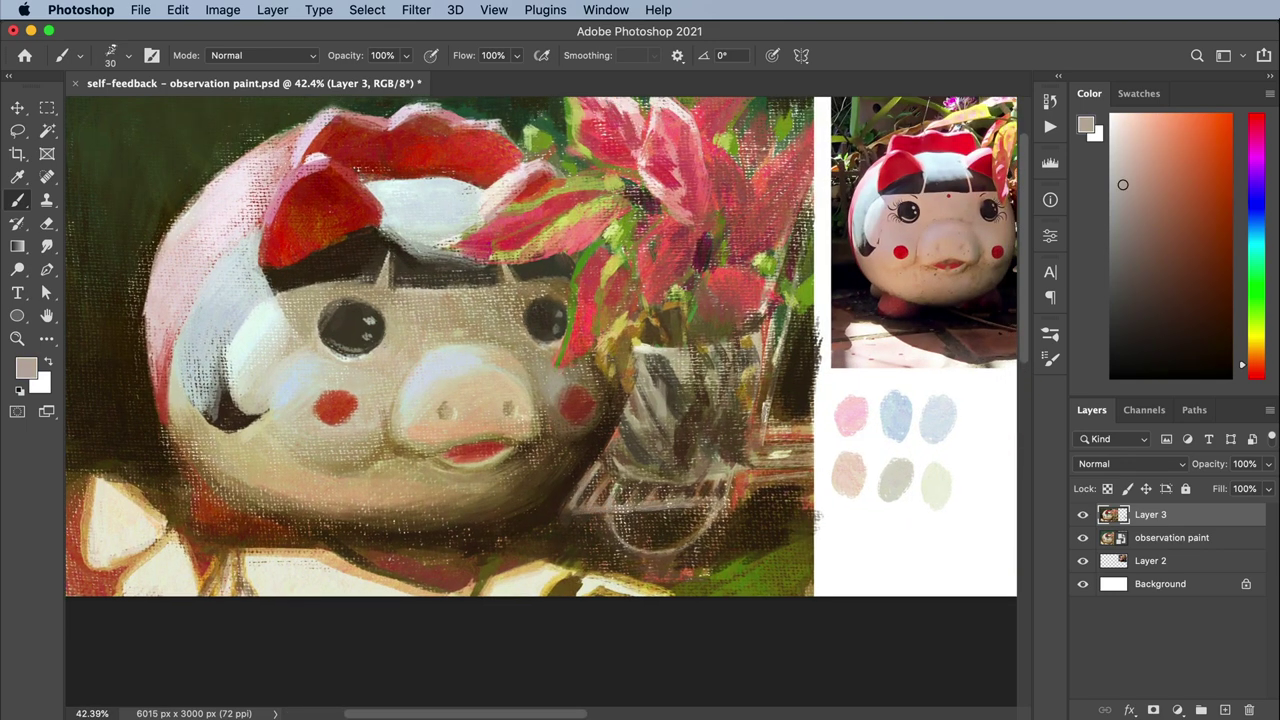
scroll(640, 490, down, 3)
alt+click(668, 482)
scroll(670, 482, up, 3)
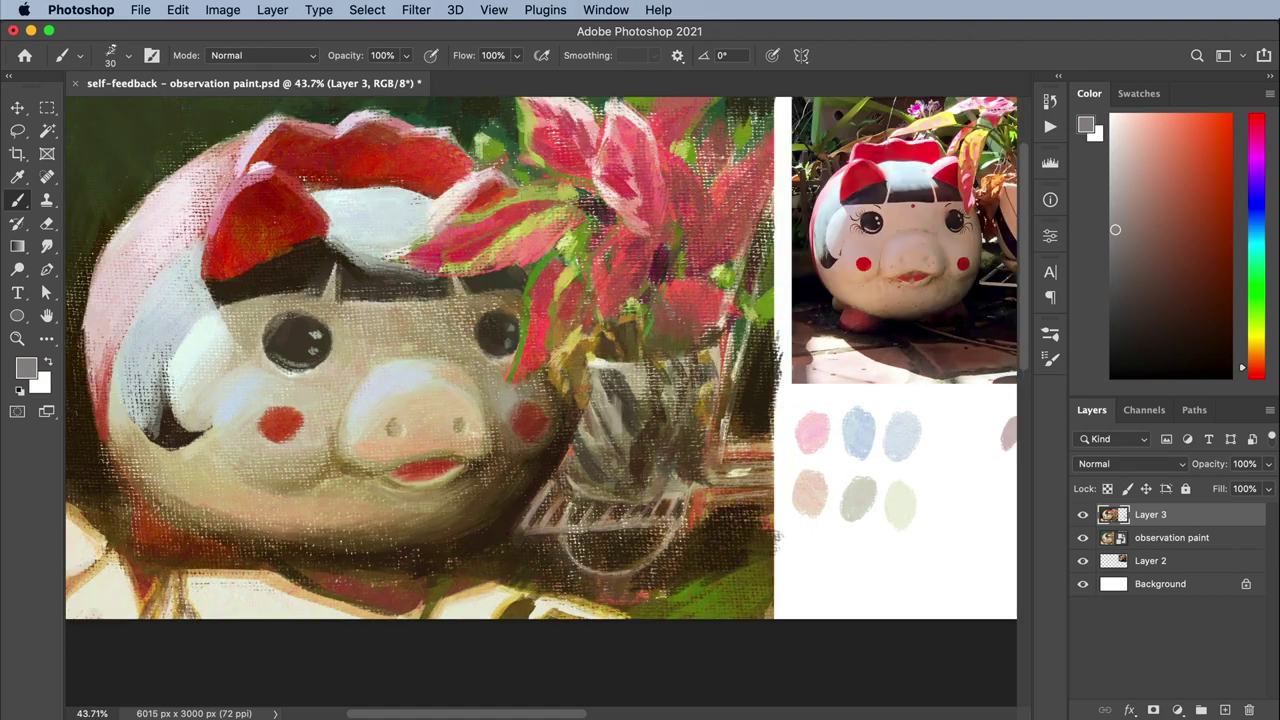
Rework the dark areas around the figure with swatch and background dark browns at brush sizes 80 to 200
alt+click(529, 534)
scroll(540, 358, right, 3)
alt+click(988, 432)
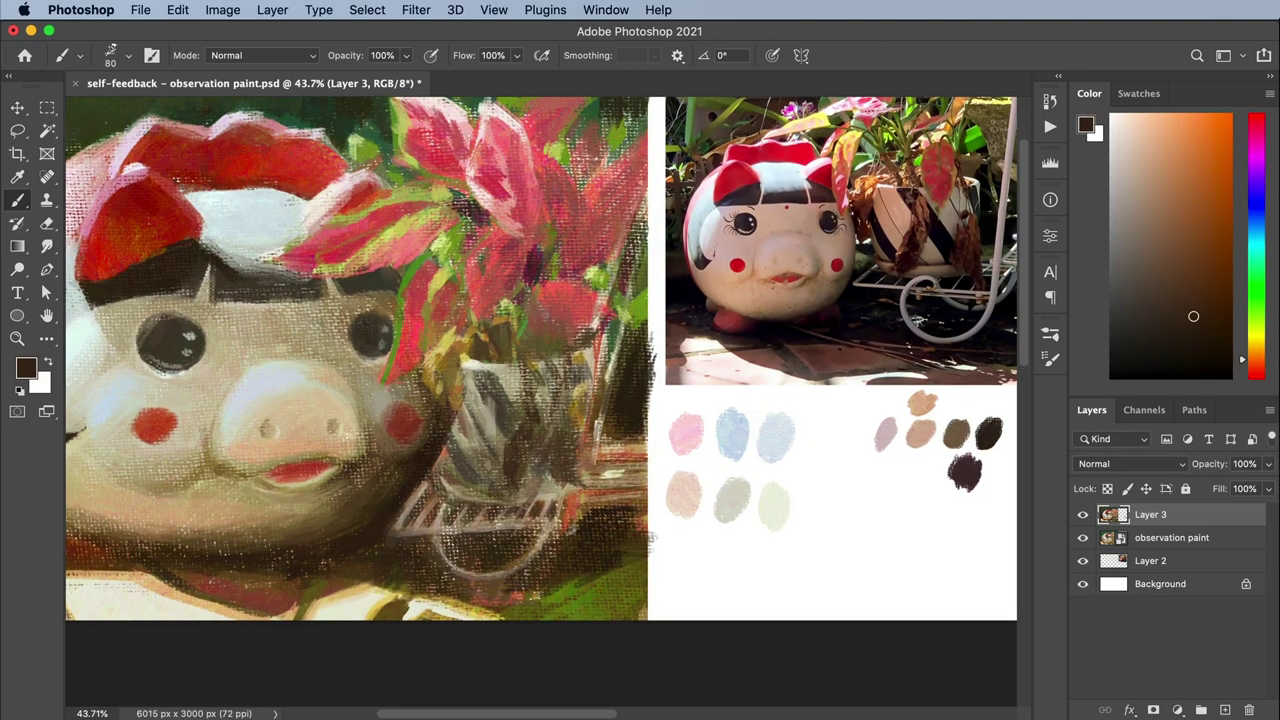
scroll(495, 580, down, 3)
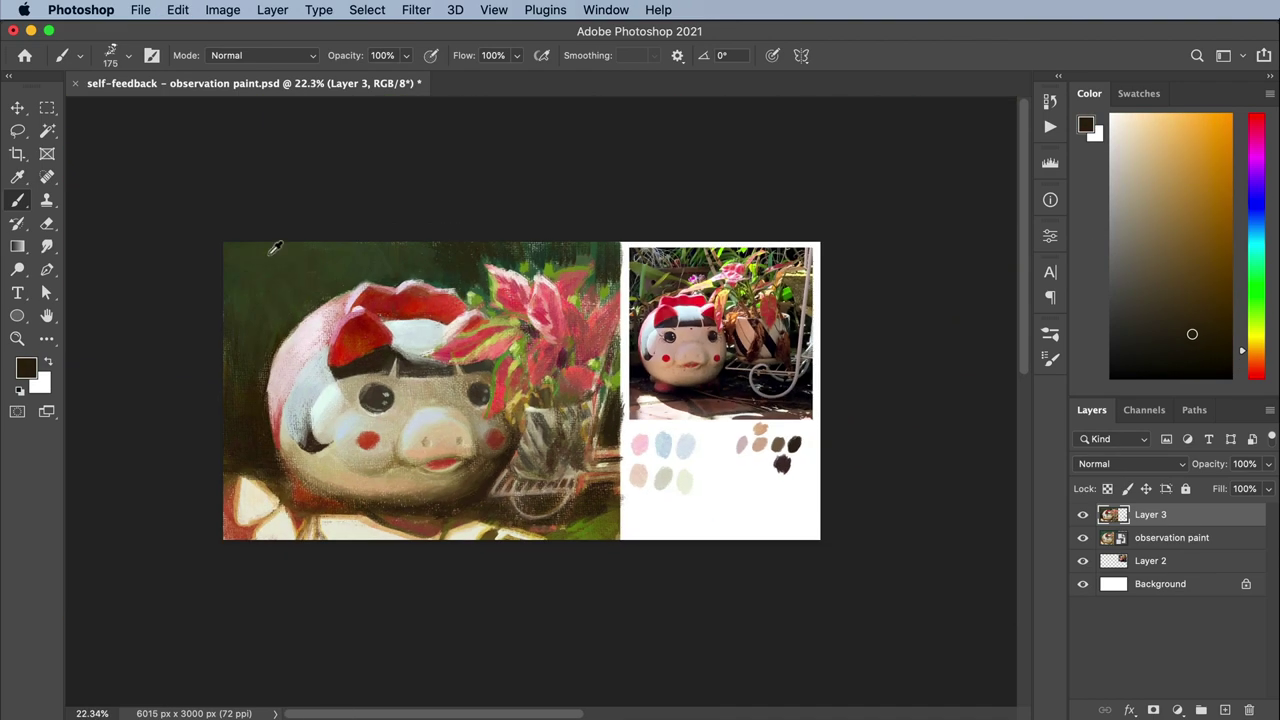
alt+click(275, 248)
key(v)
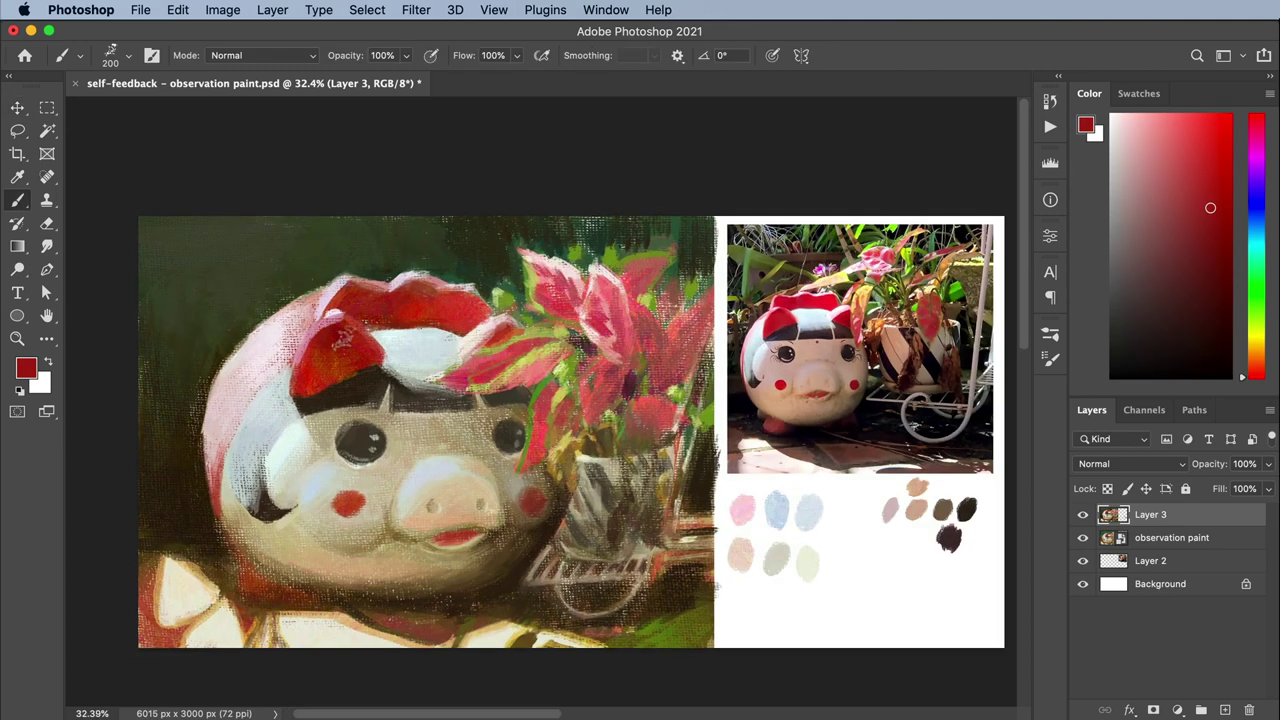
Refine the left ear and adjoining white hair with sampled dark red and pale lavender at brush size 125
alt+click(365, 355)
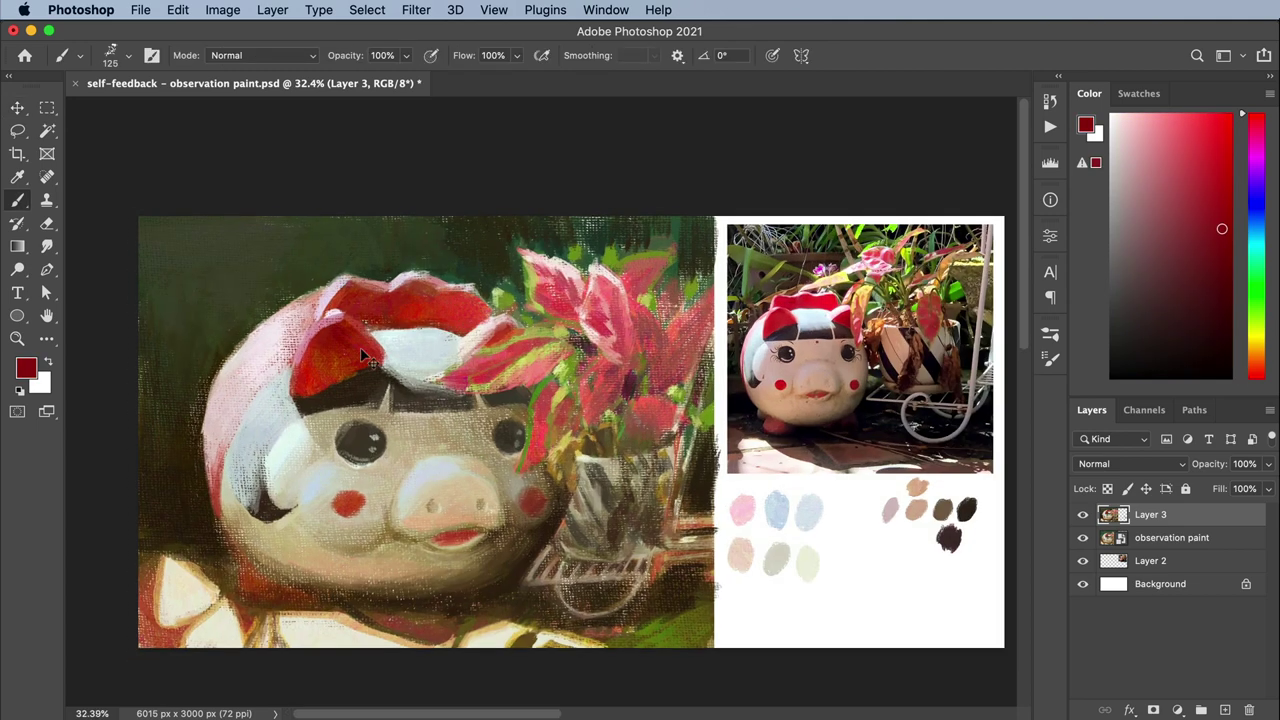
scroll(445, 340, up, 1)
alt+click(415, 342)
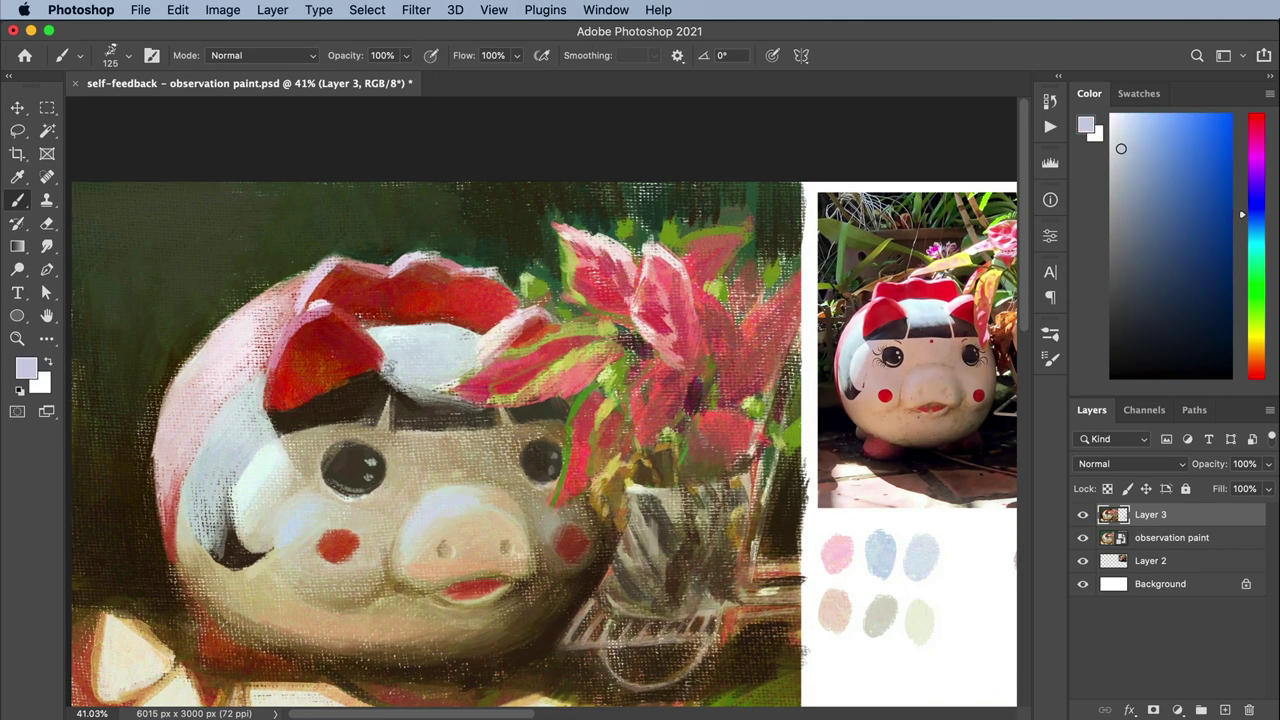
alt+click(398, 370)
alt+click(415, 342)
scroll(430, 330, down, 2)
scroll(450, 320, up, 2)
Clean up the right end of the red scalloped rim with sampled red and pale pink down to brush size 70
alt+click(470, 300)
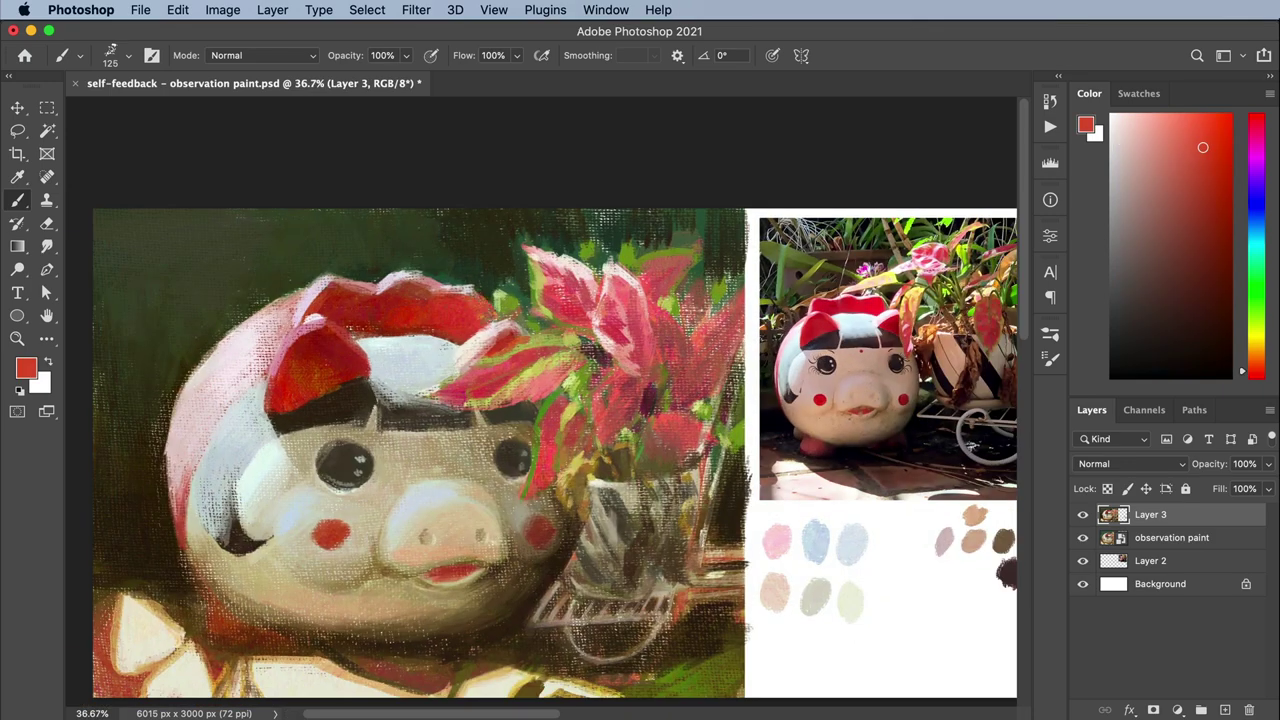
alt+click(483, 308)
alt+click(481, 302)
alt+click(480, 300)
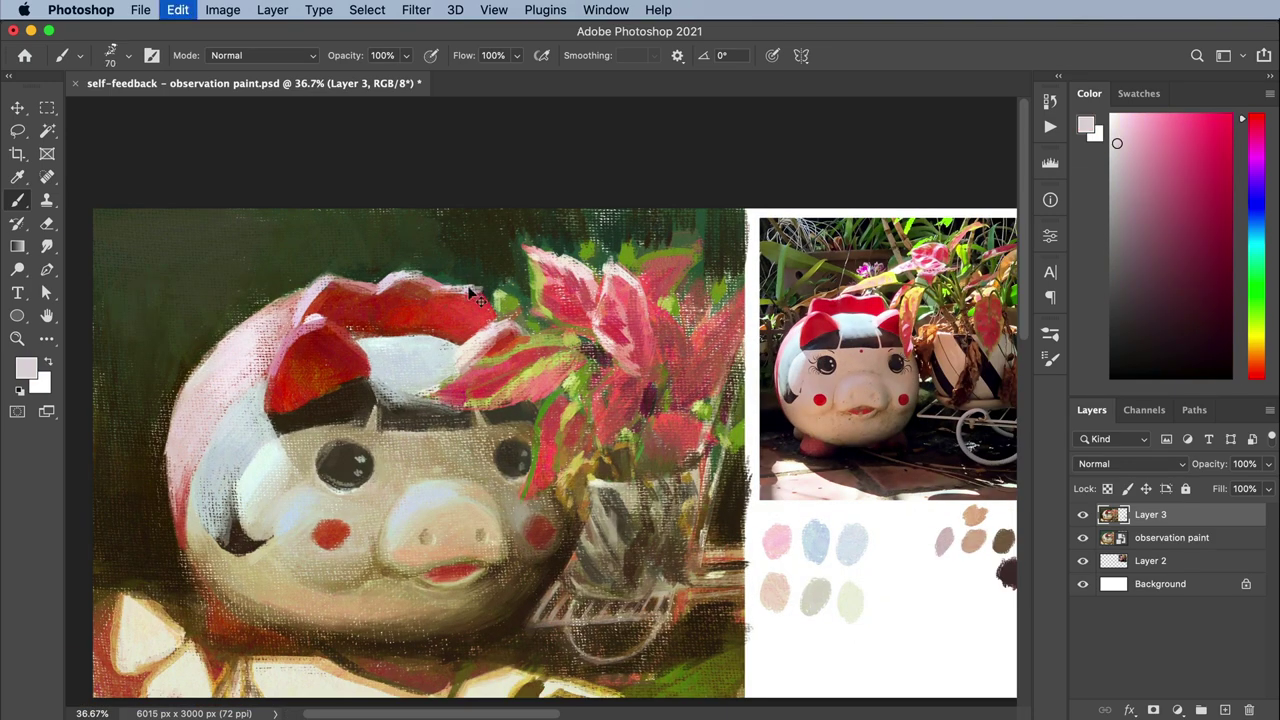
Touch up the white hair's lower edge and the shadow under the figure's lower left with sampled browns at brush size 70
scroll(543, 265, down, 3)
scroll(423, 360, up, 3)
alt+click(423, 360)
alt+click(391, 363)
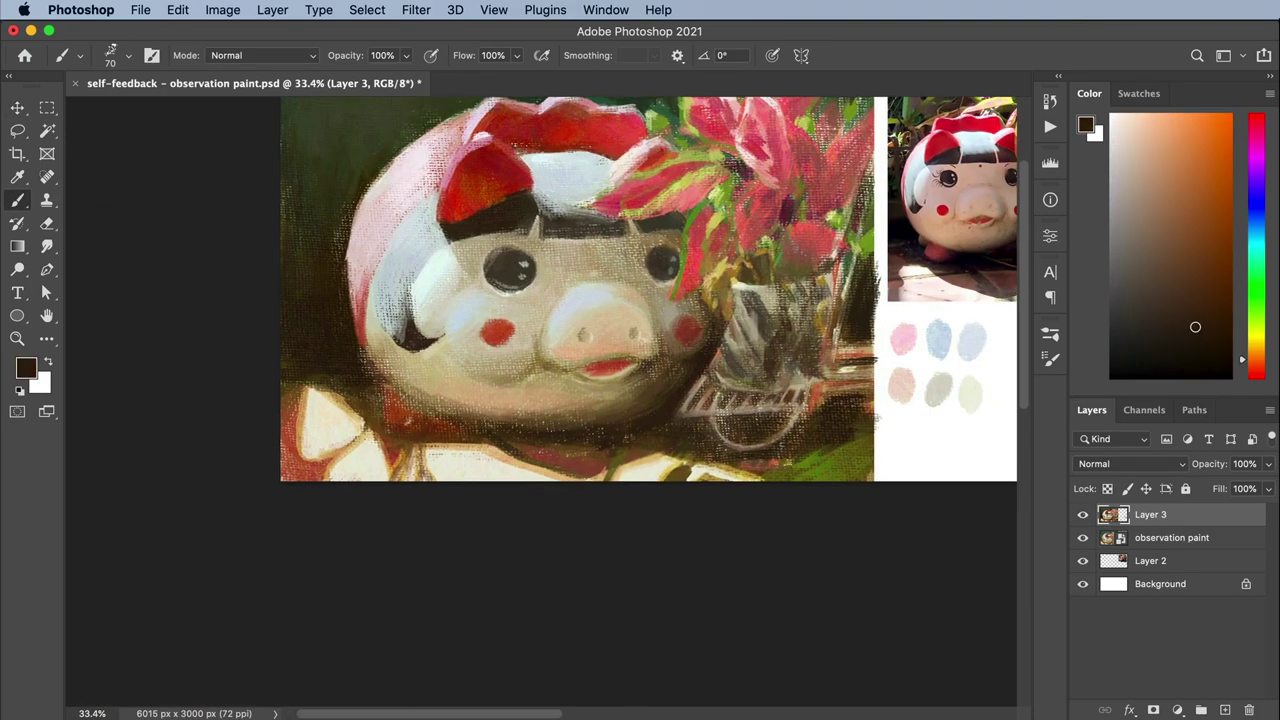
scroll(400, 420, right, 1)
alt+click(405, 421)
alt+click(390, 405)
scroll(478, 336, down, 2)
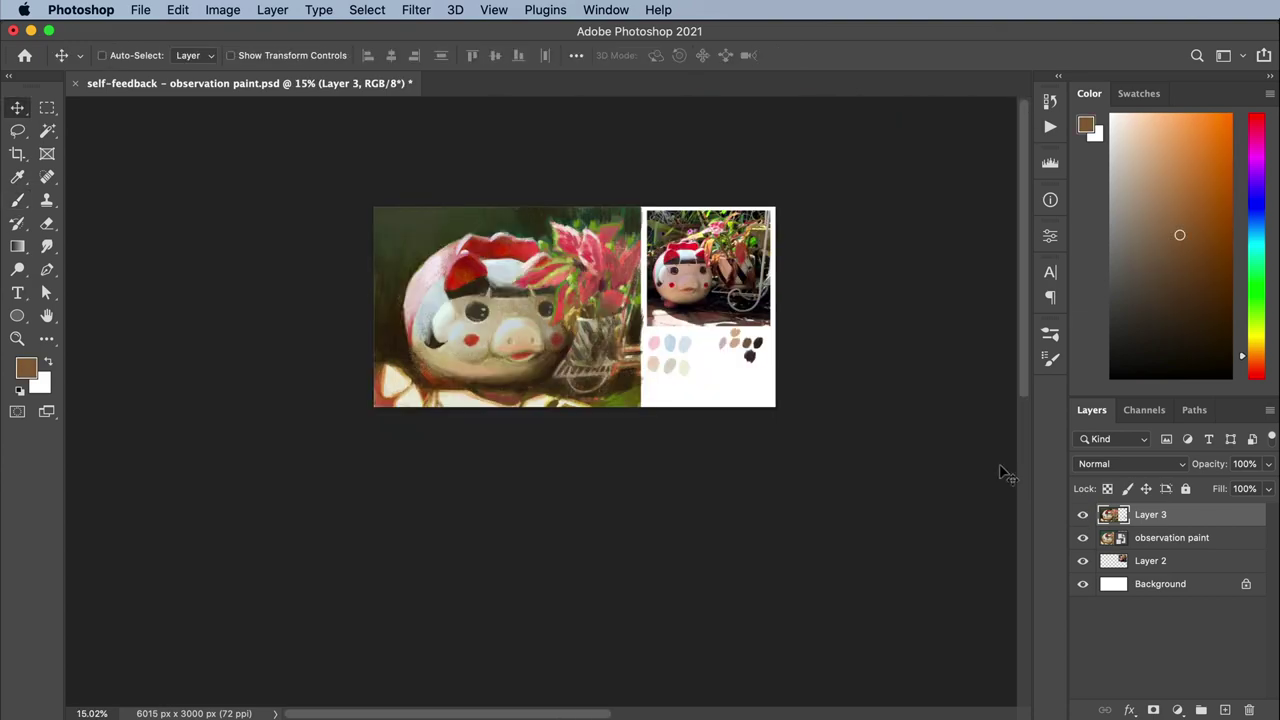
Paint olive, red, yellow and magenta leaf colour swatches below the reference photo, undoing a stray stroke
scroll(665, 310, up, 2)
scroll(659, 320, right, 1)
mouse_move(929, 515)
mouse_down()
mouse_move(932, 545)
mouse_move(843, 555)
mouse_move(840, 538)
mouse_up()
alt+click(862, 255)
key(super+z)
alt+click(896, 522)
scroll(615, 387, right, 1)
Rework the flowerpot's dark areas with sampled dark brown, reducing the brush size to 70
alt+click(585, 463)
mouse_move(578, 458)
mouse_down()
mouse_move(572, 520)
mouse_move(622, 495)
mouse_up()
key(bracketleft)
key(bracketleft)
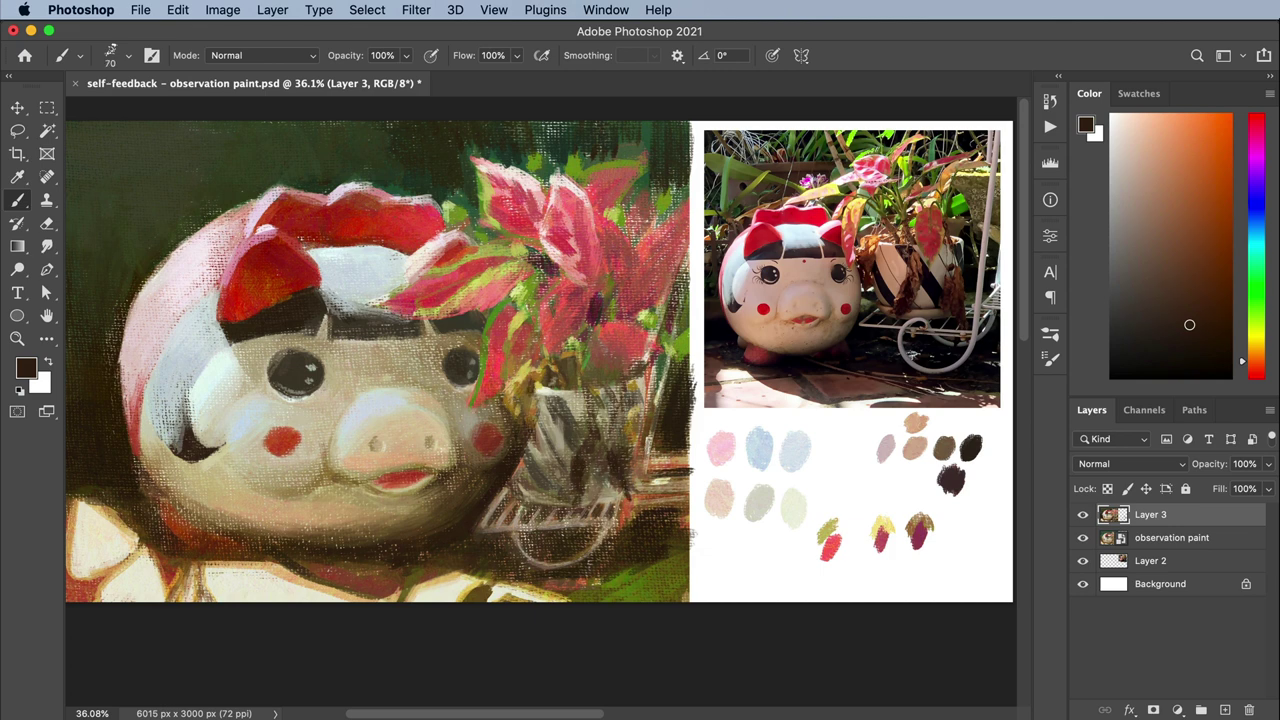
Repaint the plant's right-hand leaves with sampled muted red, olive green and coral at brush sizes 100 and 50
alt+click(659, 285)
key(bracketright)
key(bracketright)
key(bracketright)
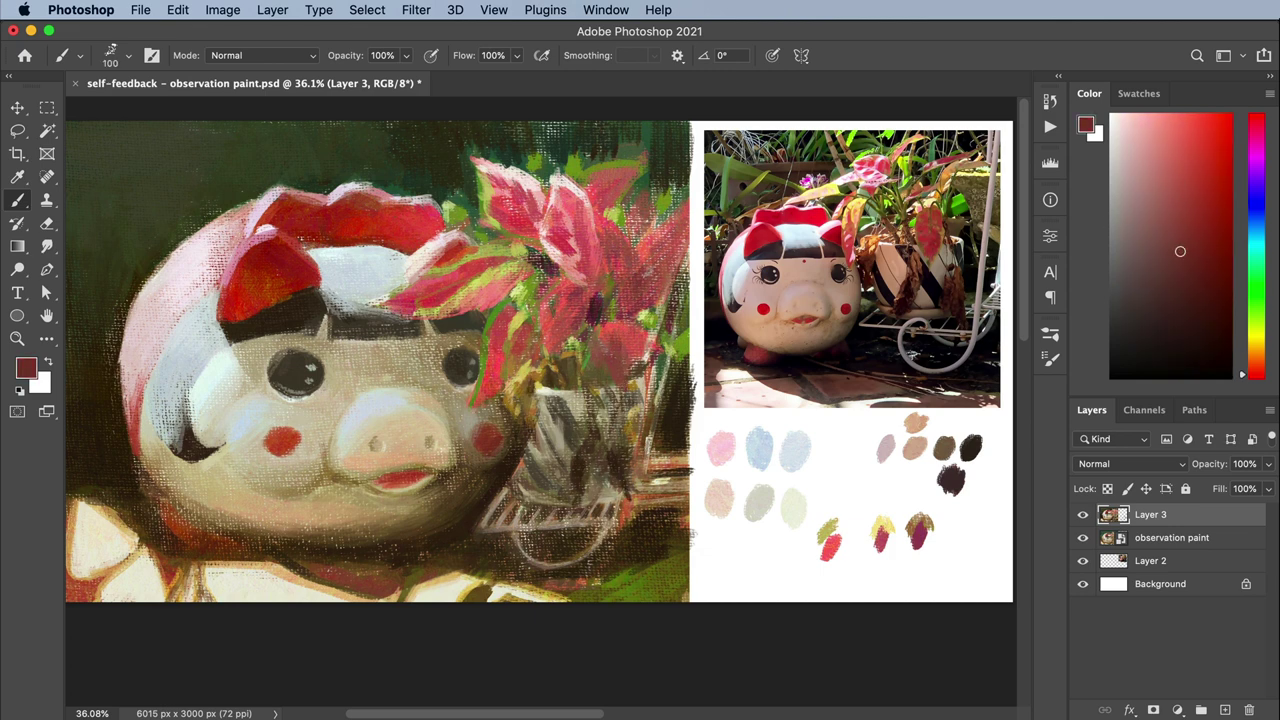
alt+click(616, 189)
key(bracketleft)
alt+click(657, 230)
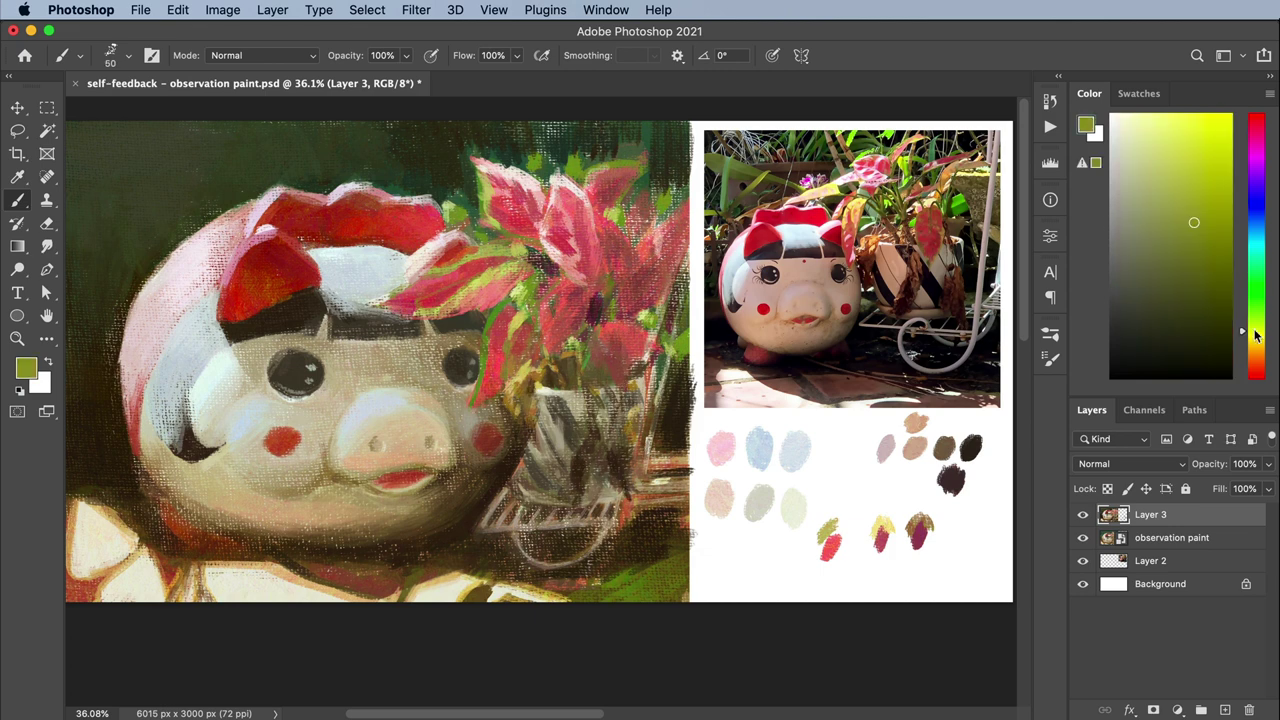
alt+click(633, 334)
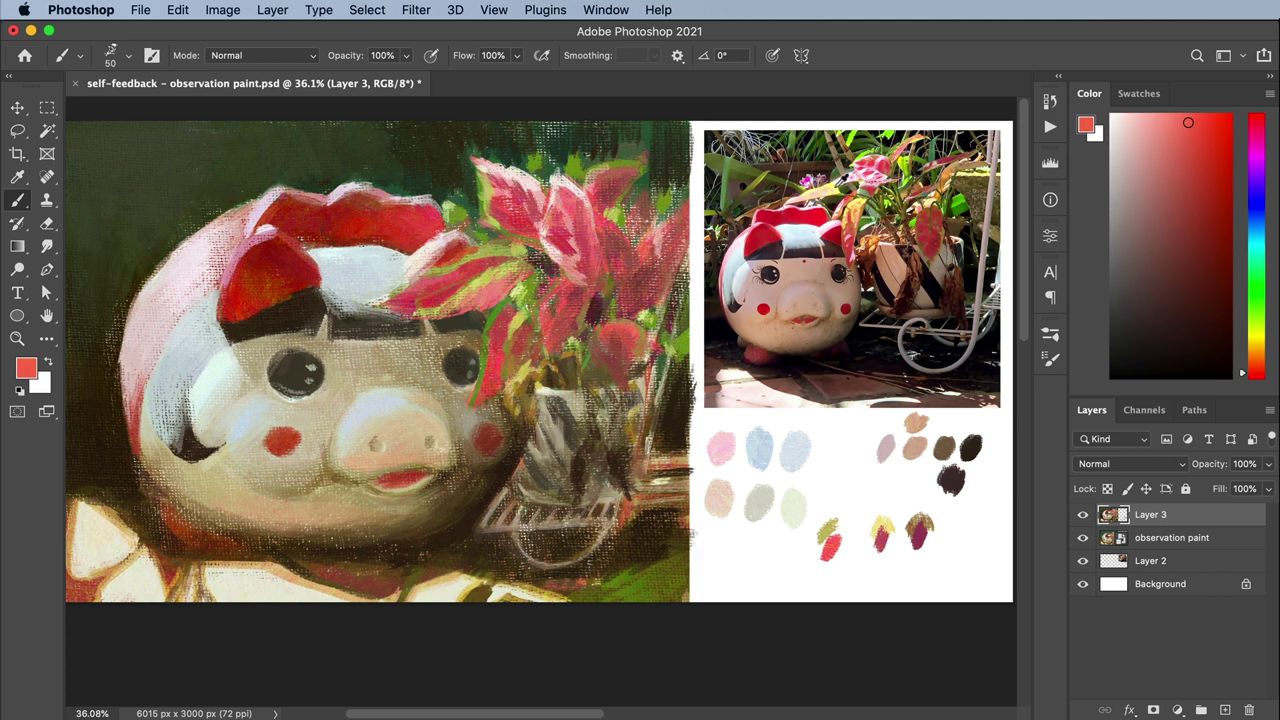
Add a pale yellow dab to the leaf swatches and lighten the left leaves' edges at brush size 40
alt+click(877, 520)
drag(910, 498, 914, 512)
alt+click(495, 271)
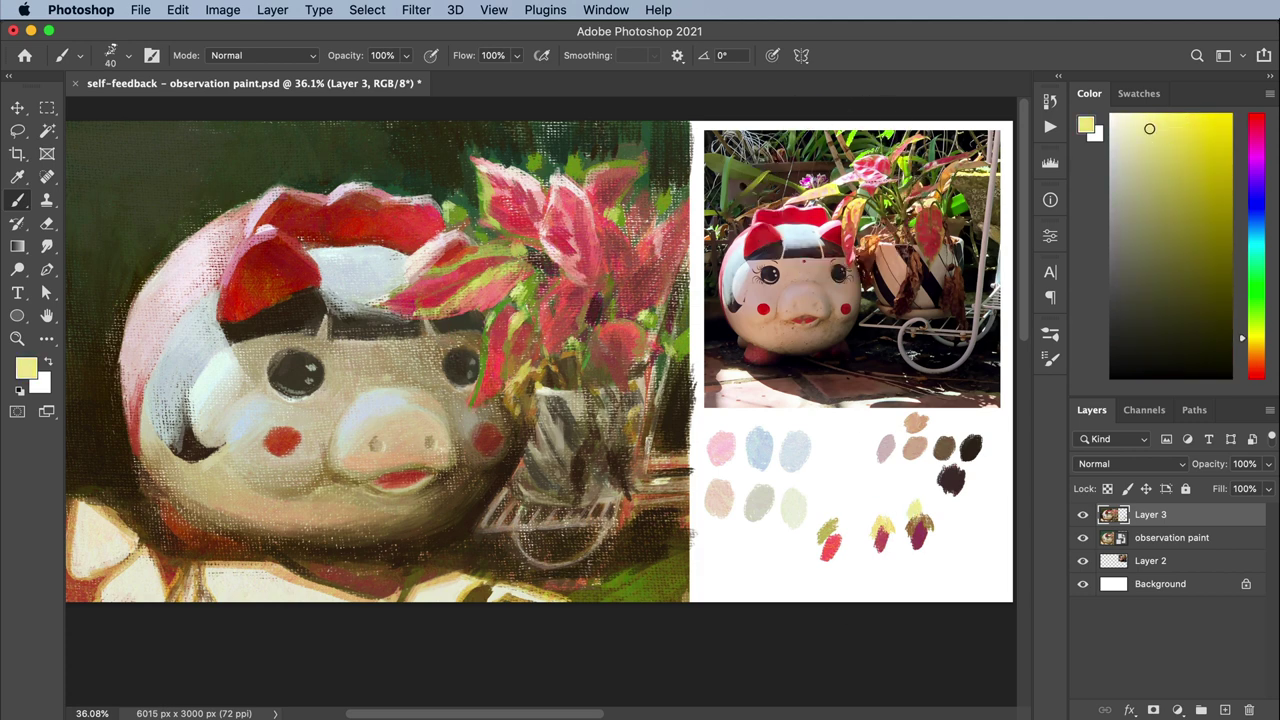
alt+click(486, 330)
alt+click(488, 318)
alt+click(508, 343)
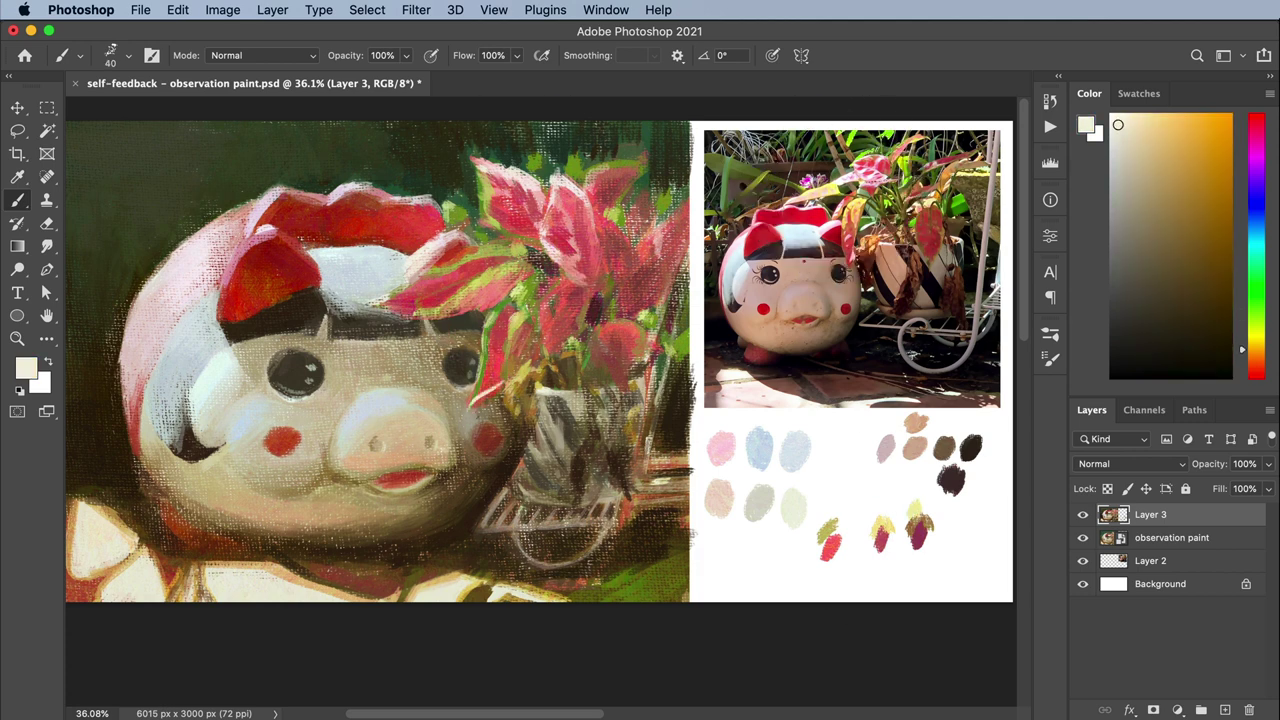
Detail the hanging leaf beside the right eye with sampled pink, green and cream at brush size 30
alt+click(499, 368)
alt+click(489, 368)
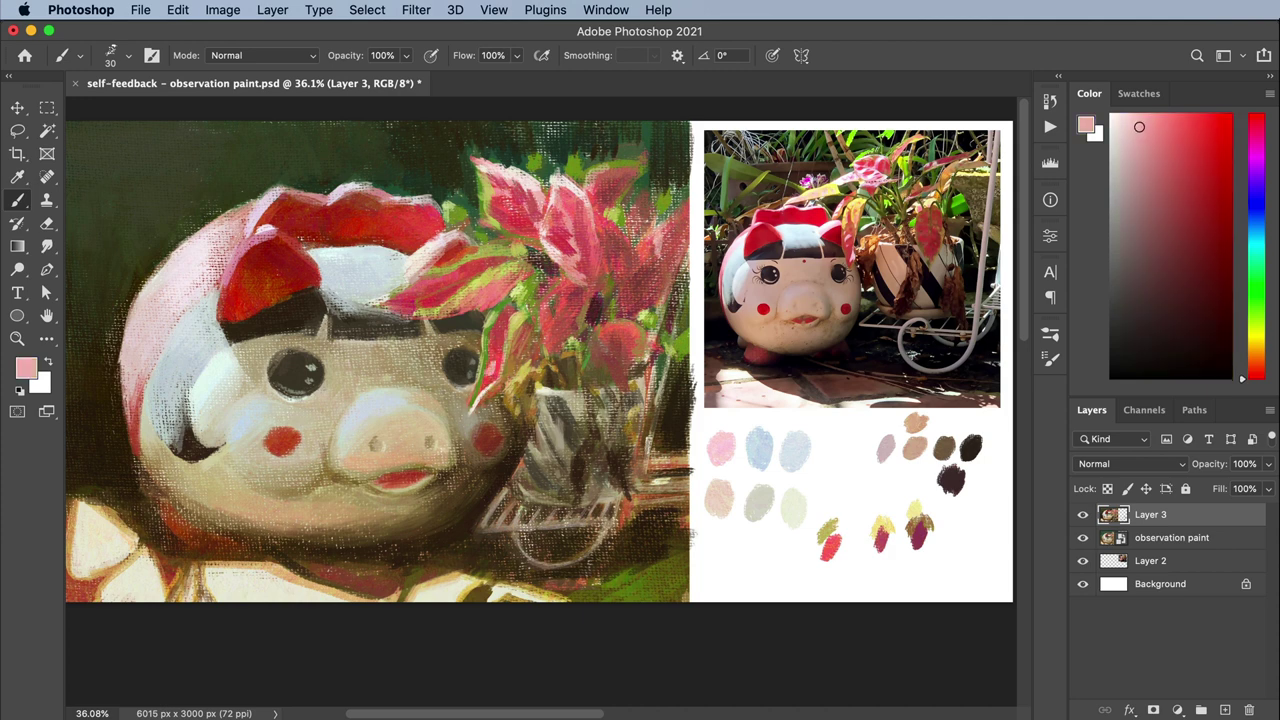
alt+click(491, 344)
alt+click(495, 350)
alt+click(492, 345)
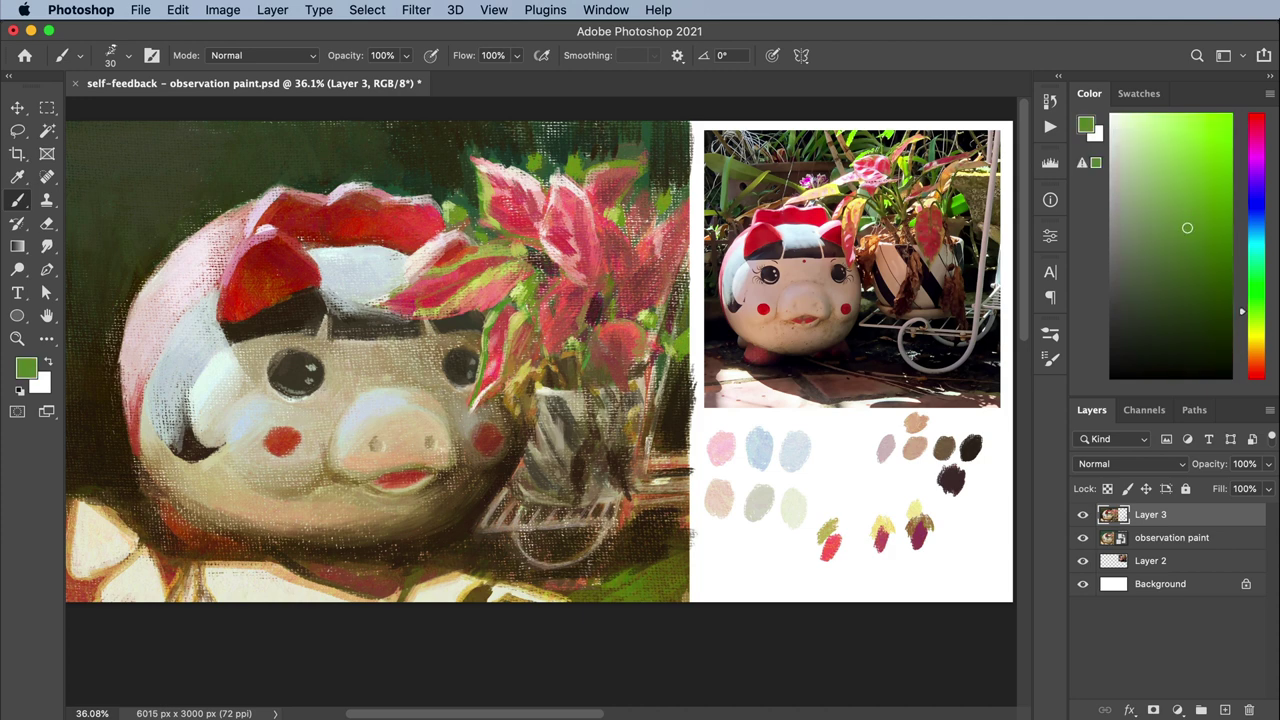
alt+click(485, 390)
Highlight the upper left leaves with cream, pink and light yellow at brush size 30
alt+click(504, 181)
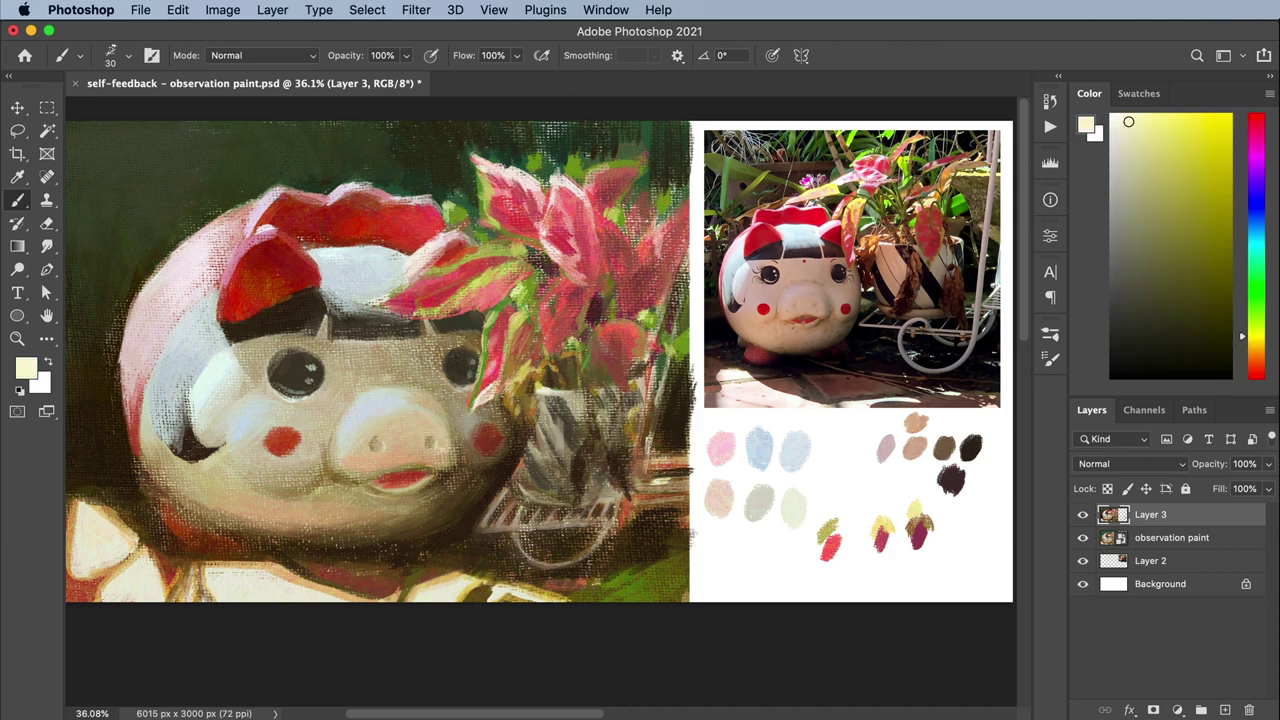
alt+click(520, 300)
alt+click(545, 215)
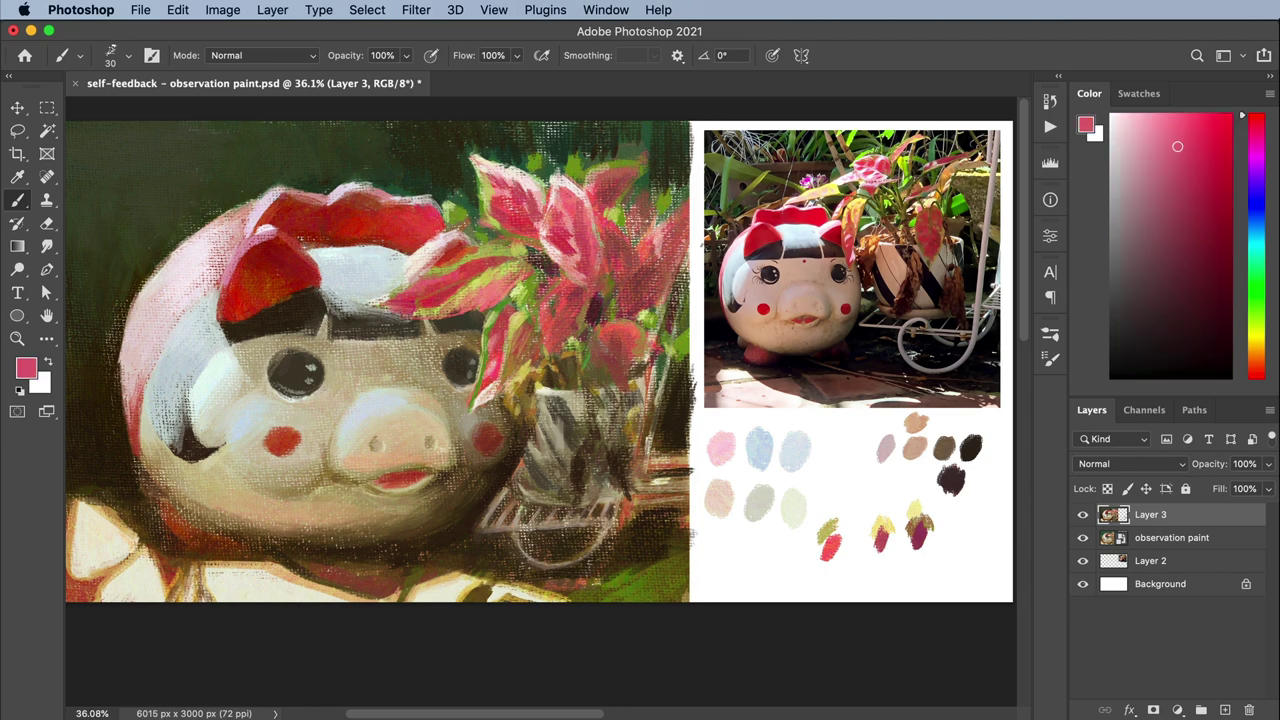
scroll(640, 360, up, 1)
click(1255, 345)
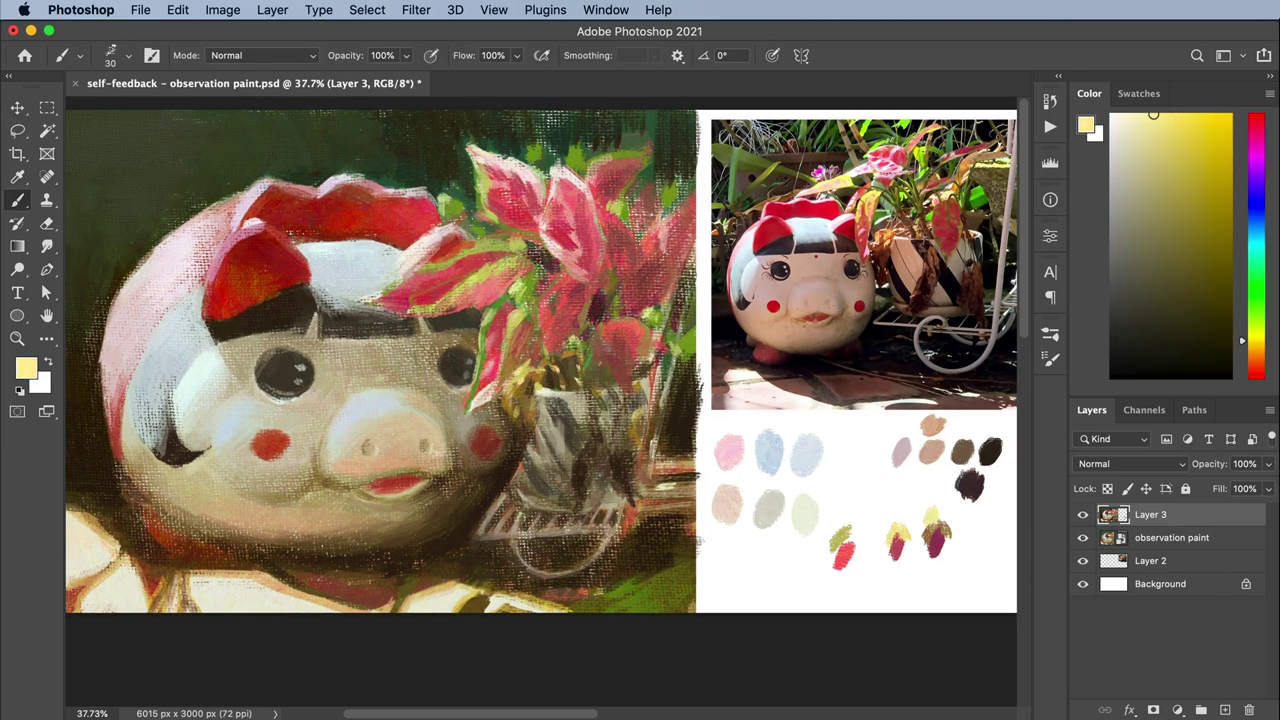
scroll(540, 360, down, 1)
Paint the dried leaves above the flowerpot with brown and a darker brown at brush size 60
alt+click(961, 452)
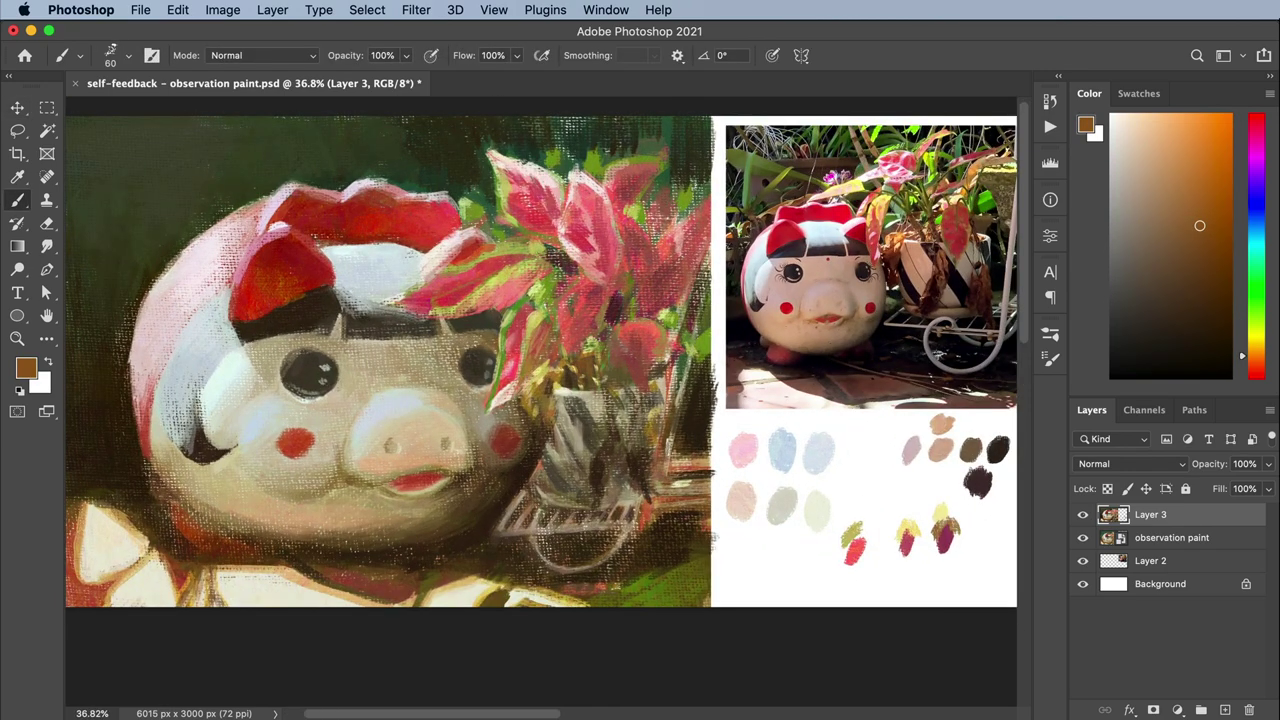
click(1199, 270)
scroll(540, 360, down, 3)
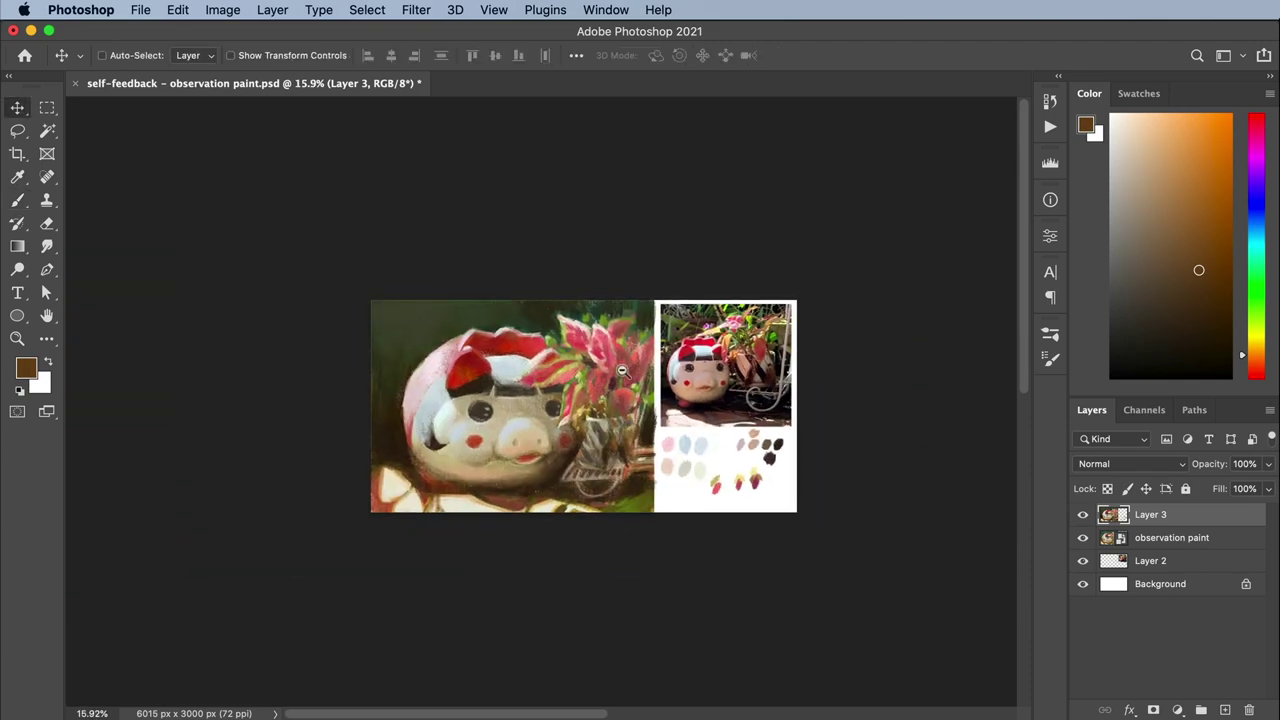
scroll(540, 360, up, 3)
Add yellow and pale yellow-green highlights to the plant's leaves, reducing the brush size to 60
click(1179, 146)
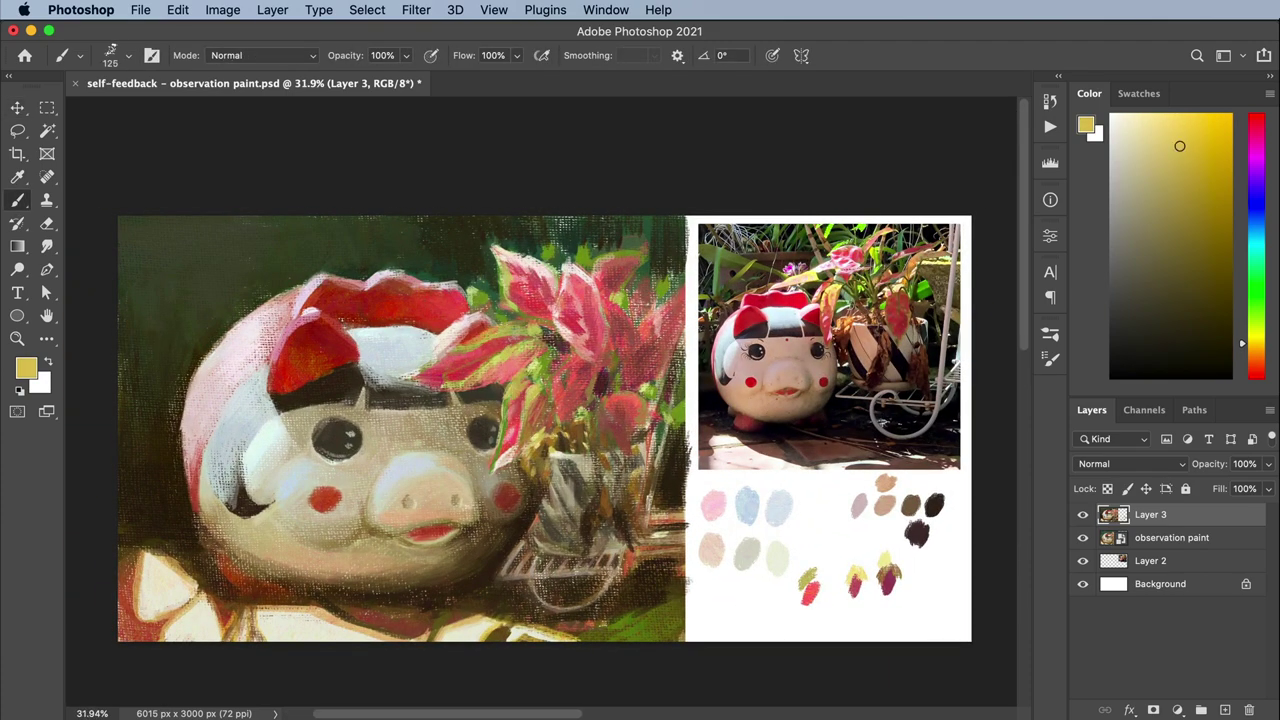
key(bracketleft)
key(bracketleft)
key(bracketleft)
key(bracketleft)
alt+click(607, 262)
Compare the whole painting with and without Layer 3
scroll(611, 360, down, 3)
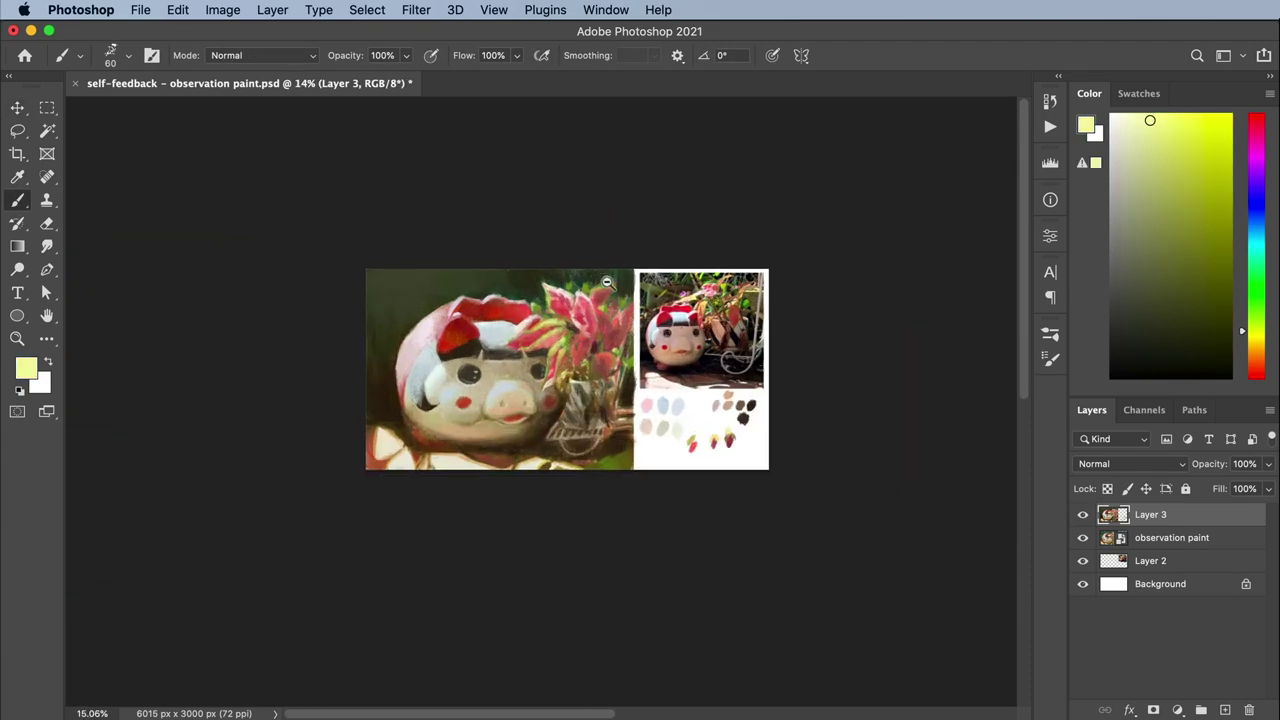
scroll(611, 360, up, 4)
scroll(615, 330, down, 3)
scroll(605, 325, up, 2)
alt+click(754, 367)
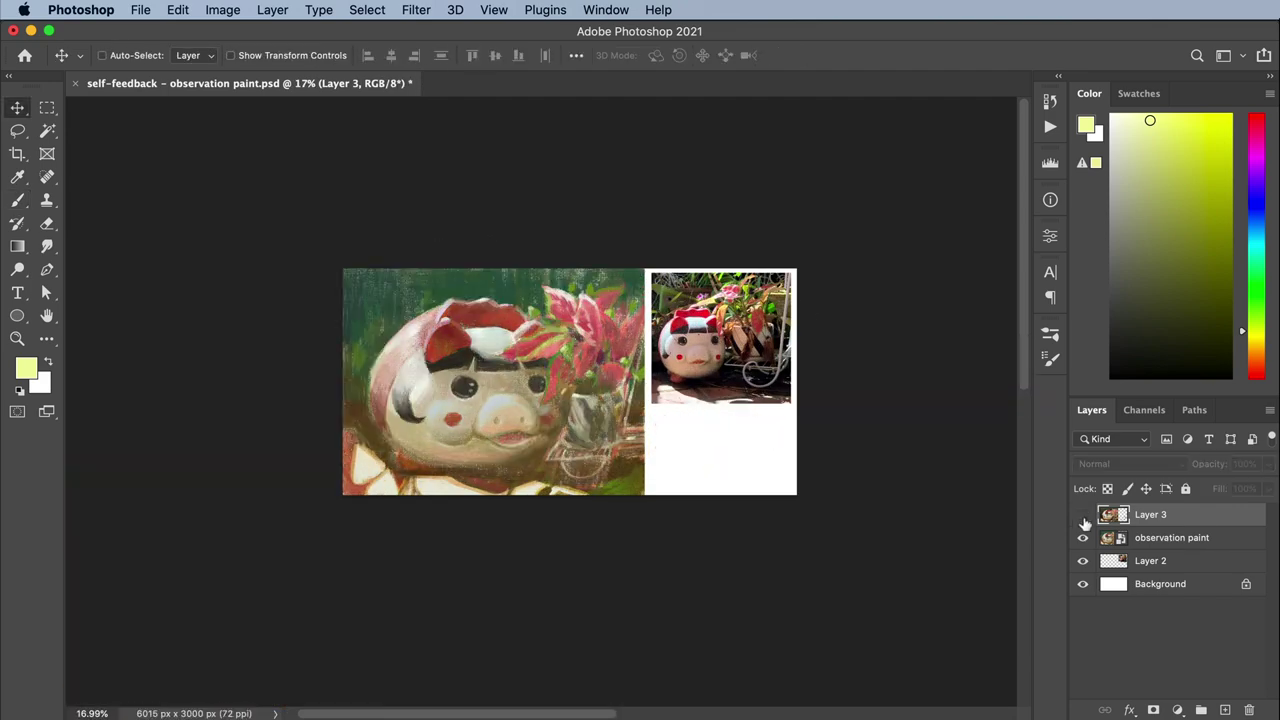
Paint grass-like strokes in the background behind the figure with dark olive green at brush size 125
scroll(754, 367, up, 2)
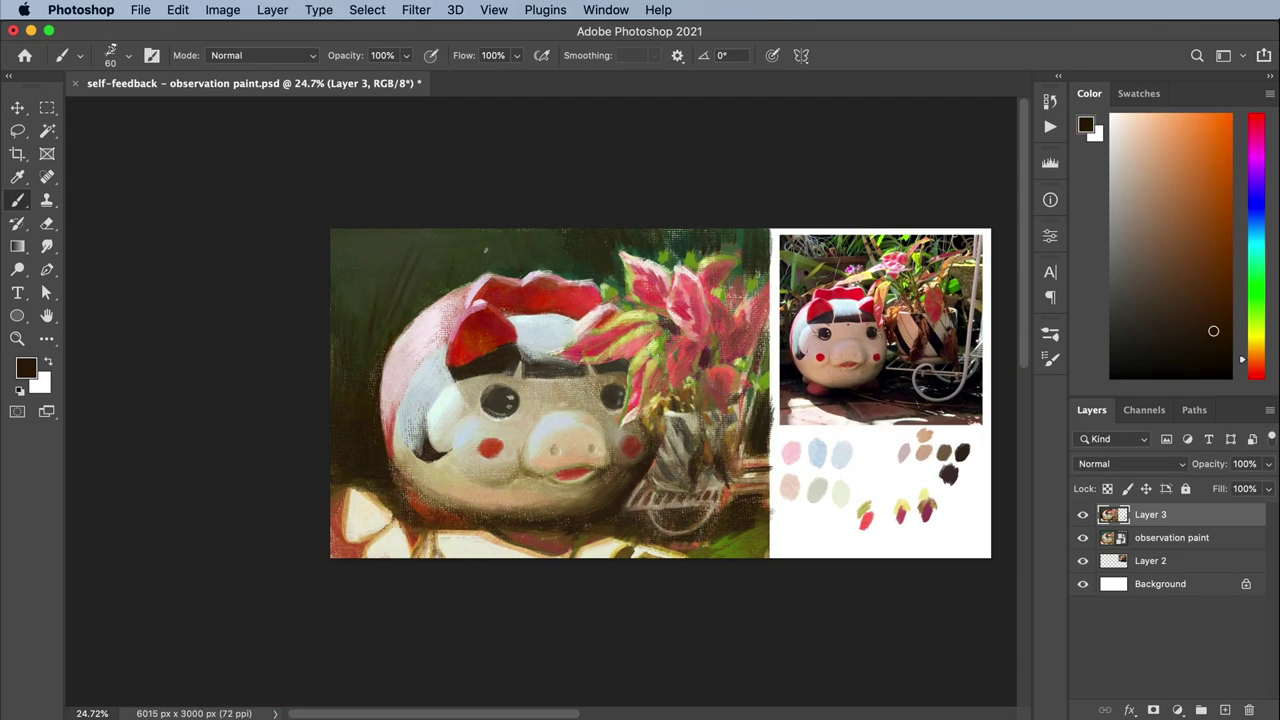
alt+click(342, 300)
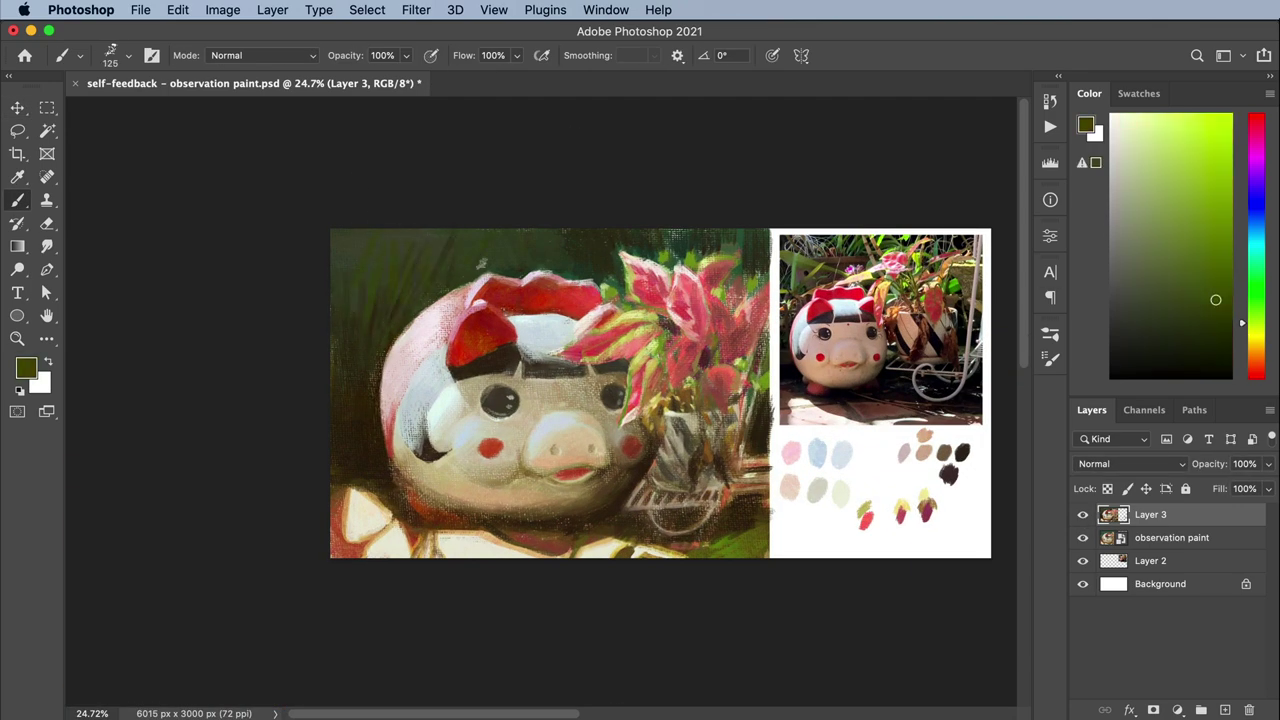
key(v)
scroll(752, 370, down, 1)
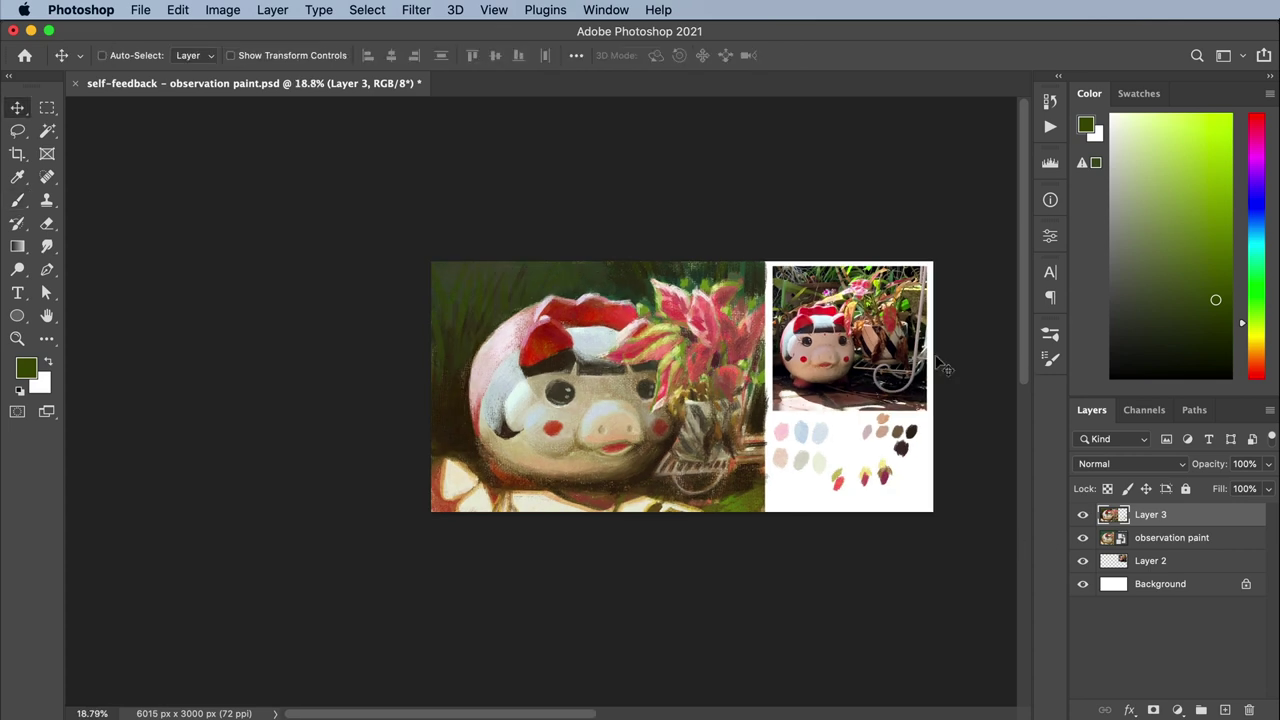
Swap the foreground and background colours, touch up the painting with browns at brush size 70, and save the document
key(ctrl+s)
key(x)
key(b)
scroll(670, 400, up, 3)
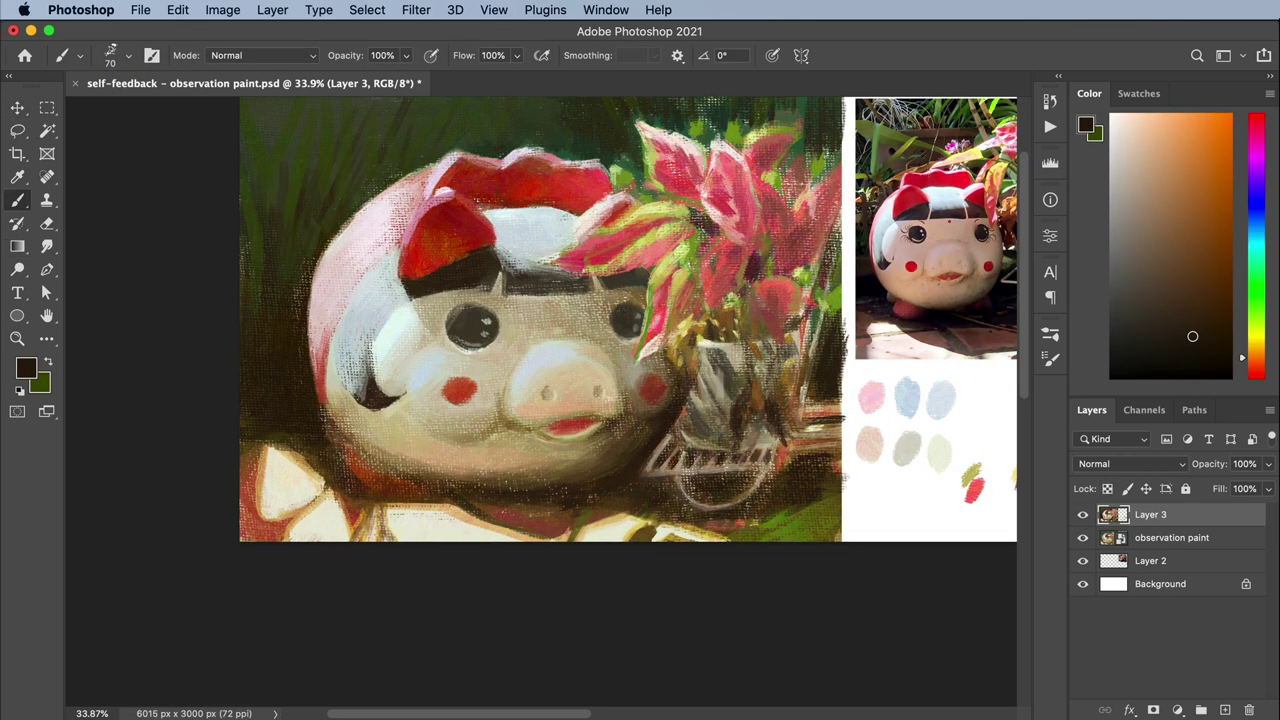
key(ctrl+s)
key(v)
scroll(700, 450, down, 4)
scroll(720, 400, up, 1)
scroll(690, 480, down, 1)
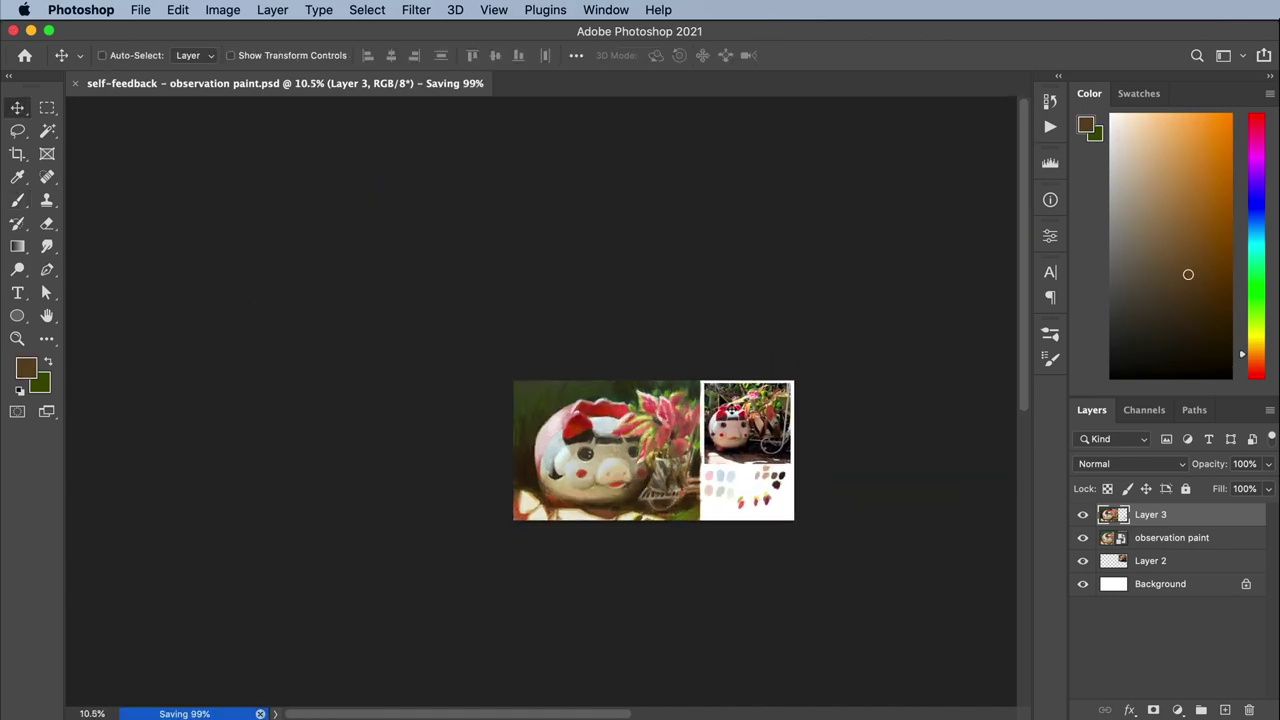
Dab bright green into the background foliage at brush size 70 and toggle Layer 3's visibility to compare versions
key(b)
scroll(666, 507, up, 2)
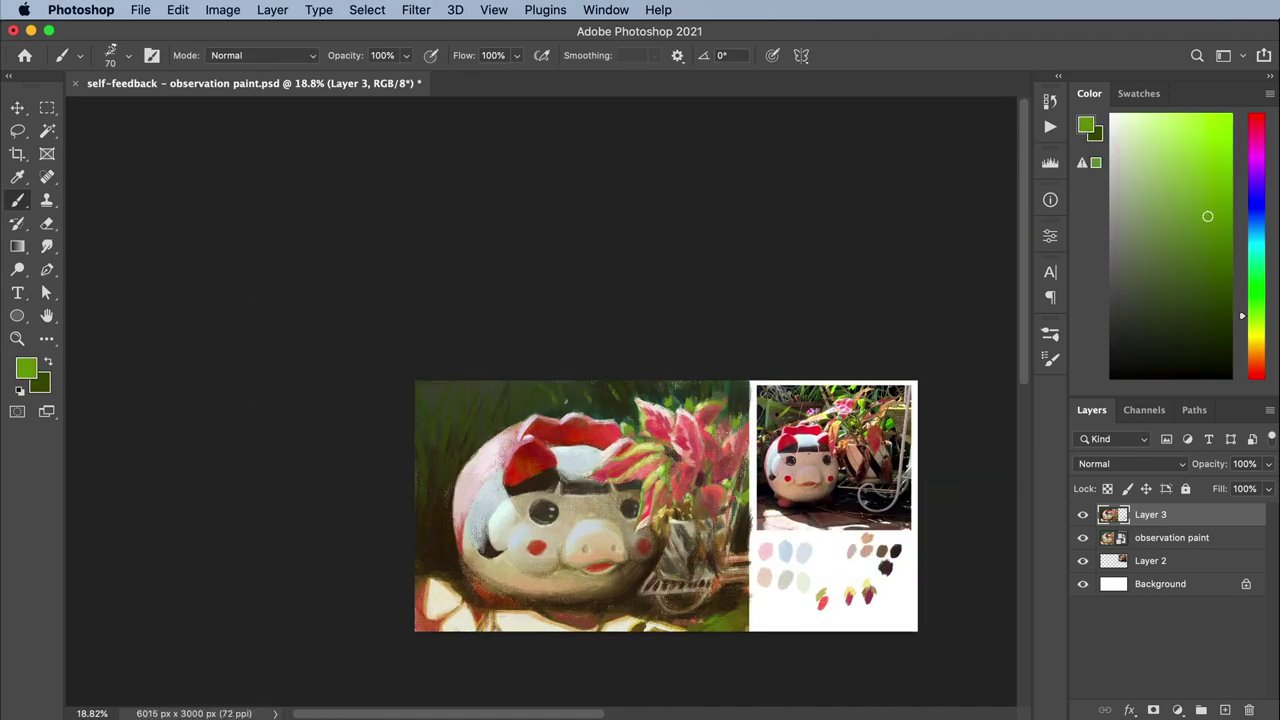
key(v)
click(1082, 514)
click(1082, 514)
click(1082, 514)
click(1082, 514)
Touch up the painting with sampled dark brown at brush size 70 and save the document
key(b)
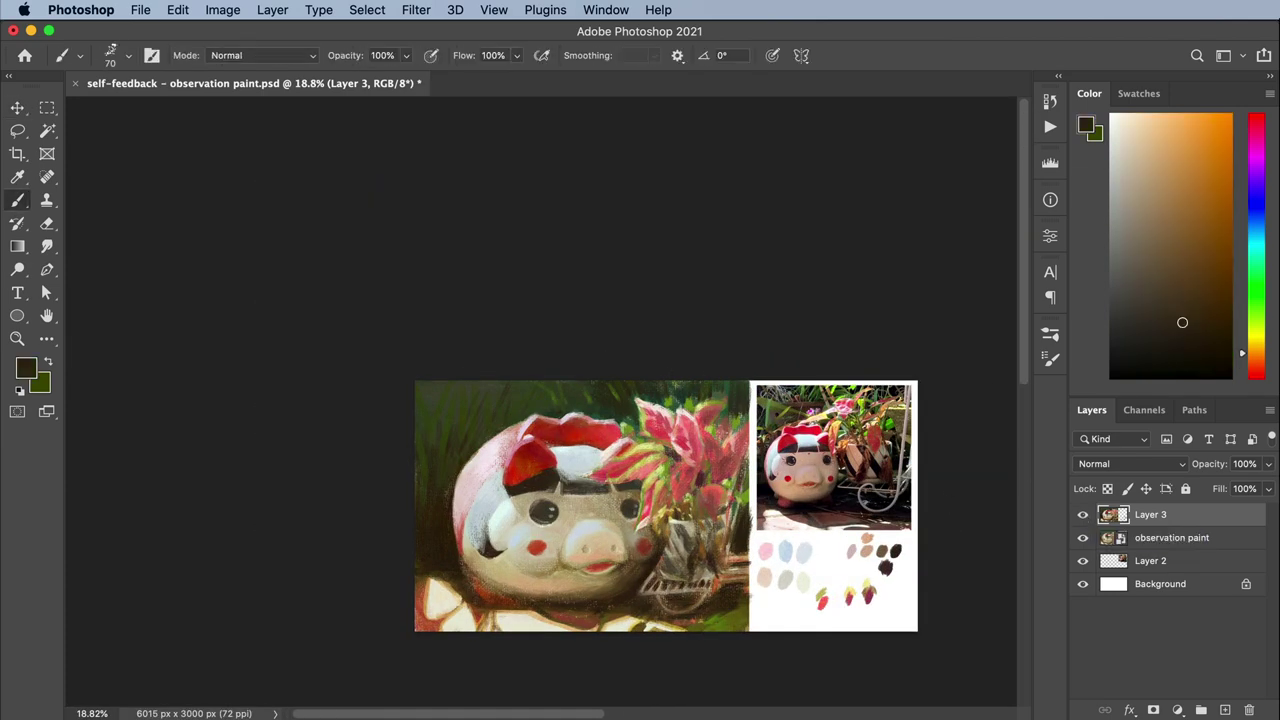
scroll(628, 505, up, 2)
scroll(612, 331, down, 2)
key(v)
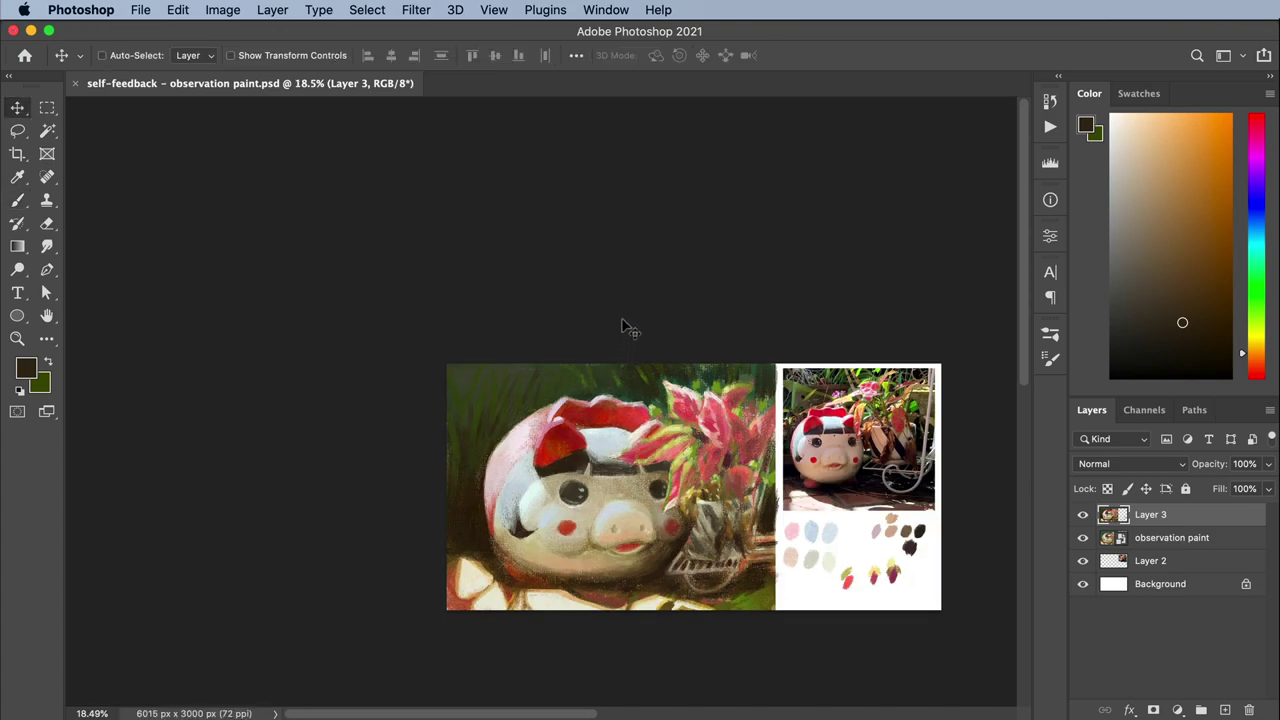